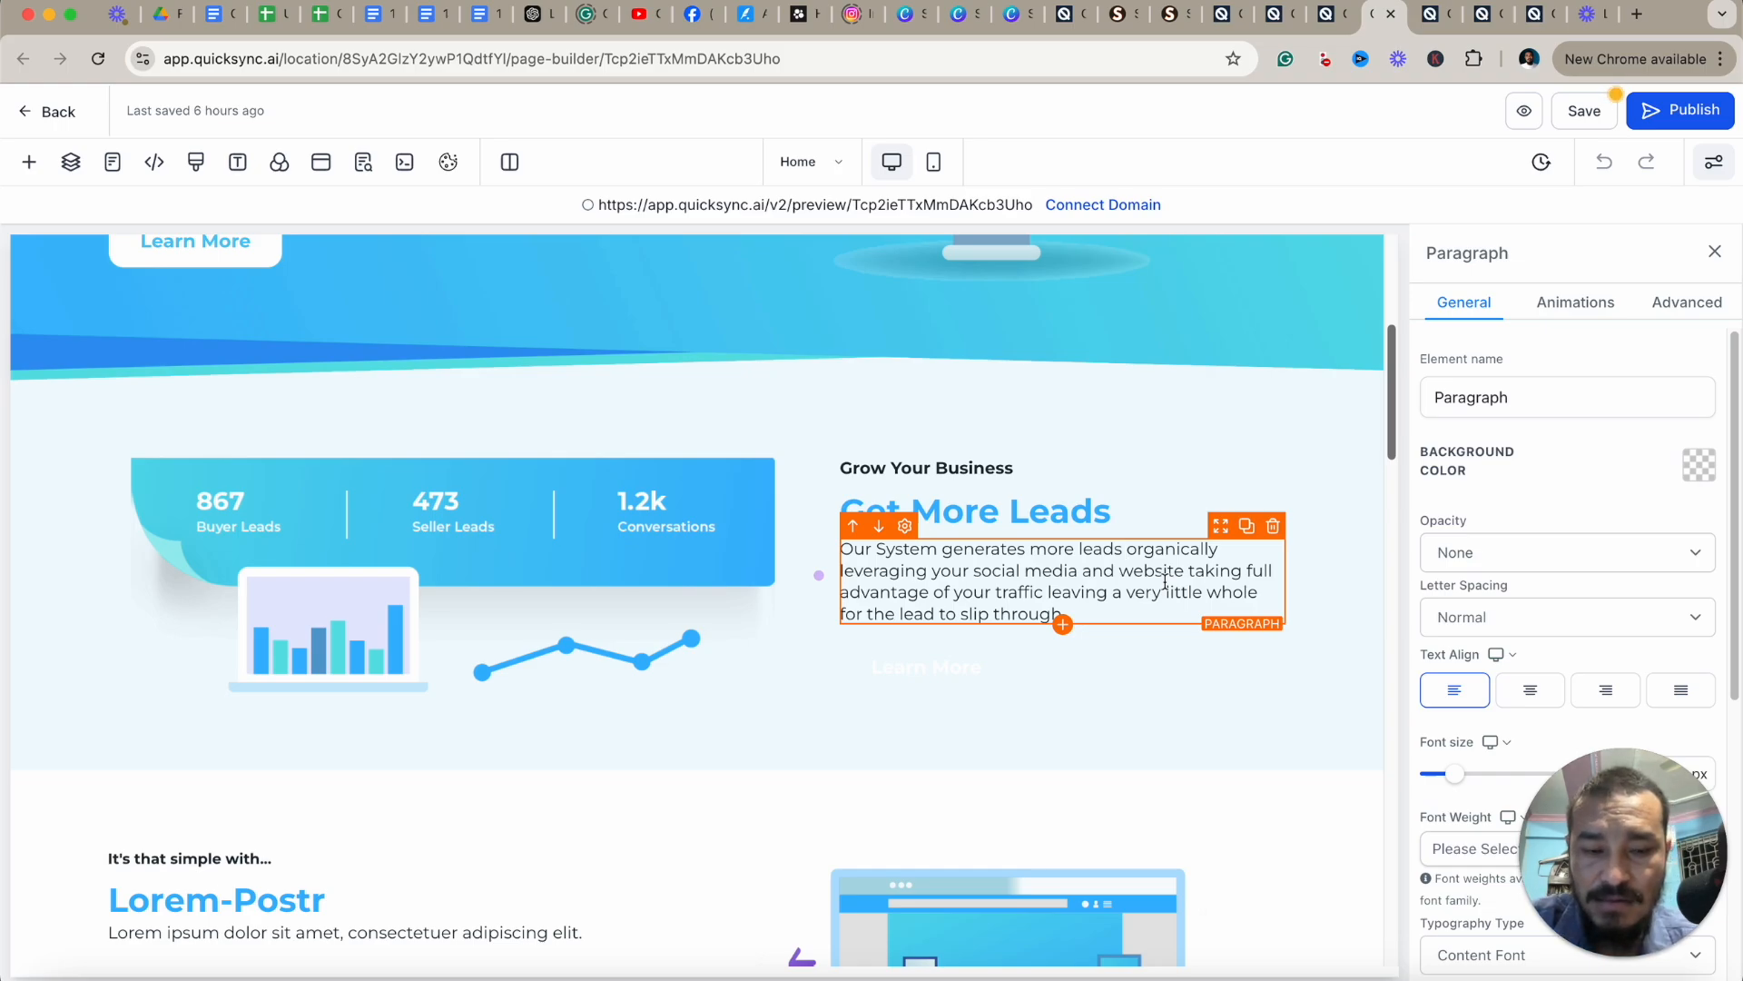
Browse the merge-field menu's Custom Values and User categories from inside the paragraph text.
{"action": "type", "text": "{"}
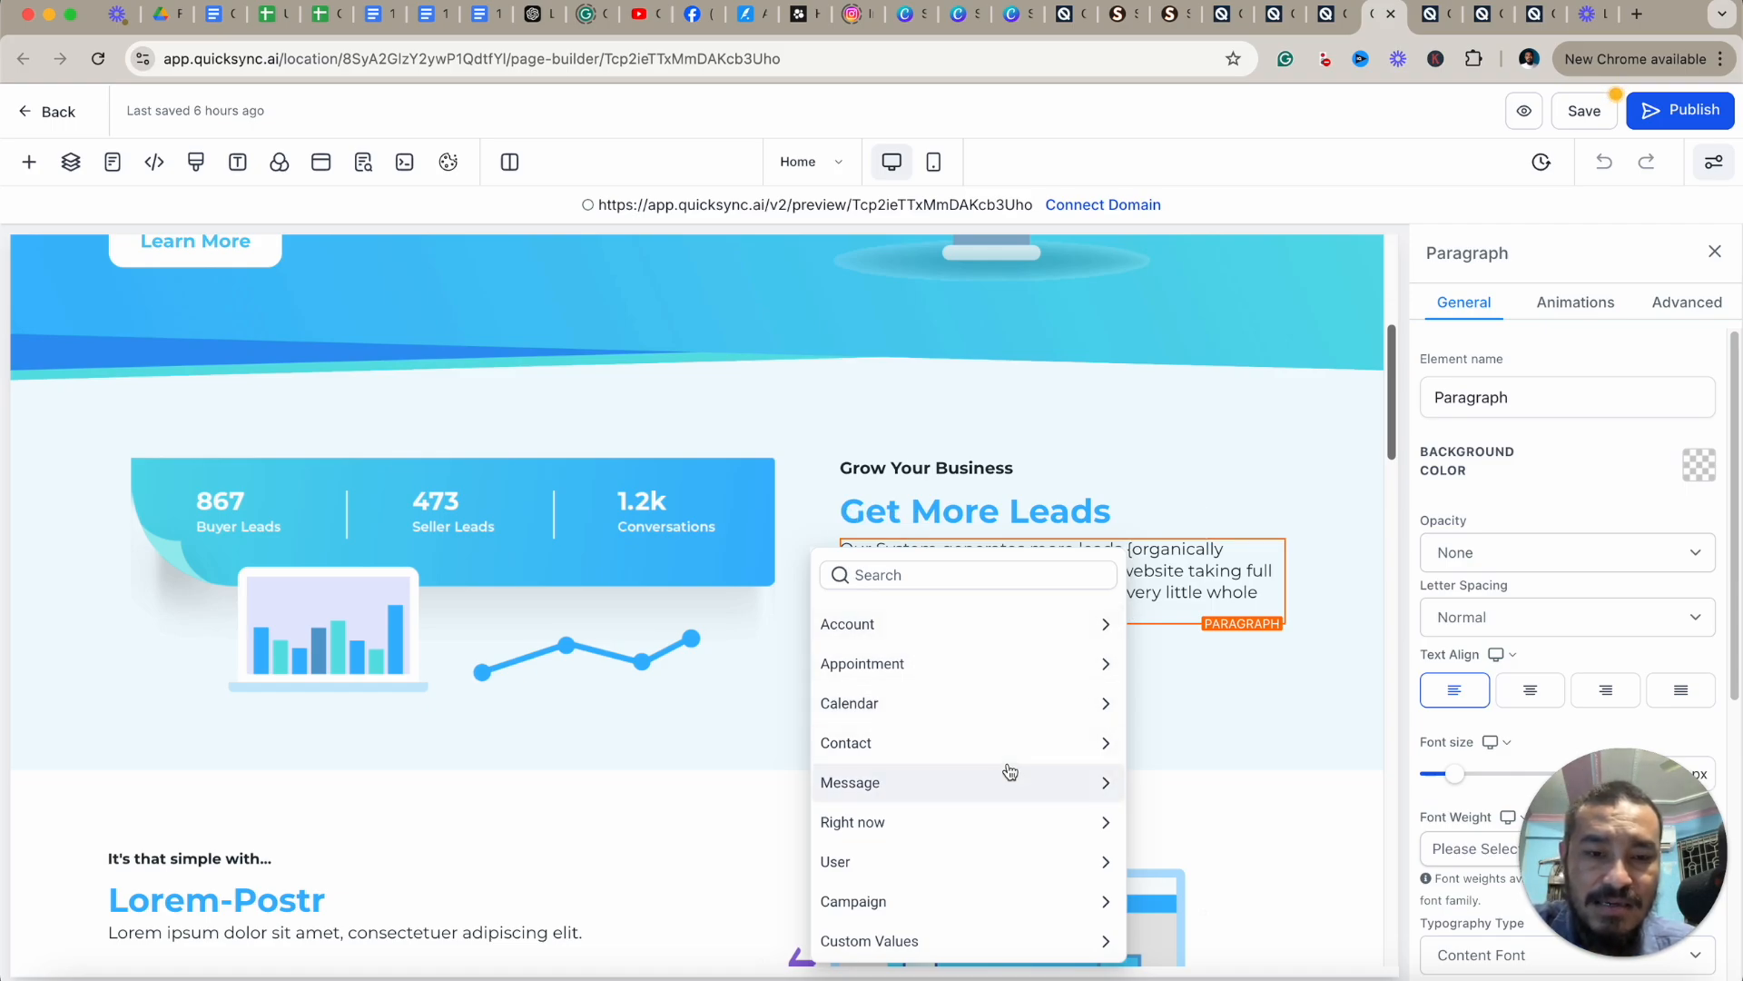
{"action": "left_click", "coordinate": [993, 945]}
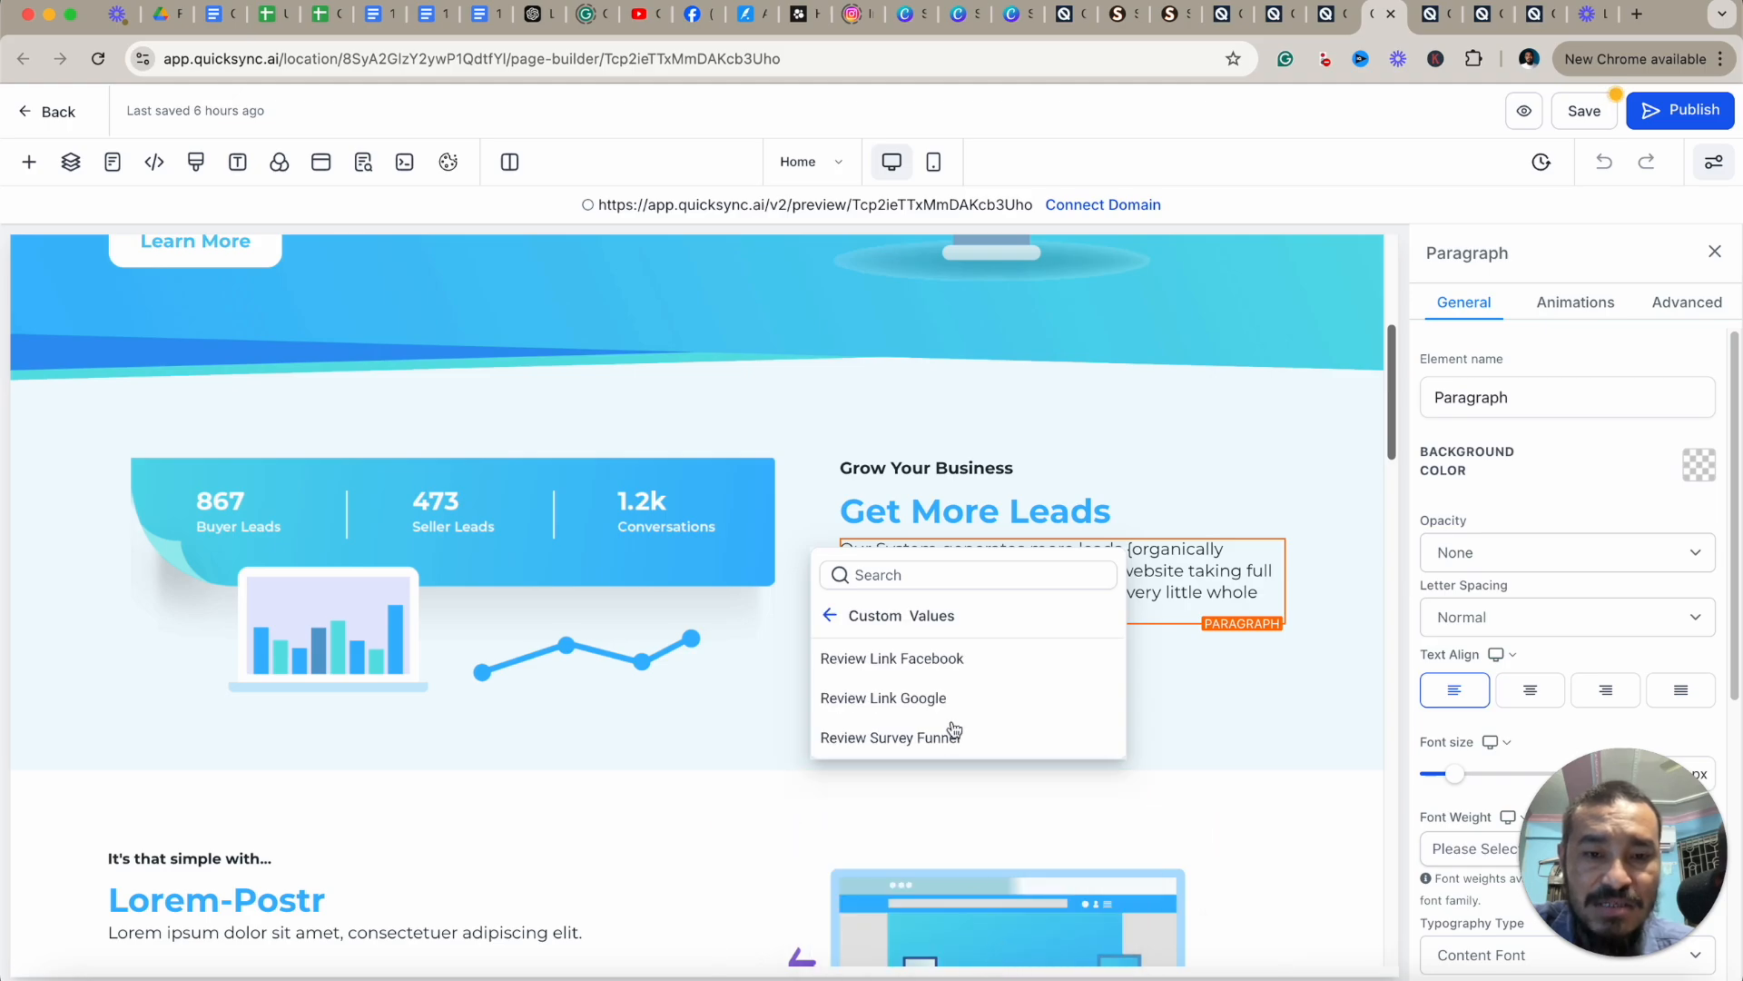
{"action": "left_click", "coordinate": [831, 617]}
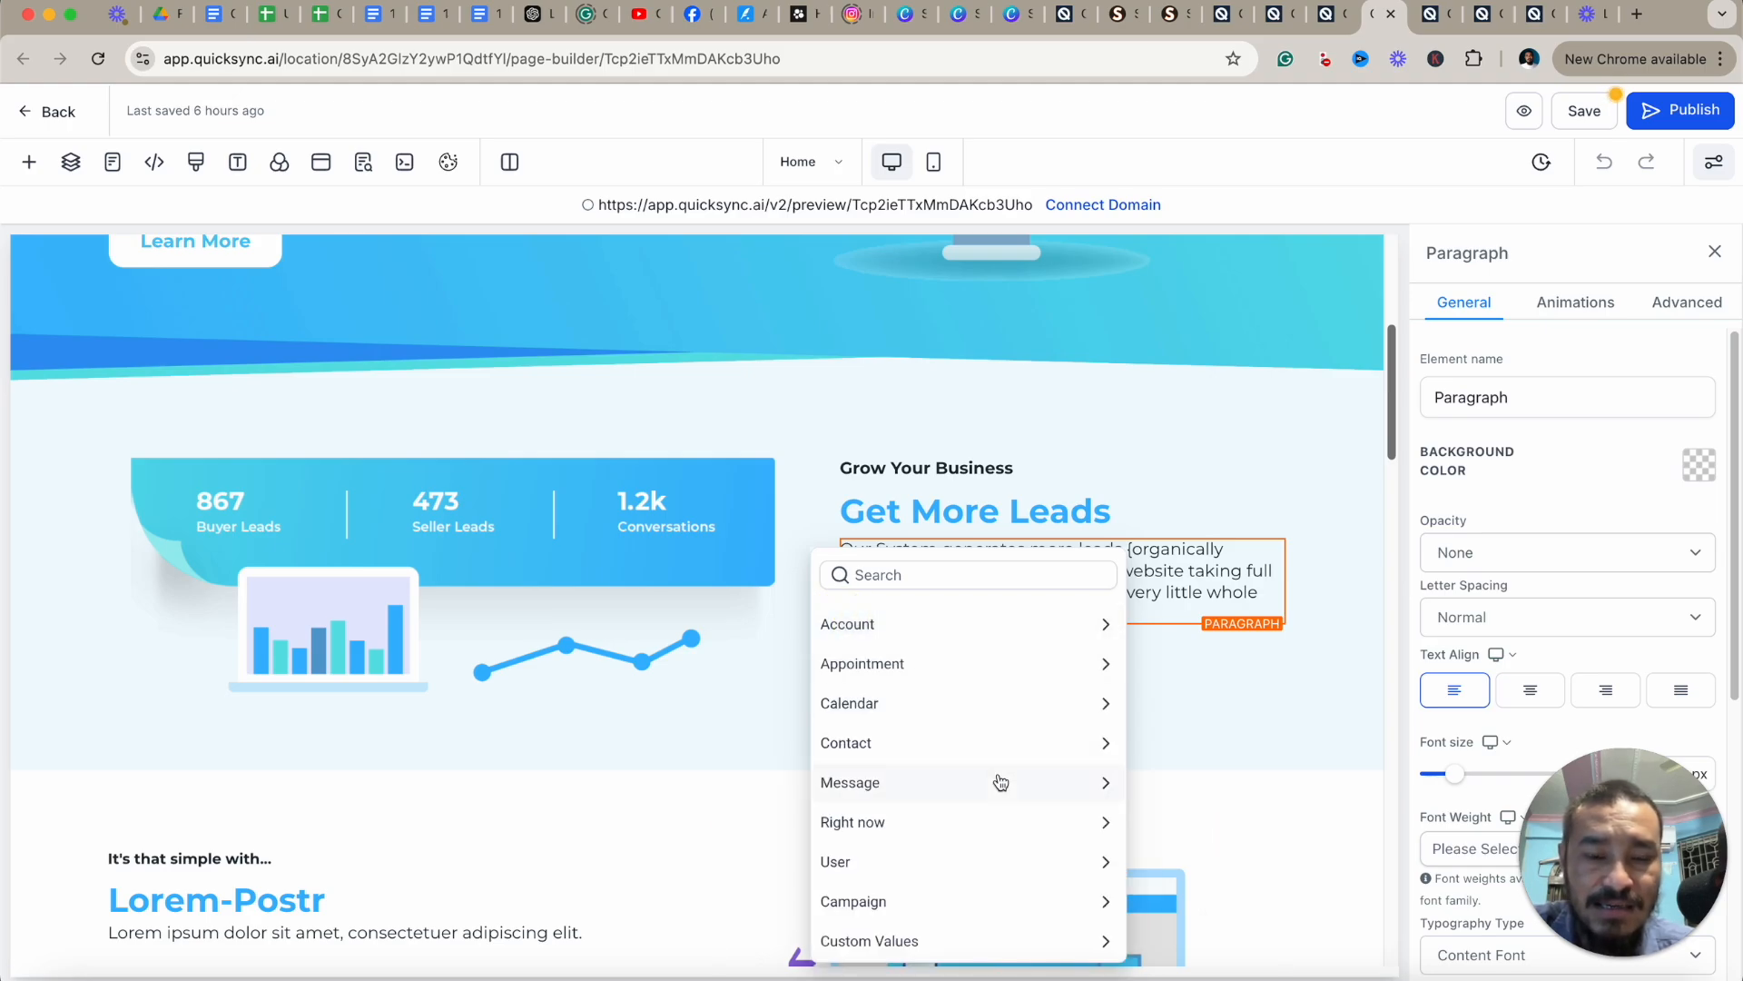
{"action": "left_click", "coordinate": [1034, 878]}
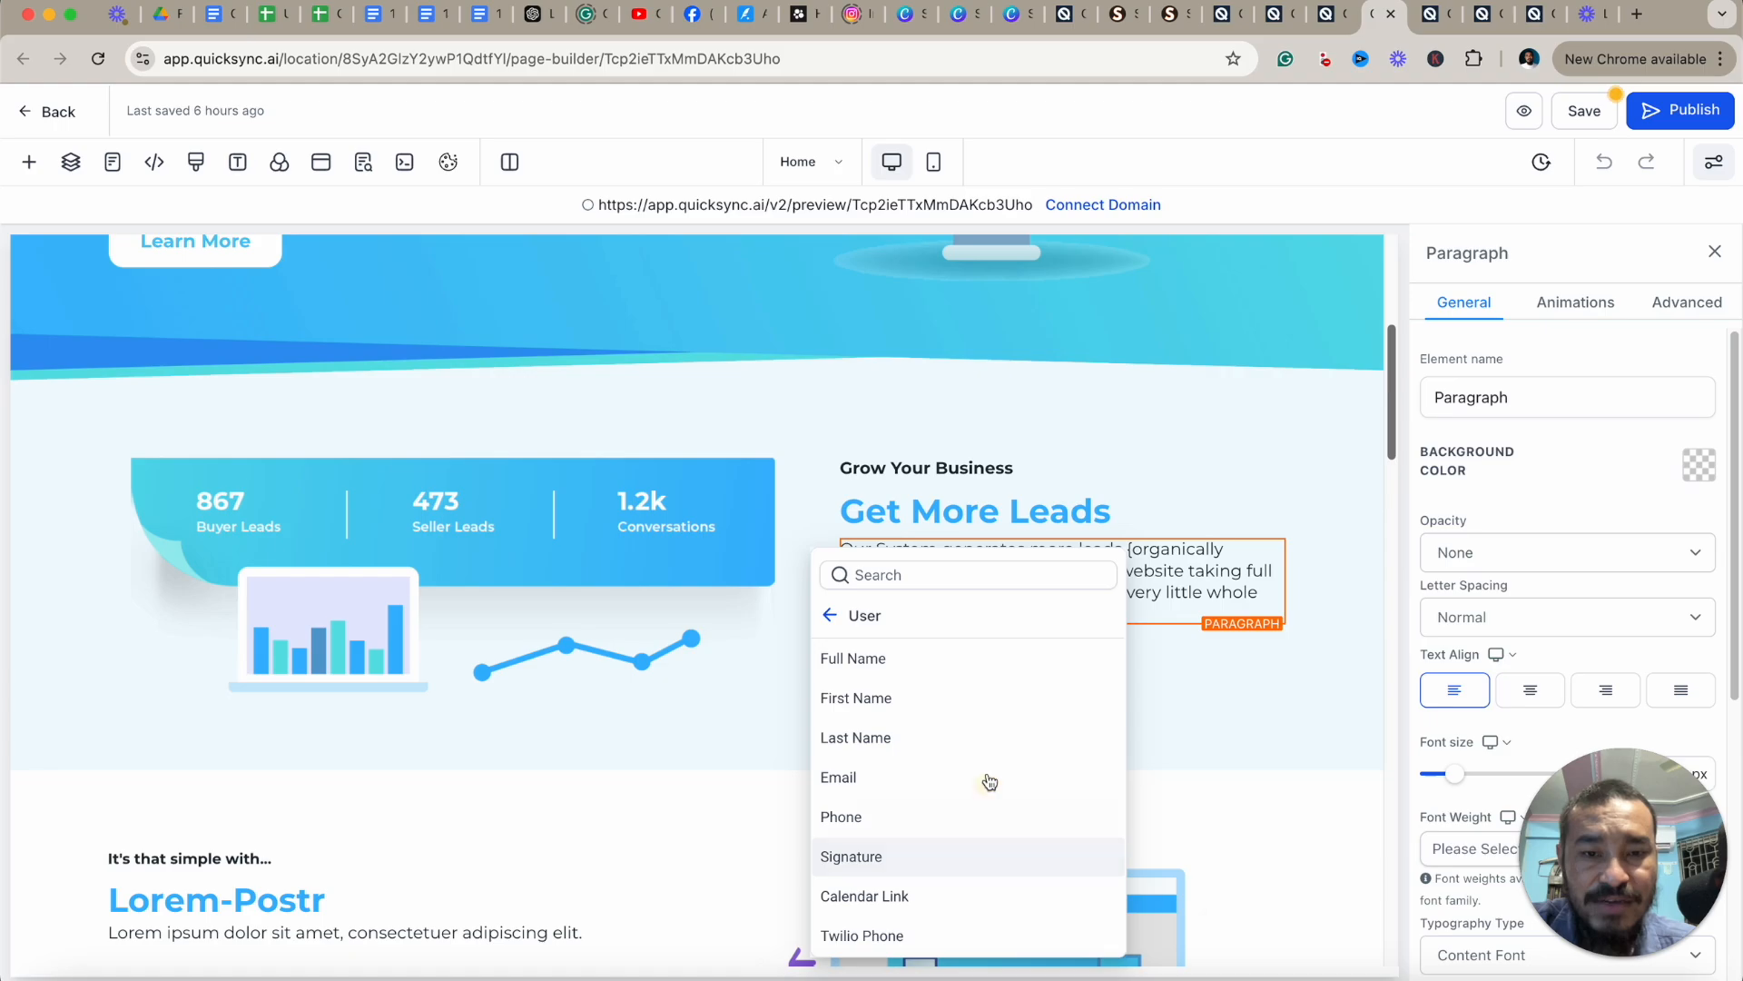
{"action": "left_click", "coordinate": [829, 614]}
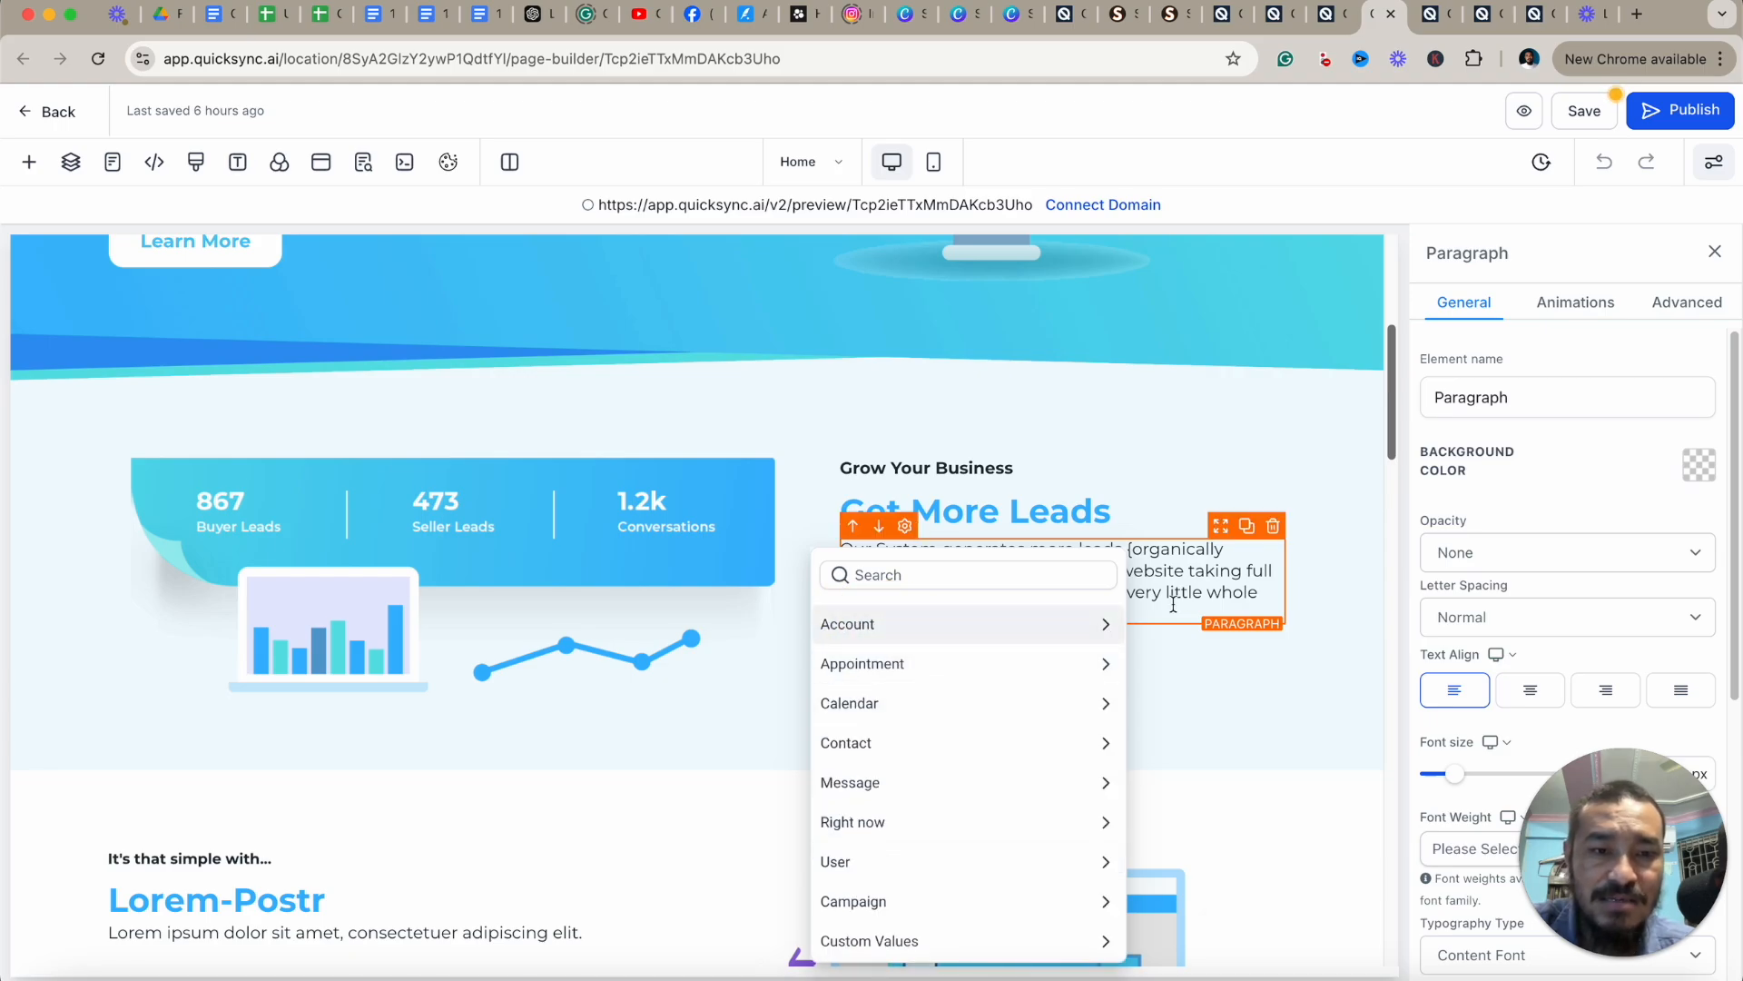
{"action": "left_click", "coordinate": [1130, 559]}
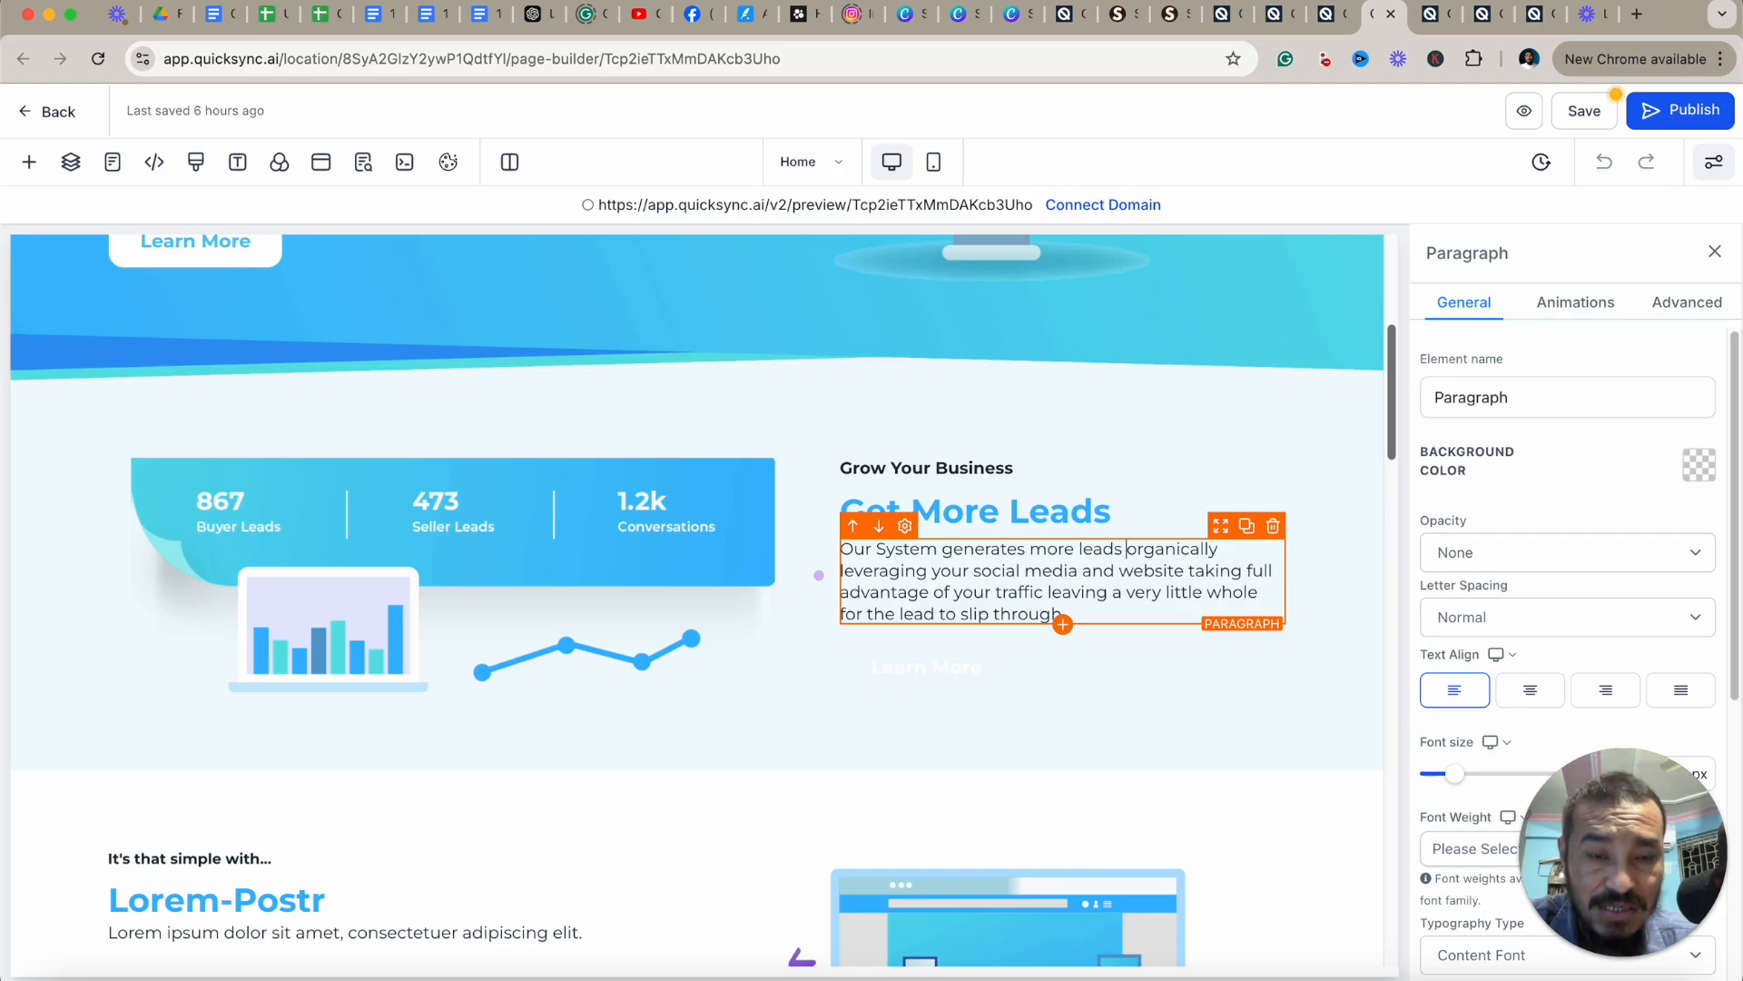
Delete the stray brace characters typed into the paragraph text.
{"action": "type", "text": "{"}
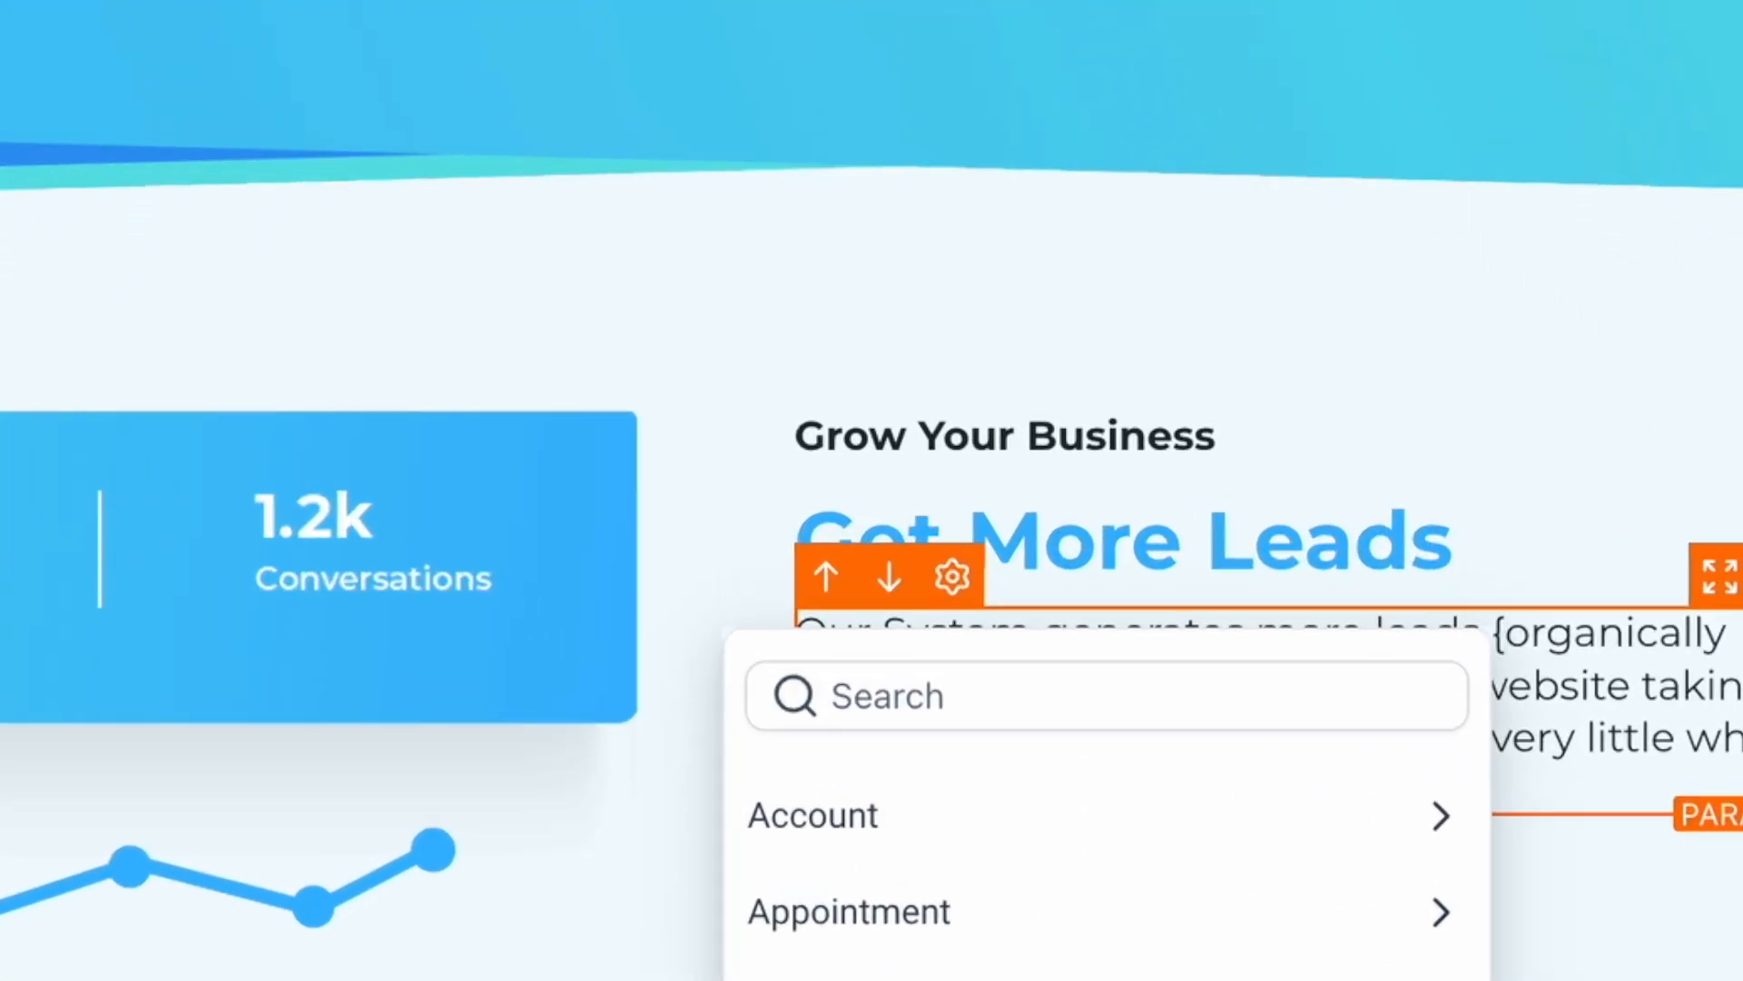
{"action": "left_click", "coordinate": [1496, 640]}
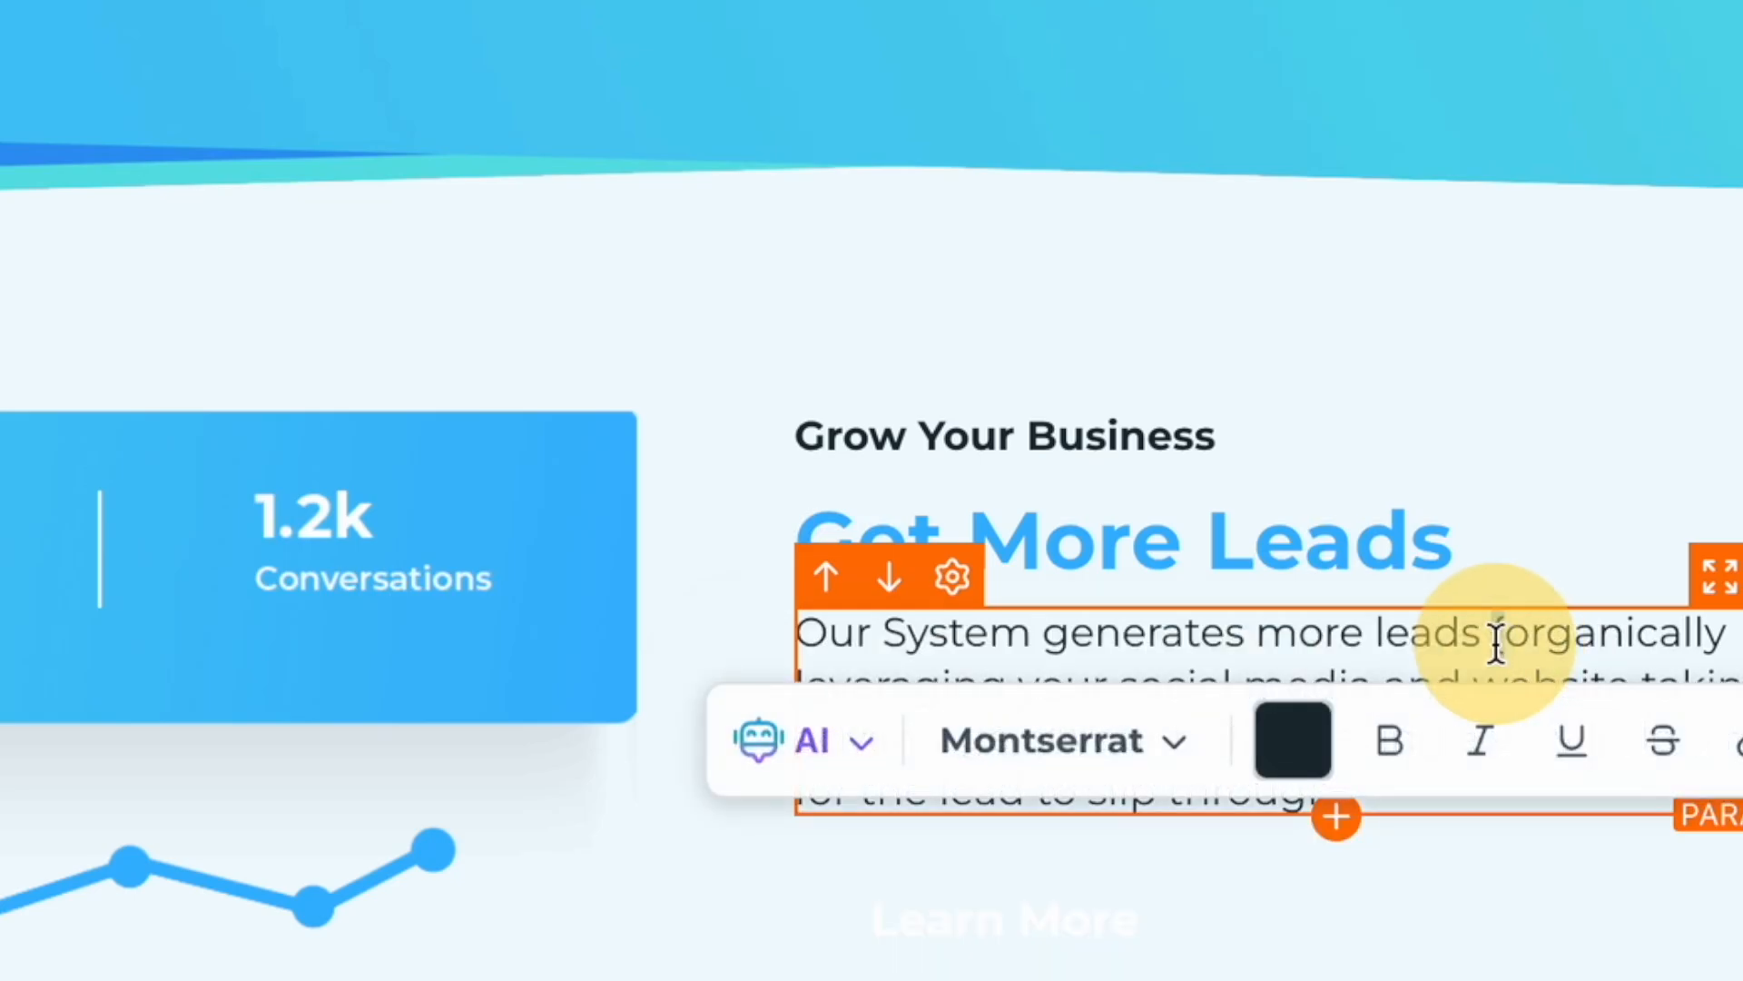
{"action": "left_click", "coordinate": [1606, 640]}
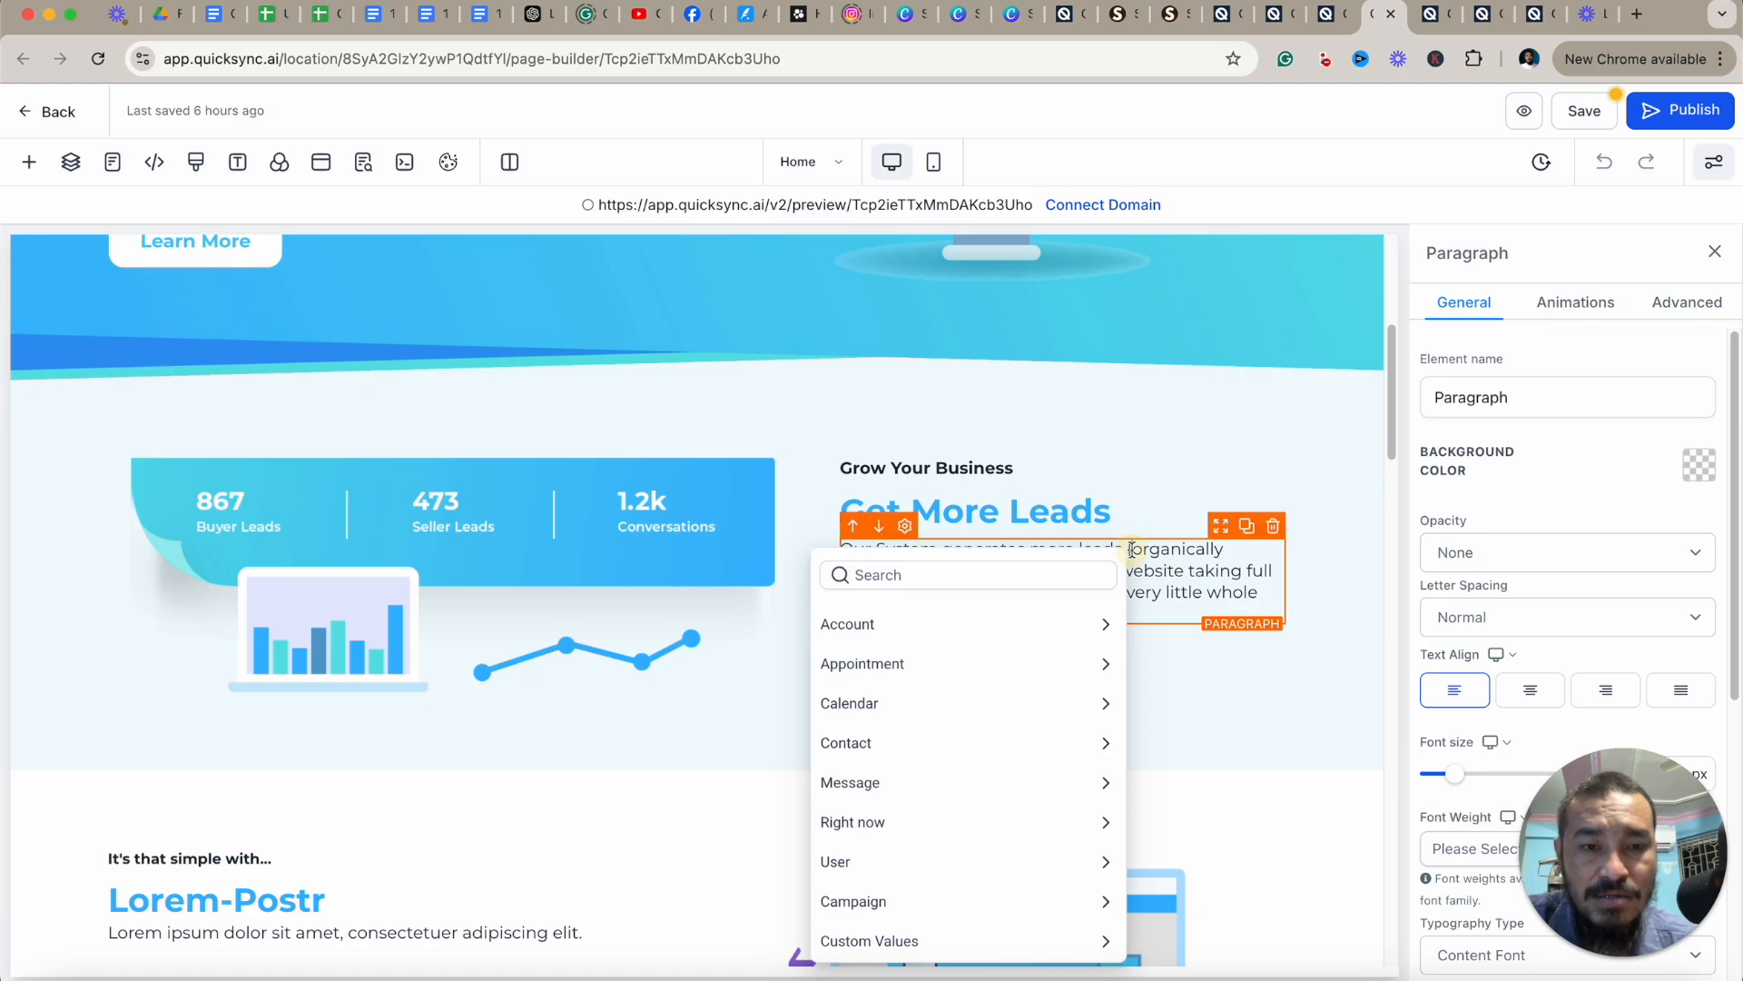
{"action": "left_click", "coordinate": [1158, 550]}
{"action": "key", "text": "Left"}
{"action": "key", "text": "Left"}
{"action": "key", "text": "Left"}
{"action": "key", "text": "BackSpace"}
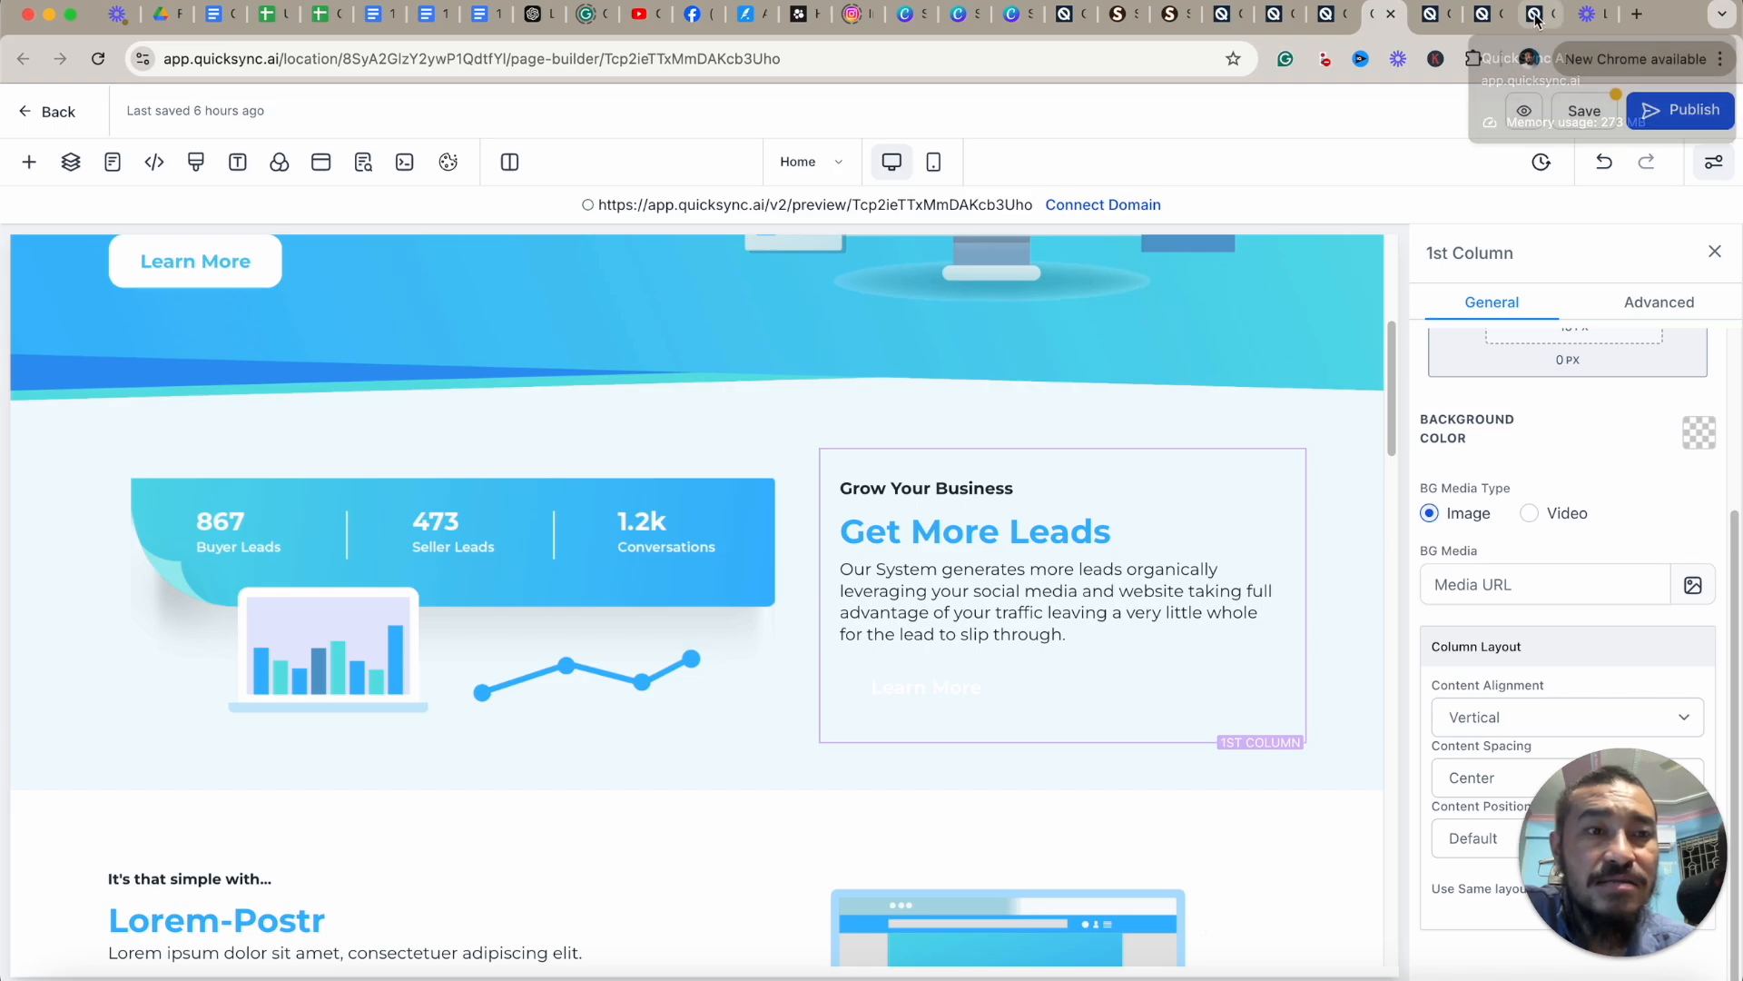
Open the Custom Values settings page from the dashboard in the other QuickSync tab.
{"action": "left_click", "coordinate": [1535, 14]}
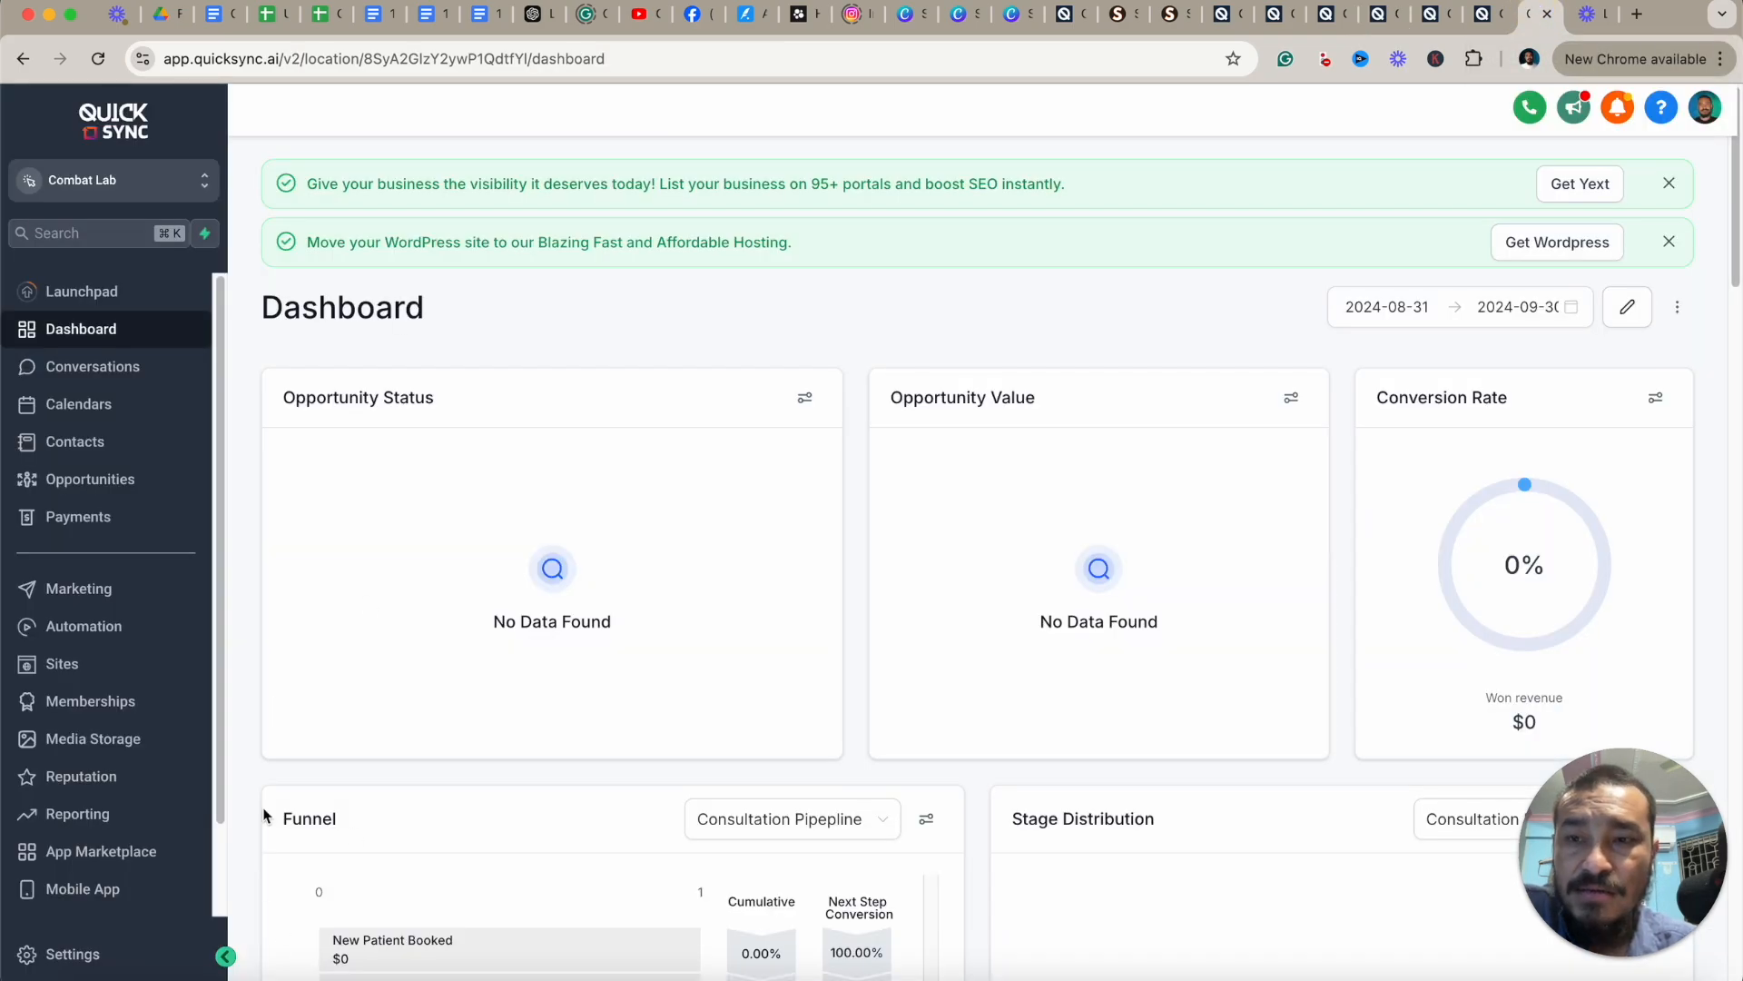
{"action": "scroll", "coordinate": [209, 663], "scroll_direction": "down", "scroll_amount": 2}
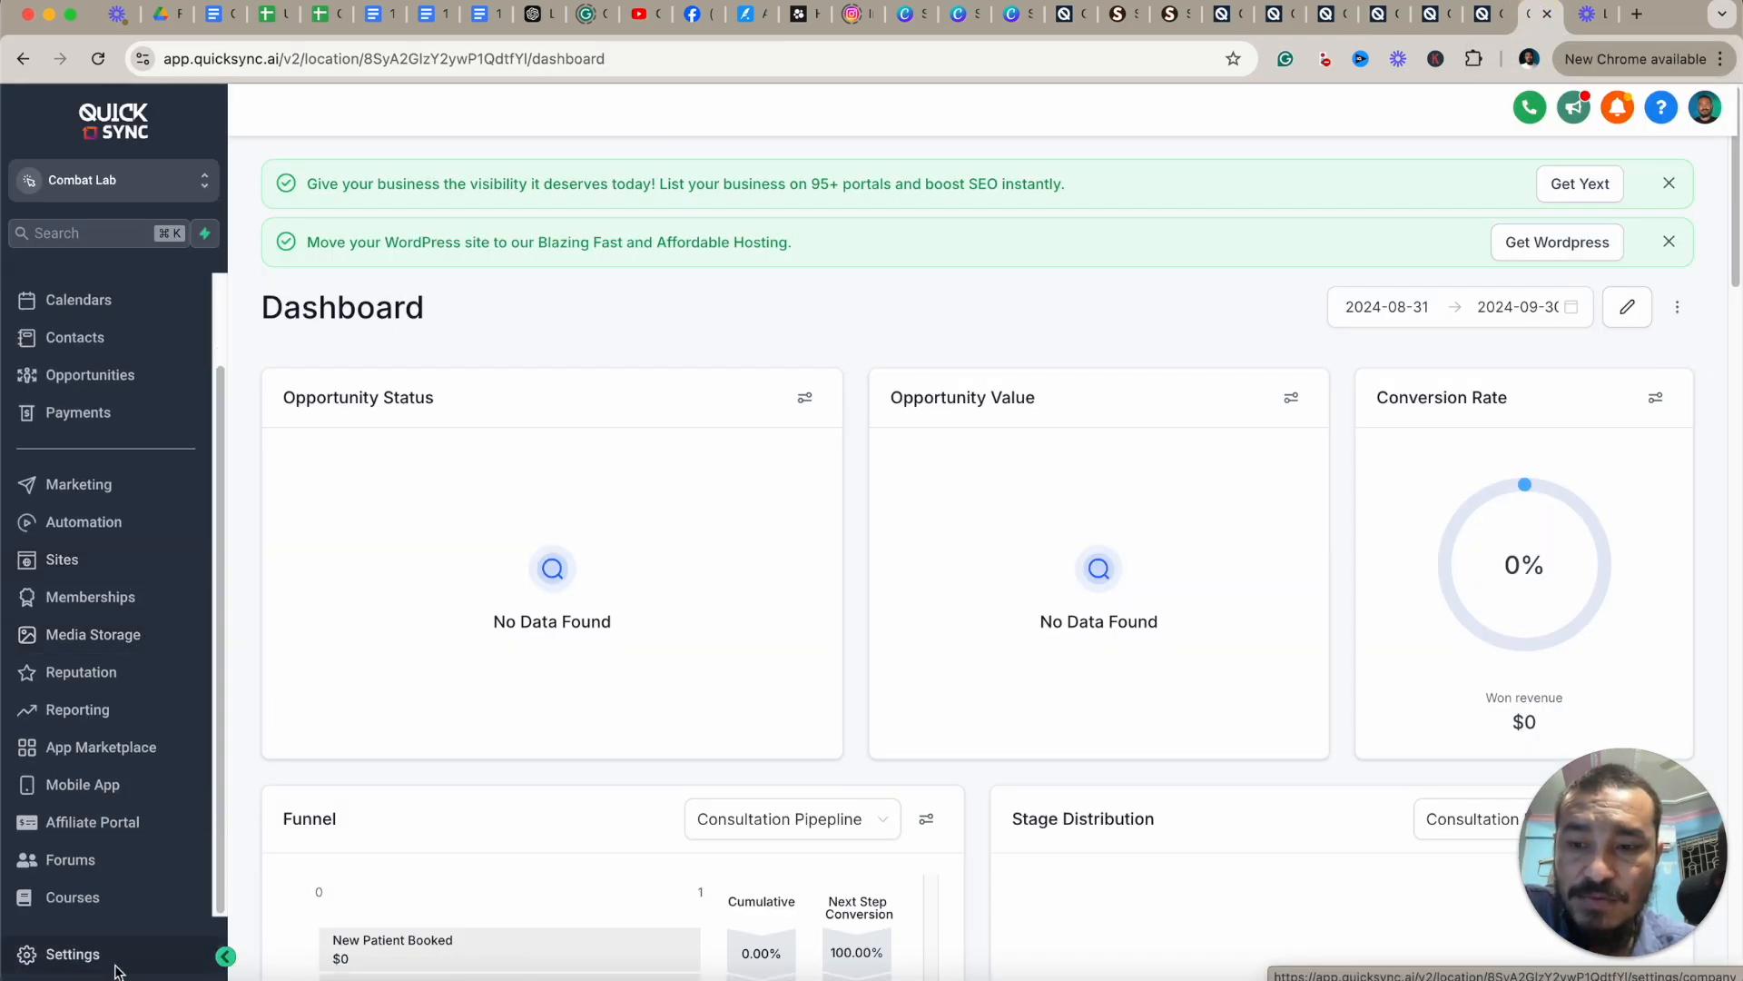
{"action": "left_click", "coordinate": [86, 953]}
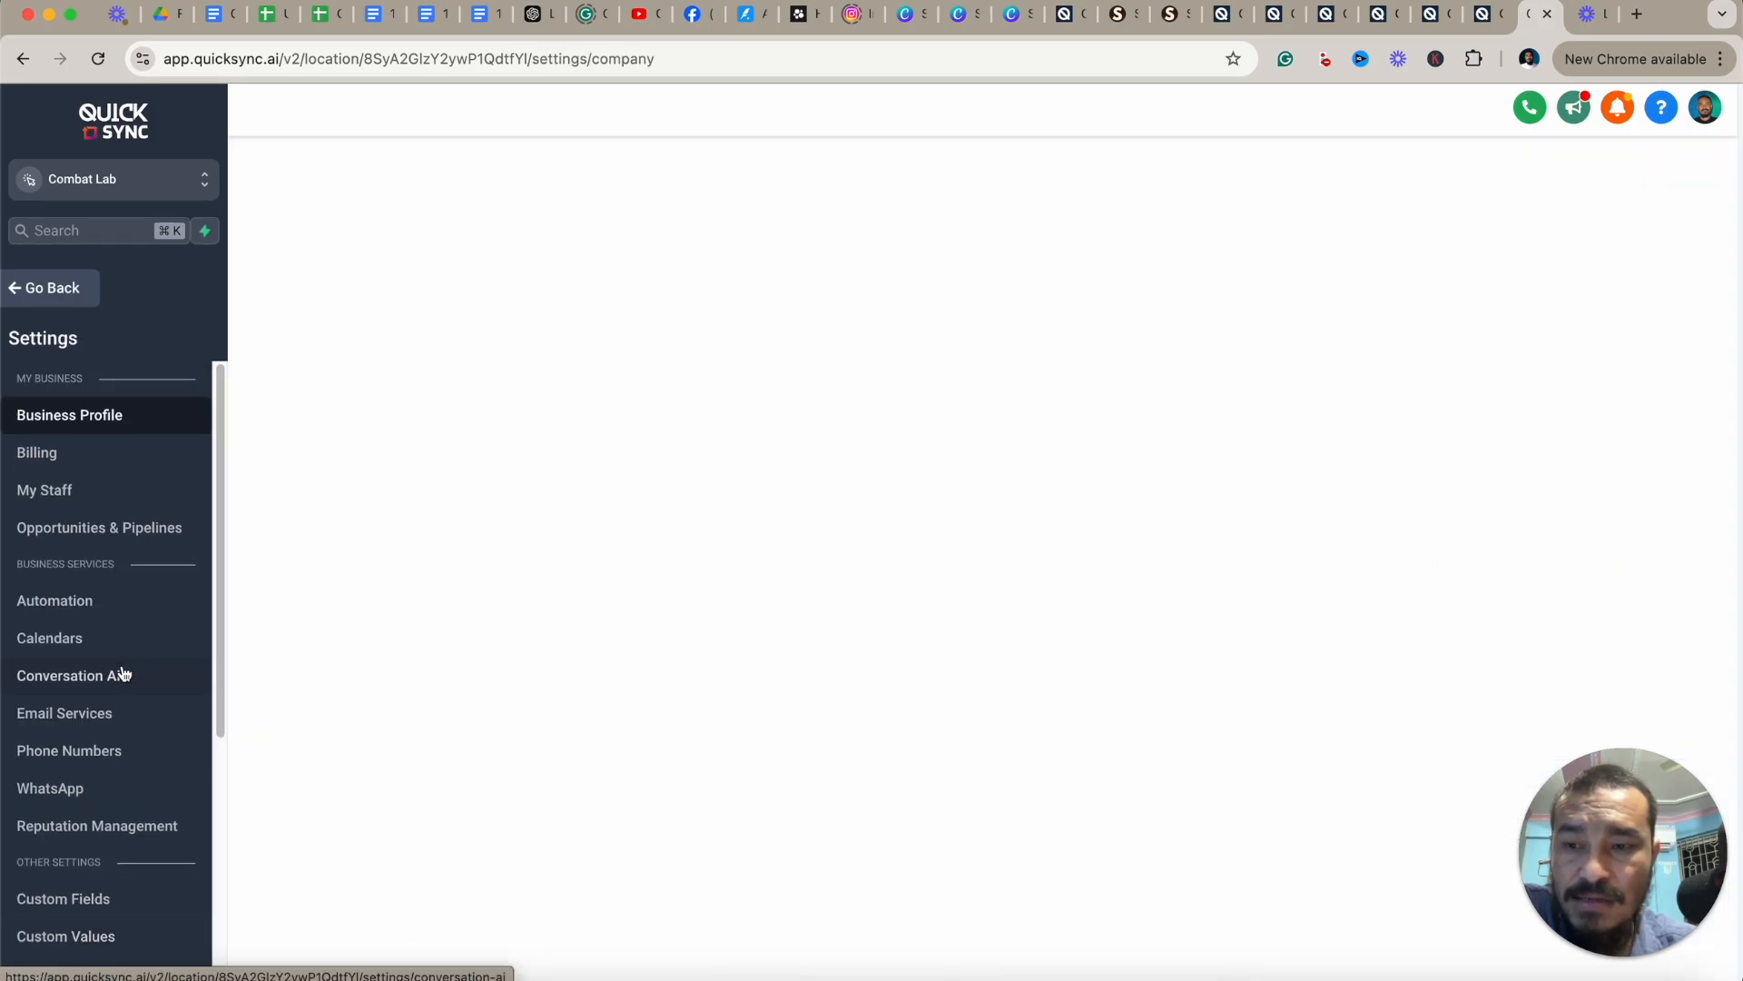
{"action": "scroll", "coordinate": [163, 672], "scroll_direction": "down", "scroll_amount": 5}
{"action": "left_click", "coordinate": [100, 701]}
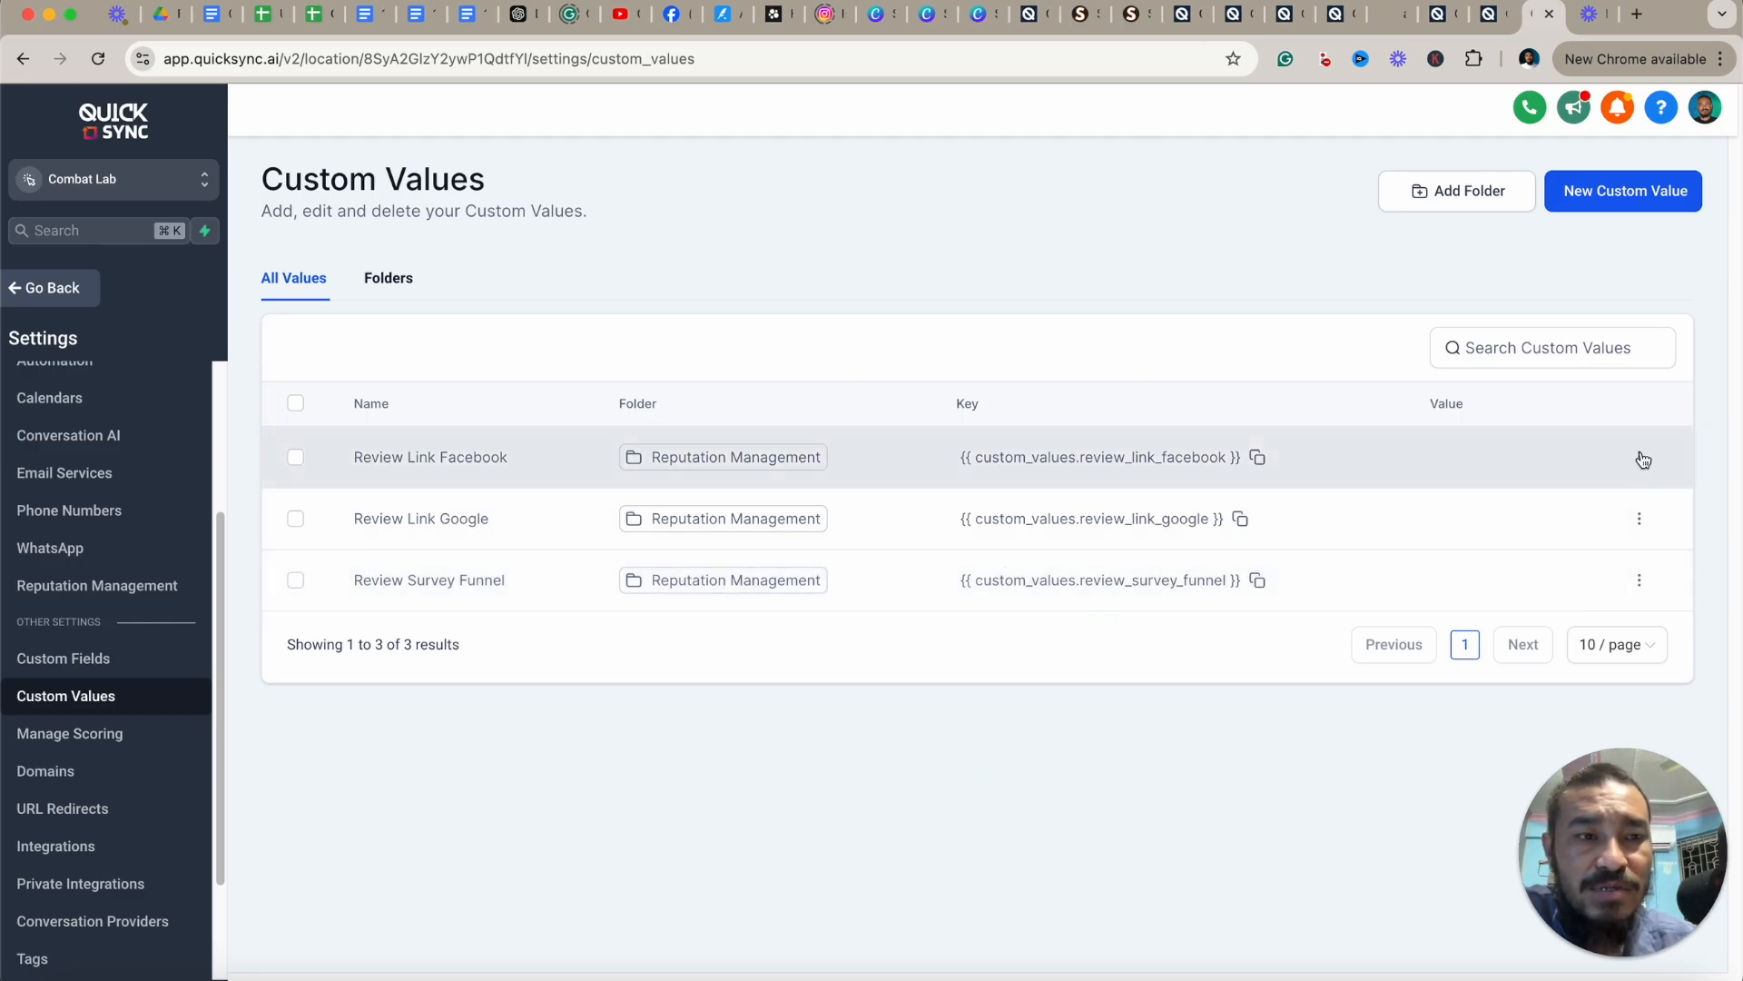
{"action": "left_click", "coordinate": [1622, 201]}
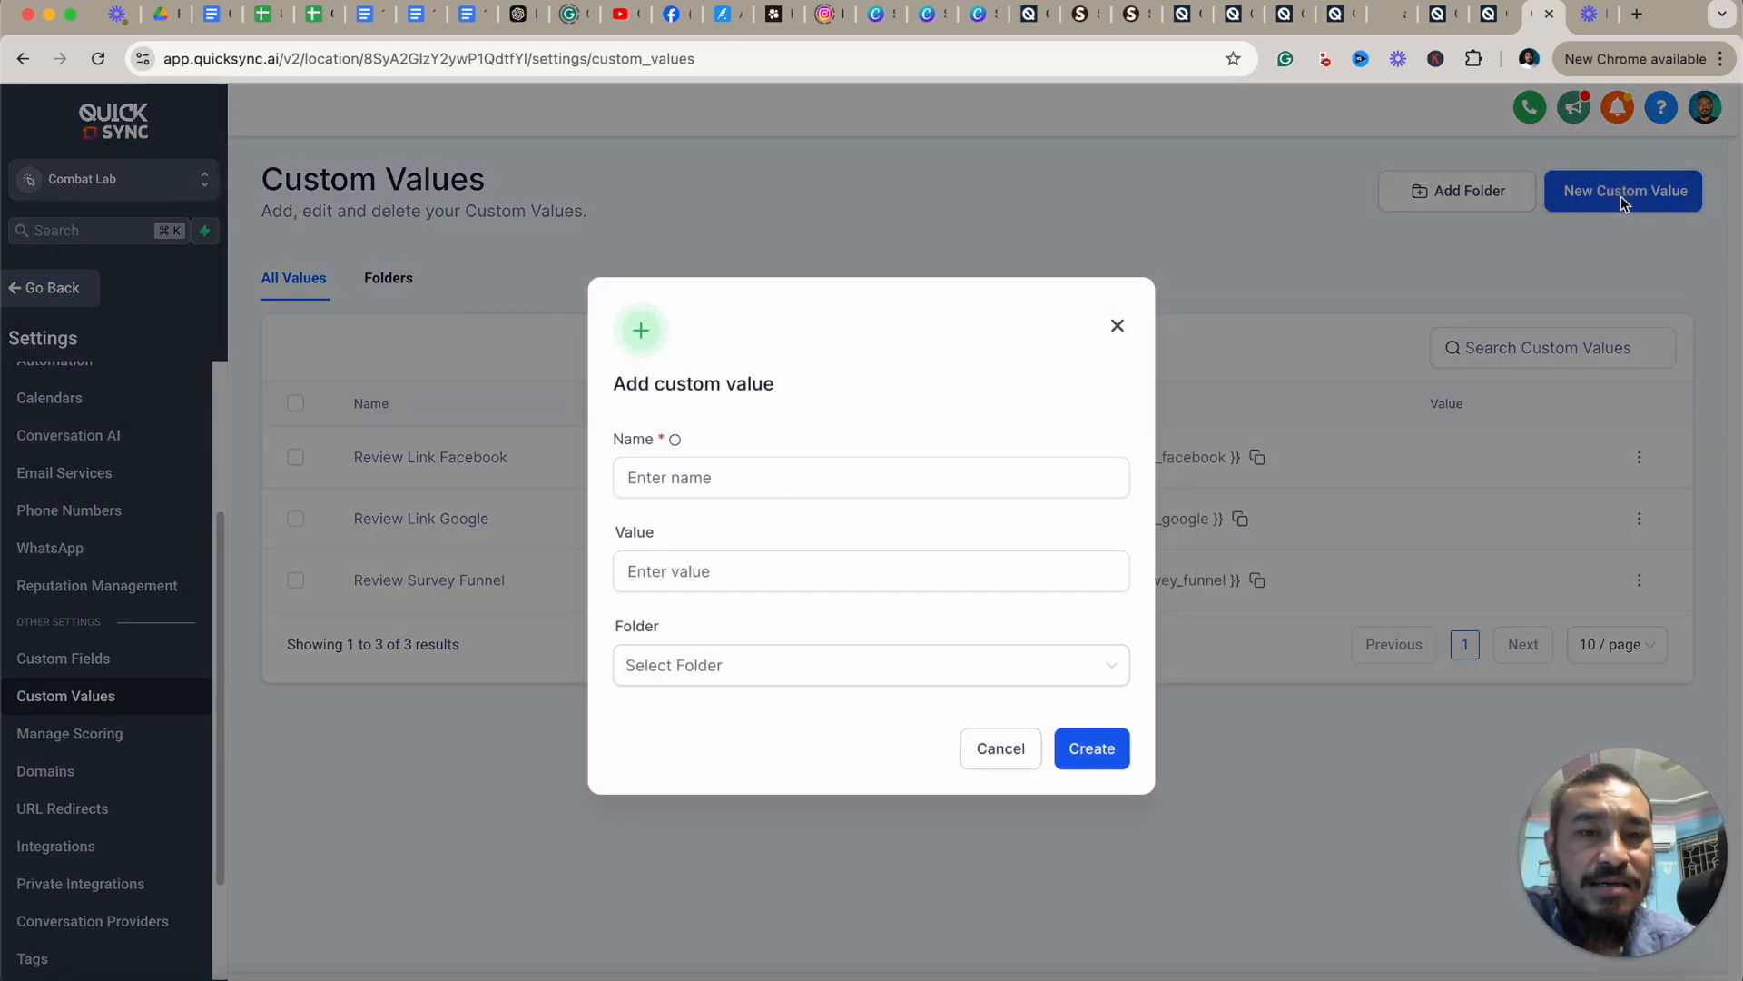
{"action": "left_click", "coordinate": [804, 483]}
{"action": "left_click", "coordinate": [659, 571]}
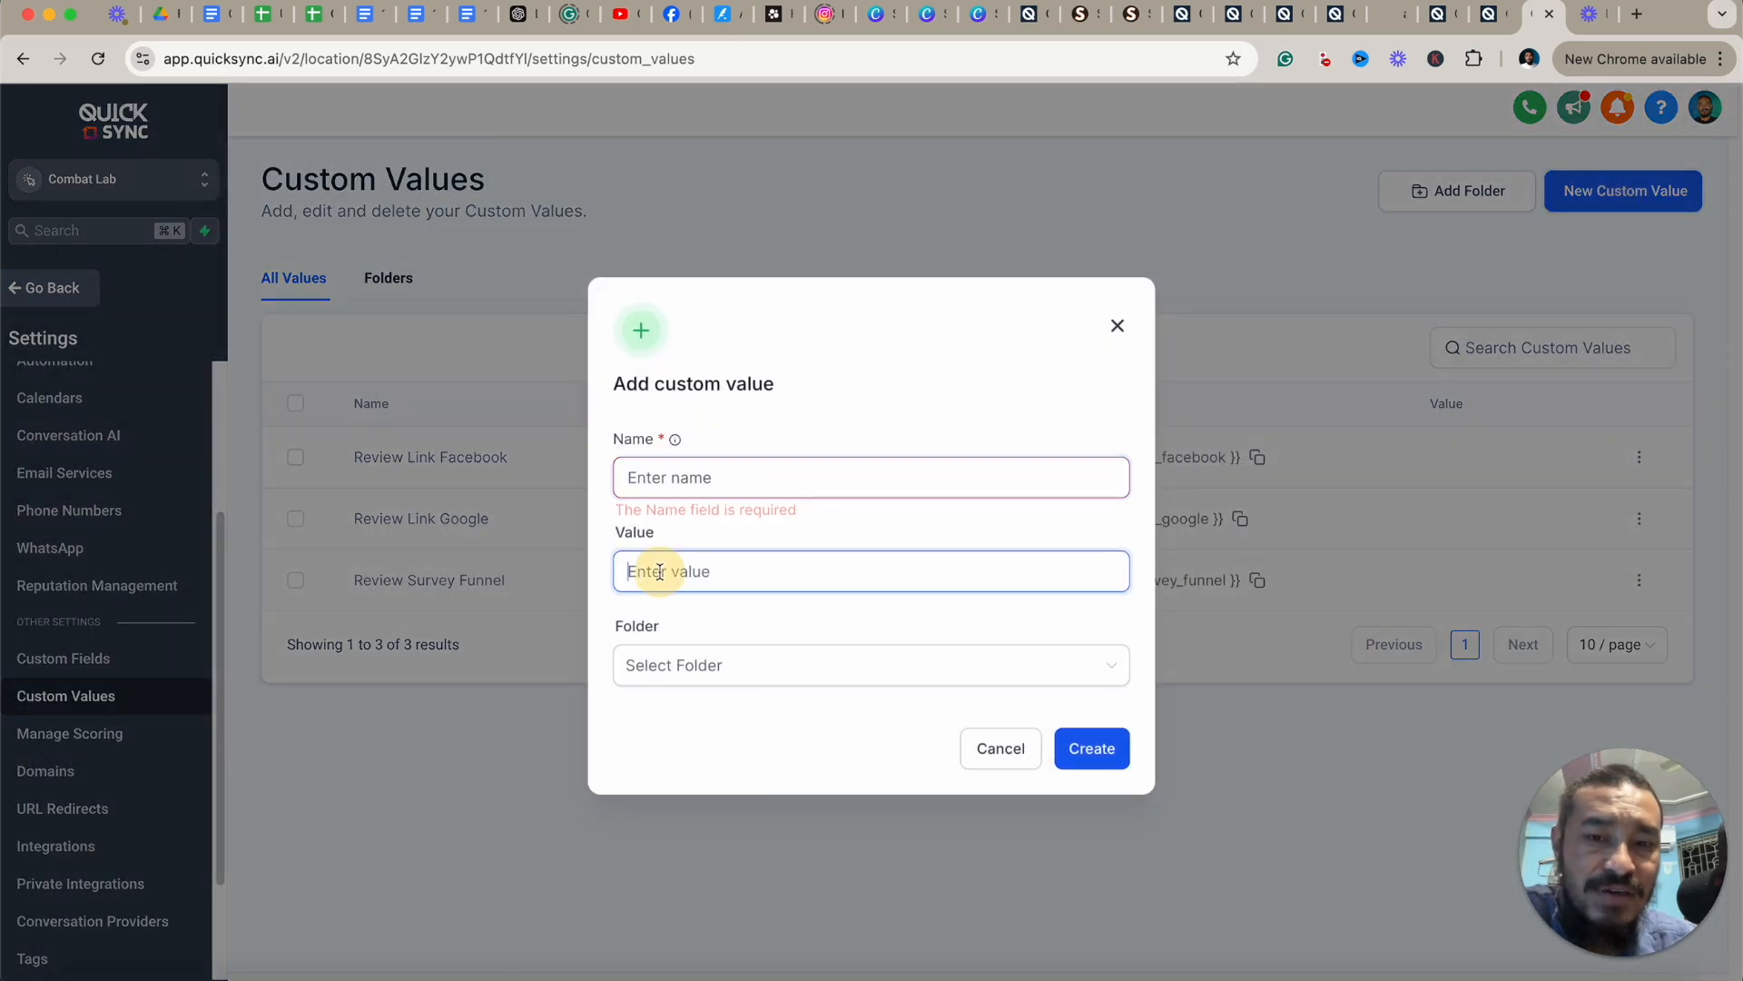
{"action": "left_click", "coordinate": [1118, 324]}
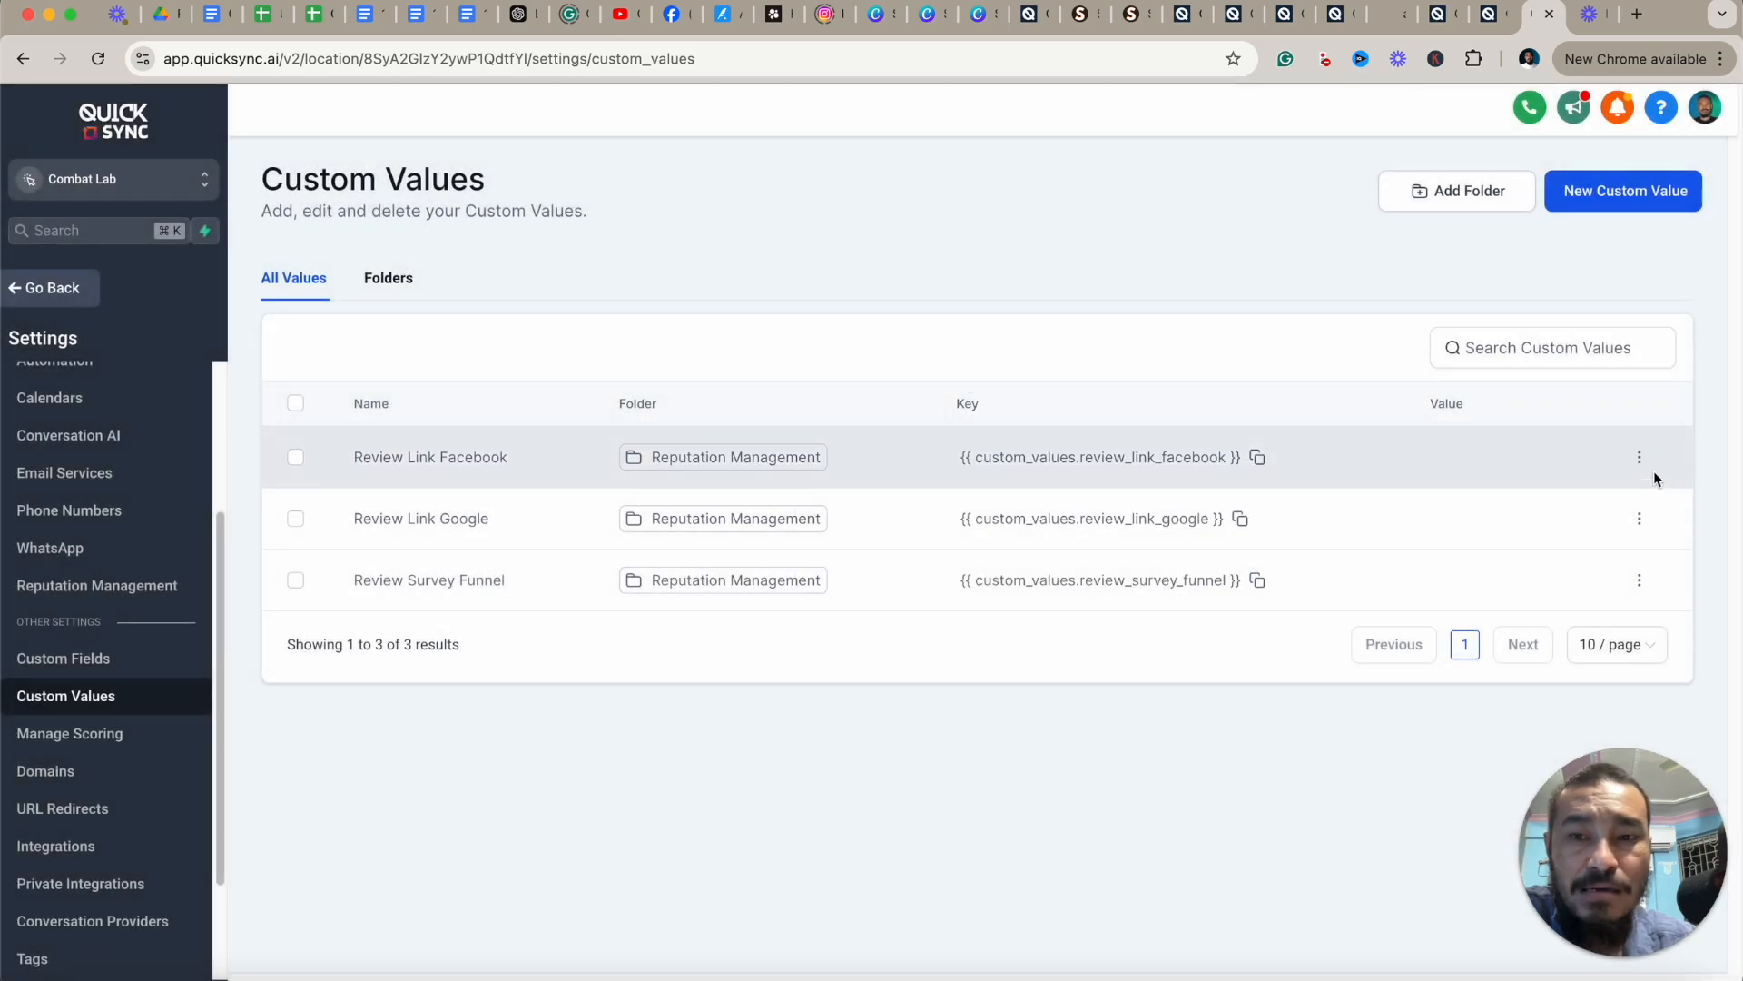
Try adding a new custom value using the Canva design URL as its value.
{"action": "left_click", "coordinate": [928, 14]}
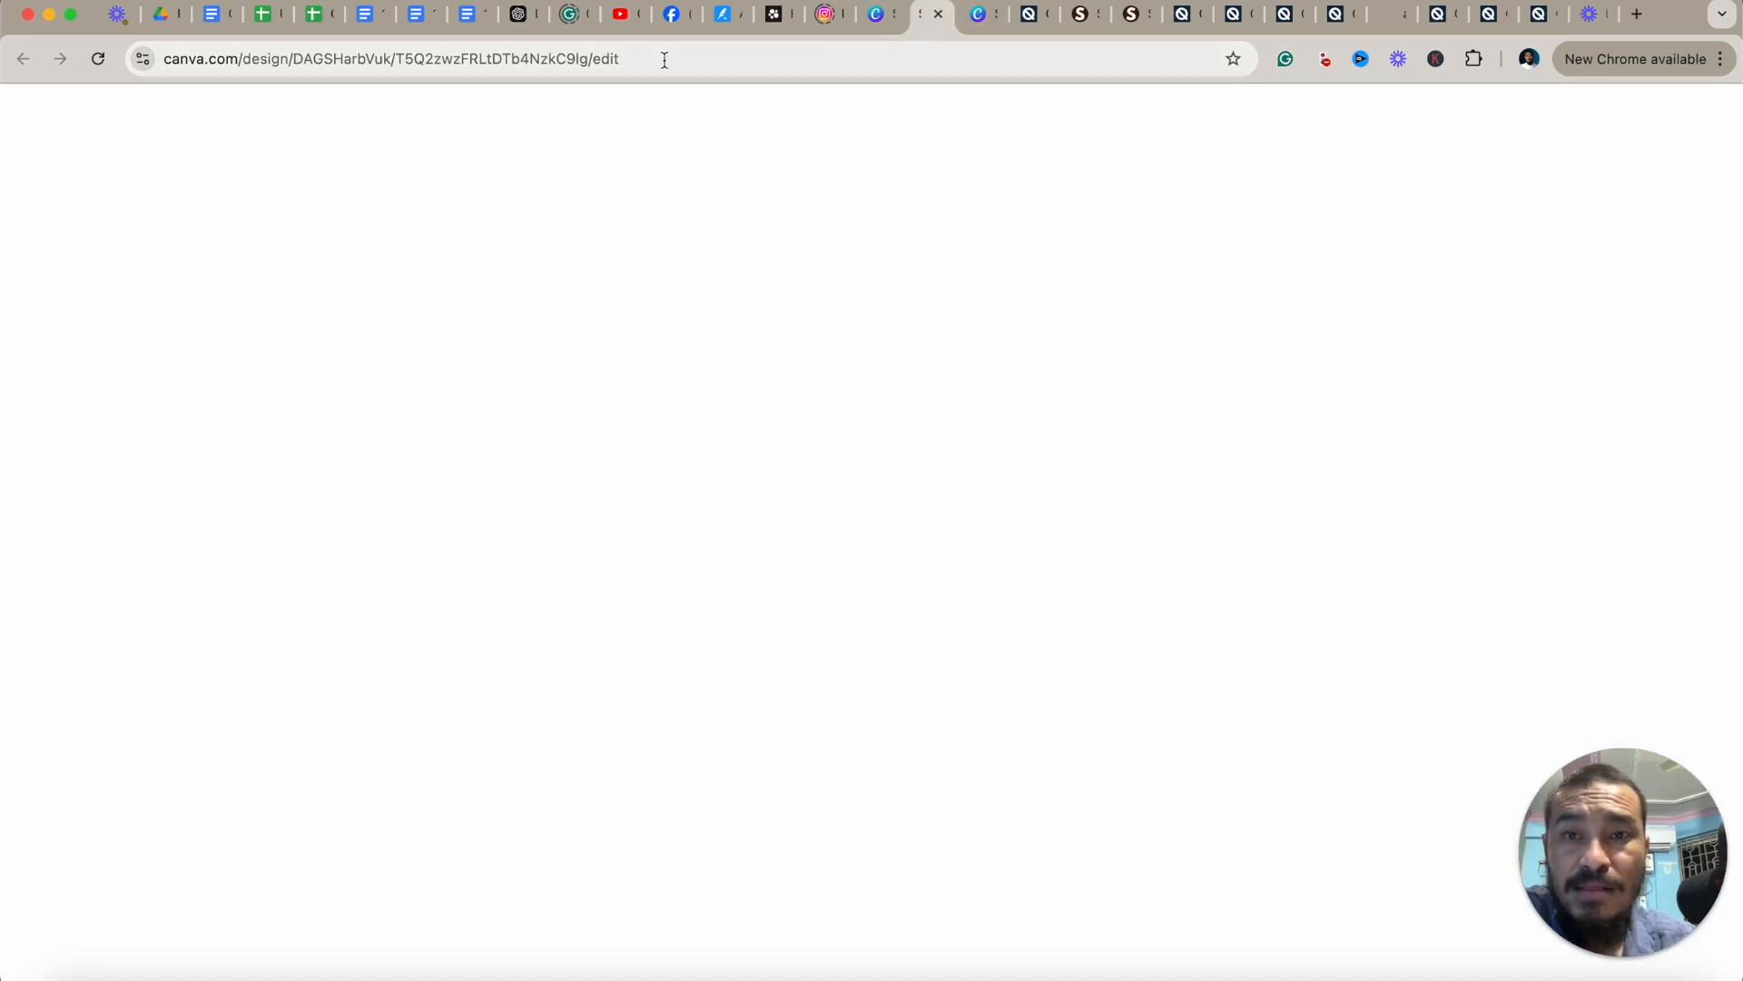
{"action": "left_click", "coordinate": [665, 60]}
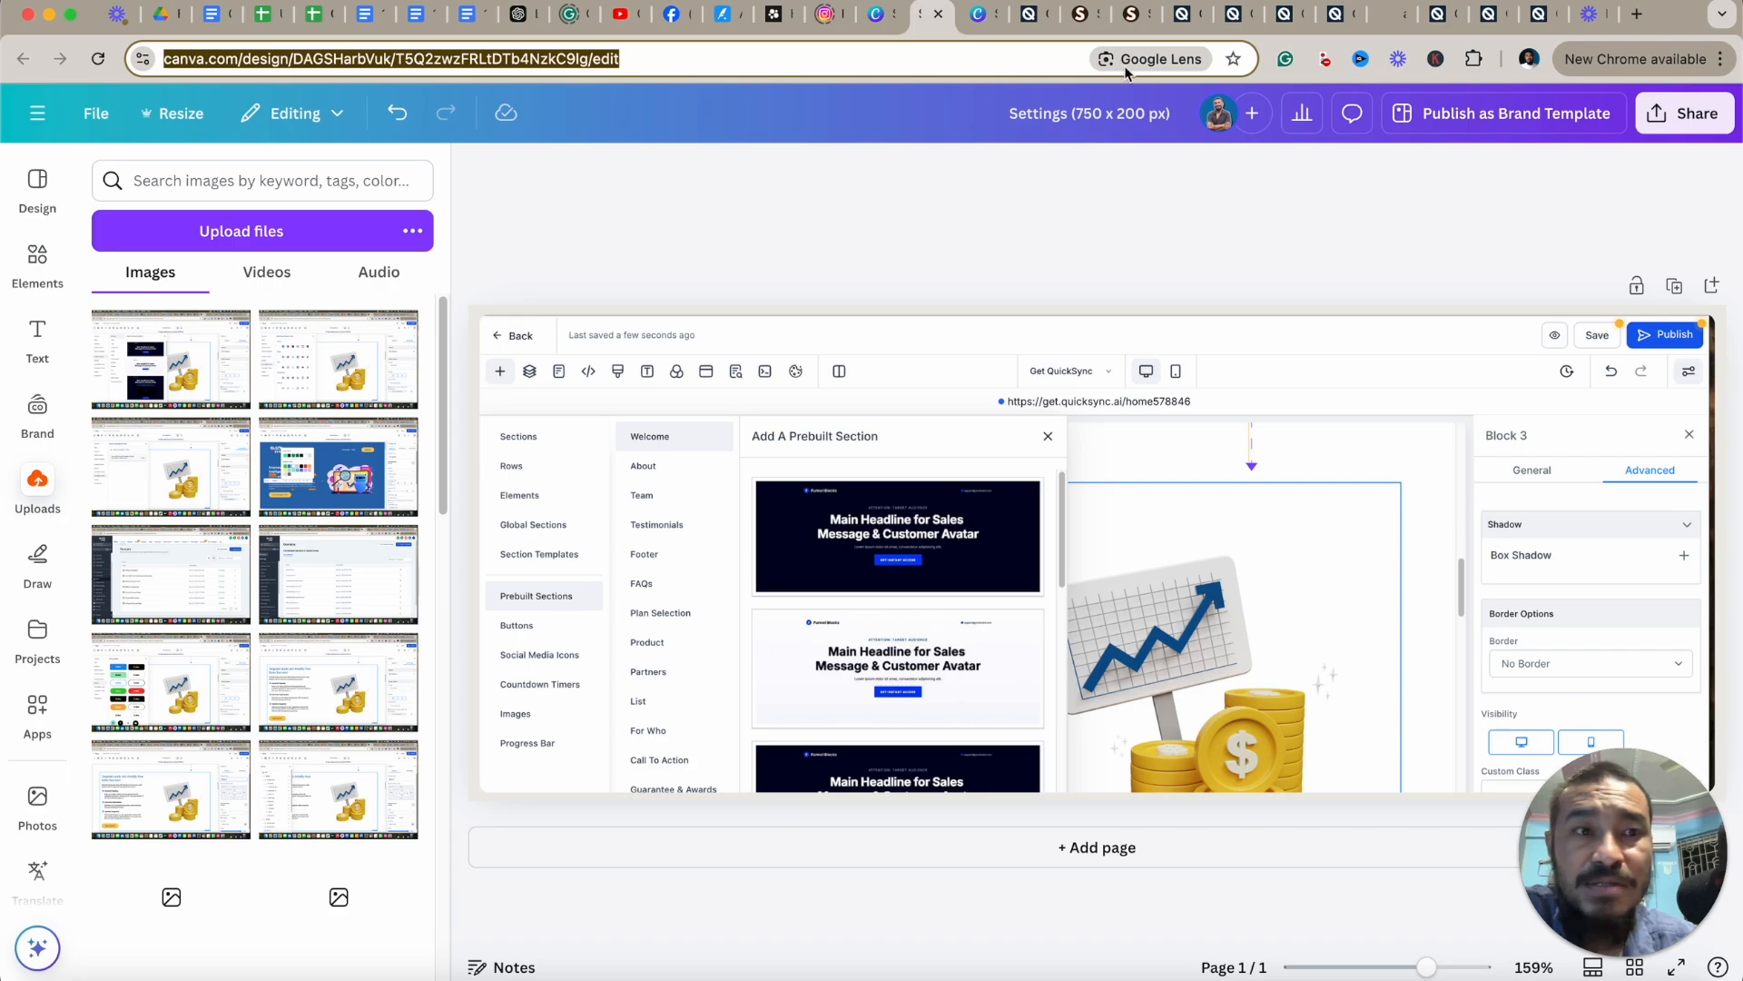
{"action": "left_click", "coordinate": [1535, 14]}
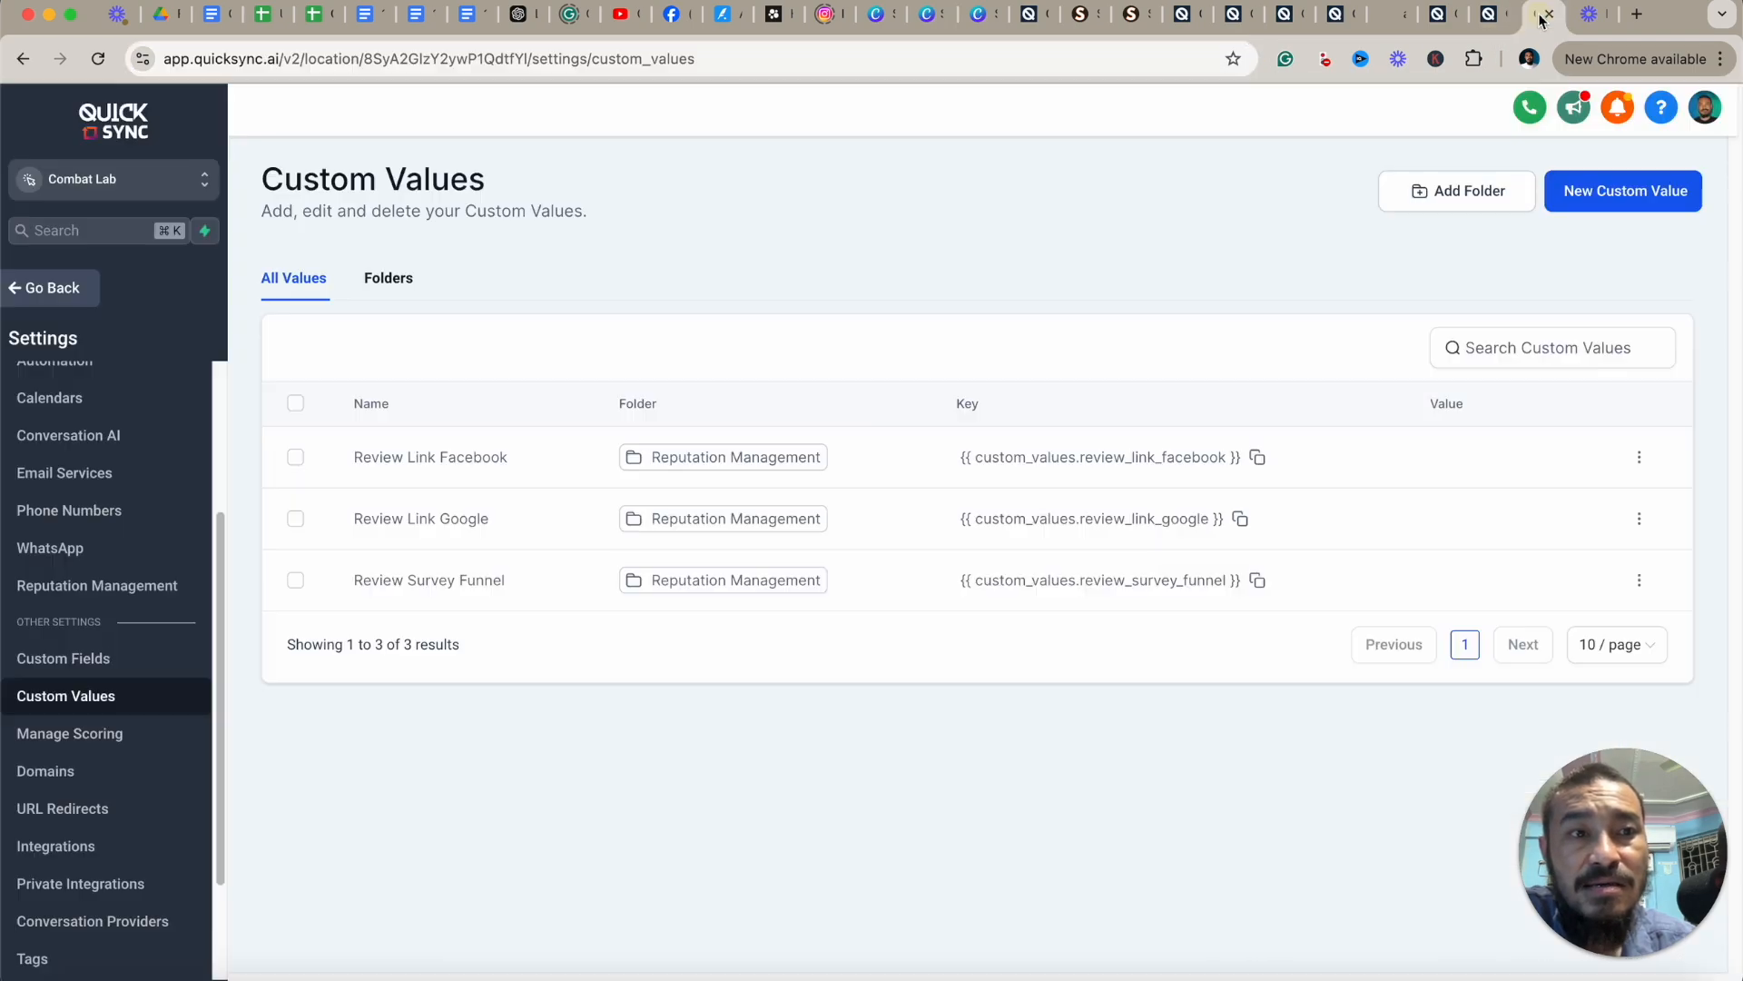
{"action": "left_click", "coordinate": [1626, 200]}
{"action": "left_click", "coordinate": [692, 569]}
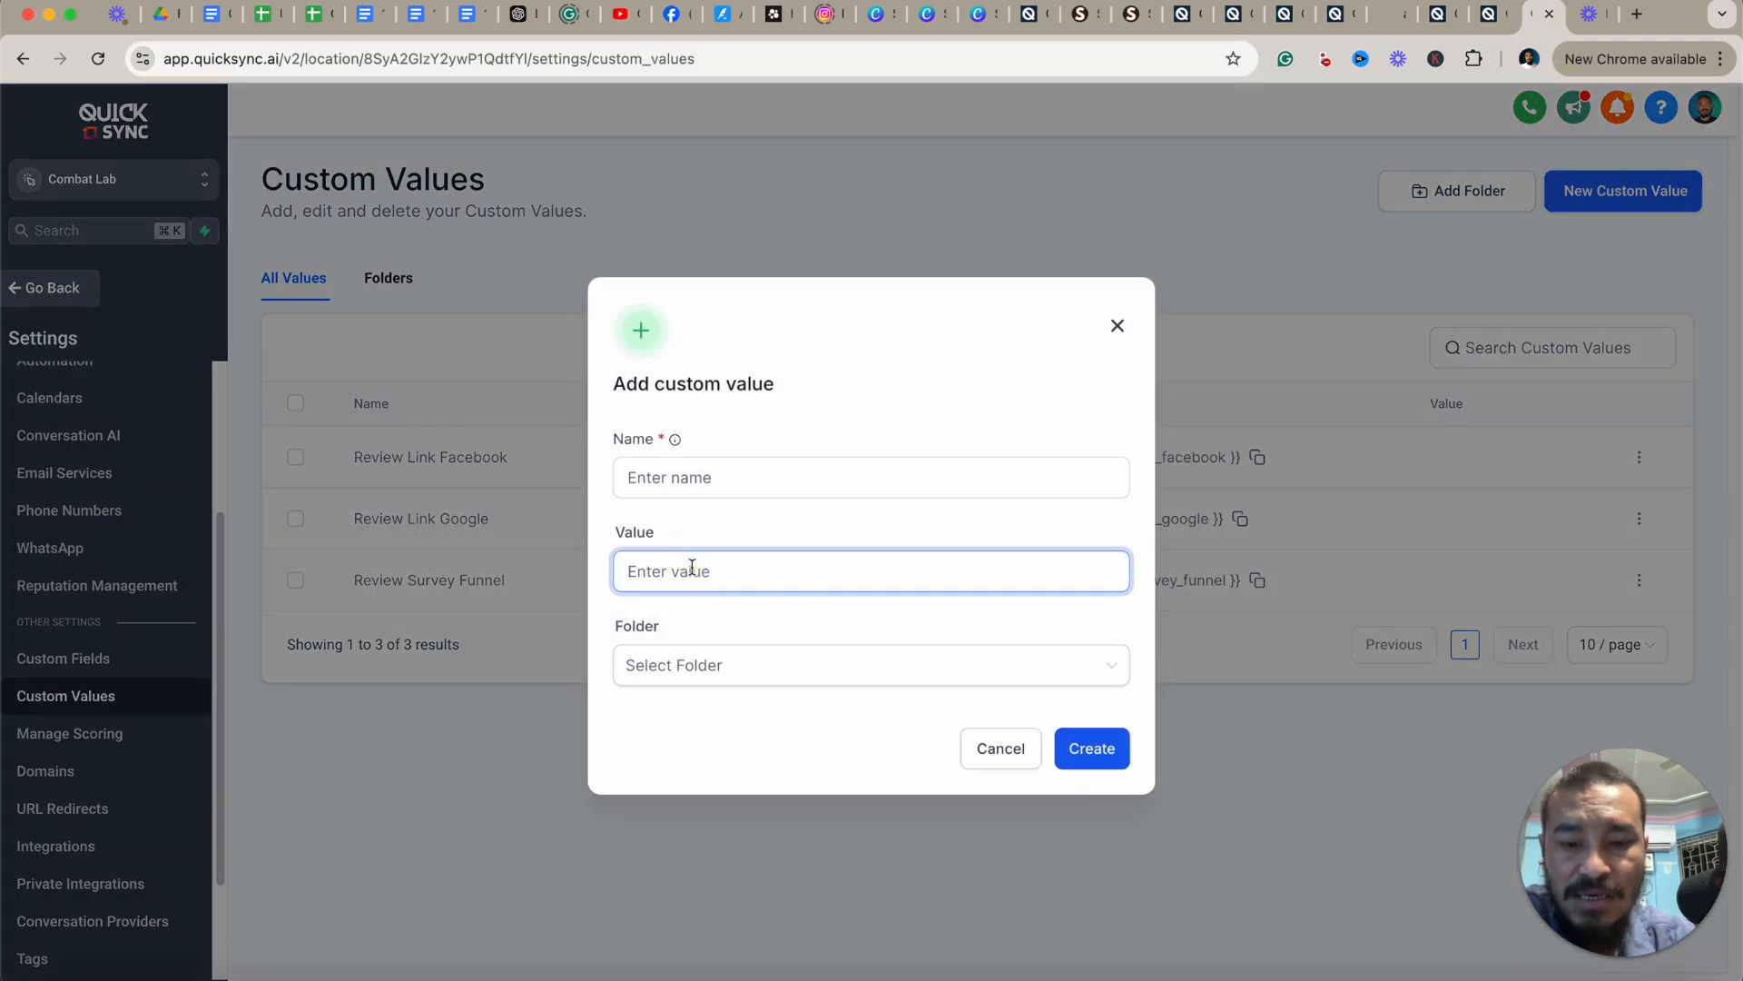
{"action": "key", "text": "super+v"}
{"action": "left_click", "coordinate": [680, 475]}
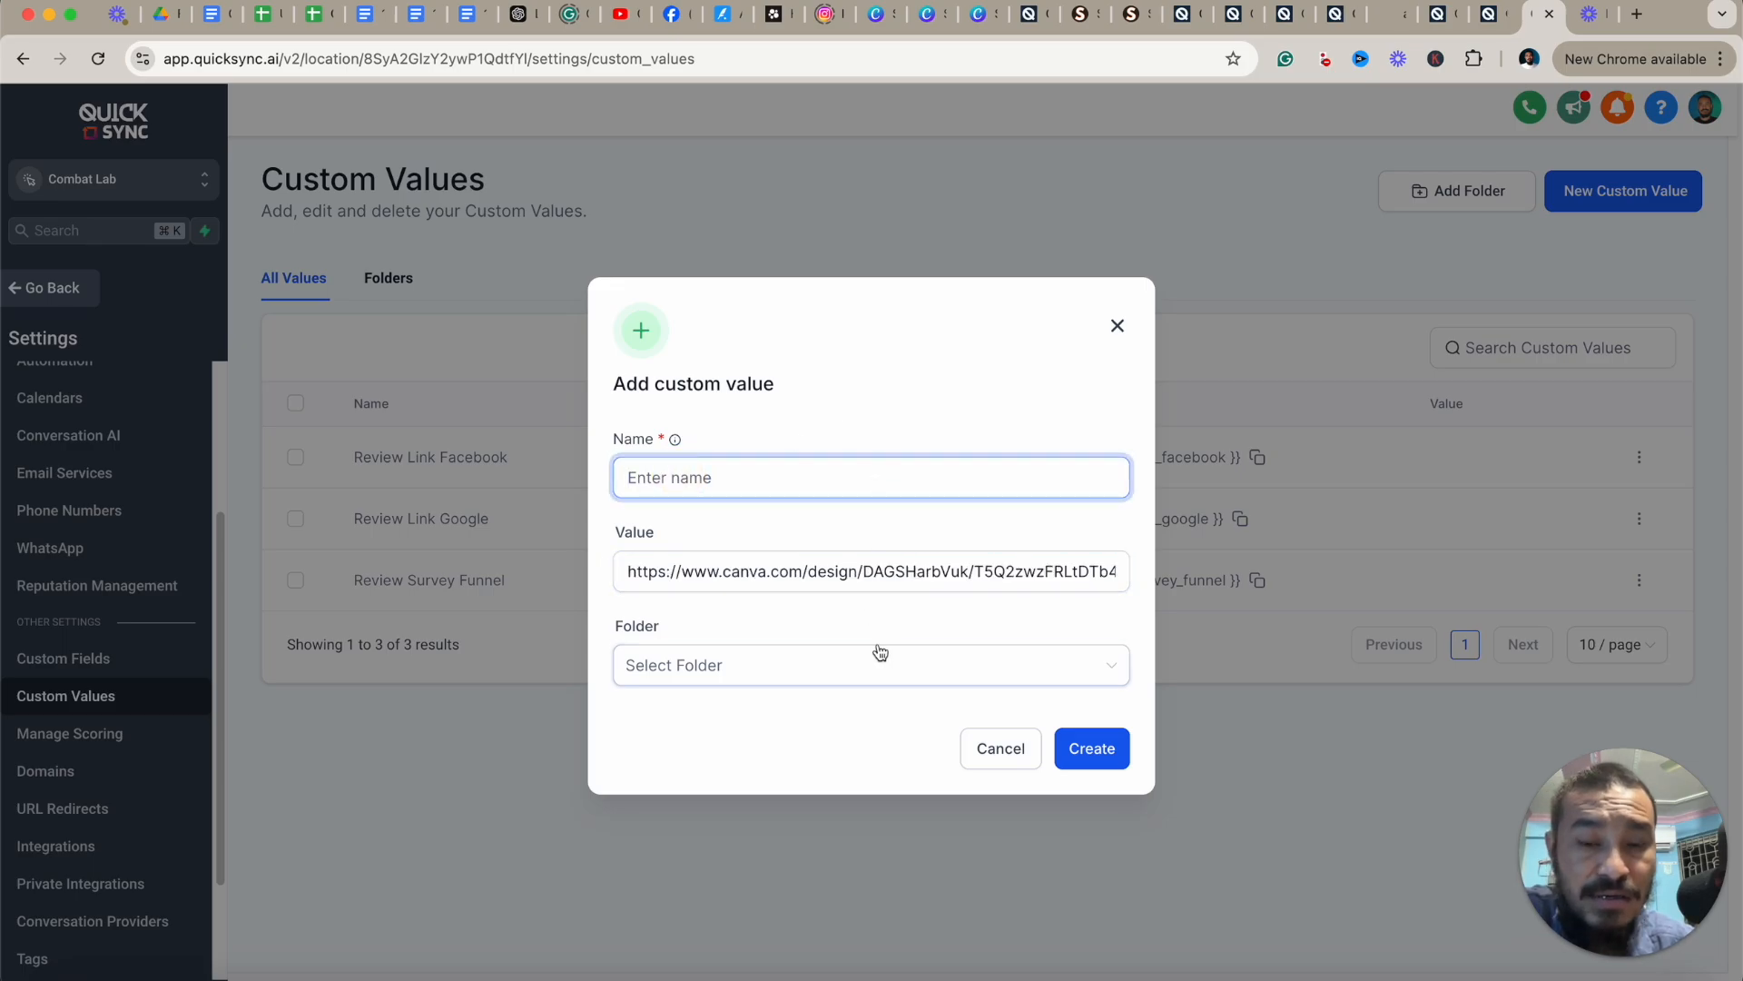
{"action": "left_click", "coordinate": [1118, 325]}
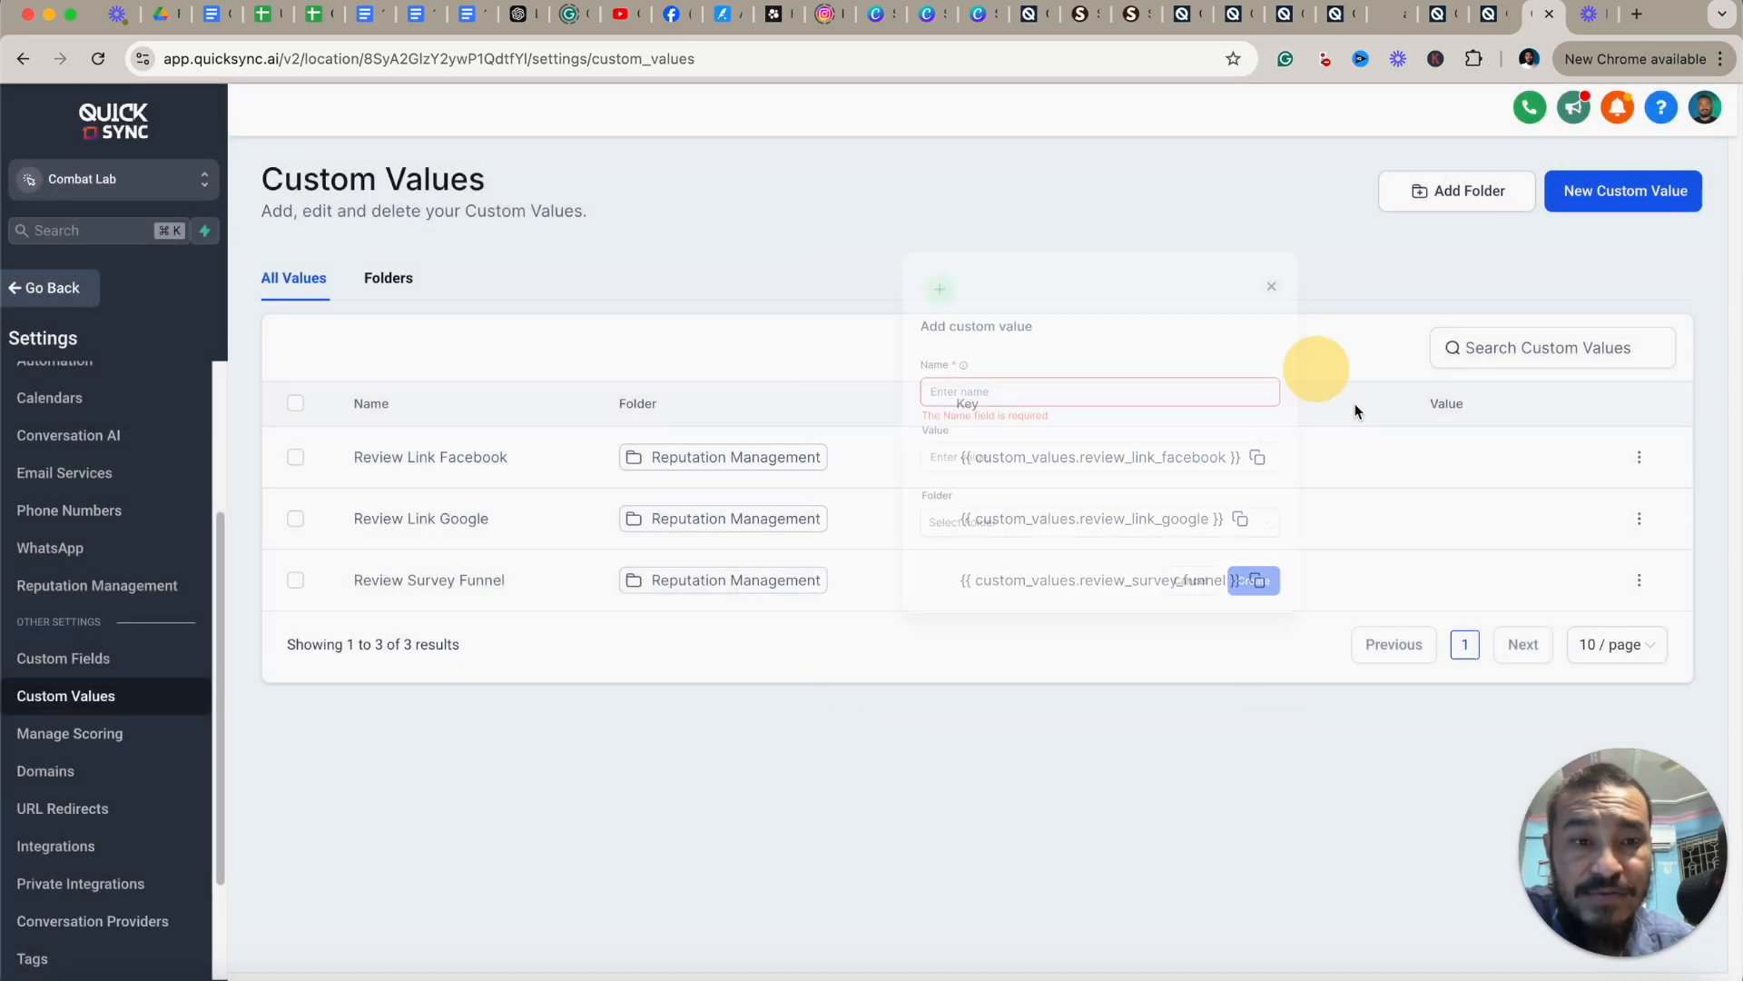
Copy the Review Link Facebook key, insert that custom value into the paragraph after 'social media', then delete it.
{"action": "left_click", "coordinate": [1269, 463]}
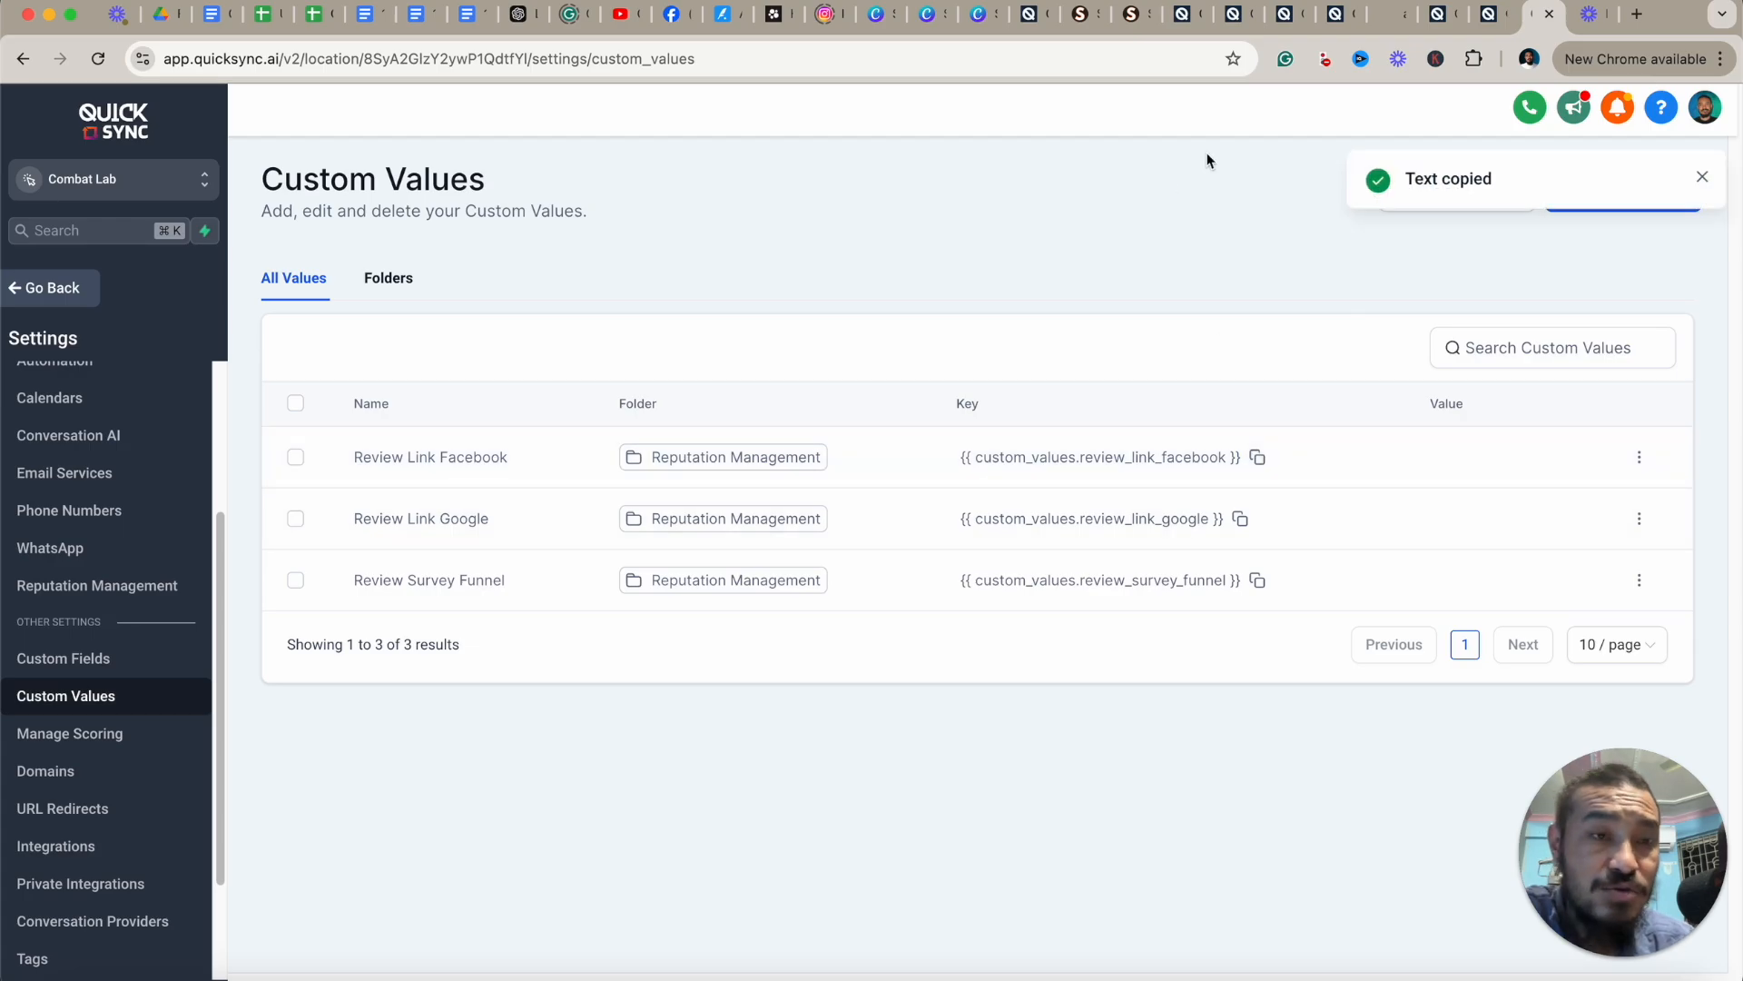
{"action": "left_click", "coordinate": [1335, 14]}
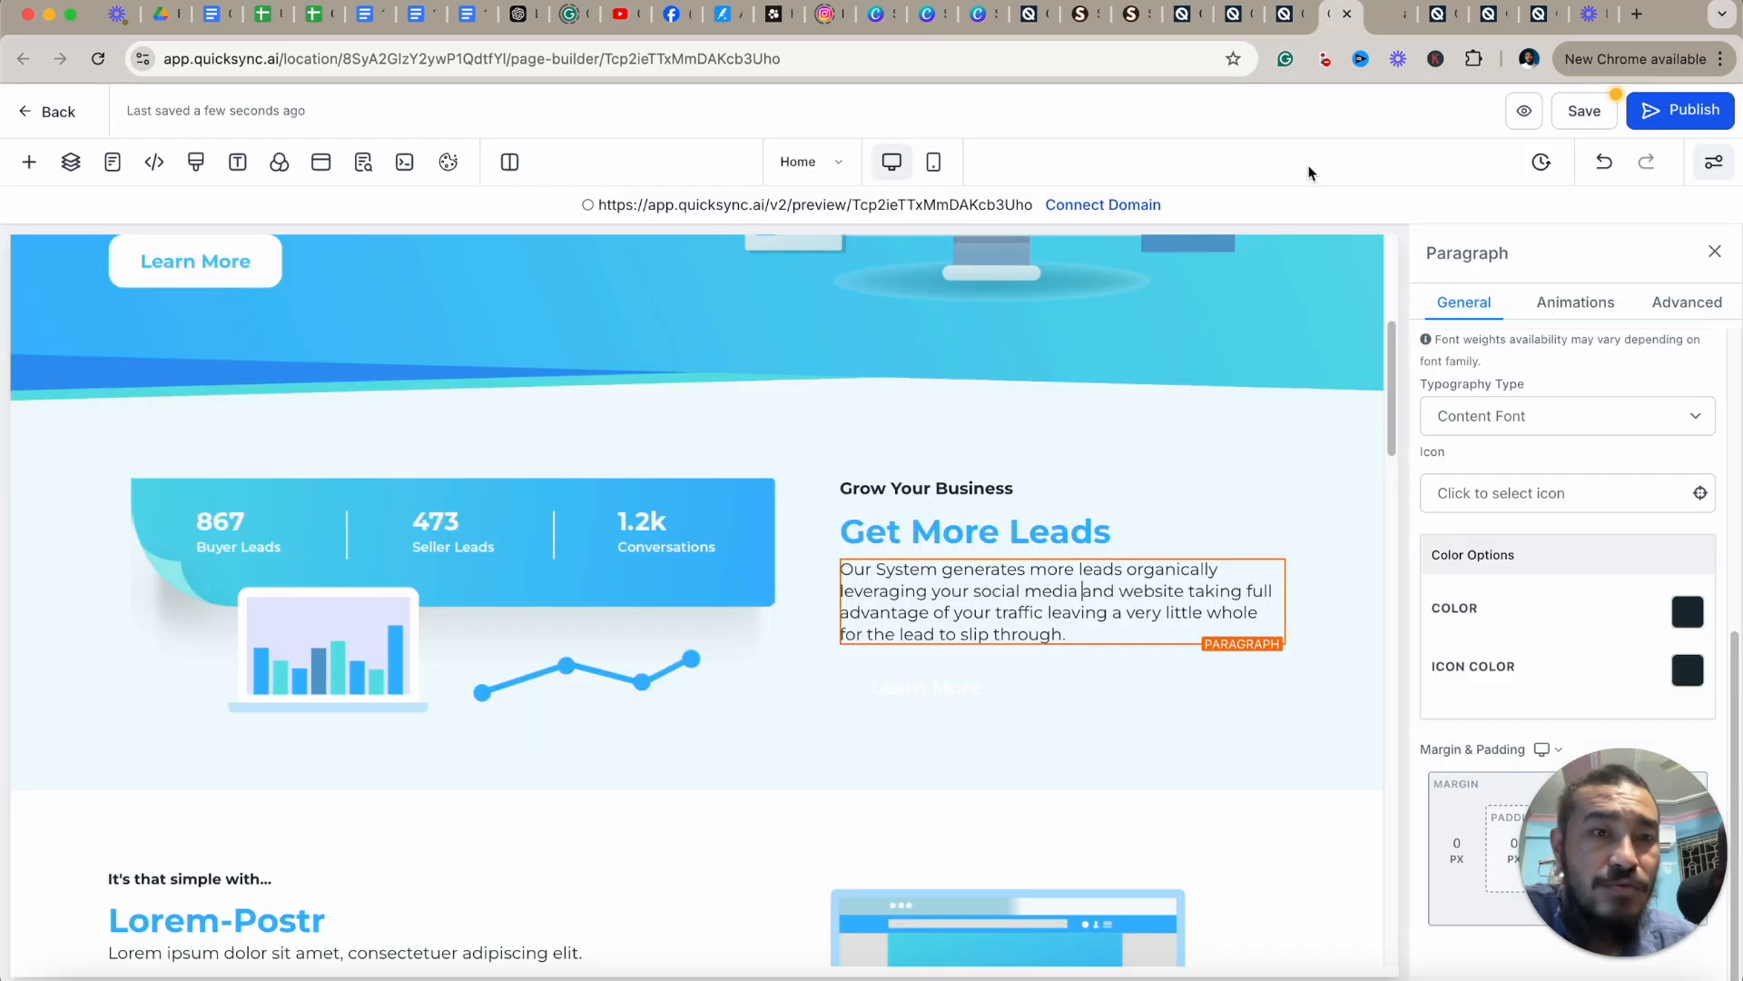
{"action": "left_click", "coordinate": [1085, 597]}
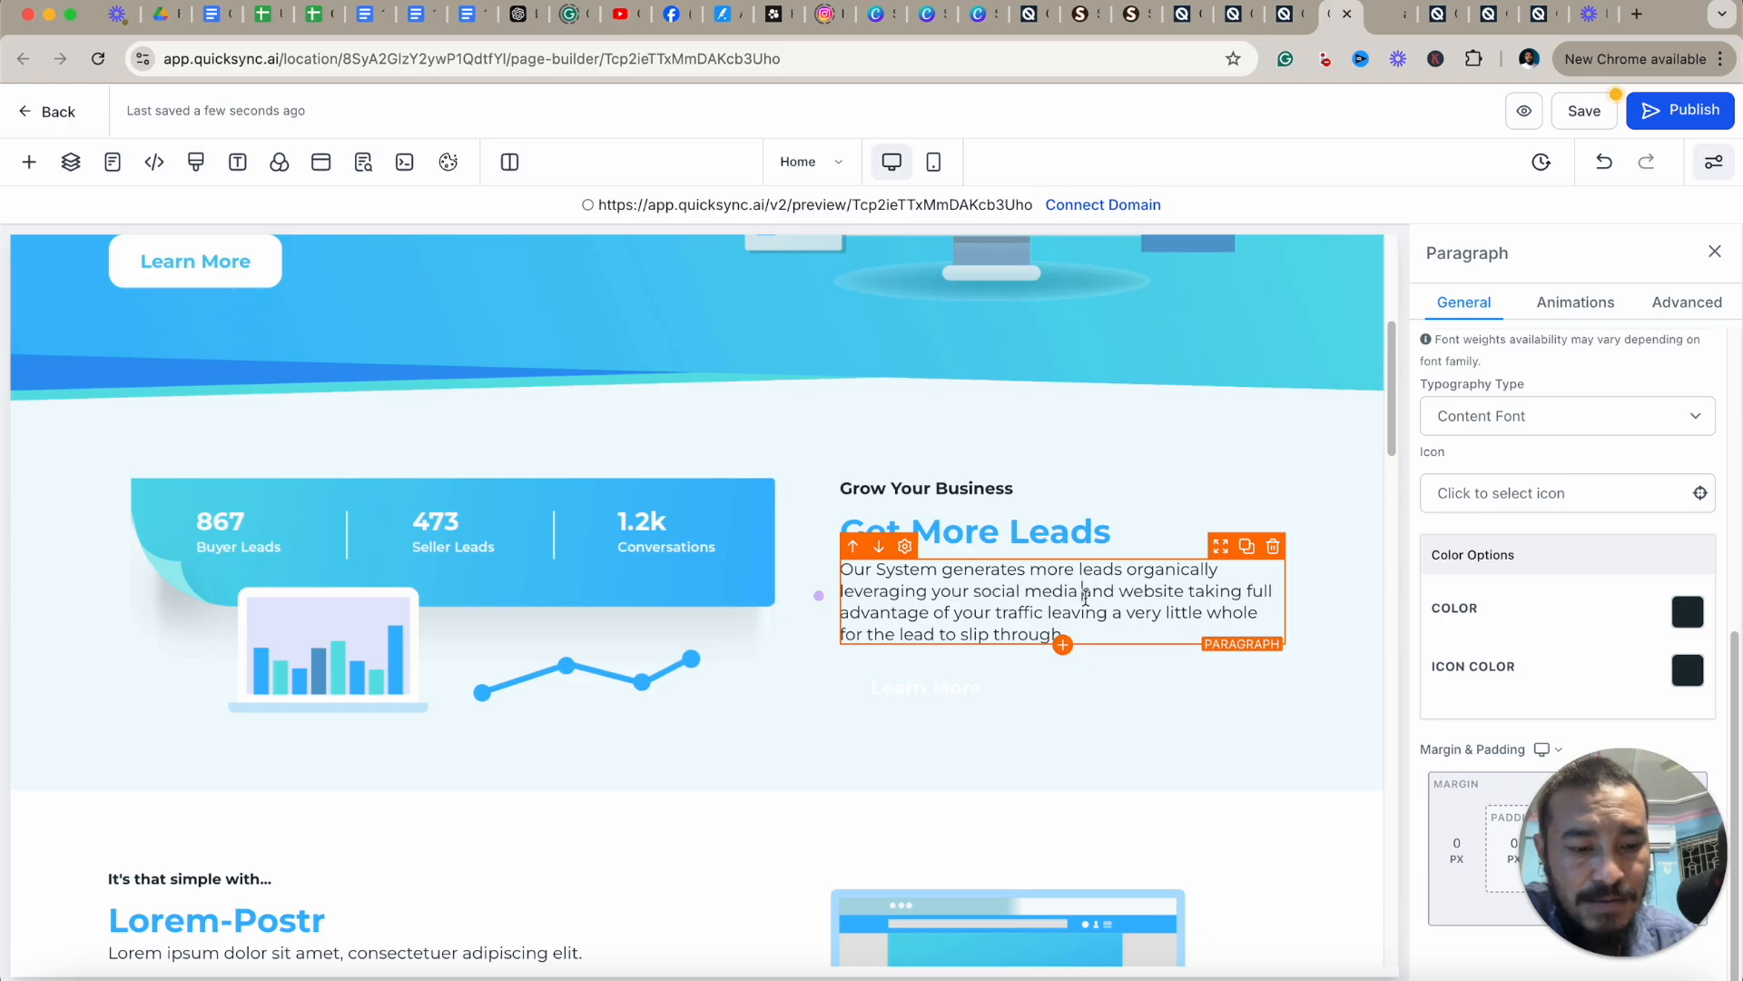
{"action": "type", "text": "{"}
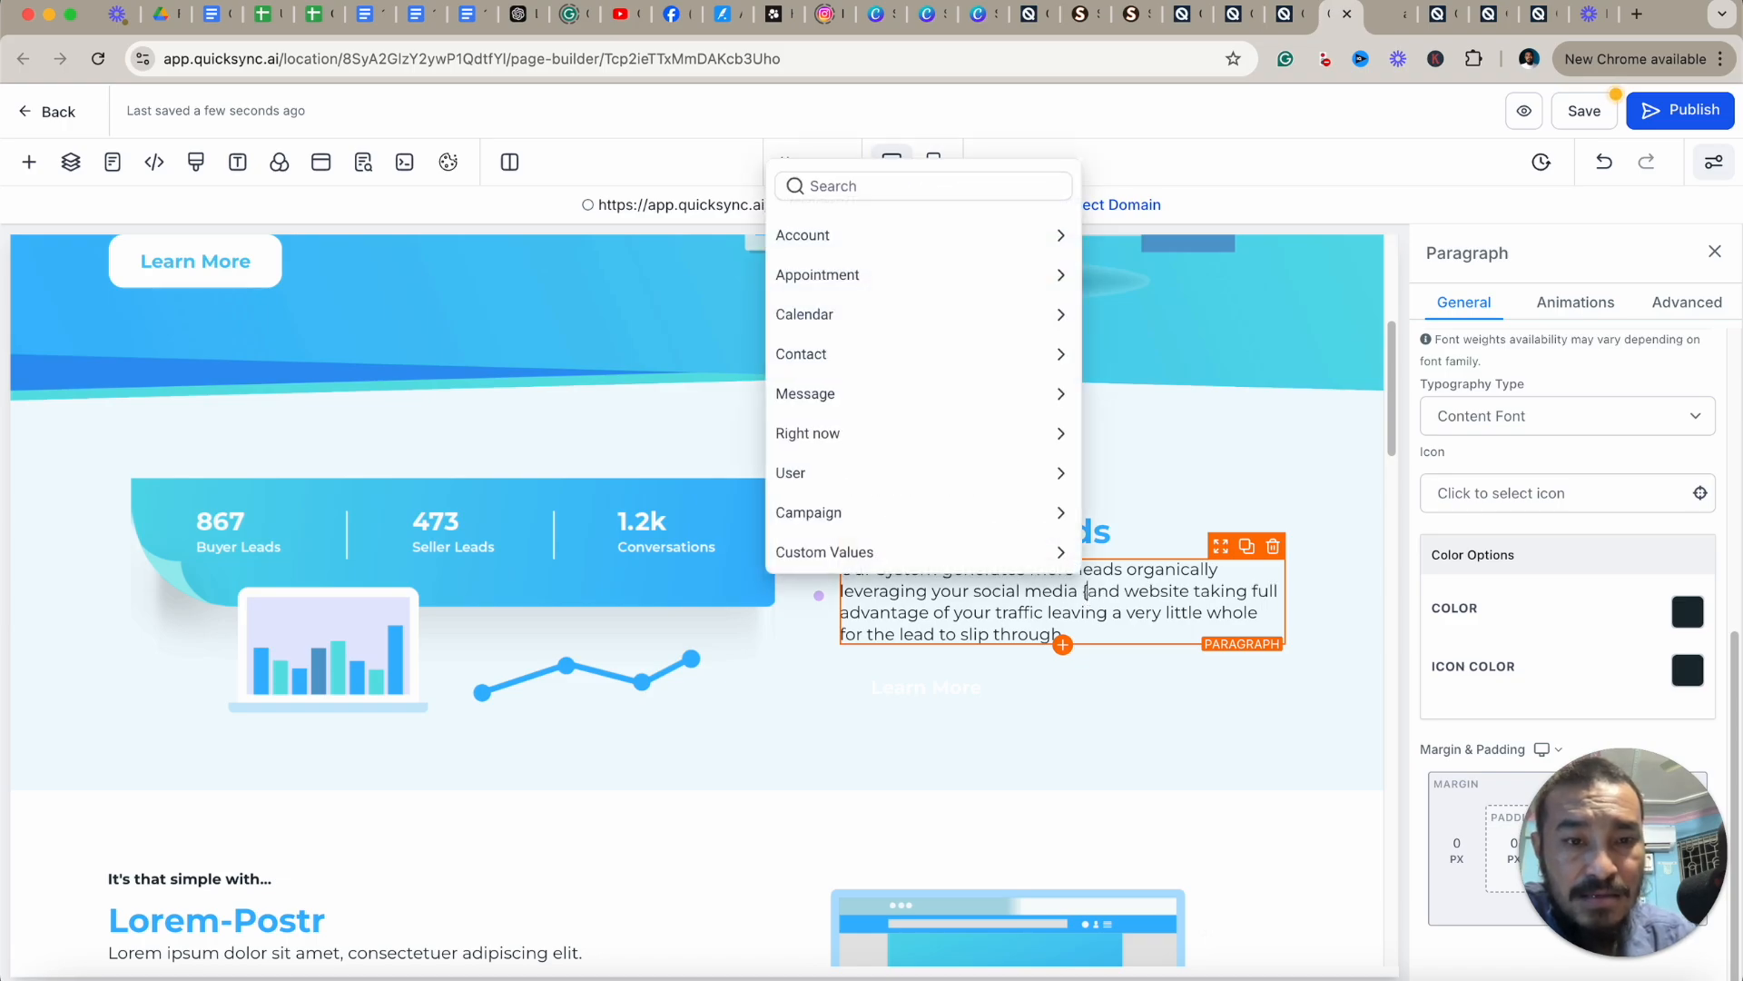
{"action": "left_click", "coordinate": [960, 552]}
{"action": "left_click", "coordinate": [903, 475]}
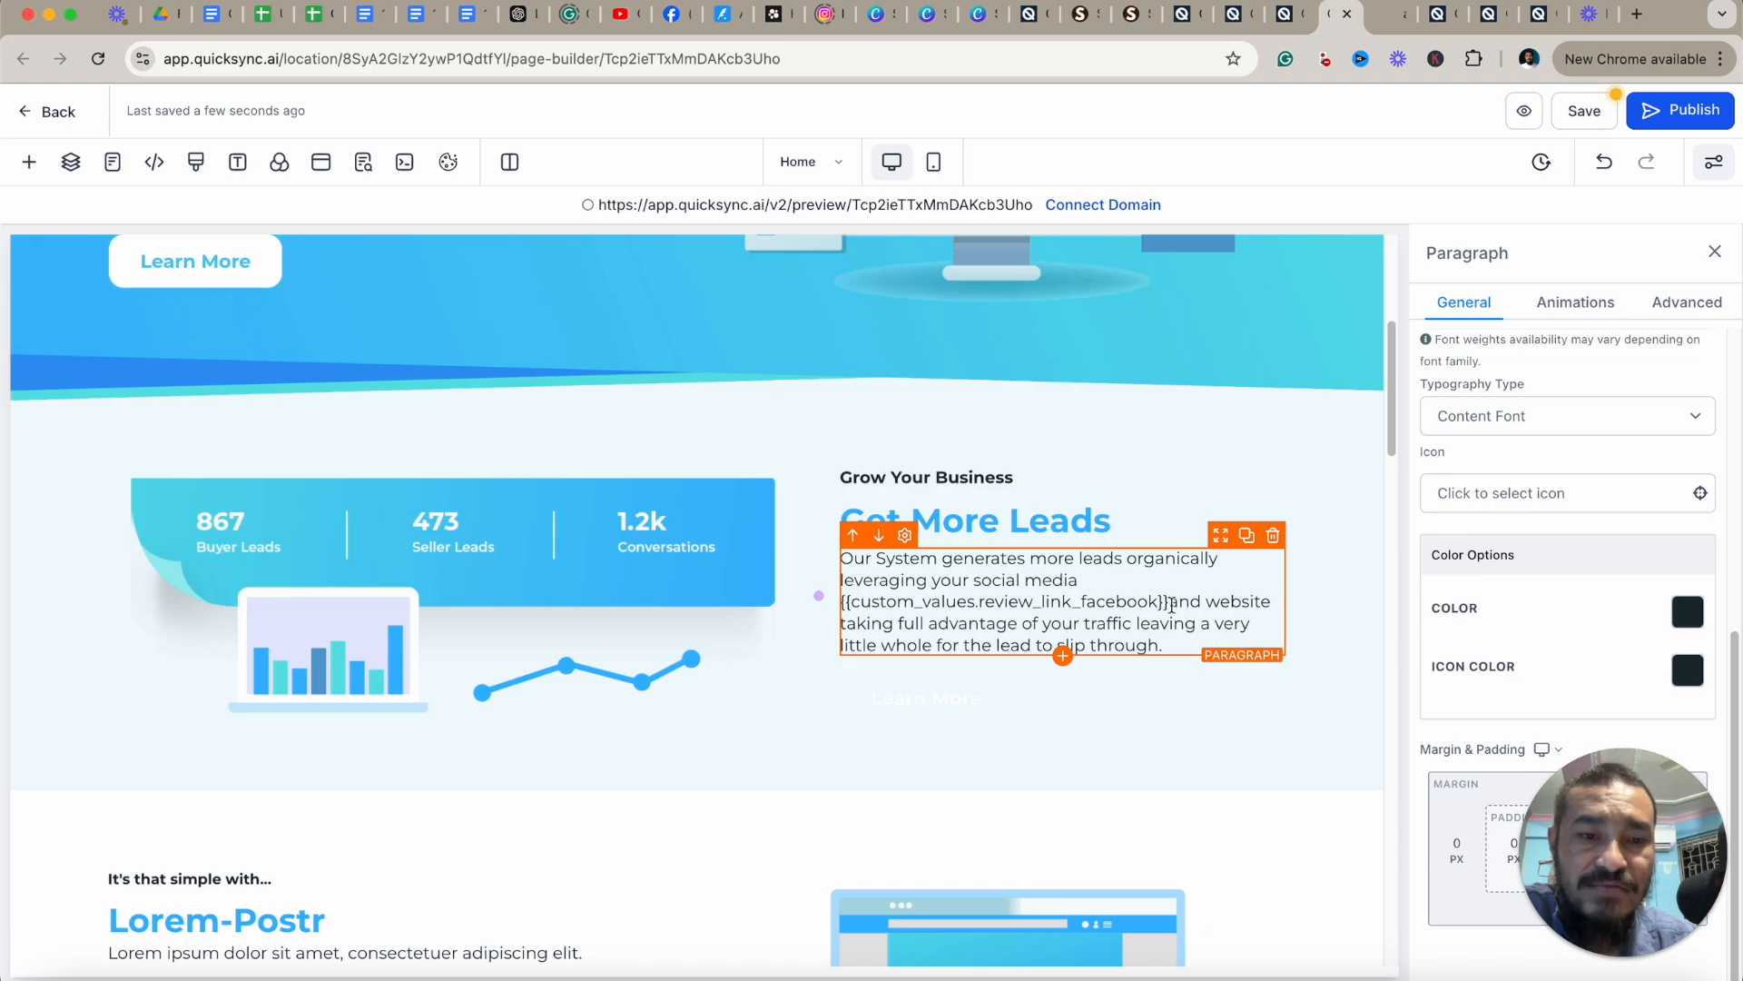
{"action": "left_click_drag", "start_coordinate": [1172, 604], "coordinate": [842, 602]}
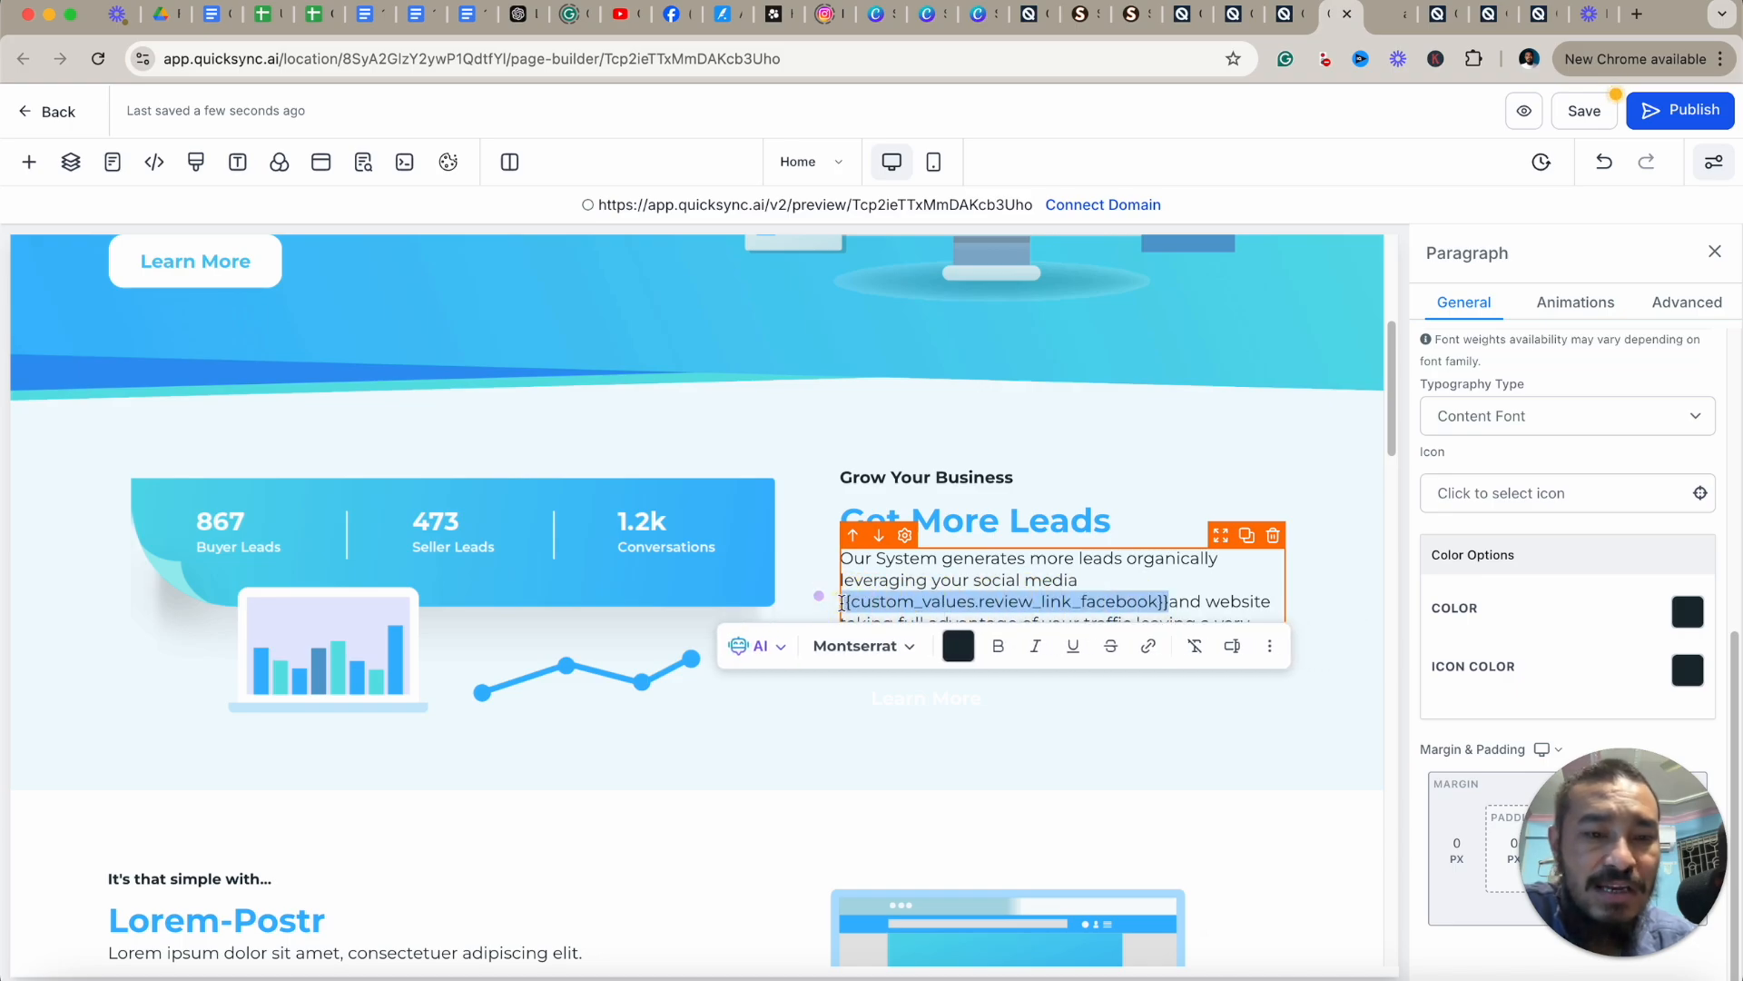
{"action": "key", "text": "BackSpace"}
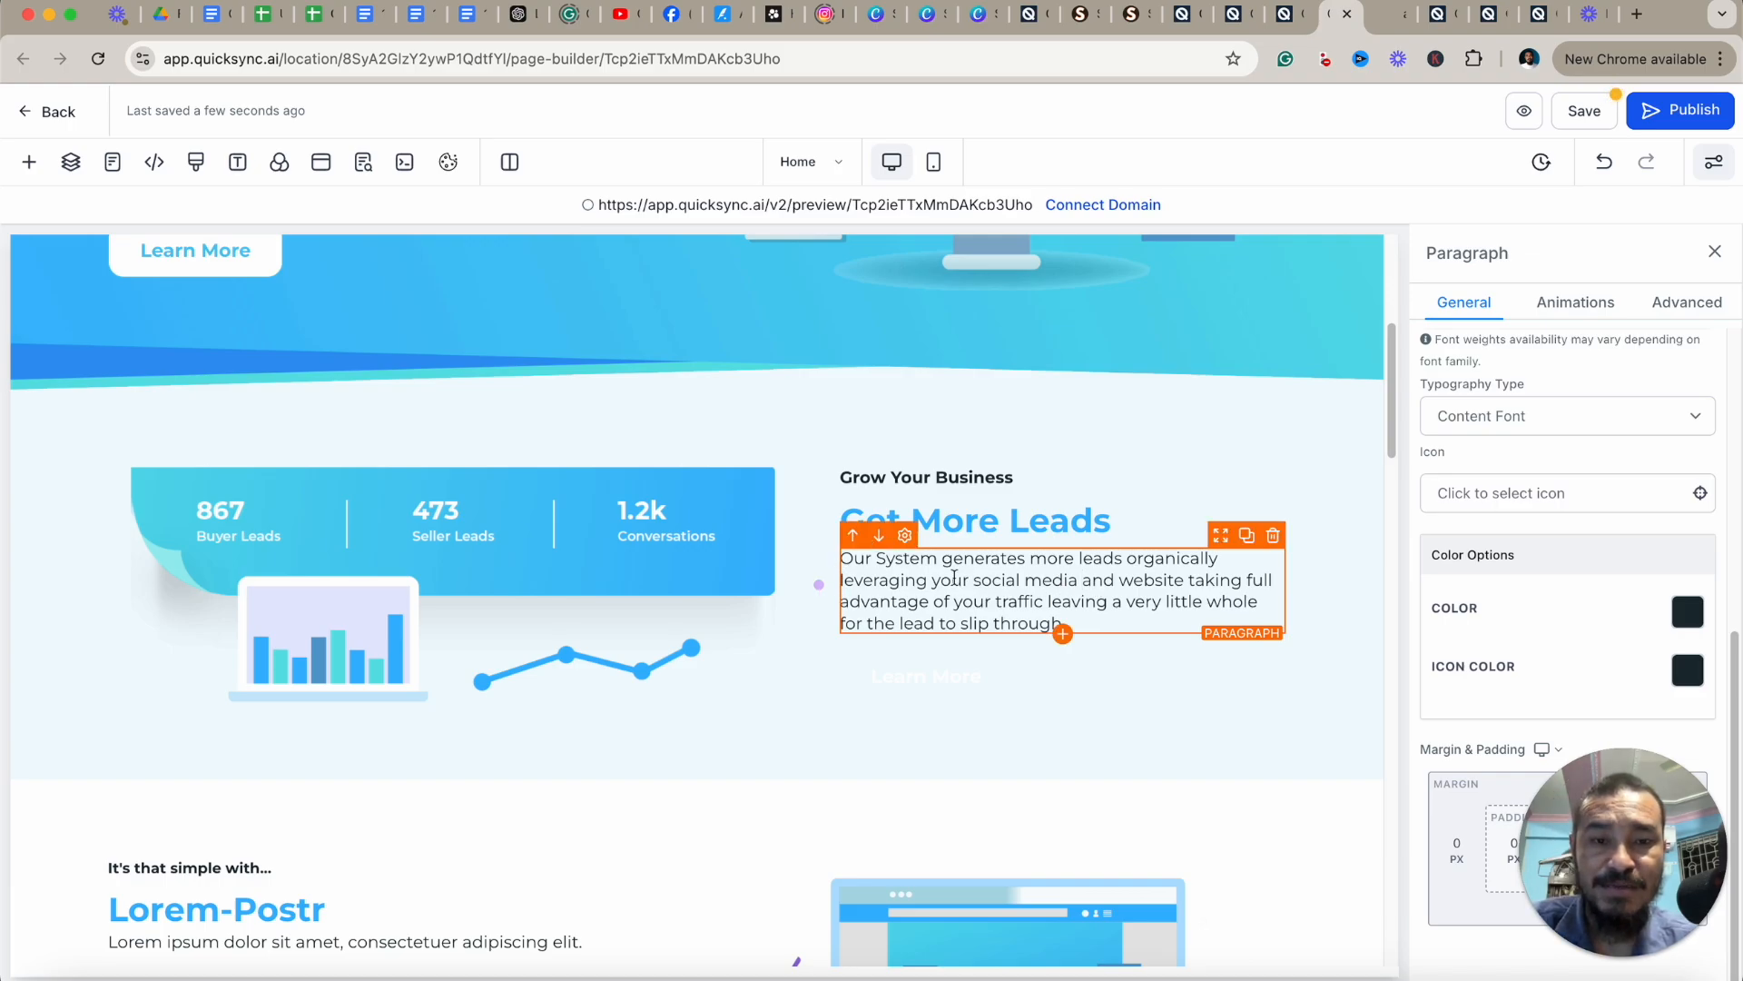
Rewrite the 'Get More Leads' paragraph with the AI Improve writing tool and replace the original text.
{"action": "triple_click", "coordinate": [1049, 589]}
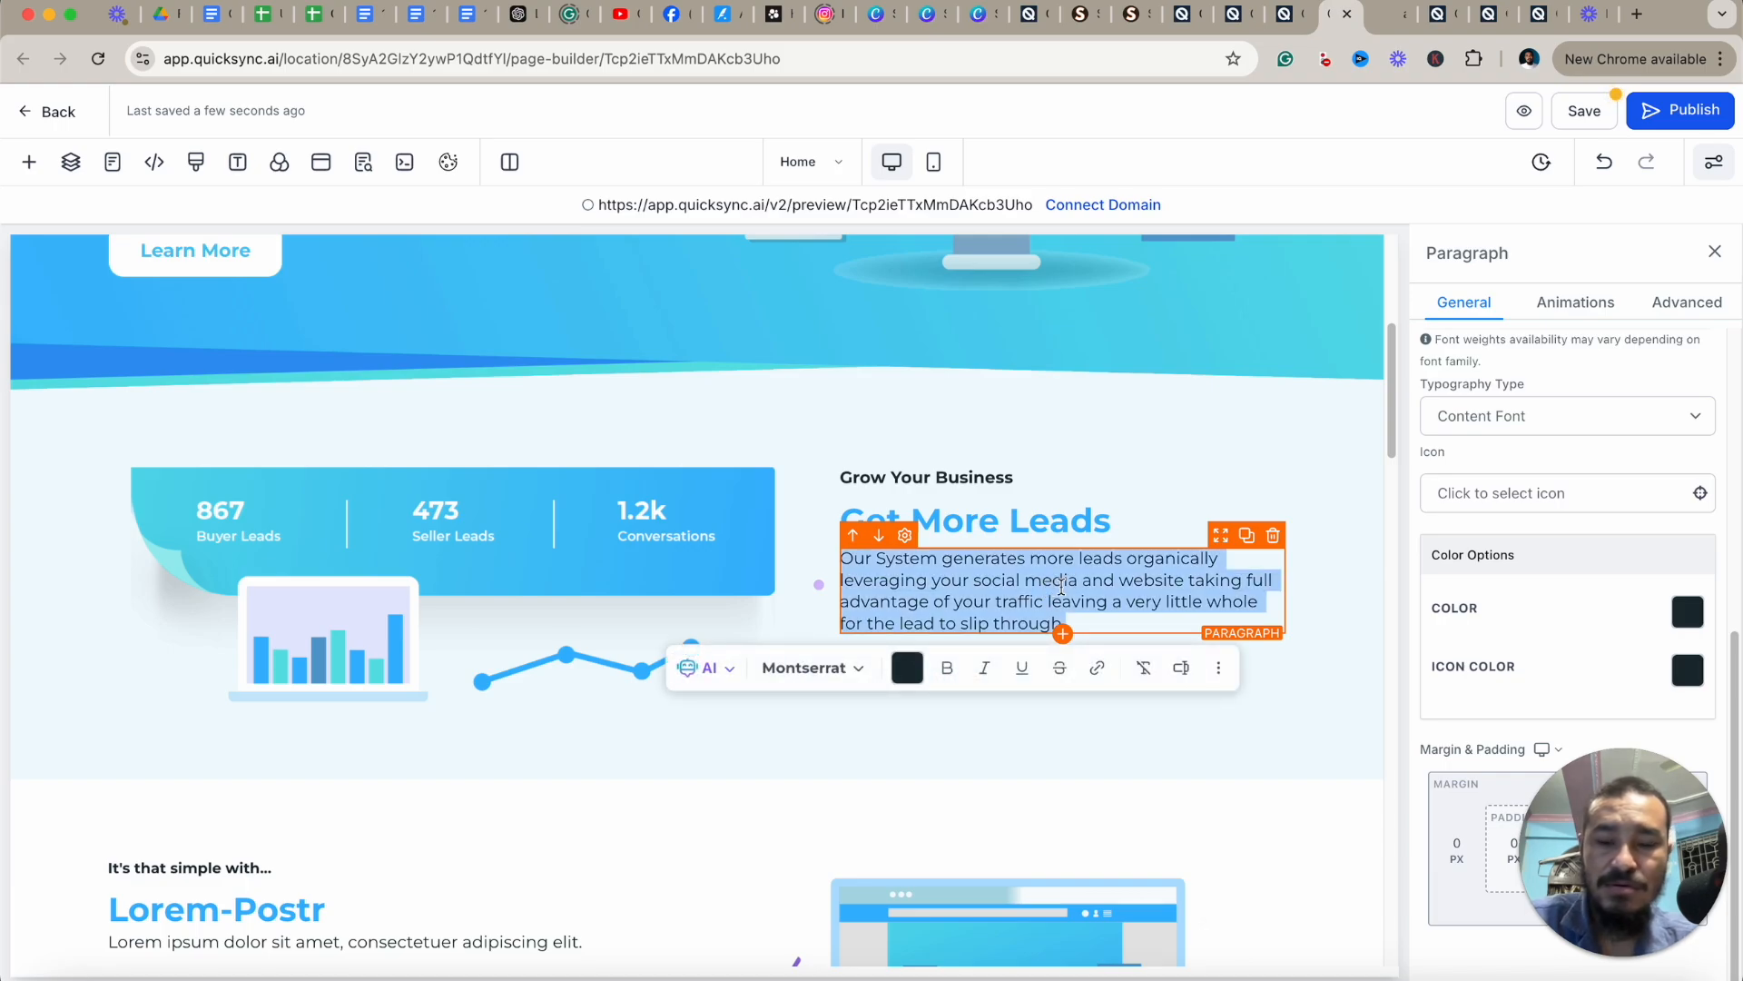
{"action": "left_click", "coordinate": [1061, 587]}
{"action": "triple_click", "coordinate": [1063, 586]}
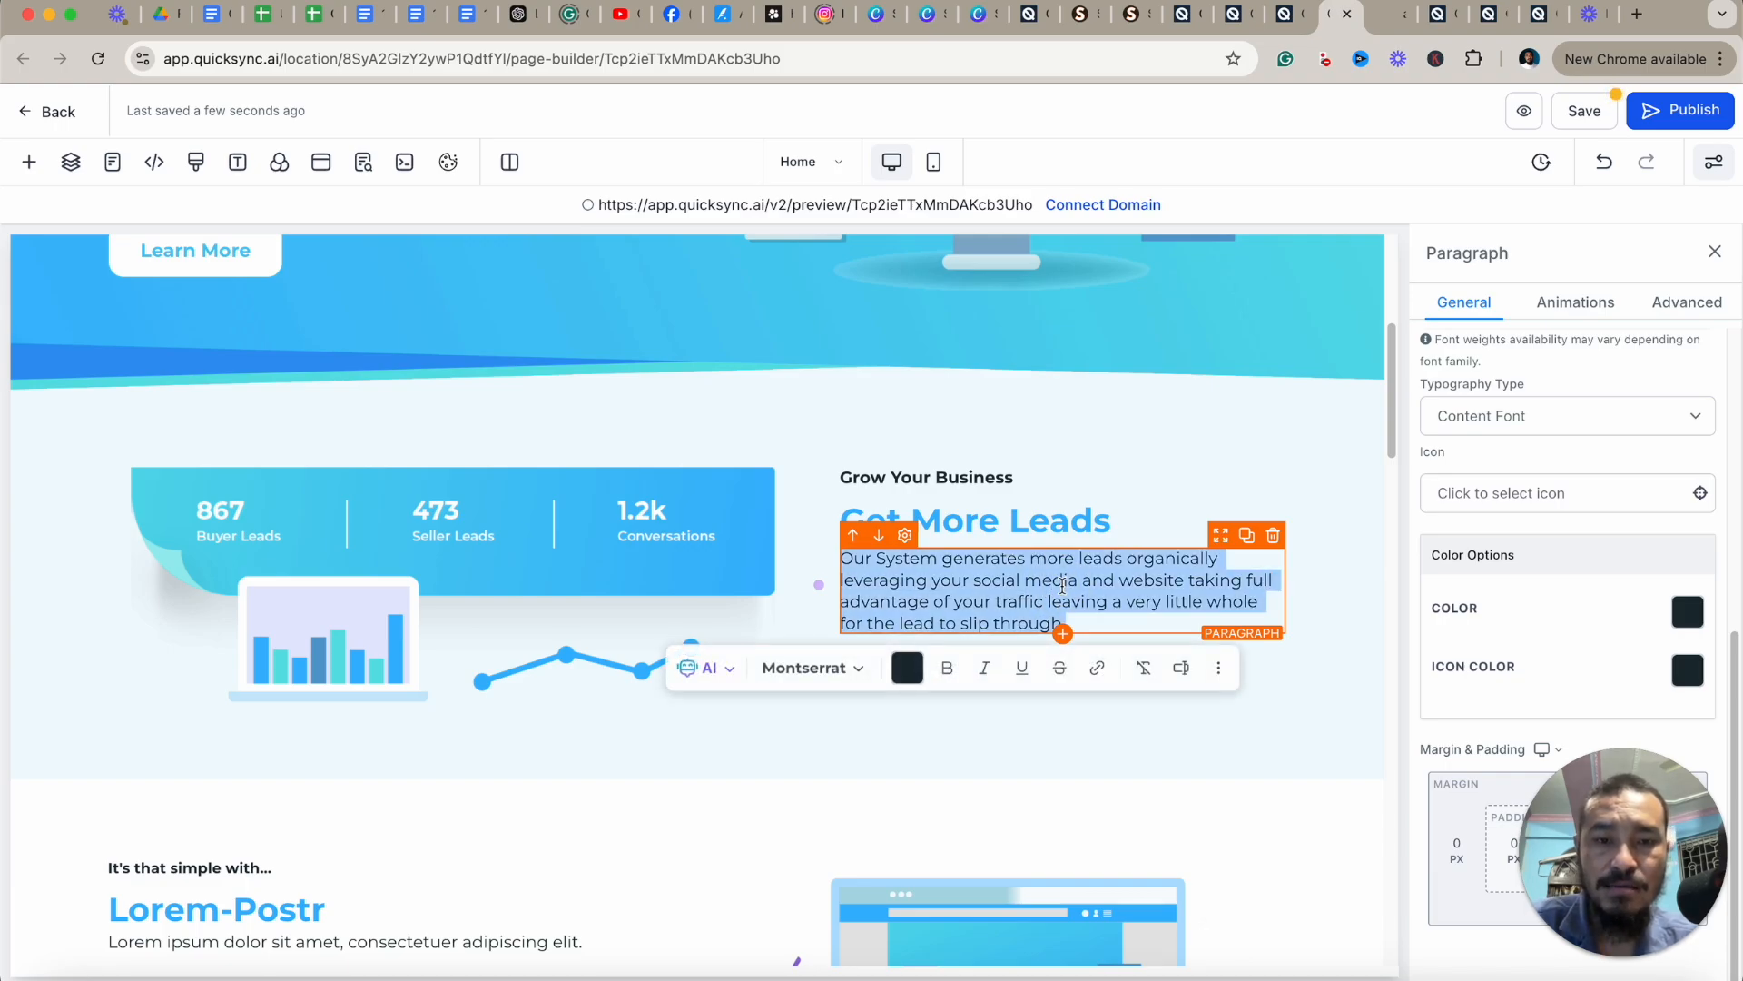
{"action": "left_click", "coordinate": [1062, 585]}
{"action": "left_click_drag", "start_coordinate": [1025, 558], "coordinate": [896, 560]}
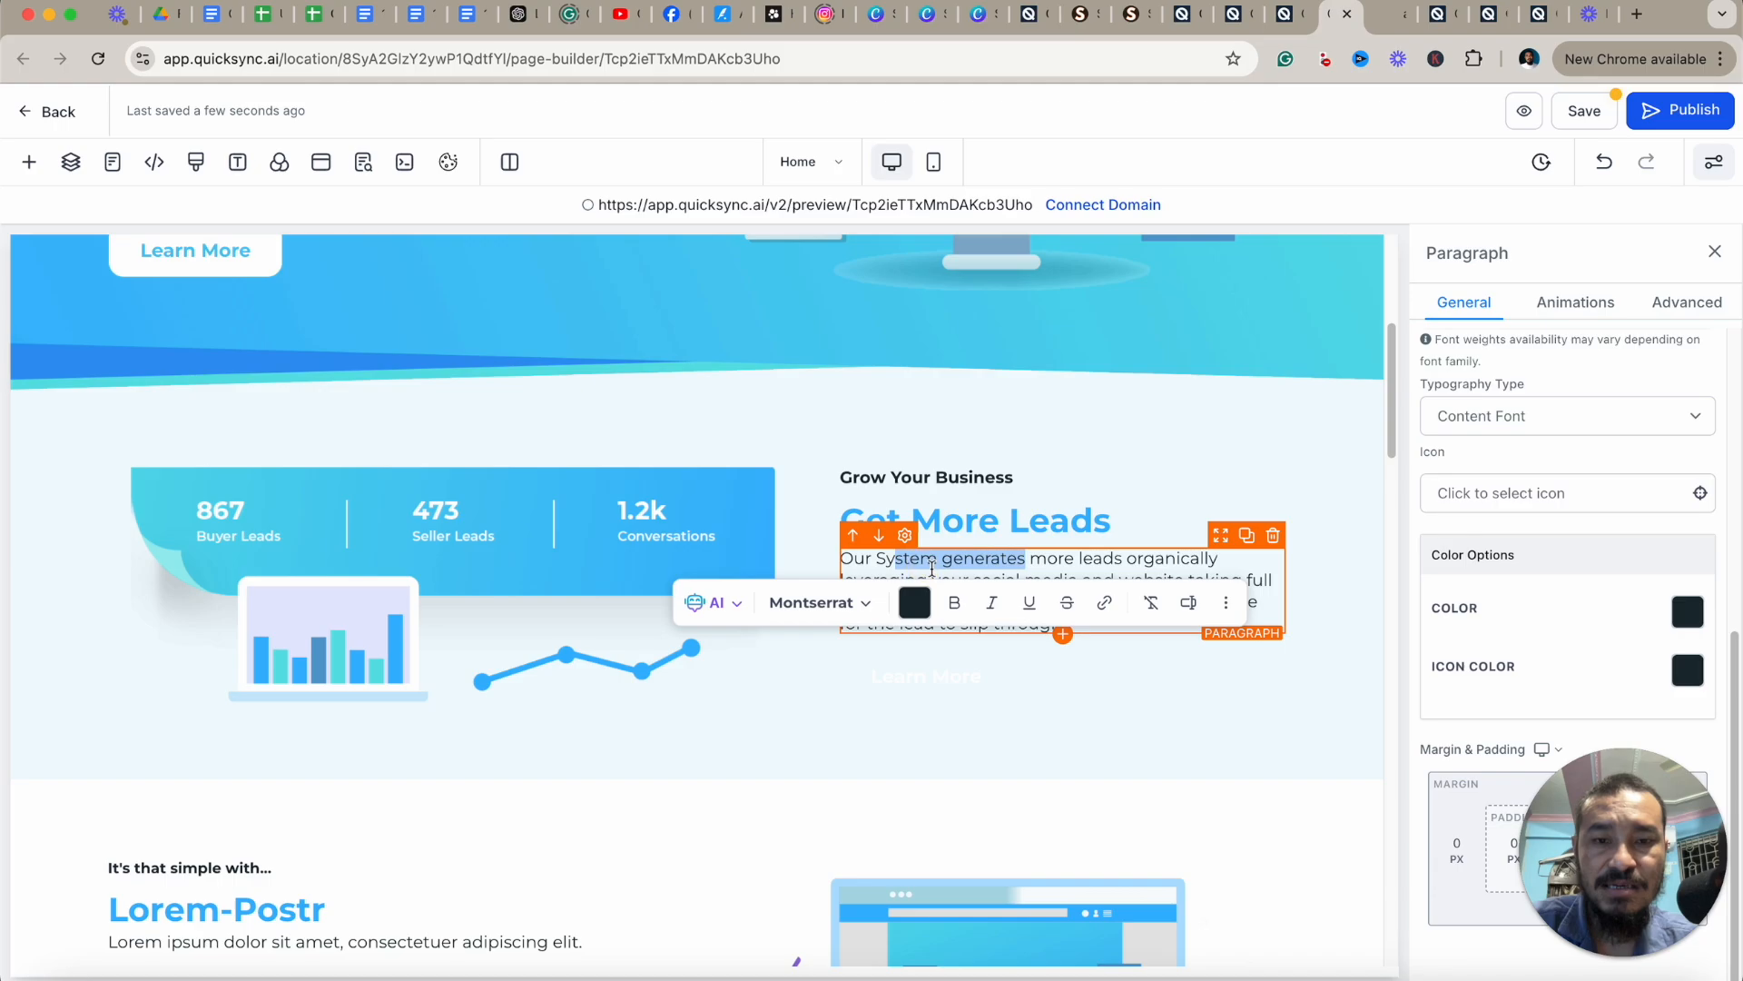
{"action": "left_click", "coordinate": [1033, 561]}
{"action": "triple_click", "coordinate": [1068, 563]}
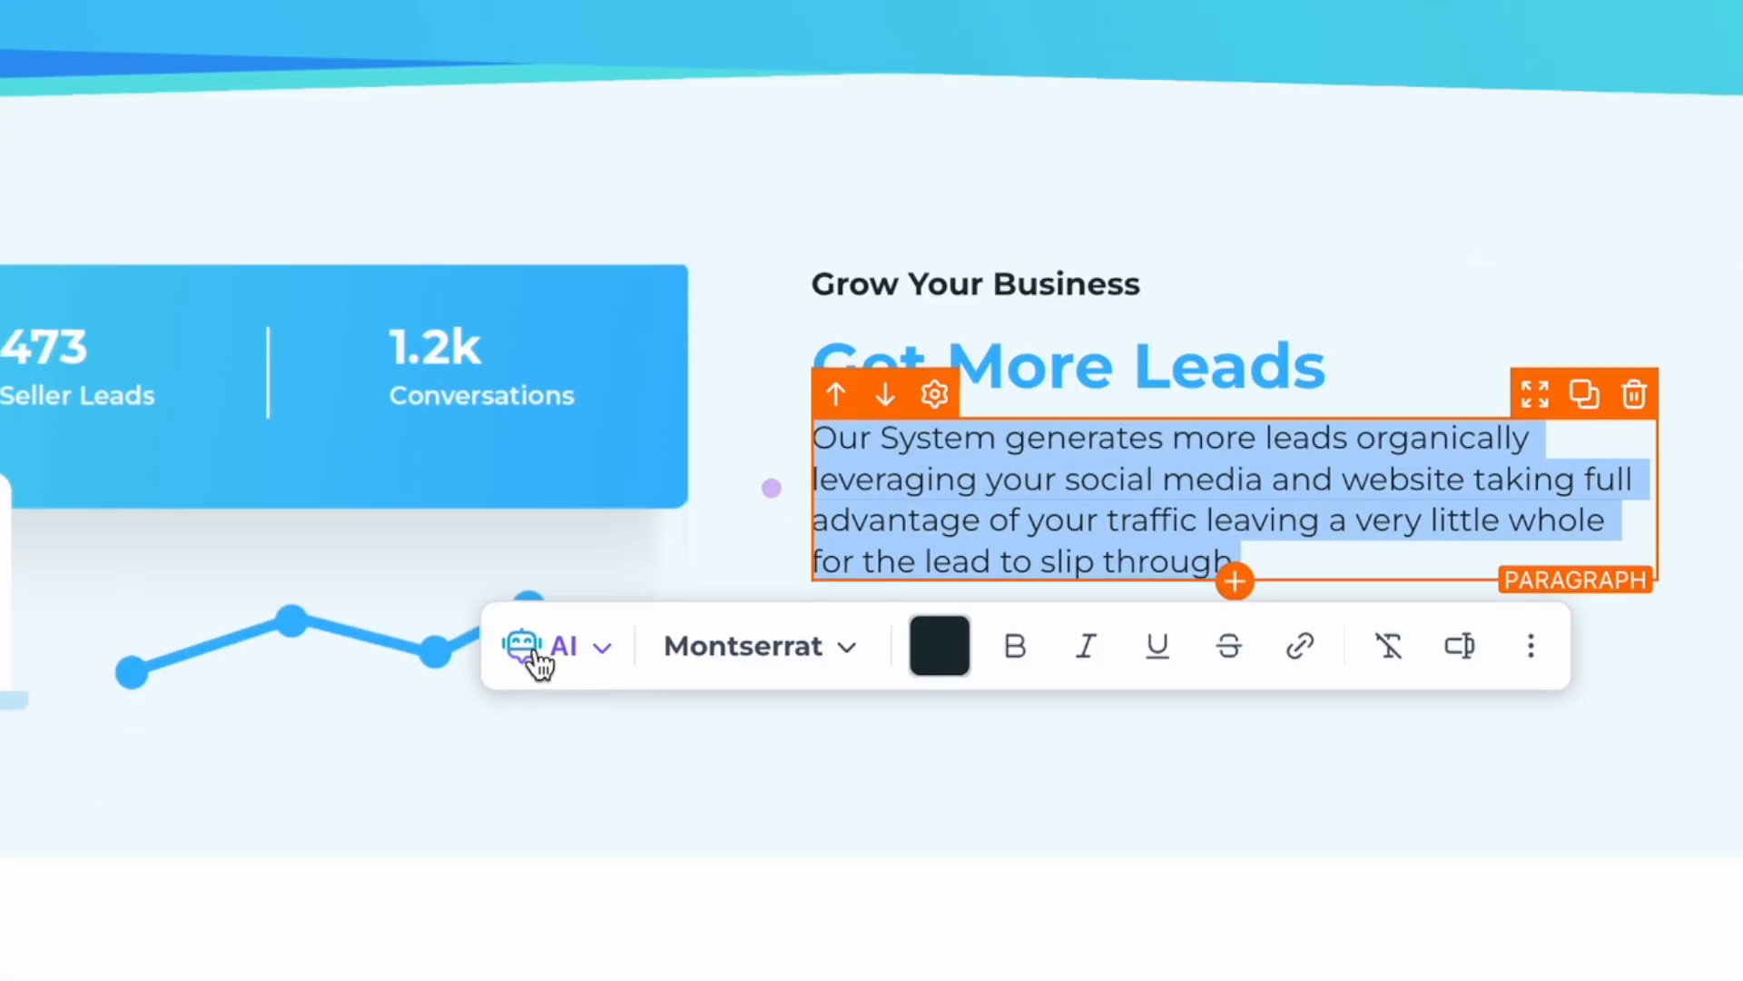
{"action": "left_click", "coordinate": [539, 663]}
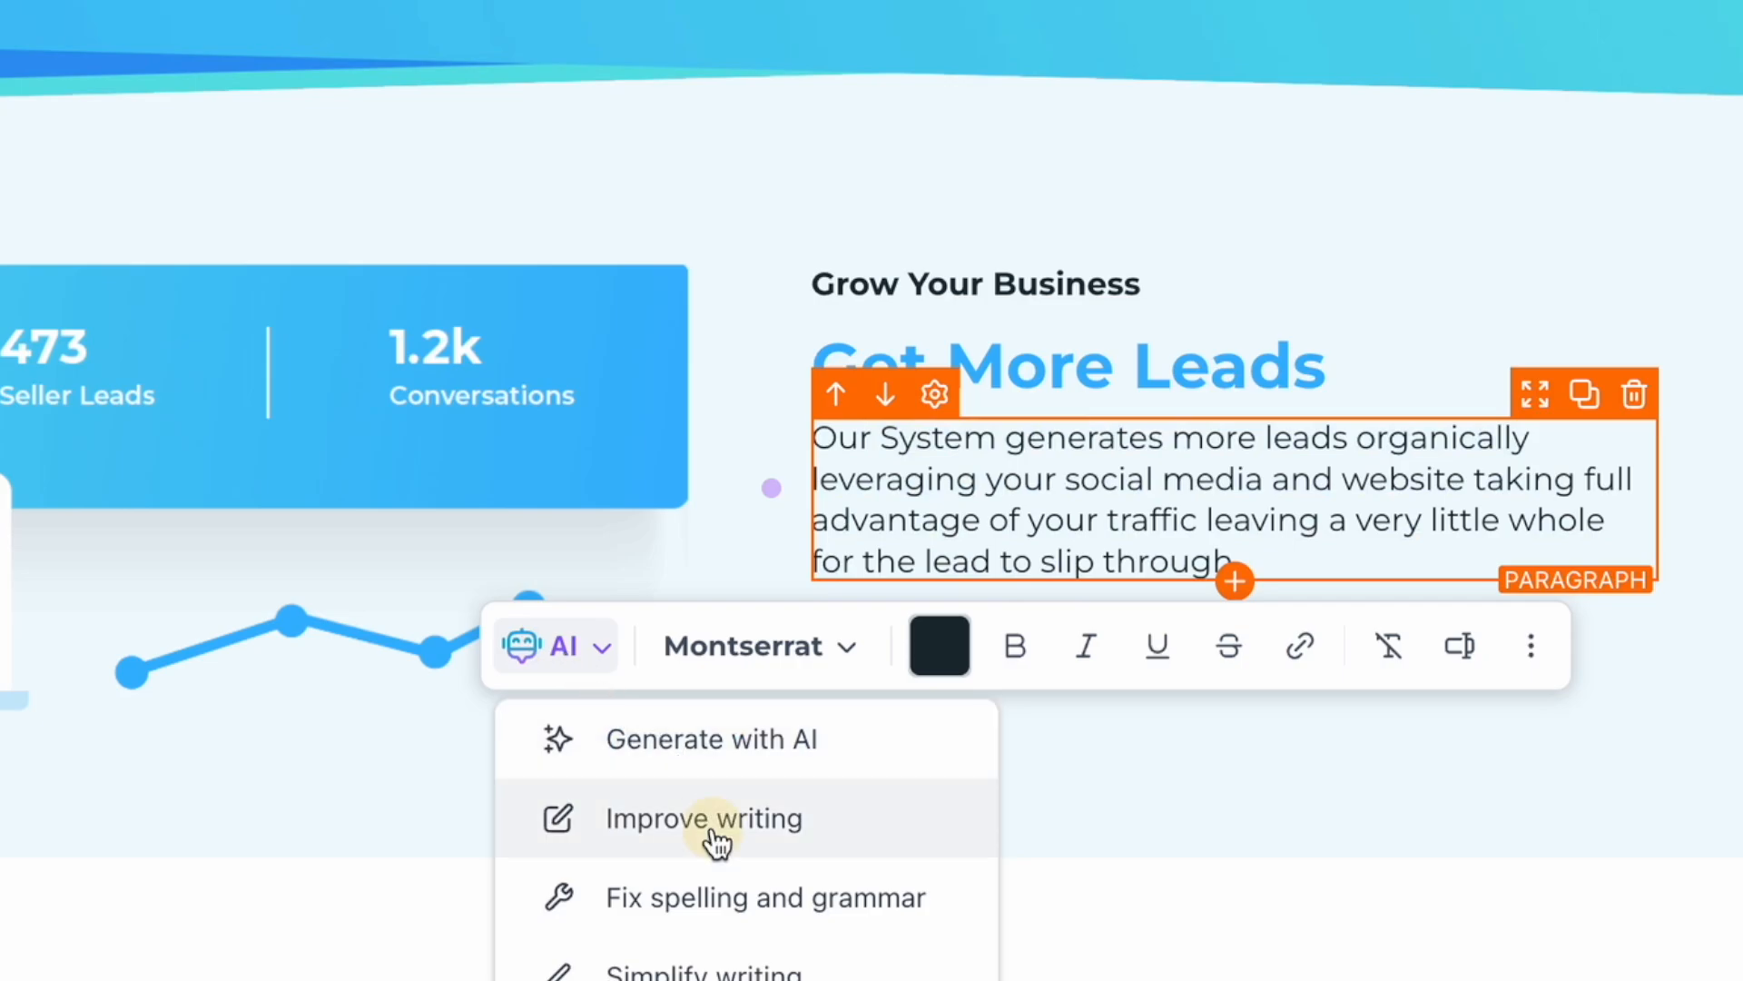
{"action": "left_click", "coordinate": [717, 840]}
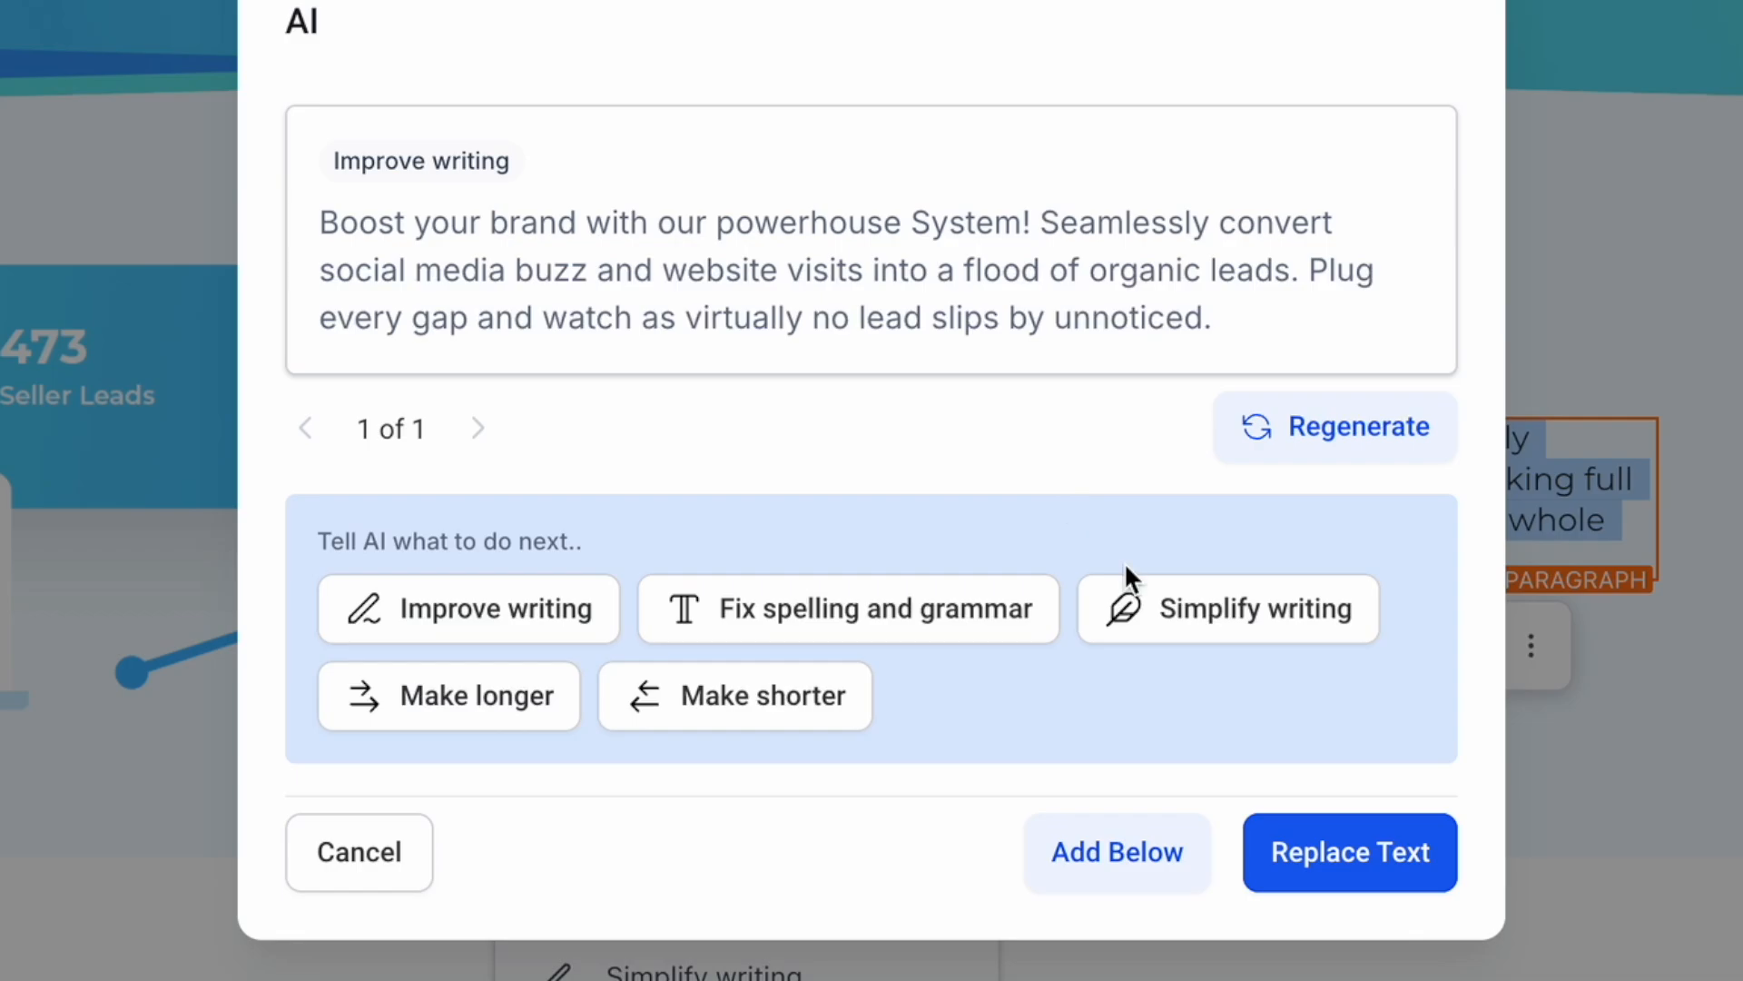
{"action": "left_click", "coordinate": [1363, 870]}
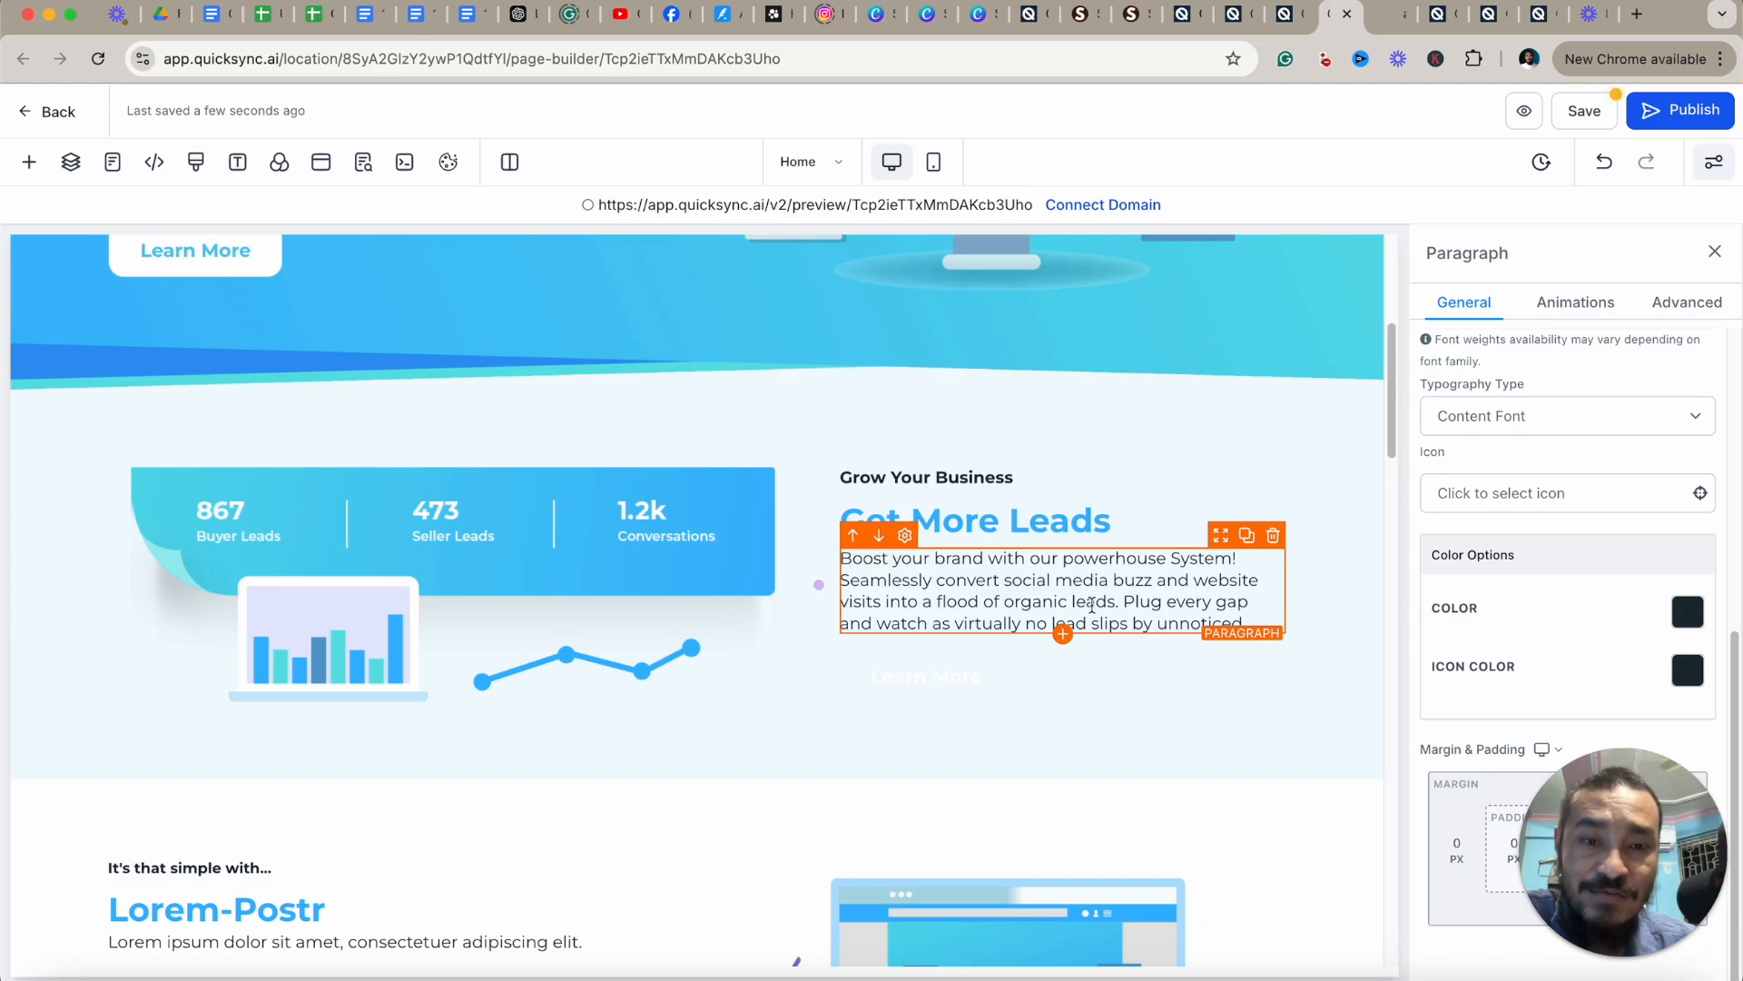
{"action": "scroll", "coordinate": [1116, 594], "scroll_direction": "up", "scroll_amount": 1}
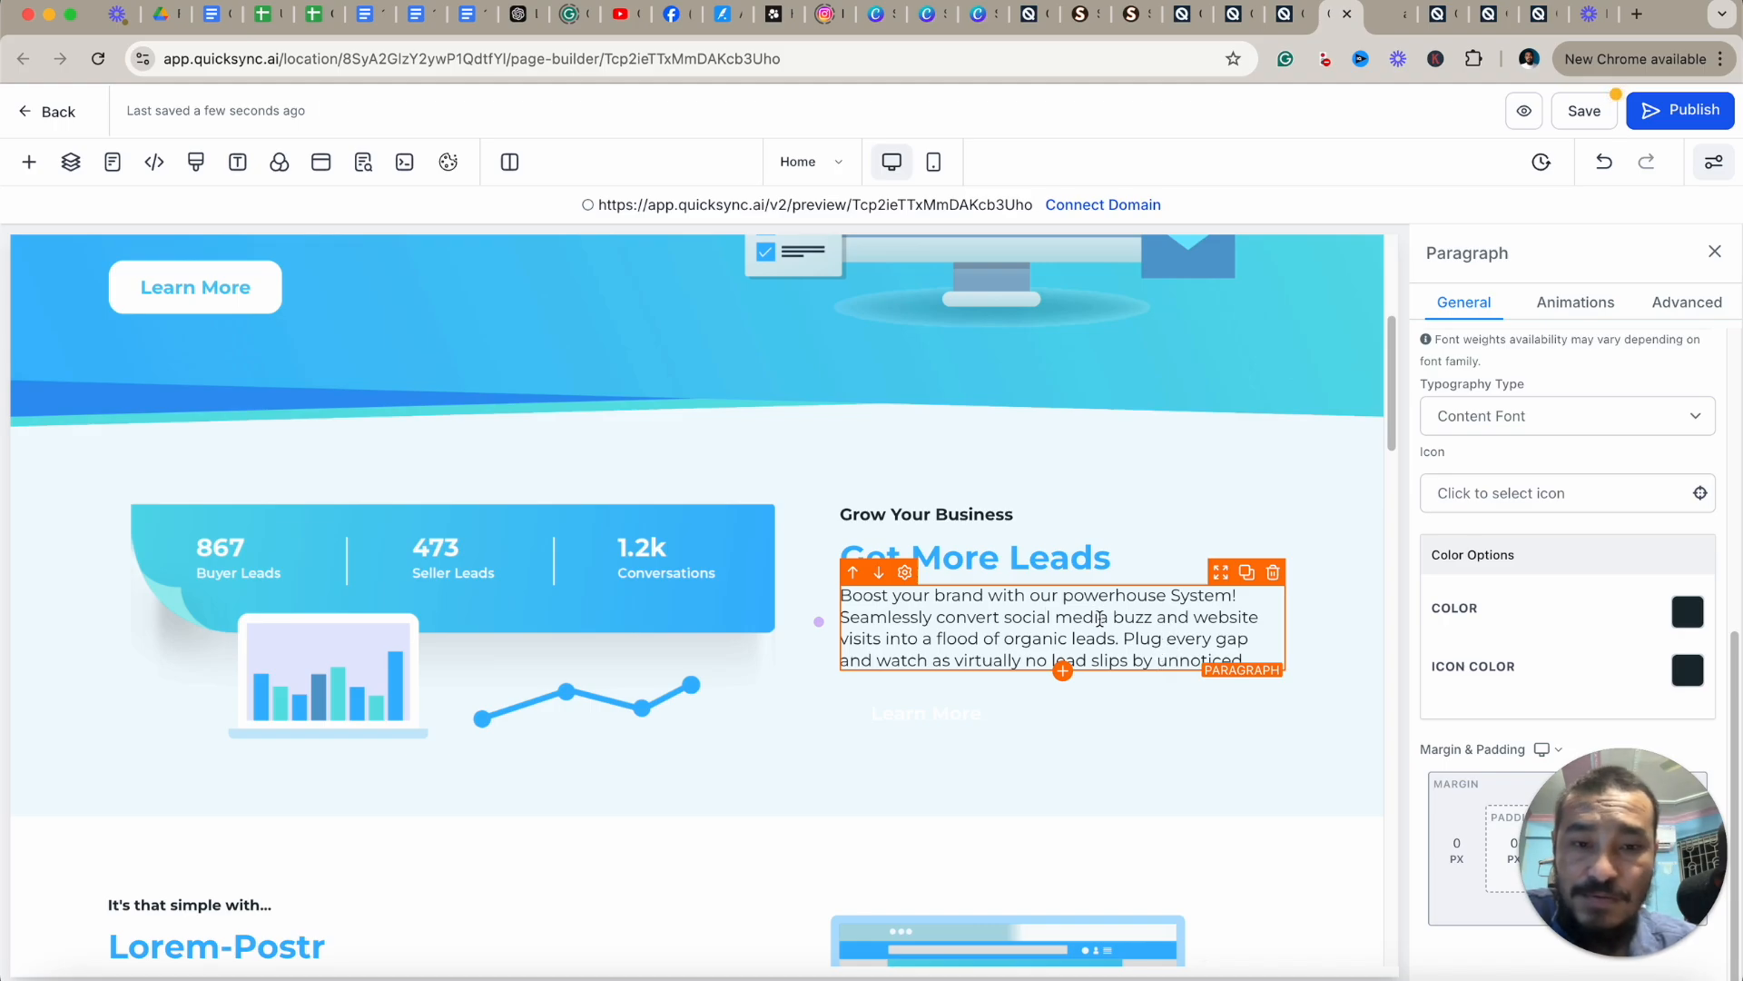
{"action": "scroll", "coordinate": [1180, 631], "scroll_direction": "up", "scroll_amount": 1}
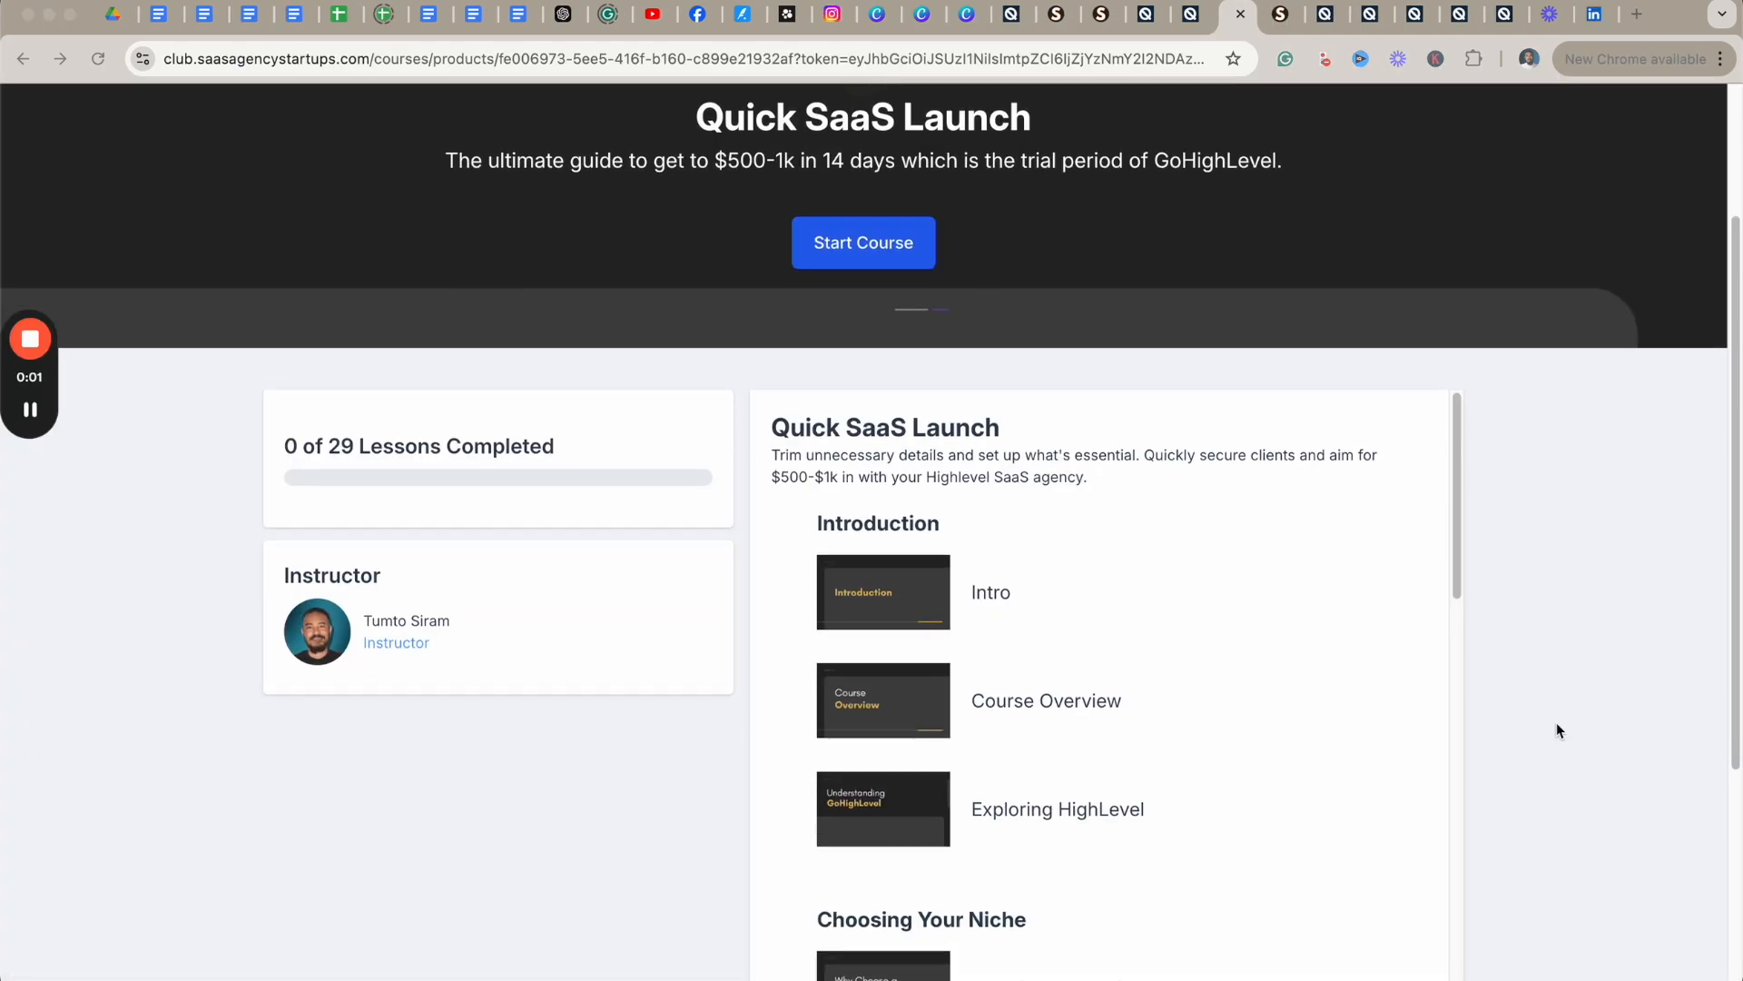
{"action": "scroll", "coordinate": [1556, 727], "scroll_direction": "down", "scroll_amount": 5}
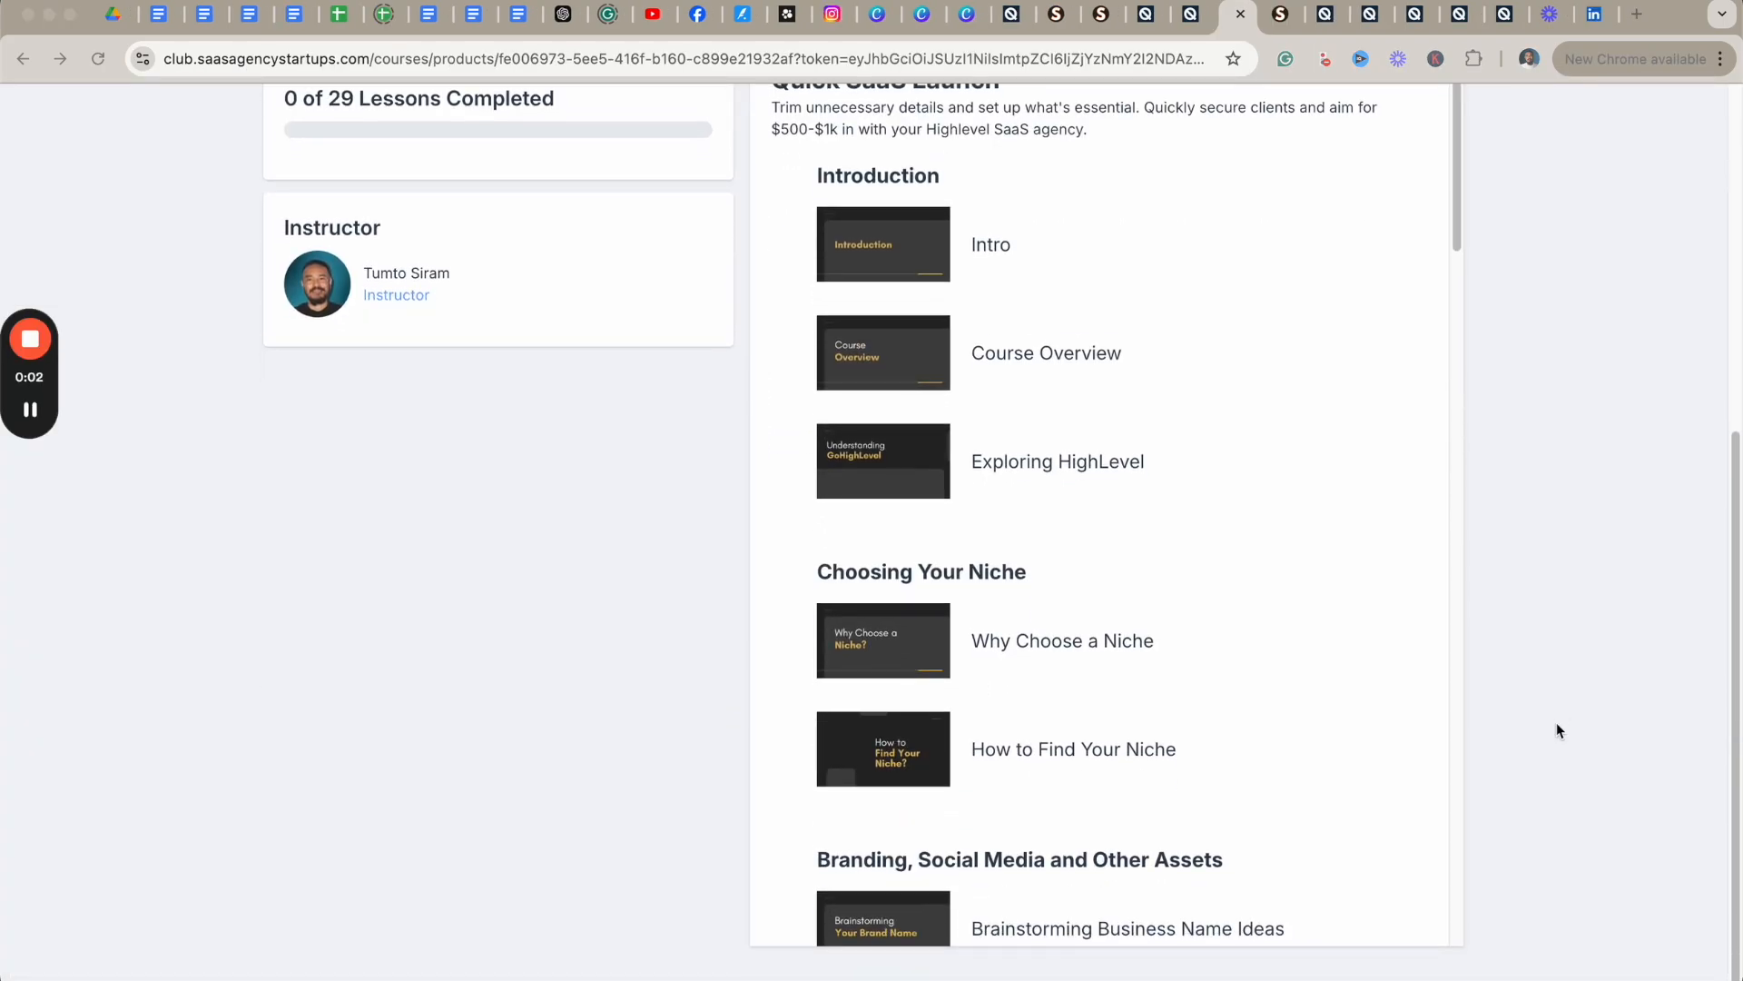
Browse the Quick SaaS Launch course lesson list and the SaaS Agency Startups community tabs.
{"action": "scroll", "coordinate": [1386, 713], "scroll_direction": "down", "scroll_amount": 20}
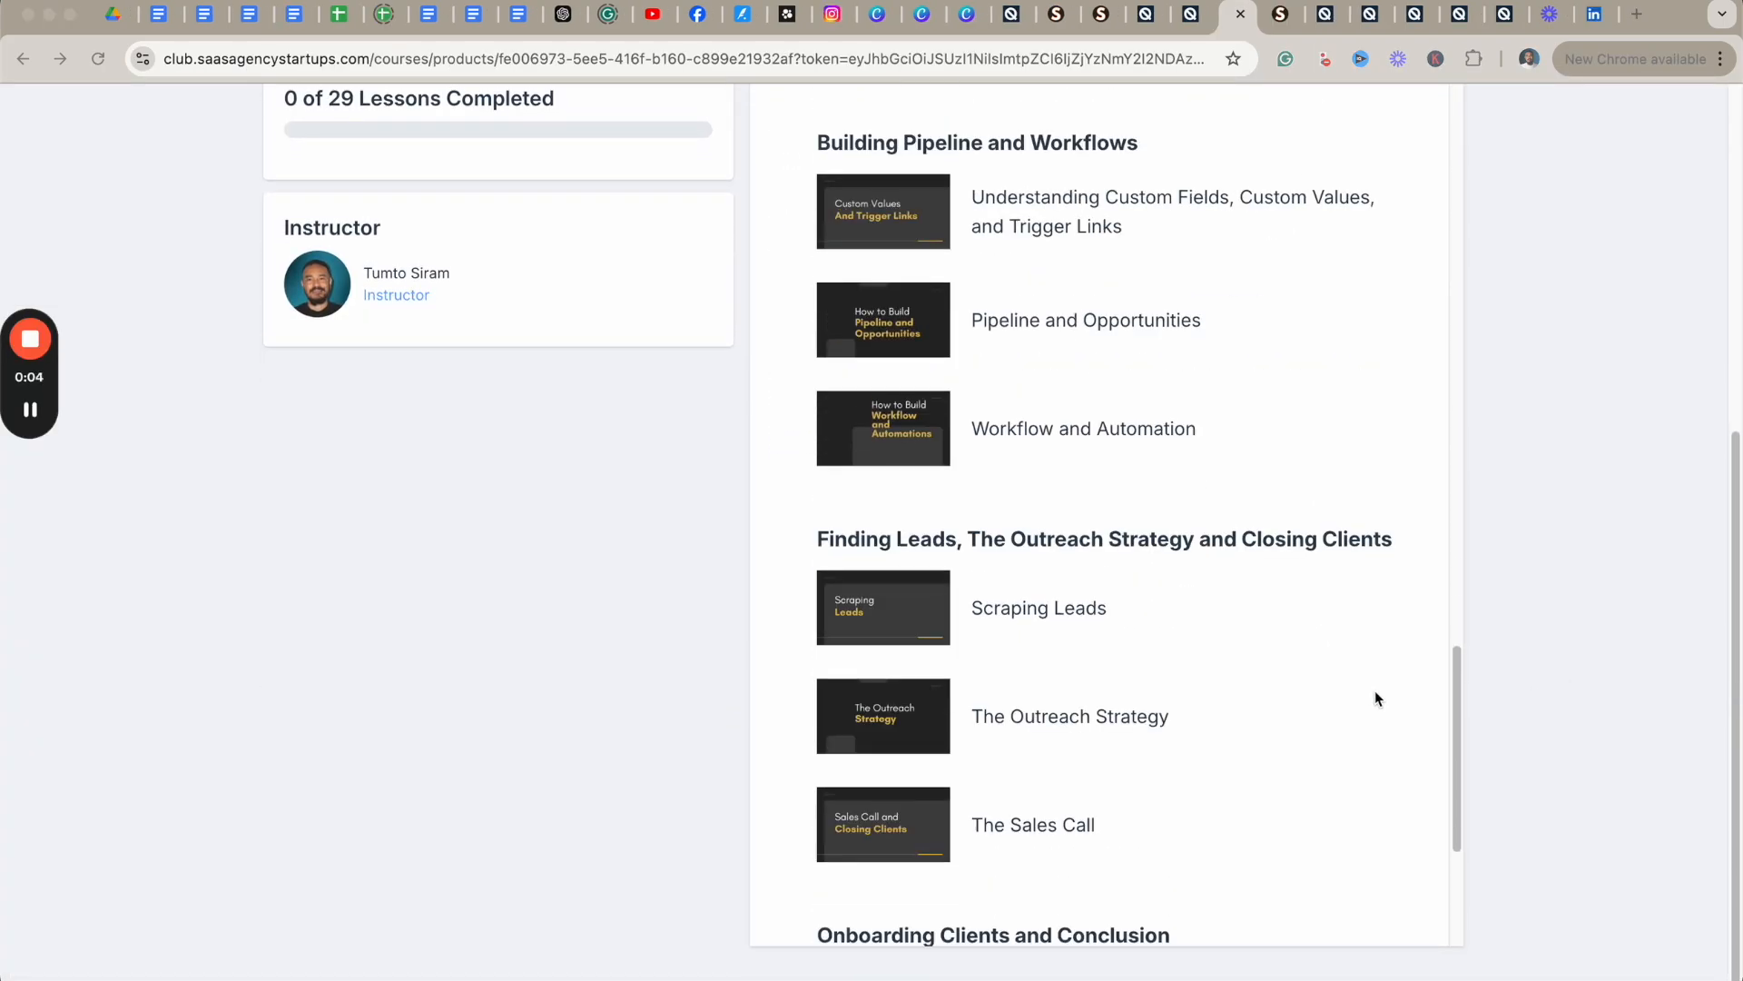
{"action": "scroll", "coordinate": [1378, 681], "scroll_direction": "up", "scroll_amount": 6}
{"action": "scroll", "coordinate": [1479, 692], "scroll_direction": "down", "scroll_amount": 6}
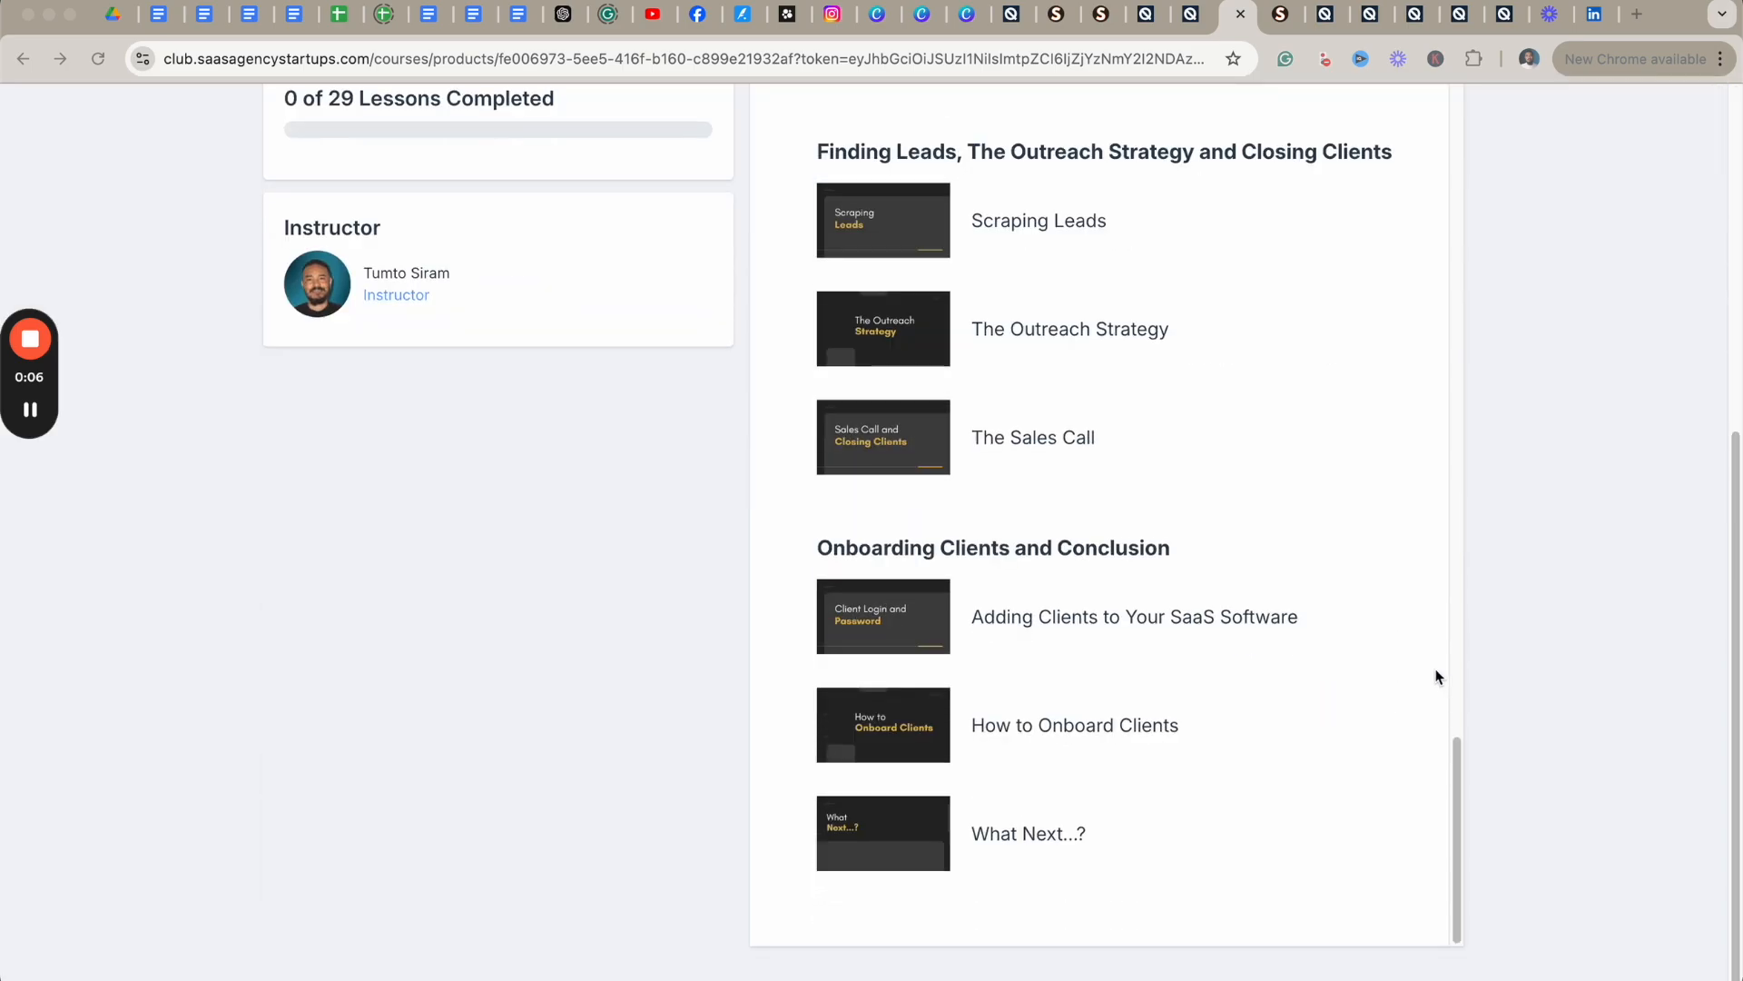
{"action": "scroll", "coordinate": [1344, 636], "scroll_direction": "up", "scroll_amount": 12}
{"action": "scroll", "coordinate": [1328, 629], "scroll_direction": "up", "scroll_amount": 5}
{"action": "key", "text": "ctrl+Tab"}
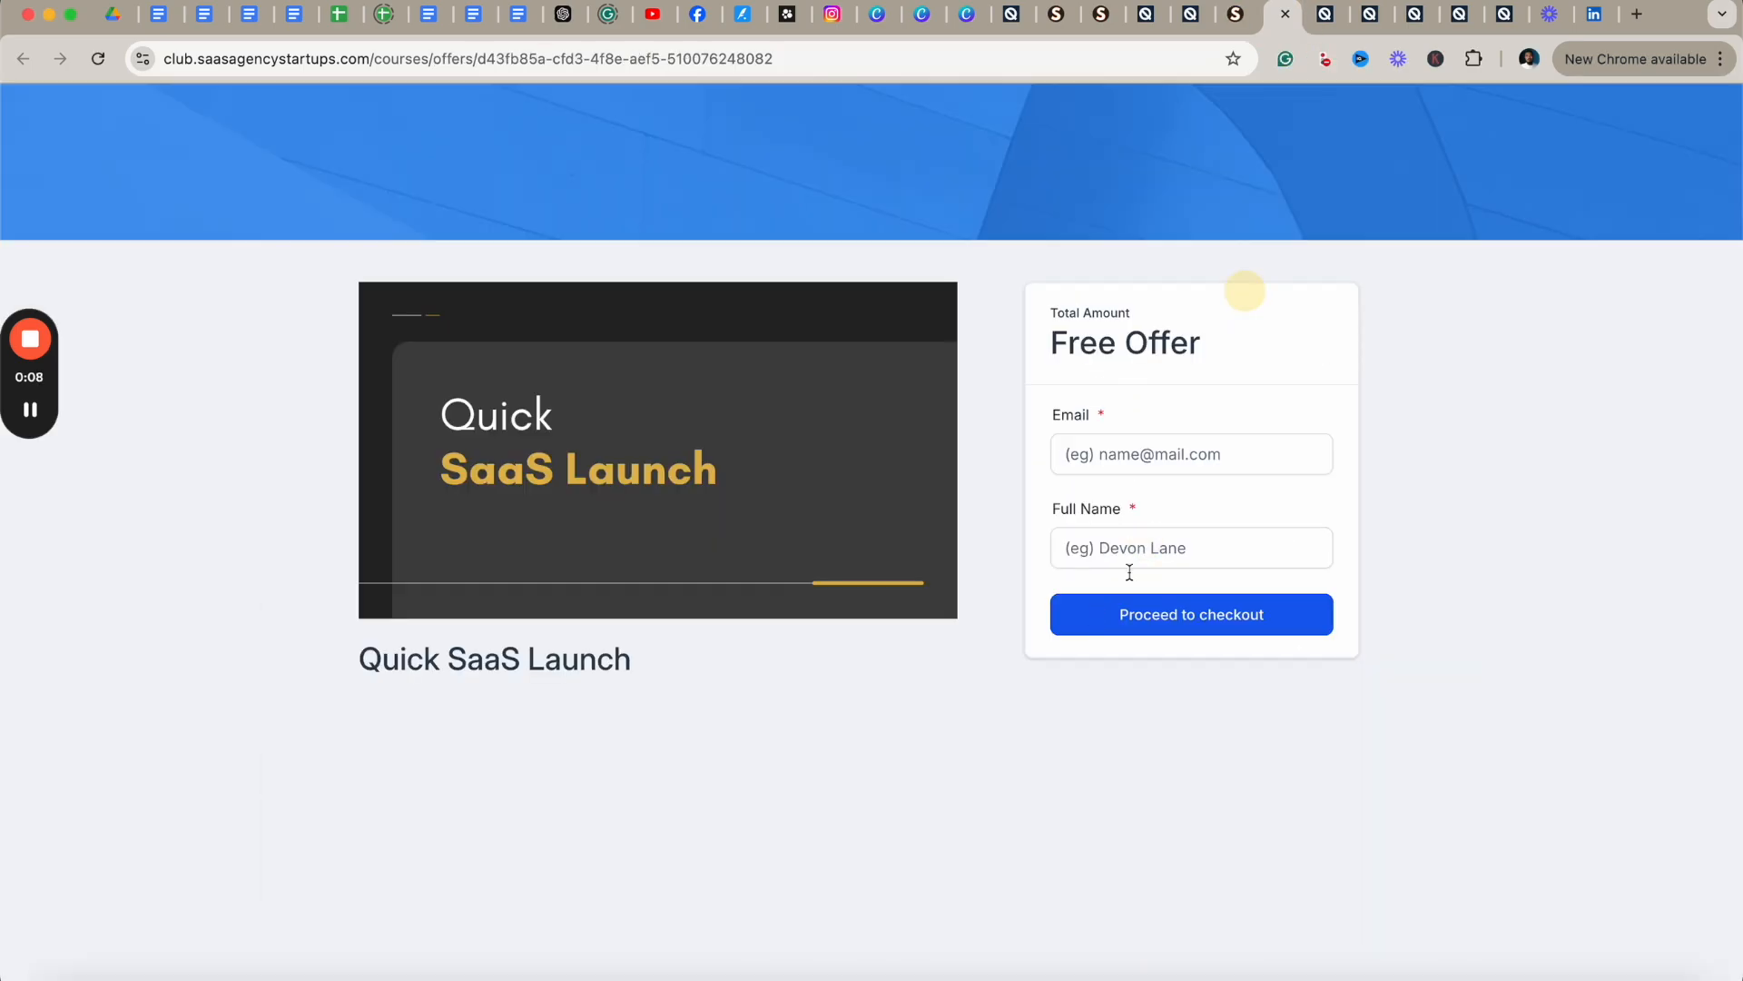
{"action": "left_click", "coordinate": [1104, 16]}
{"action": "left_click", "coordinate": [1056, 16]}
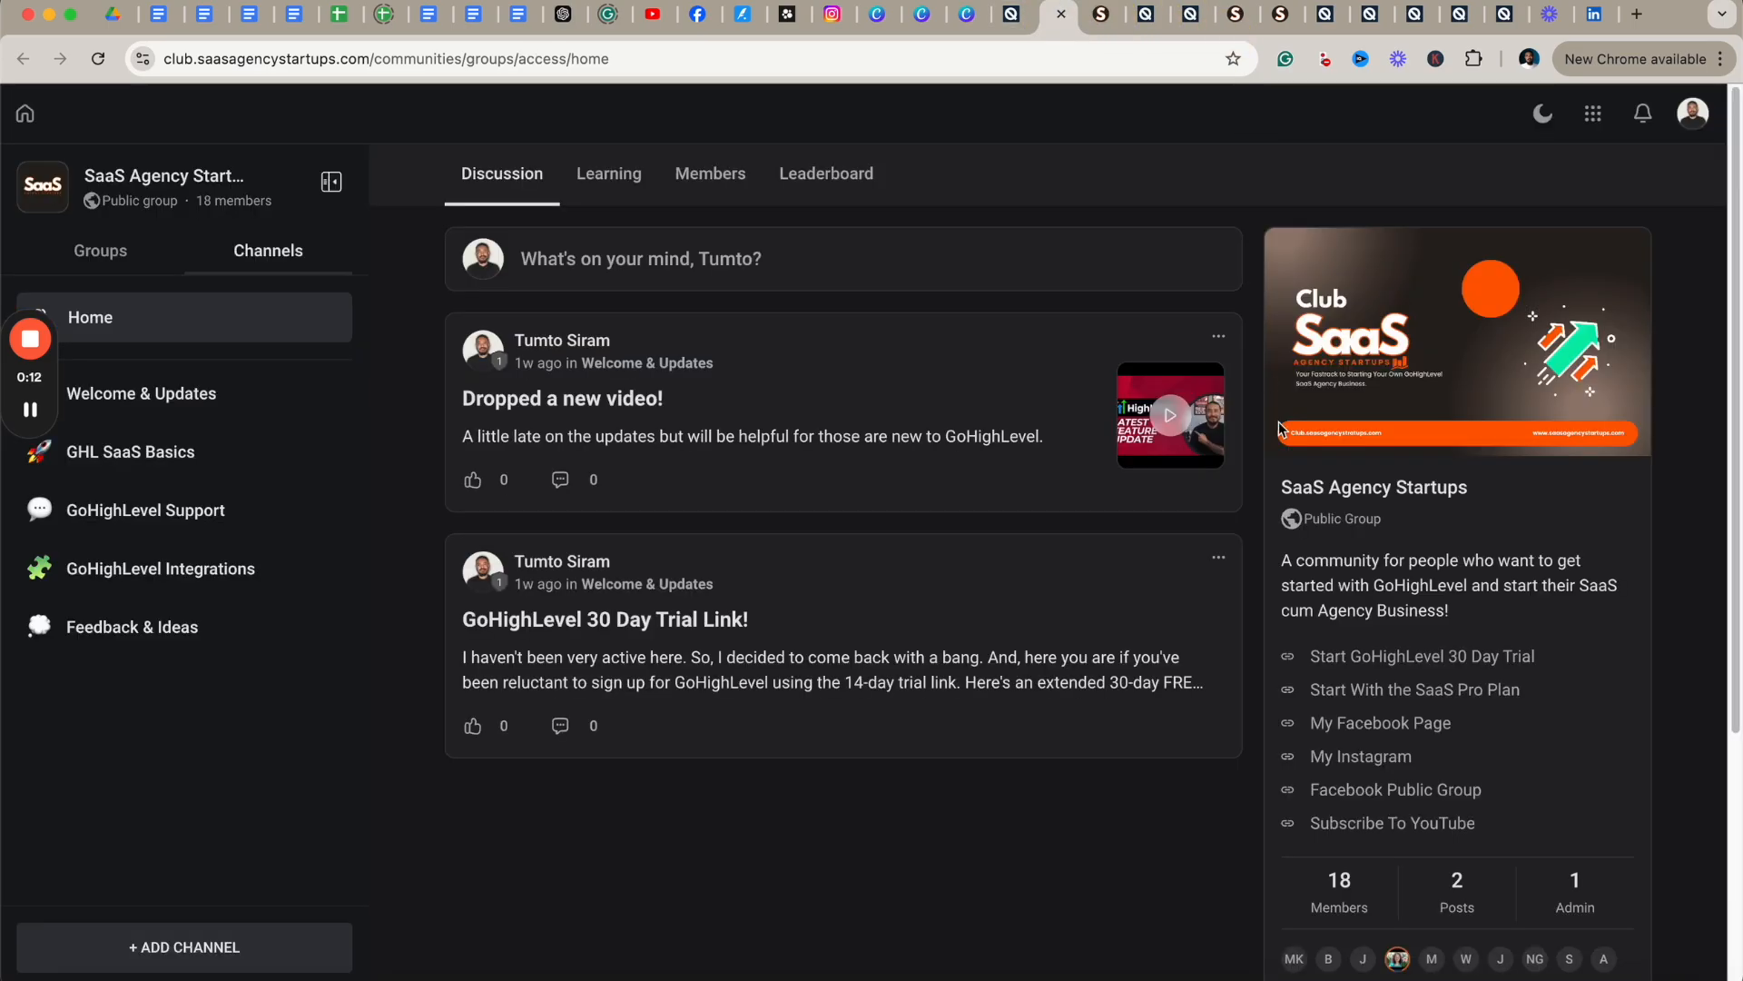
{"action": "scroll", "coordinate": [1043, 527], "scroll_direction": "down", "scroll_amount": 4}
{"action": "scroll", "coordinate": [1043, 499], "scroll_direction": "up", "scroll_amount": 4}
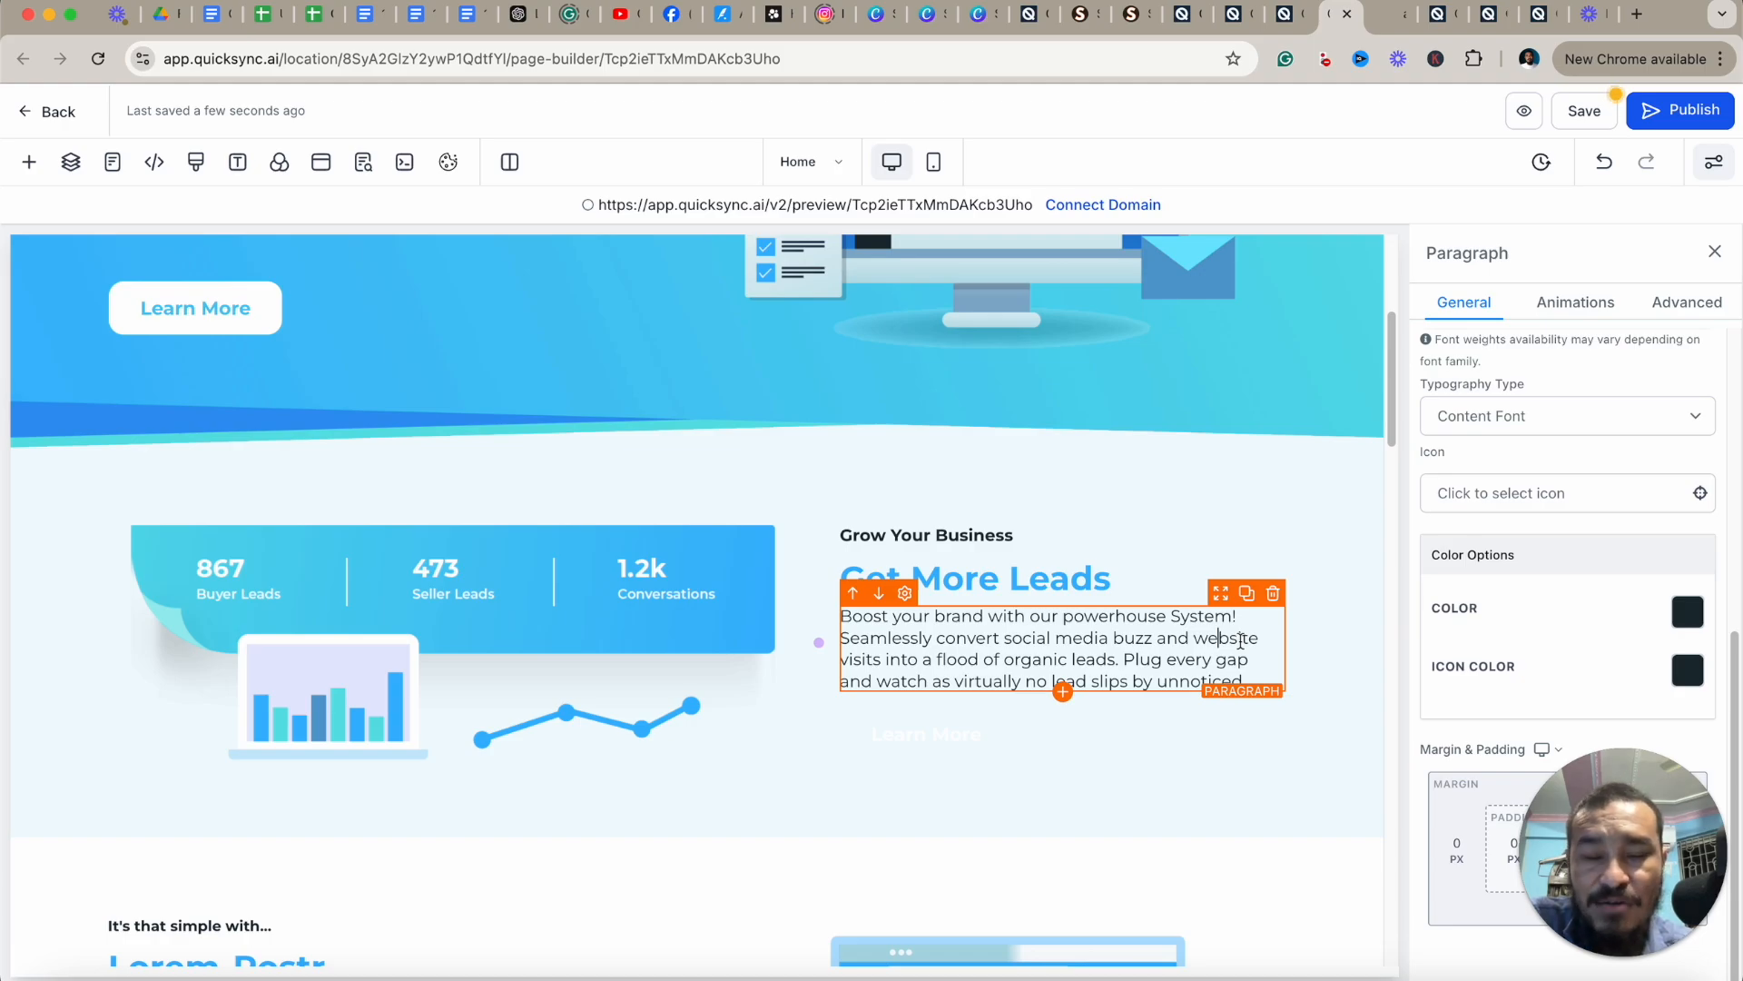
Add a new Paragraph element below the 'Get More Leads' paragraph.
{"action": "scroll", "coordinate": [1285, 646], "scroll_direction": "down", "scroll_amount": 2}
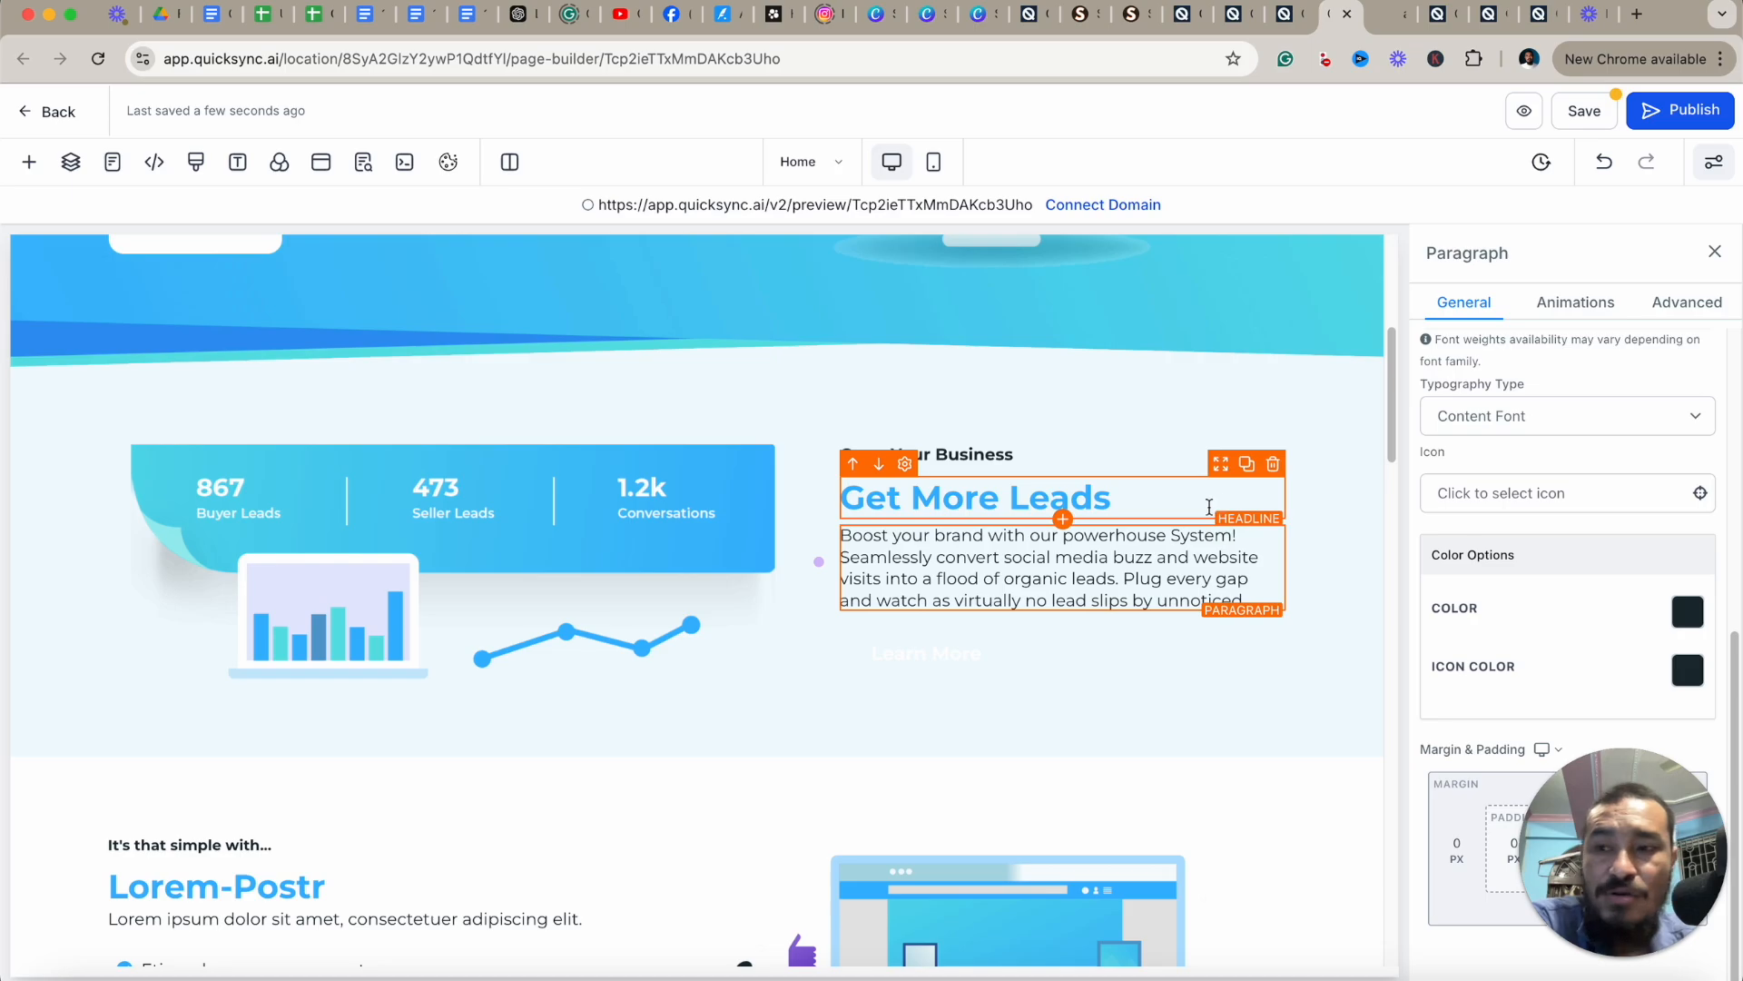
{"action": "left_click", "coordinate": [677, 392]}
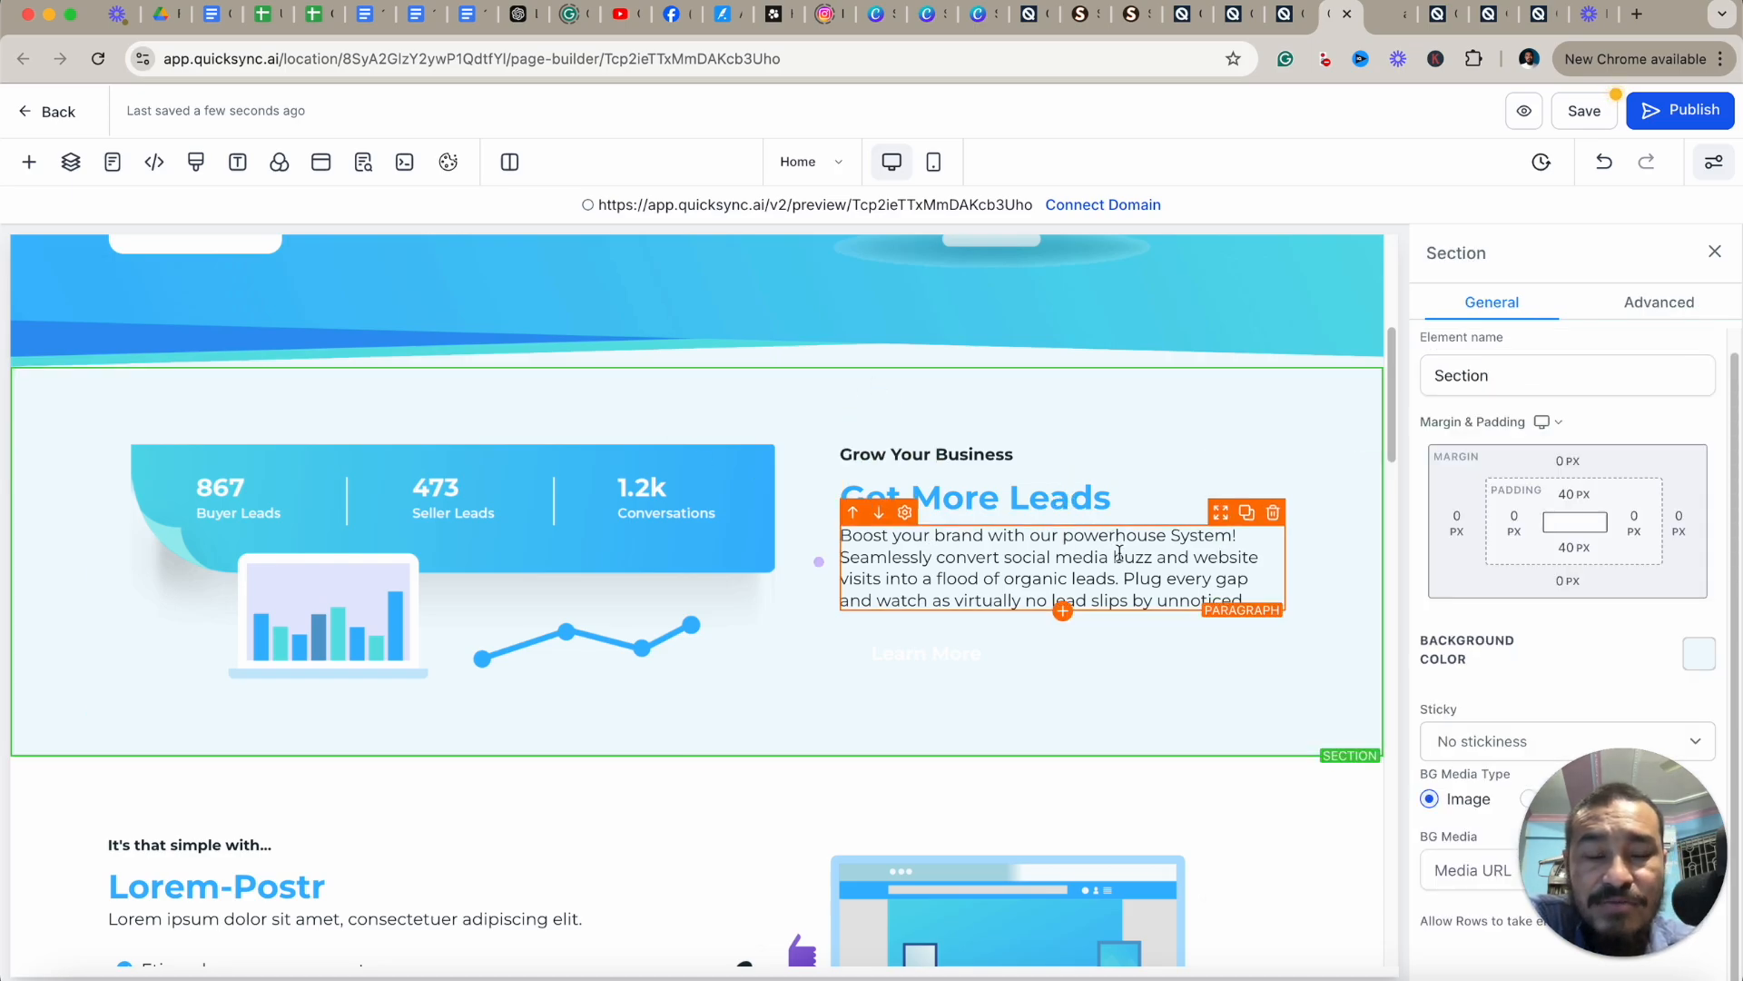
{"action": "scroll", "coordinate": [1153, 555], "scroll_direction": "down", "scroll_amount": 1}
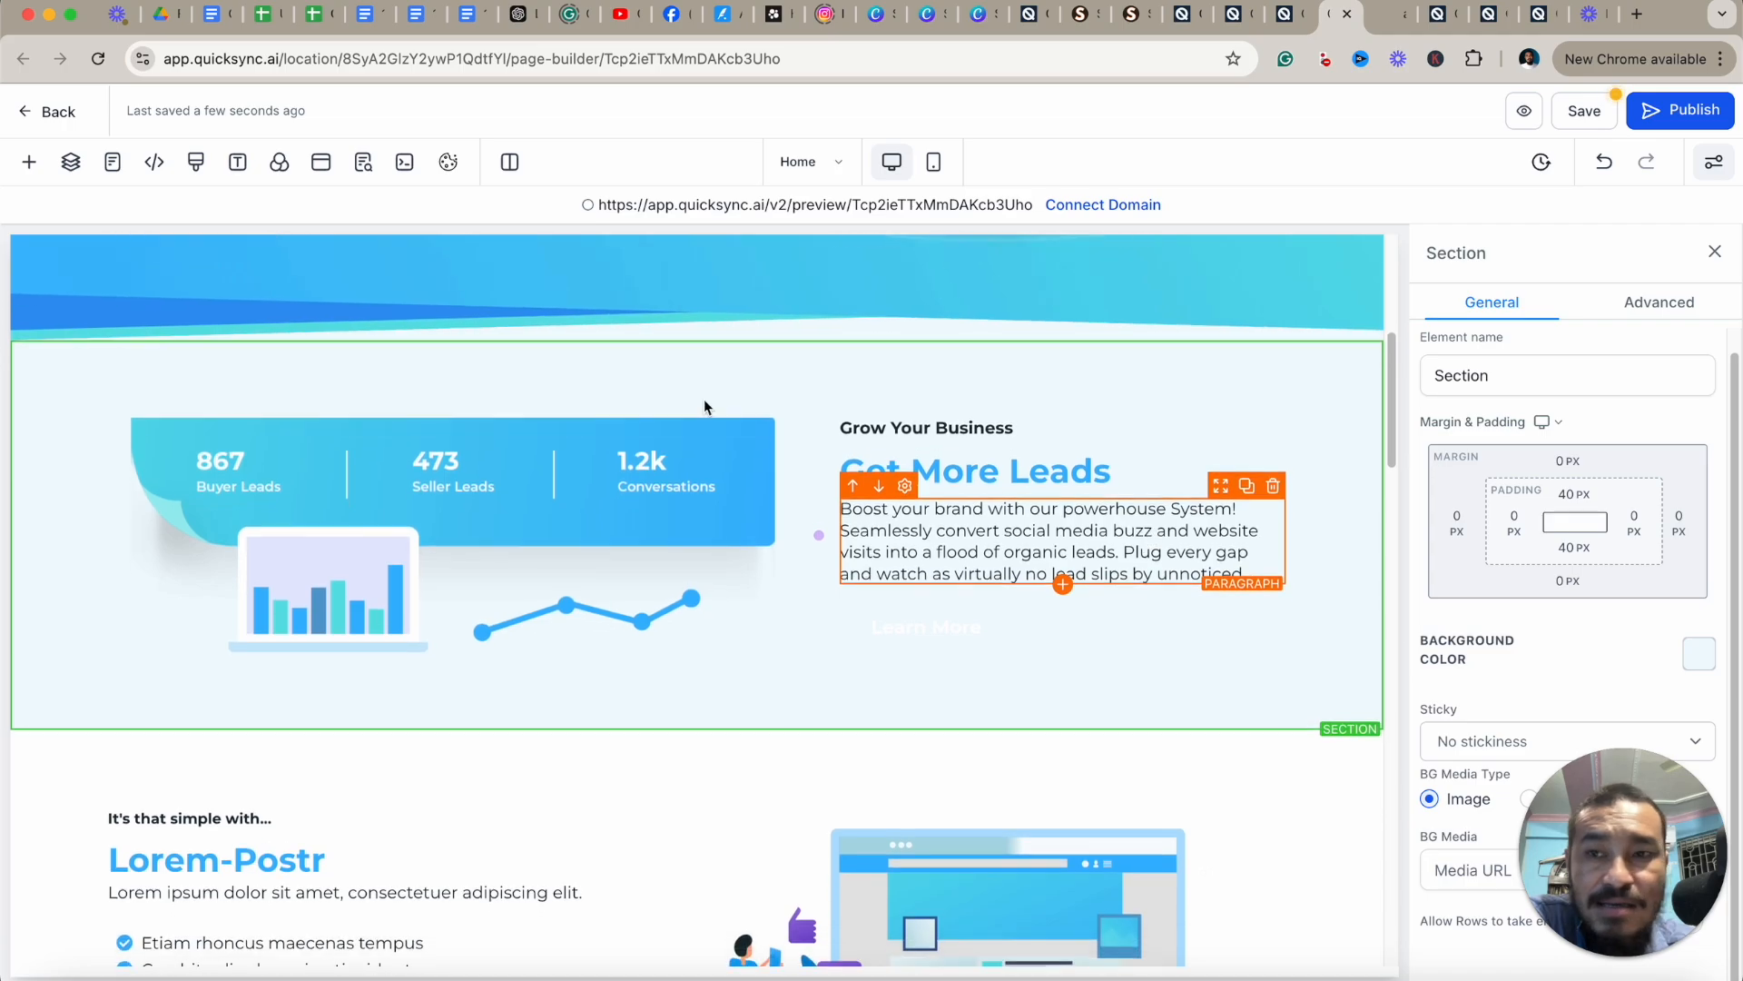
{"action": "left_click", "coordinate": [29, 161]}
{"action": "left_click", "coordinate": [1064, 591]}
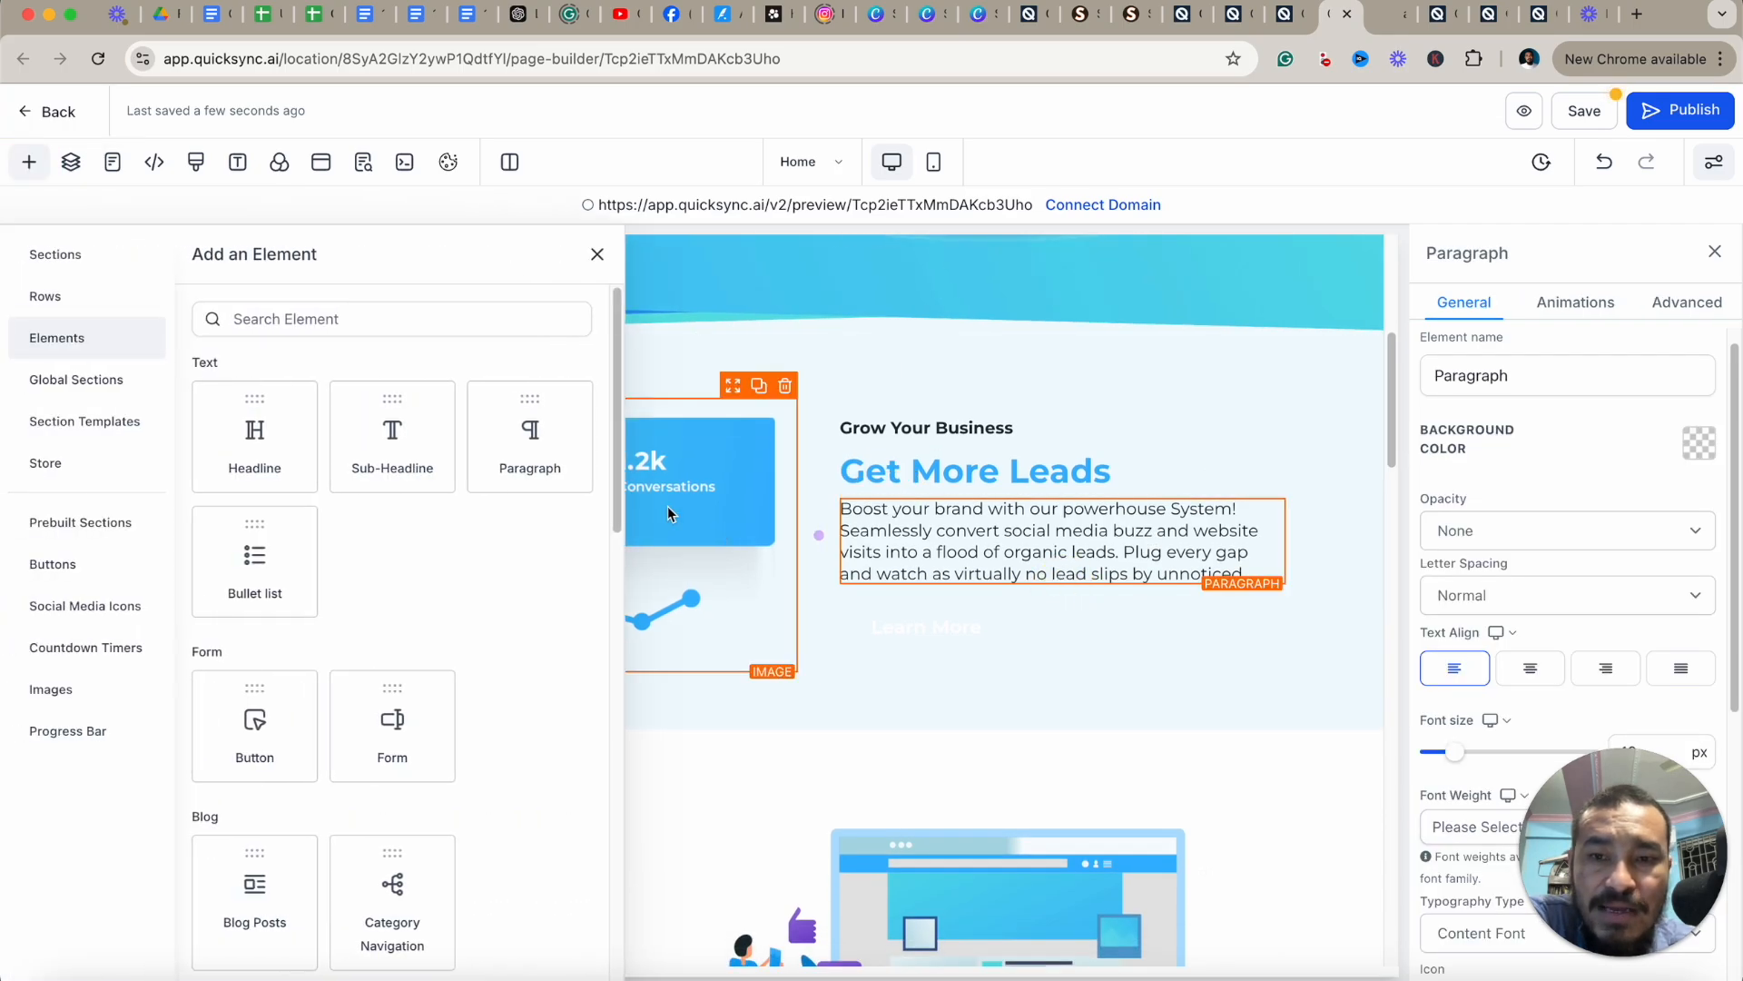
{"action": "left_click", "coordinate": [527, 437]}
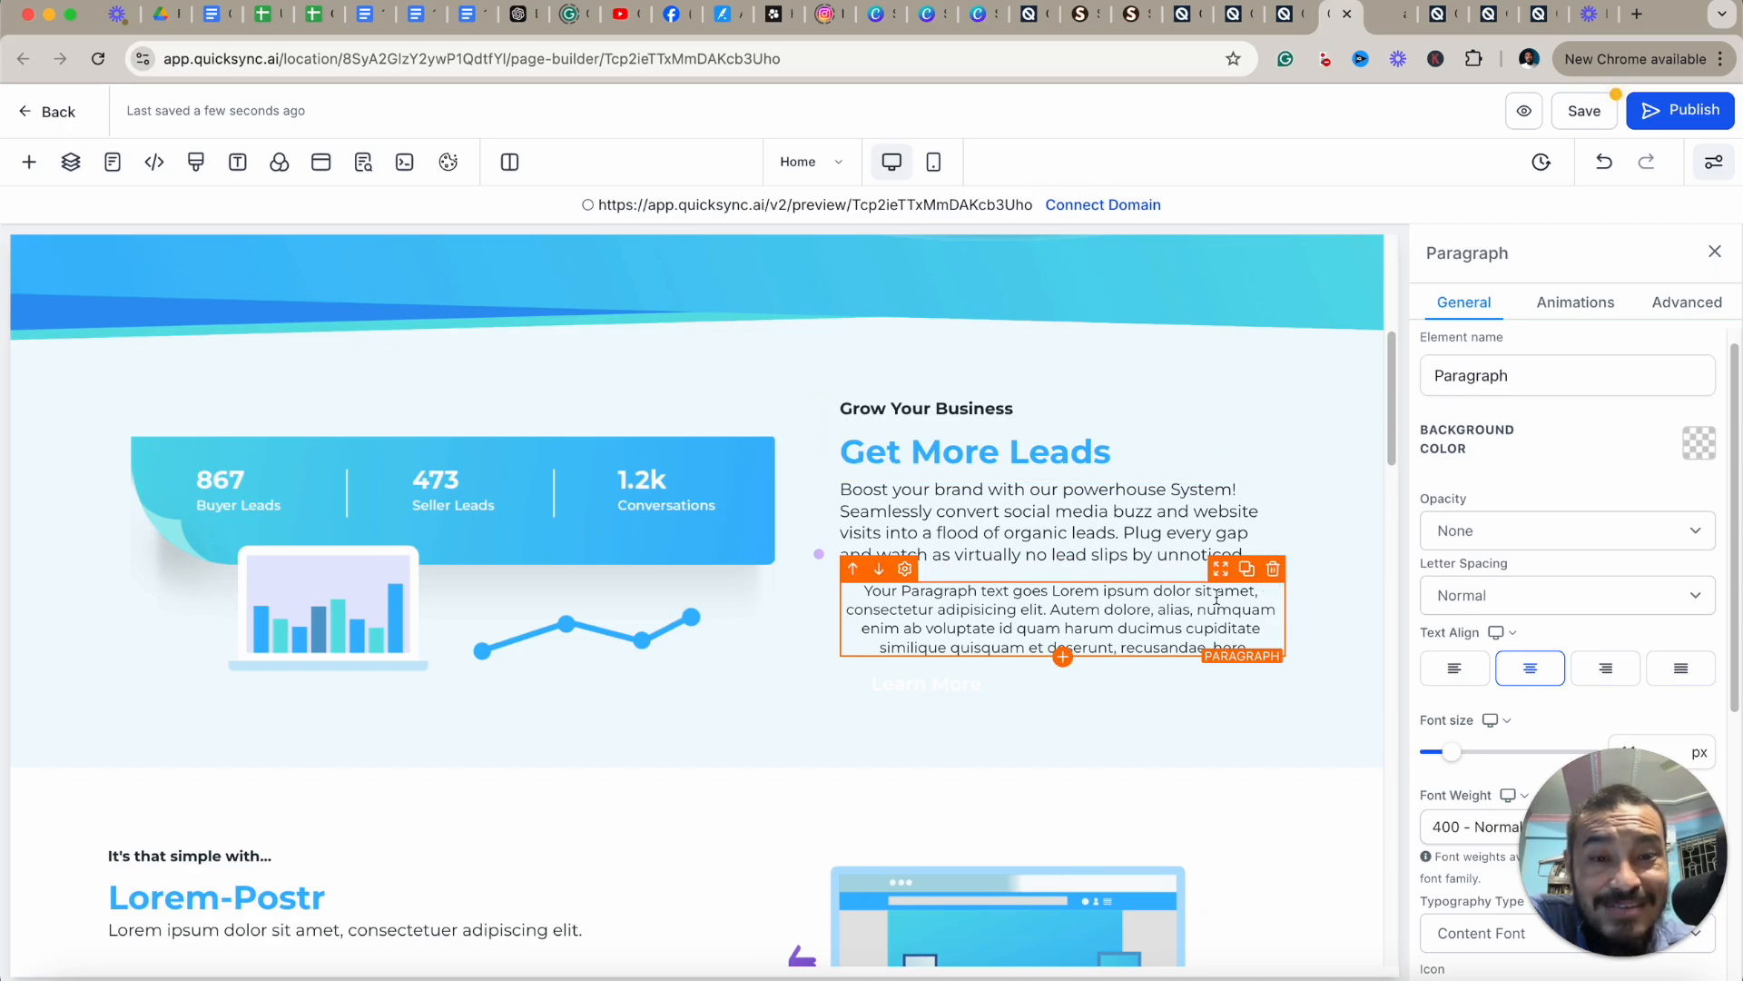
Delete the newly added placeholder paragraph element.
{"action": "double_click", "coordinate": [1177, 605]}
{"action": "scroll", "coordinate": [1568, 545], "scroll_direction": "down", "scroll_amount": 3}
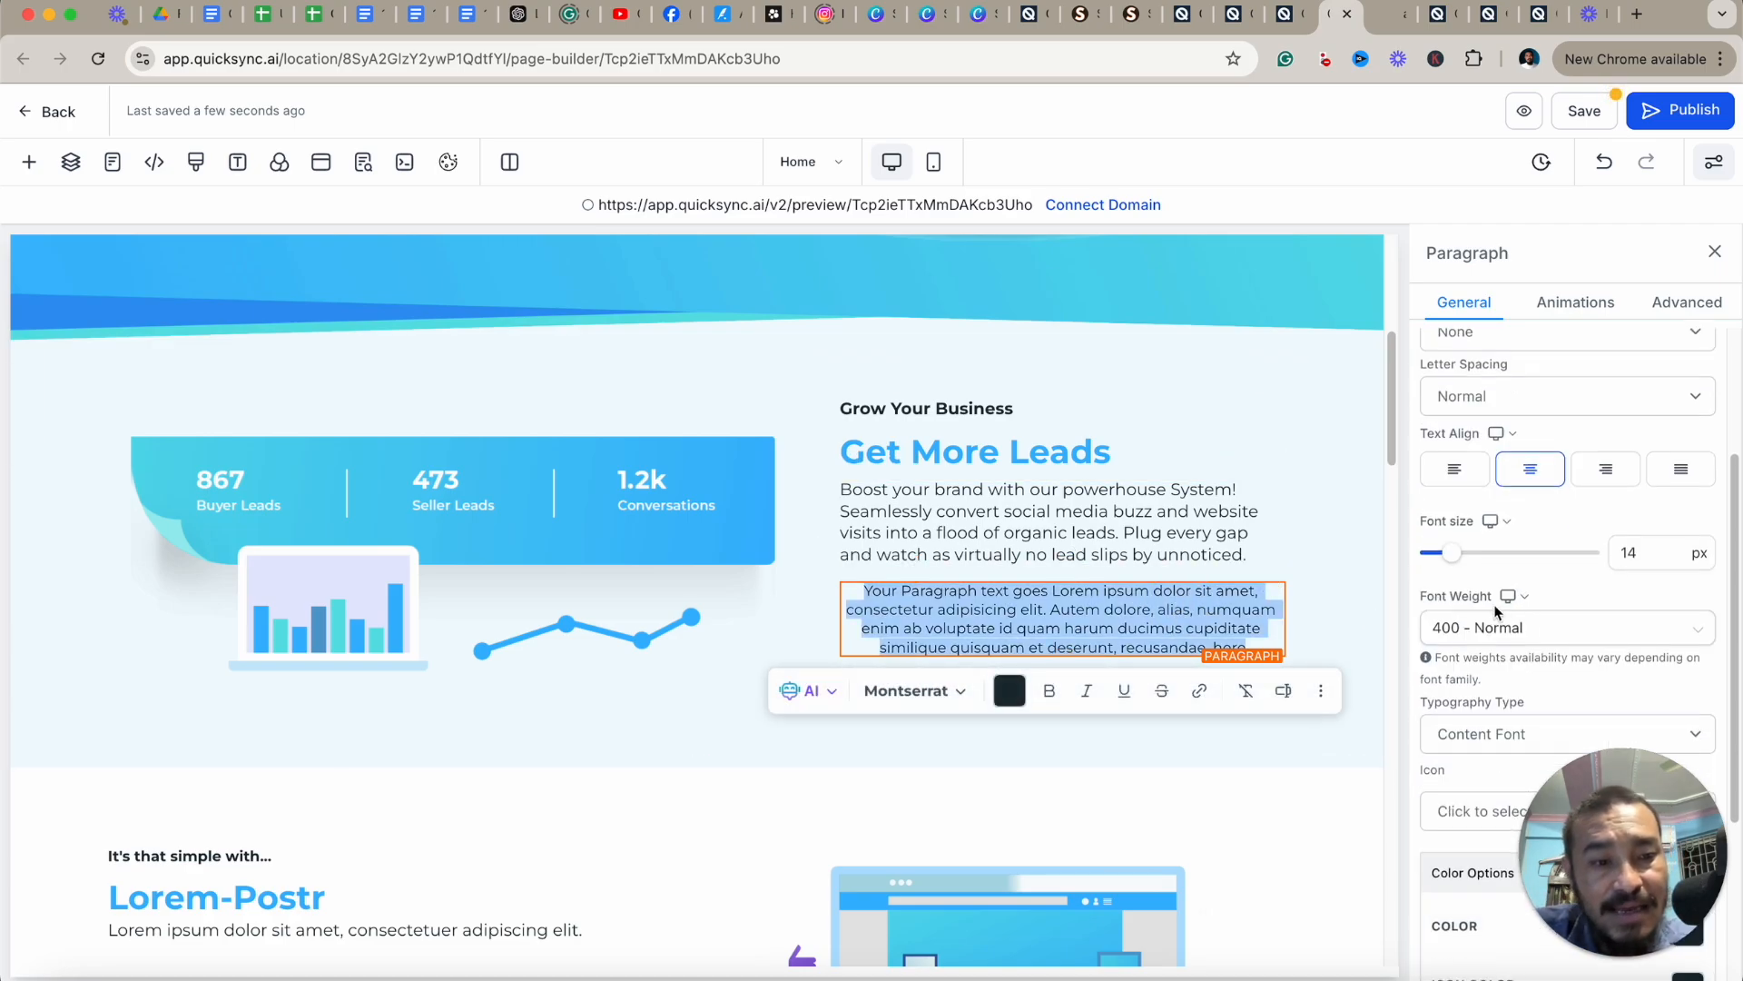
{"action": "left_click", "coordinate": [1632, 555]}
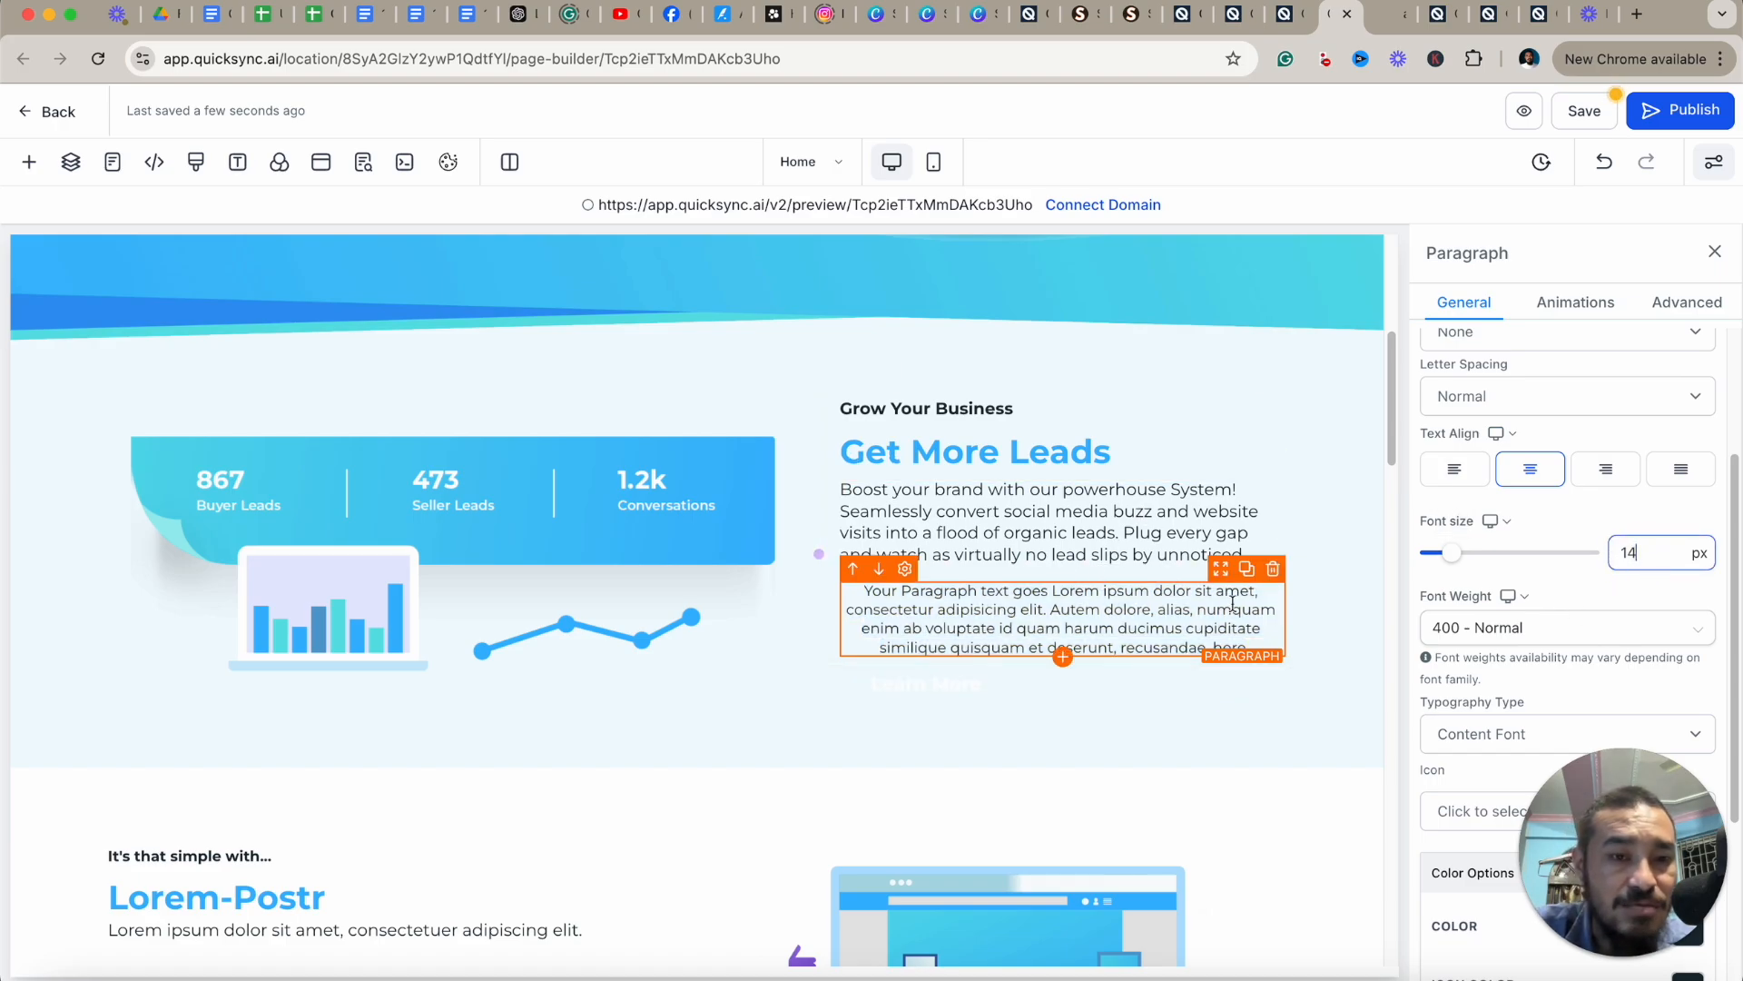
{"action": "left_click", "coordinate": [1273, 568]}
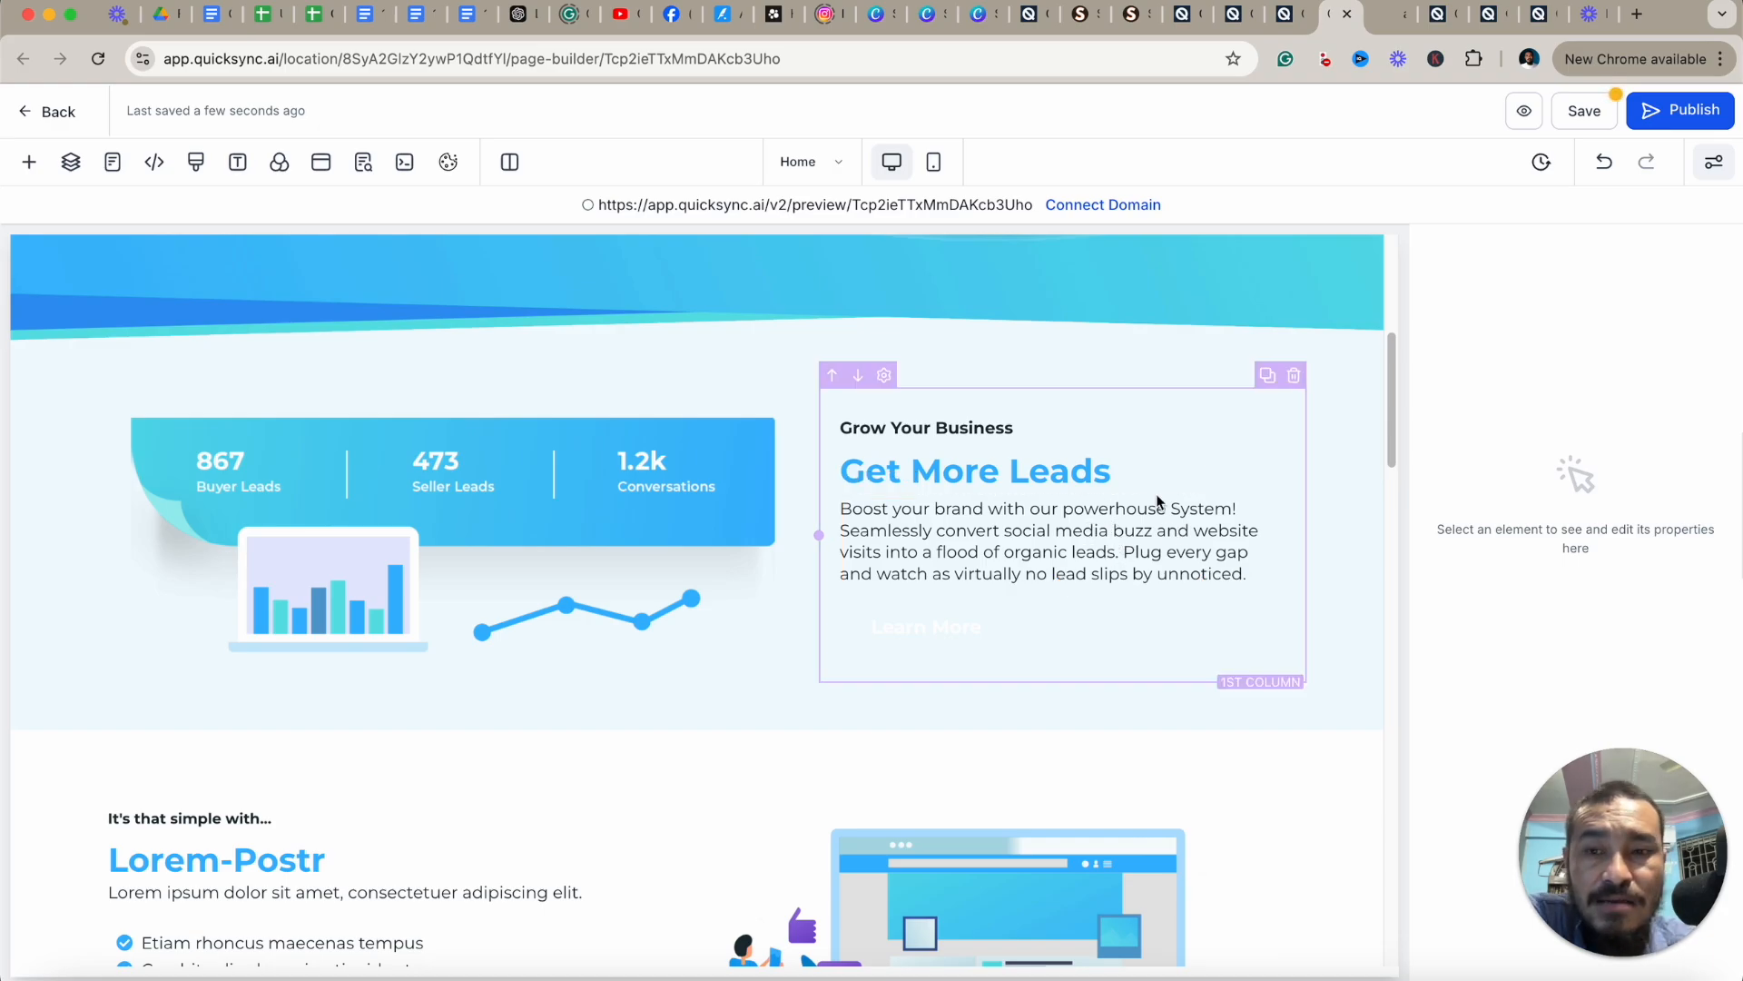
Duplicate the 'Grow Your Business' section.
{"action": "left_click", "coordinate": [1053, 357]}
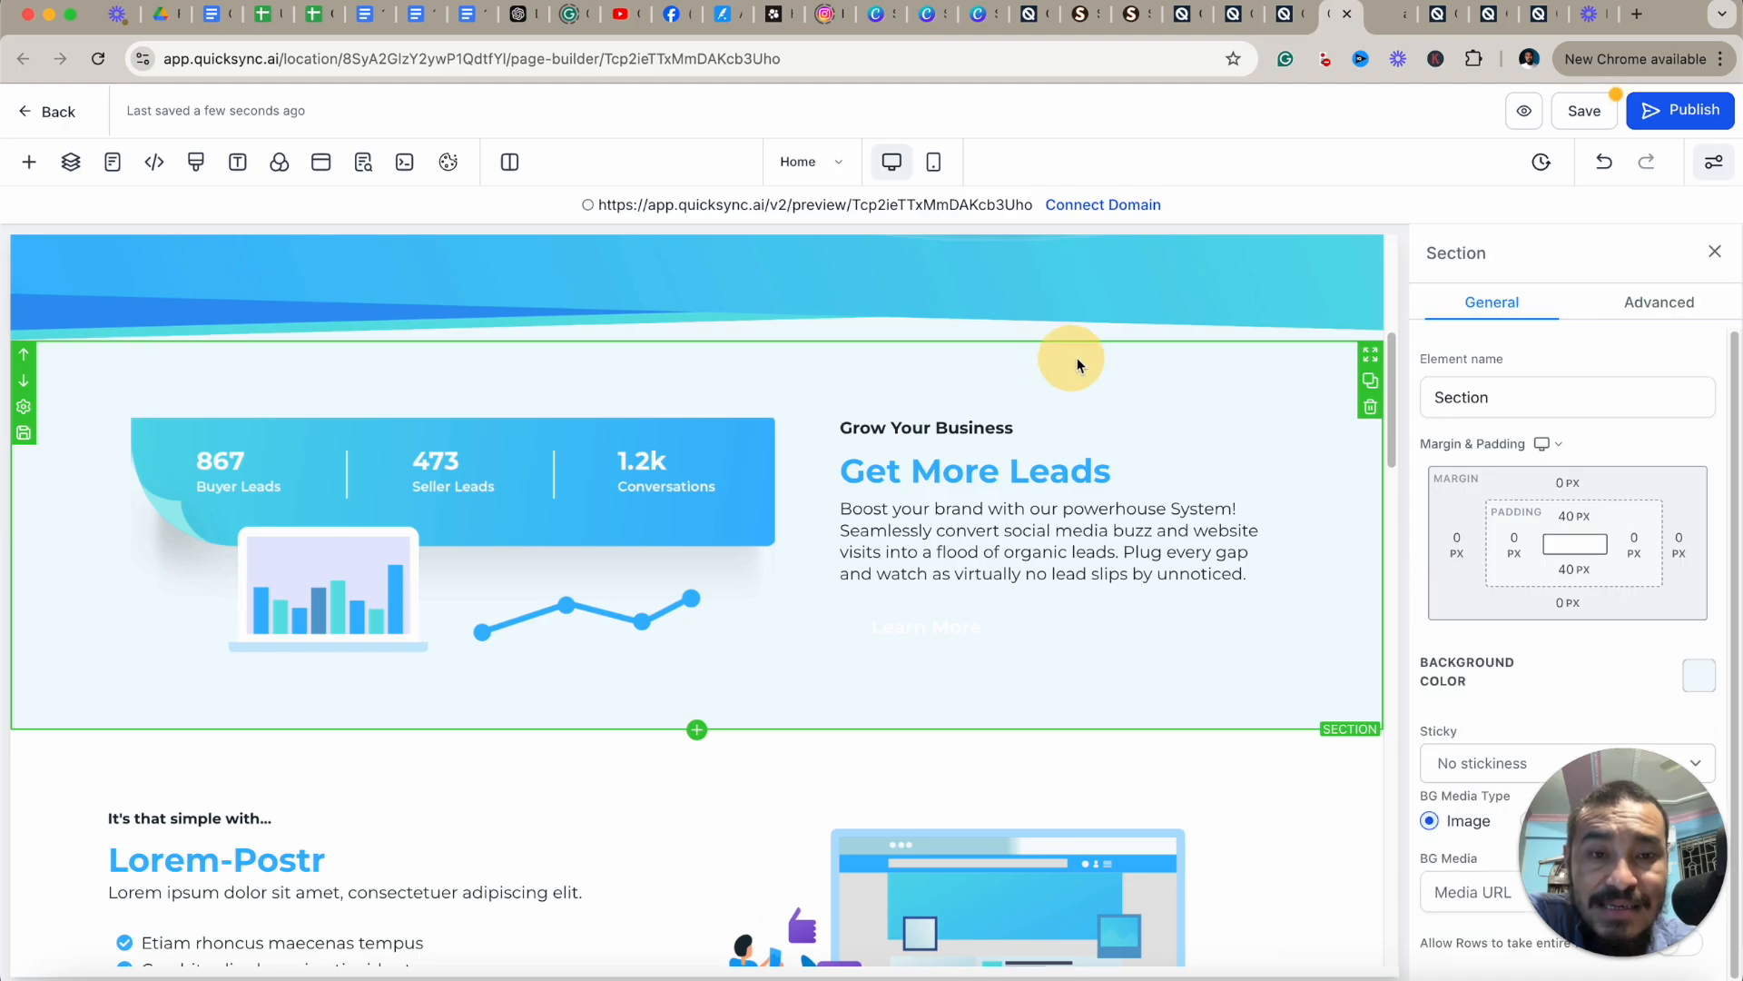
{"action": "left_click", "coordinate": [1372, 387]}
{"action": "scroll", "coordinate": [1140, 585], "scroll_direction": "down", "scroll_amount": 5}
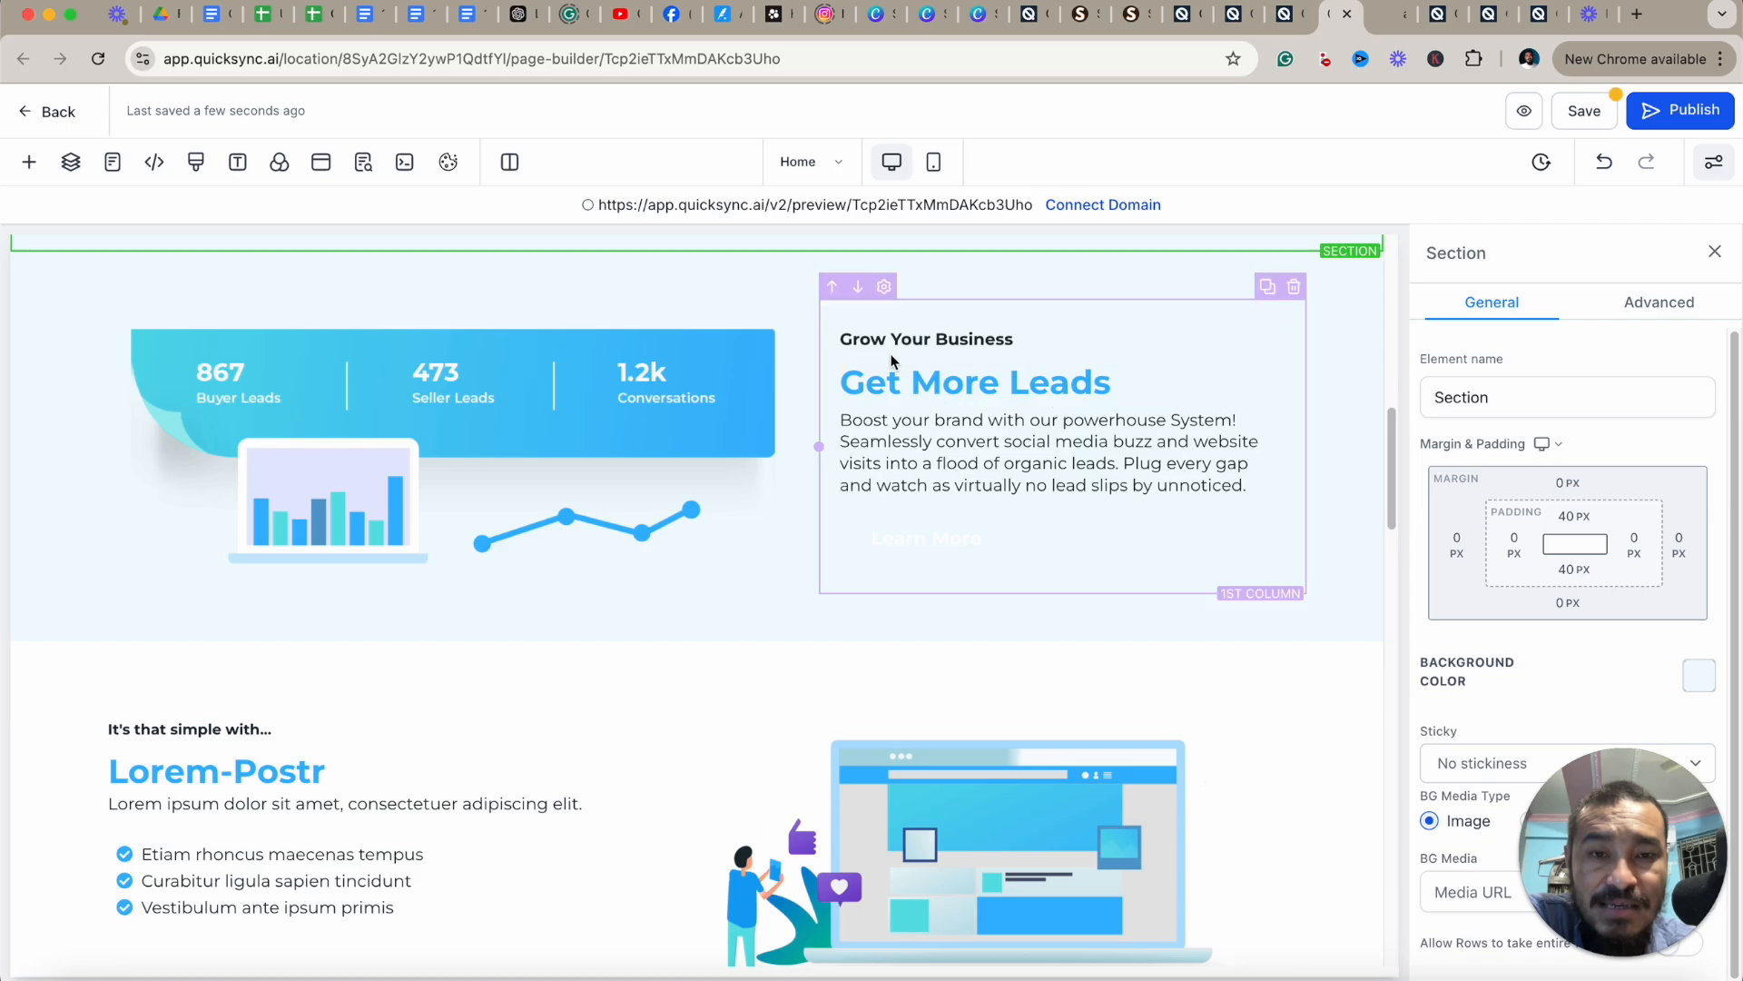
{"action": "scroll", "coordinate": [952, 454], "scroll_direction": "up", "scroll_amount": 1}
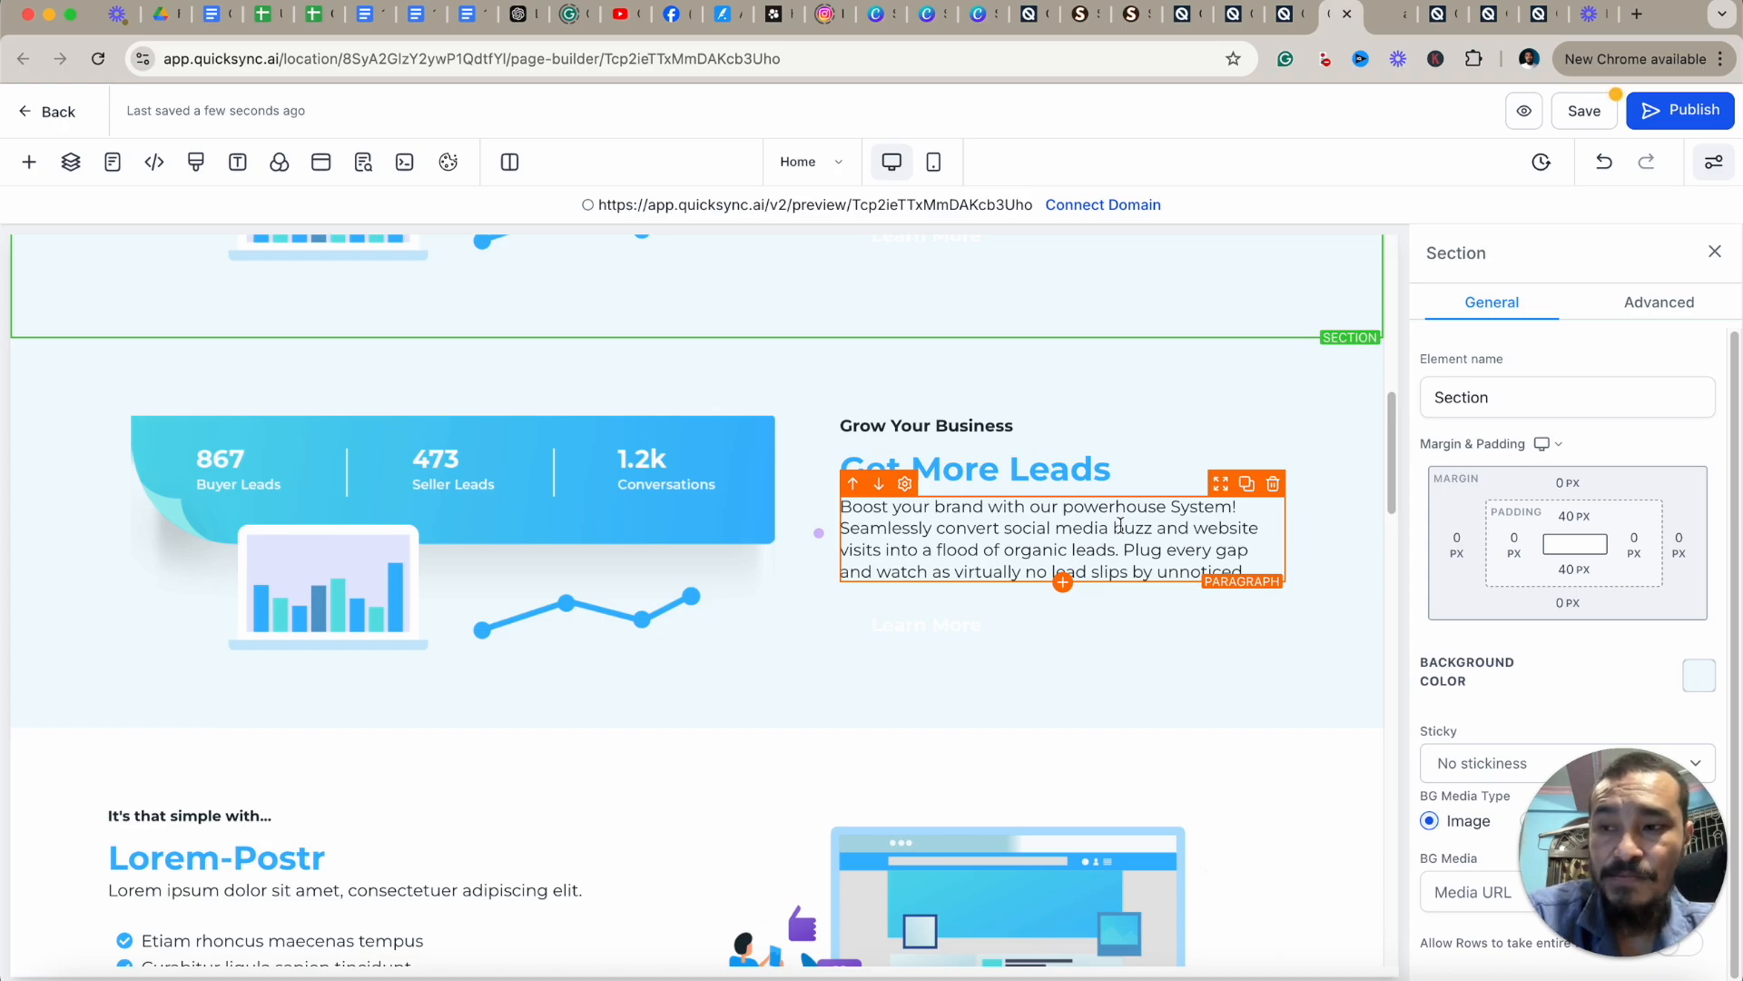
{"action": "scroll", "coordinate": [1275, 563], "scroll_direction": "down", "scroll_amount": 4}
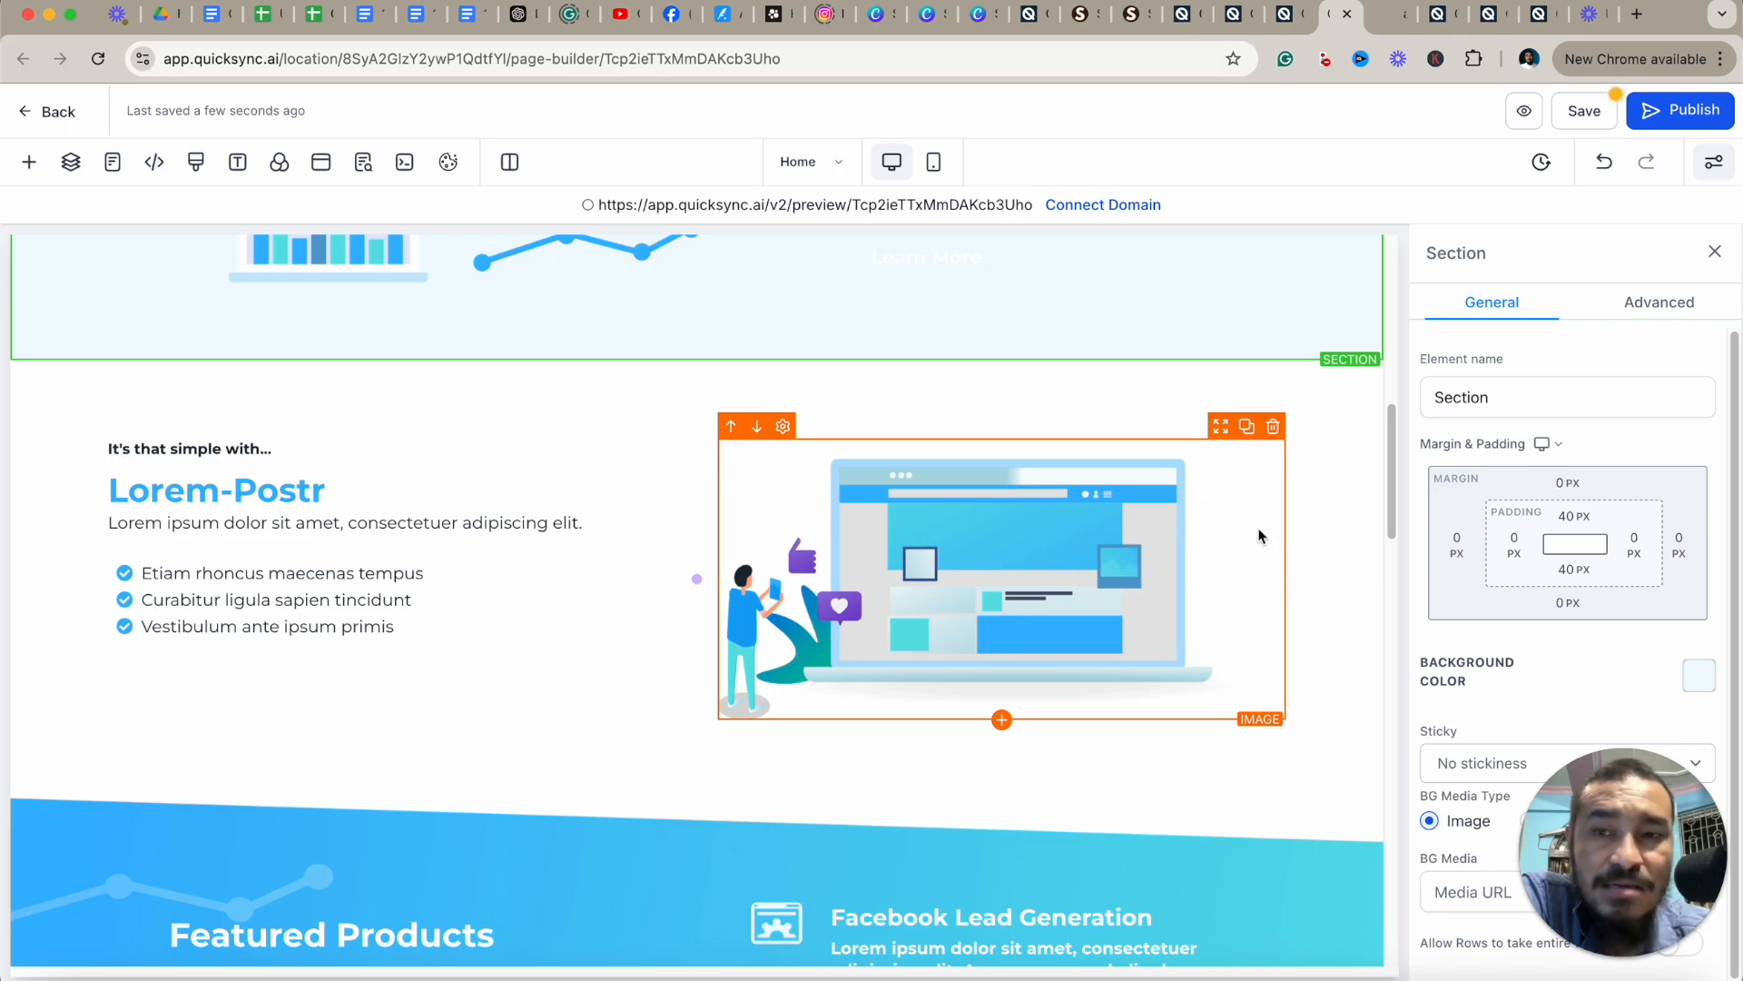
Browse the Global Sections and Section Templates lists of the add-element panel, then close it.
{"action": "left_click", "coordinate": [29, 166]}
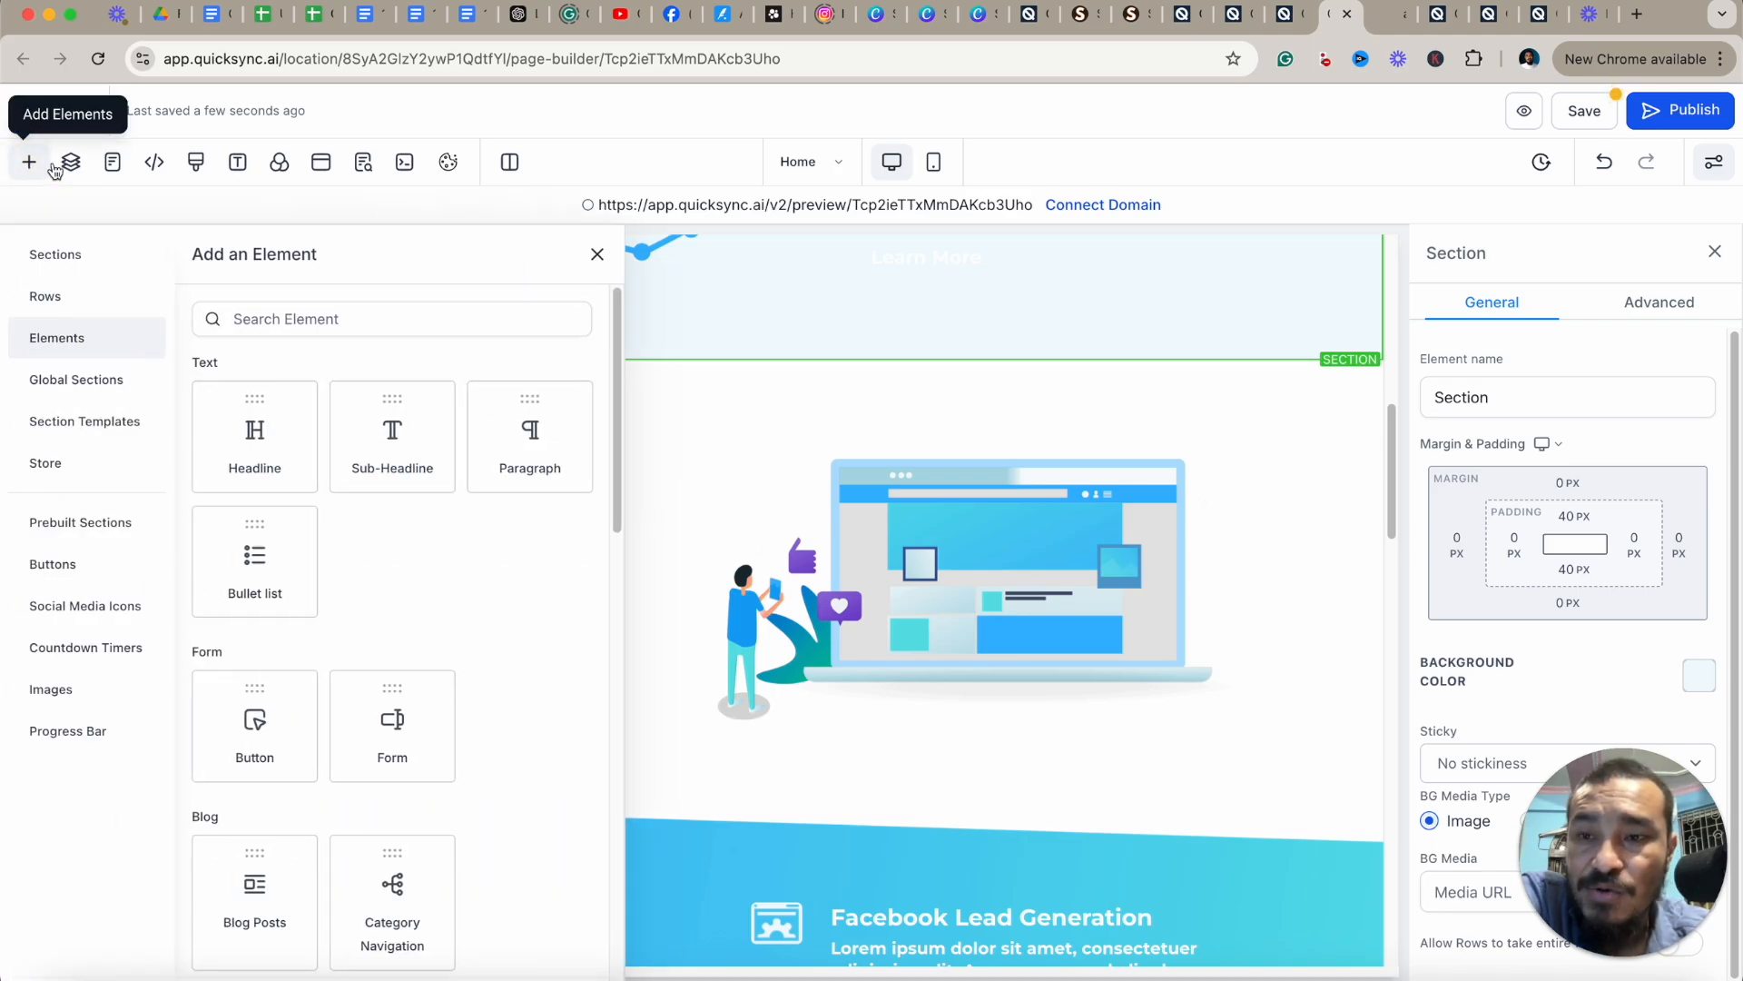
{"action": "left_click", "coordinate": [93, 382]}
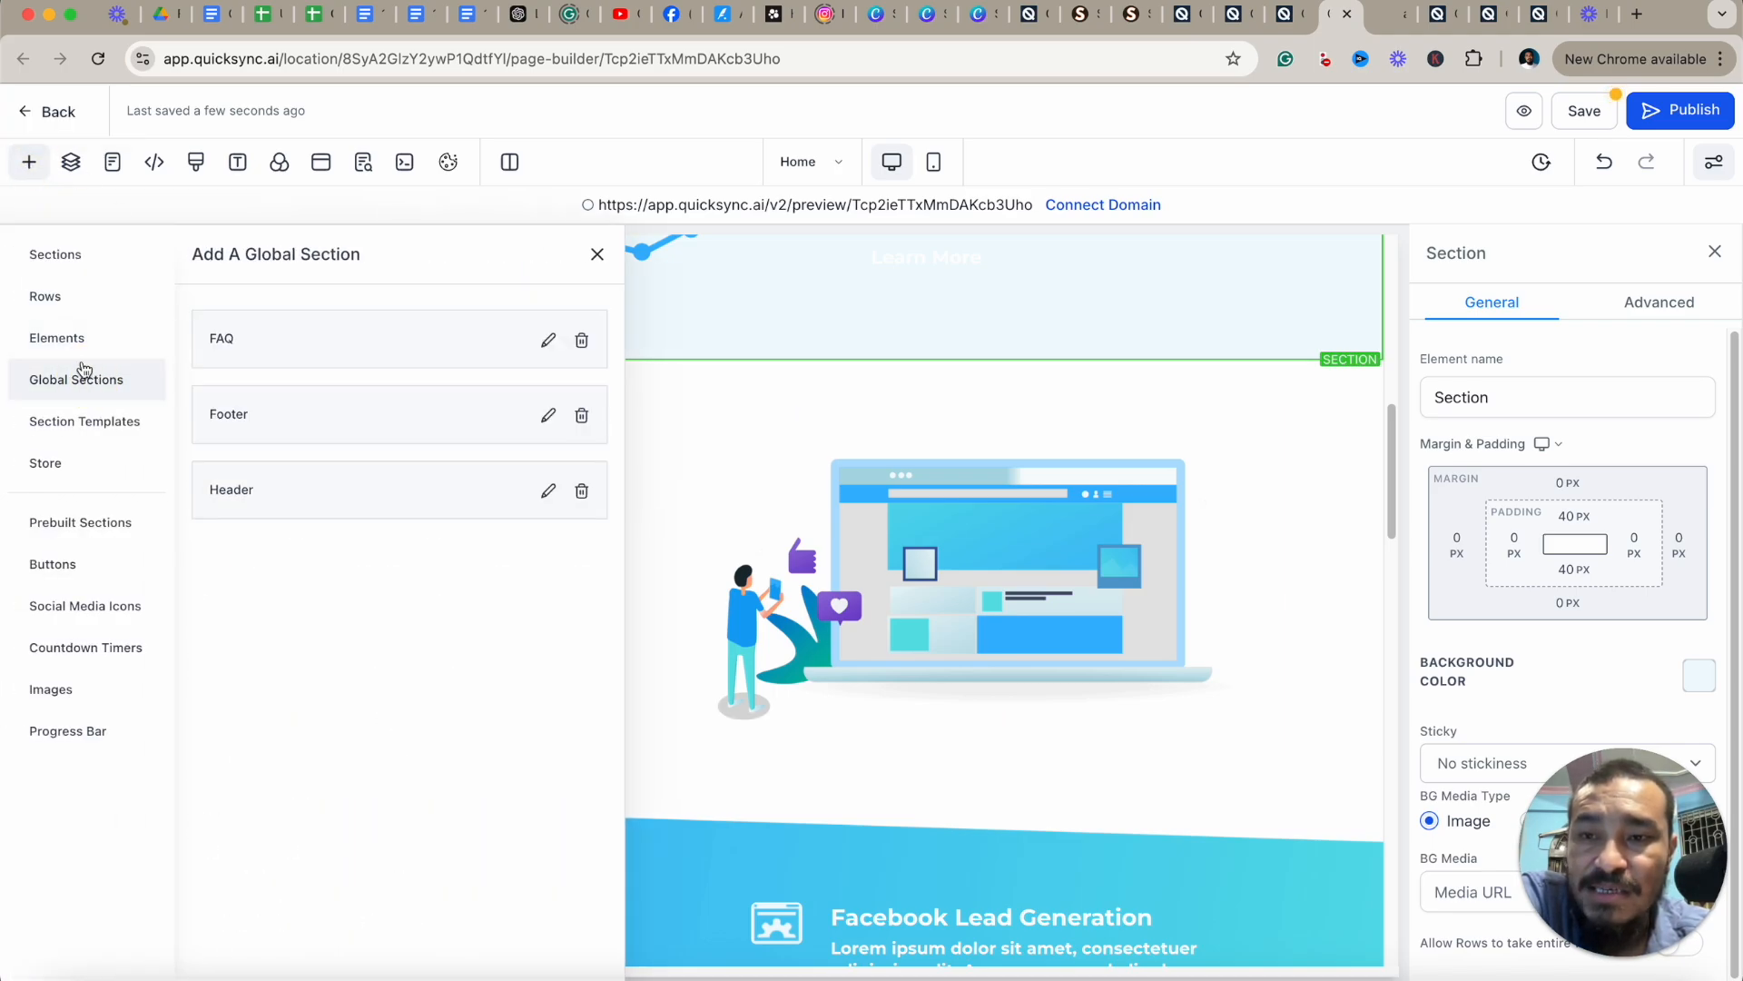
{"action": "scroll", "coordinate": [1065, 622], "scroll_direction": "down", "scroll_amount": 20}
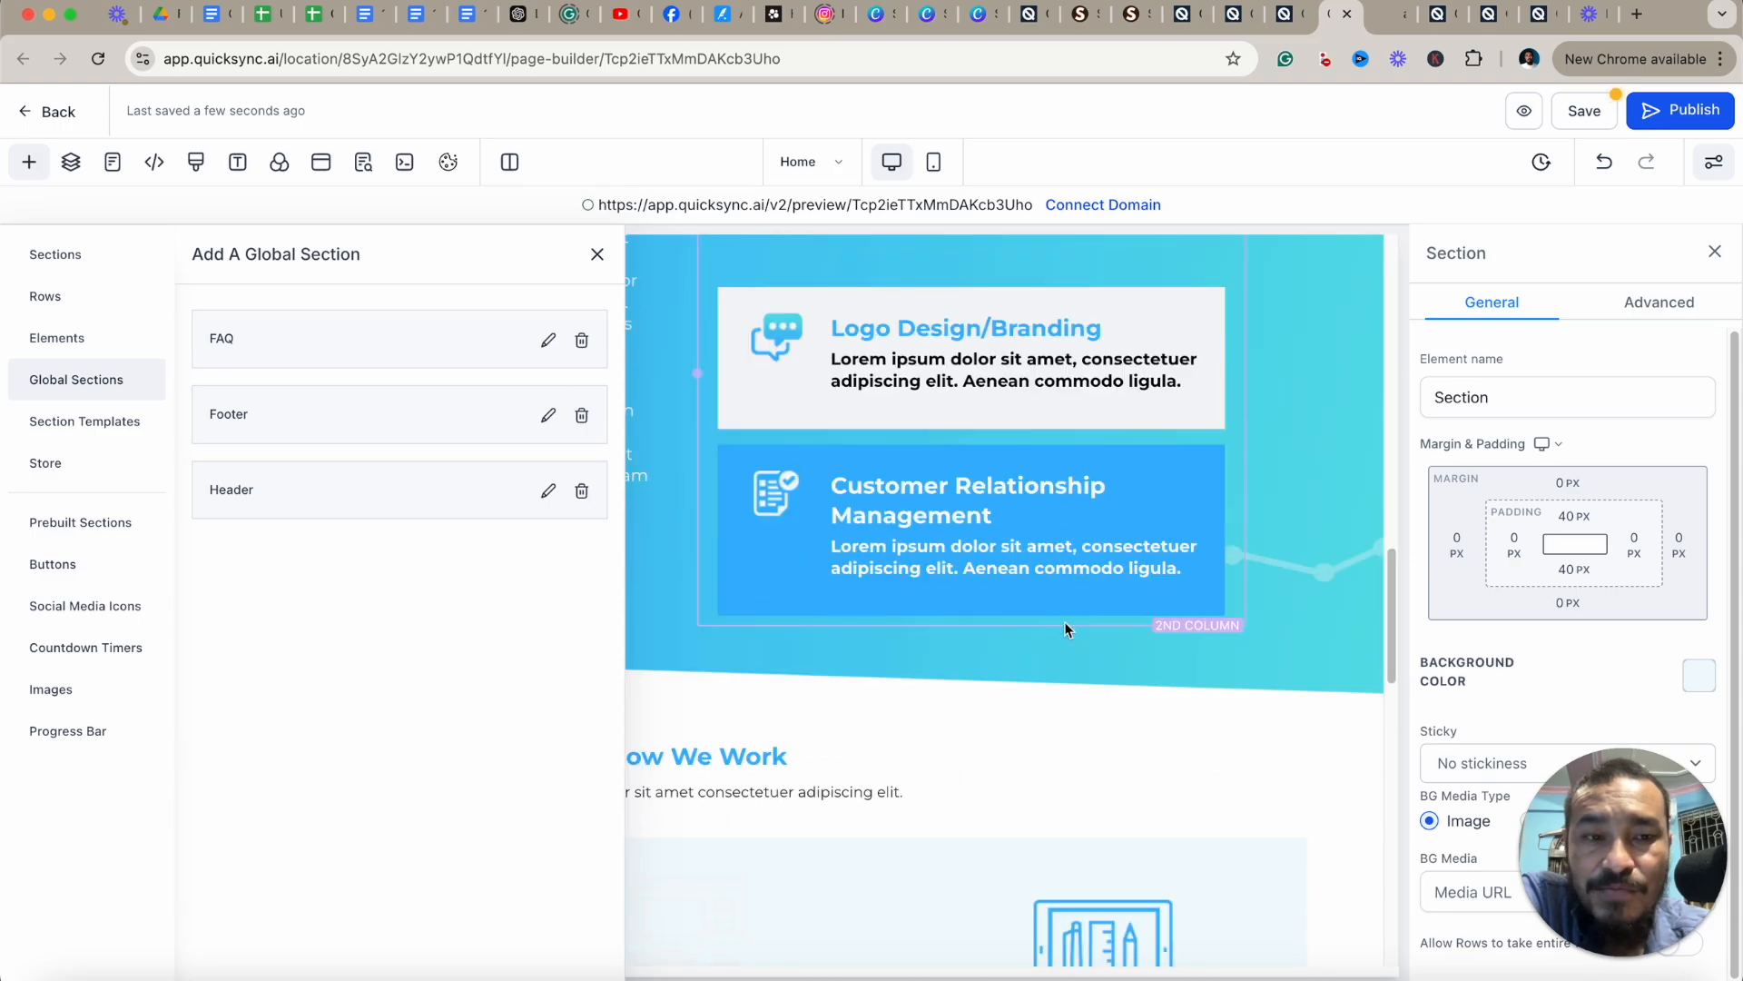
{"action": "left_click", "coordinate": [113, 427]}
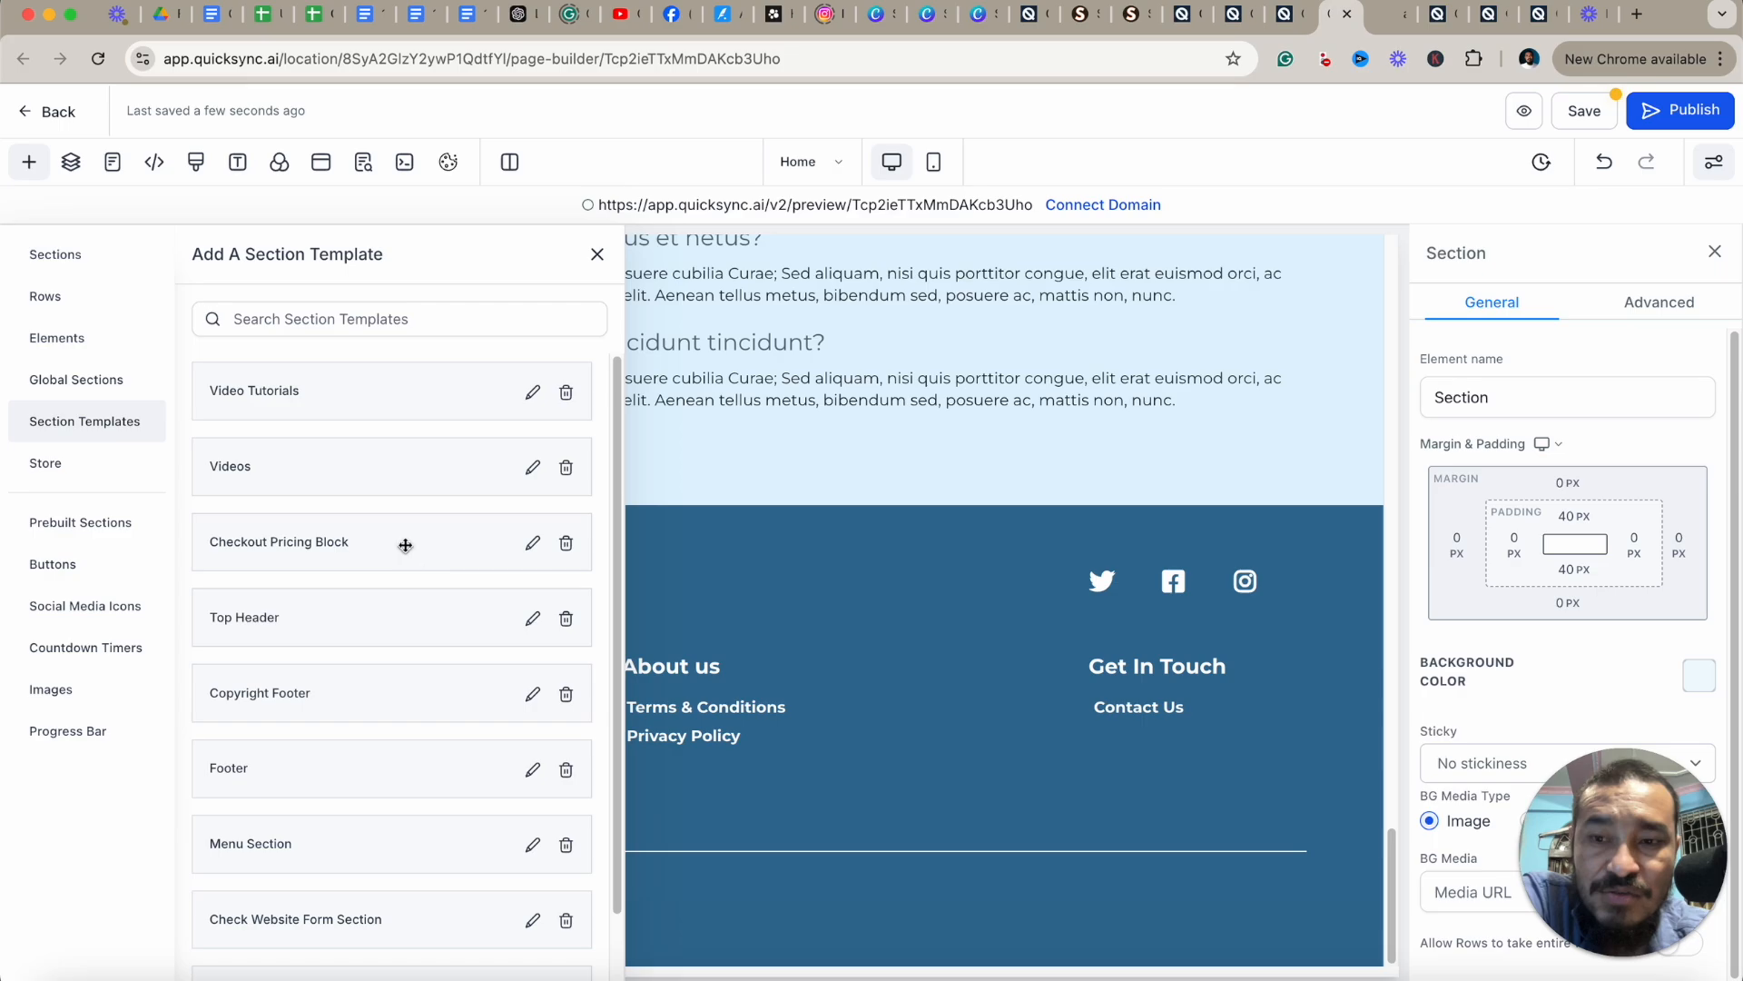
{"action": "scroll", "coordinate": [368, 703], "scroll_direction": "down", "scroll_amount": 1}
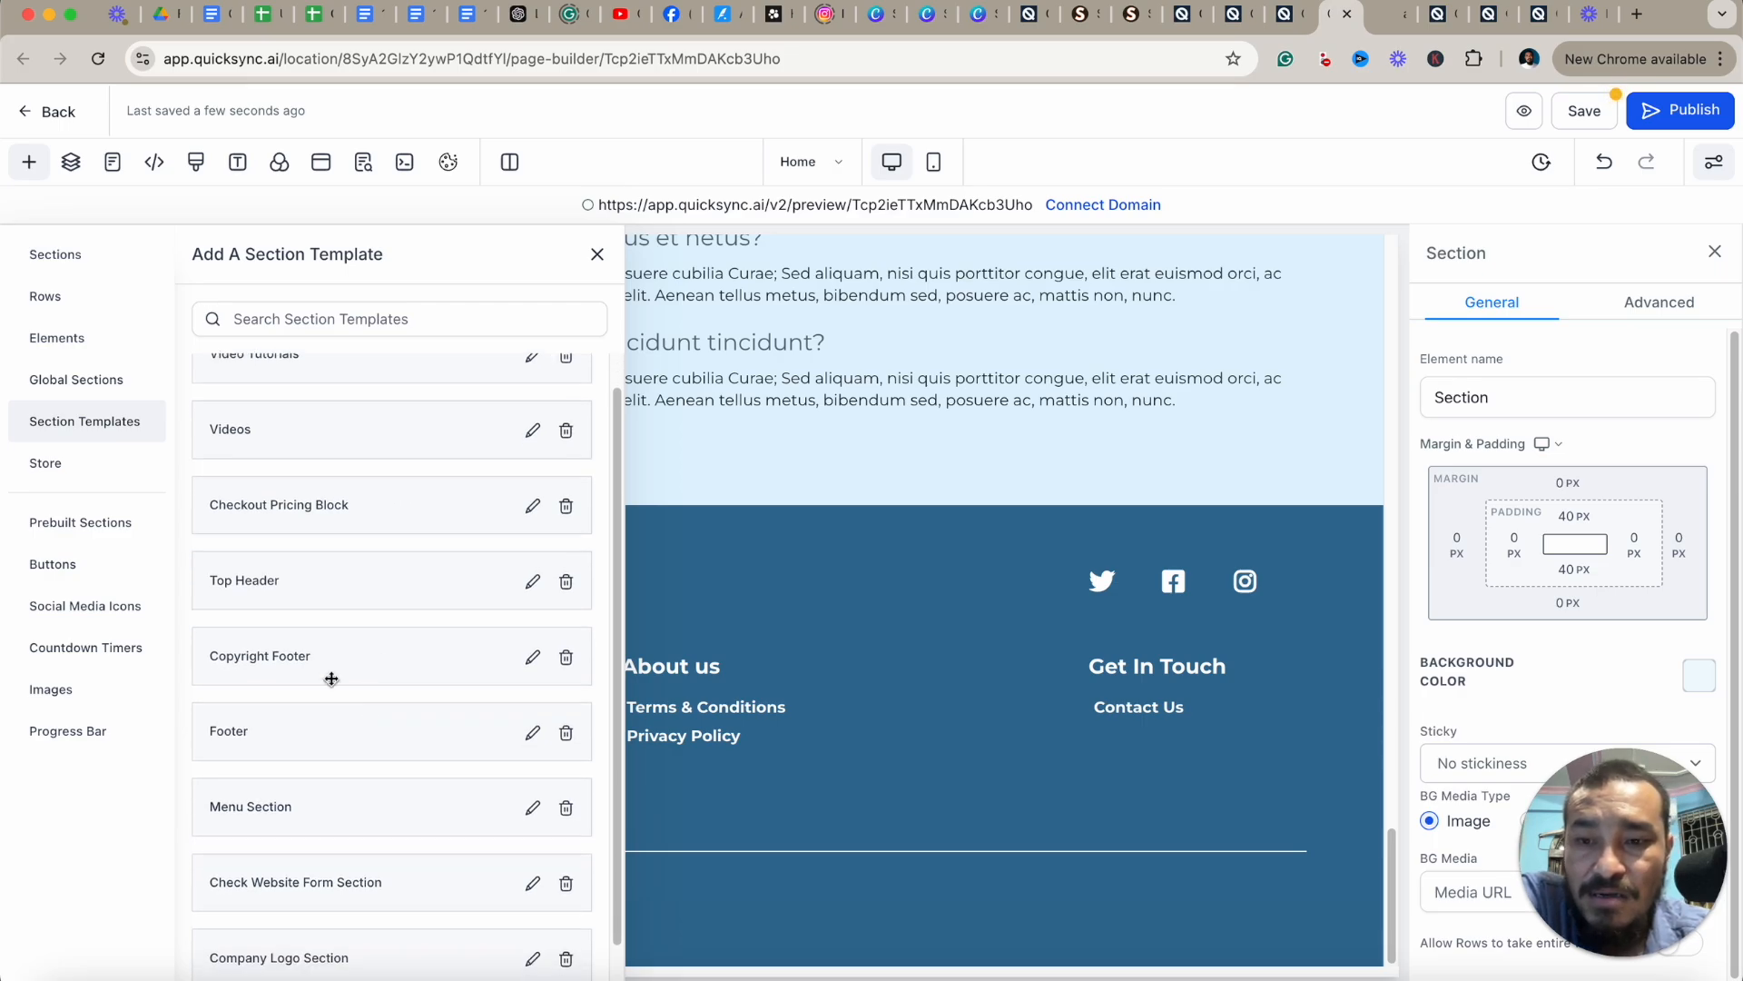
{"action": "left_click", "coordinate": [596, 257]}
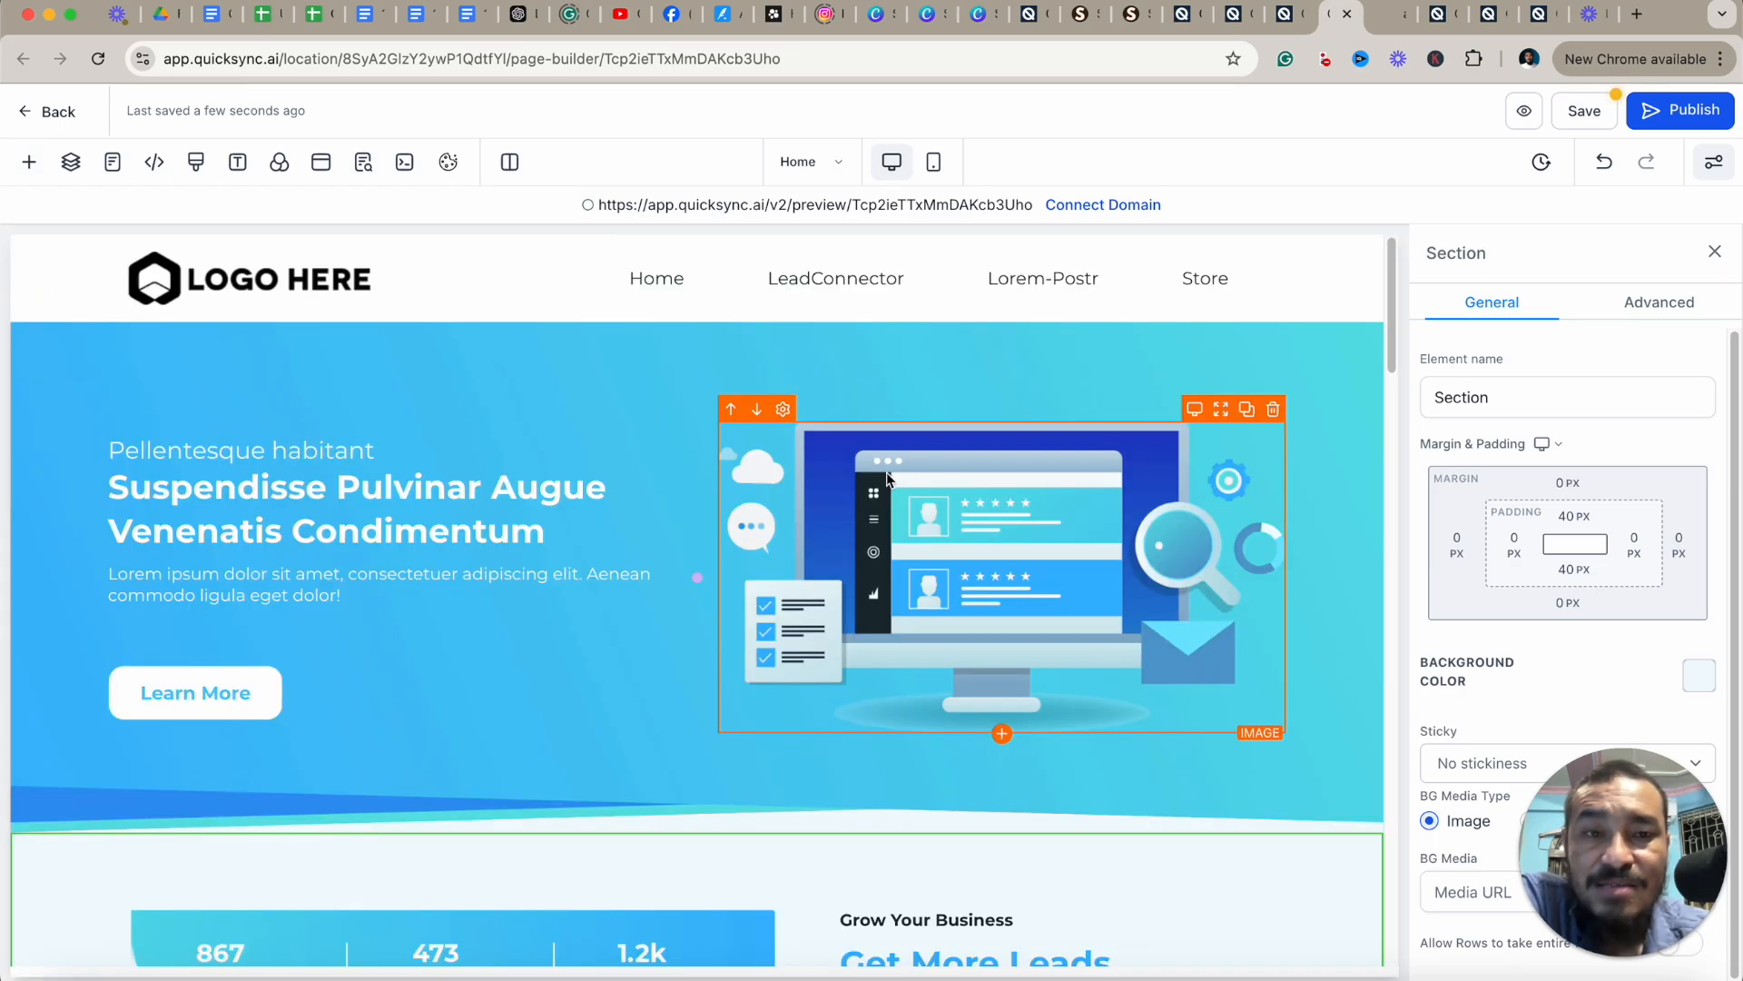
Select the navigation menu inside the page header.
{"action": "left_click", "coordinate": [837, 322]}
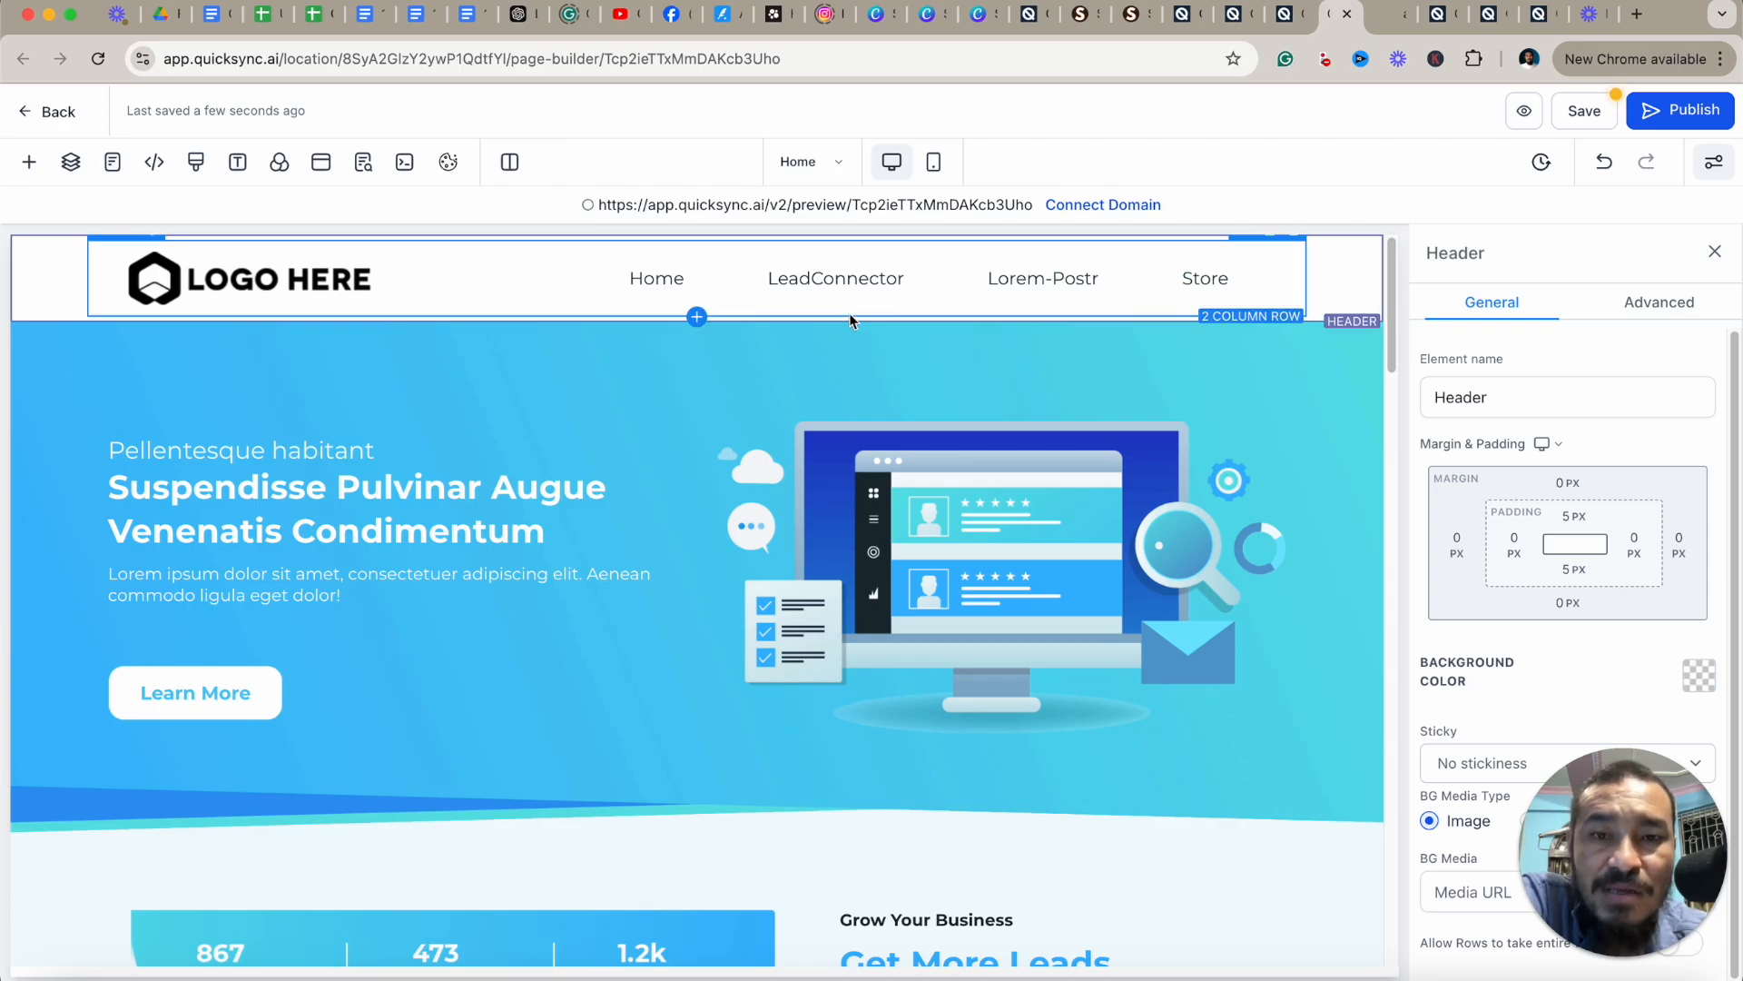
{"action": "left_click", "coordinate": [853, 293]}
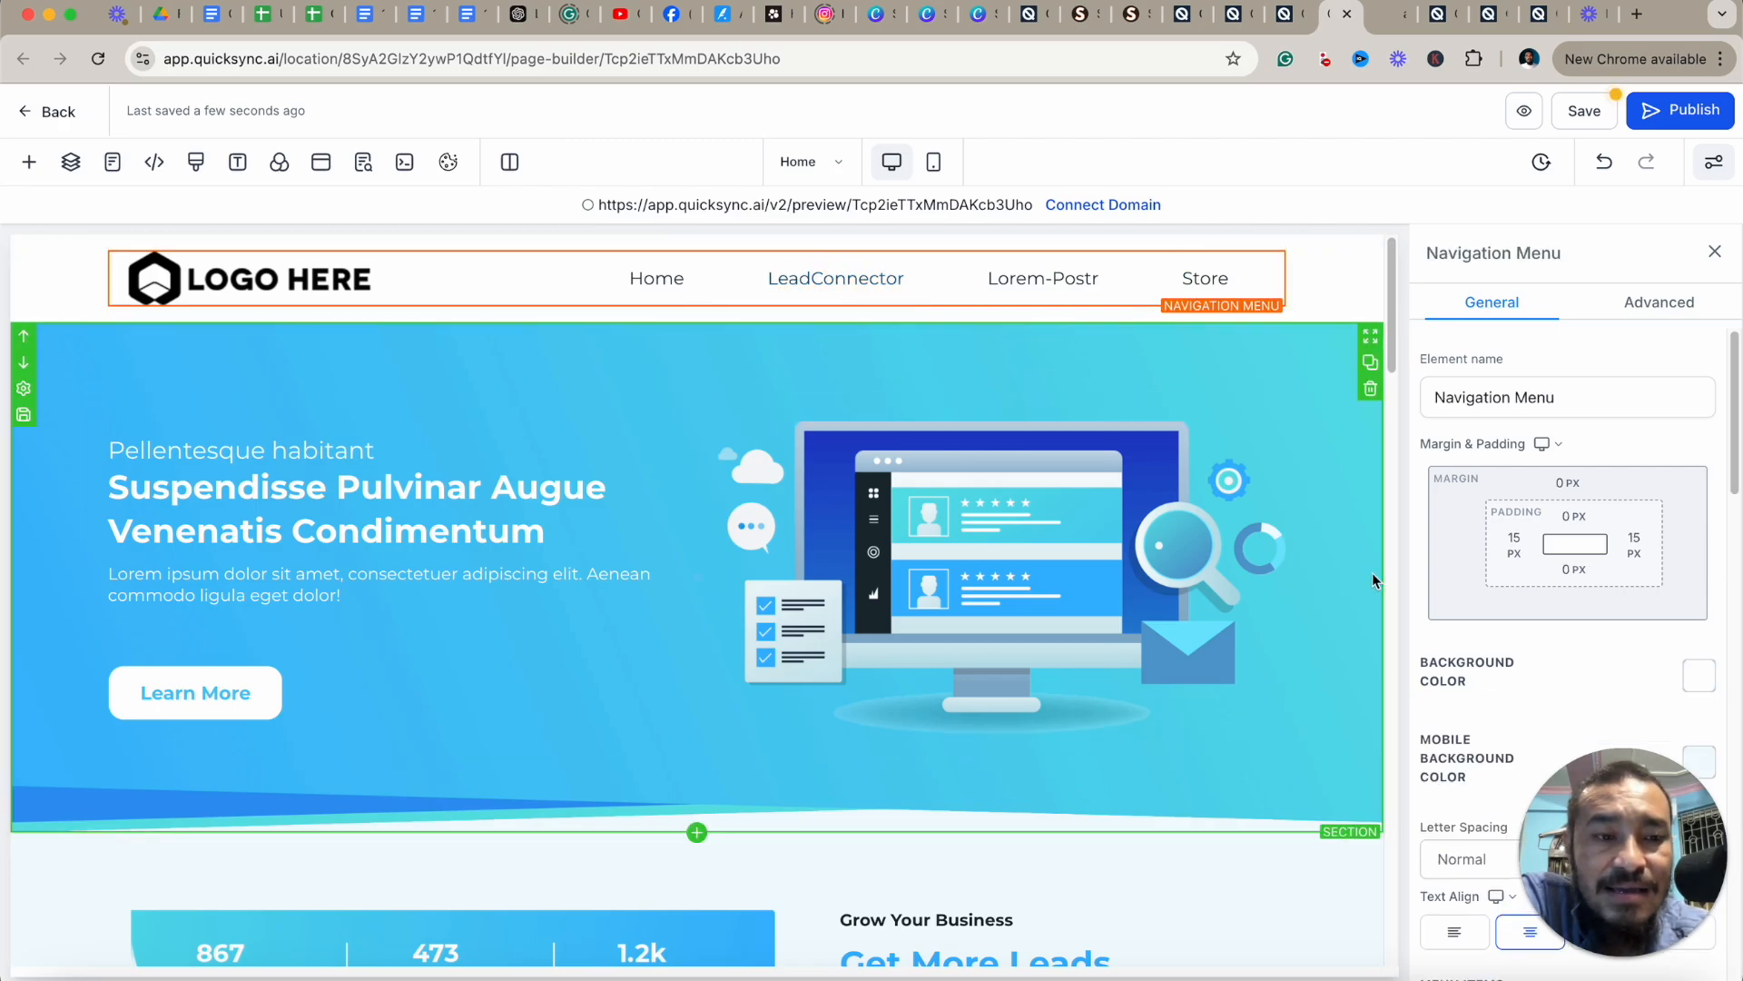
Open the LeadConnector navigation menu item's configuration and cancel it.
{"action": "scroll", "coordinate": [1486, 648], "scroll_direction": "down", "scroll_amount": 5}
{"action": "scroll", "coordinate": [1486, 649], "scroll_direction": "down", "scroll_amount": 4}
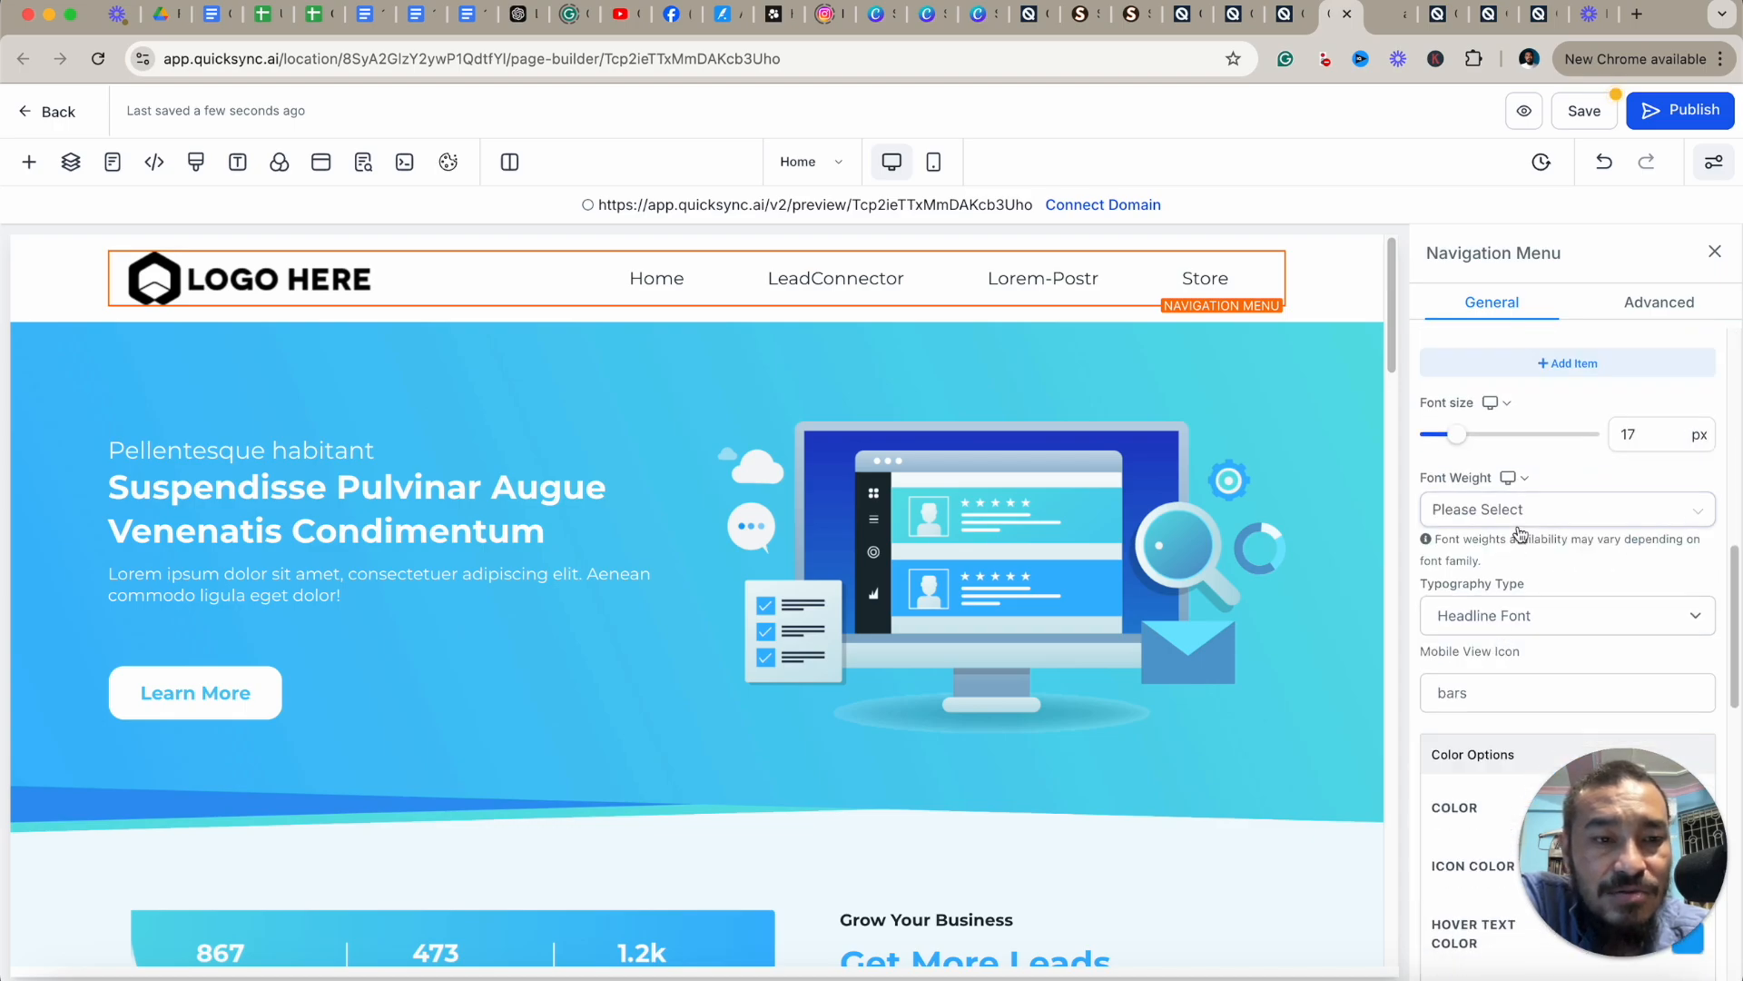
{"action": "scroll", "coordinate": [1526, 540], "scroll_direction": "up", "scroll_amount": 5}
{"action": "left_click", "coordinate": [1695, 639]}
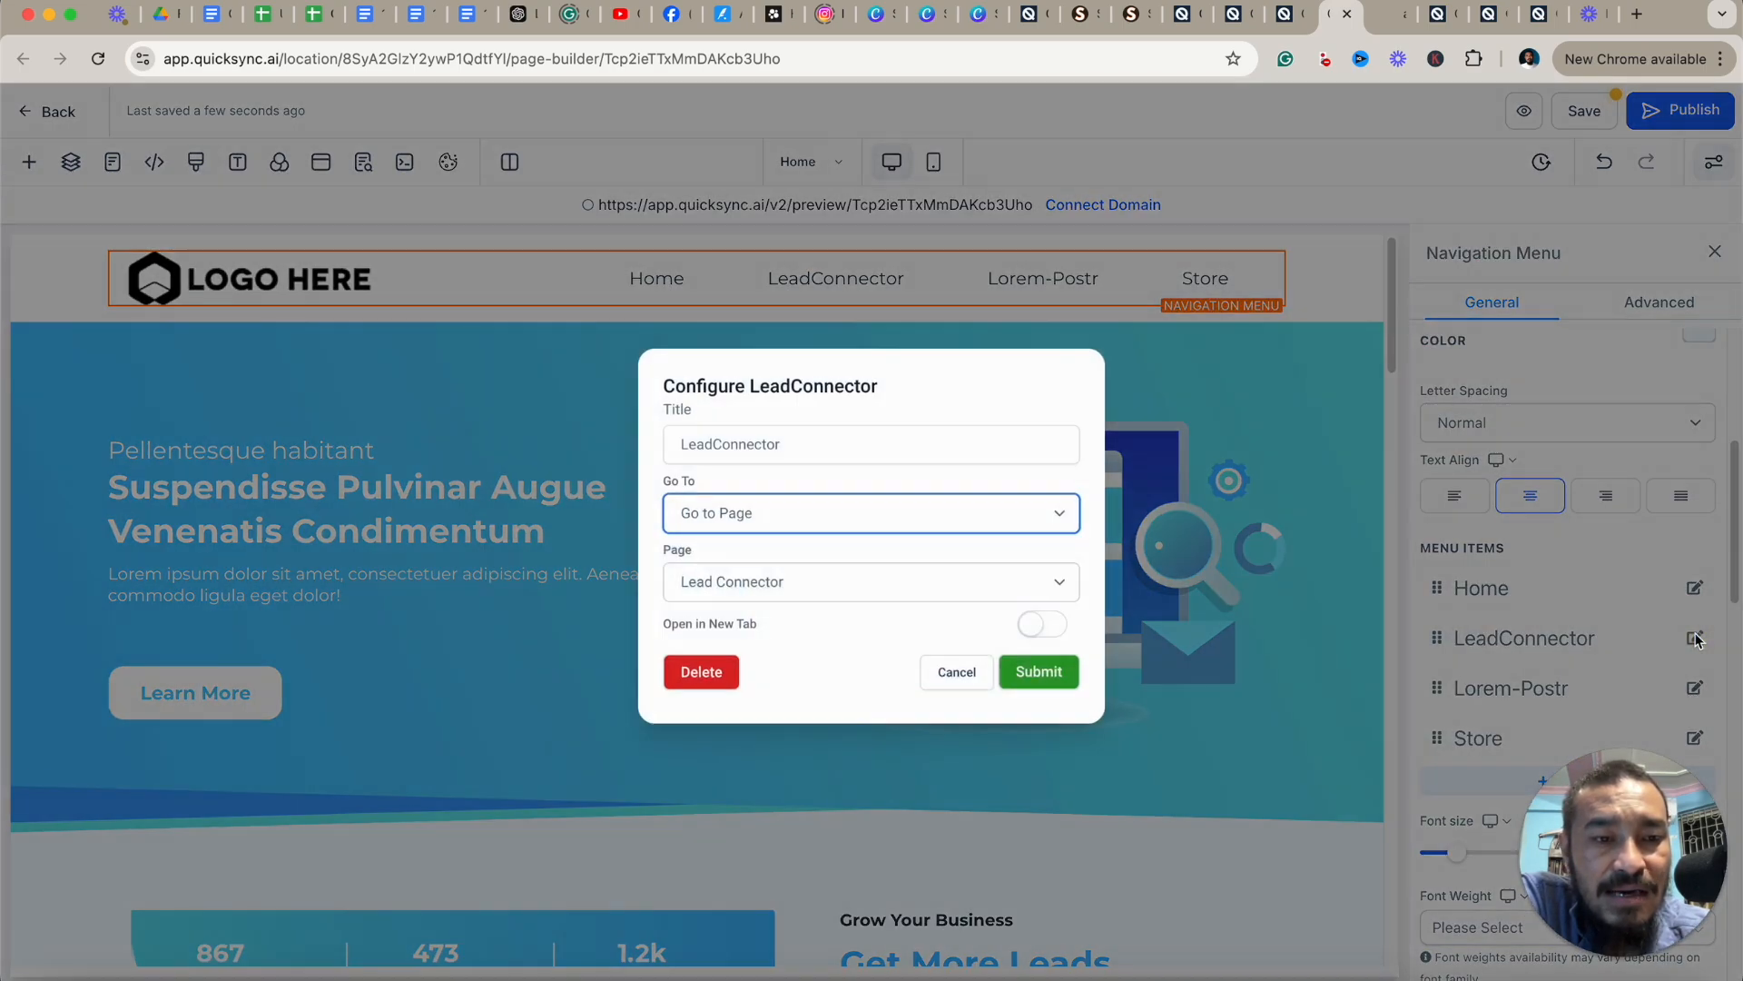
{"action": "left_click", "coordinate": [955, 669]}
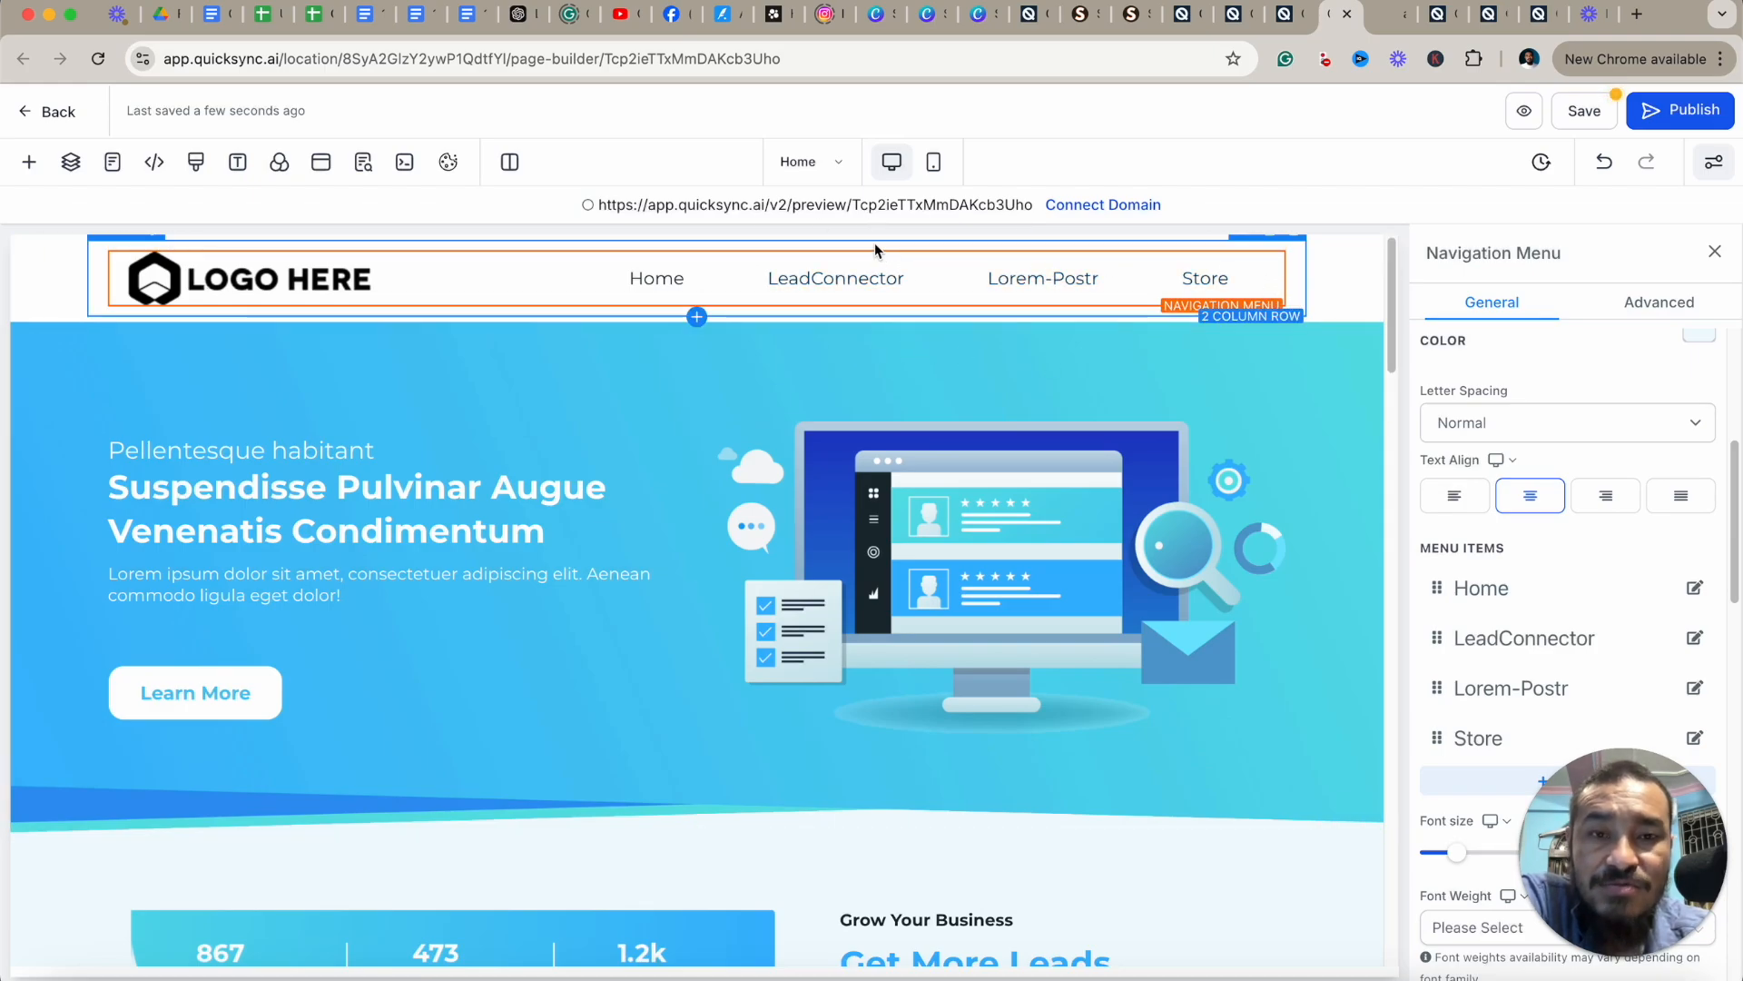
Delete the page header section.
{"action": "left_click", "coordinate": [823, 239]}
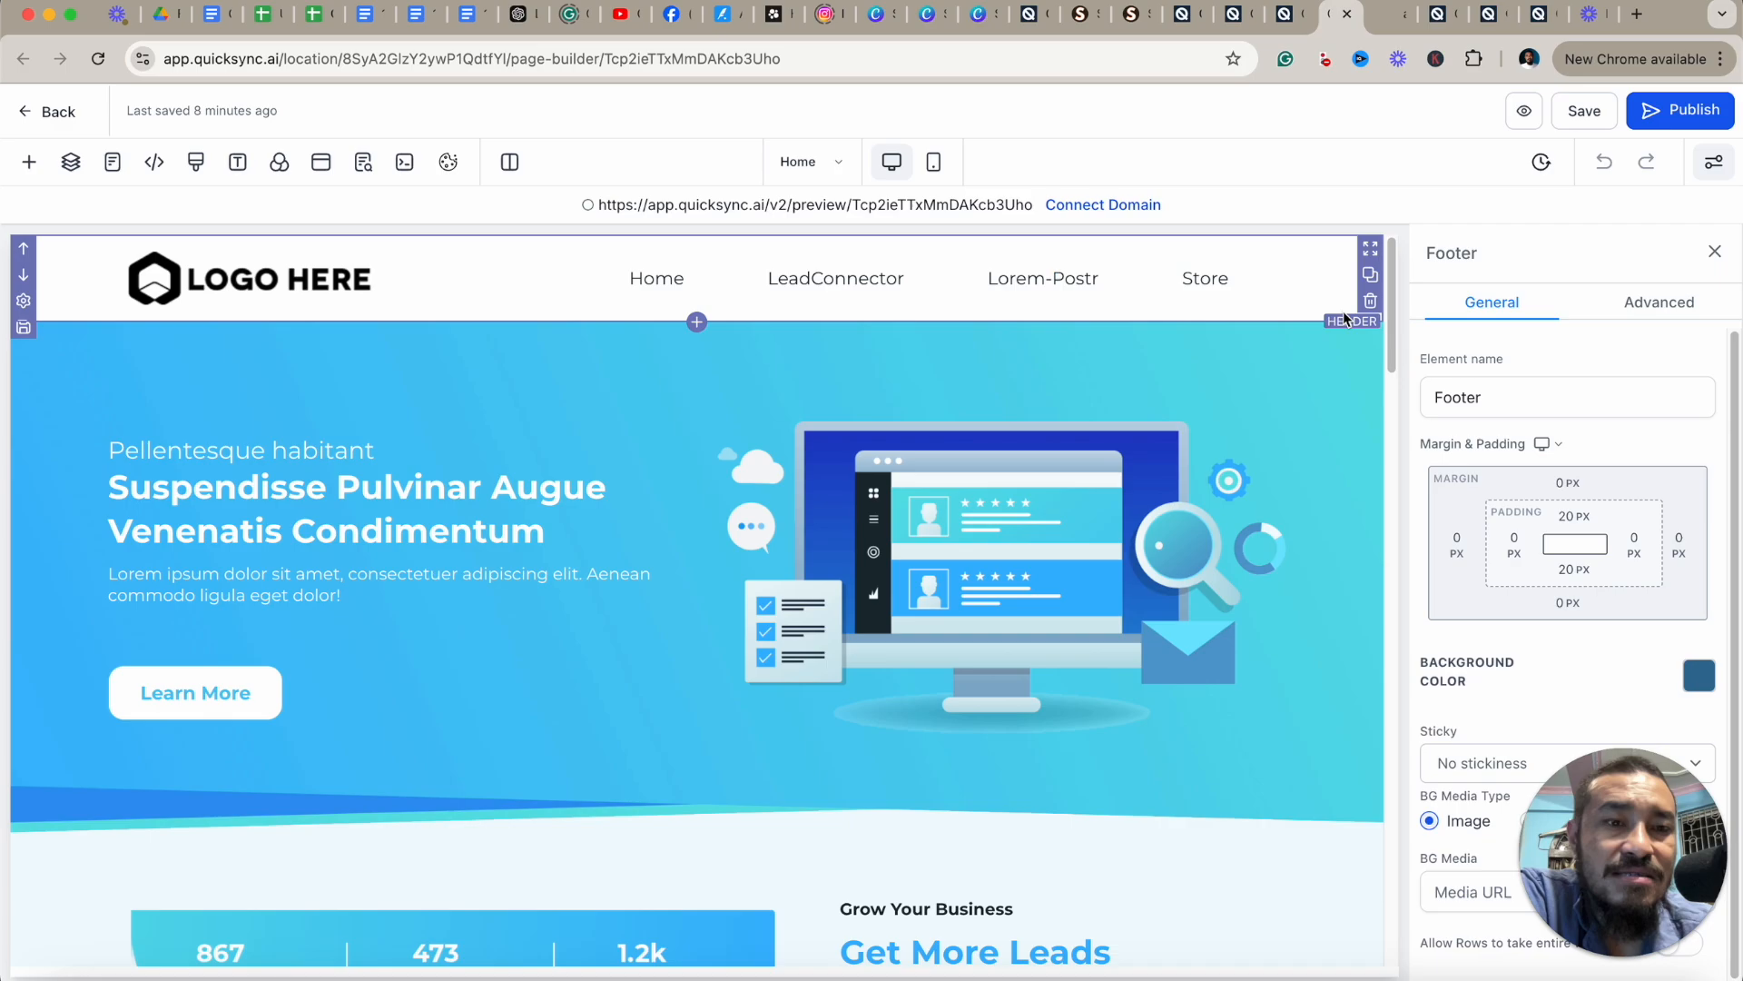
{"action": "left_click", "coordinate": [1372, 305]}
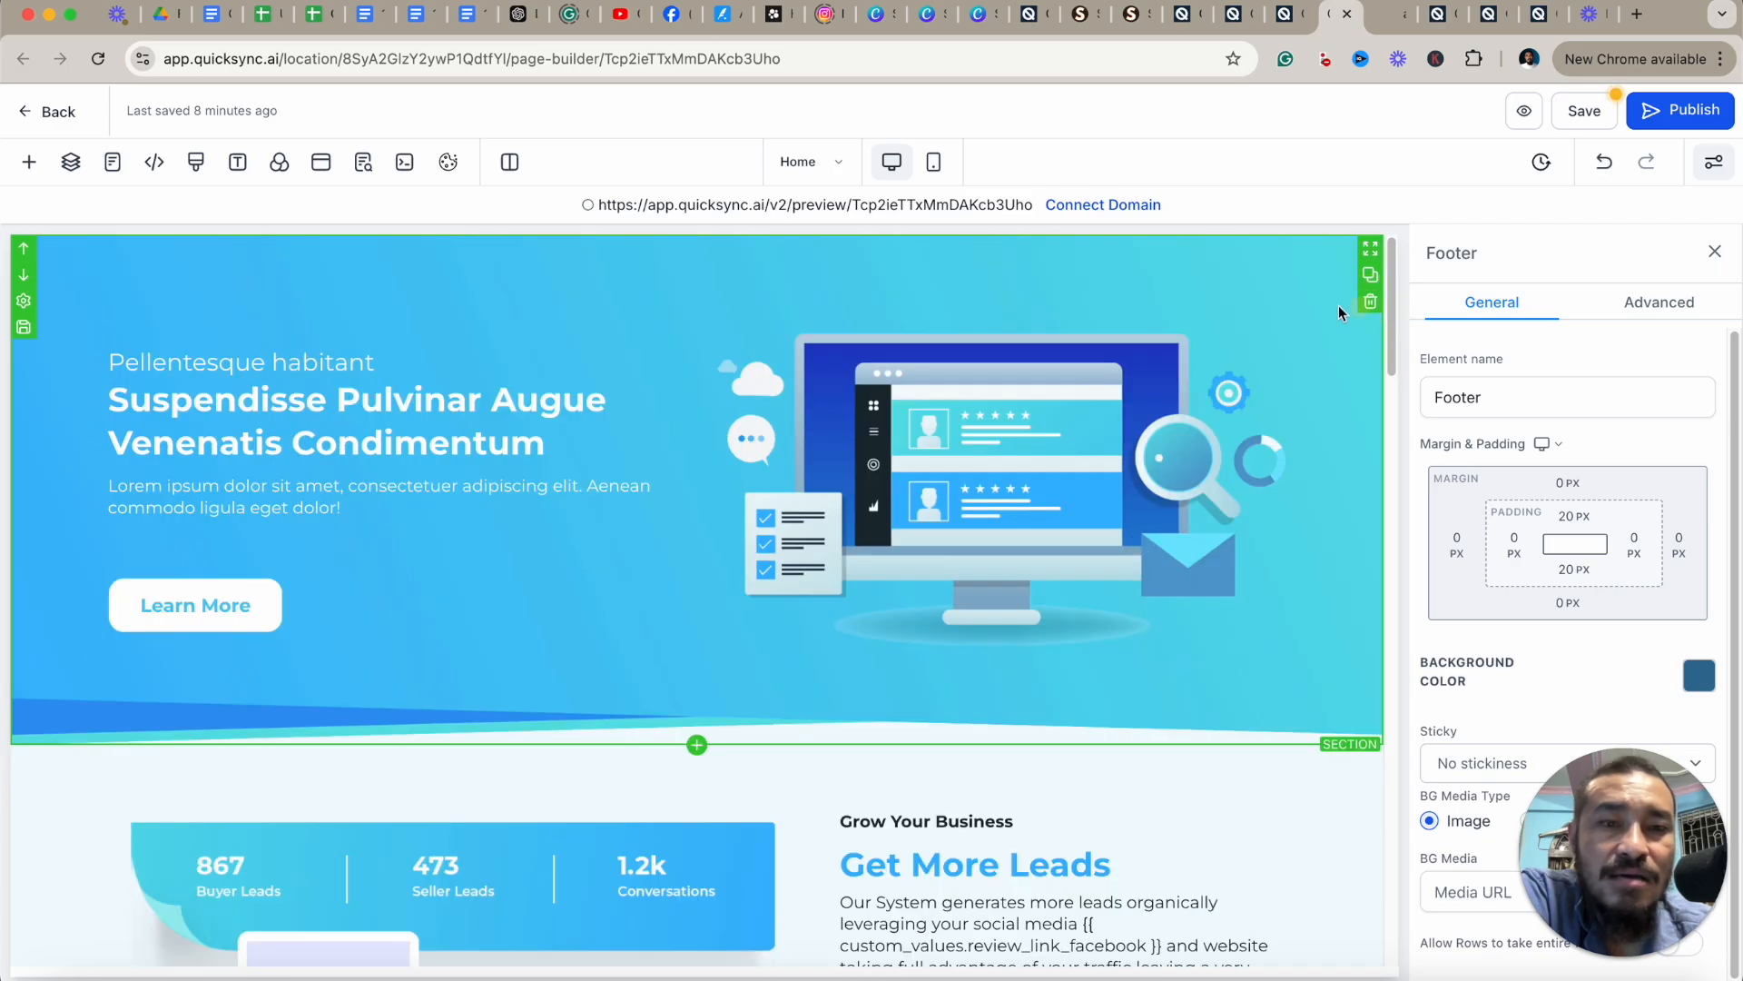
Insert the global Header section at the top of the page from Global Sections.
{"action": "left_click", "coordinate": [30, 160]}
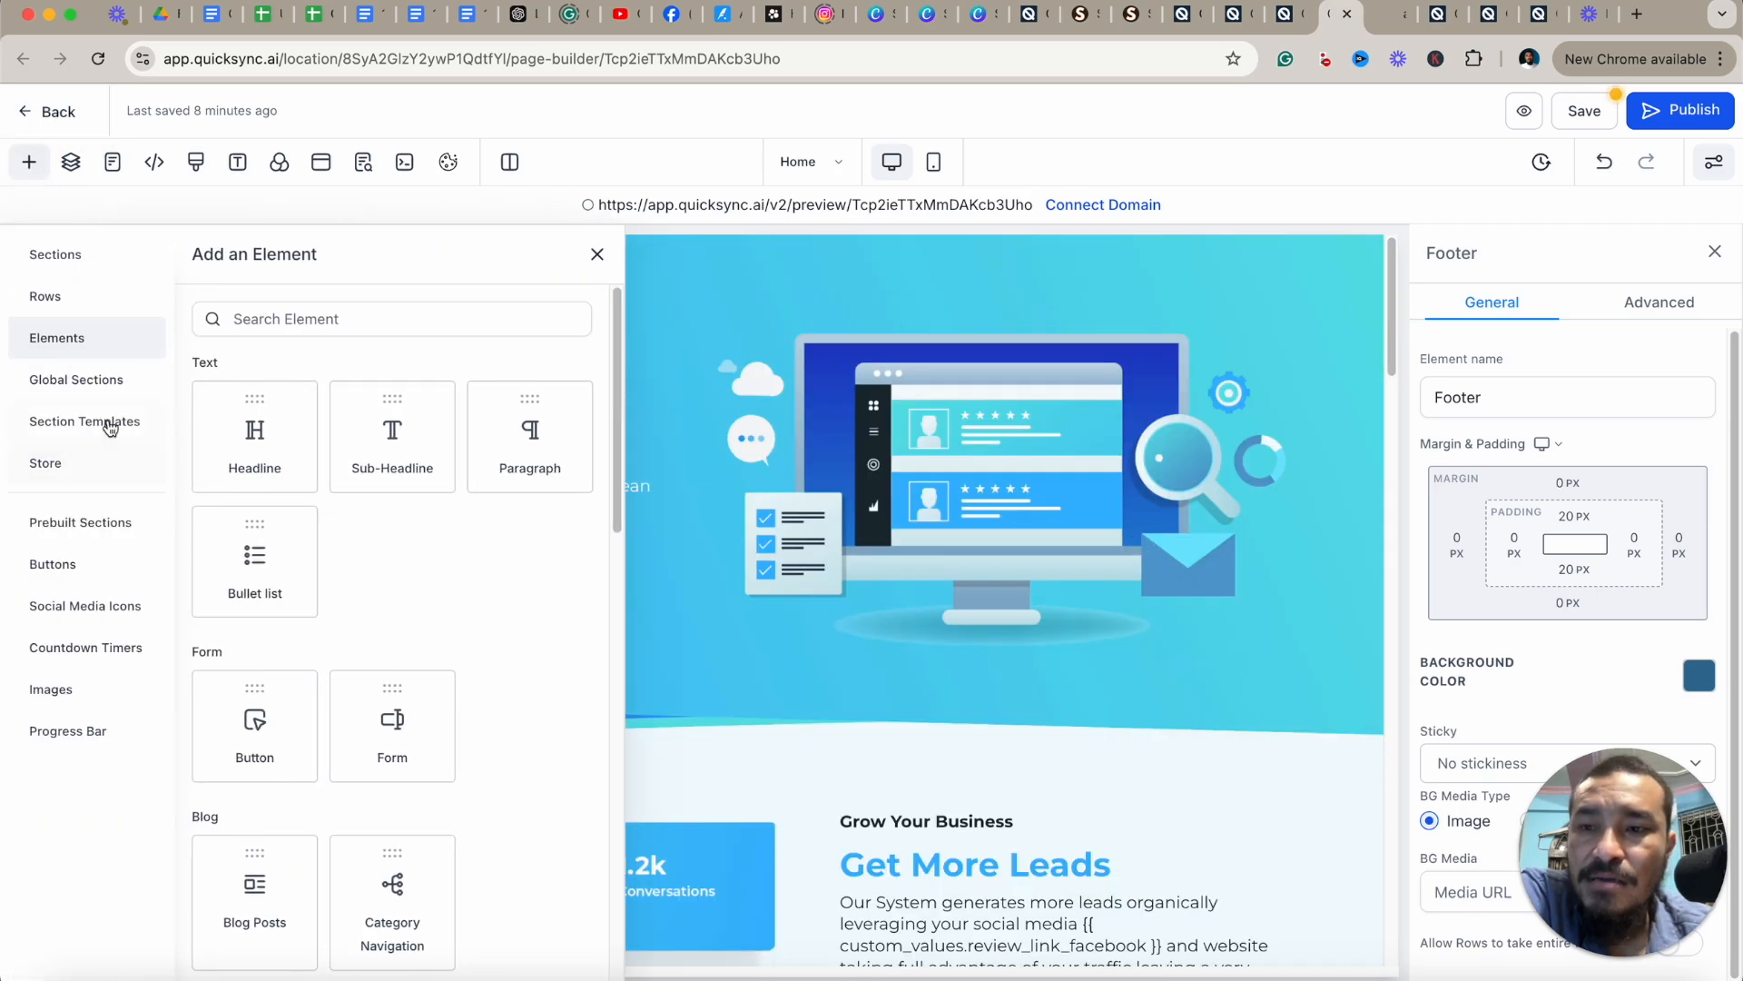
{"action": "left_click", "coordinate": [96, 385]}
{"action": "left_click_drag", "start_coordinate": [276, 494], "coordinate": [992, 285]}
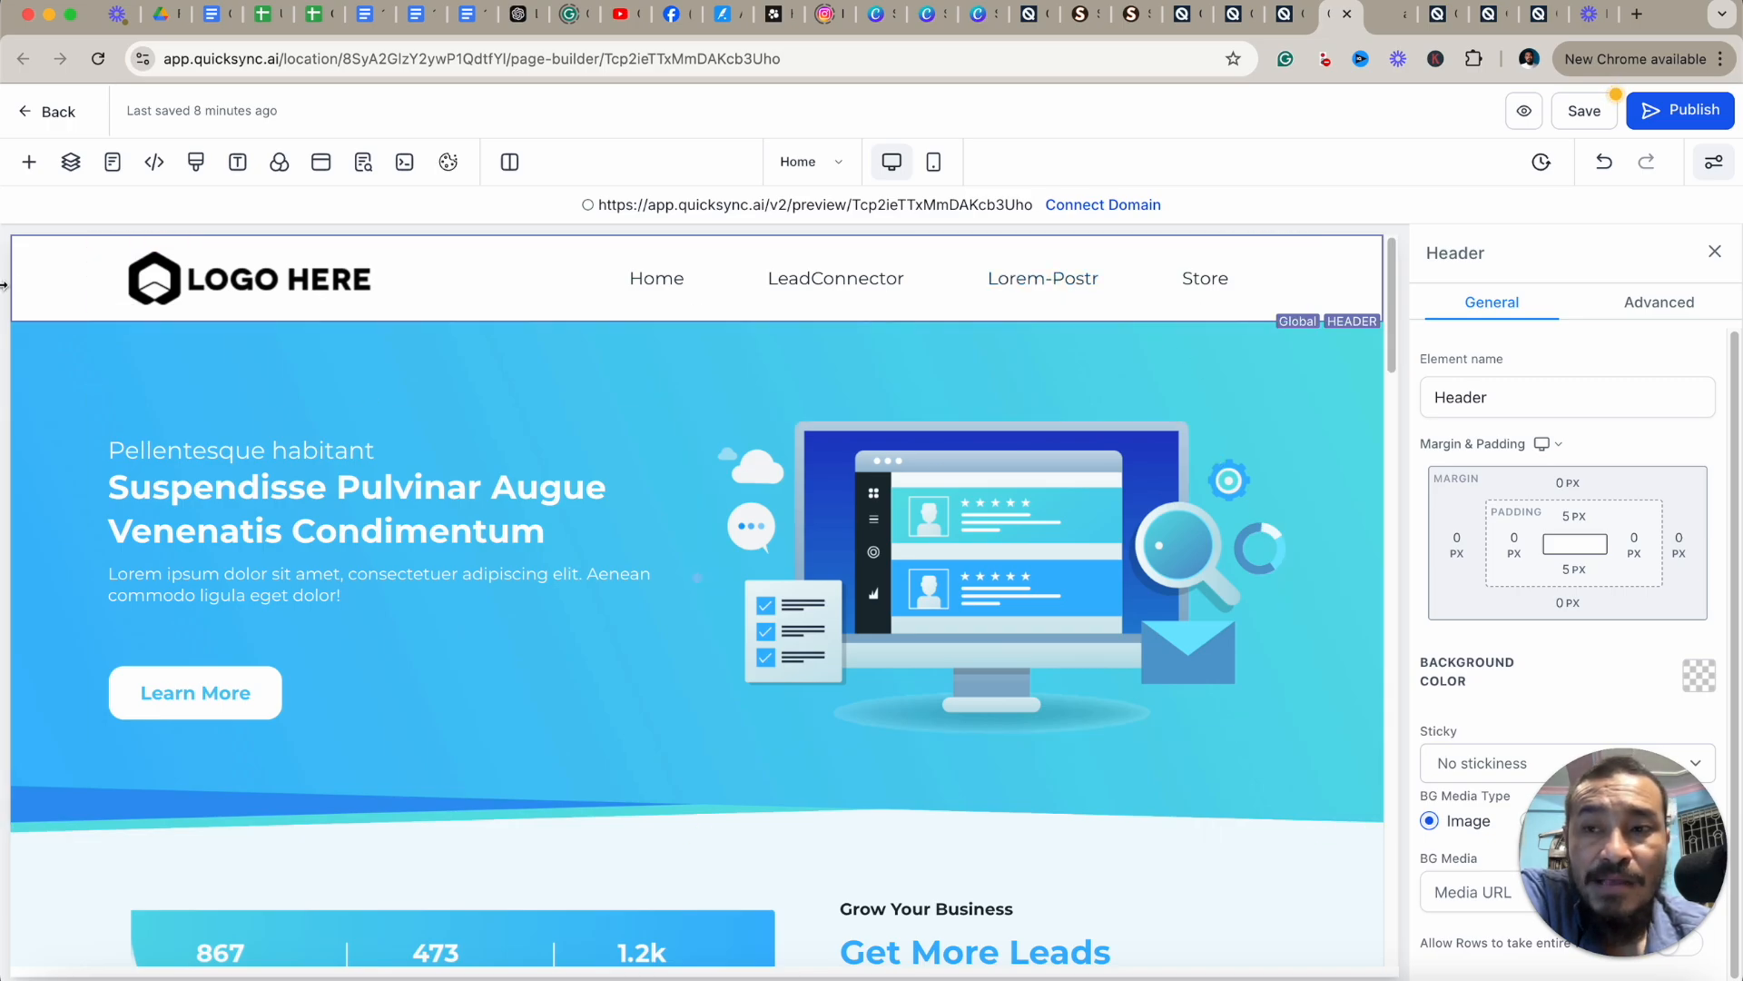
Add the Checkout Pricing Block section template below the 'Grow Your Business' section.
{"action": "left_click", "coordinate": [29, 162]}
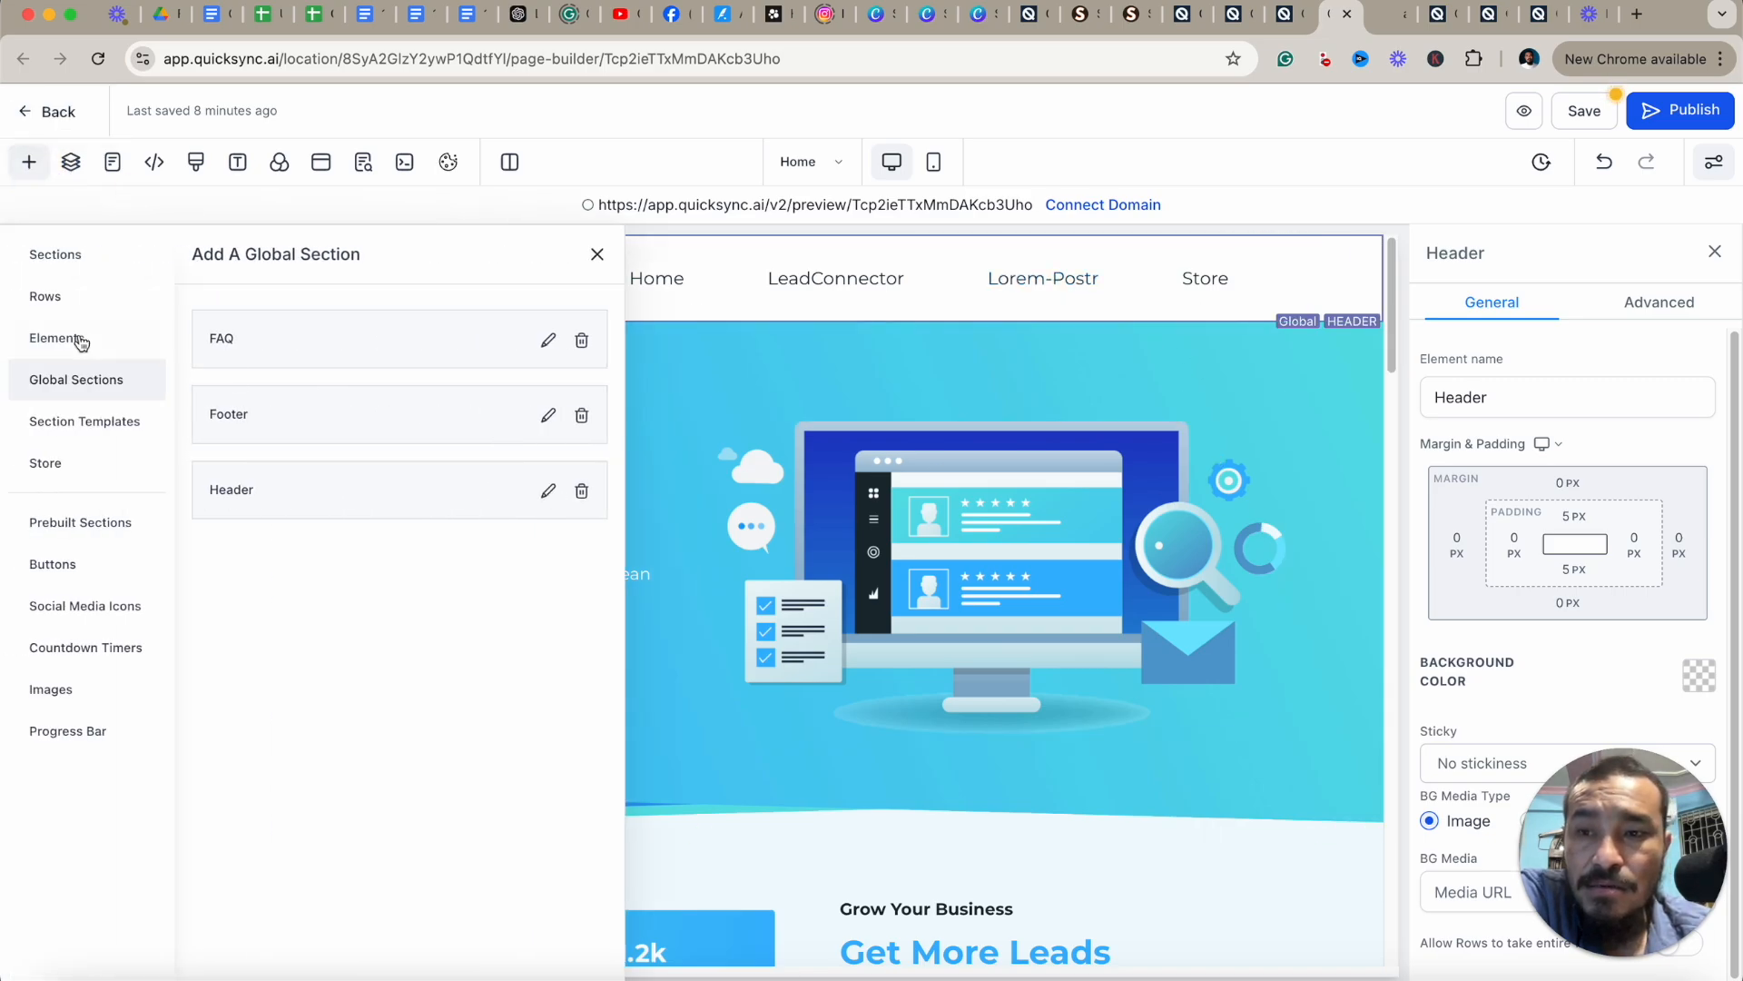
{"action": "left_click", "coordinate": [118, 423]}
{"action": "scroll", "coordinate": [761, 570], "scroll_direction": "down", "scroll_amount": 2}
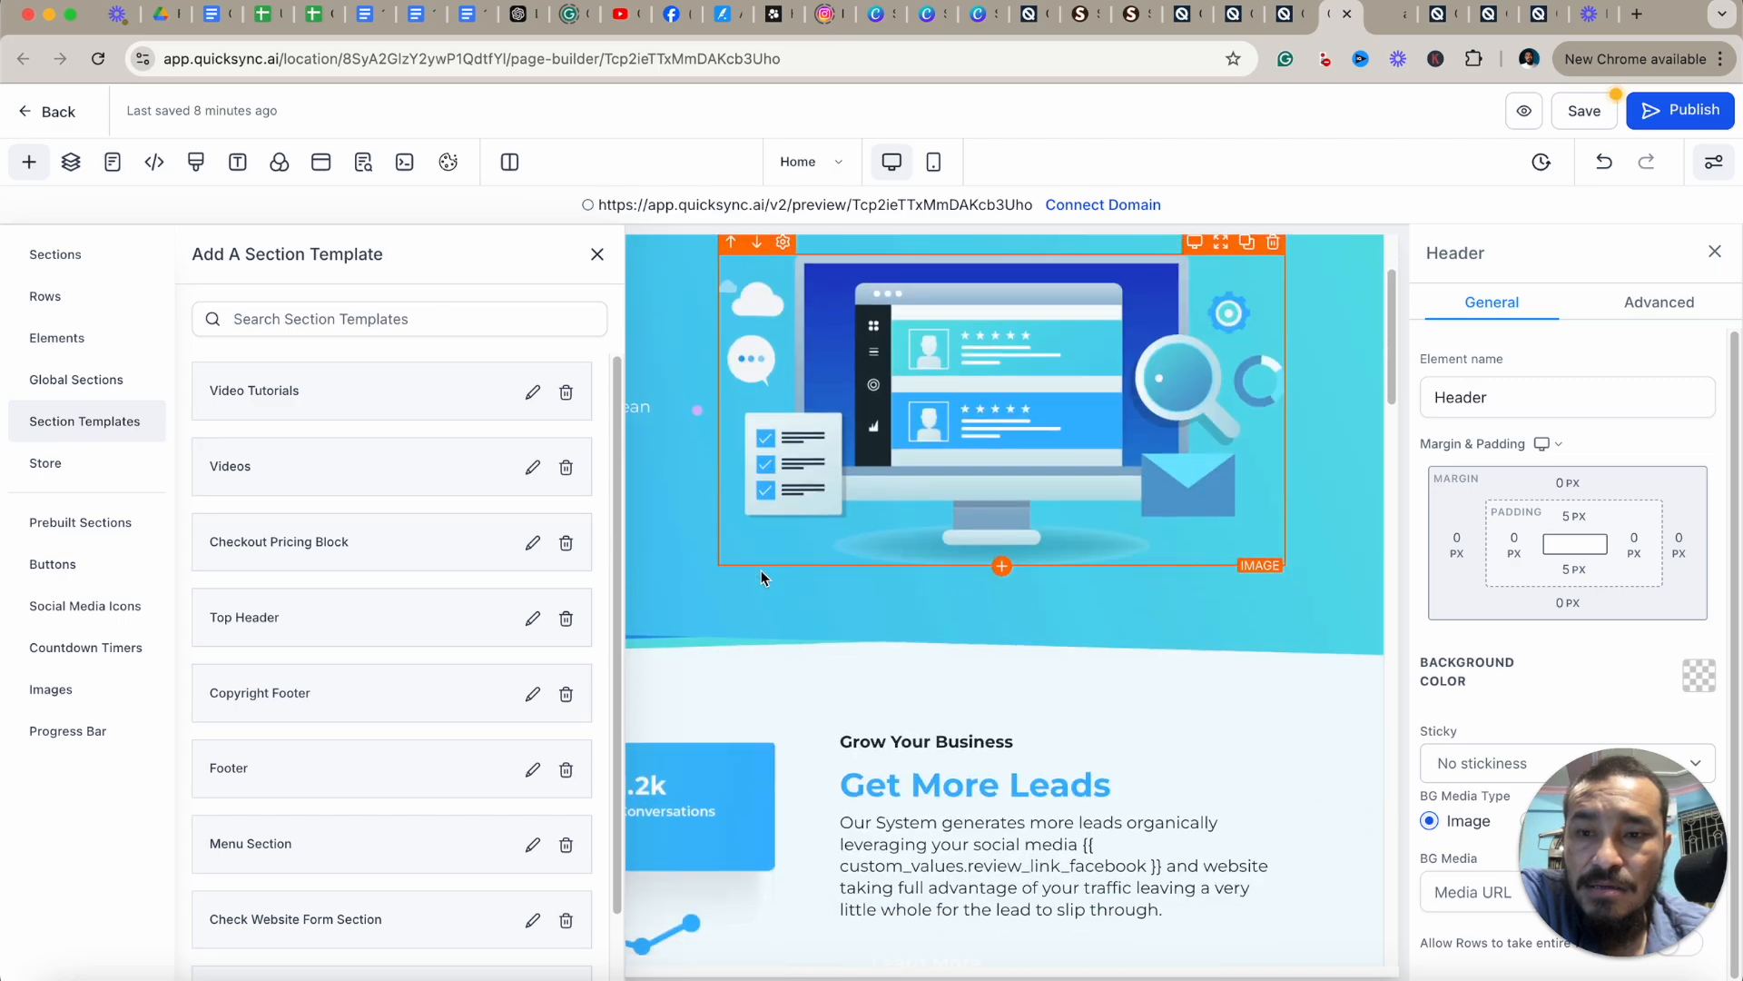
{"action": "scroll", "coordinate": [761, 570], "scroll_direction": "down", "scroll_amount": 3}
{"action": "scroll", "coordinate": [836, 820], "scroll_direction": "down", "scroll_amount": 2}
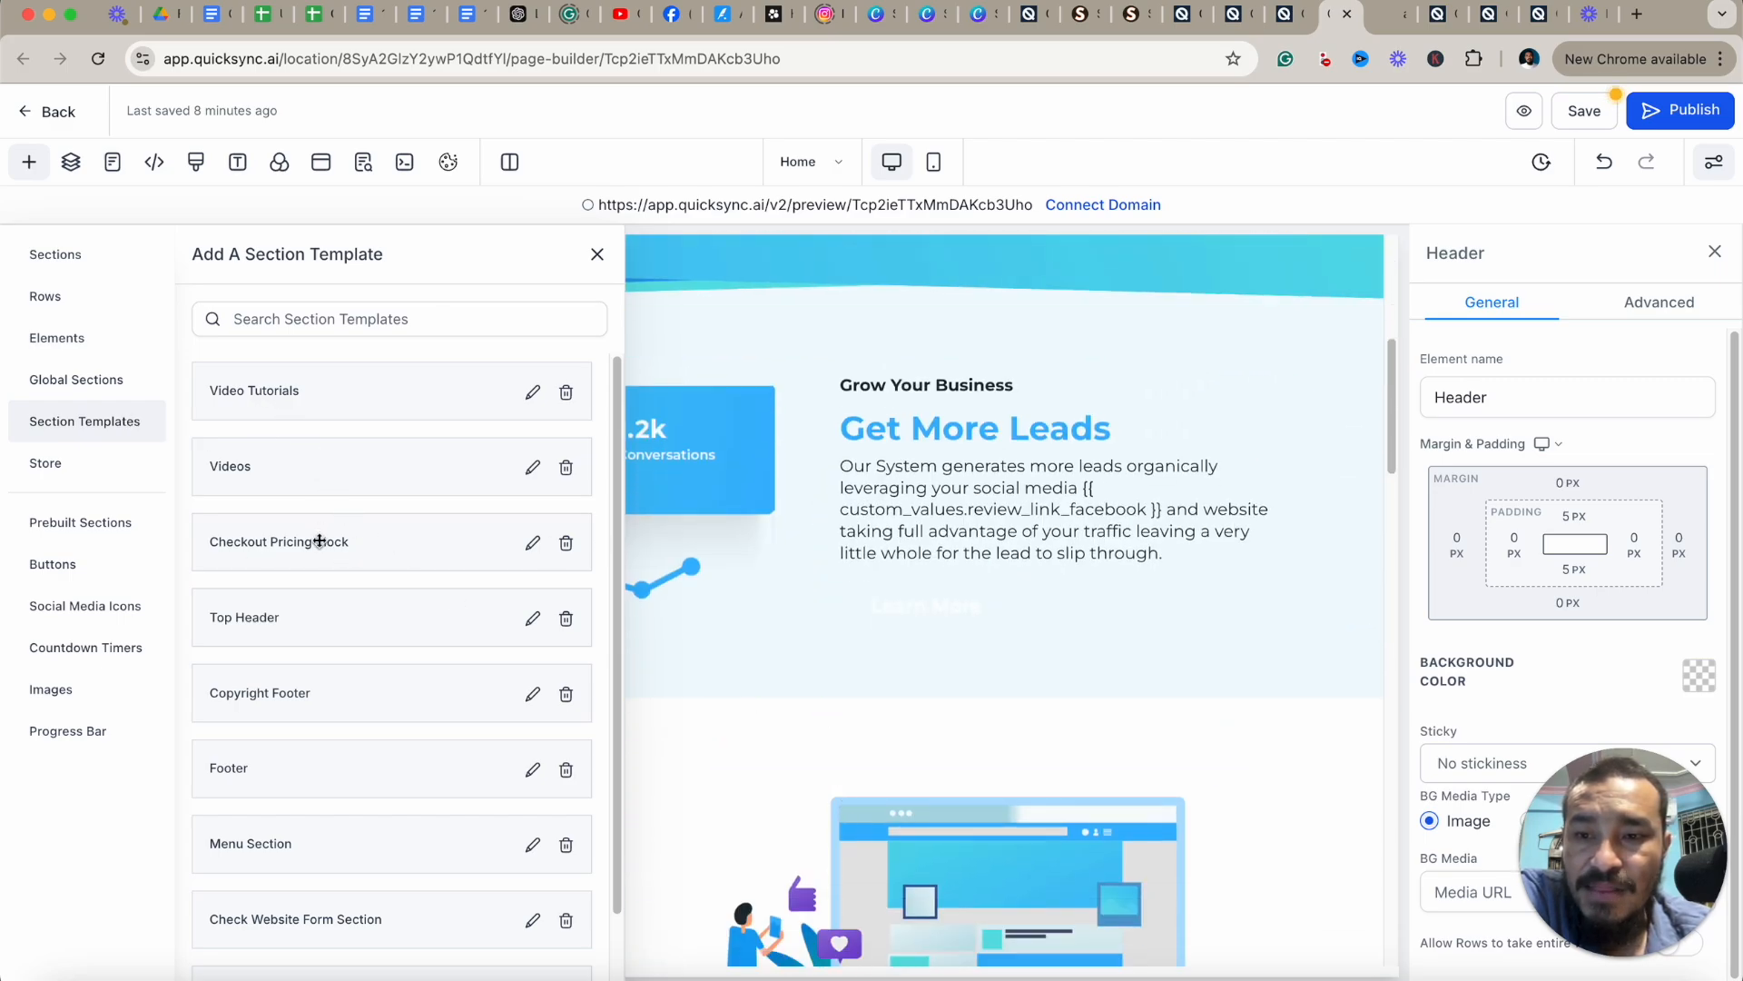
{"action": "left_click_drag", "start_coordinate": [319, 541], "coordinate": [908, 723]}
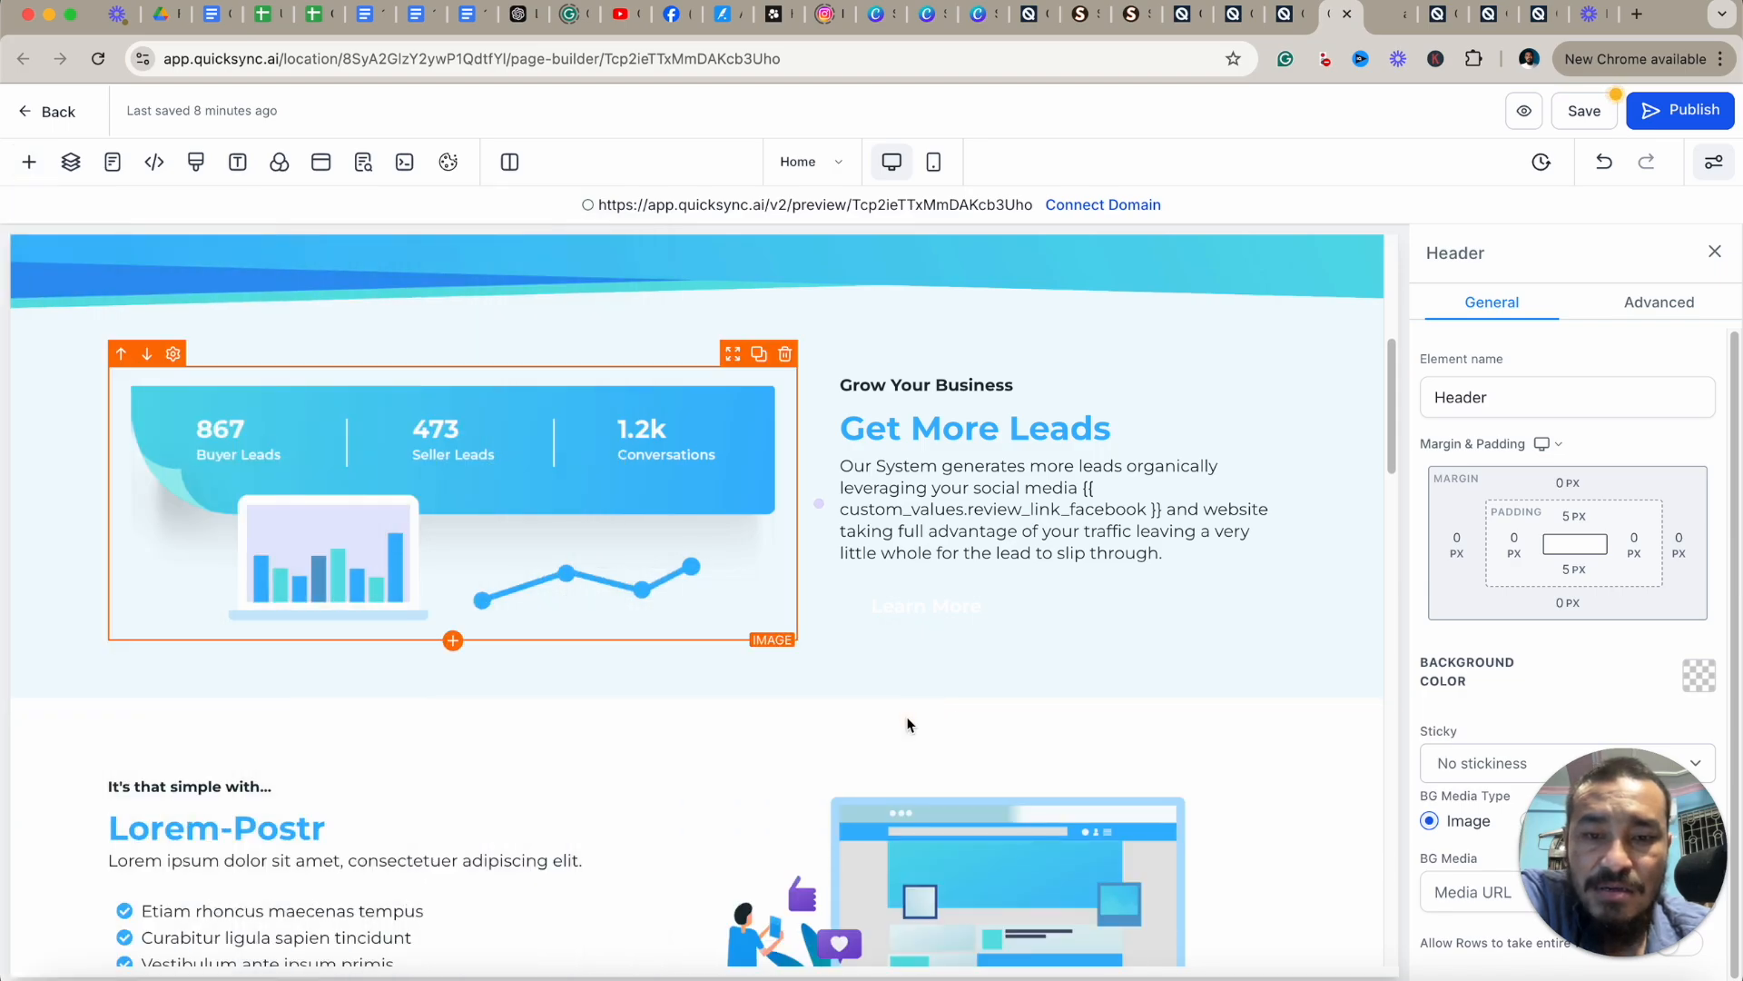
Delete the added checkout pricing section from the page.
{"action": "scroll", "coordinate": [917, 722], "scroll_direction": "down", "scroll_amount": 5}
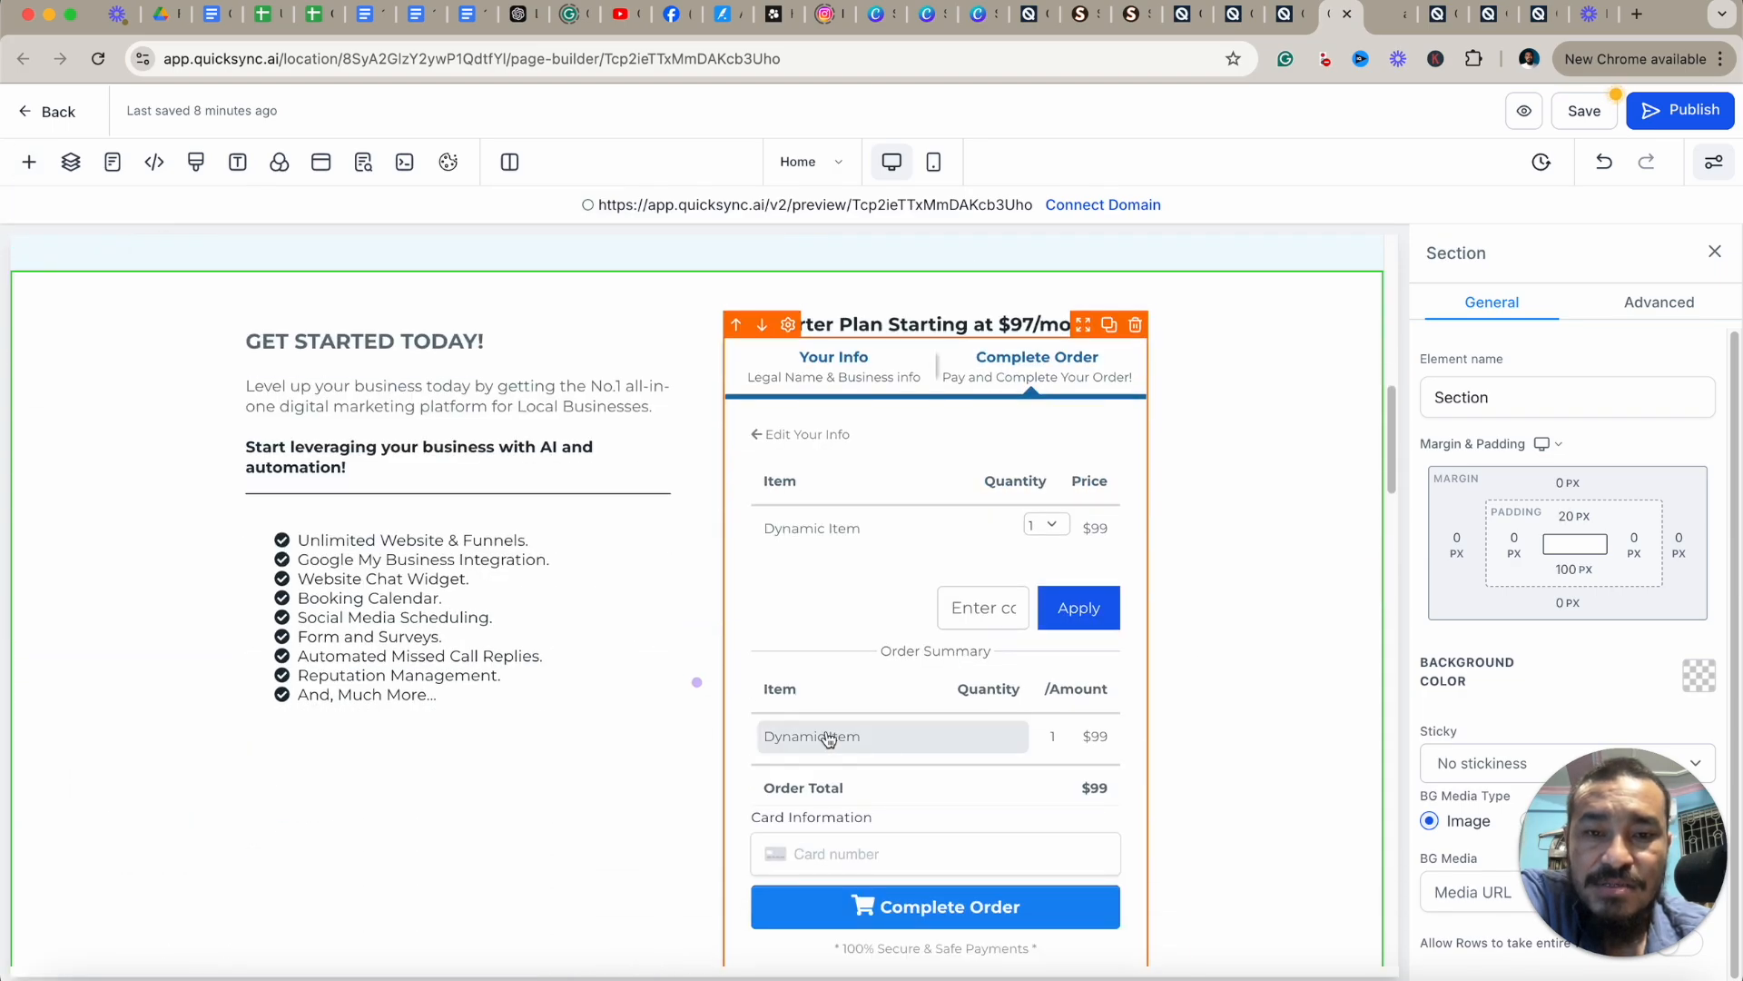
{"action": "scroll", "coordinate": [828, 739], "scroll_direction": "down", "scroll_amount": 4}
{"action": "scroll", "coordinate": [1255, 667], "scroll_direction": "up", "scroll_amount": 5}
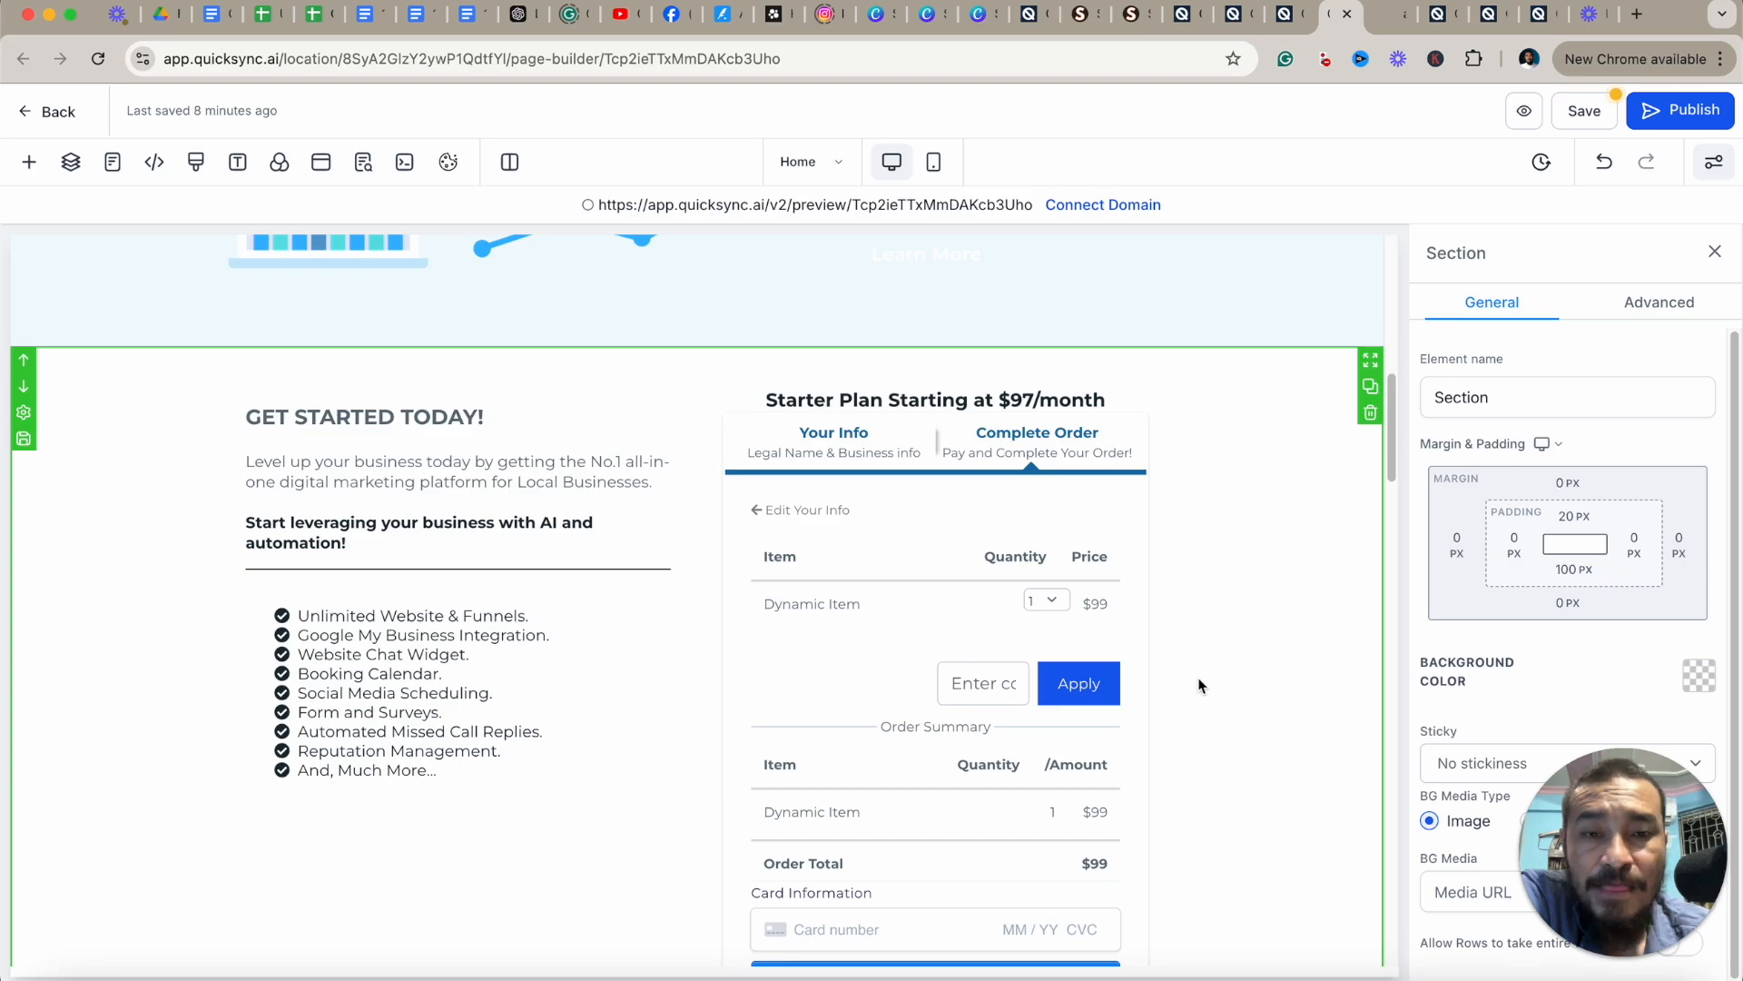
{"action": "scroll", "coordinate": [1199, 672], "scroll_direction": "up", "scroll_amount": 12}
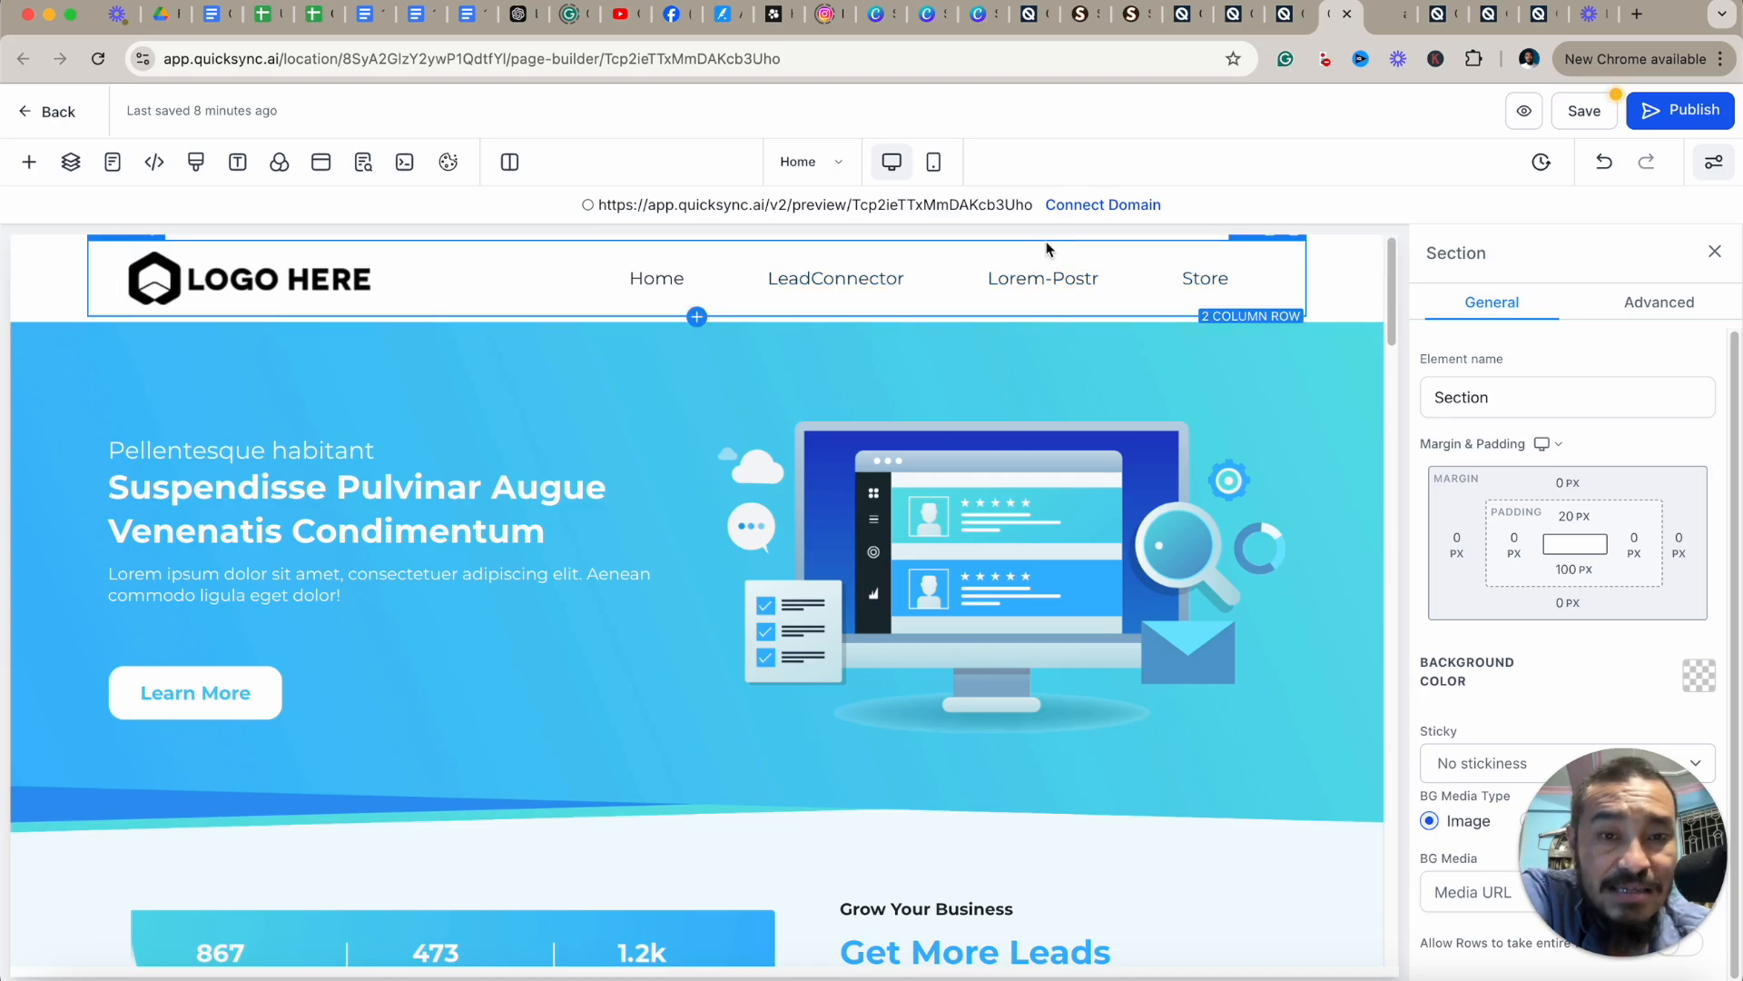
{"action": "scroll", "coordinate": [1140, 607], "scroll_direction": "down", "scroll_amount": 5}
{"action": "scroll", "coordinate": [1141, 607], "scroll_direction": "down", "scroll_amount": 5}
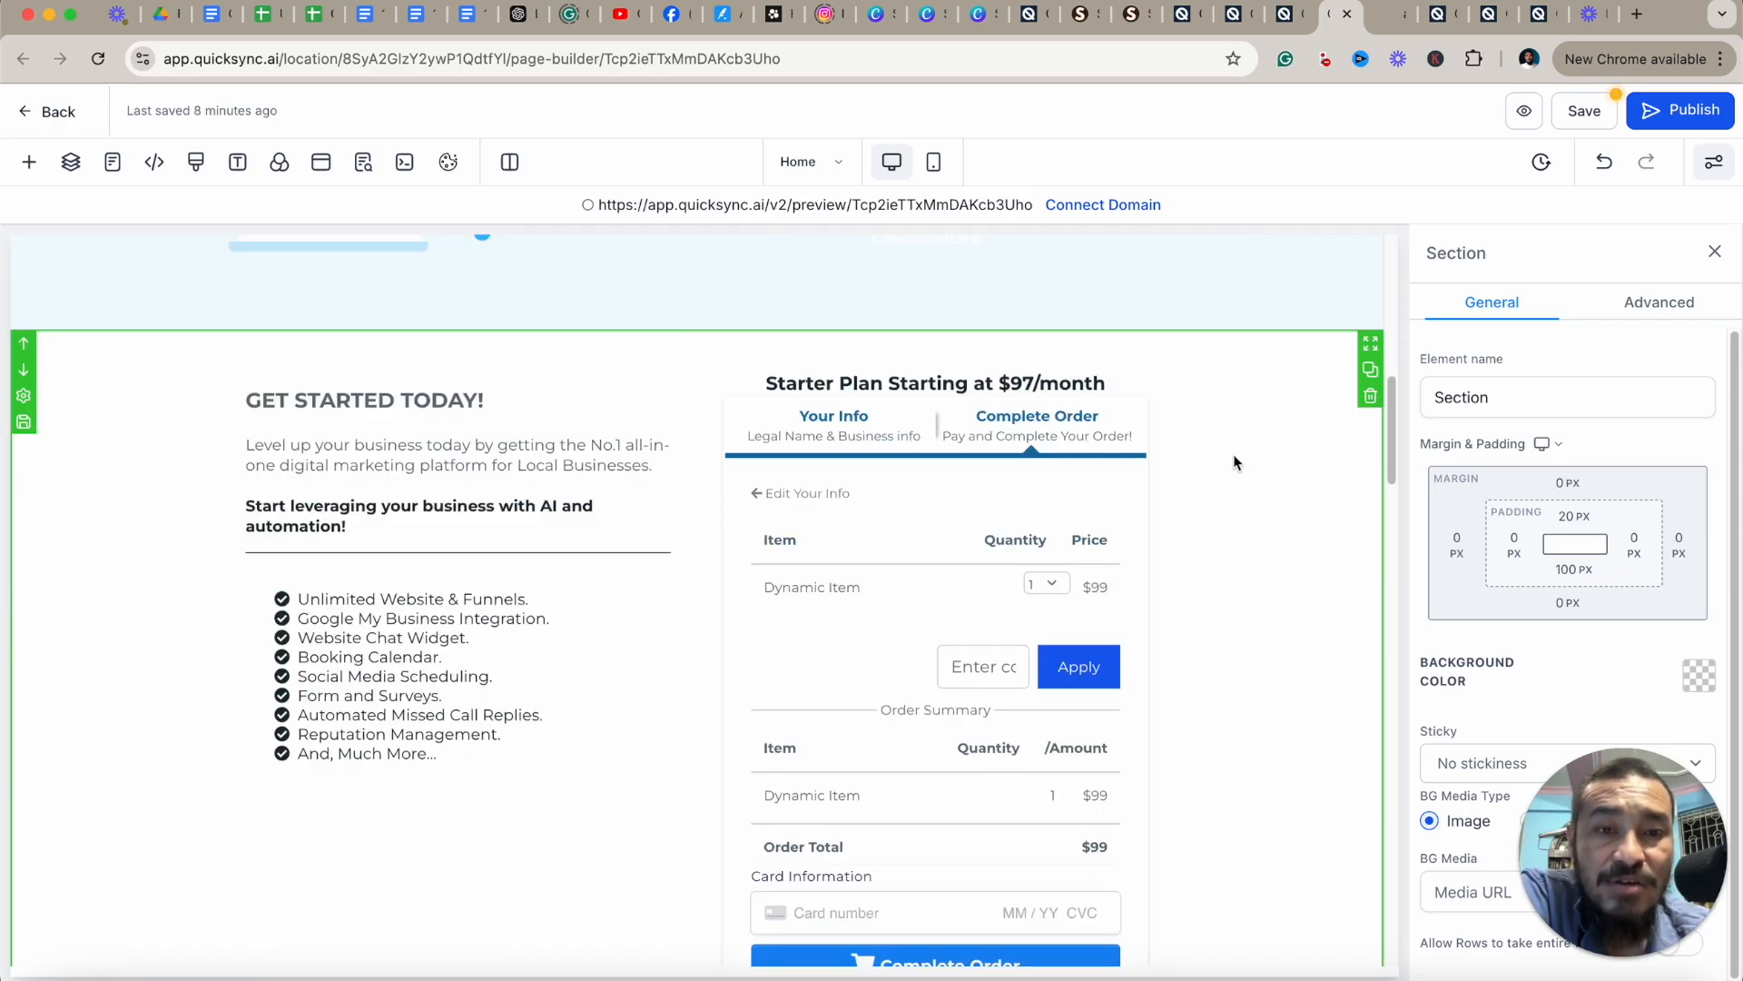
{"action": "left_click", "coordinate": [1371, 398]}
{"action": "scroll", "coordinate": [1256, 454], "scroll_direction": "up", "scroll_amount": 10}
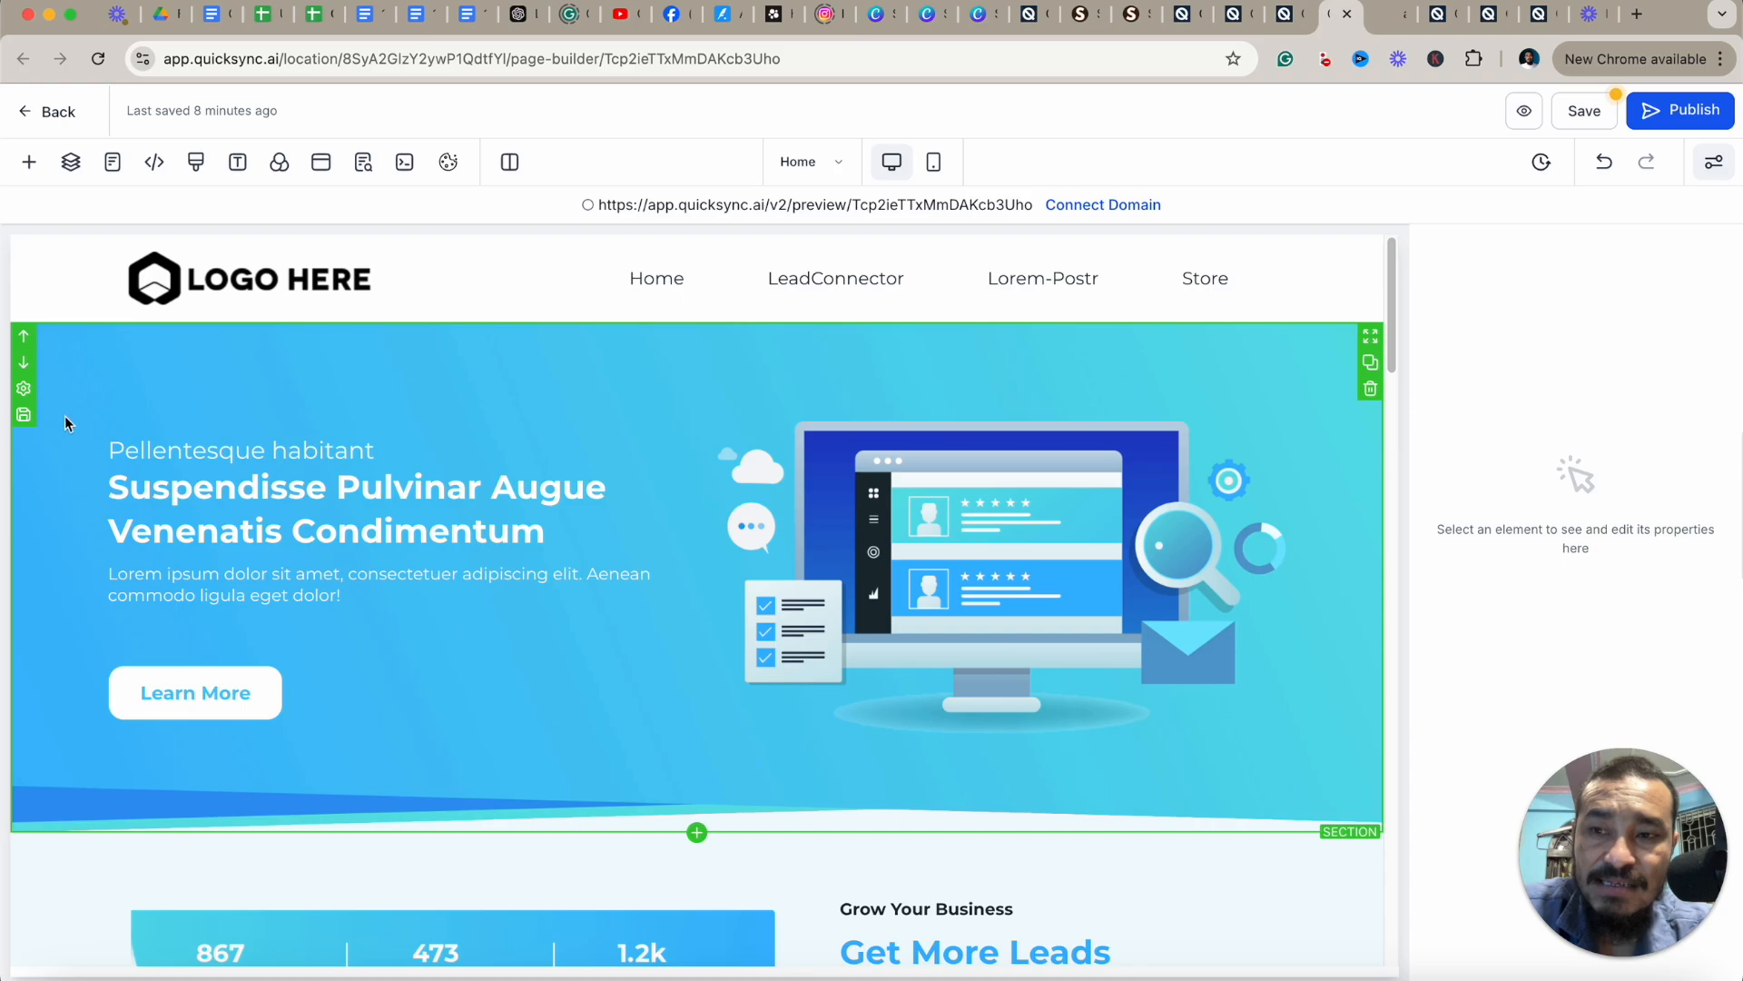
{"action": "left_click", "coordinate": [24, 416]}
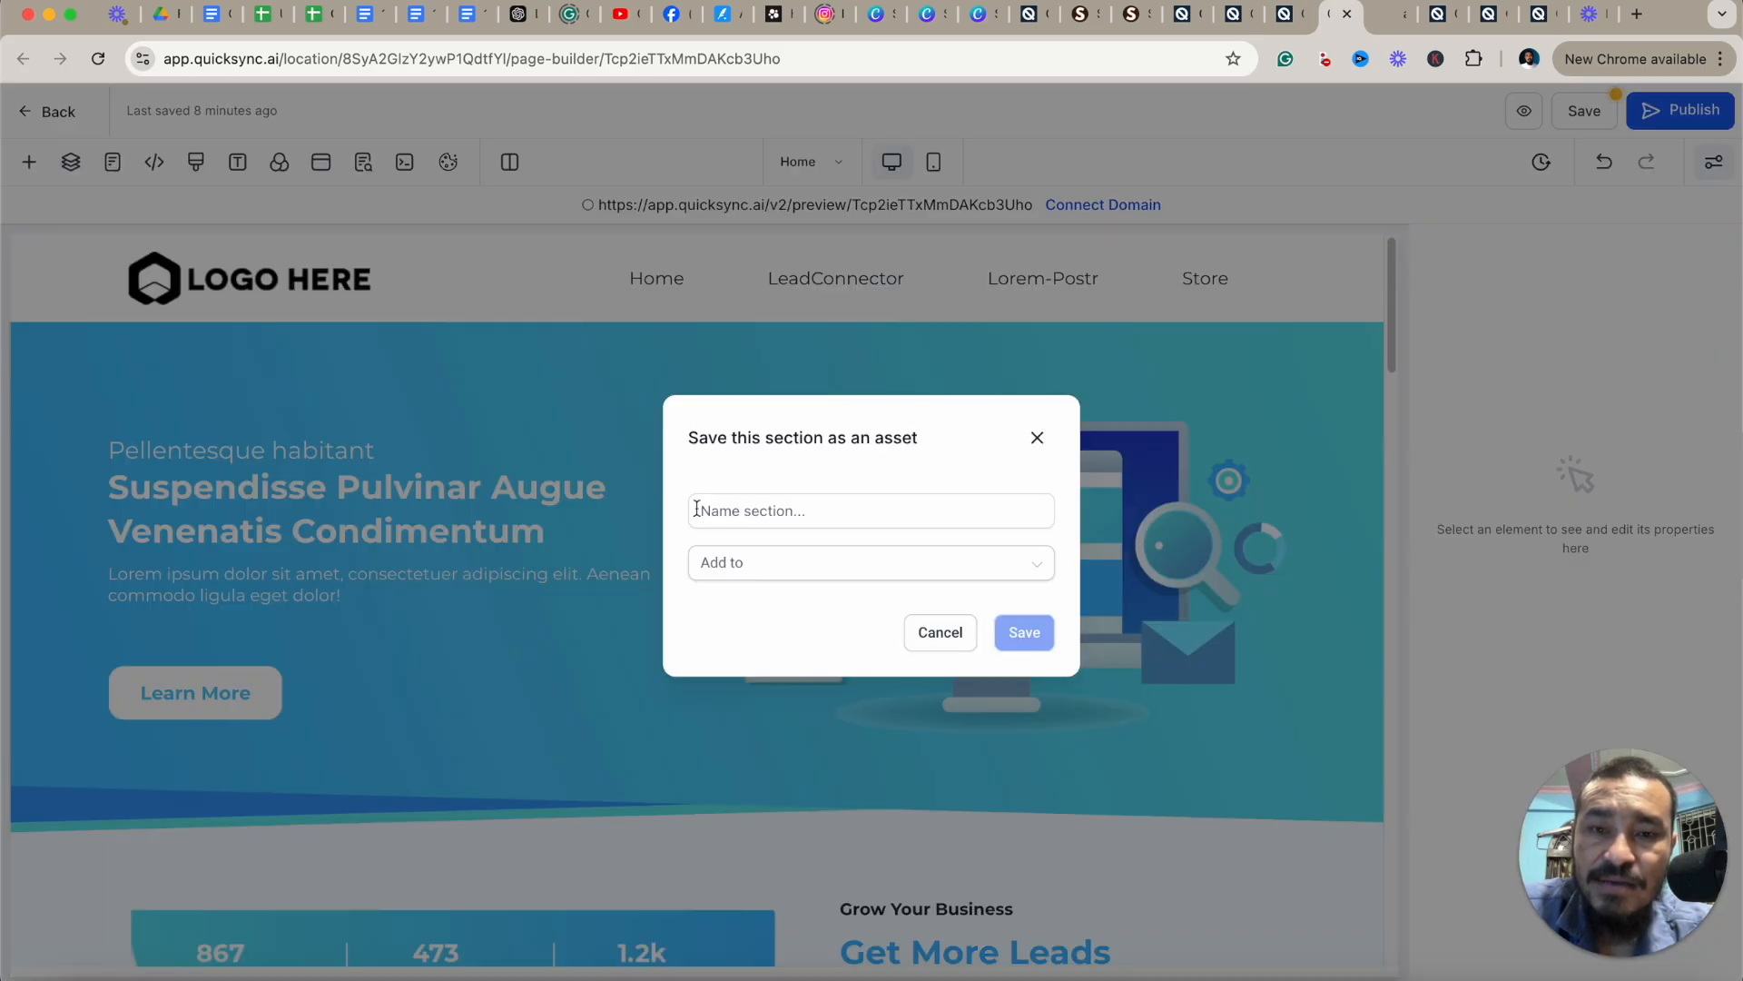
{"action": "left_click", "coordinate": [746, 511]}
{"action": "type", "text": "hshsh"}
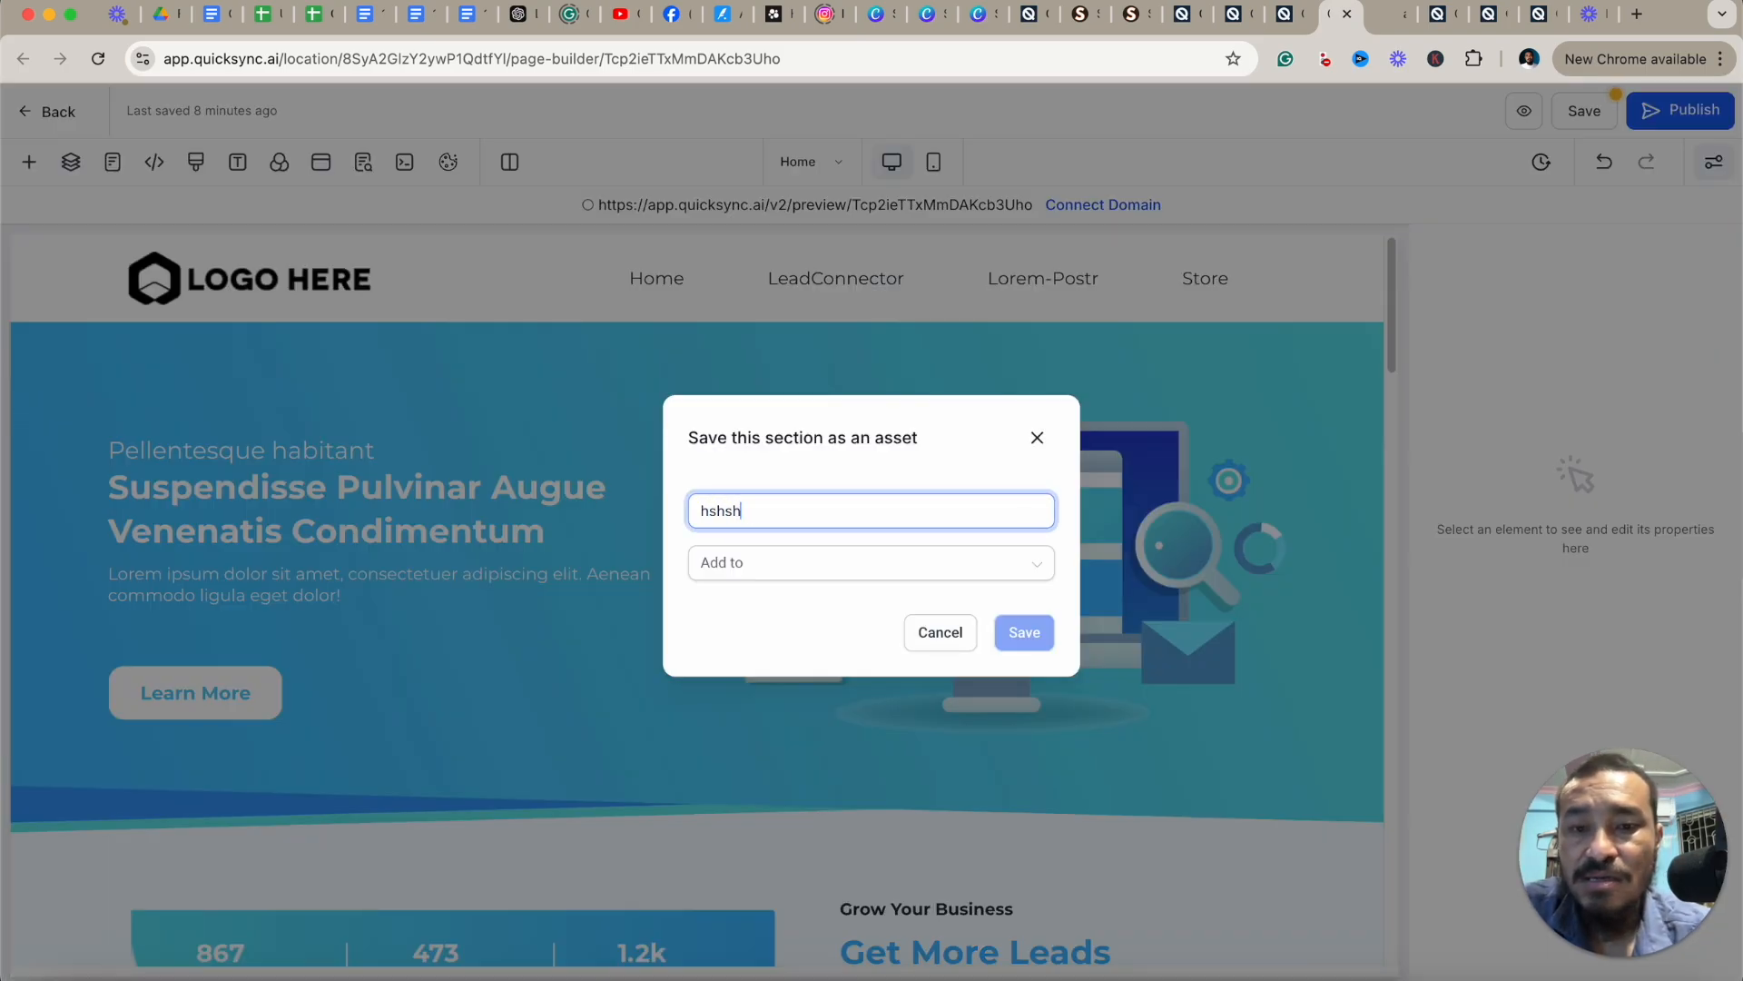
{"action": "left_click", "coordinate": [794, 570]}
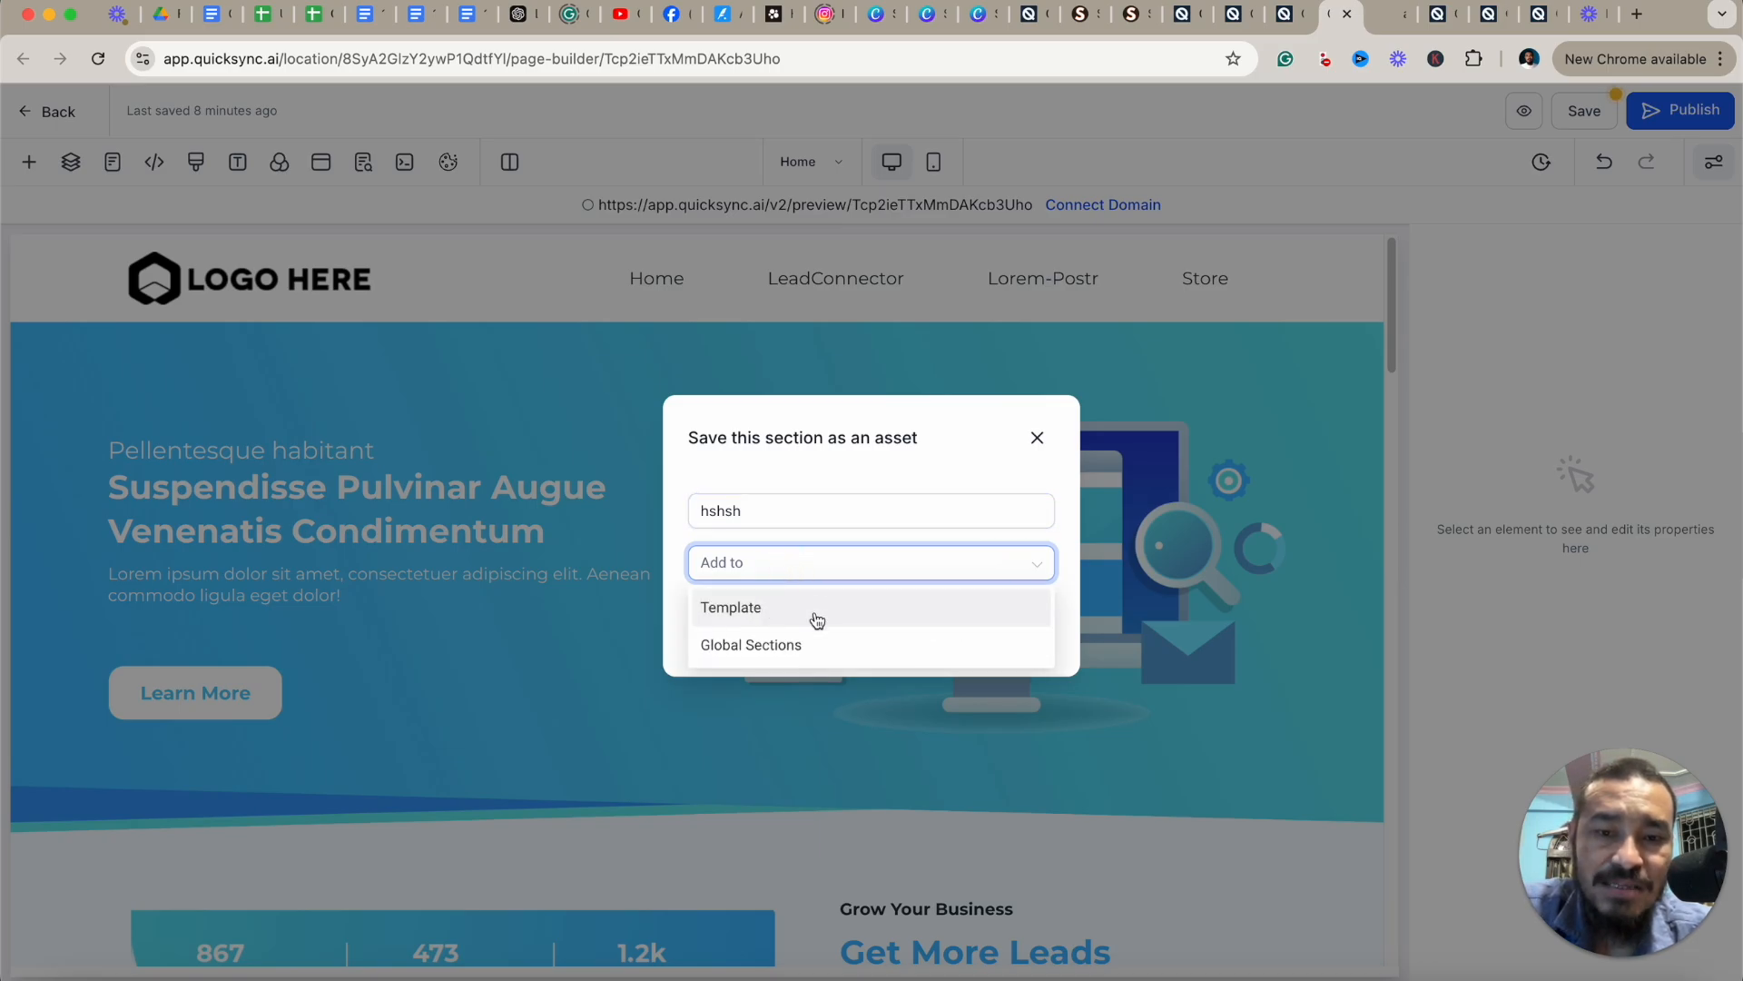
{"action": "left_click", "coordinate": [1037, 439]}
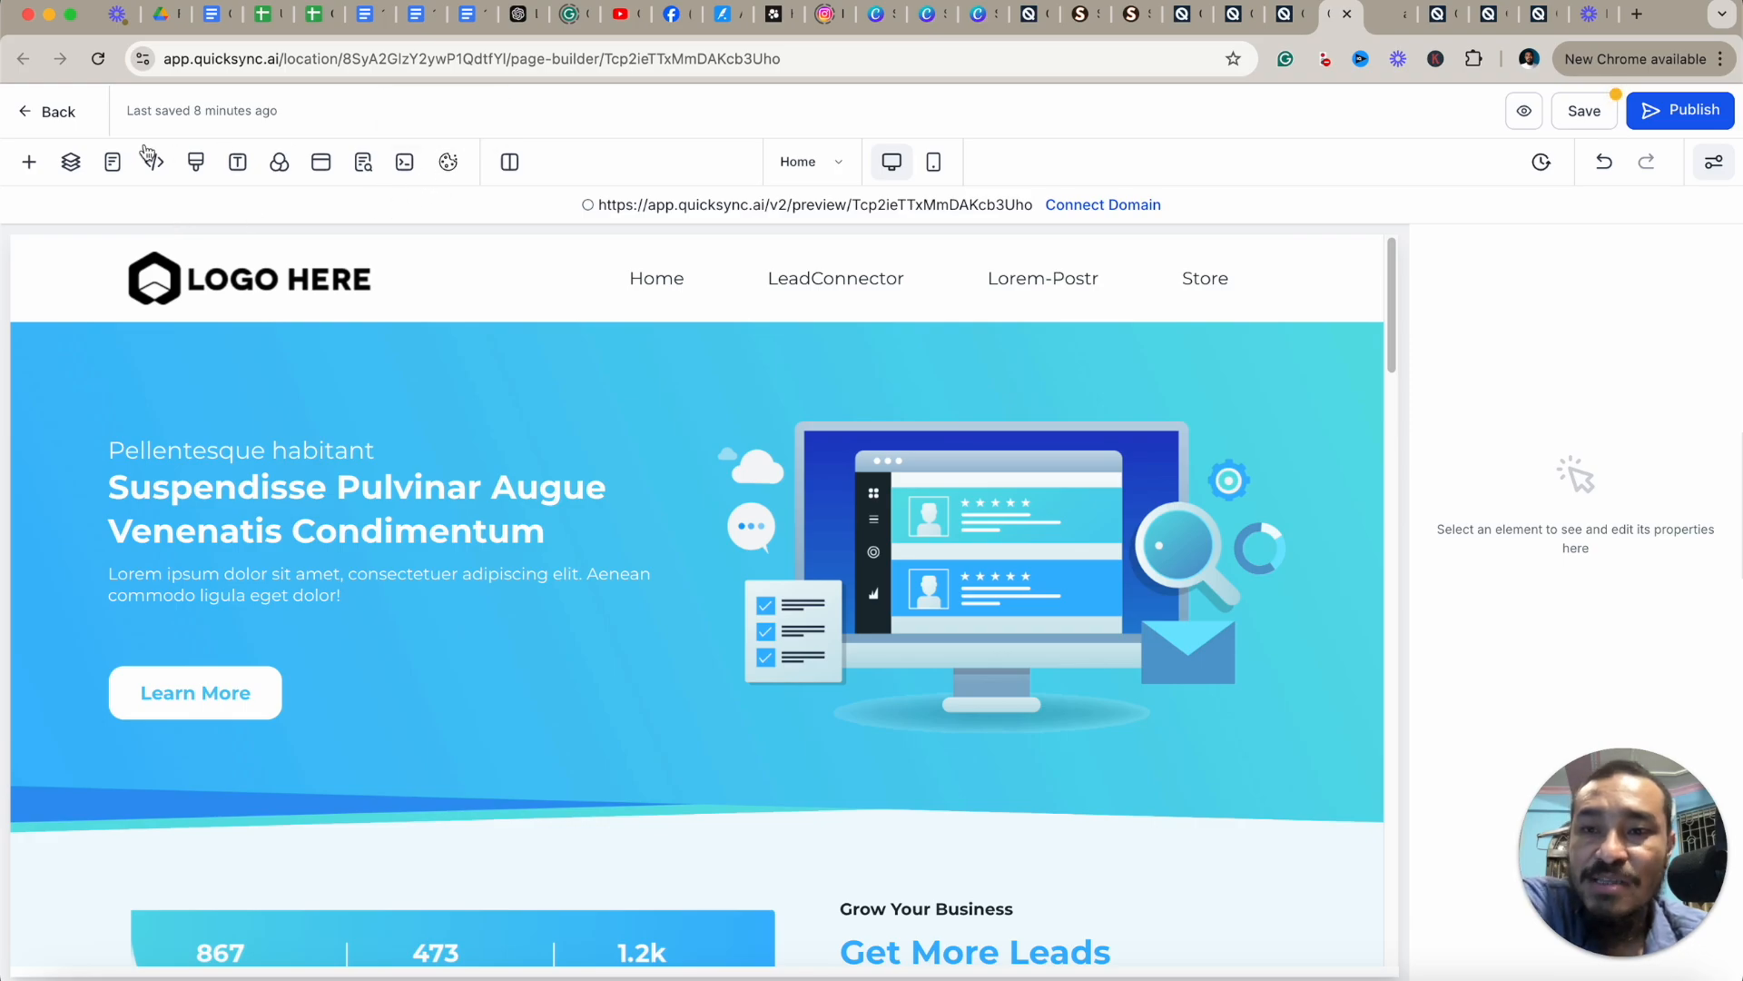
Open the SEO Meta Data settings and close them without changes.
{"action": "left_click", "coordinate": [363, 164]}
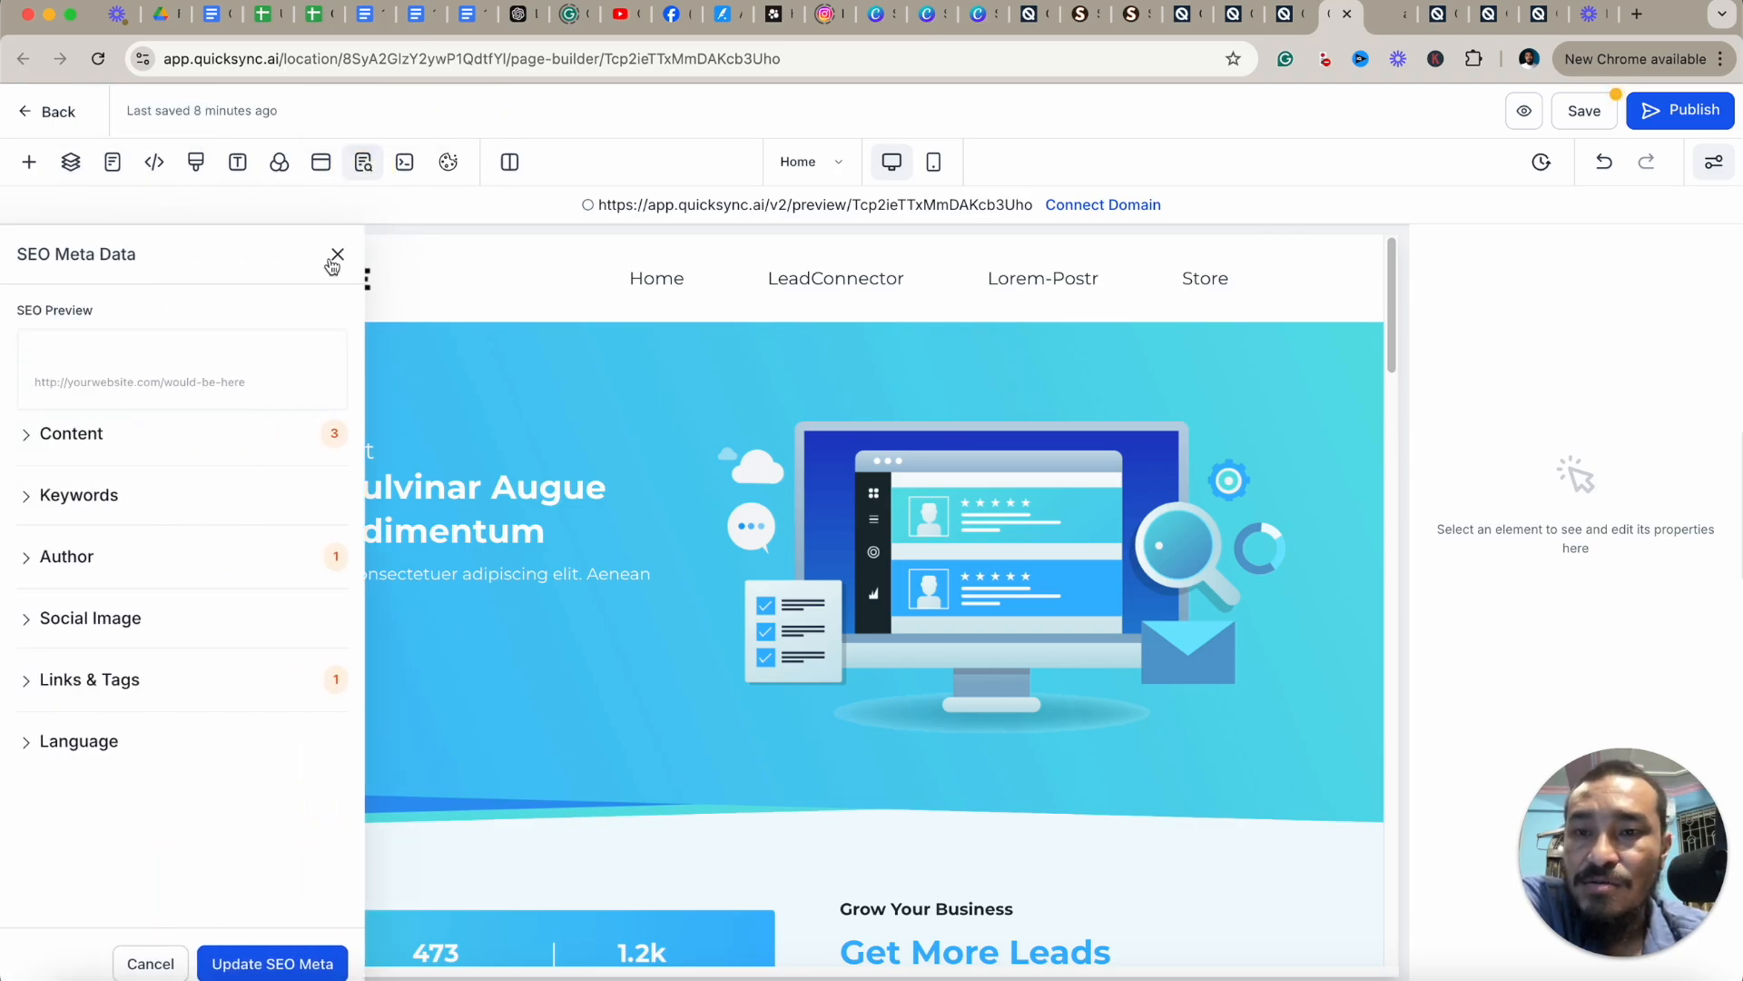
{"action": "left_click", "coordinate": [333, 254]}
{"action": "left_click", "coordinate": [323, 173]}
{"action": "left_click", "coordinate": [1057, 401]}
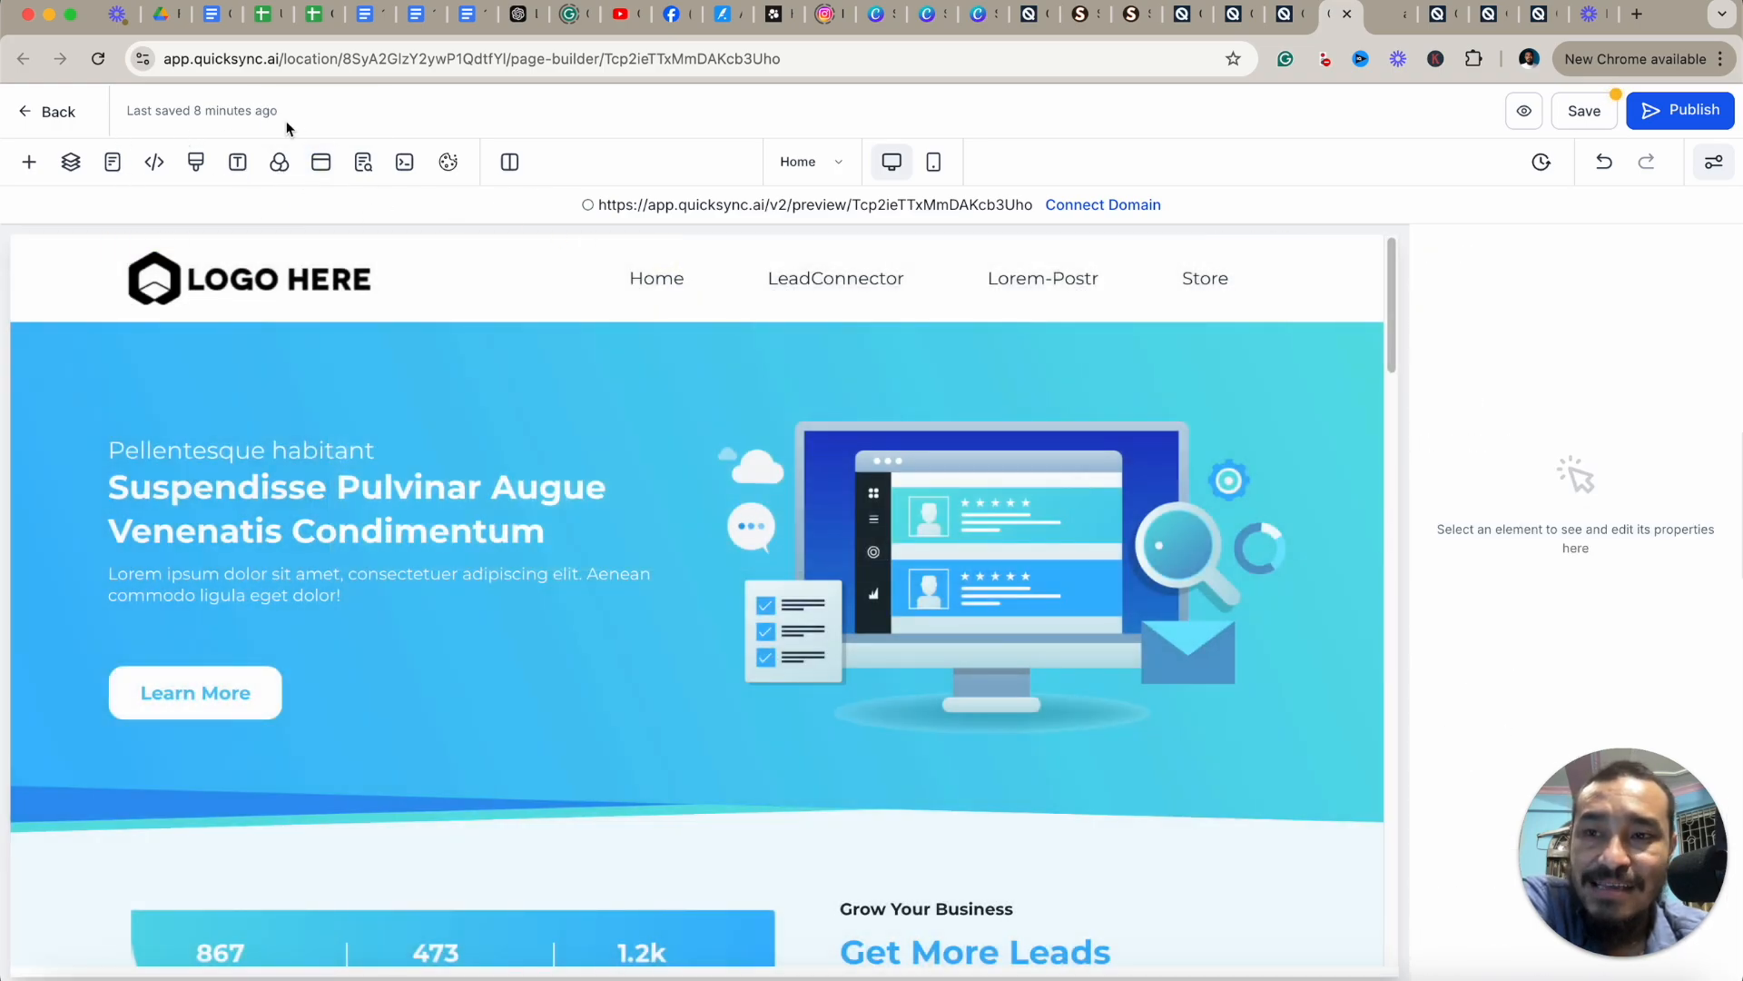
Set the page background color to the white brand color.
{"action": "left_click", "coordinate": [279, 164]}
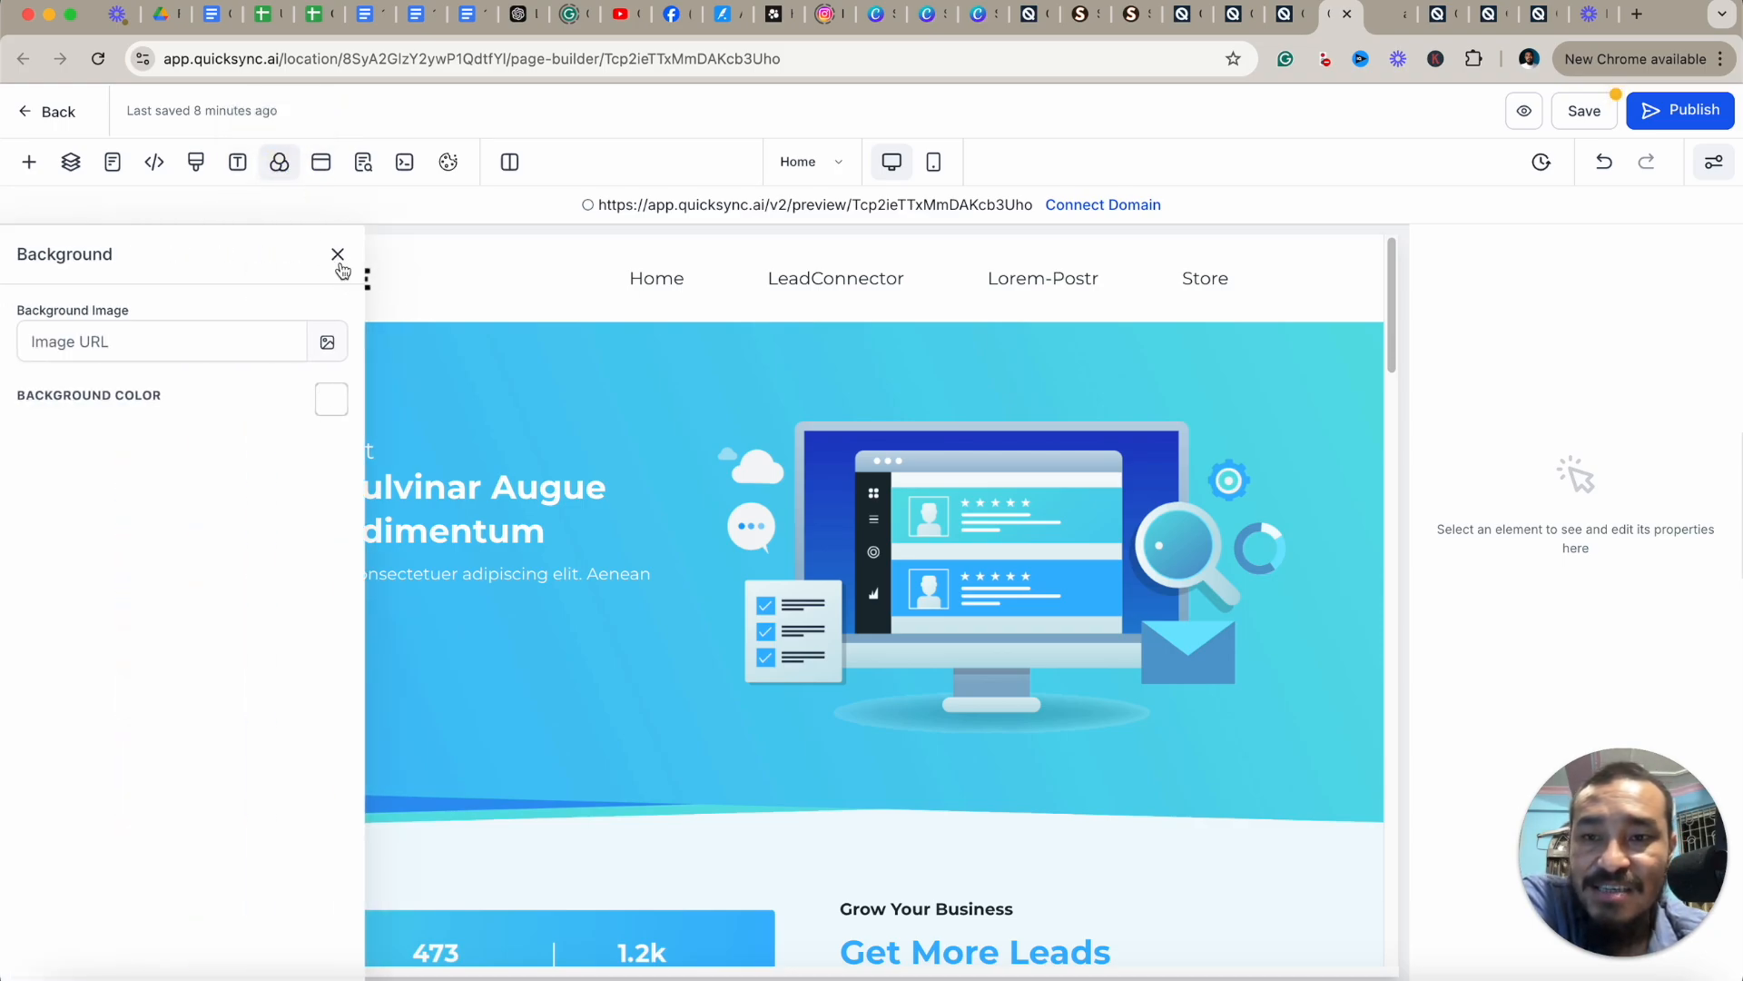
{"action": "left_click", "coordinate": [331, 405]}
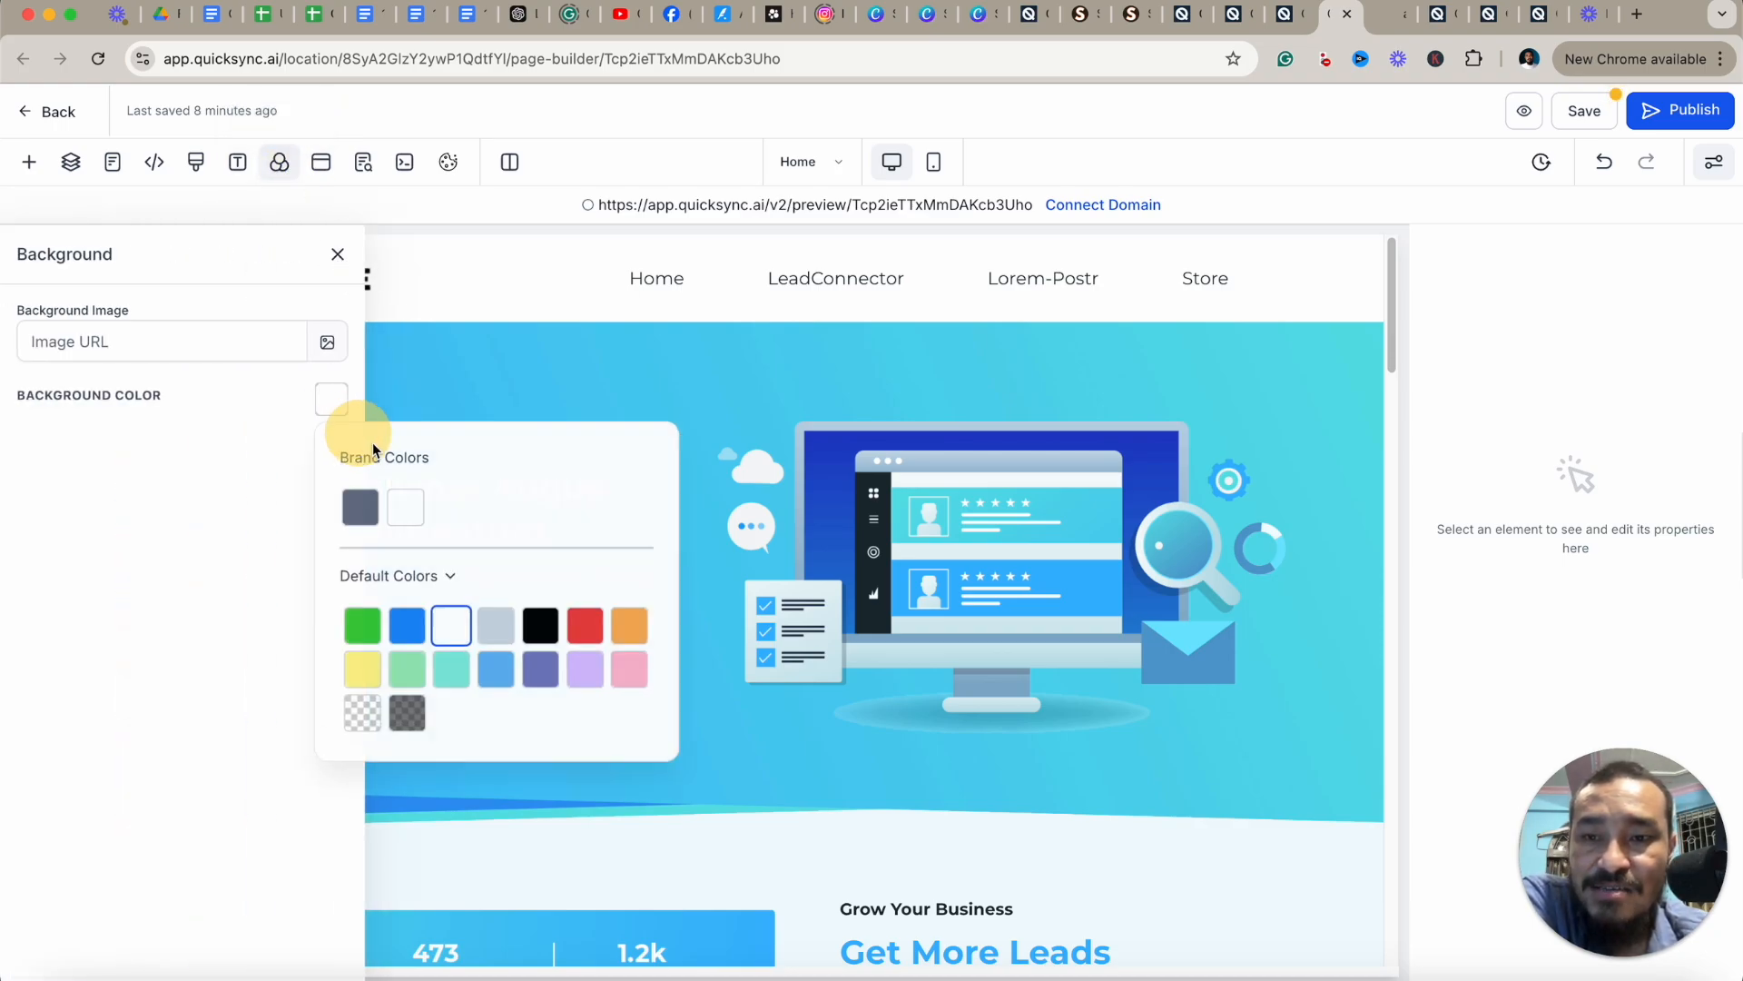
{"action": "left_click", "coordinate": [406, 625]}
{"action": "left_click", "coordinate": [405, 506]}
{"action": "left_click", "coordinate": [337, 255]}
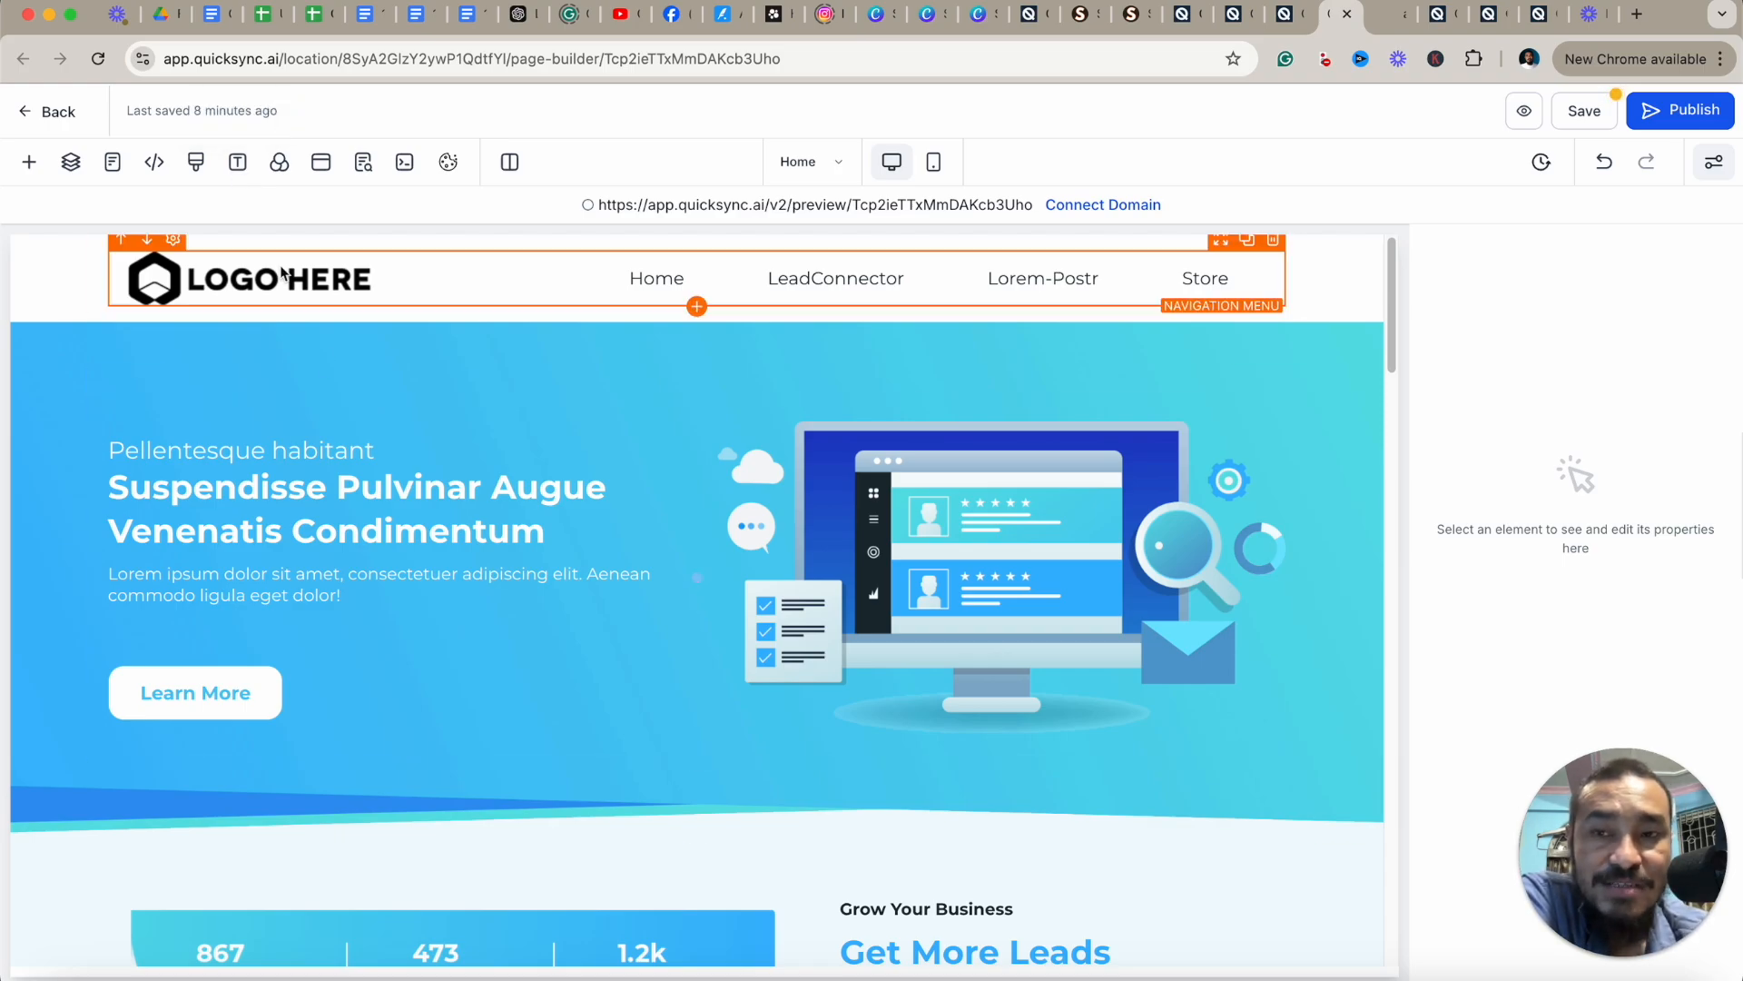
Open the Typography settings and view the headline and content font choices.
{"action": "left_click", "coordinate": [239, 164]}
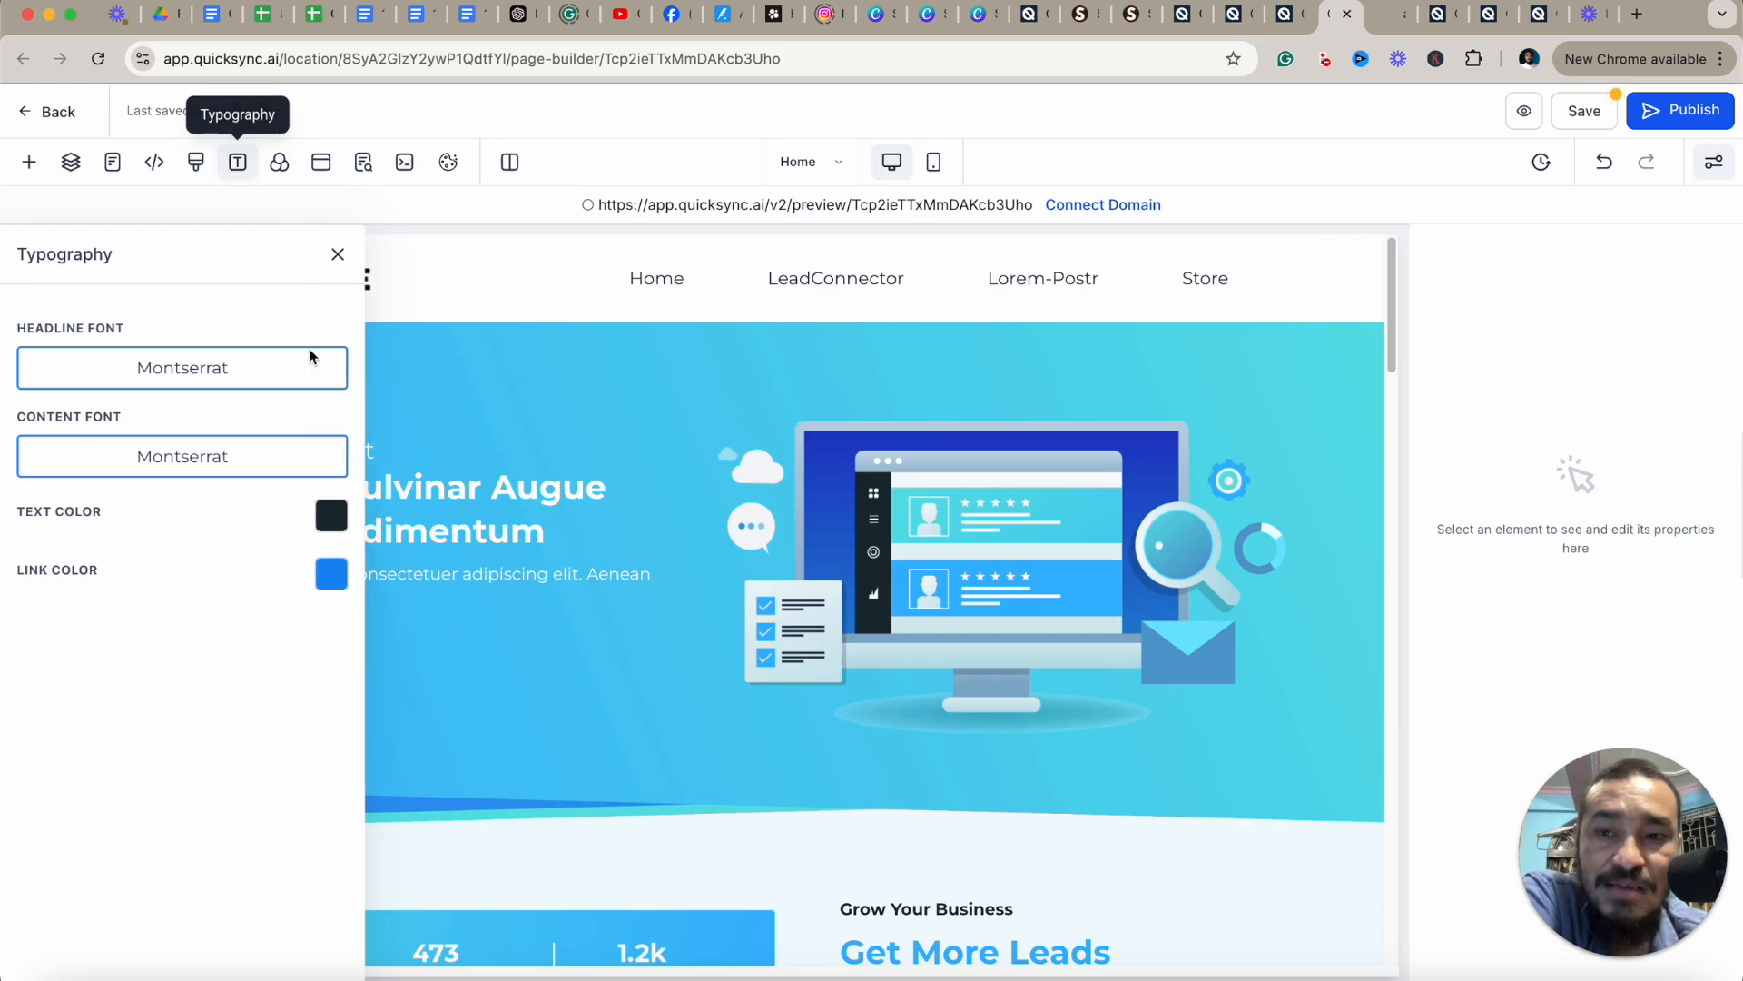
{"action": "left_click", "coordinate": [244, 373]}
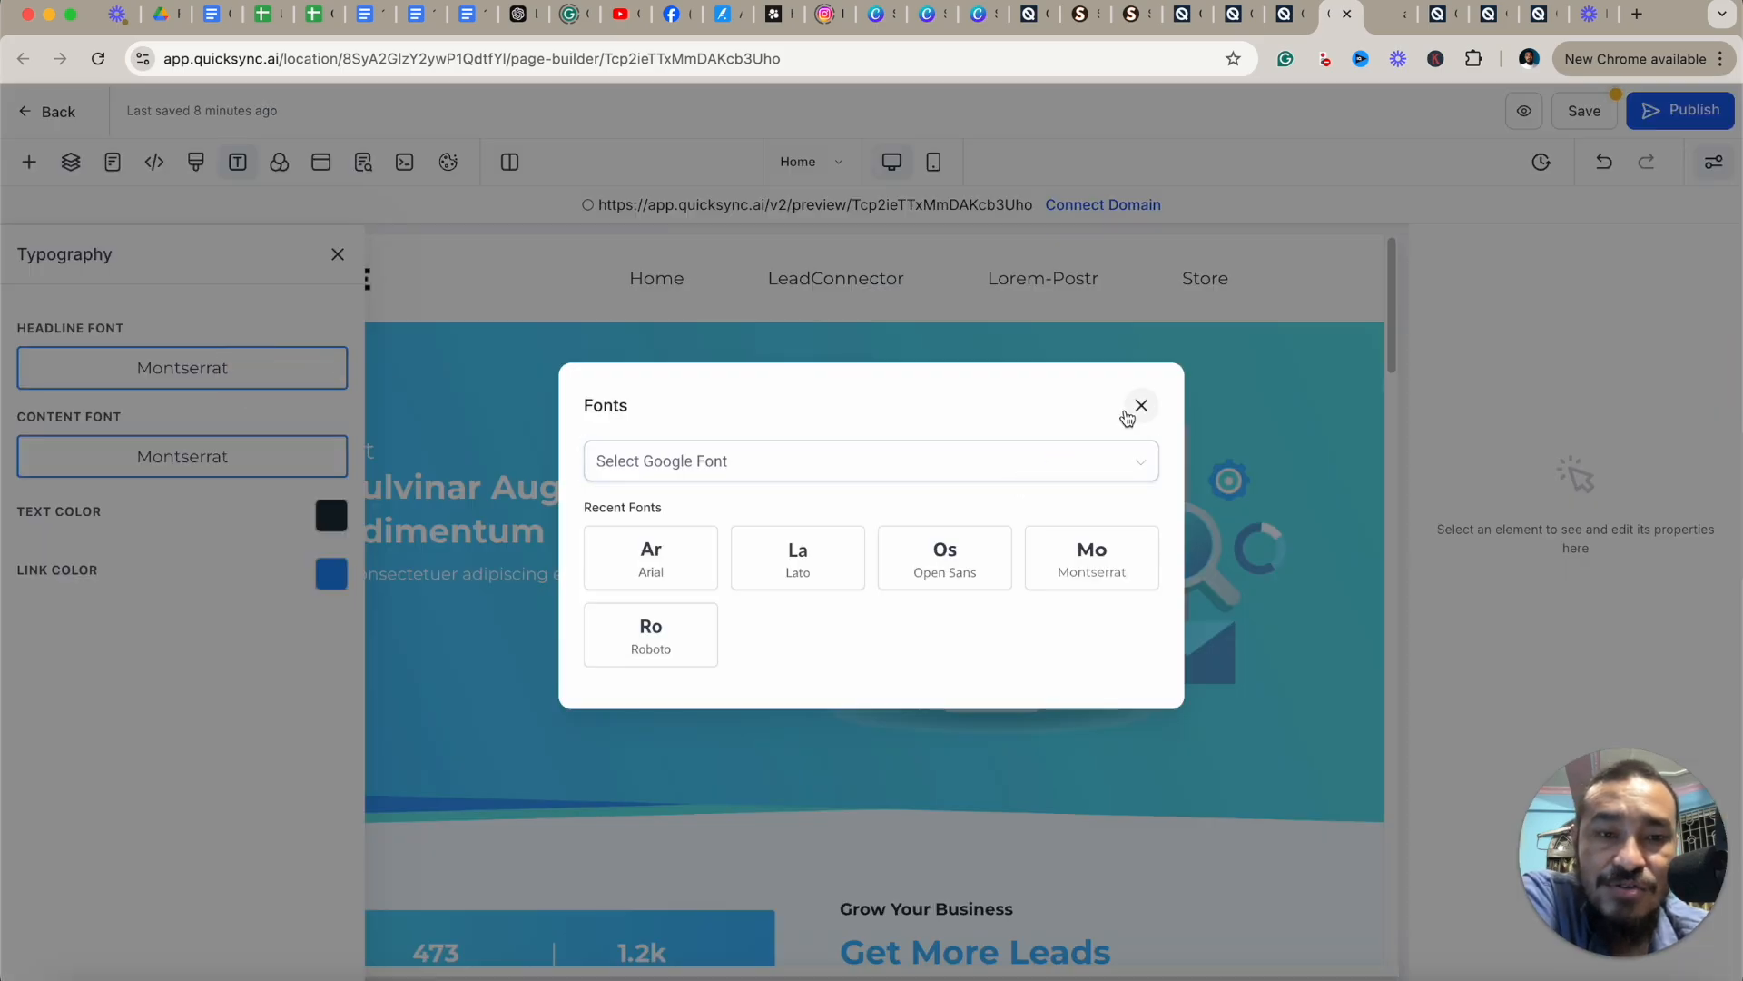
{"action": "left_click", "coordinate": [531, 456]}
{"action": "left_click", "coordinate": [249, 465]}
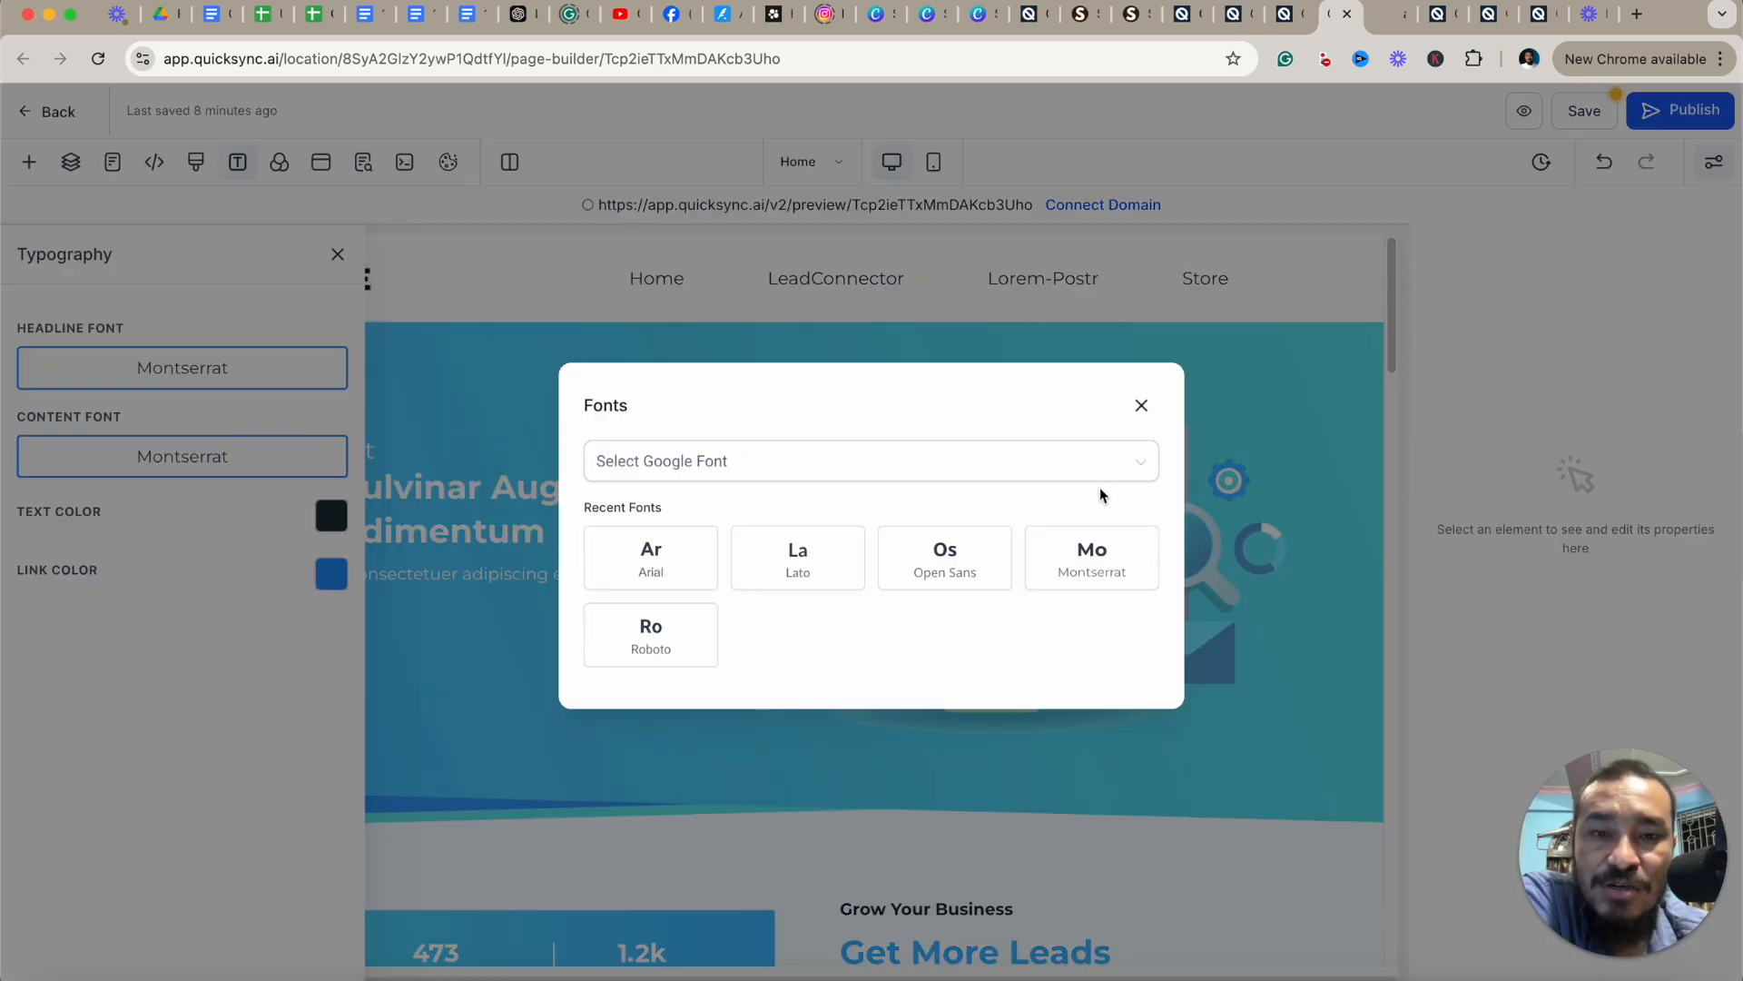
{"action": "left_click", "coordinate": [1141, 405]}
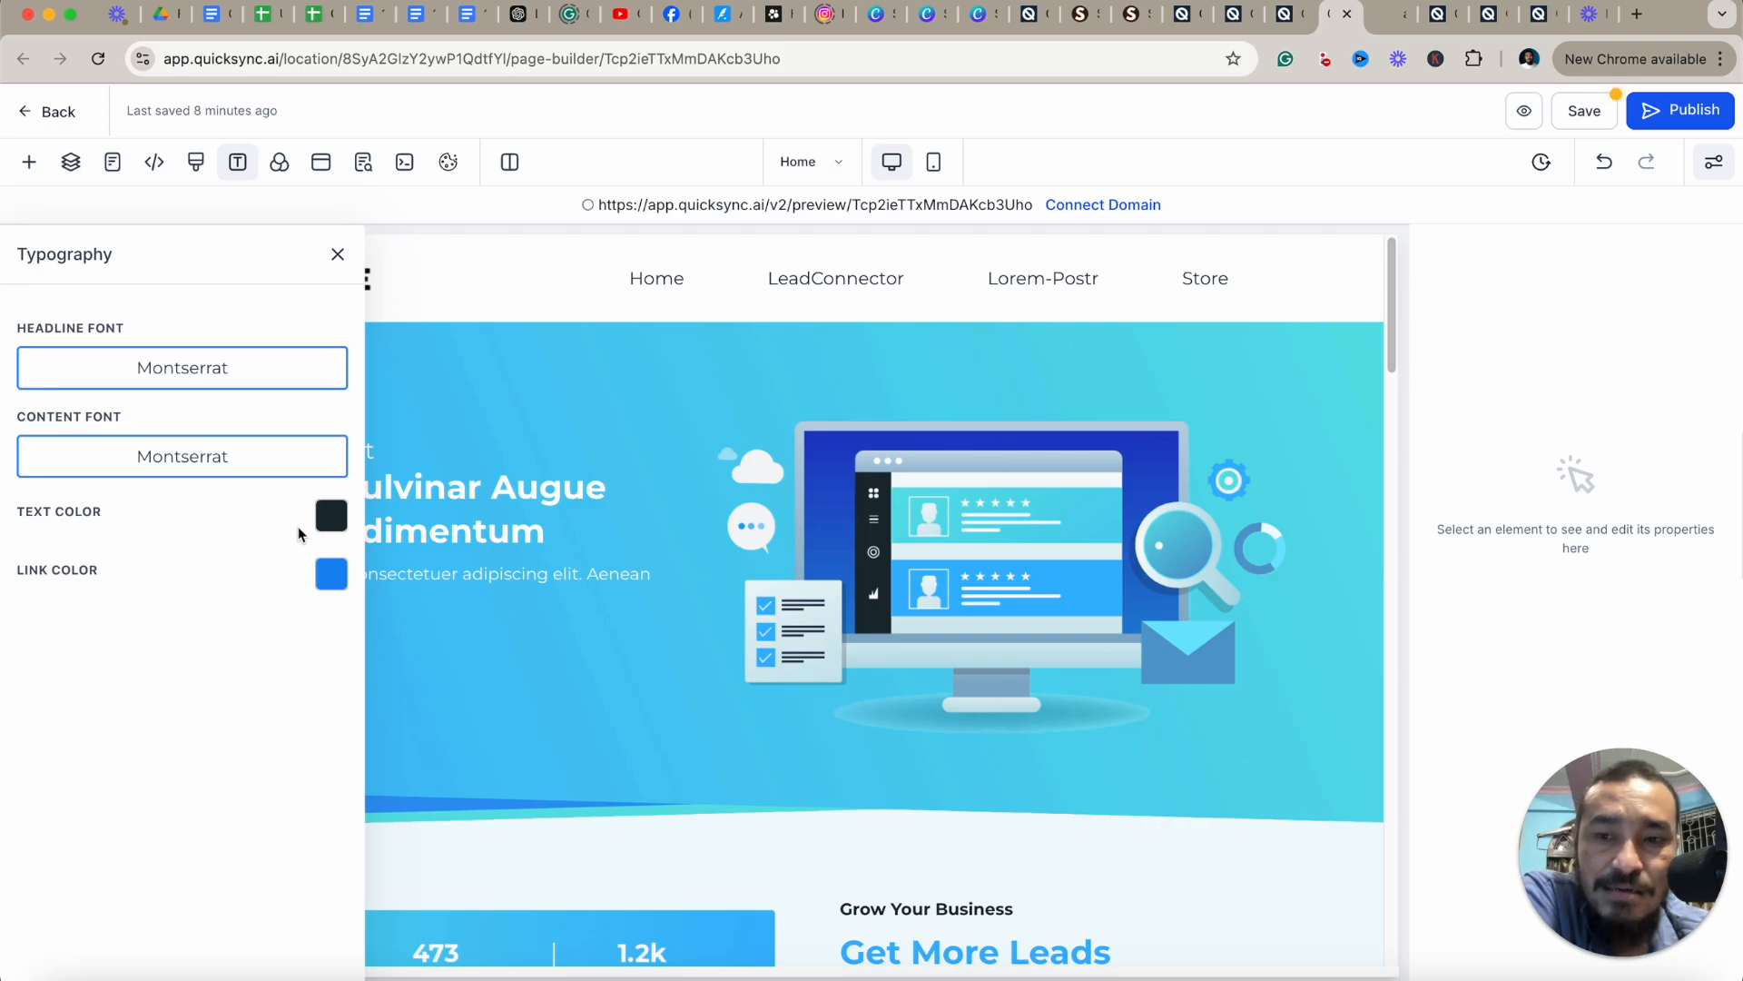
Set the typography link color to the light teal swatch from the default colors.
{"action": "left_click", "coordinate": [334, 517]}
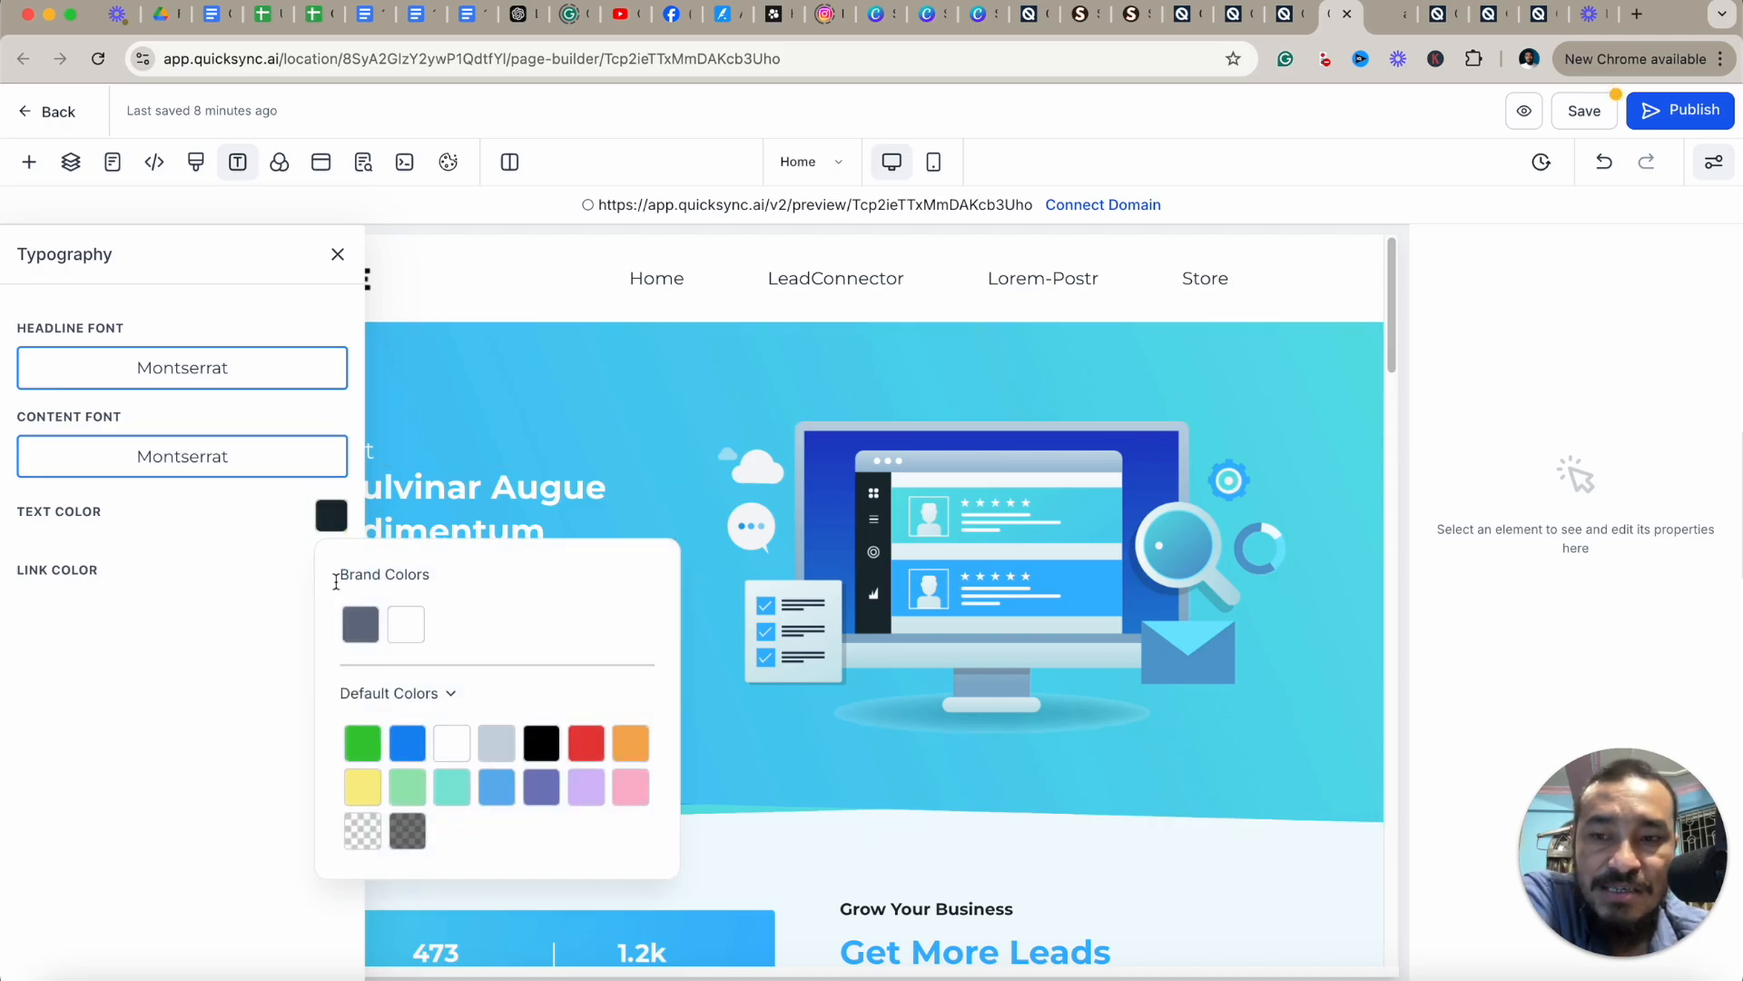
{"action": "left_click", "coordinate": [229, 615]}
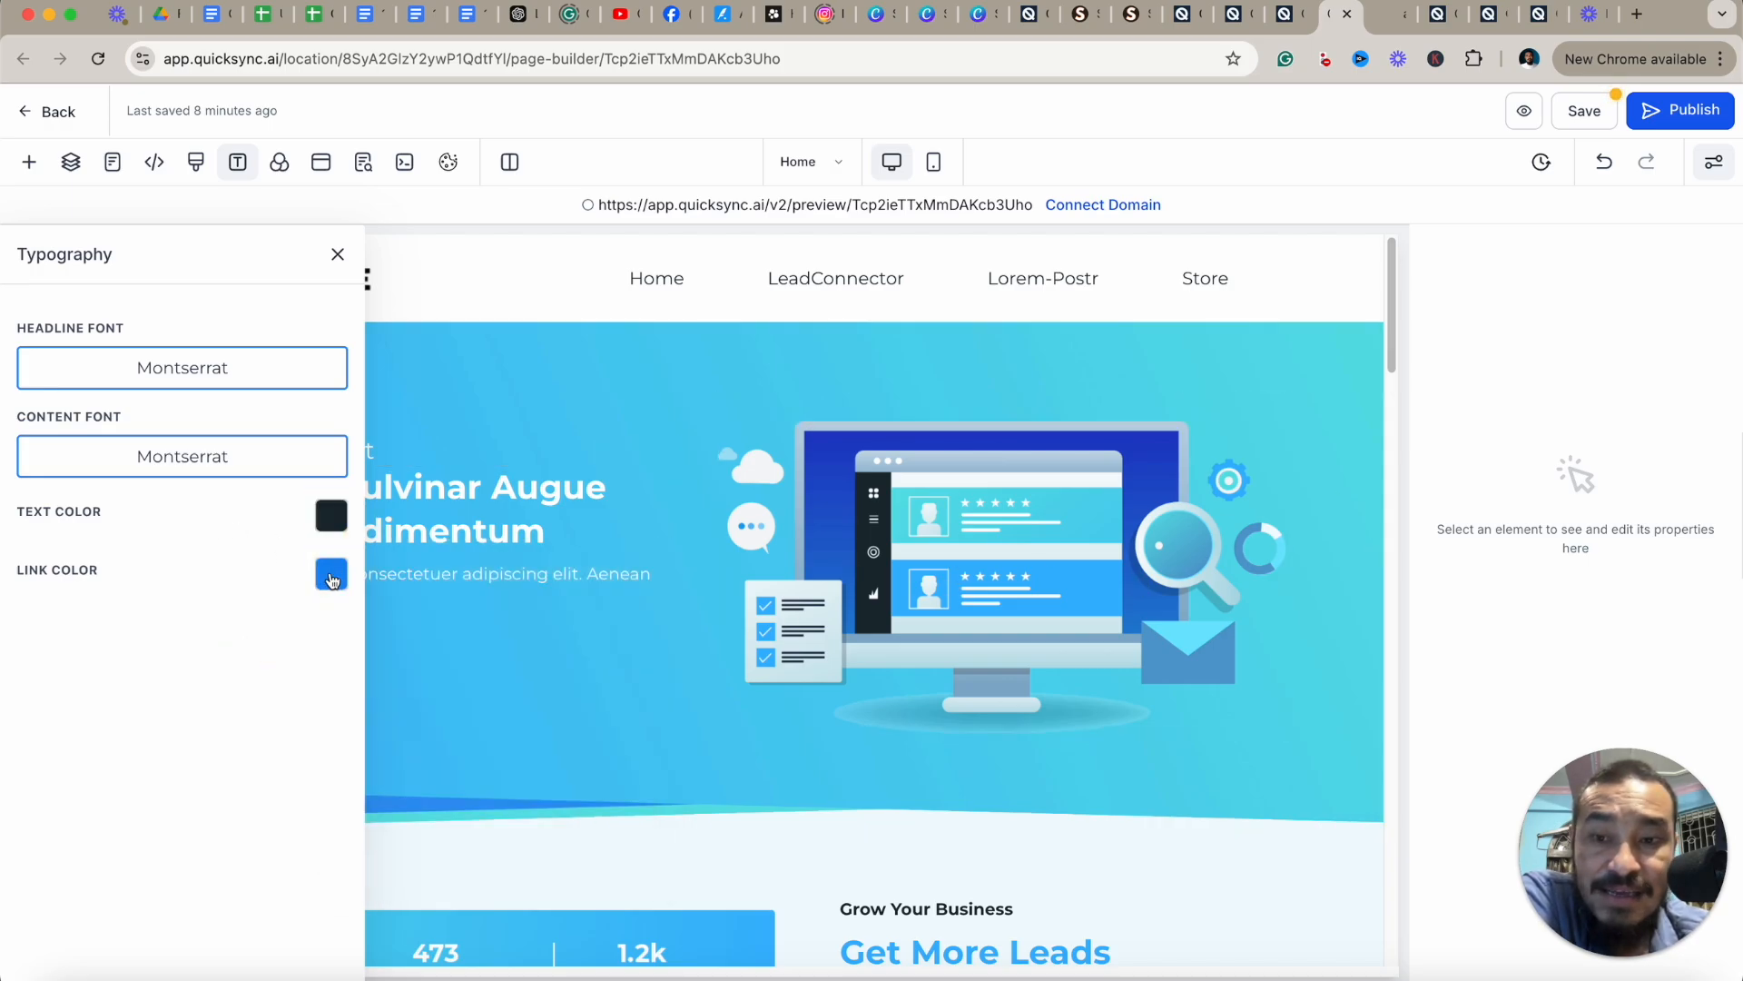
{"action": "left_click", "coordinate": [343, 579]}
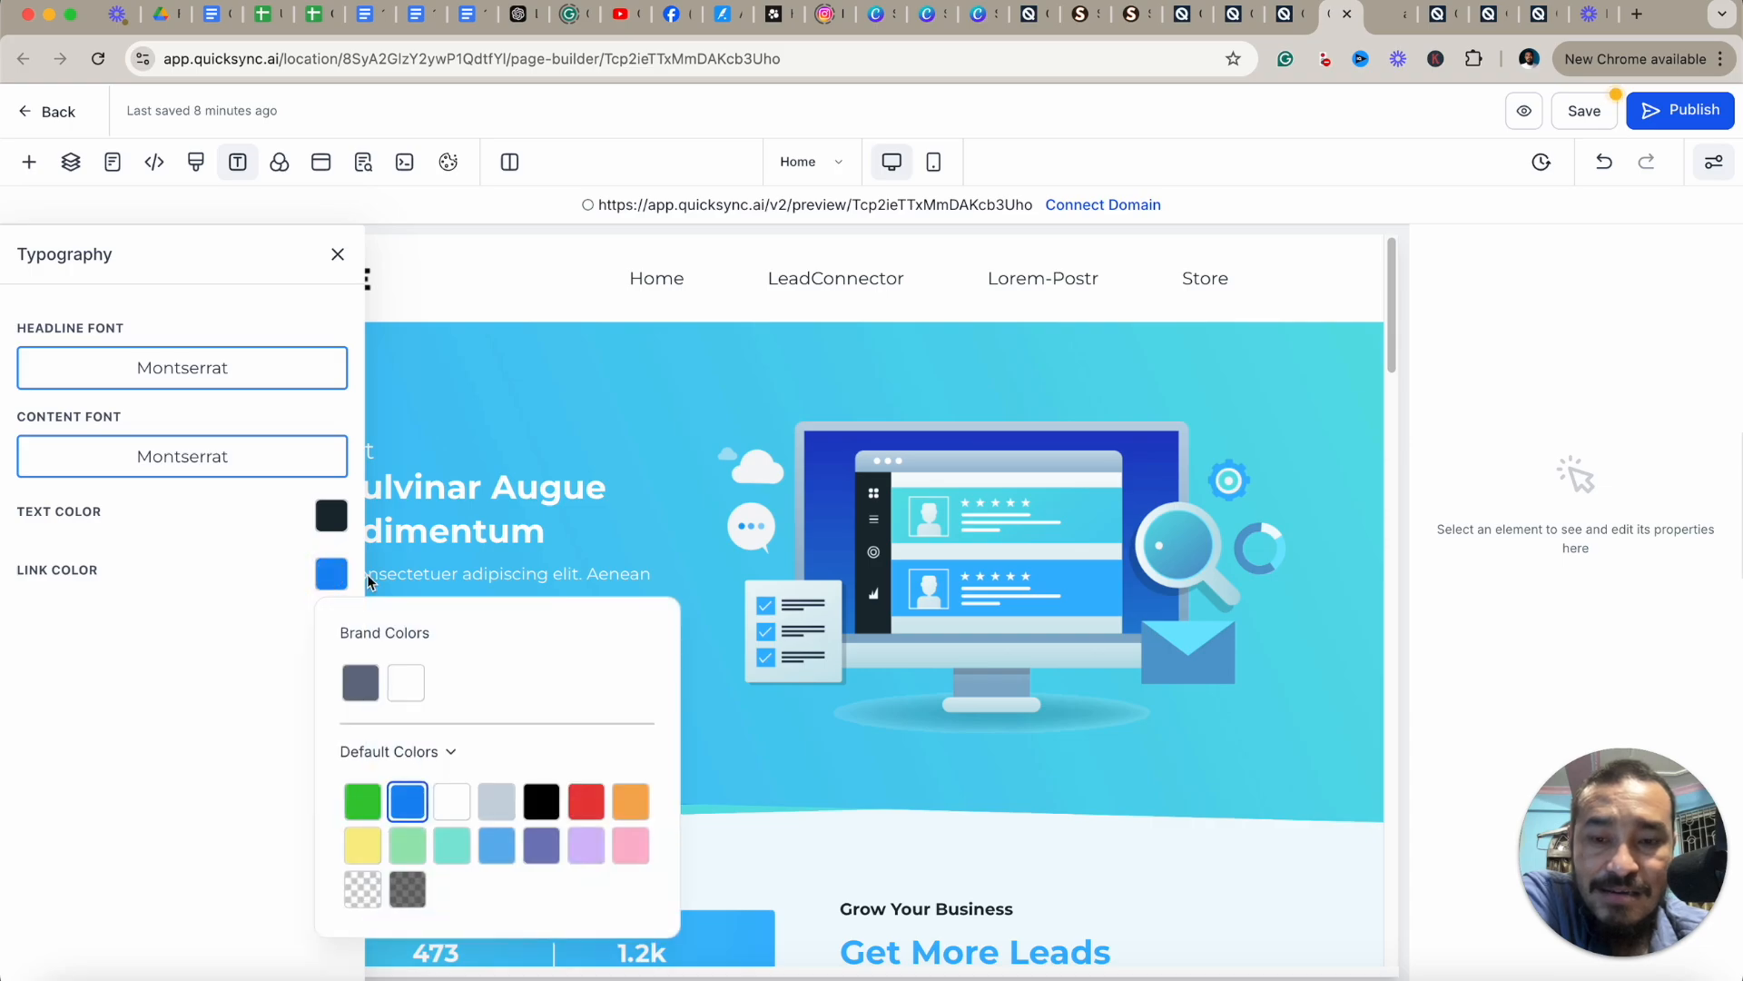
{"action": "left_click", "coordinate": [278, 627]}
{"action": "scroll", "coordinate": [1286, 679], "scroll_direction": "down", "scroll_amount": 5}
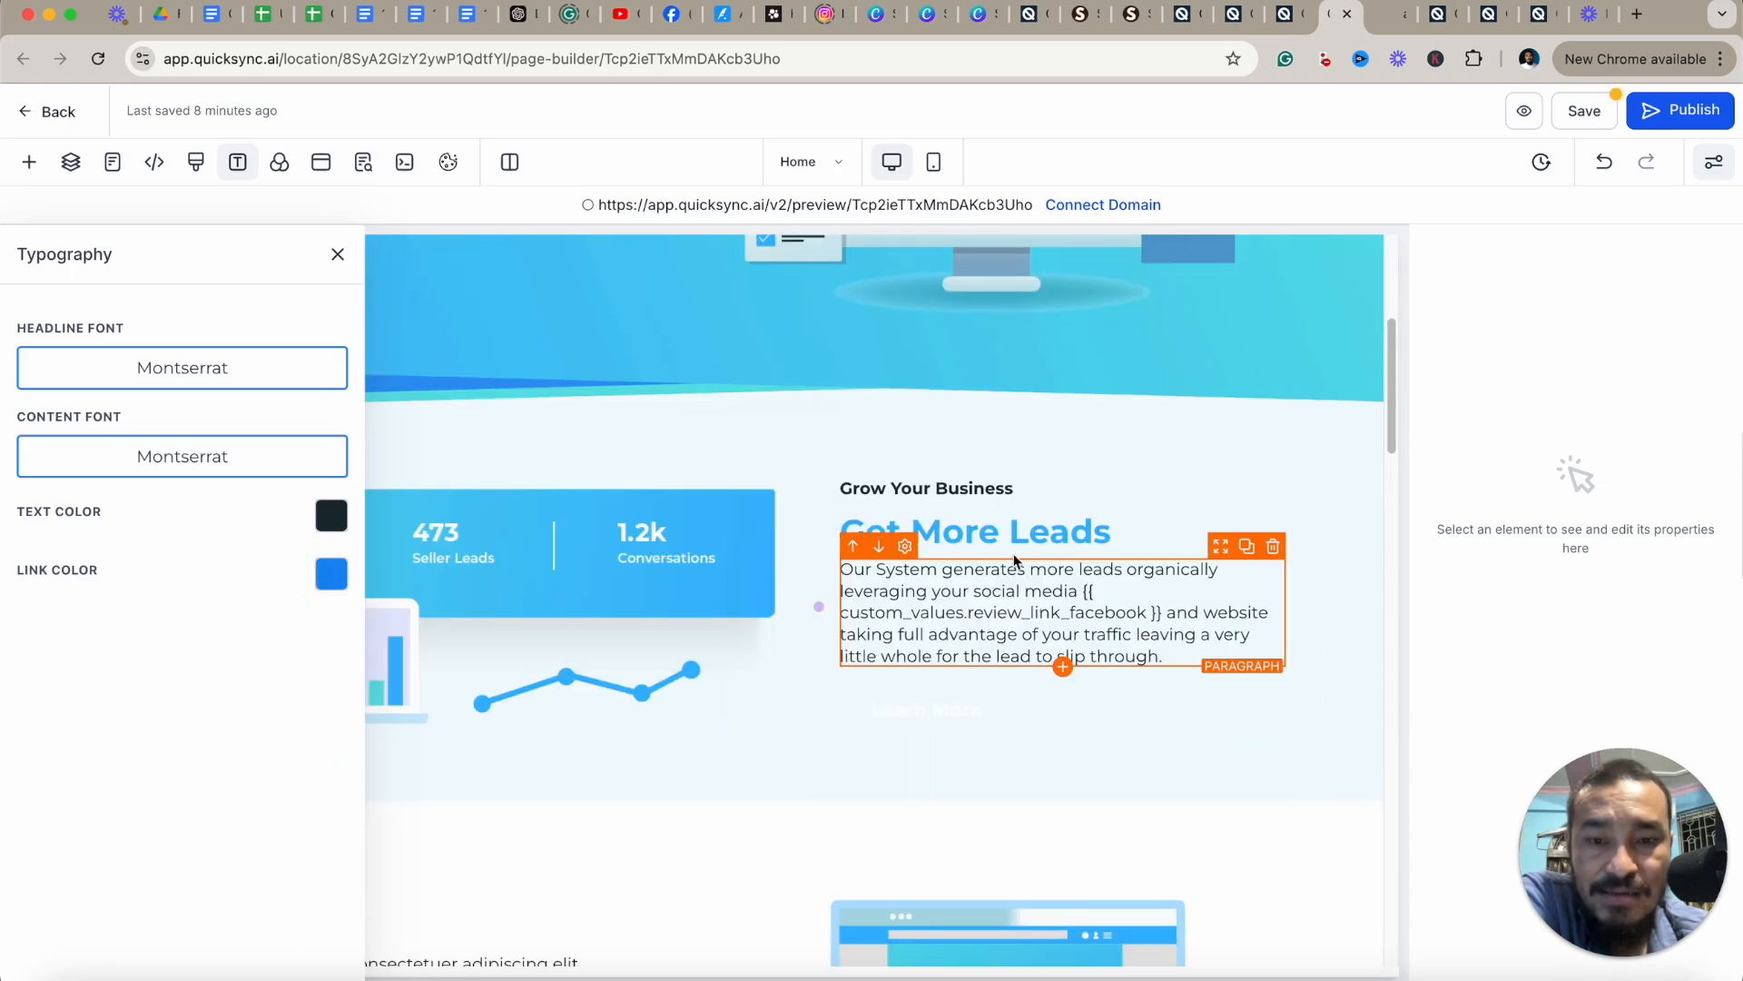
{"action": "left_click", "coordinate": [332, 571]}
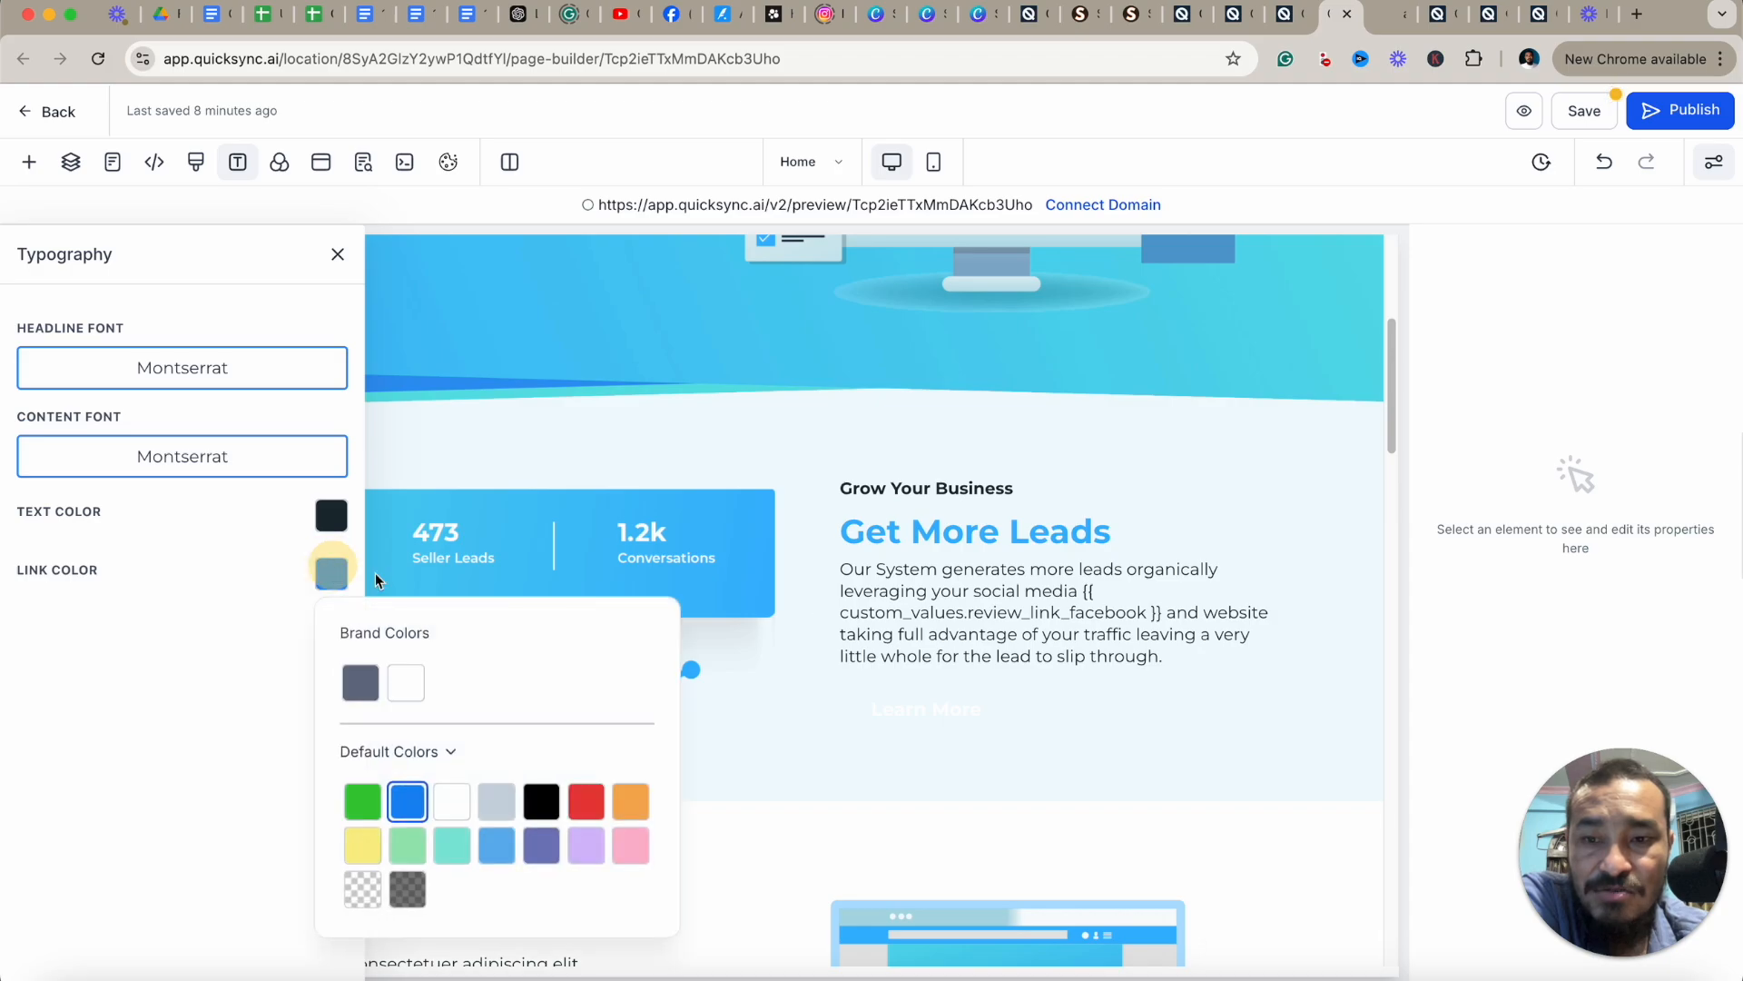
{"action": "left_click", "coordinate": [496, 846]}
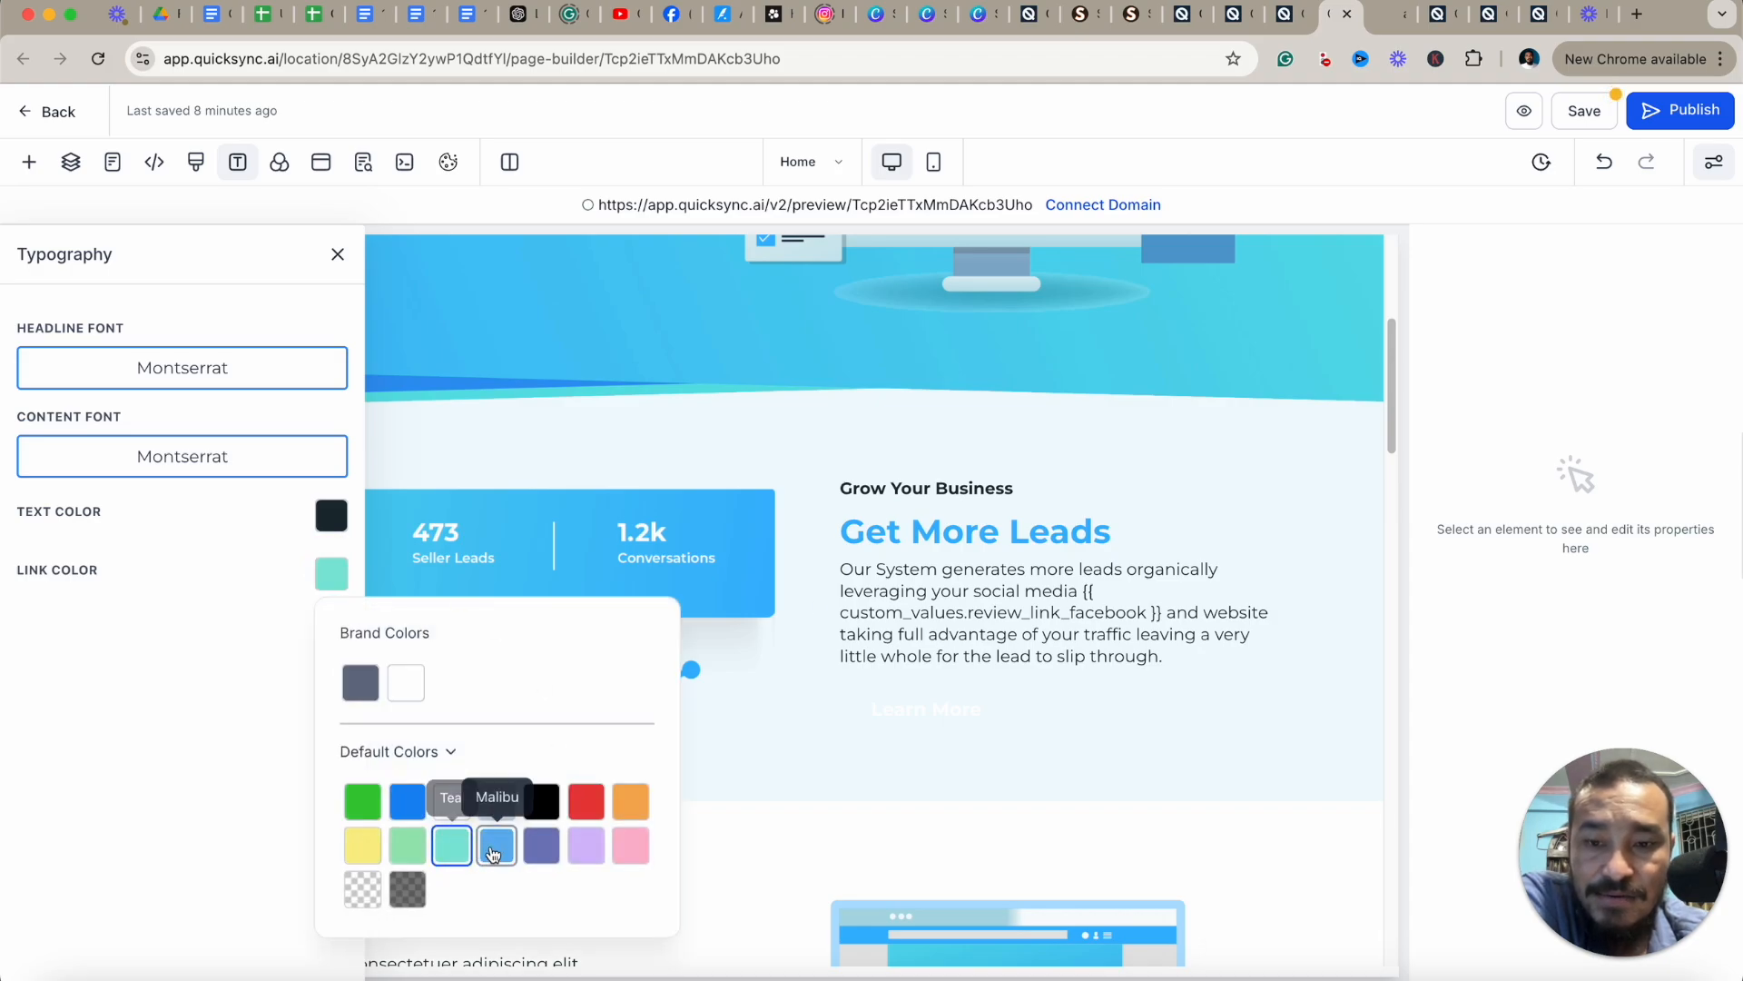
Close the color picker, highlight 'slip through.' in the Get More Leads paragraph, and close the Typography settings.
{"action": "left_click", "coordinate": [236, 635]}
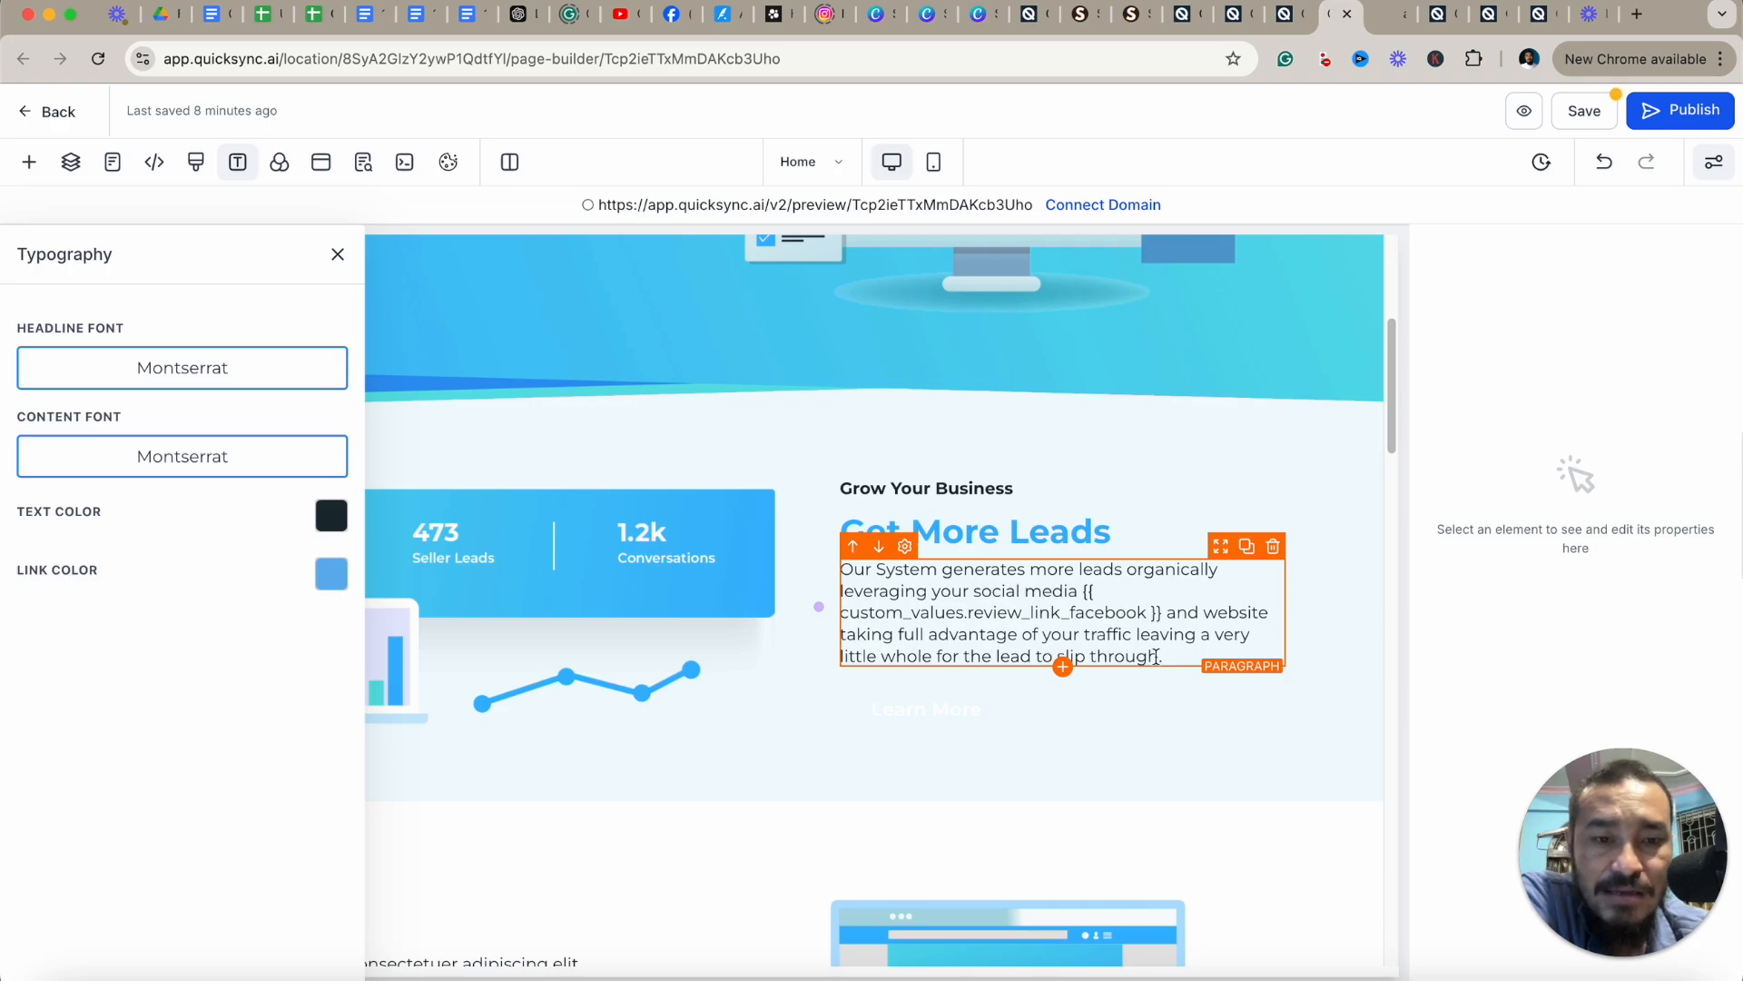
{"action": "left_click_drag", "start_coordinate": [1156, 656], "coordinate": [1069, 655]}
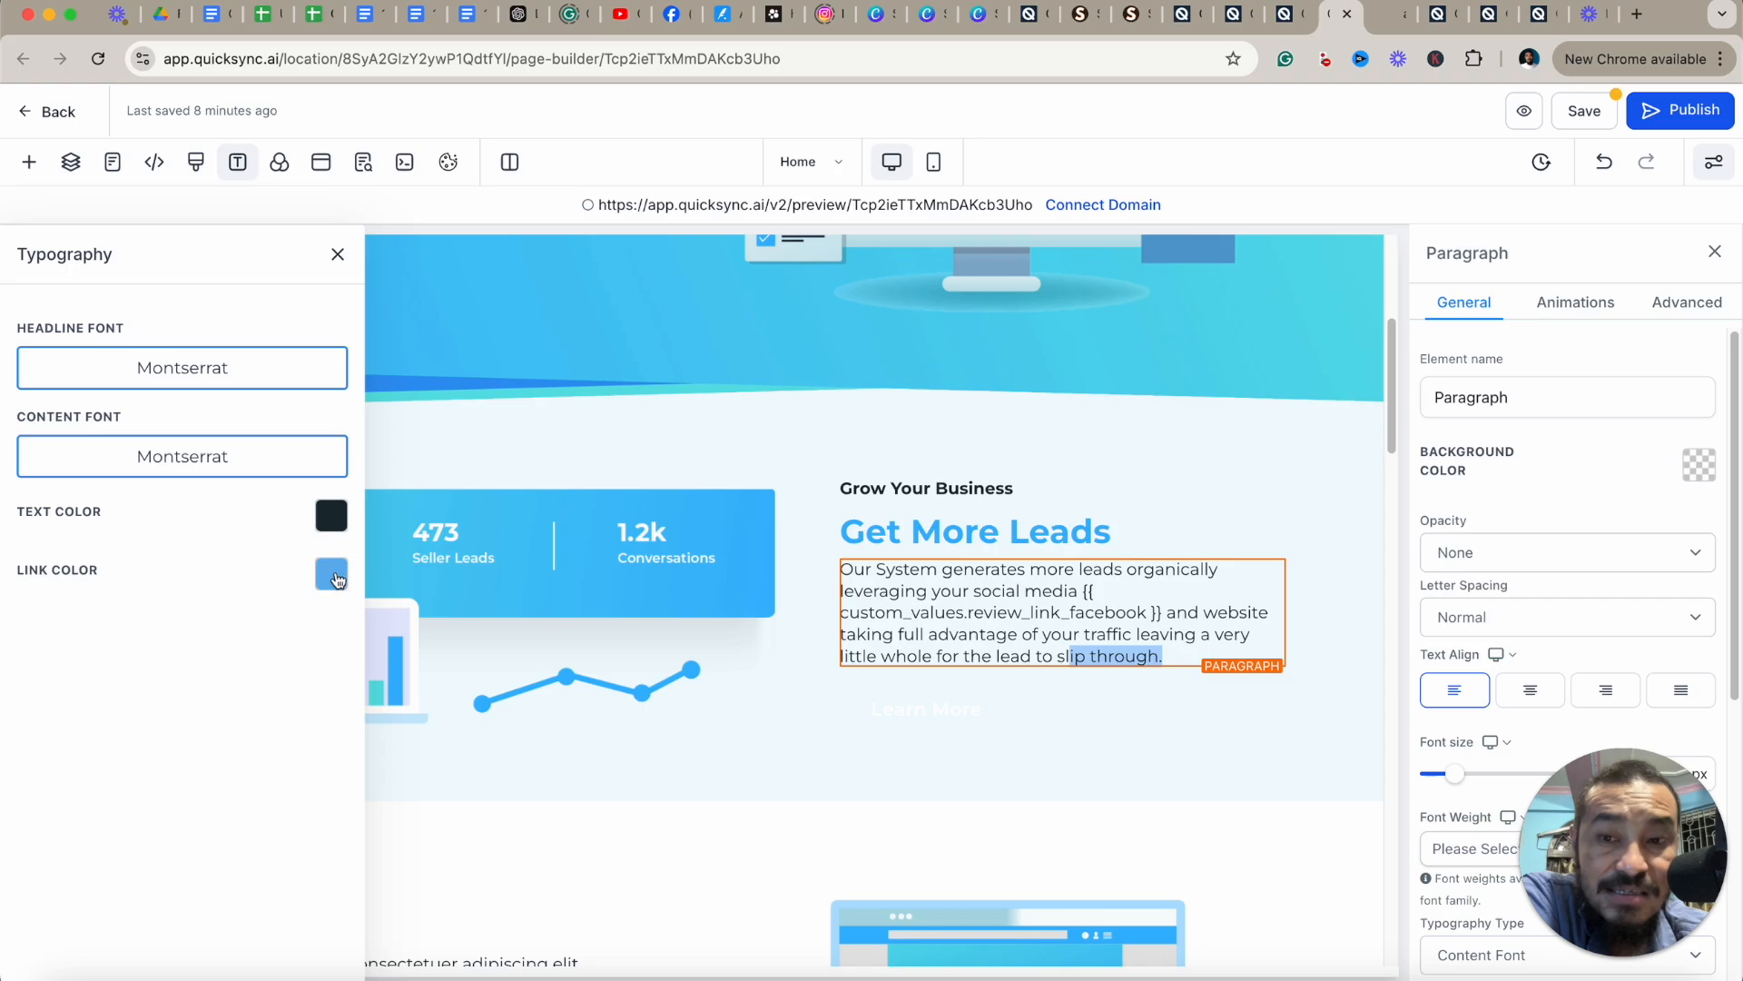
{"action": "left_click", "coordinate": [338, 255]}
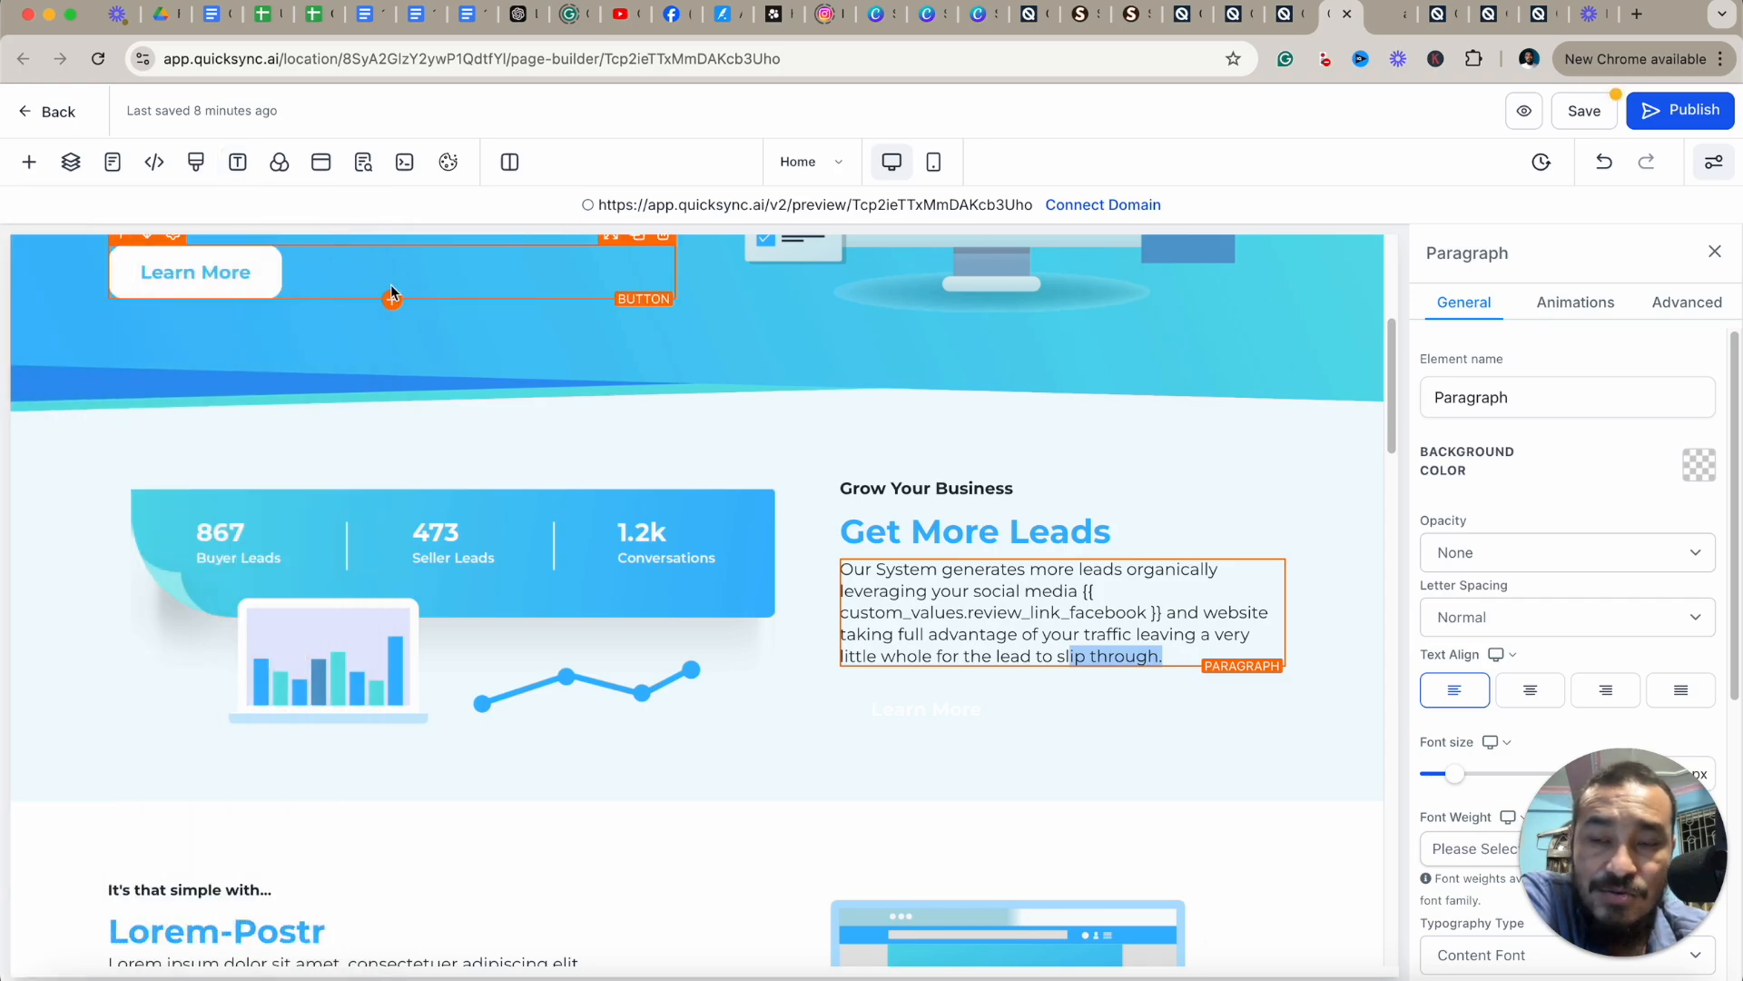
{"action": "left_click", "coordinate": [242, 171]}
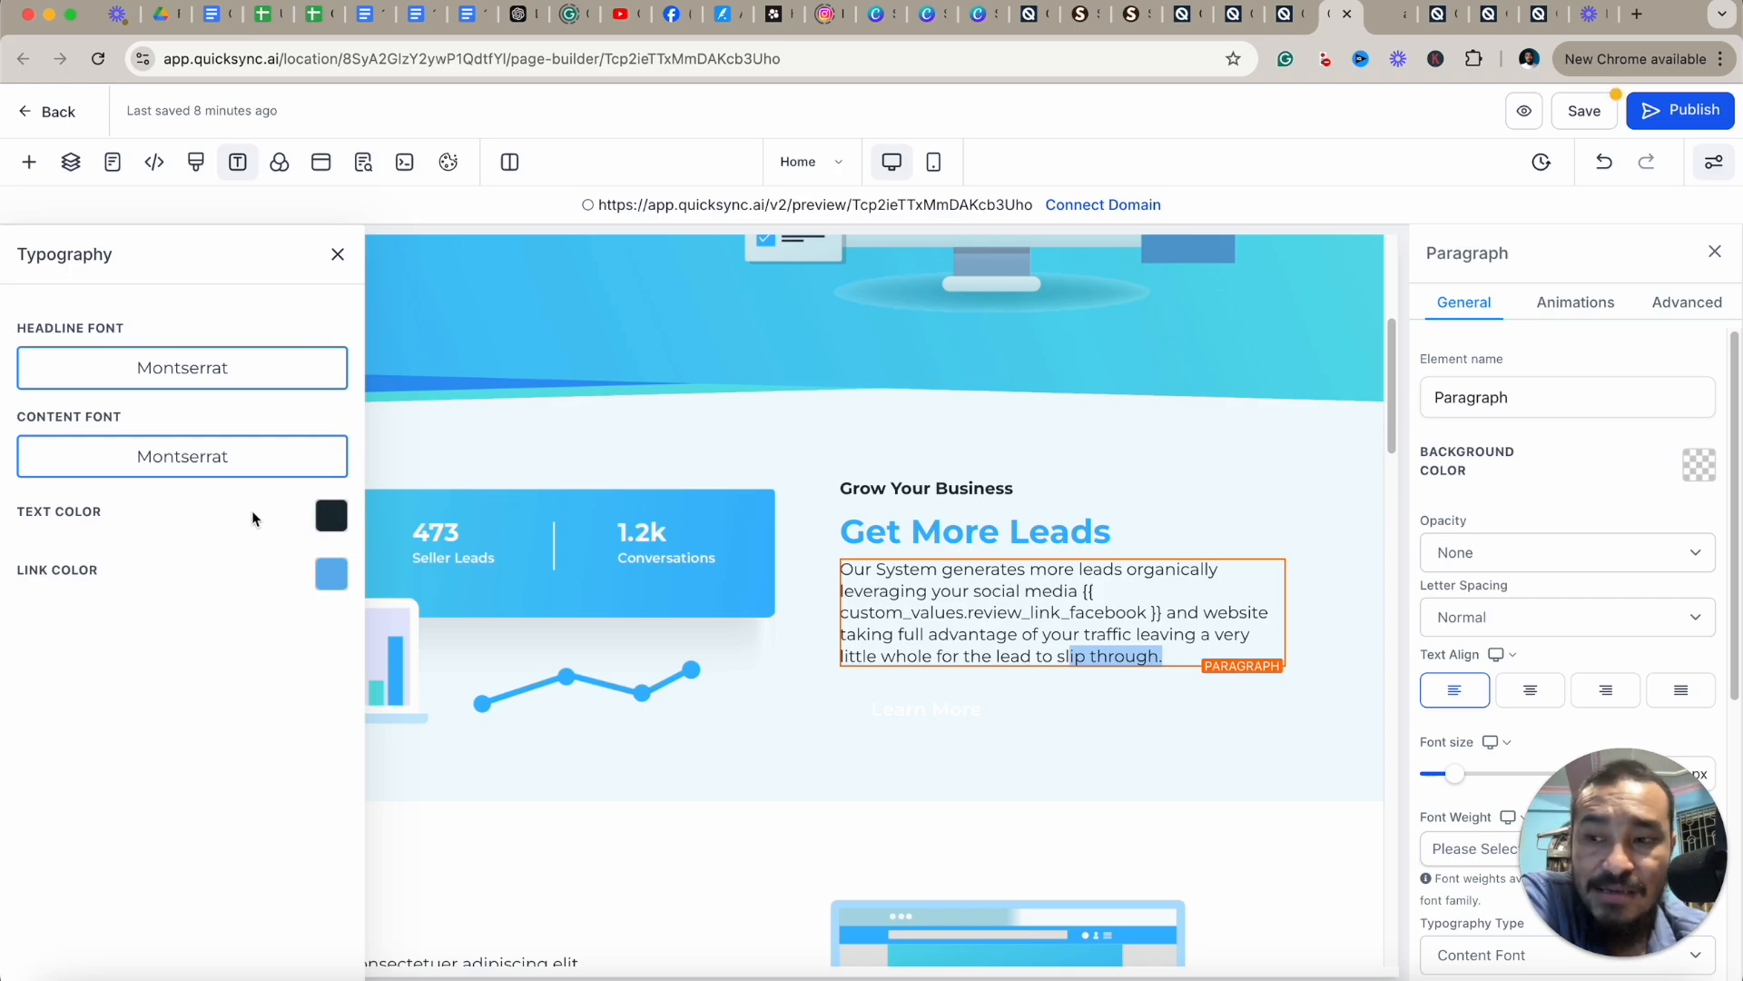
{"action": "left_click", "coordinate": [338, 254]}
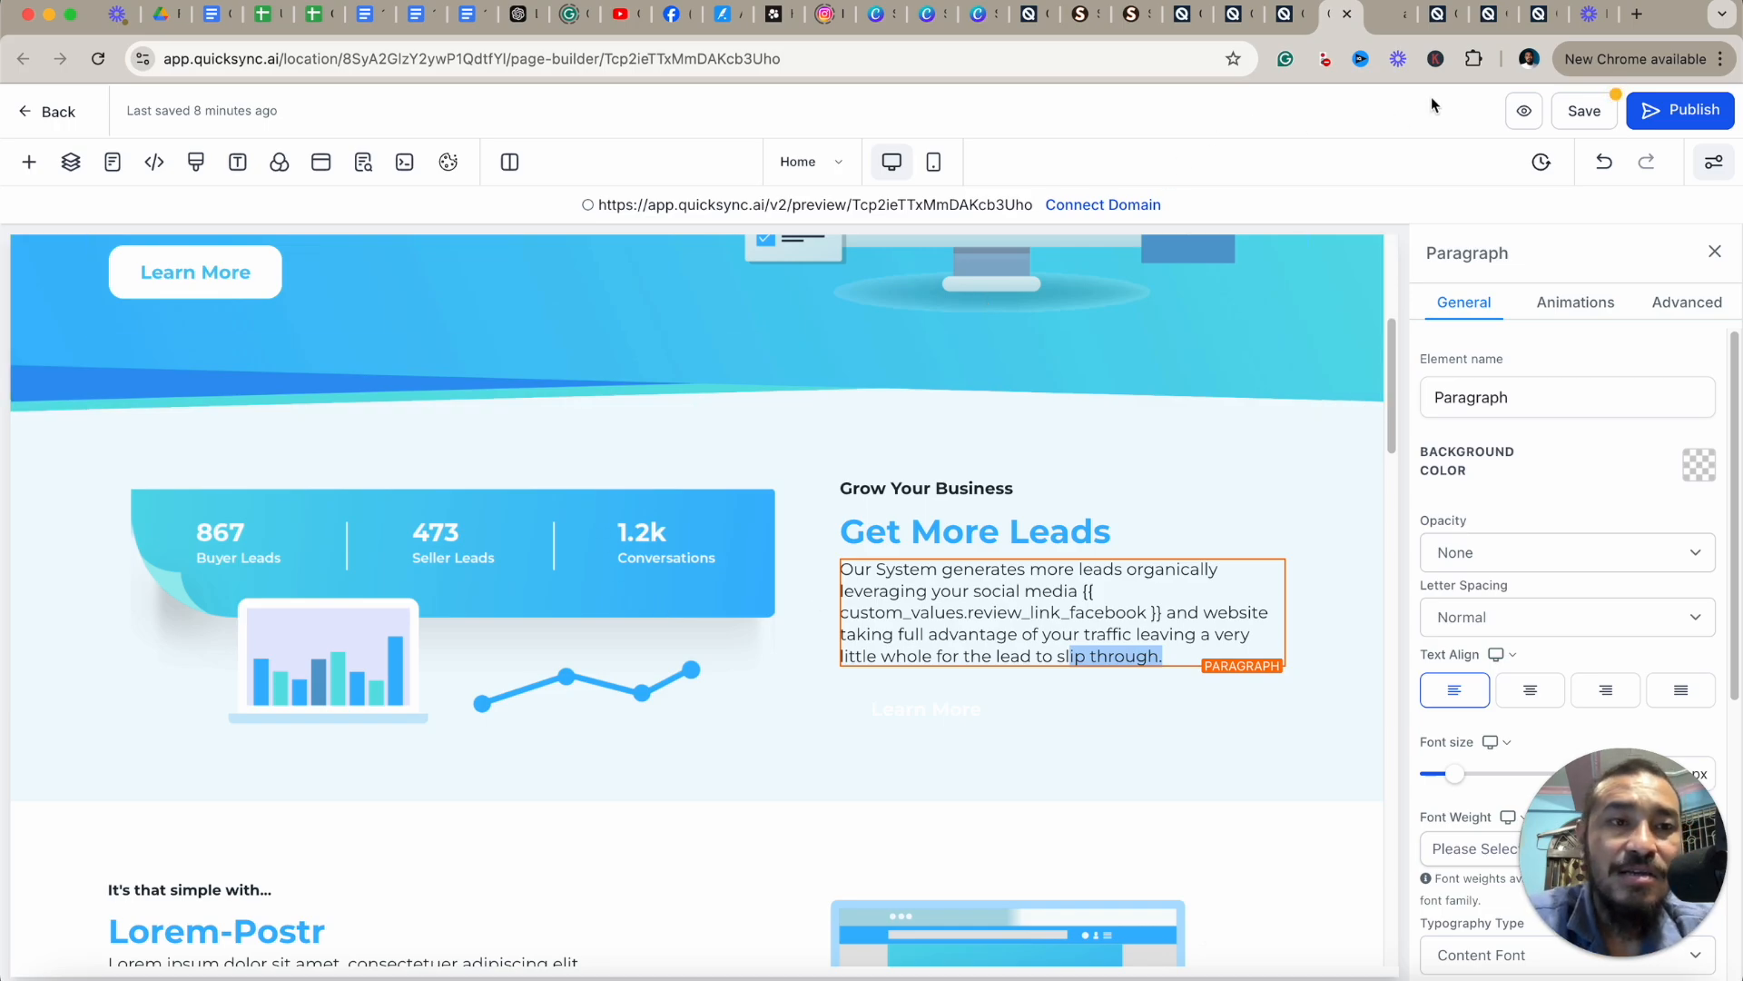
Switch to the sites browser tab and open Brand Board 1 under Marketing Brand Boards.
{"action": "left_click", "coordinate": [1449, 22]}
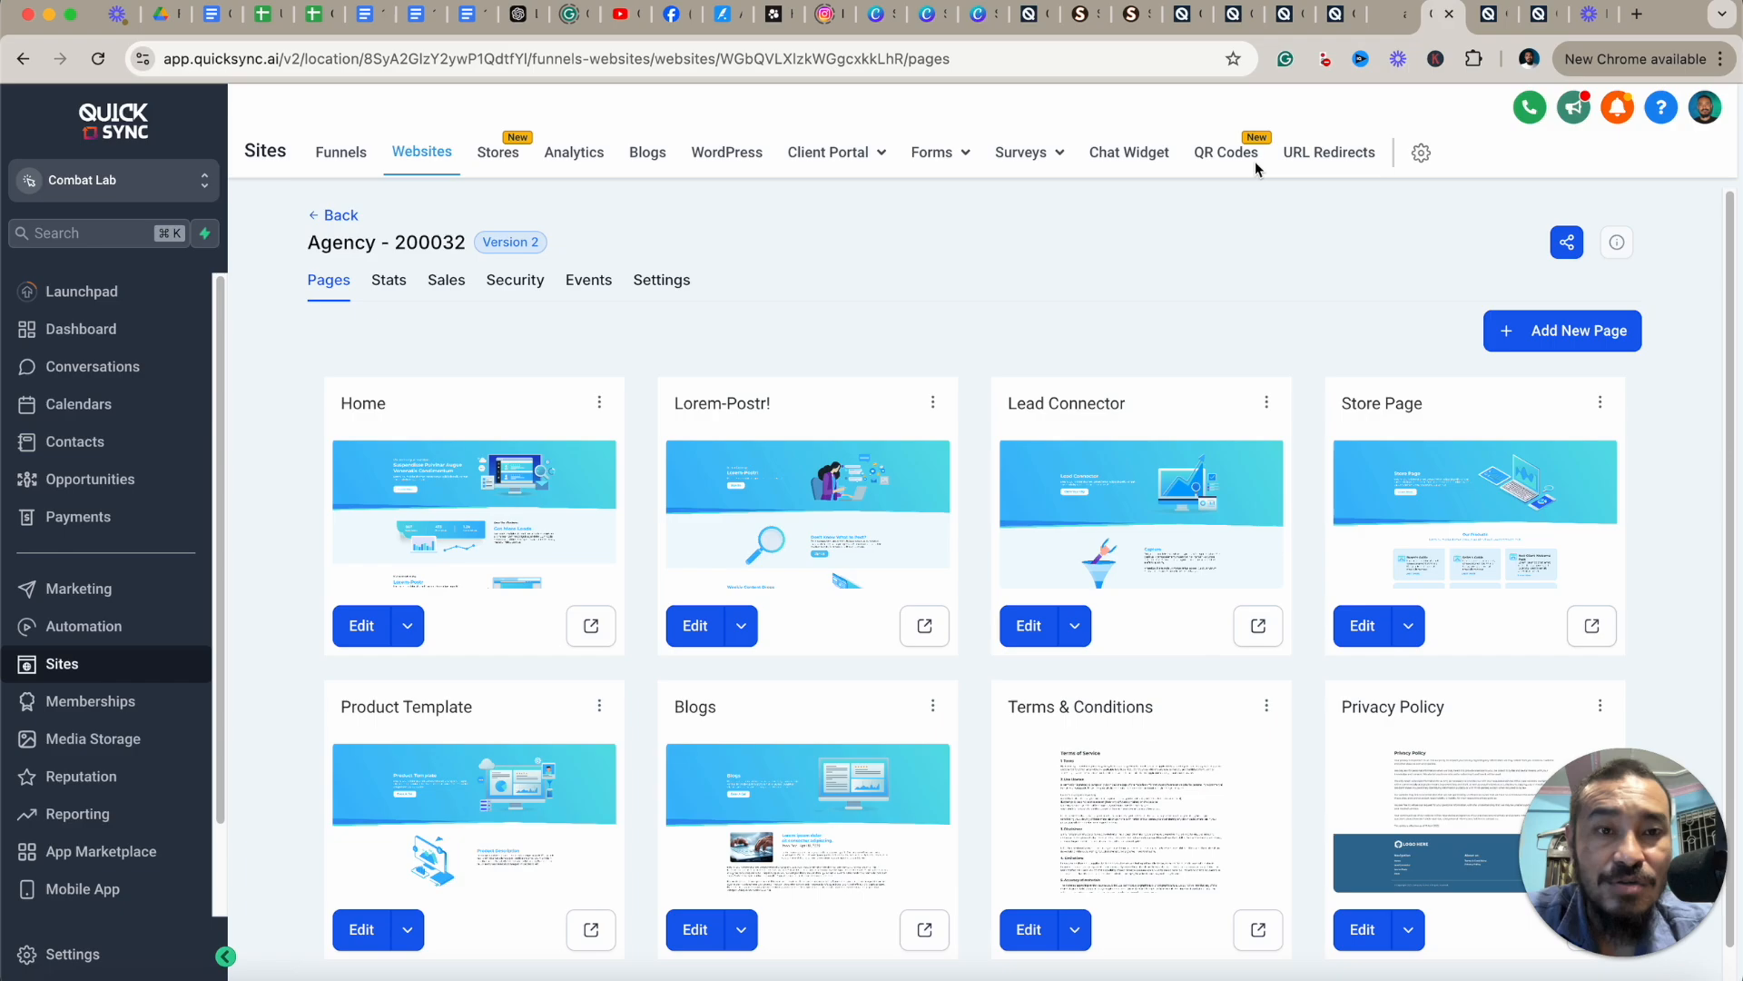
{"action": "left_click", "coordinate": [20, 578]}
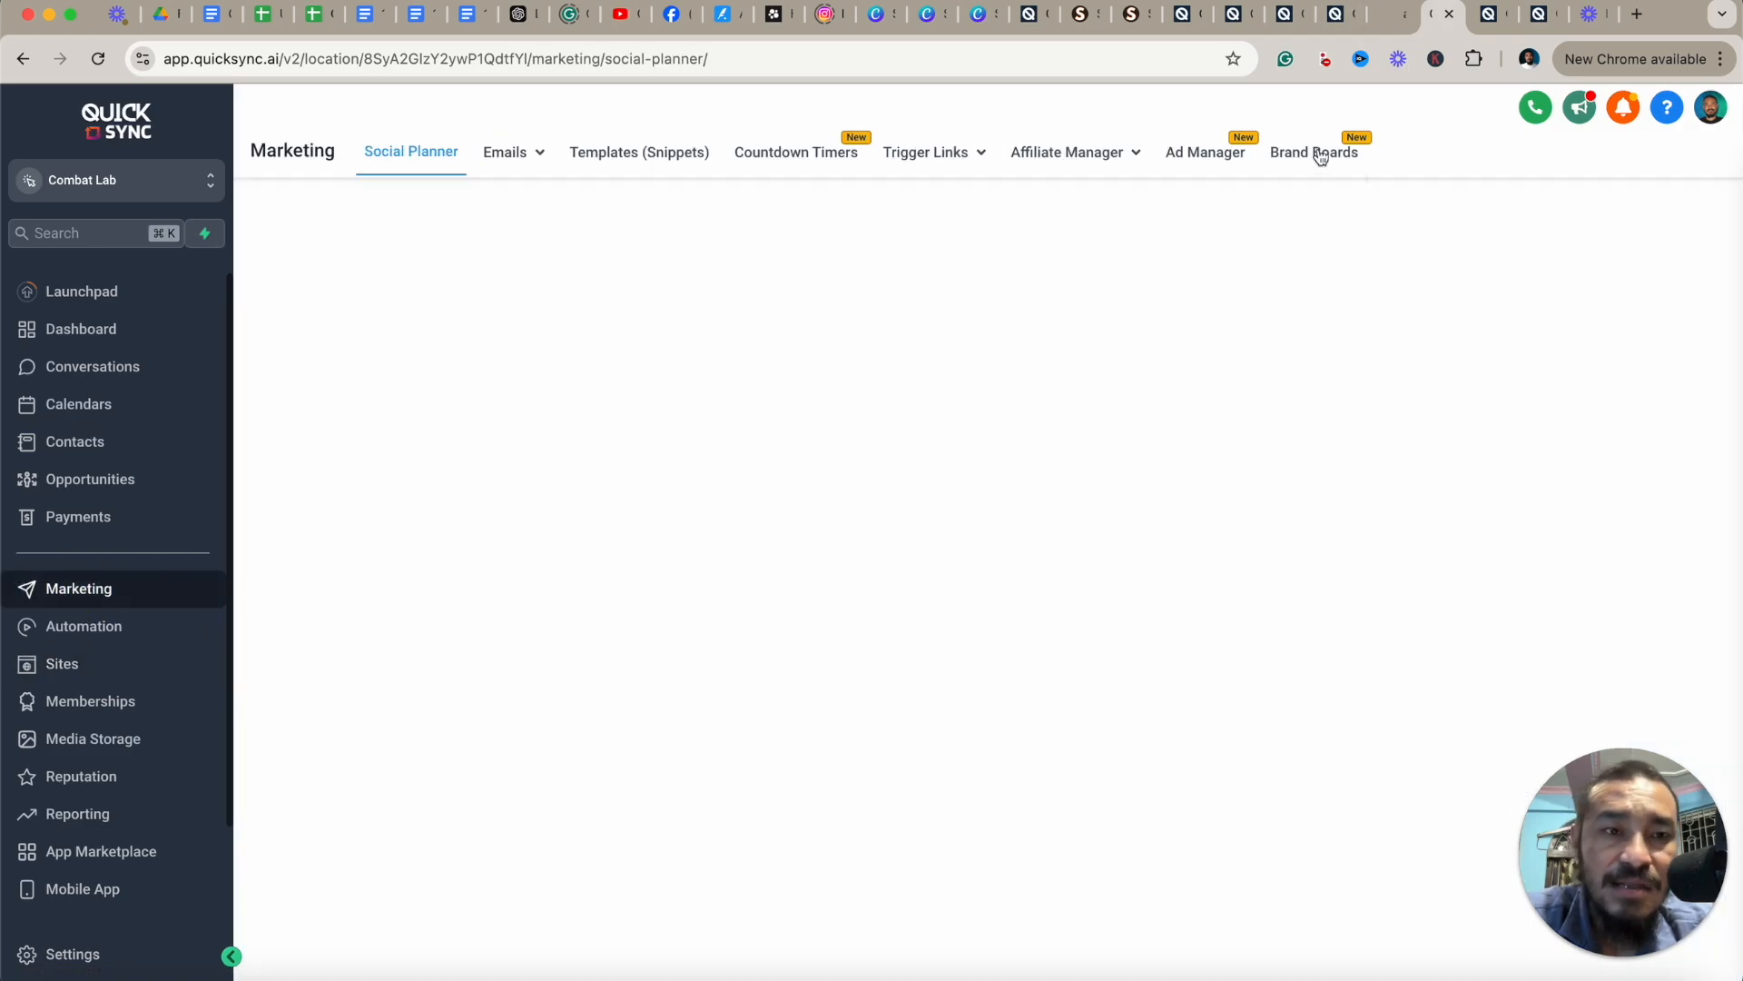
{"action": "left_click", "coordinate": [1322, 154]}
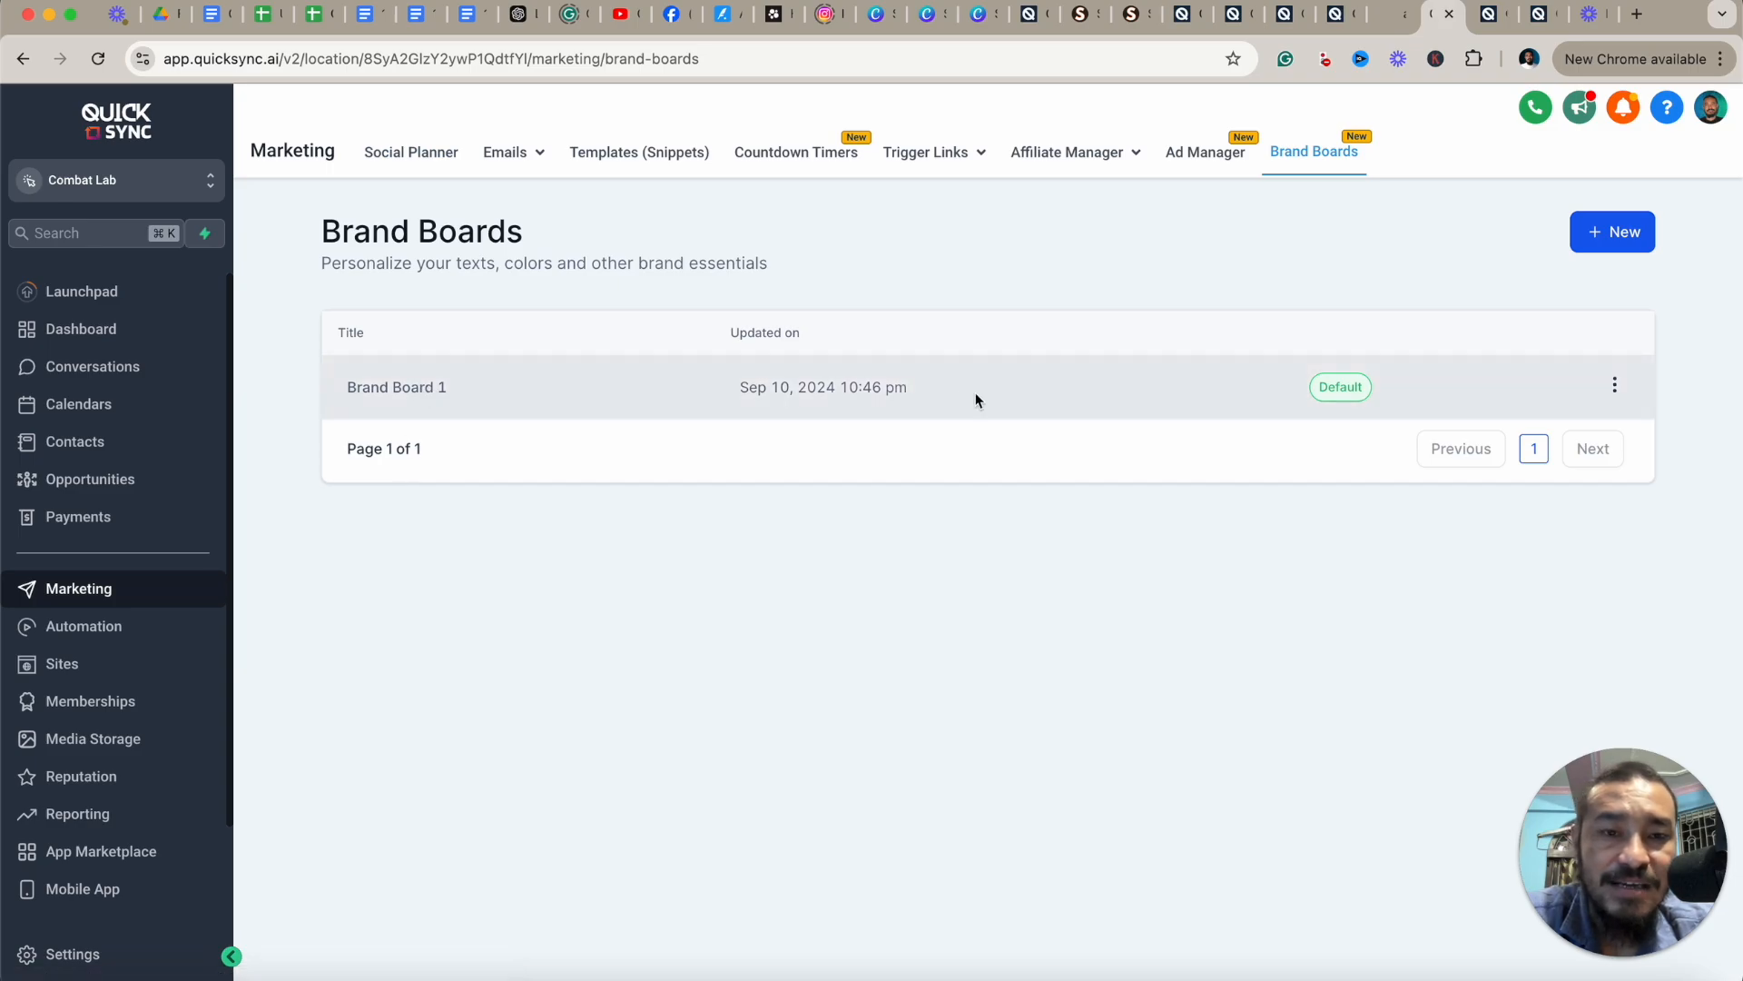
{"action": "left_click", "coordinate": [441, 387]}
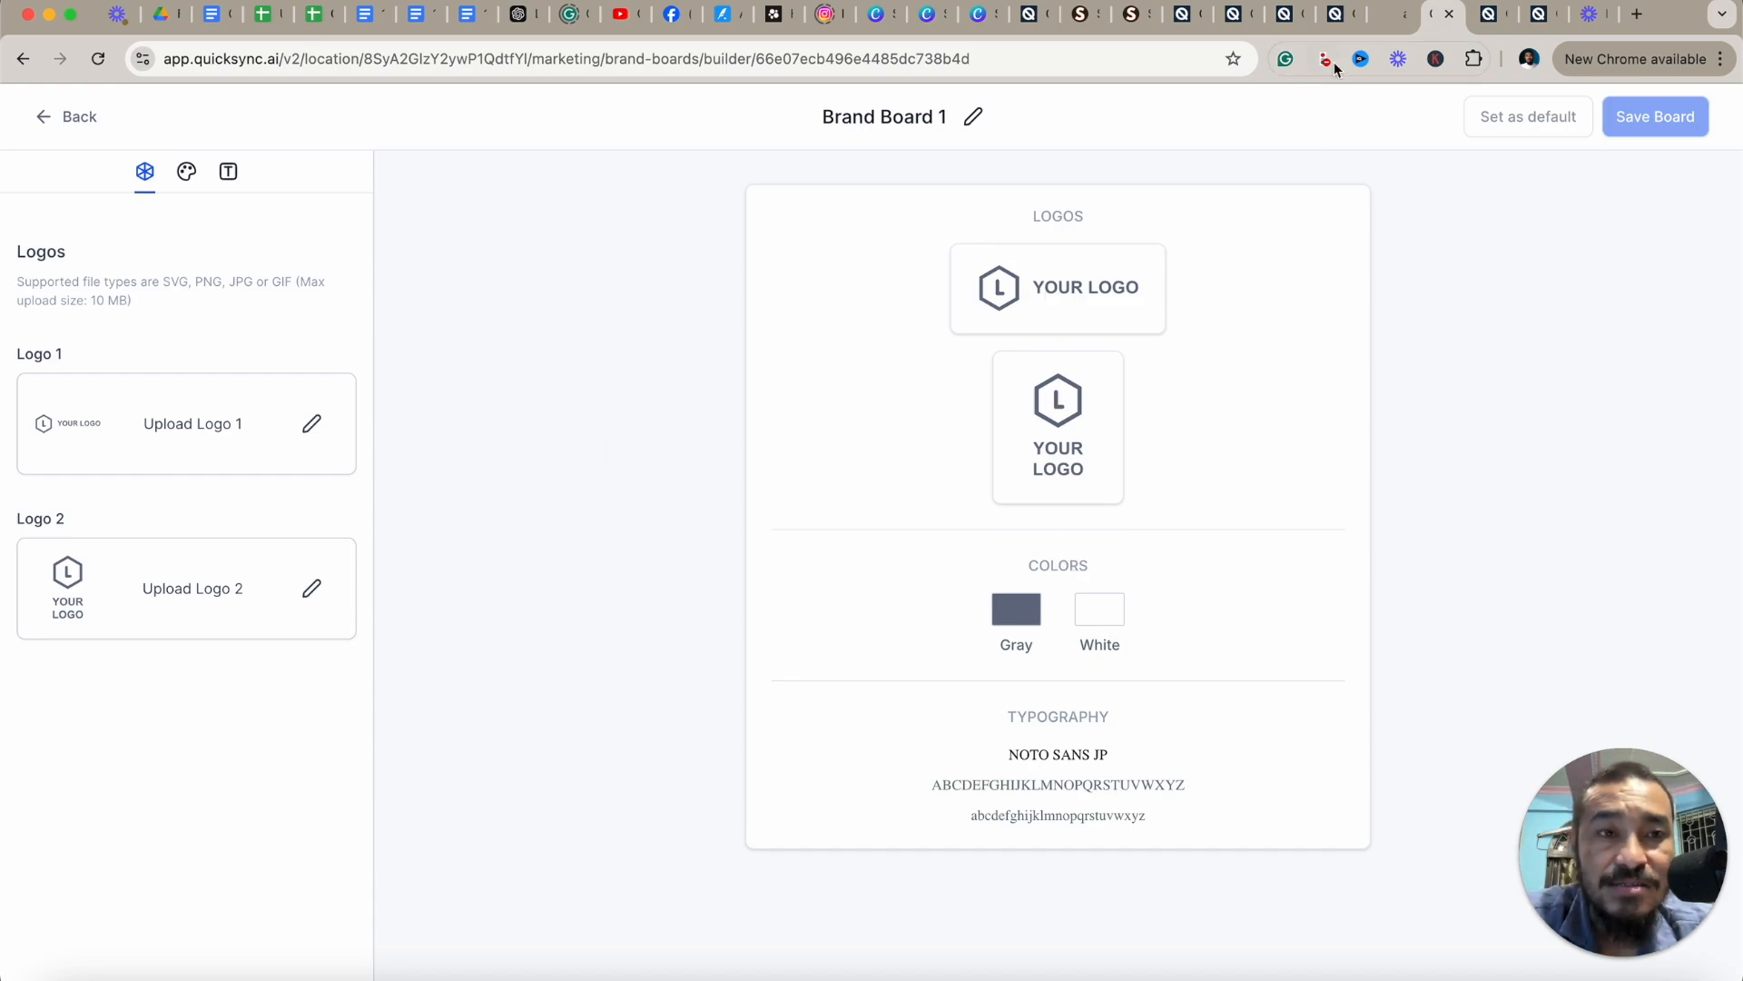
Return to the page builder tab and reopen the Typography link color options, then close them.
{"action": "left_click", "coordinate": [1288, 14]}
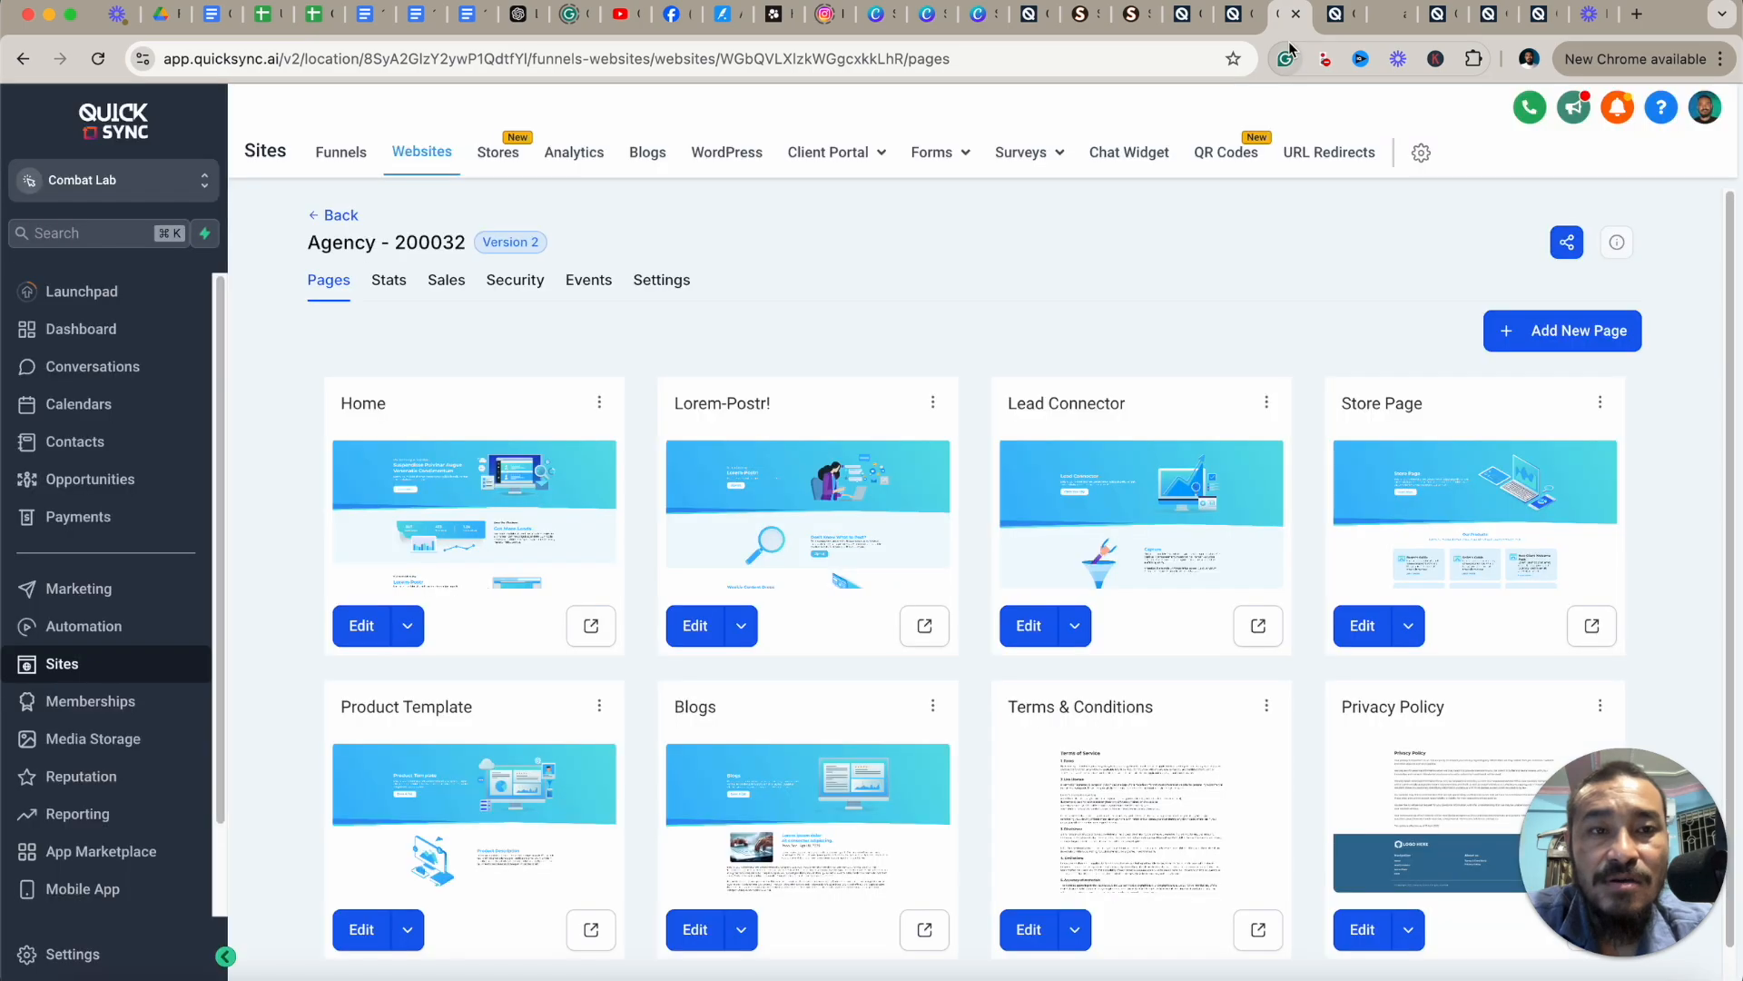
{"action": "left_click", "coordinate": [1246, 25]}
{"action": "left_click", "coordinate": [1335, 14]}
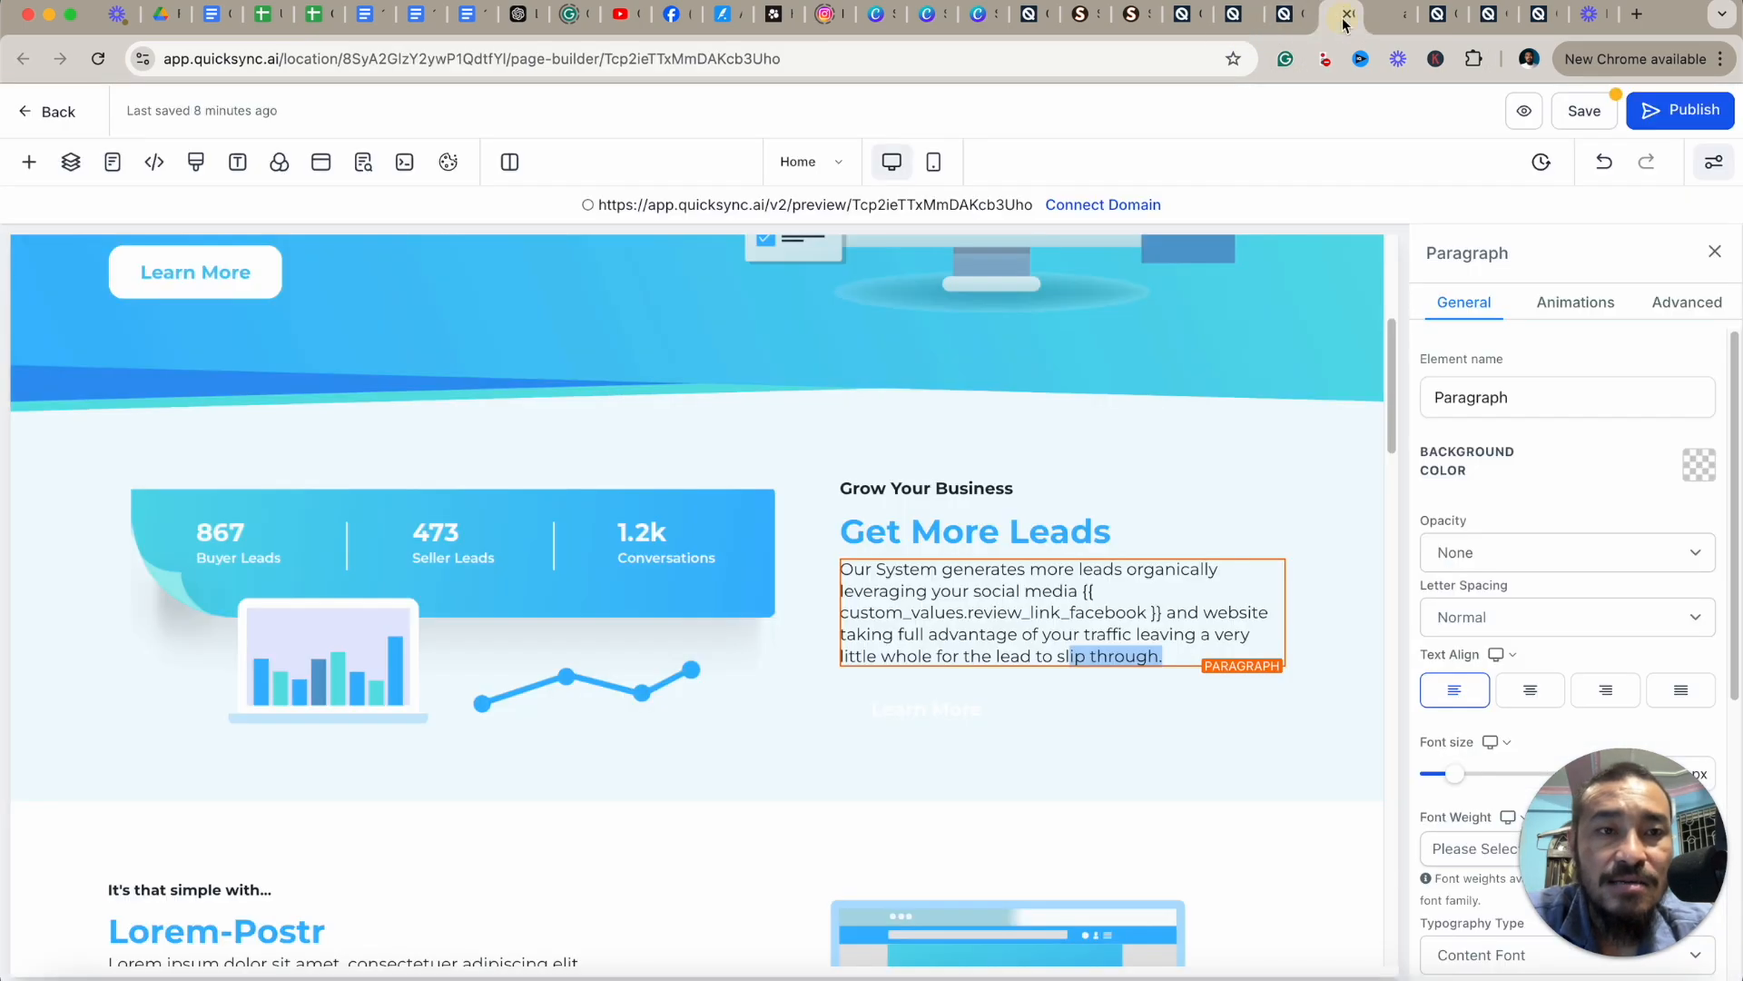
{"action": "left_click", "coordinate": [1057, 592]}
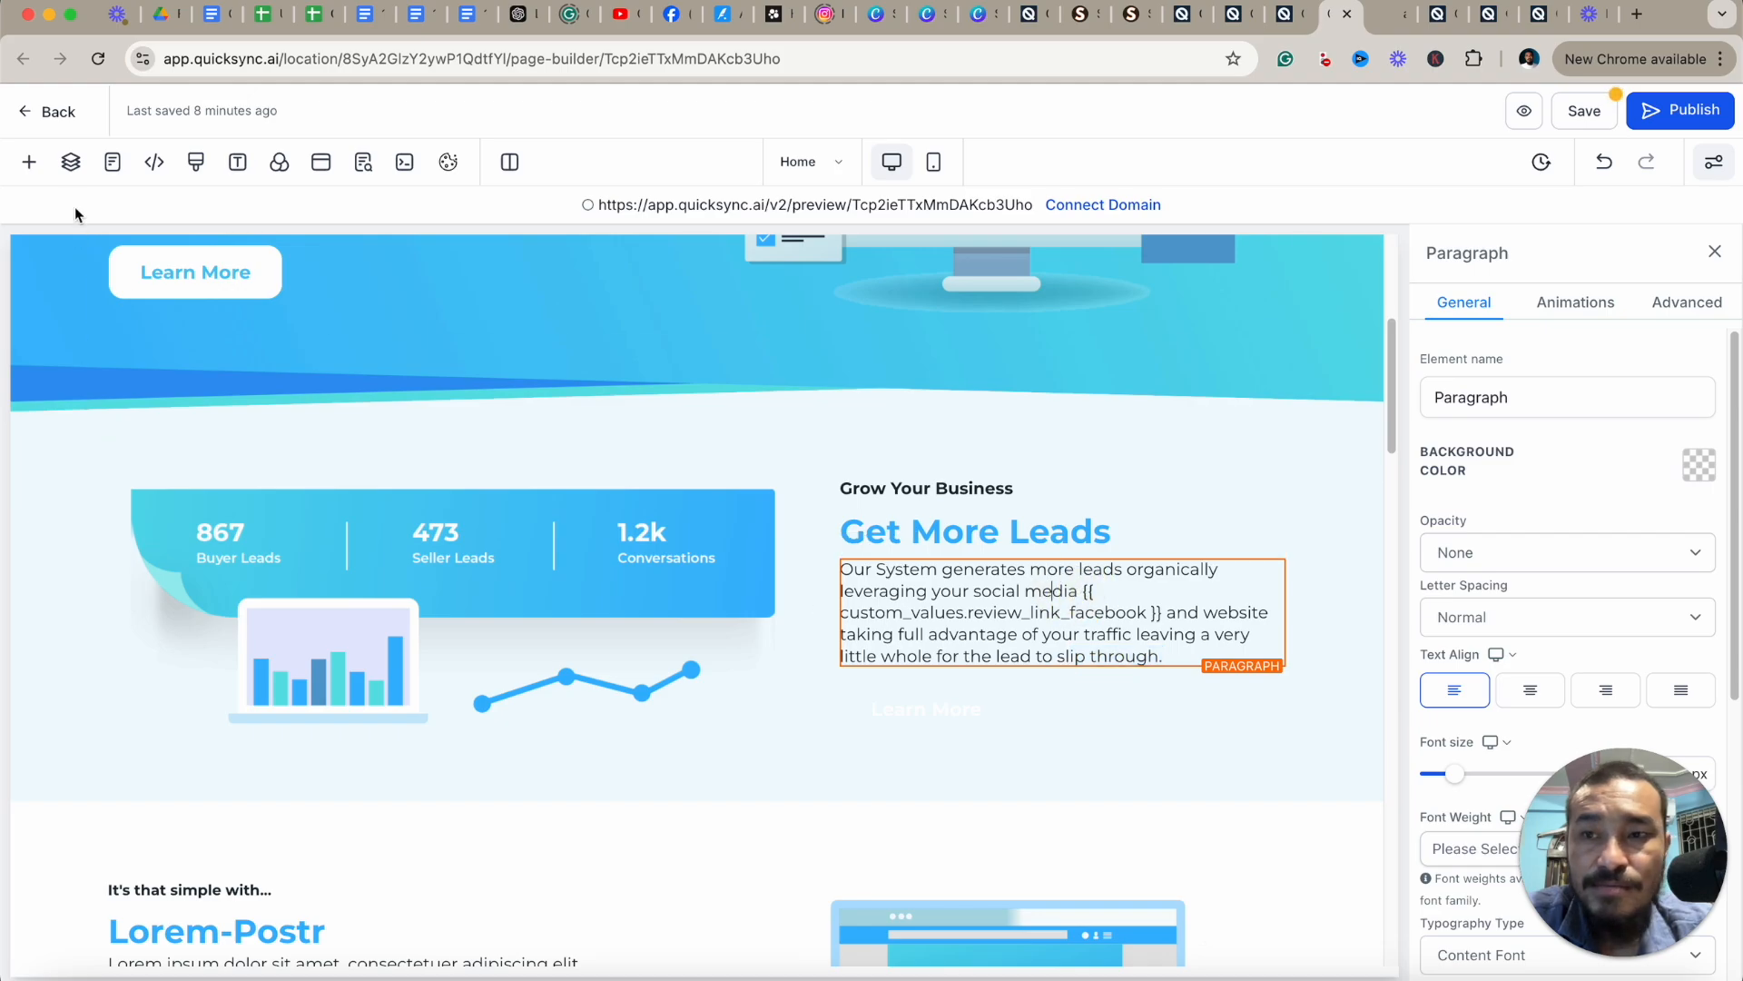
{"action": "left_click", "coordinate": [238, 161]}
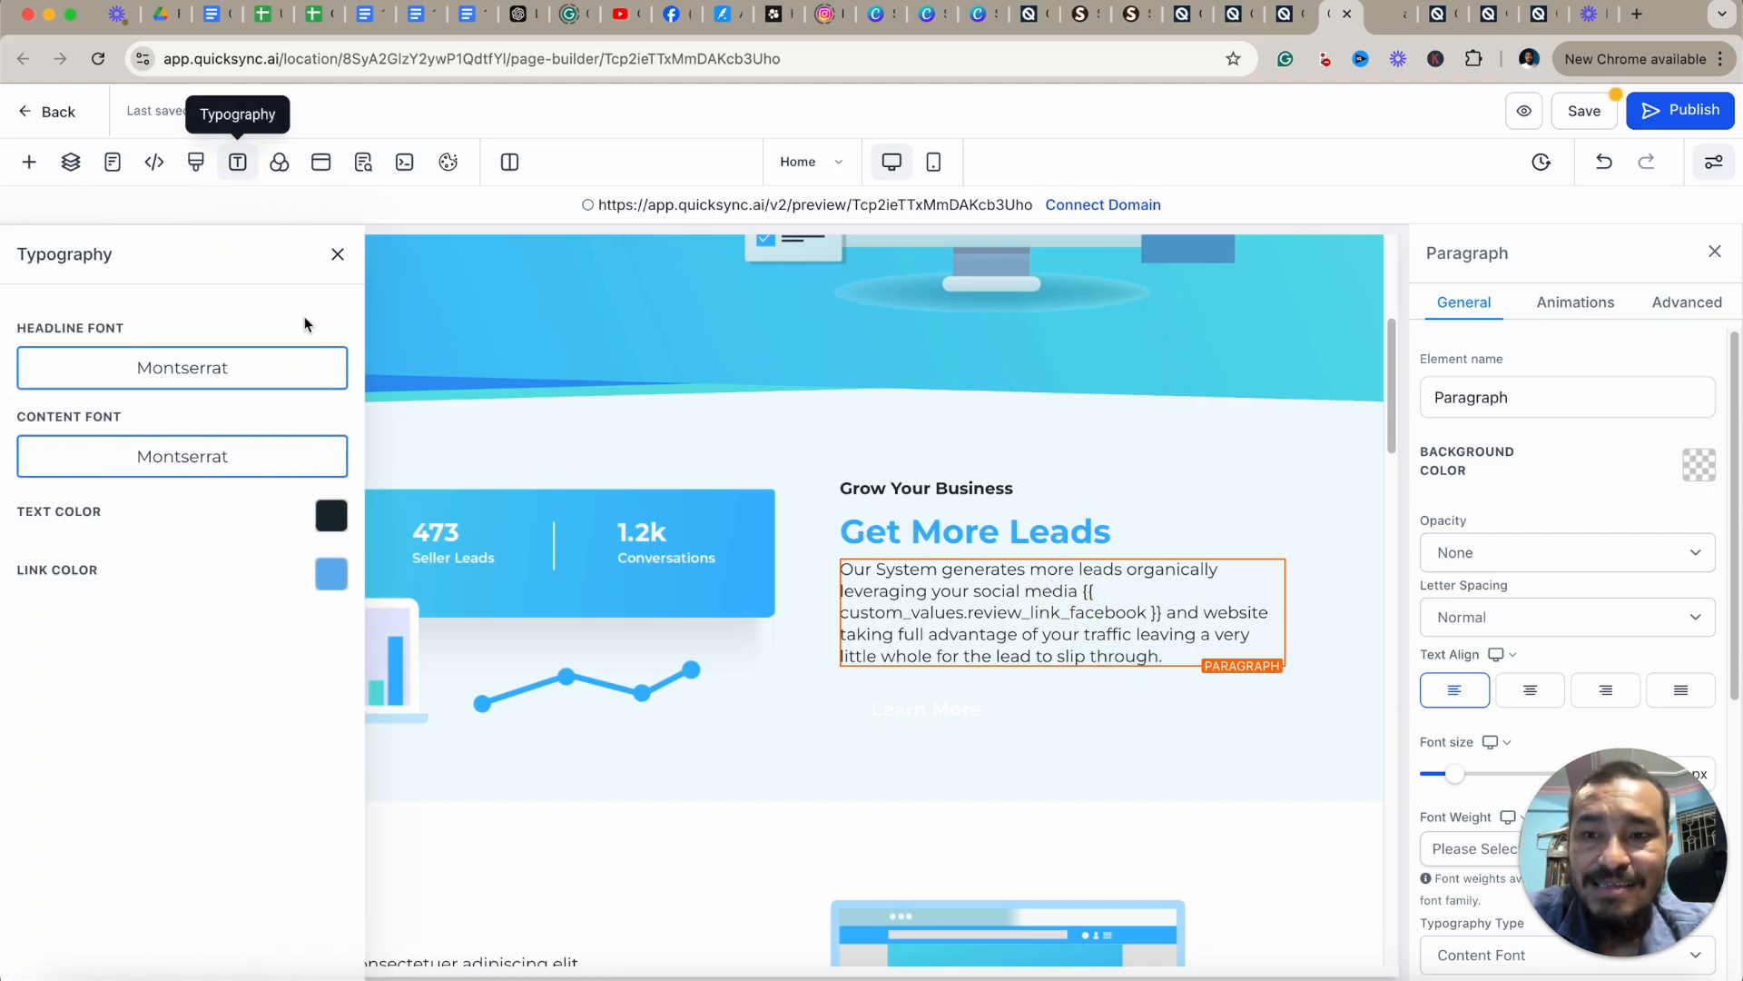
{"action": "left_click", "coordinate": [330, 576]}
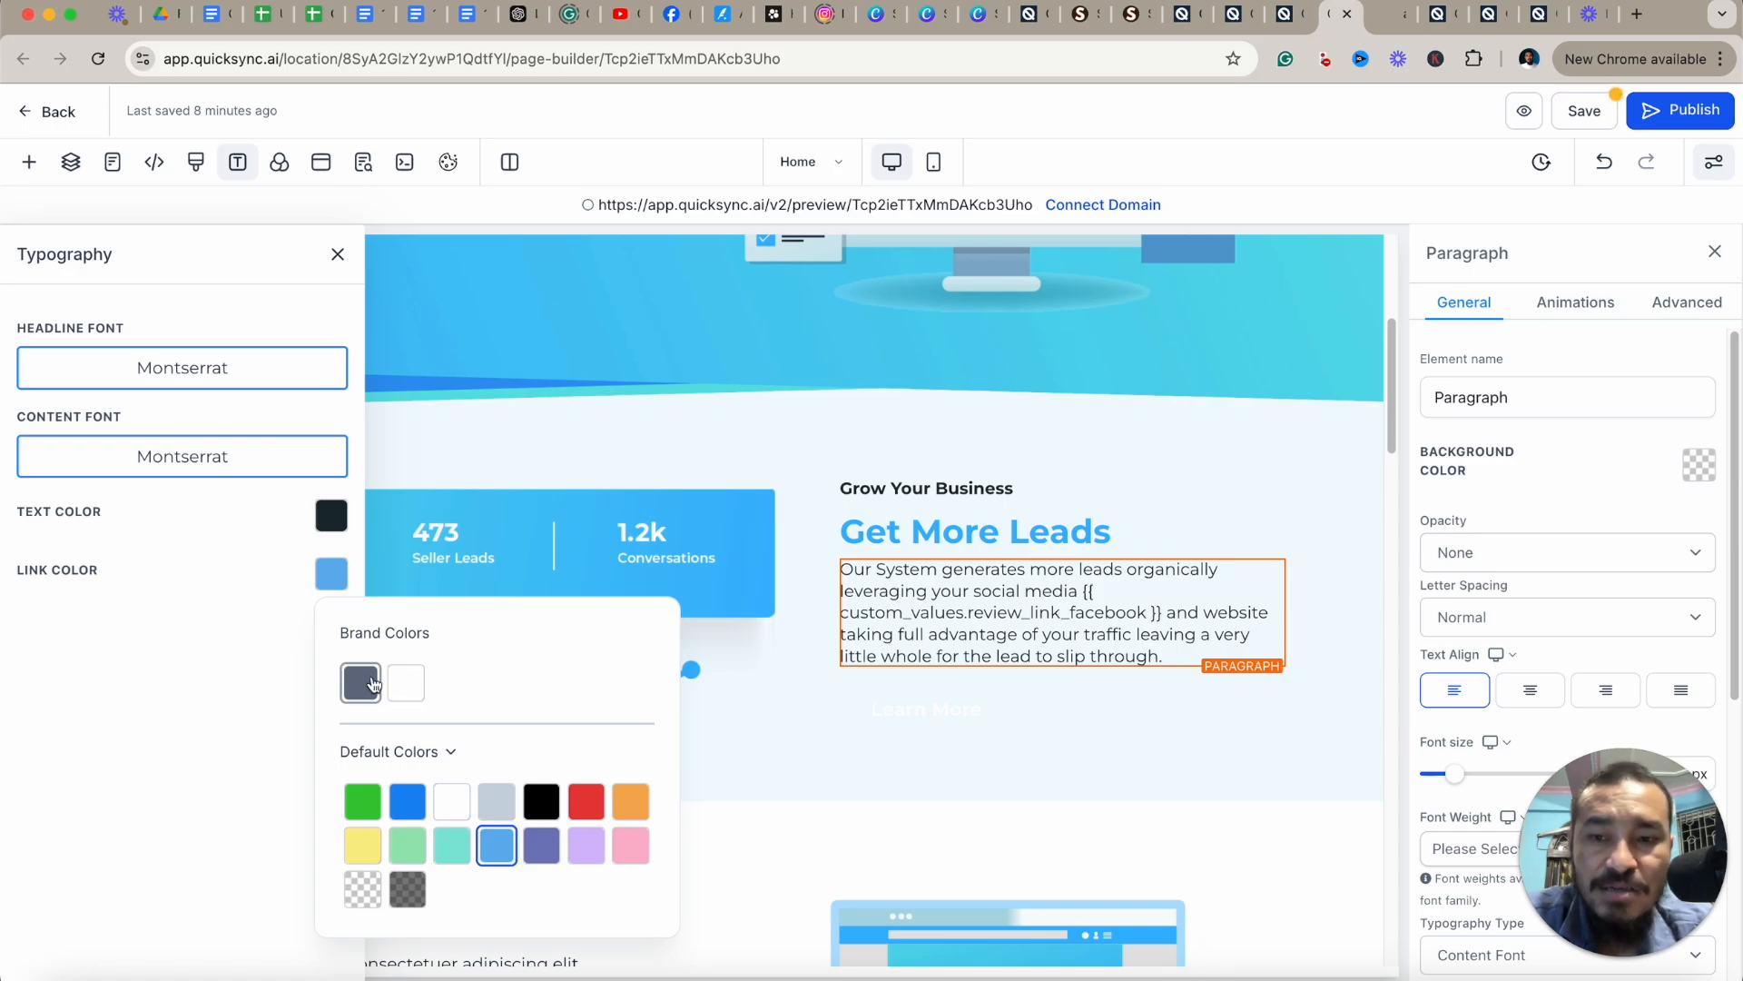
{"action": "left_click", "coordinate": [936, 595]}
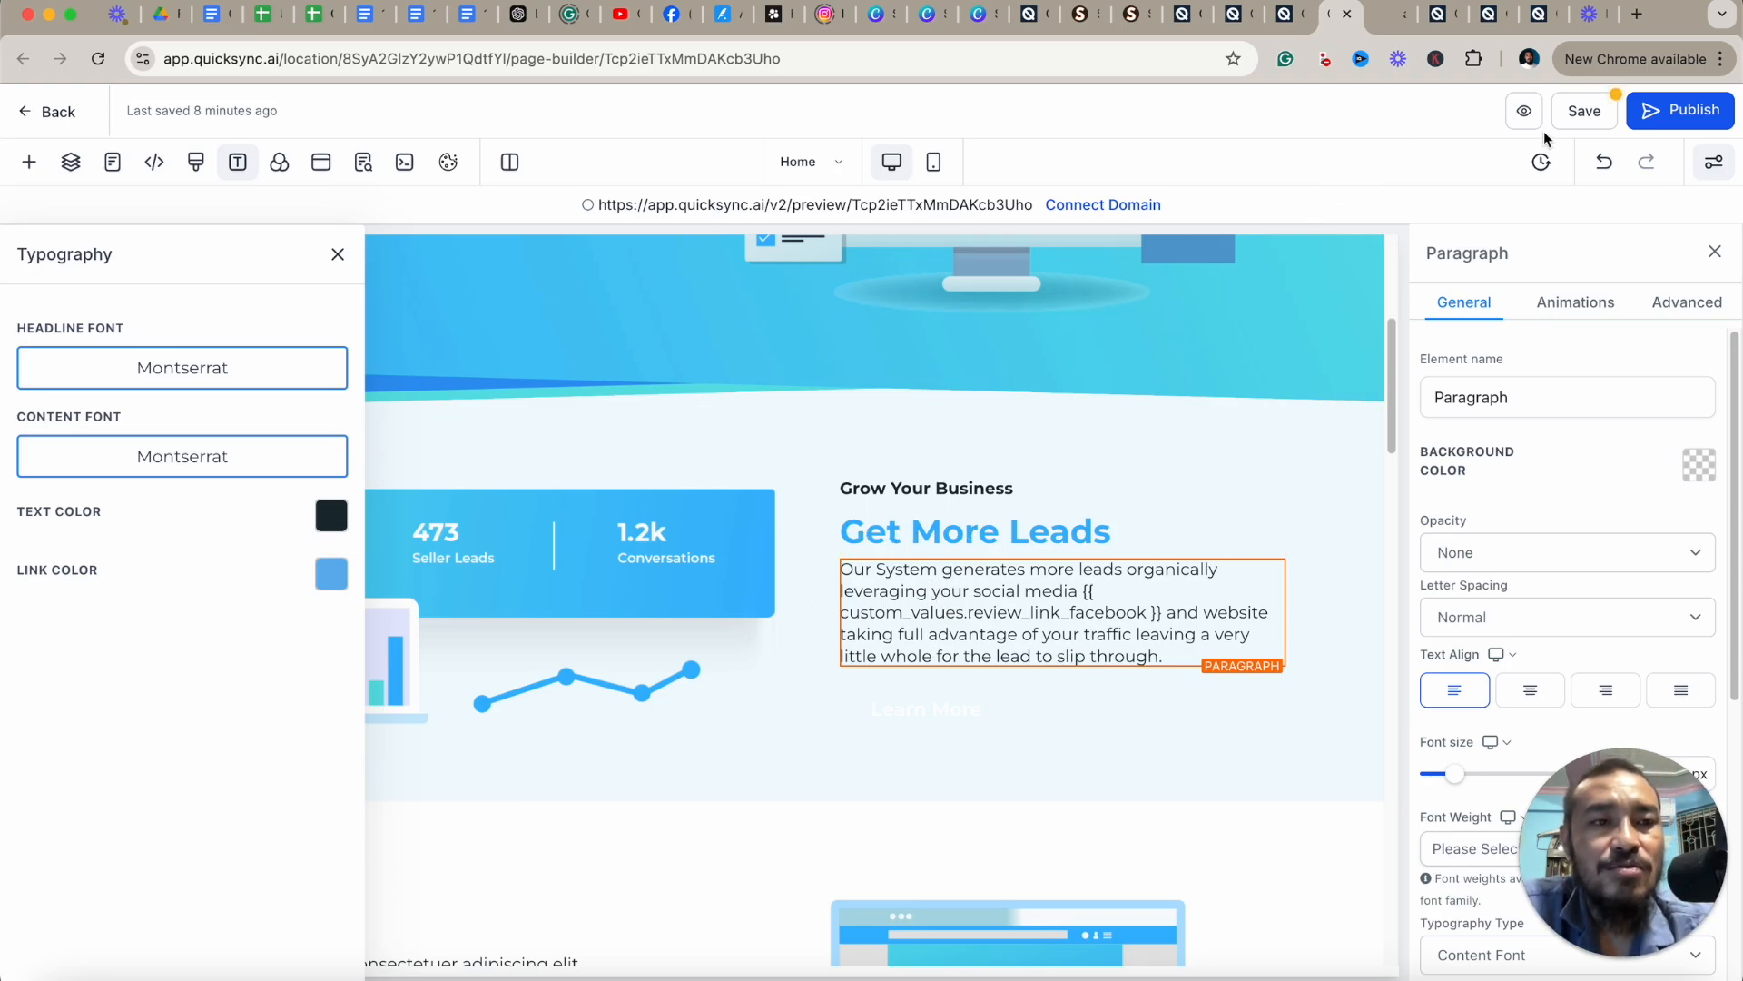
Save the page and confirm the SEO meta update.
{"action": "left_click", "coordinate": [1582, 117]}
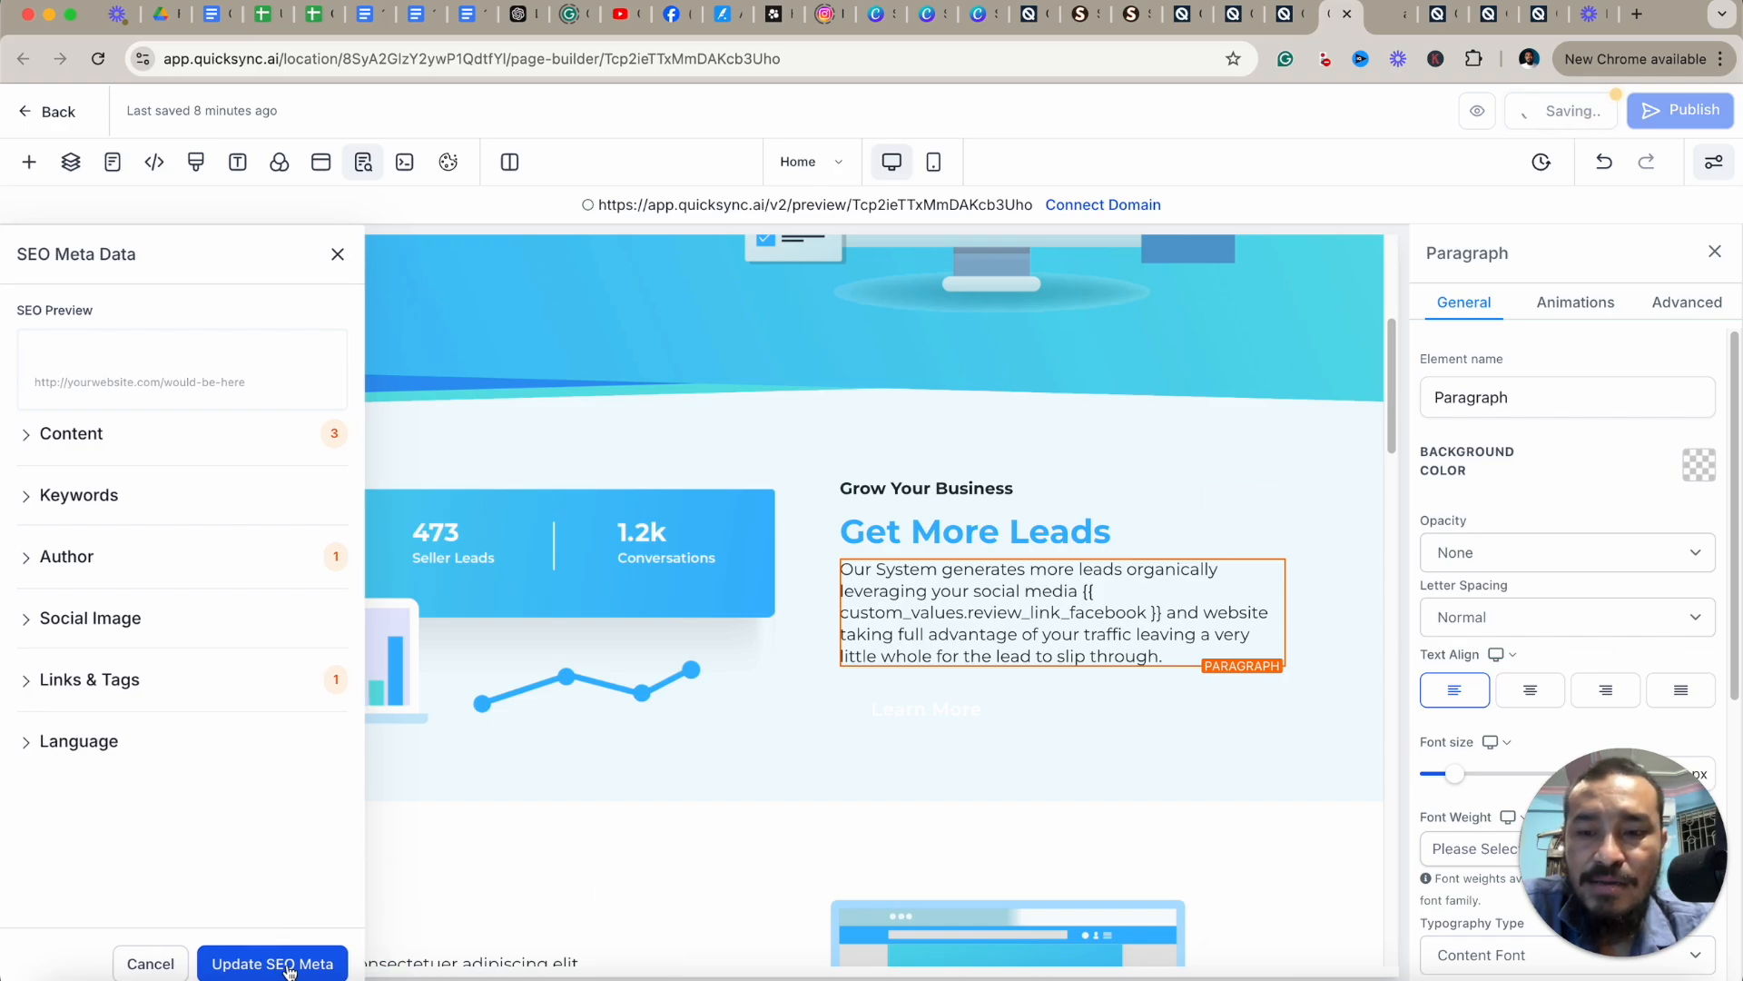
{"action": "left_click", "coordinate": [289, 968]}
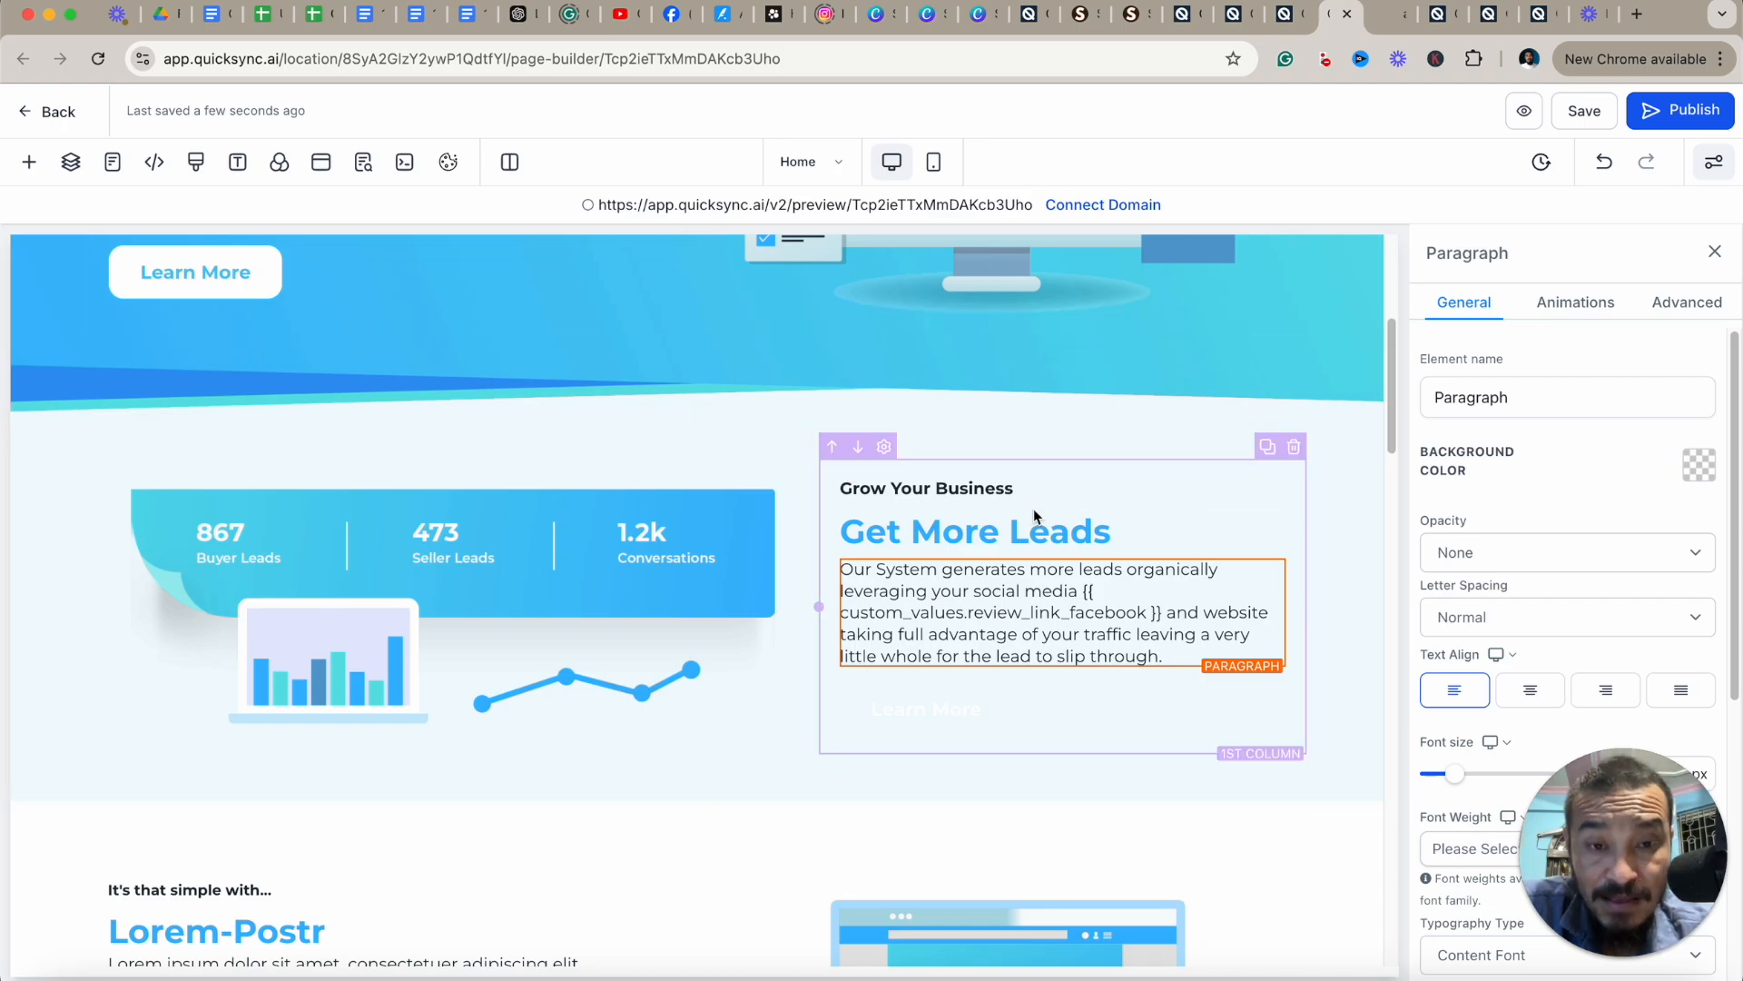
View the page preview tab, then open the Lead Connector page from the builder's Pages list.
{"action": "left_click", "coordinate": [1395, 22]}
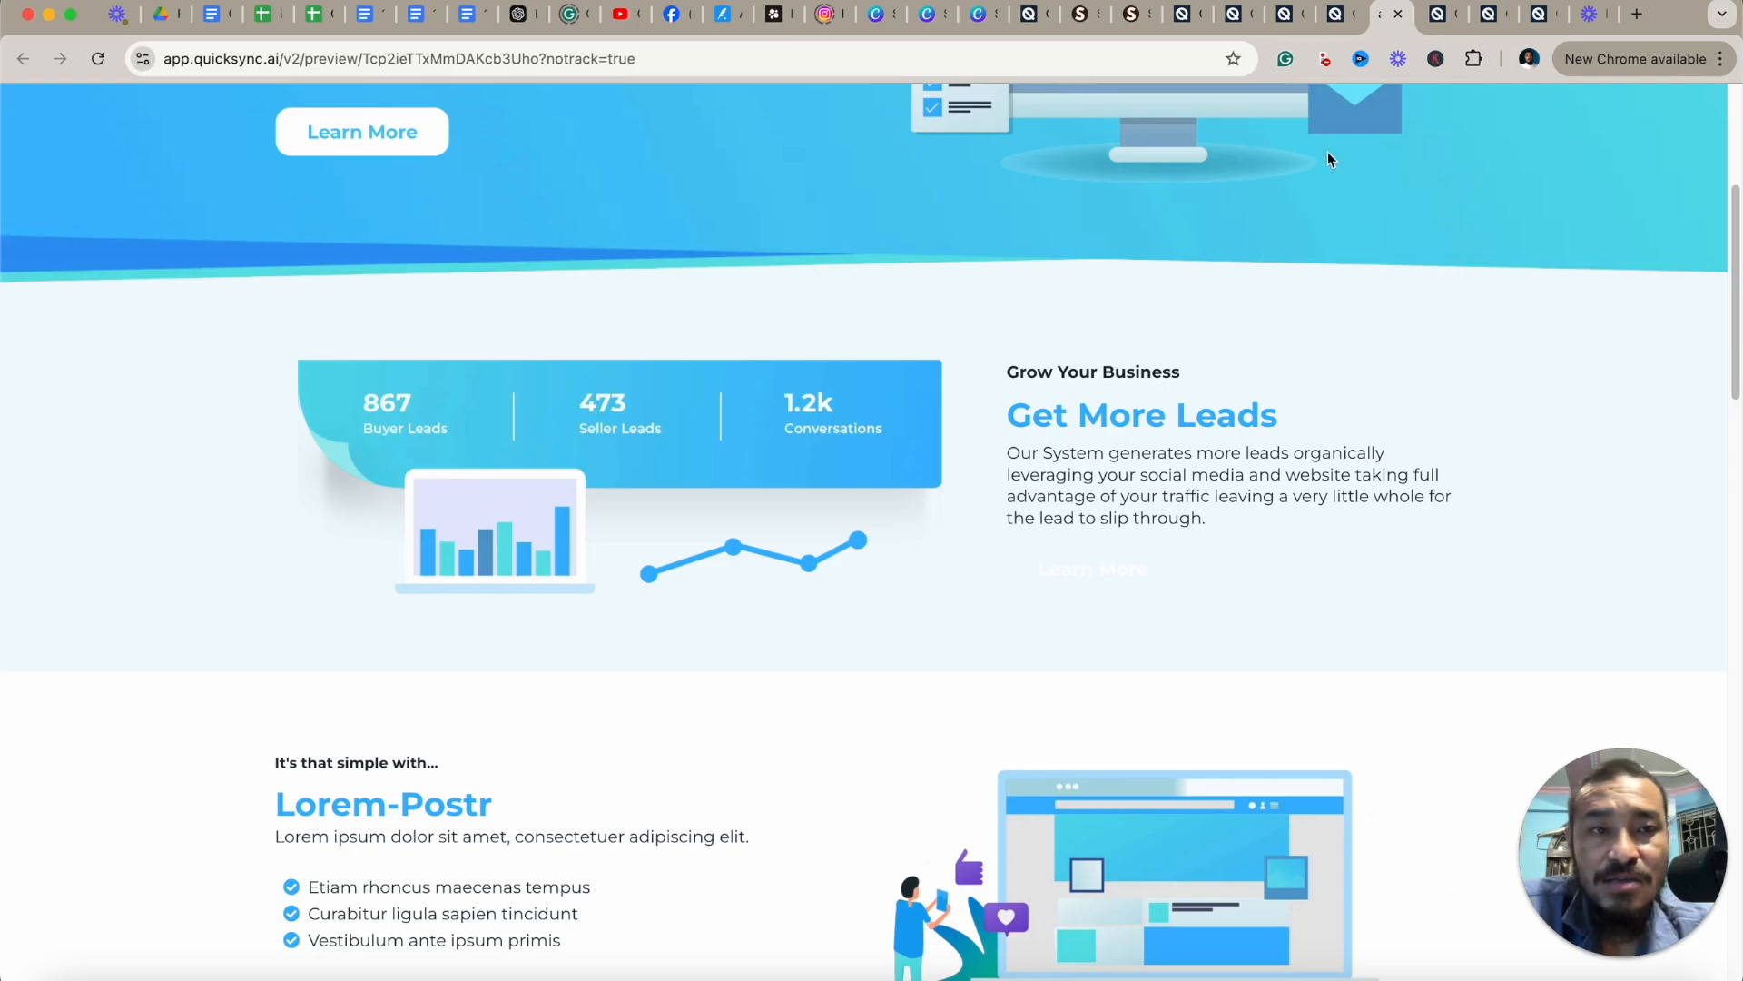
{"action": "left_click", "coordinate": [1398, 14]}
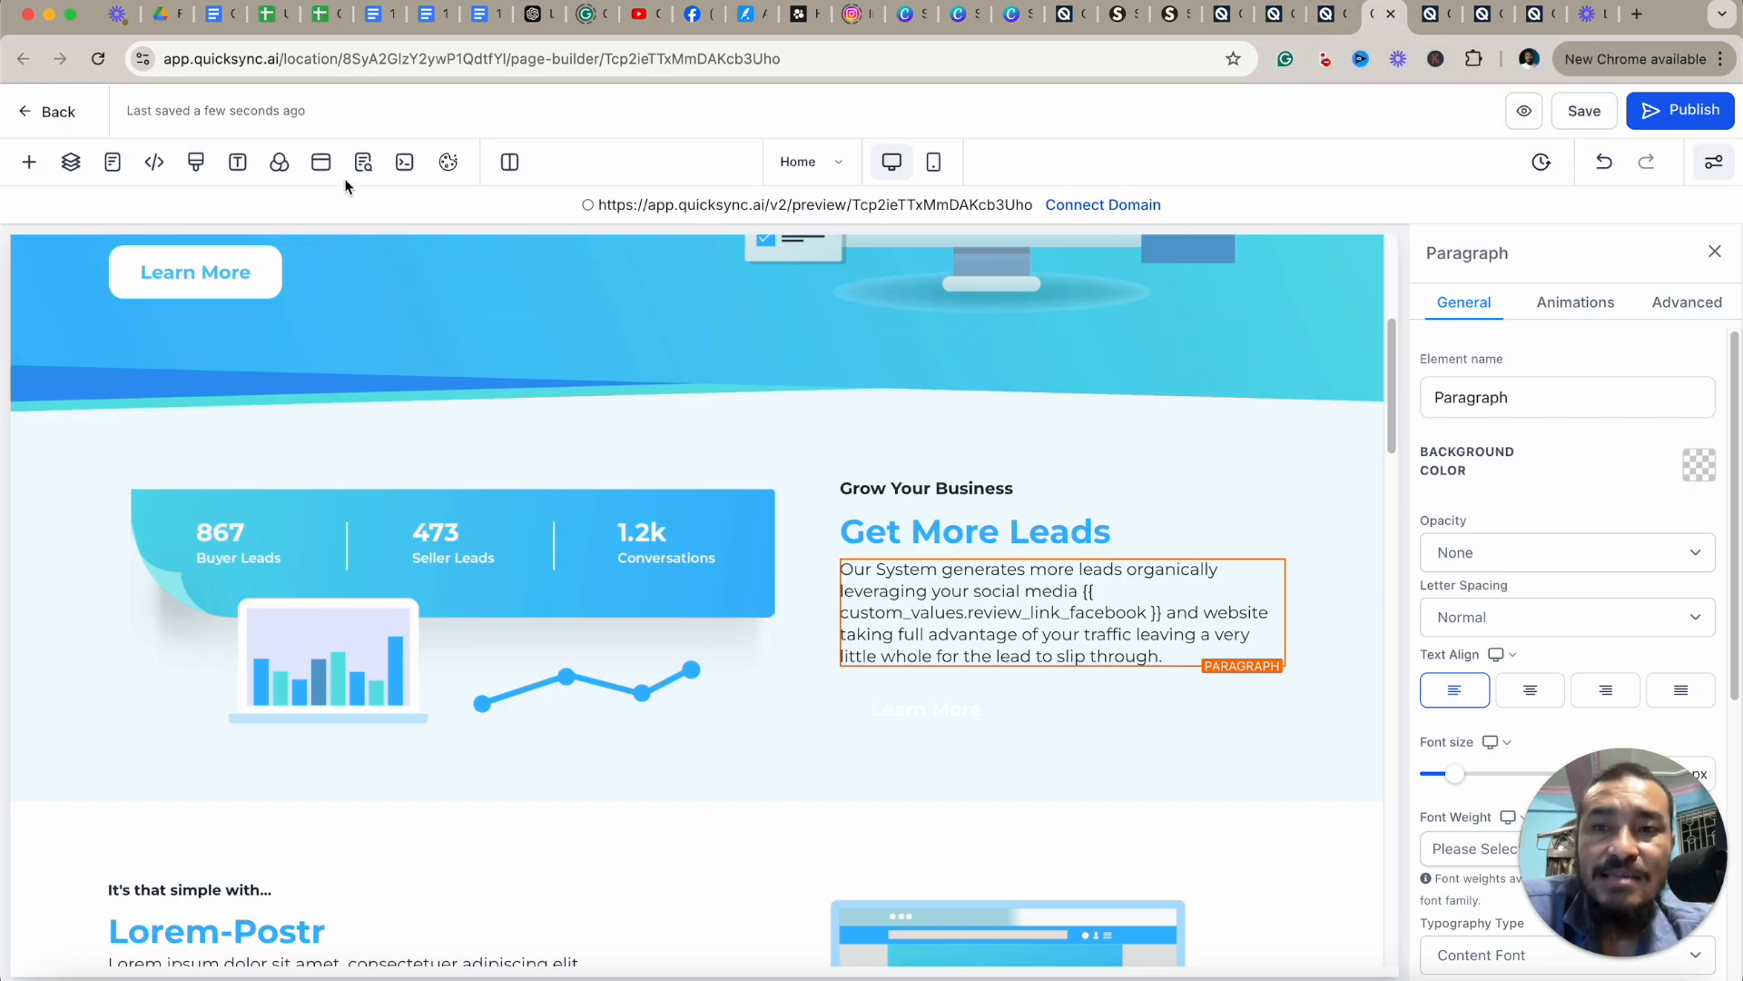
{"action": "left_click", "coordinate": [114, 166]}
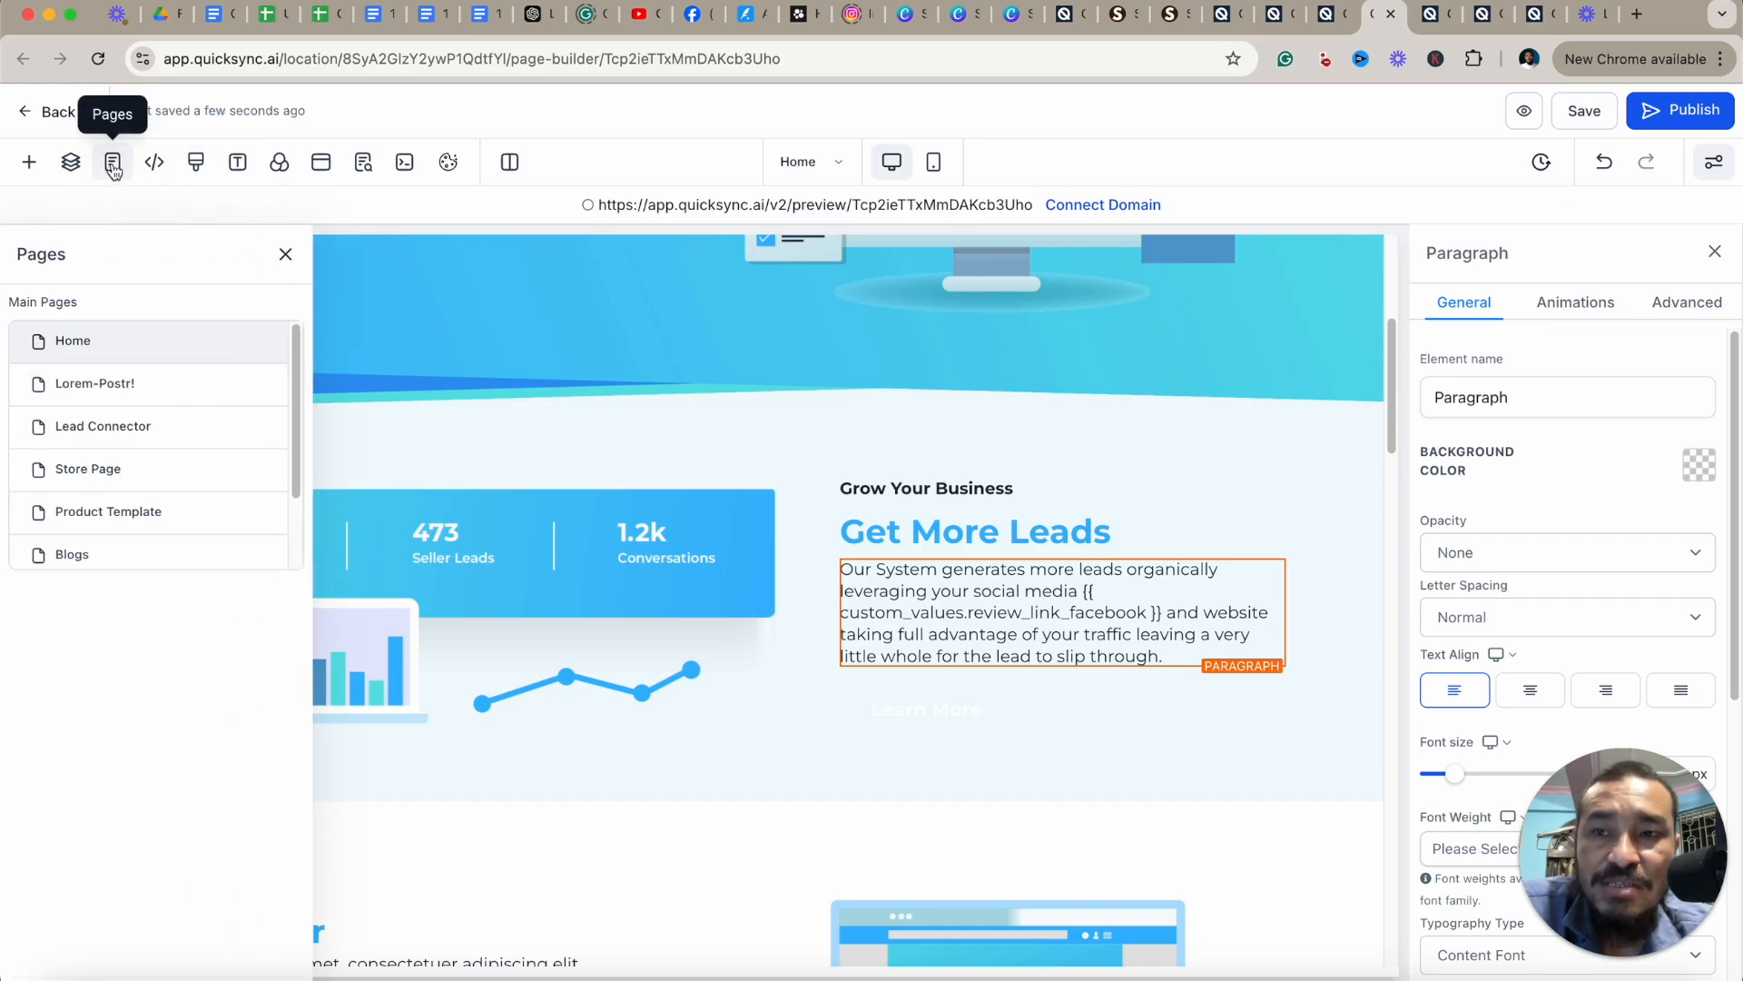
{"action": "left_click", "coordinate": [121, 426]}
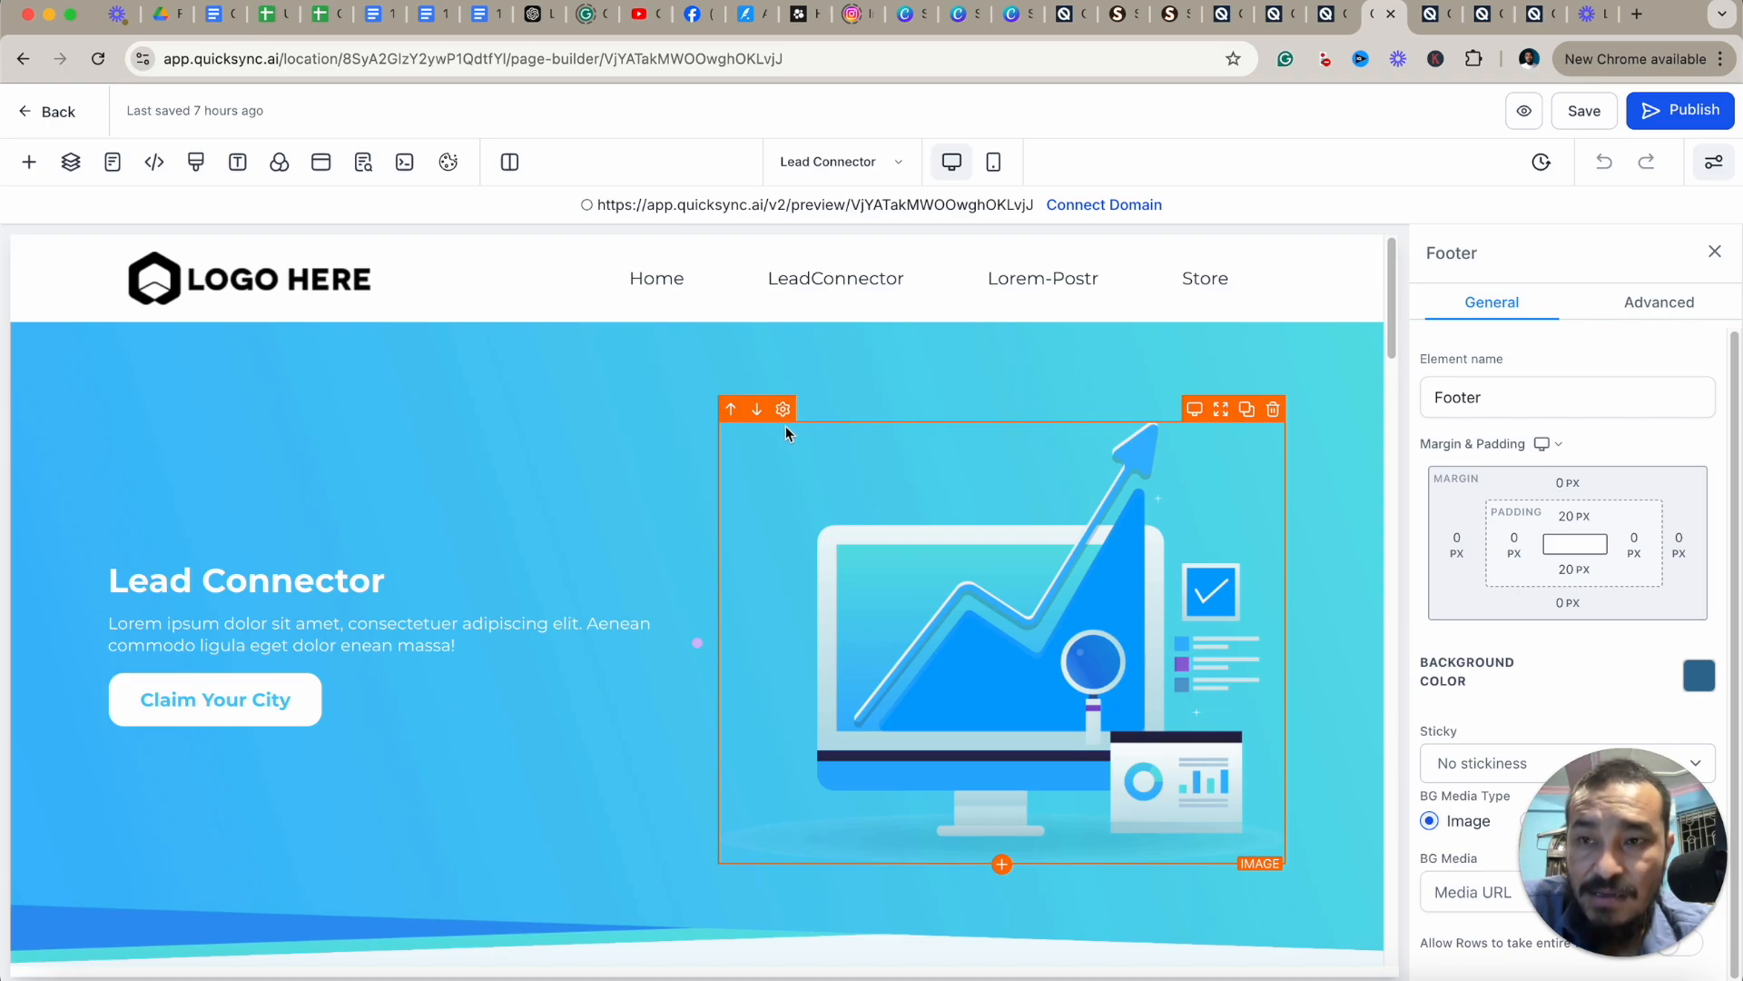
Open the Add A Section options below the hero section and close them without adding one.
{"action": "scroll", "coordinate": [755, 412], "scroll_direction": "down", "scroll_amount": 5}
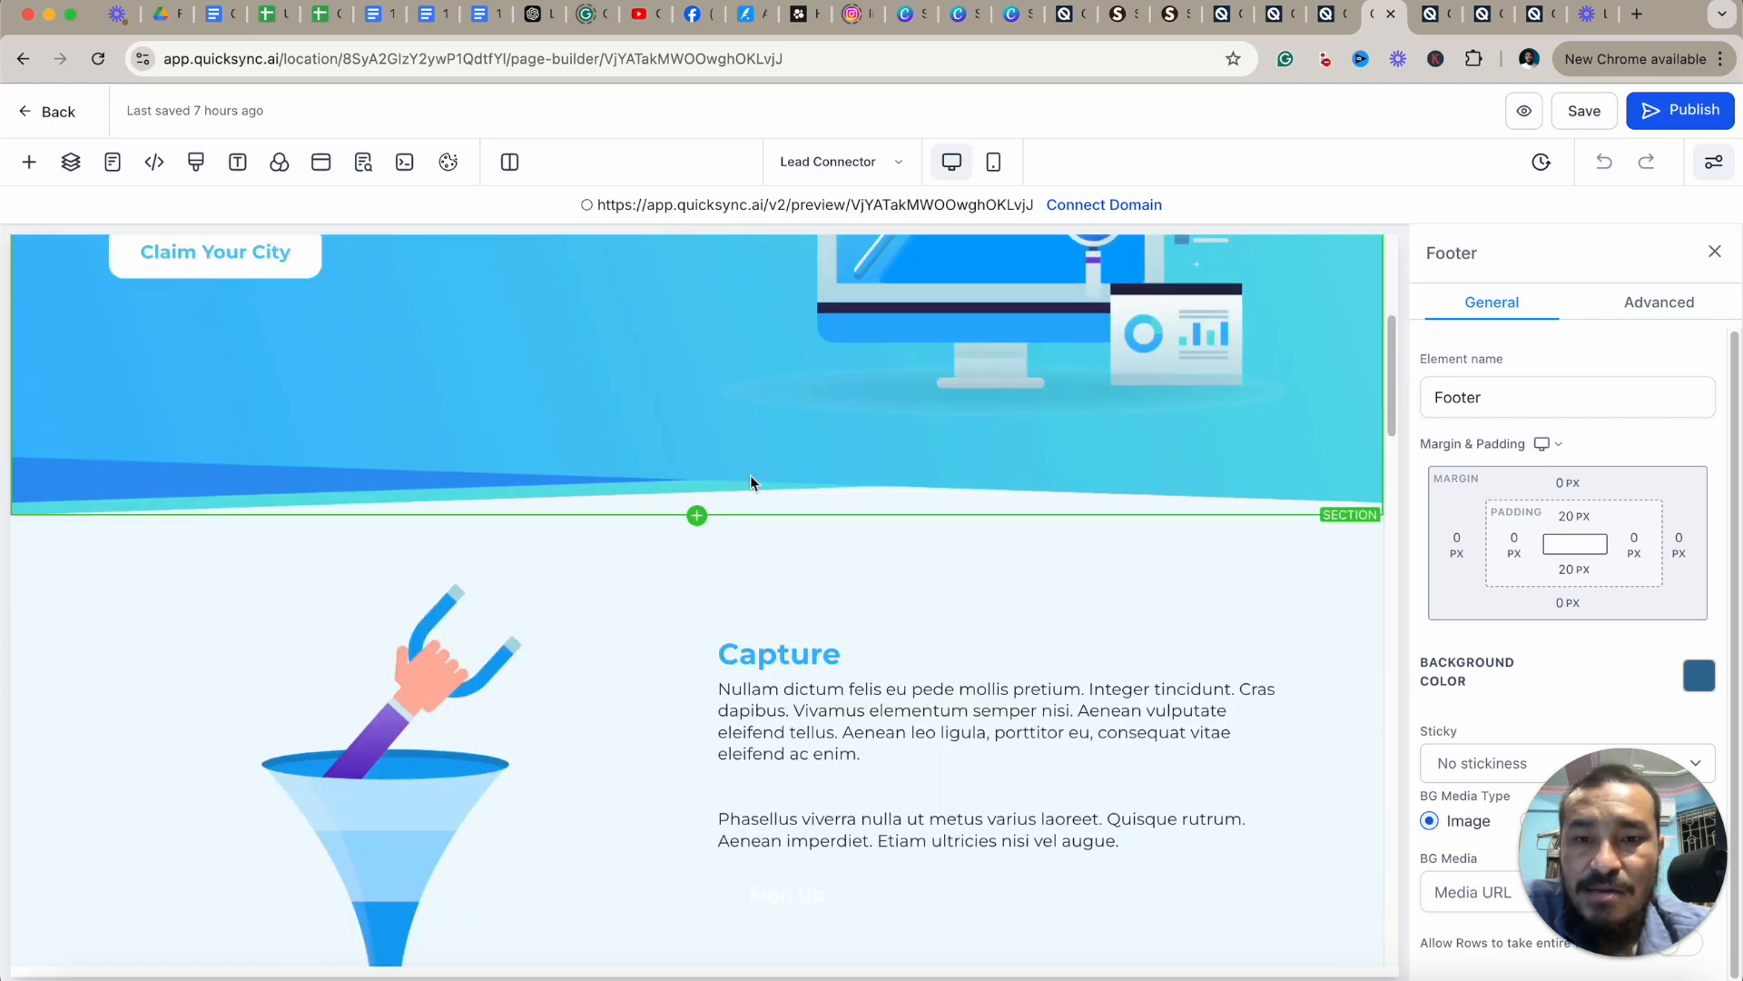
{"action": "left_click", "coordinate": [697, 515]}
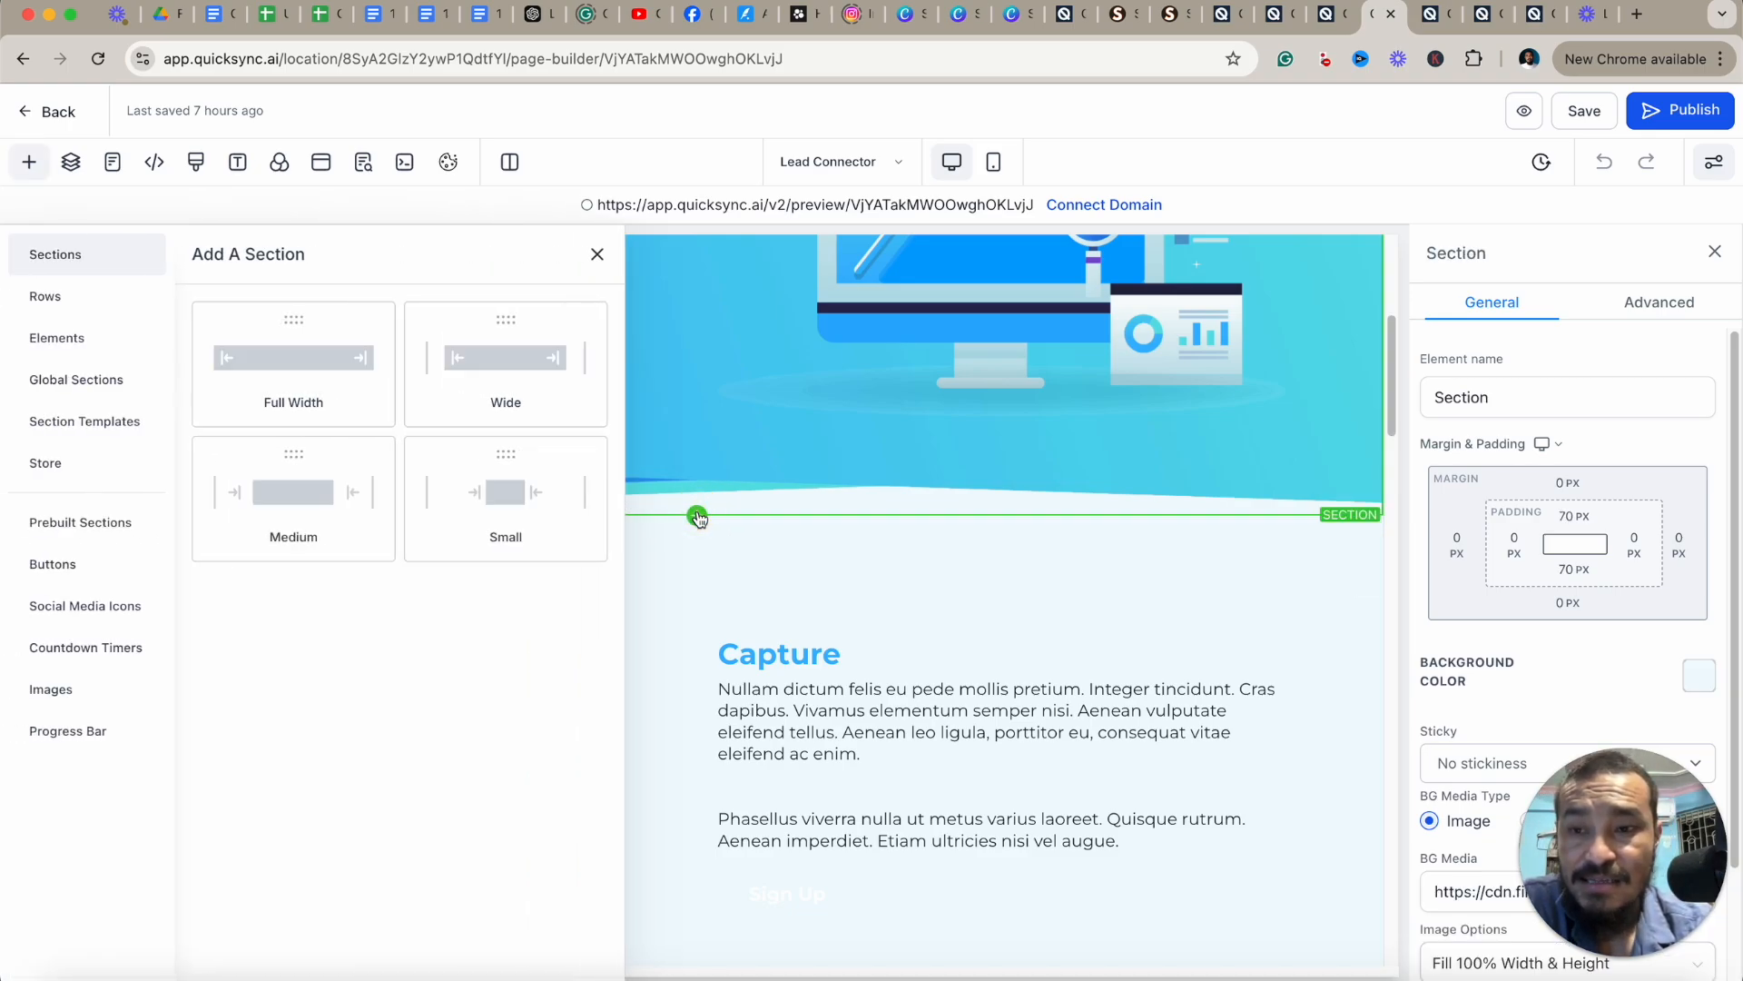
{"action": "left_click", "coordinate": [597, 255]}
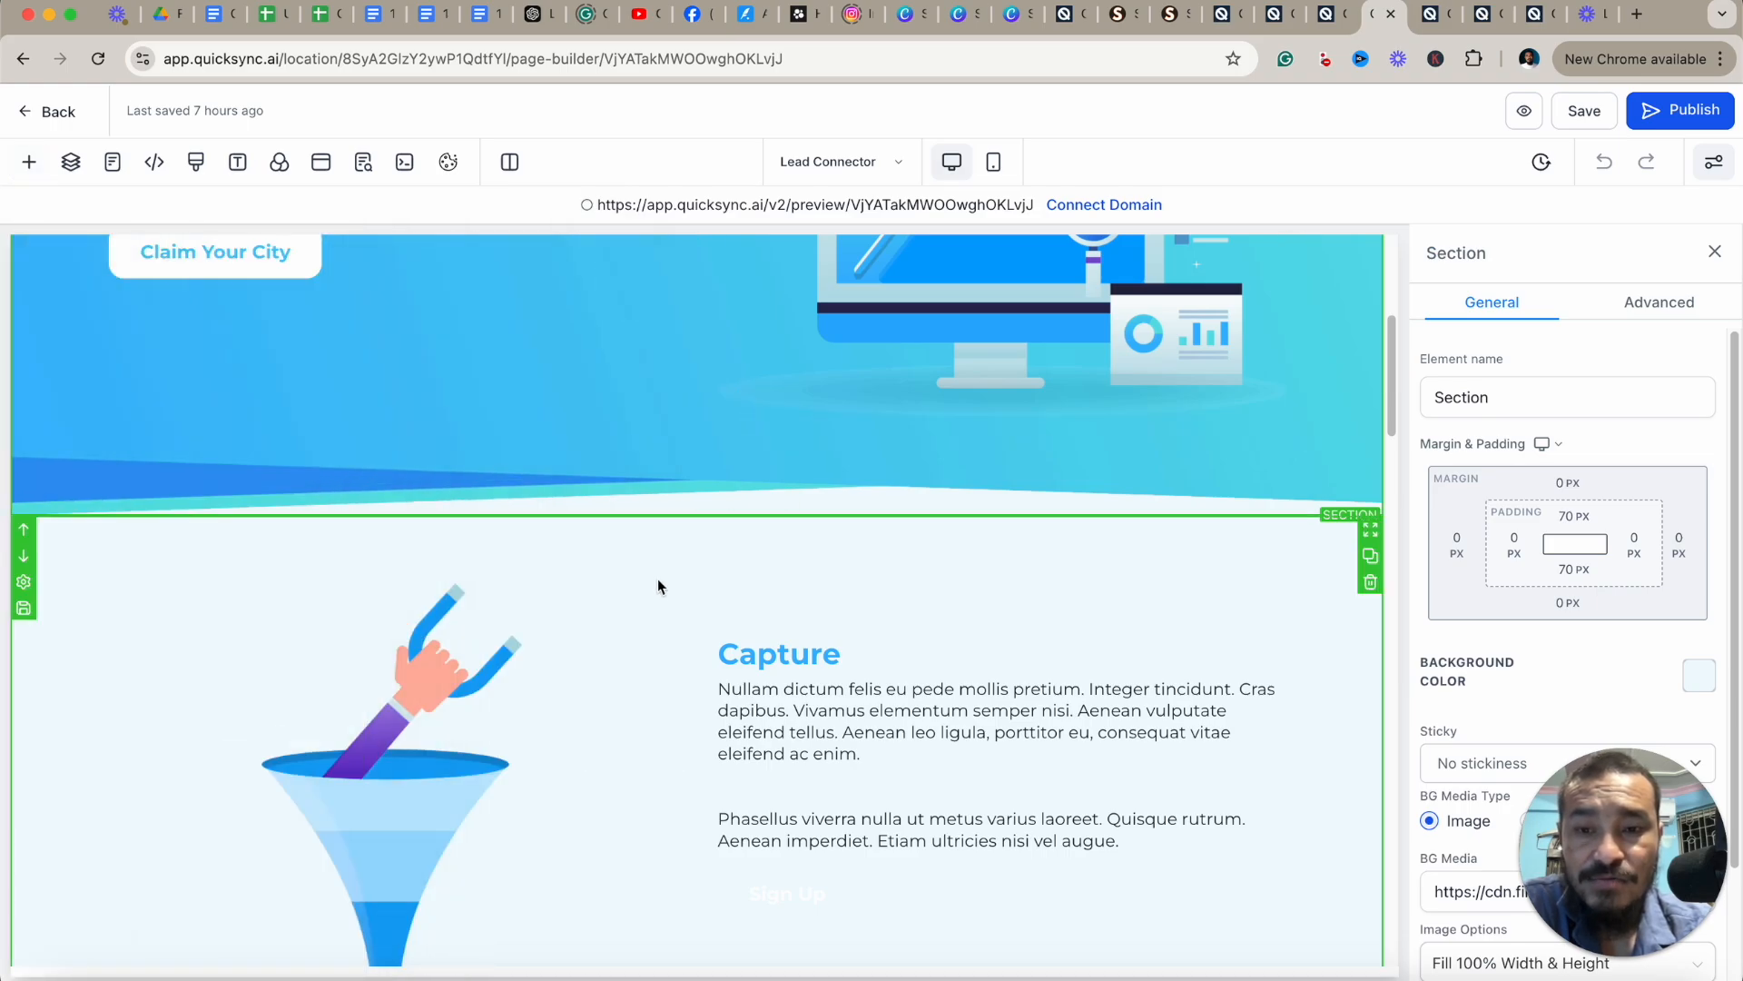
Select the Capture funnel image and open Media Storage to choose a replacement image.
{"action": "left_click", "coordinate": [536, 646]}
{"action": "scroll", "coordinate": [922, 656], "scroll_direction": "down", "scroll_amount": 5}
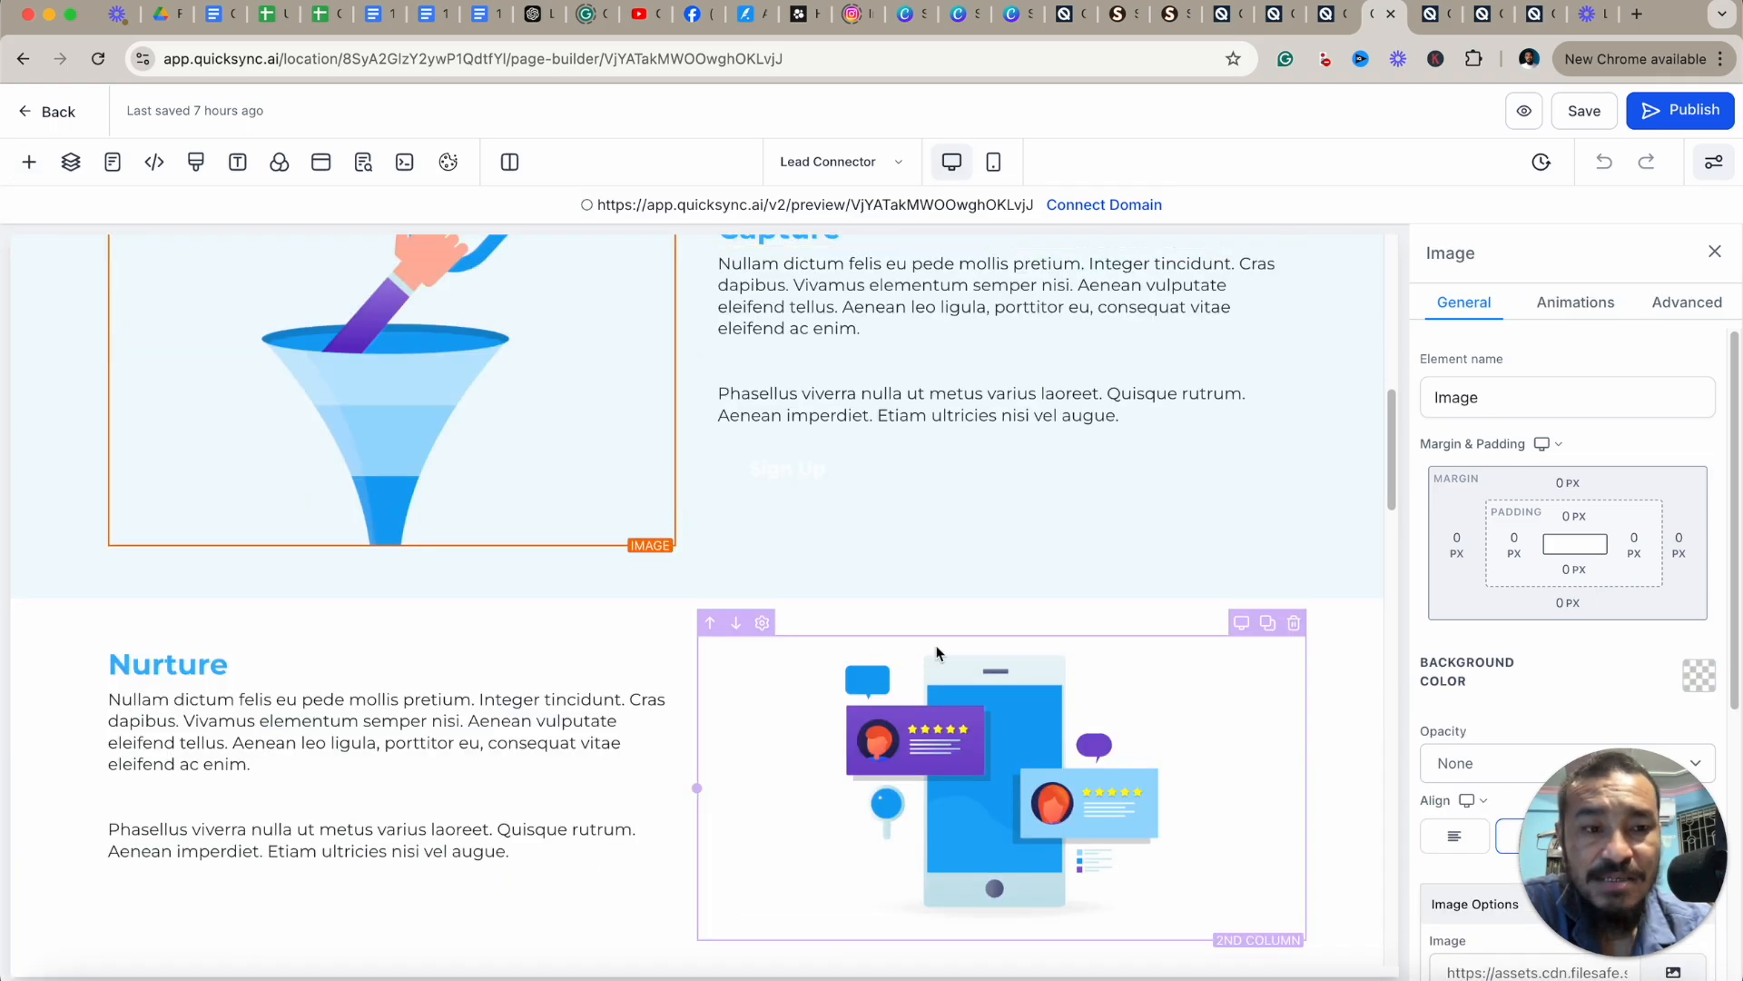
{"action": "scroll", "coordinate": [1535, 591], "scroll_direction": "down", "scroll_amount": 4}
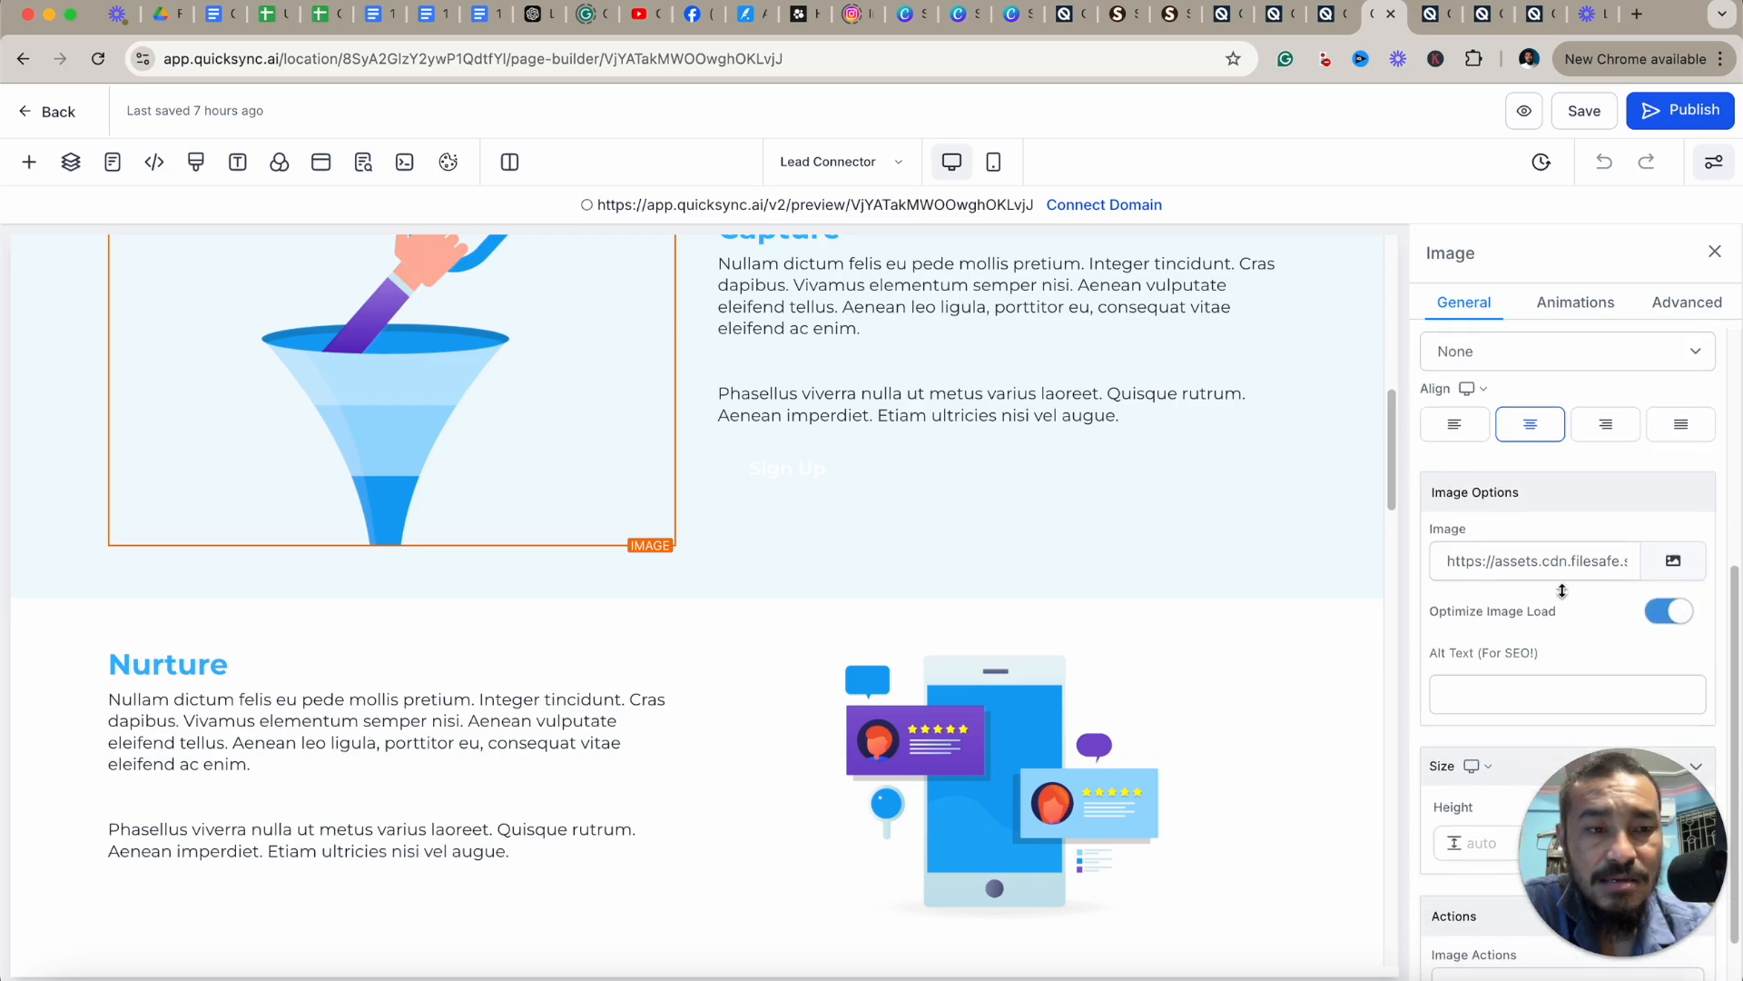
{"action": "left_click", "coordinate": [1675, 561]}
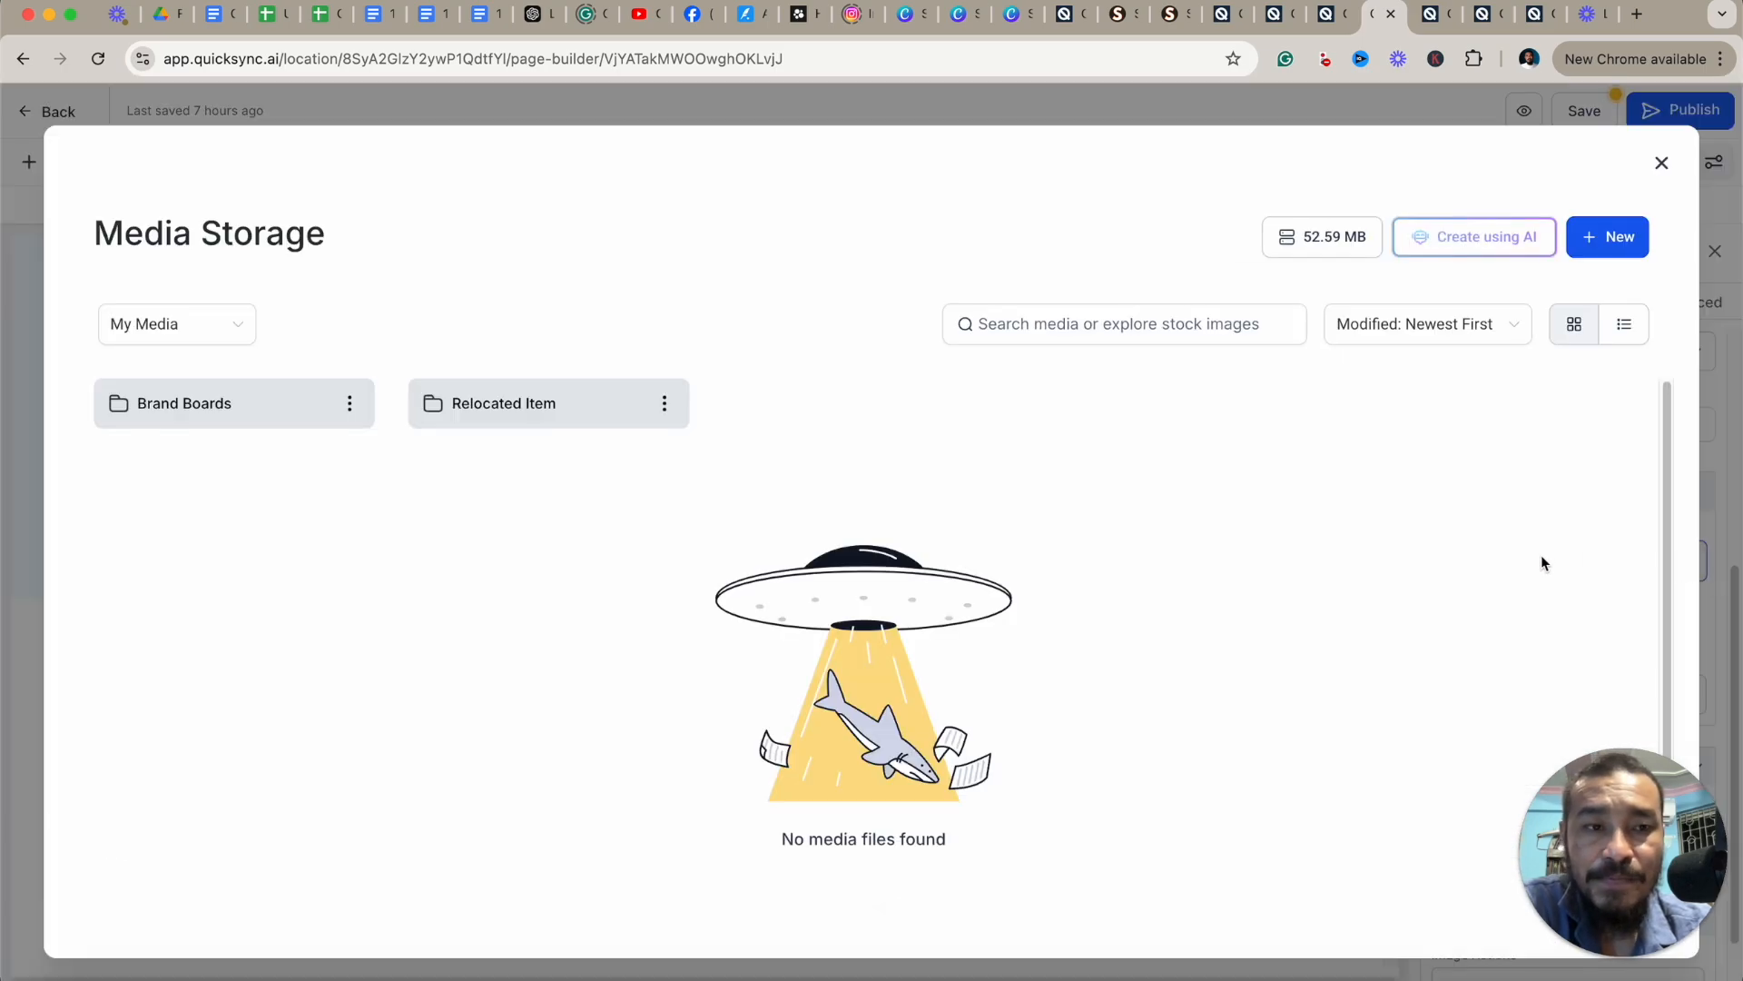
{"action": "left_click", "coordinate": [1619, 242]}
{"action": "left_click", "coordinate": [1273, 481]}
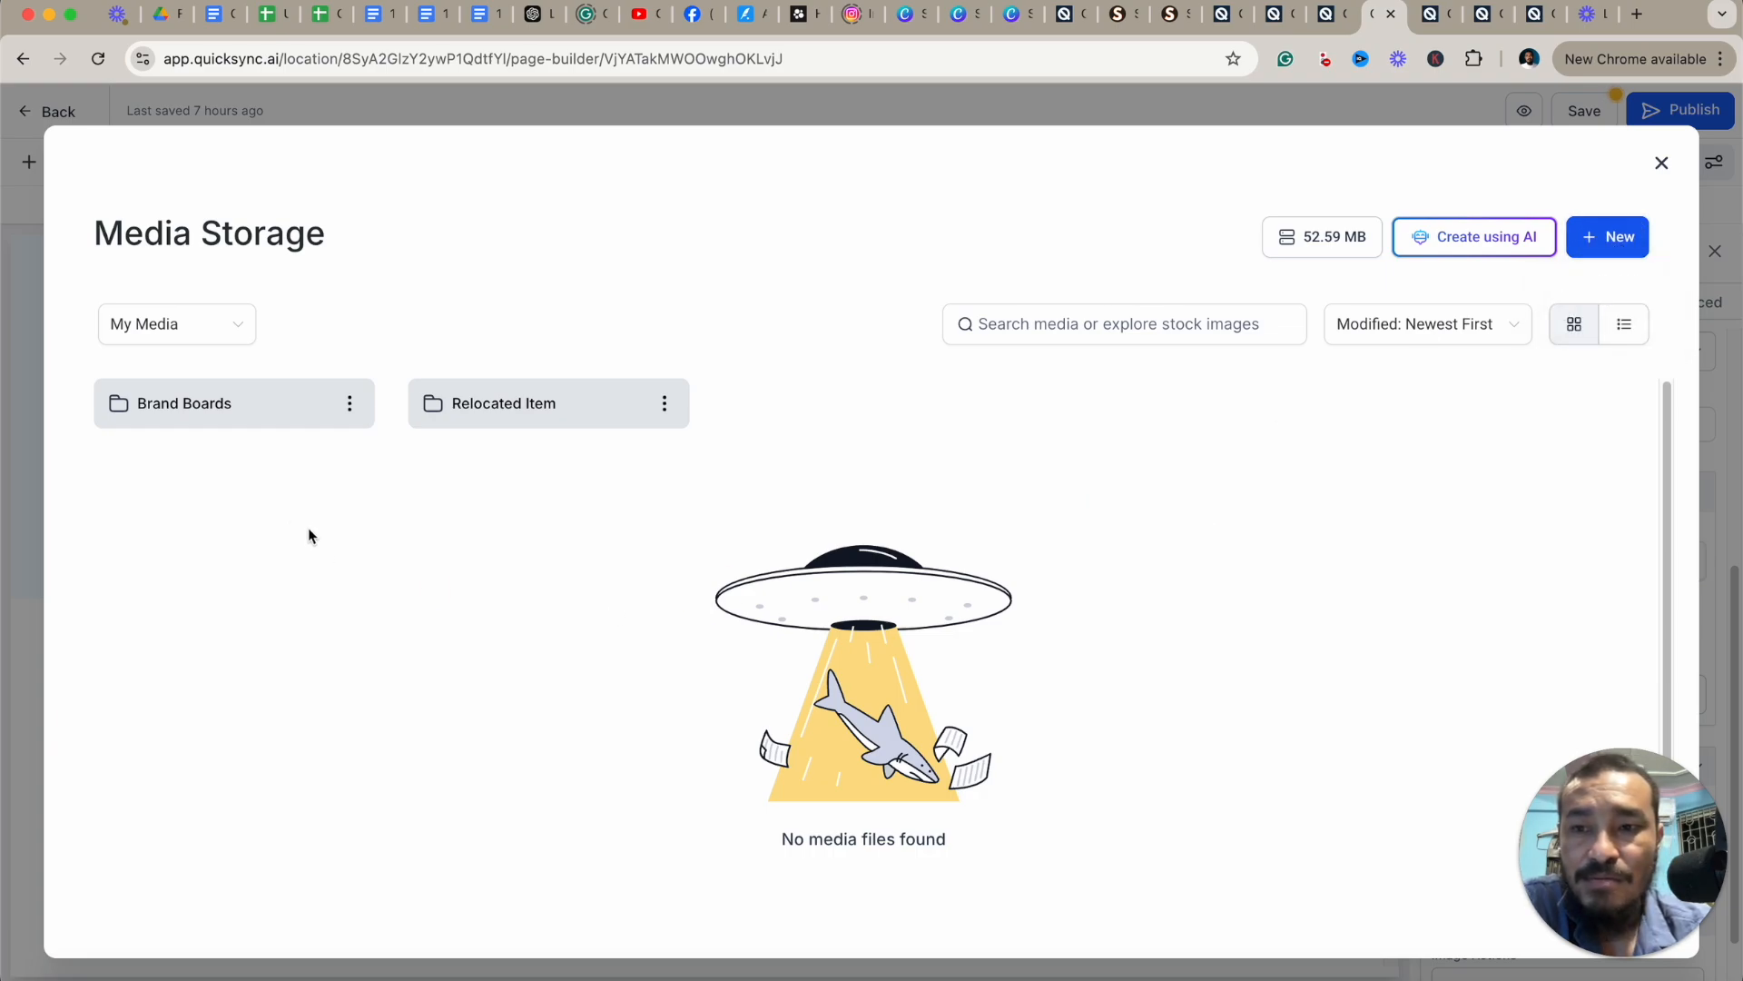
Switch the media source to Backgrounds and browse the available background images.
{"action": "left_click", "coordinate": [234, 324]}
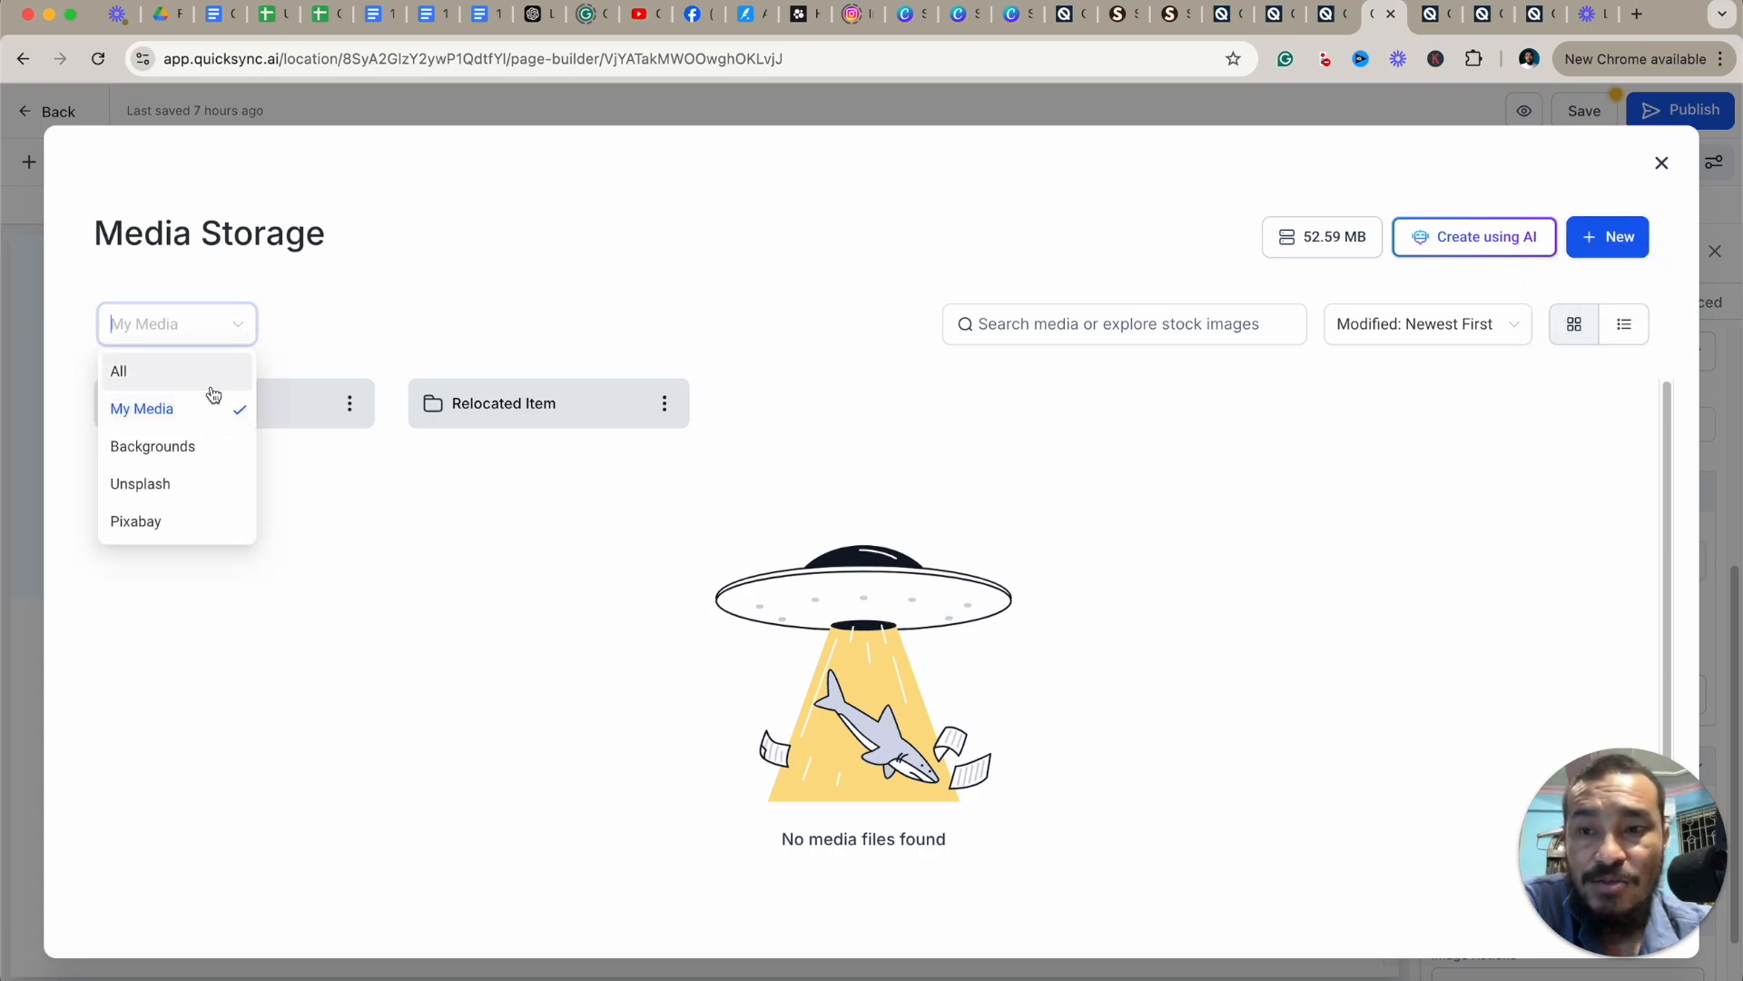
{"action": "left_click", "coordinate": [173, 452]}
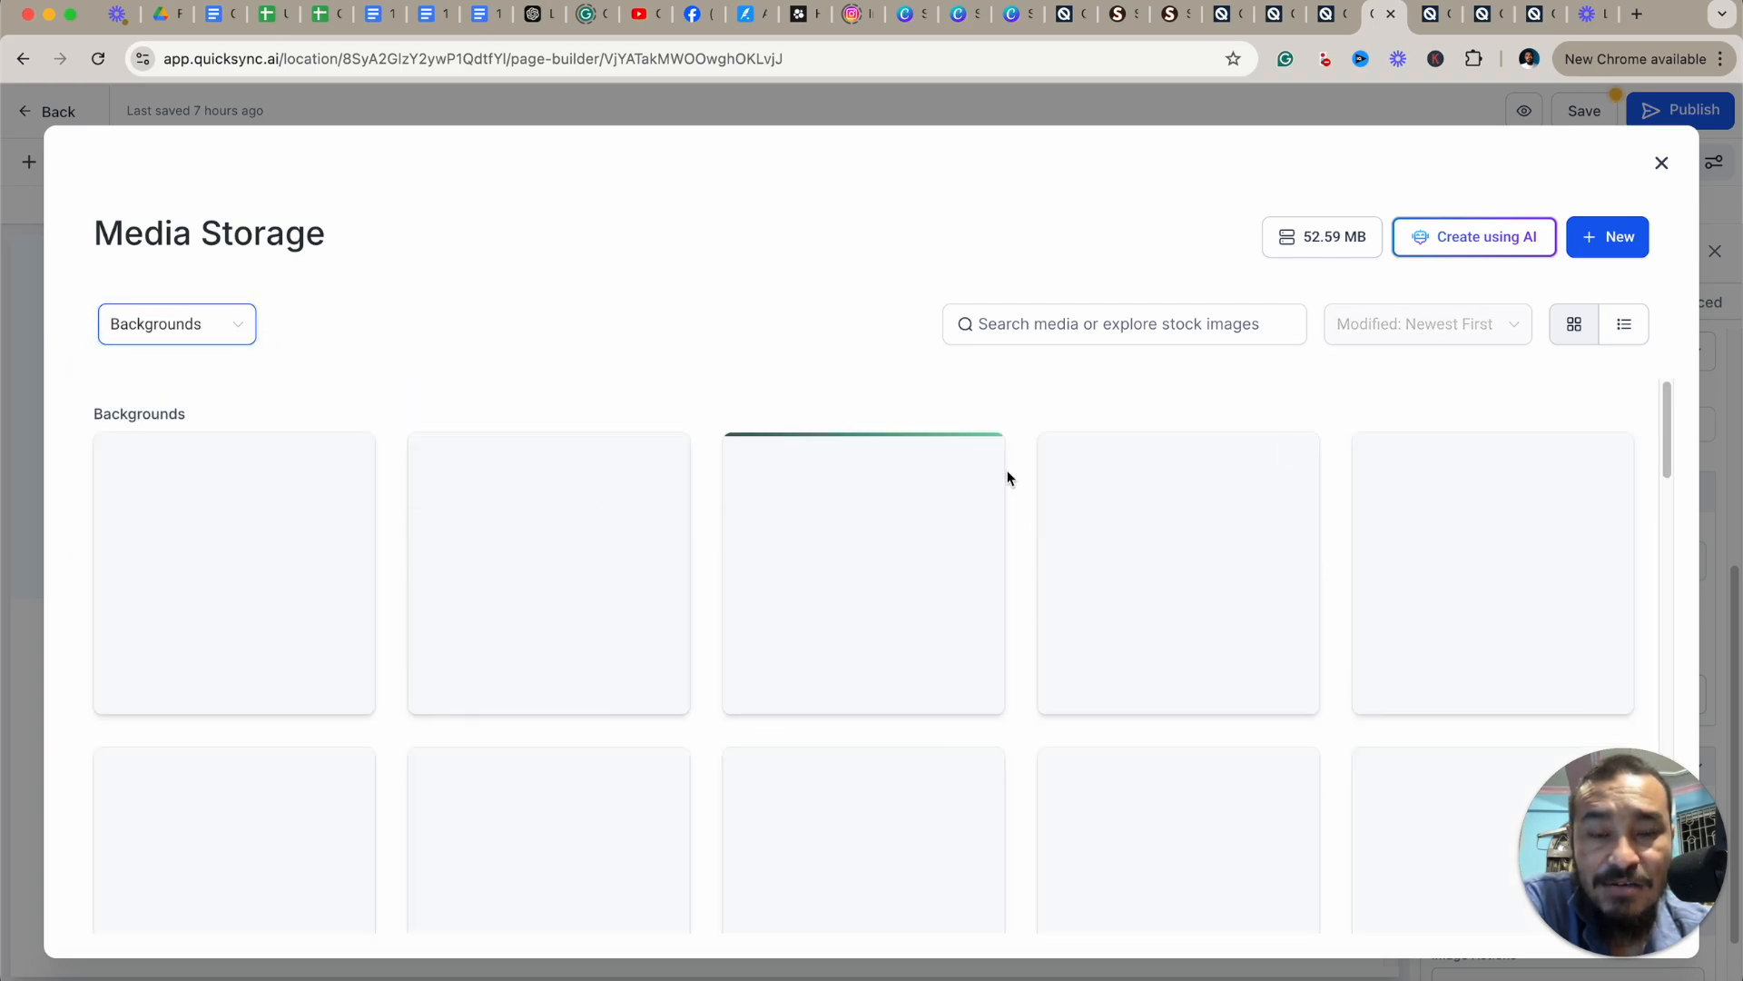
{"action": "scroll", "coordinate": [848, 596], "scroll_direction": "down", "scroll_amount": 2}
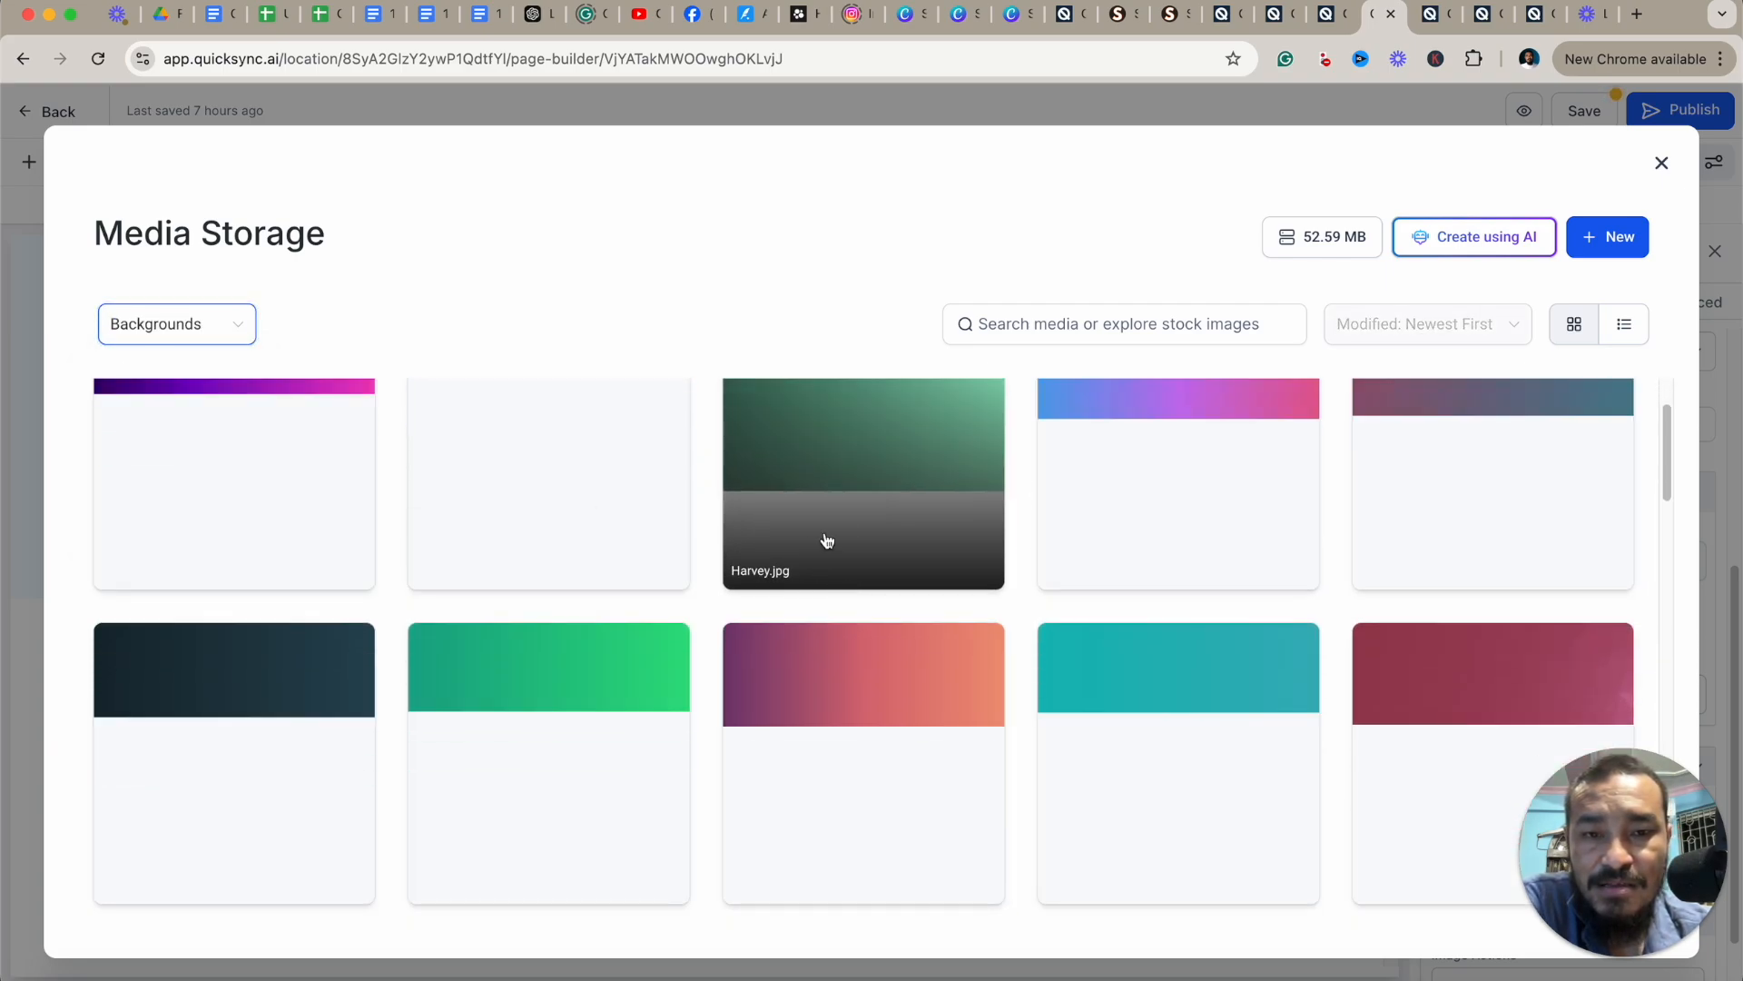
{"action": "scroll", "coordinate": [826, 541], "scroll_direction": "up", "scroll_amount": 2}
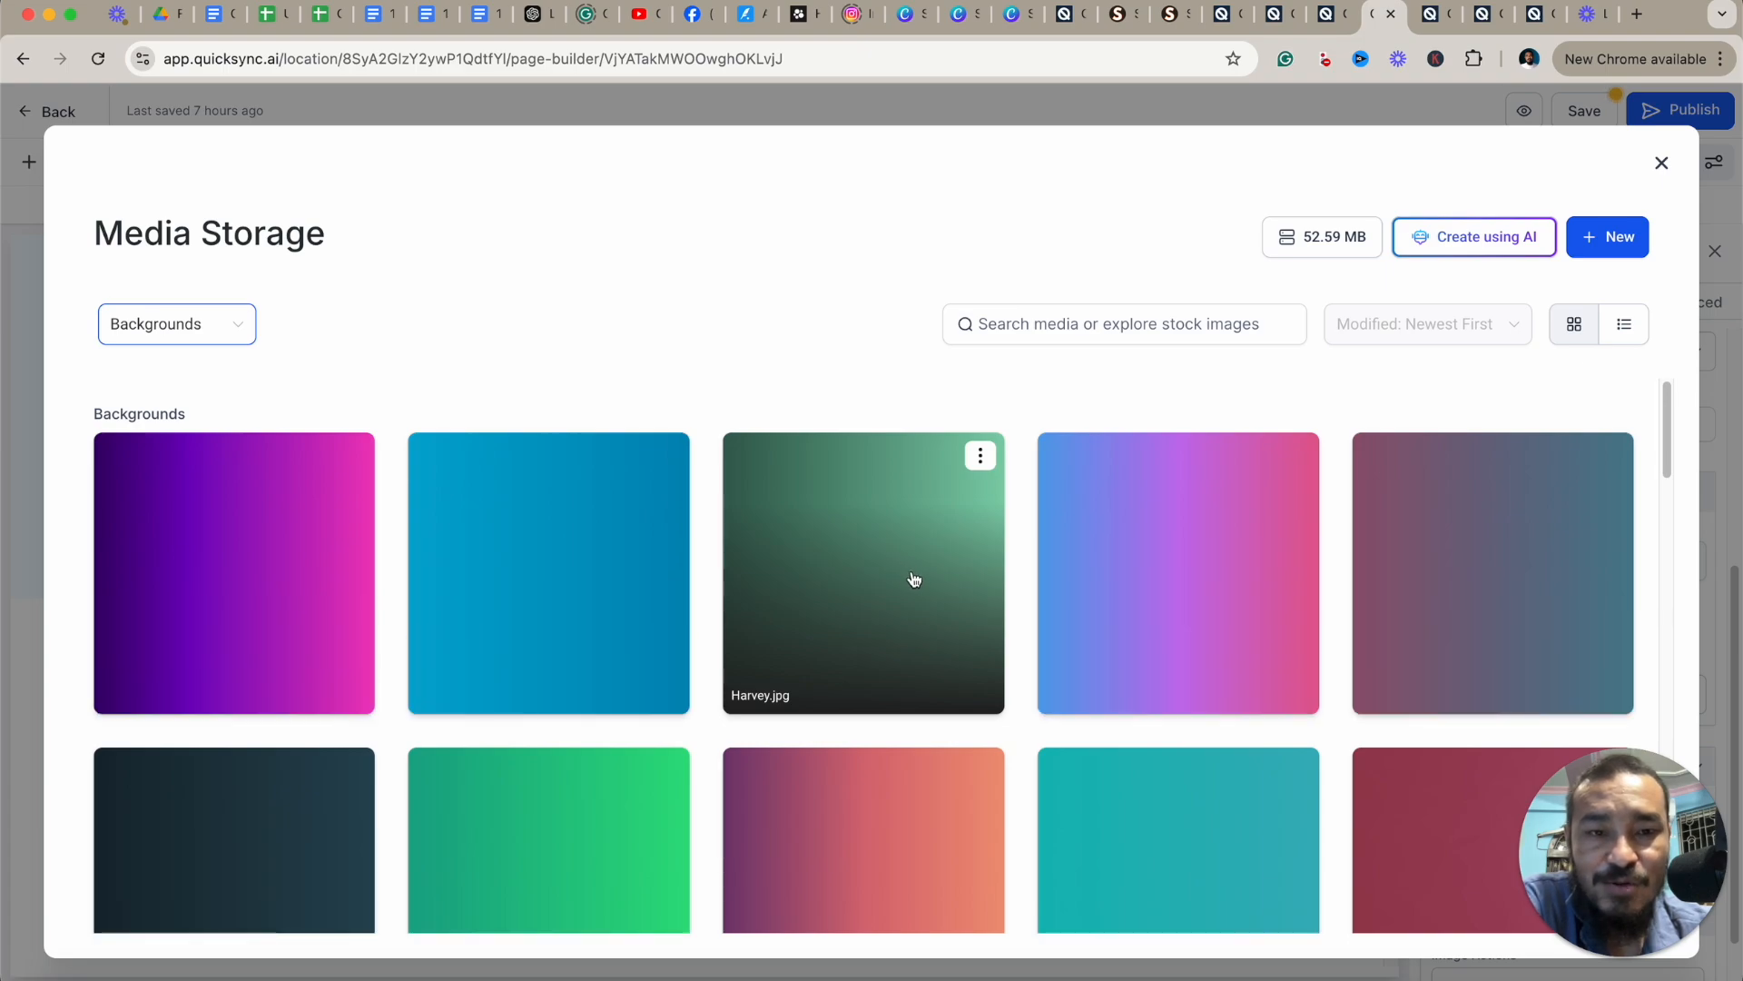
{"action": "scroll", "coordinate": [914, 579], "scroll_direction": "down", "scroll_amount": 6}
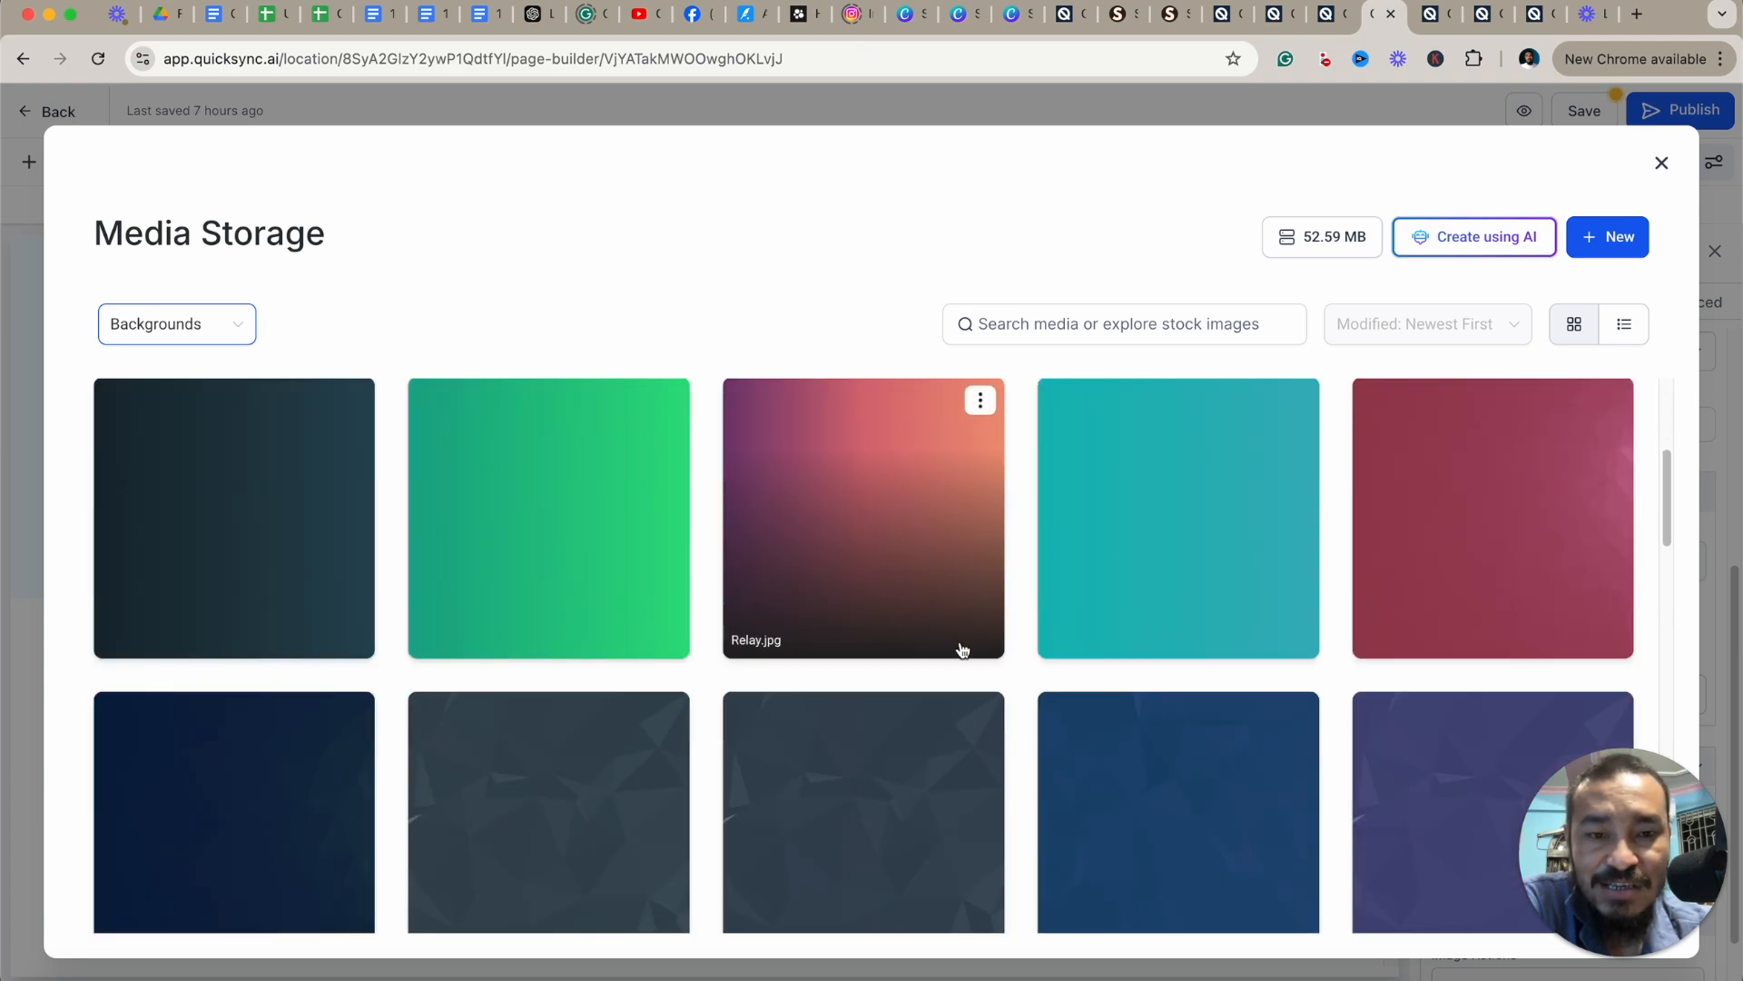
{"action": "scroll", "coordinate": [953, 627], "scroll_direction": "down", "scroll_amount": 3}
{"action": "scroll", "coordinate": [944, 581], "scroll_direction": "up", "scroll_amount": 9}
Switch the media source to Unsplash, search stock images for bag, and scroll through the results.
{"action": "left_click", "coordinate": [221, 323]}
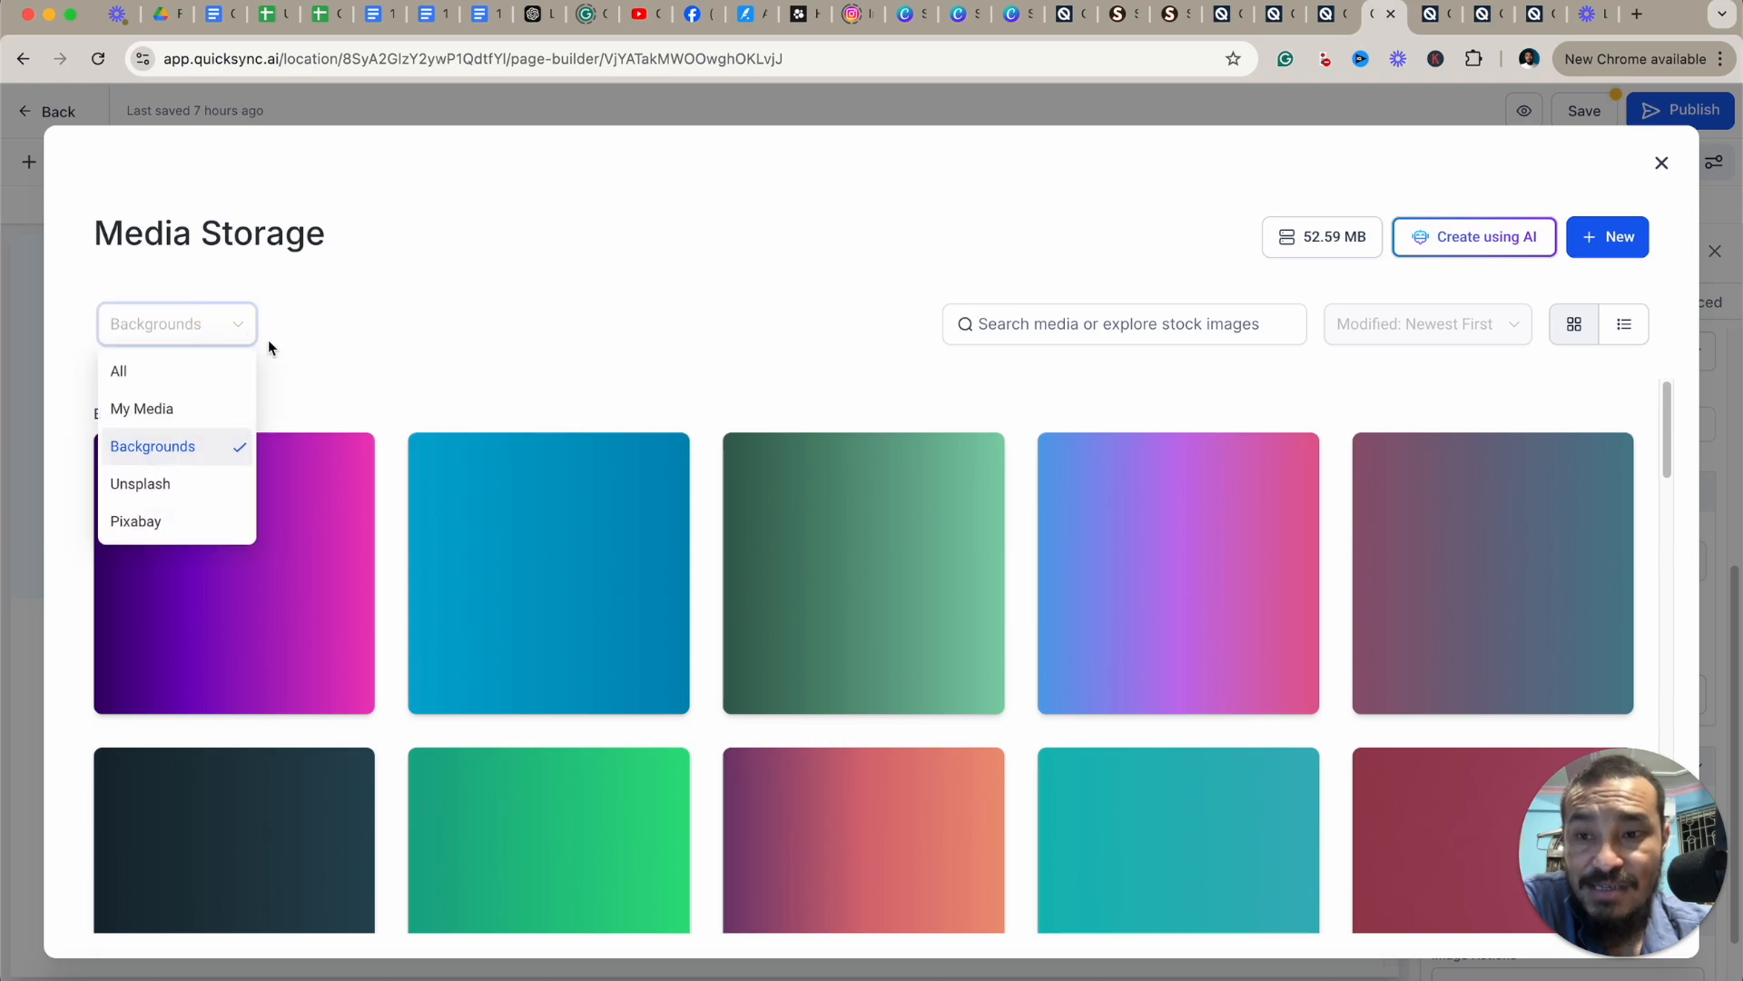
{"action": "left_click", "coordinate": [171, 492]}
{"action": "left_click", "coordinate": [1082, 332]}
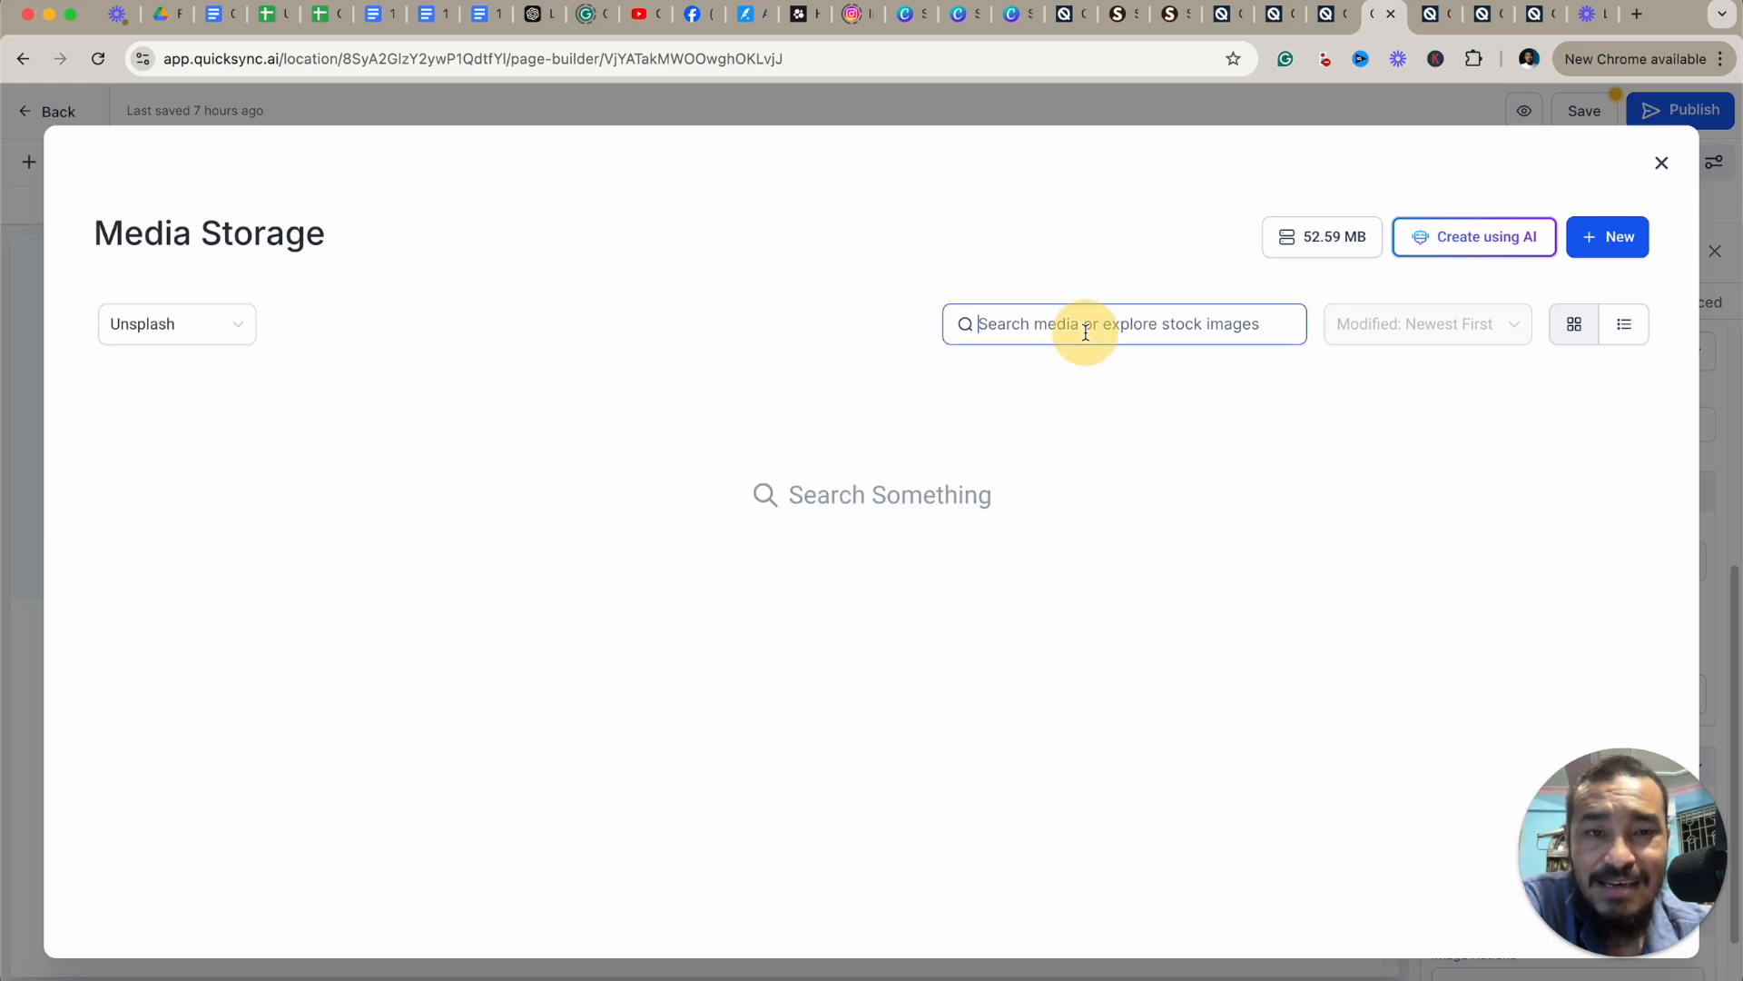
{"action": "type", "text": "bag"}
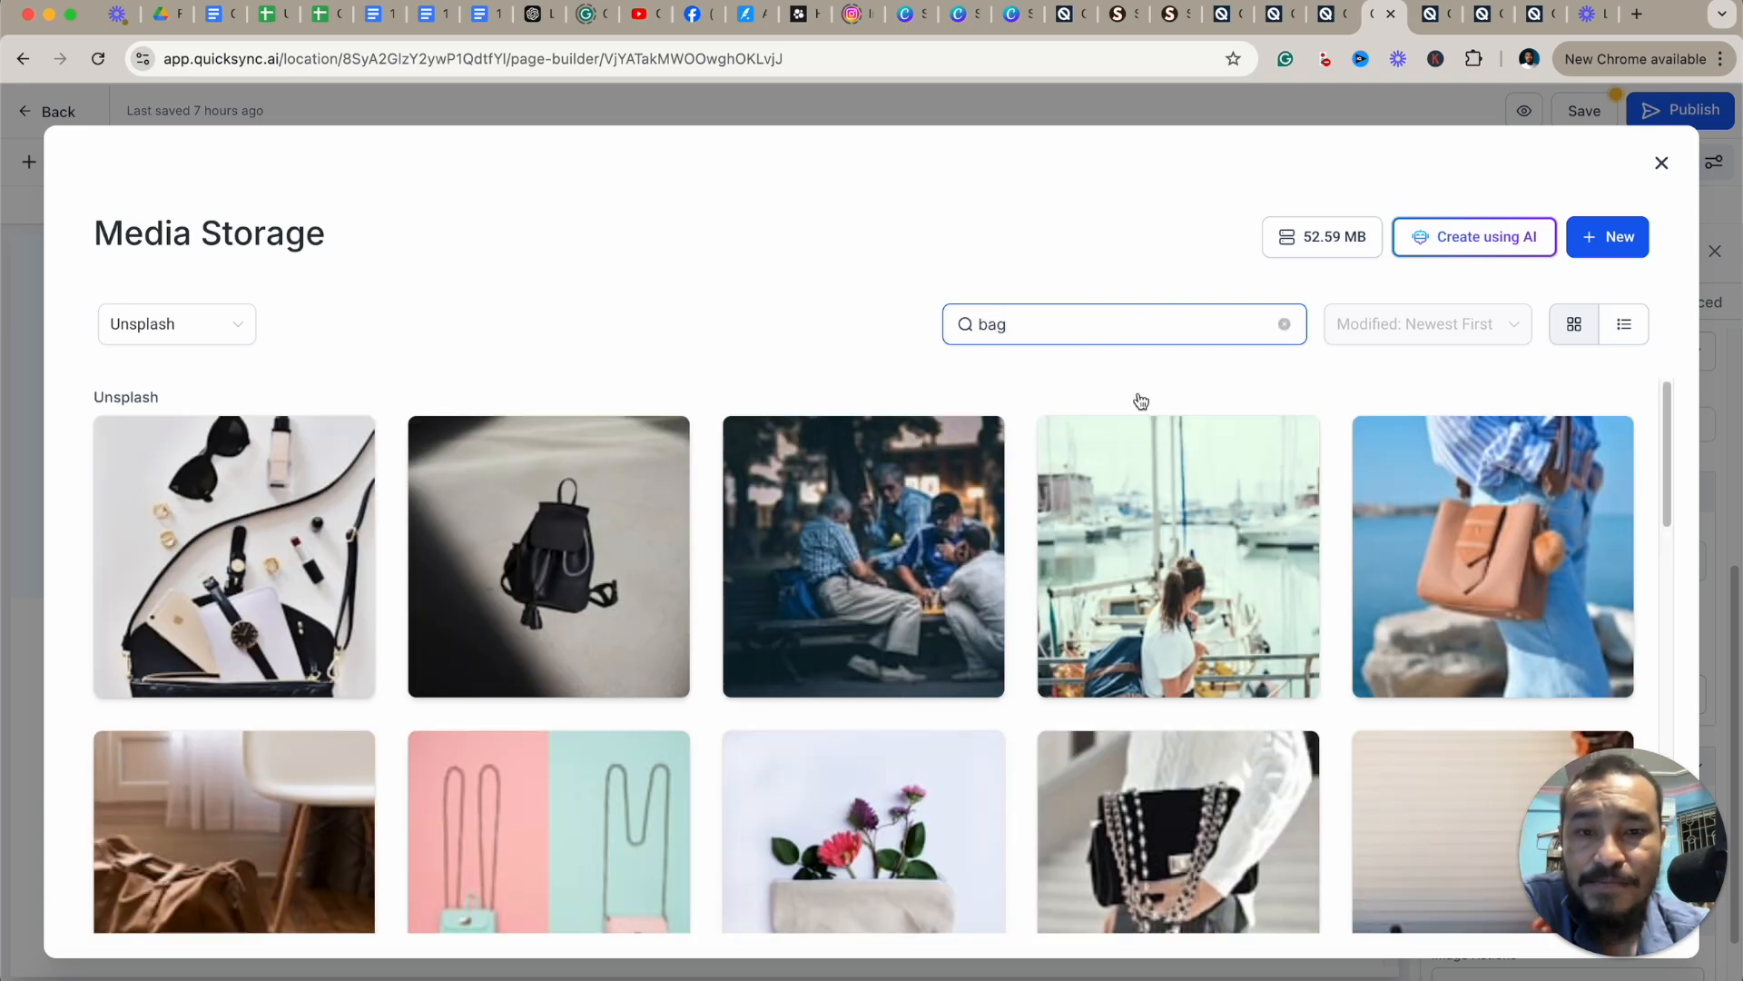
{"action": "scroll", "coordinate": [1435, 536], "scroll_direction": "down", "scroll_amount": 5}
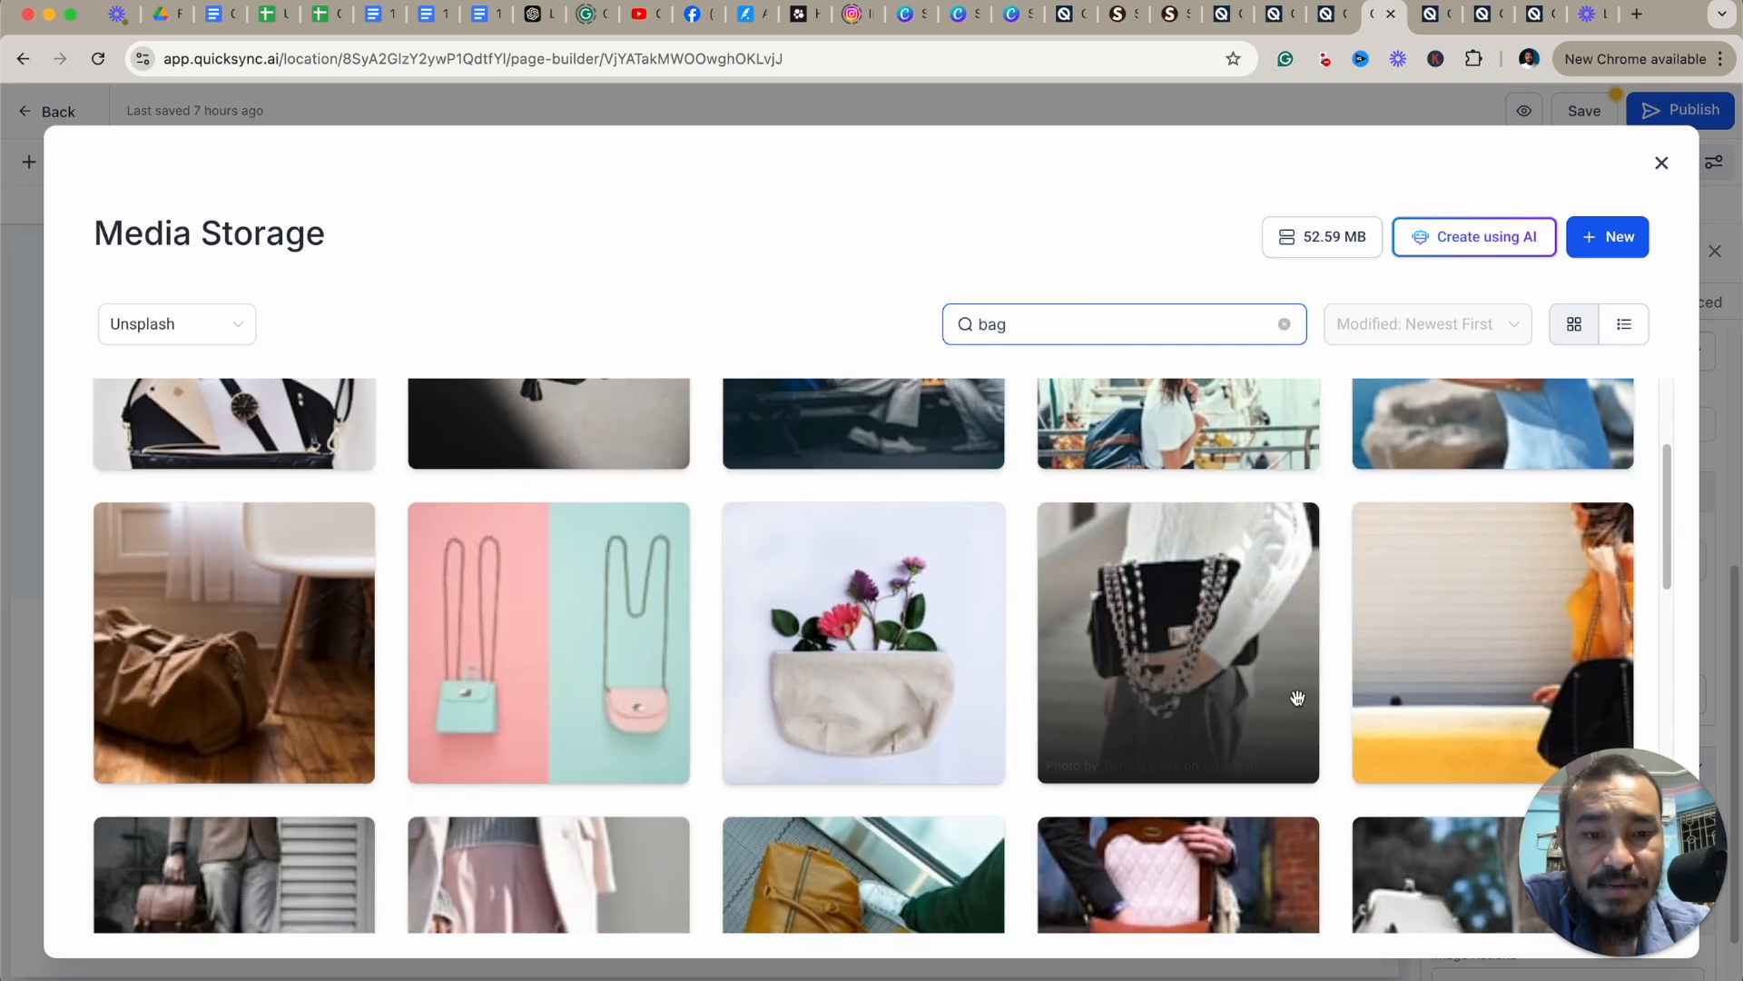
{"action": "scroll", "coordinate": [1328, 626], "scroll_direction": "down", "scroll_amount": 5}
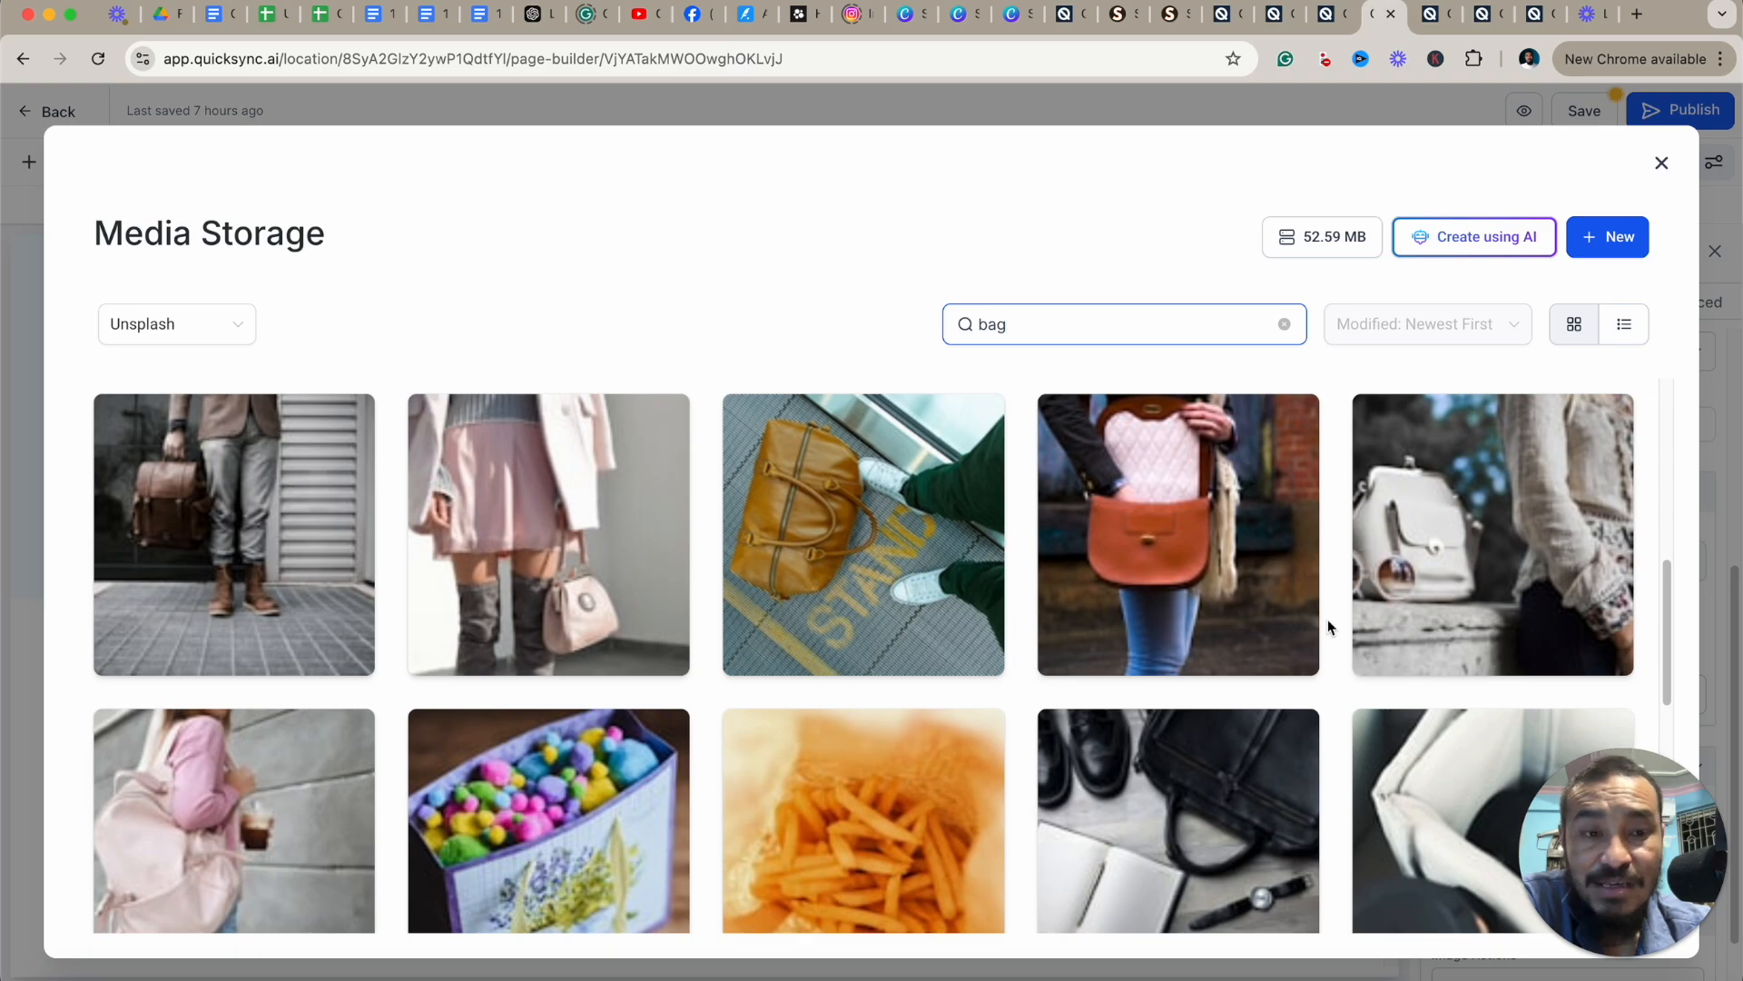
{"action": "scroll", "coordinate": [1247, 663], "scroll_direction": "down", "scroll_amount": 10}
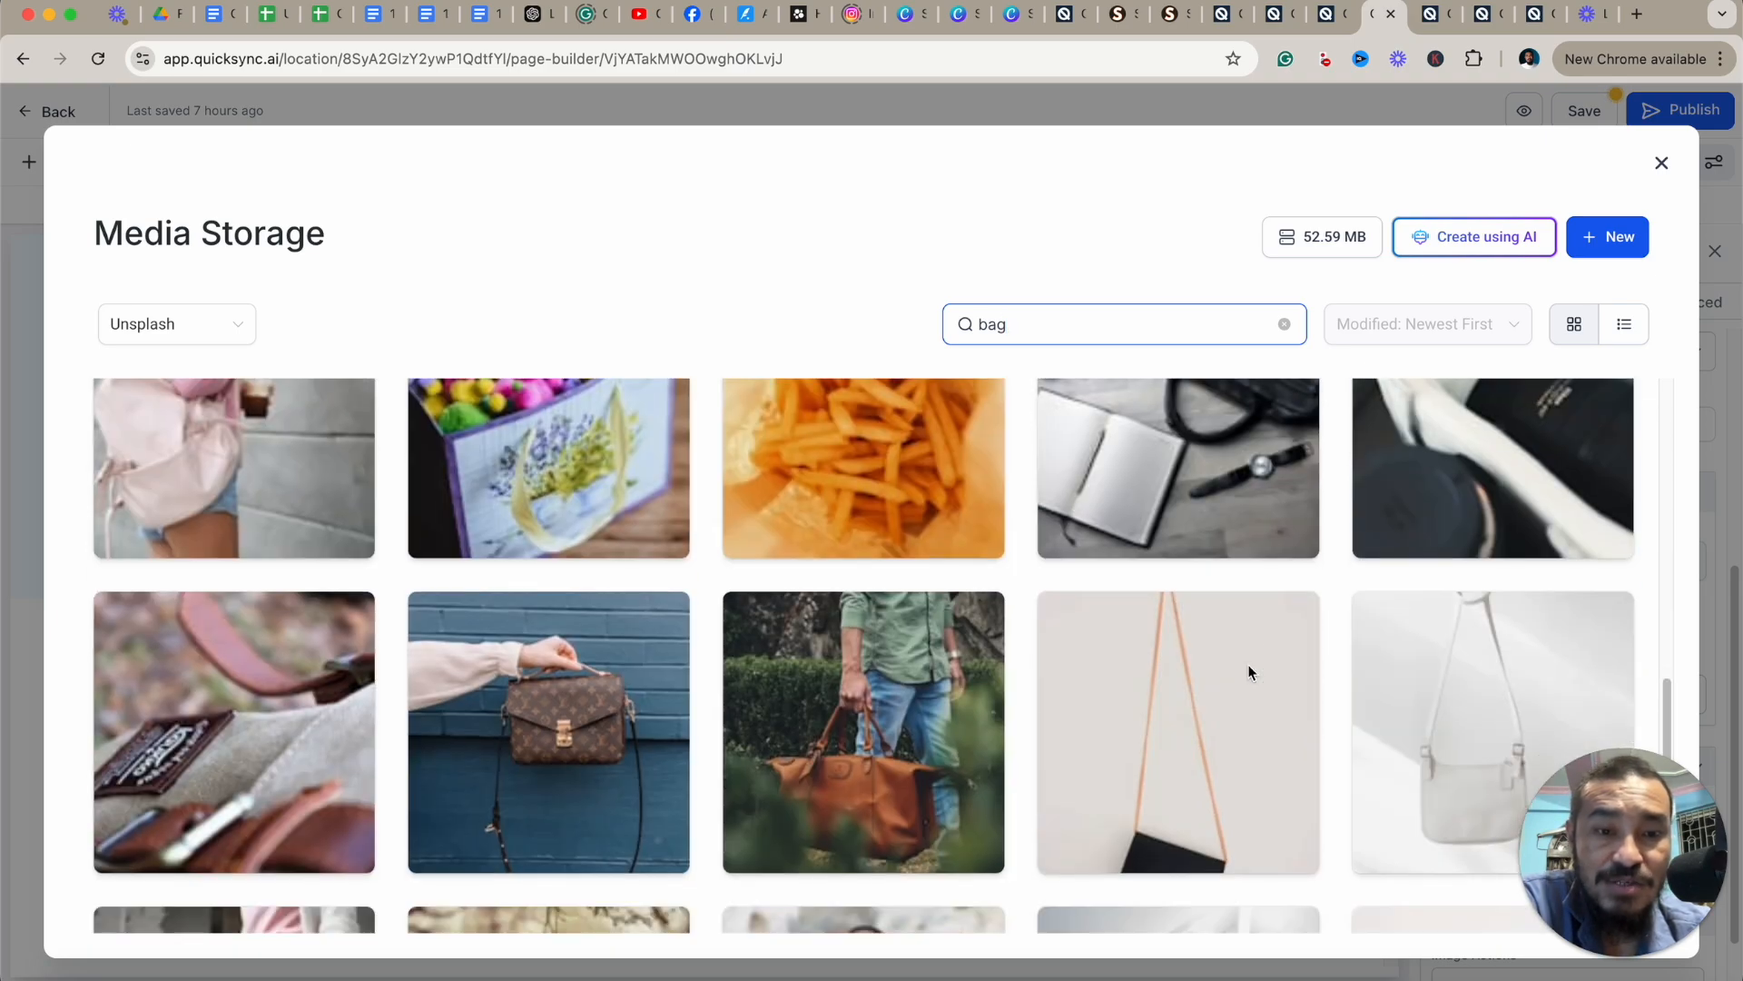
Switch the media source to Pixabay, browse its bag results, and clear the search.
{"action": "left_click", "coordinate": [230, 333]}
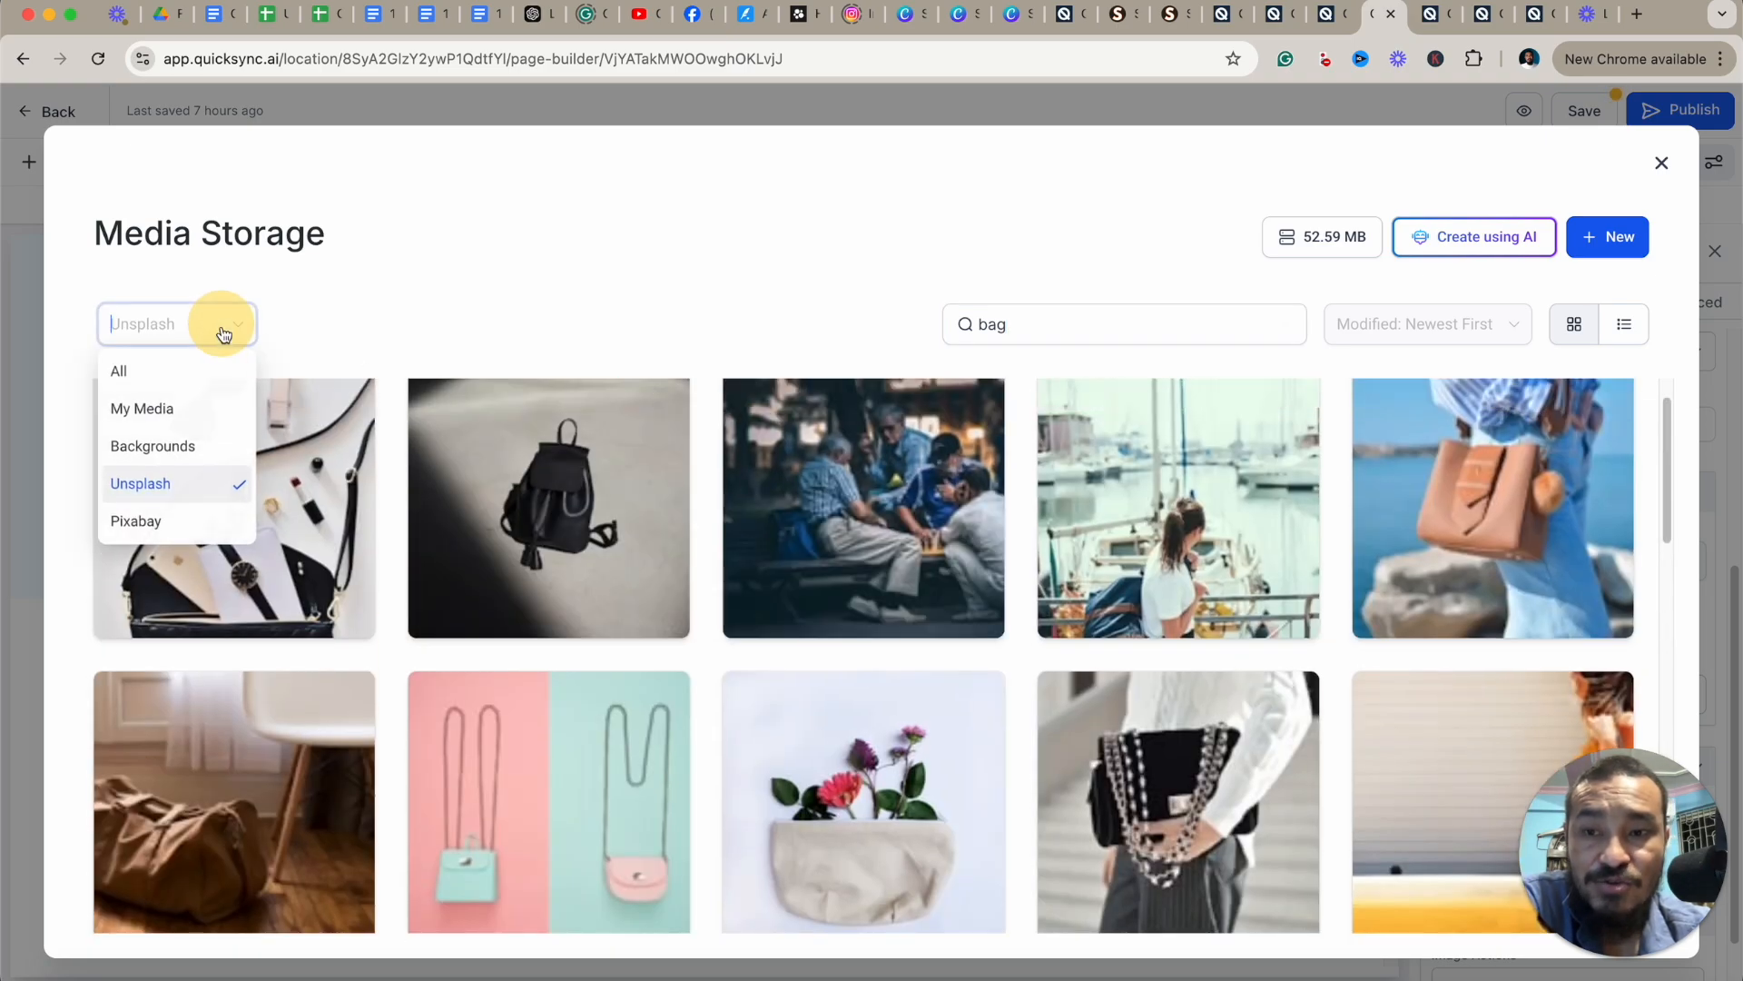
{"action": "left_click", "coordinate": [173, 516]}
{"action": "left_click", "coordinate": [1156, 327]}
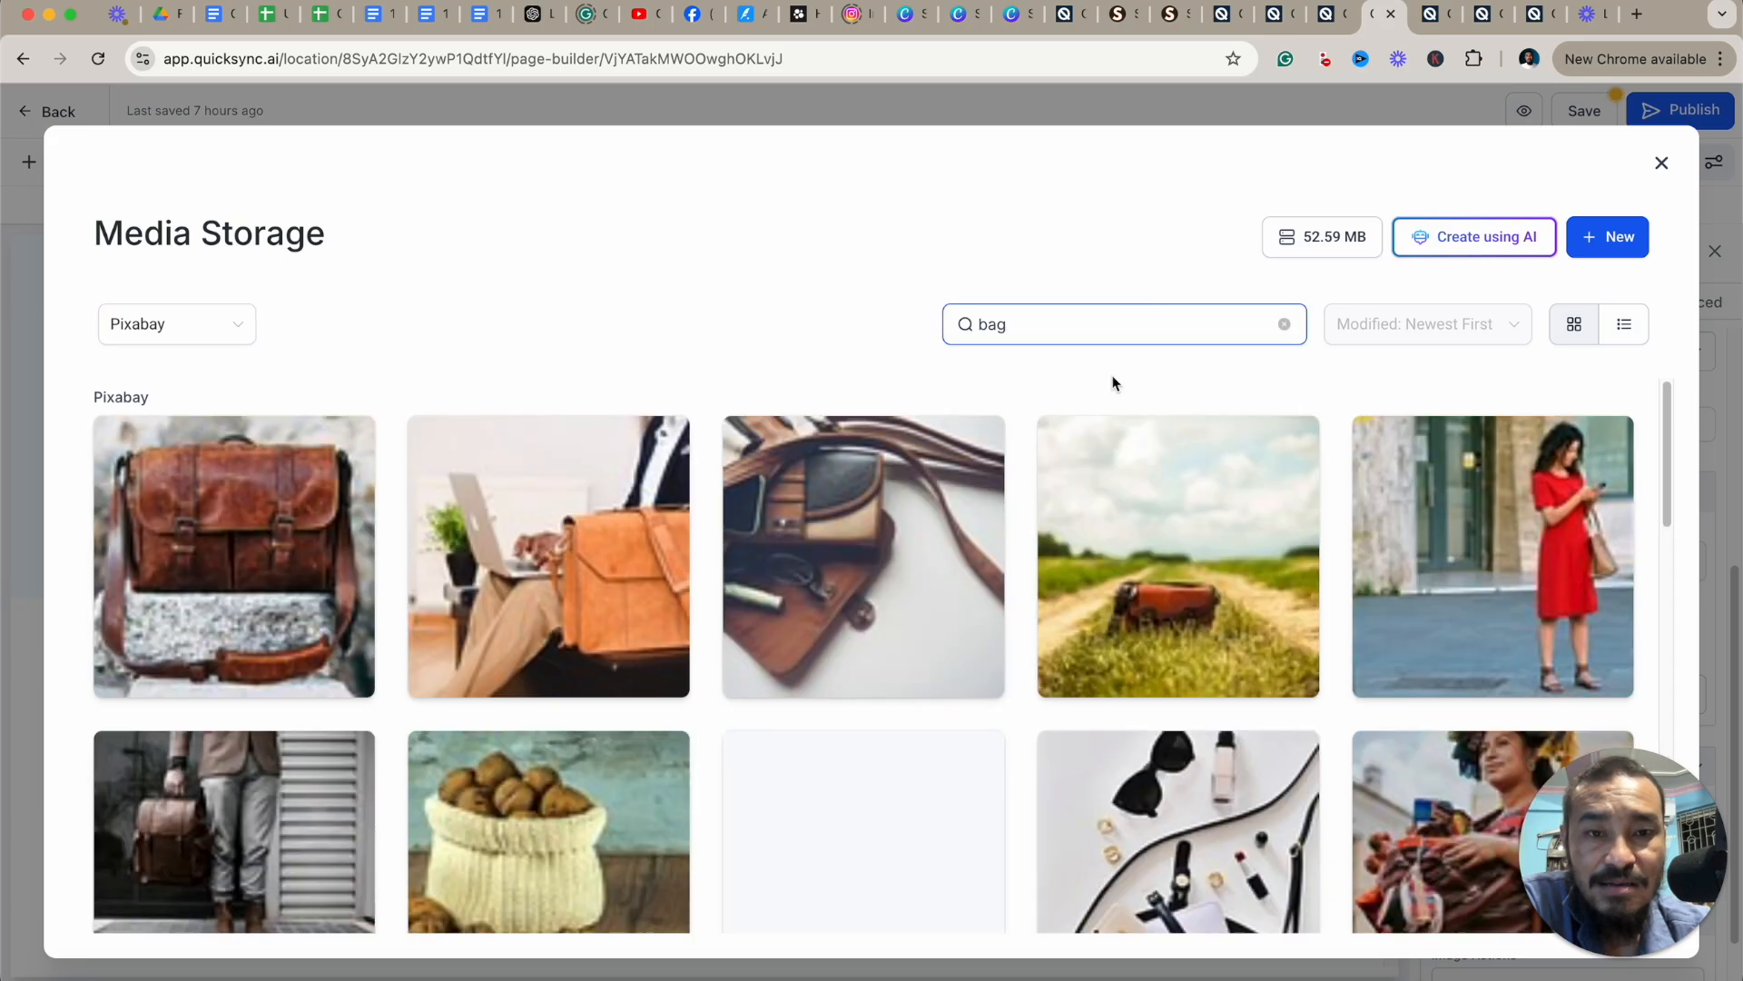
{"action": "scroll", "coordinate": [1171, 575], "scroll_direction": "down", "scroll_amount": 4}
{"action": "scroll", "coordinate": [1171, 575], "scroll_direction": "up", "scroll_amount": 4}
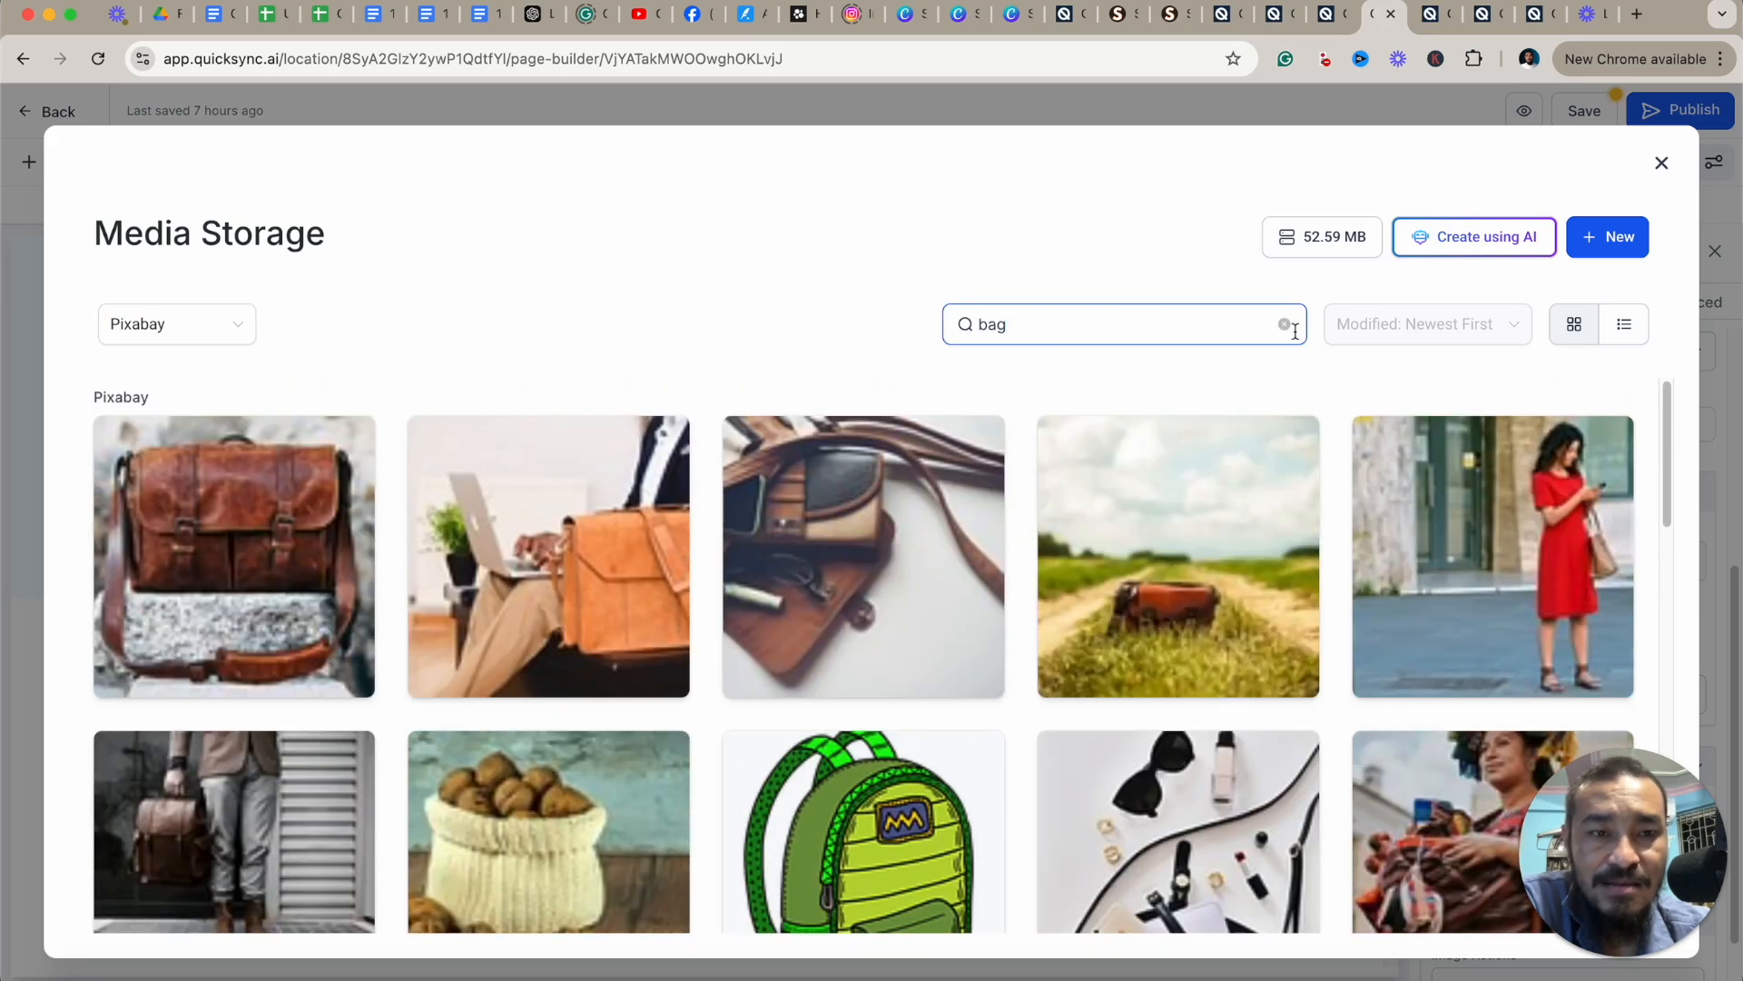
{"action": "left_click", "coordinate": [1285, 325]}
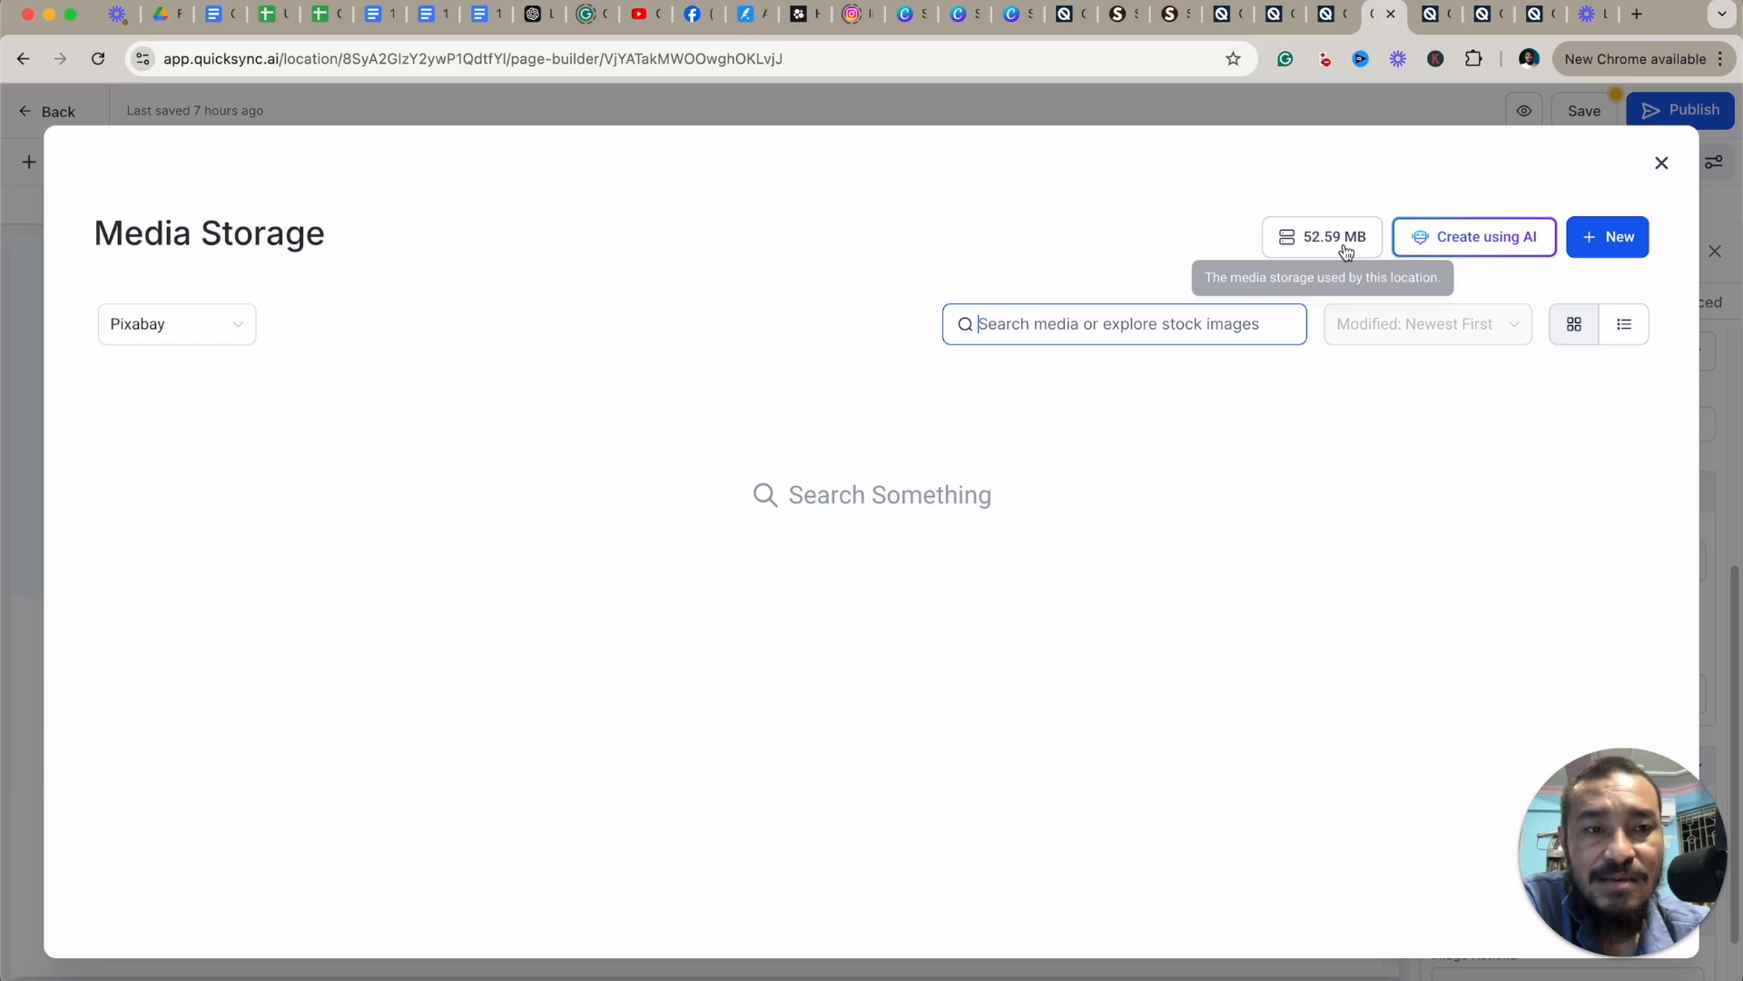
Open the Create image using AI dialog and close it without generating anything.
{"action": "left_click", "coordinate": [1453, 242]}
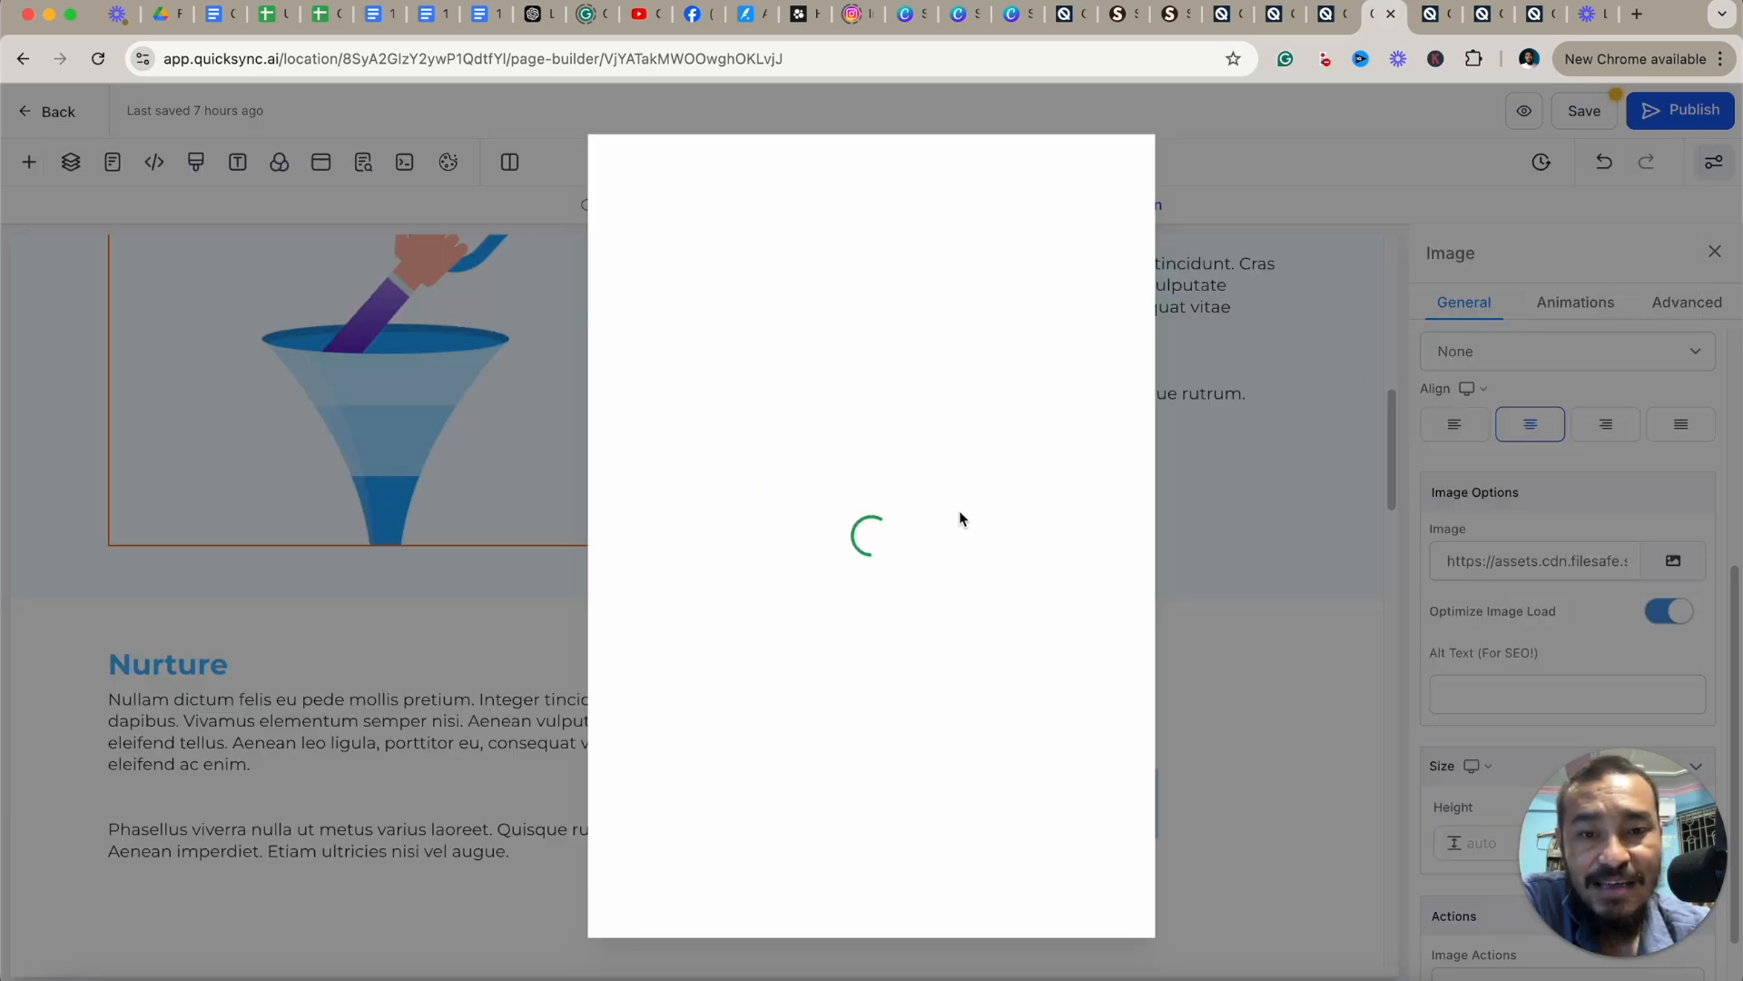
{"action": "left_click", "coordinate": [710, 355]}
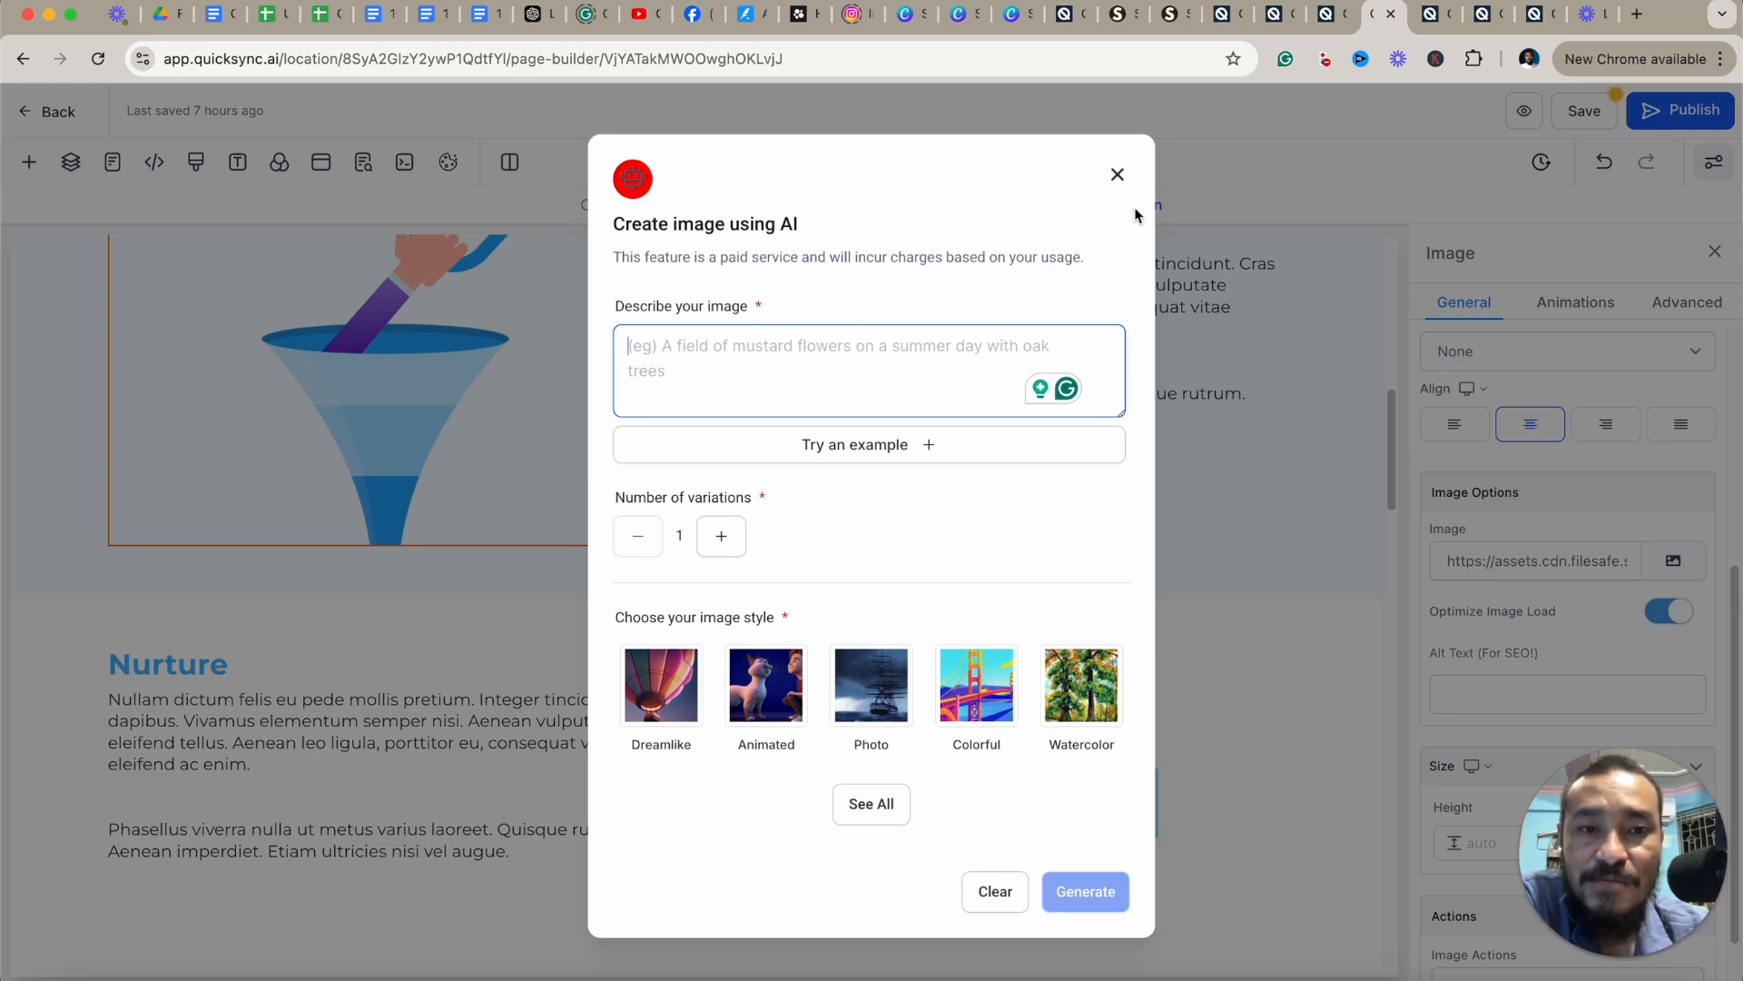
{"action": "left_click", "coordinate": [1118, 175]}
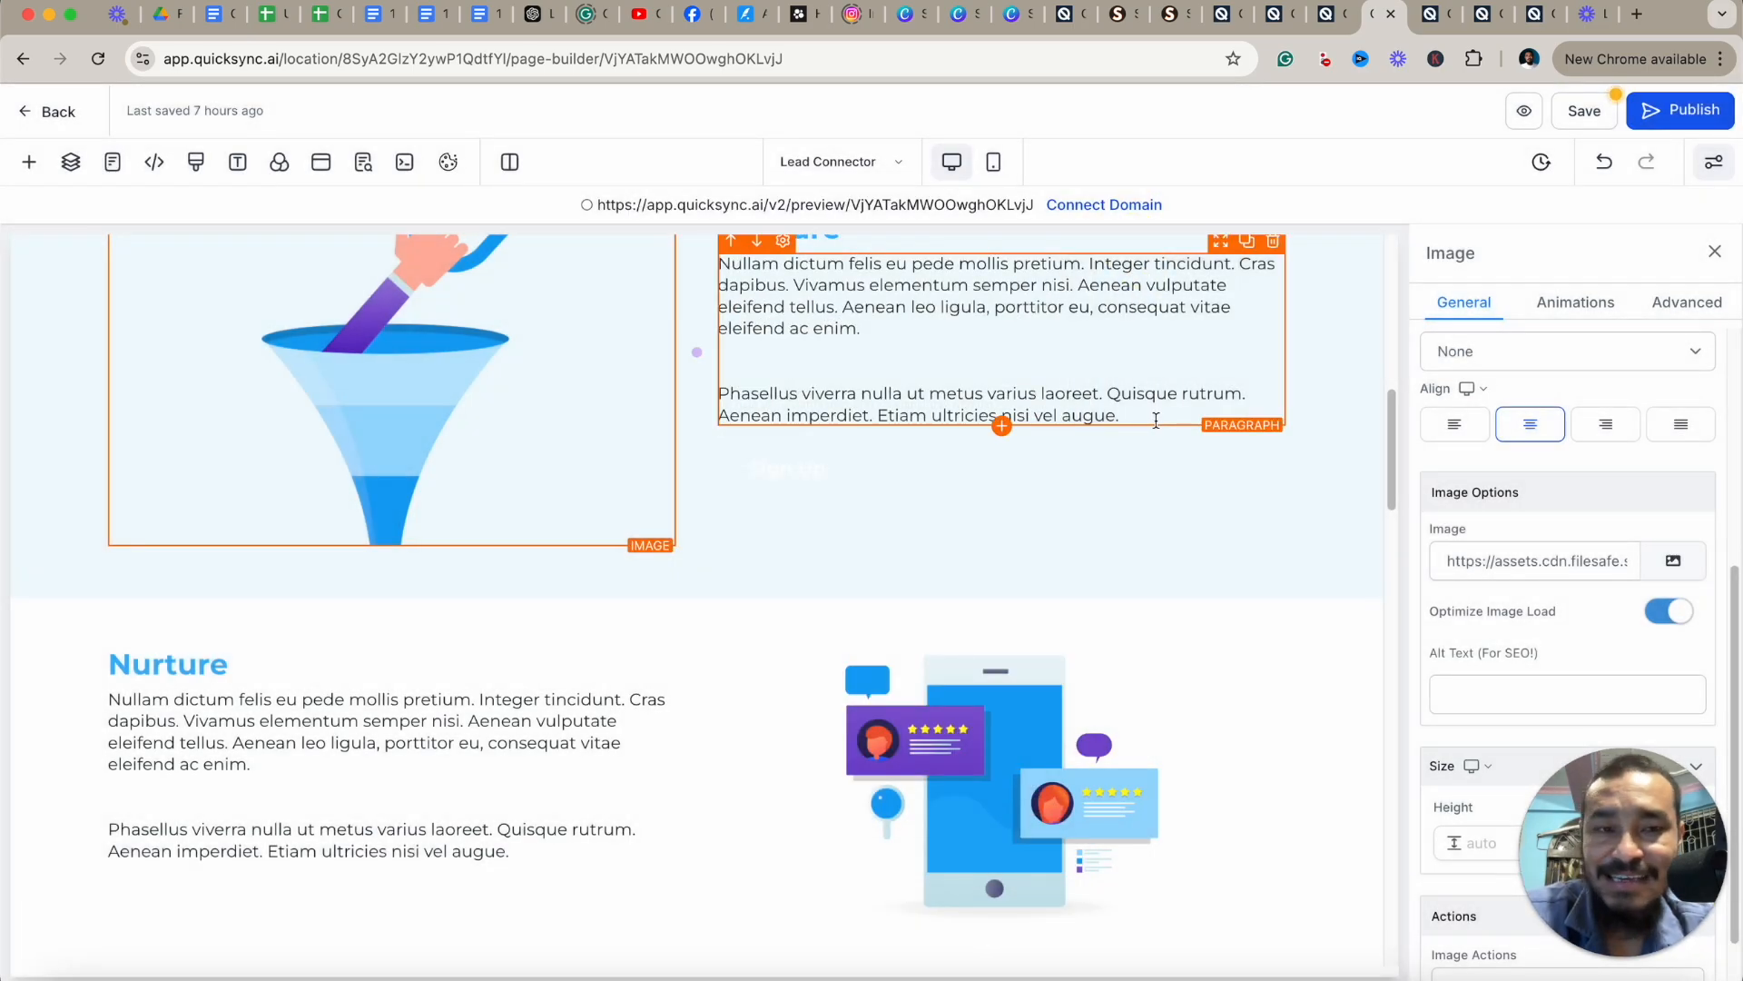
Scroll back to the top and select the hero section, highlighting its element name.
{"action": "scroll", "coordinate": [1143, 346], "scroll_direction": "up", "scroll_amount": 10}
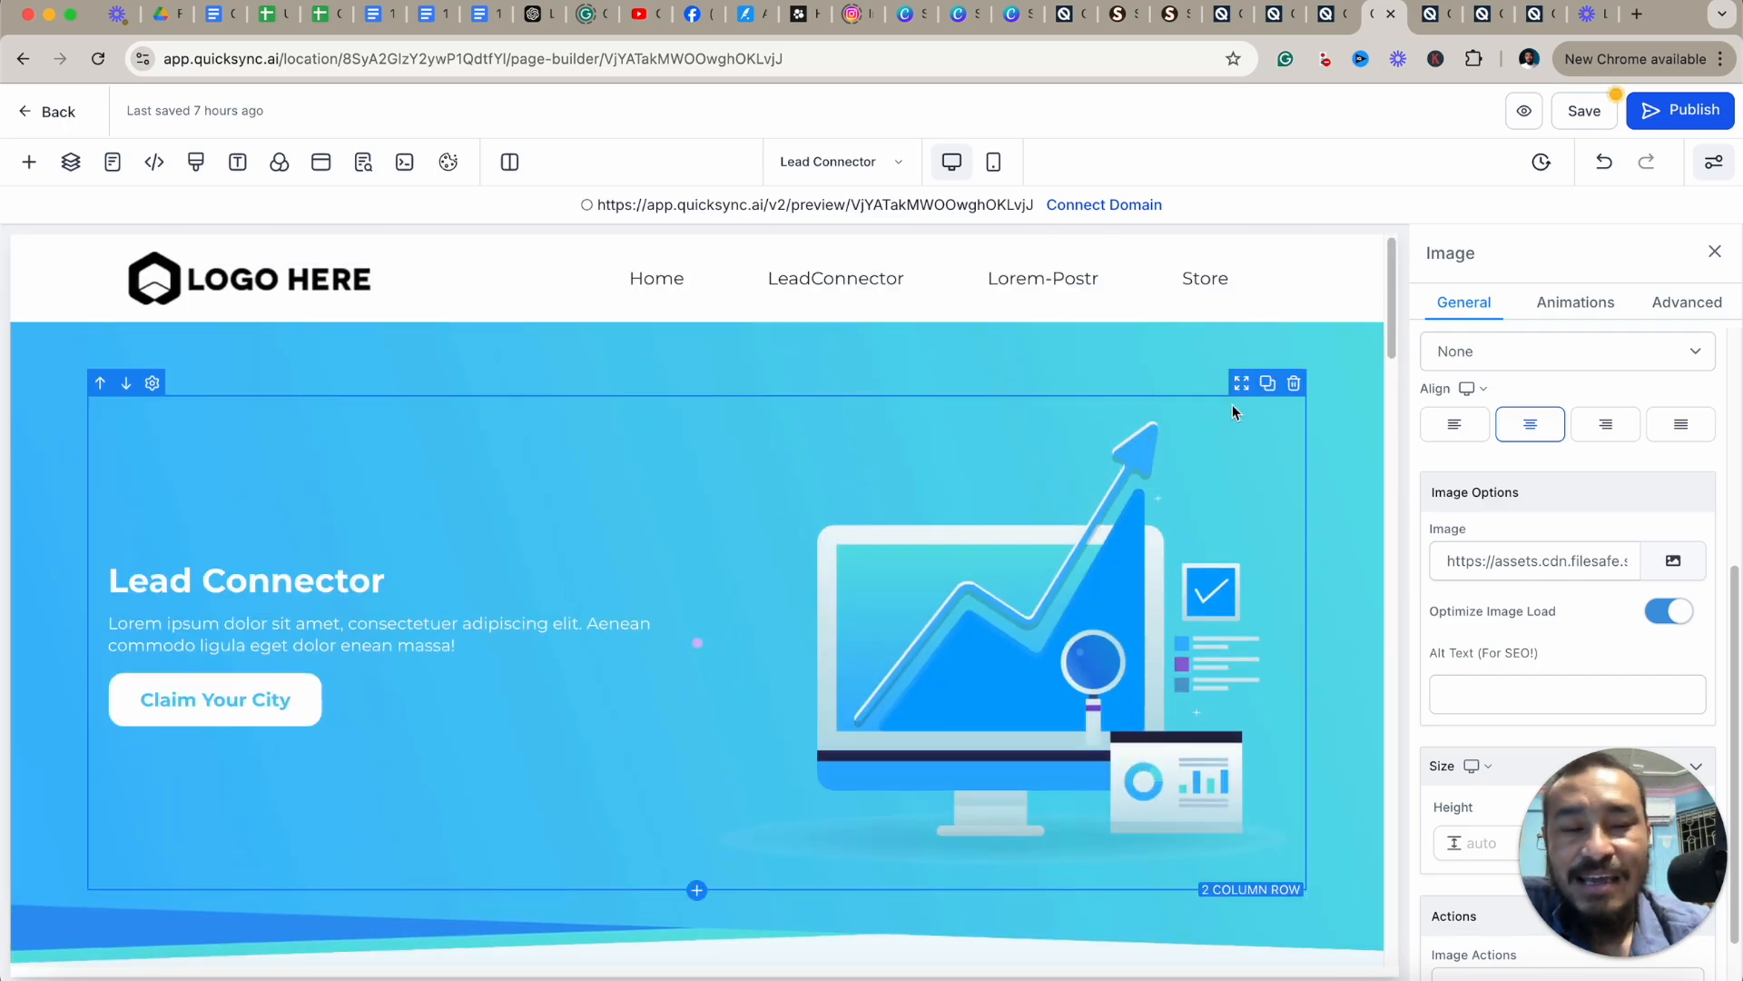
{"action": "scroll", "coordinate": [1489, 499], "scroll_direction": "up", "scroll_amount": 5}
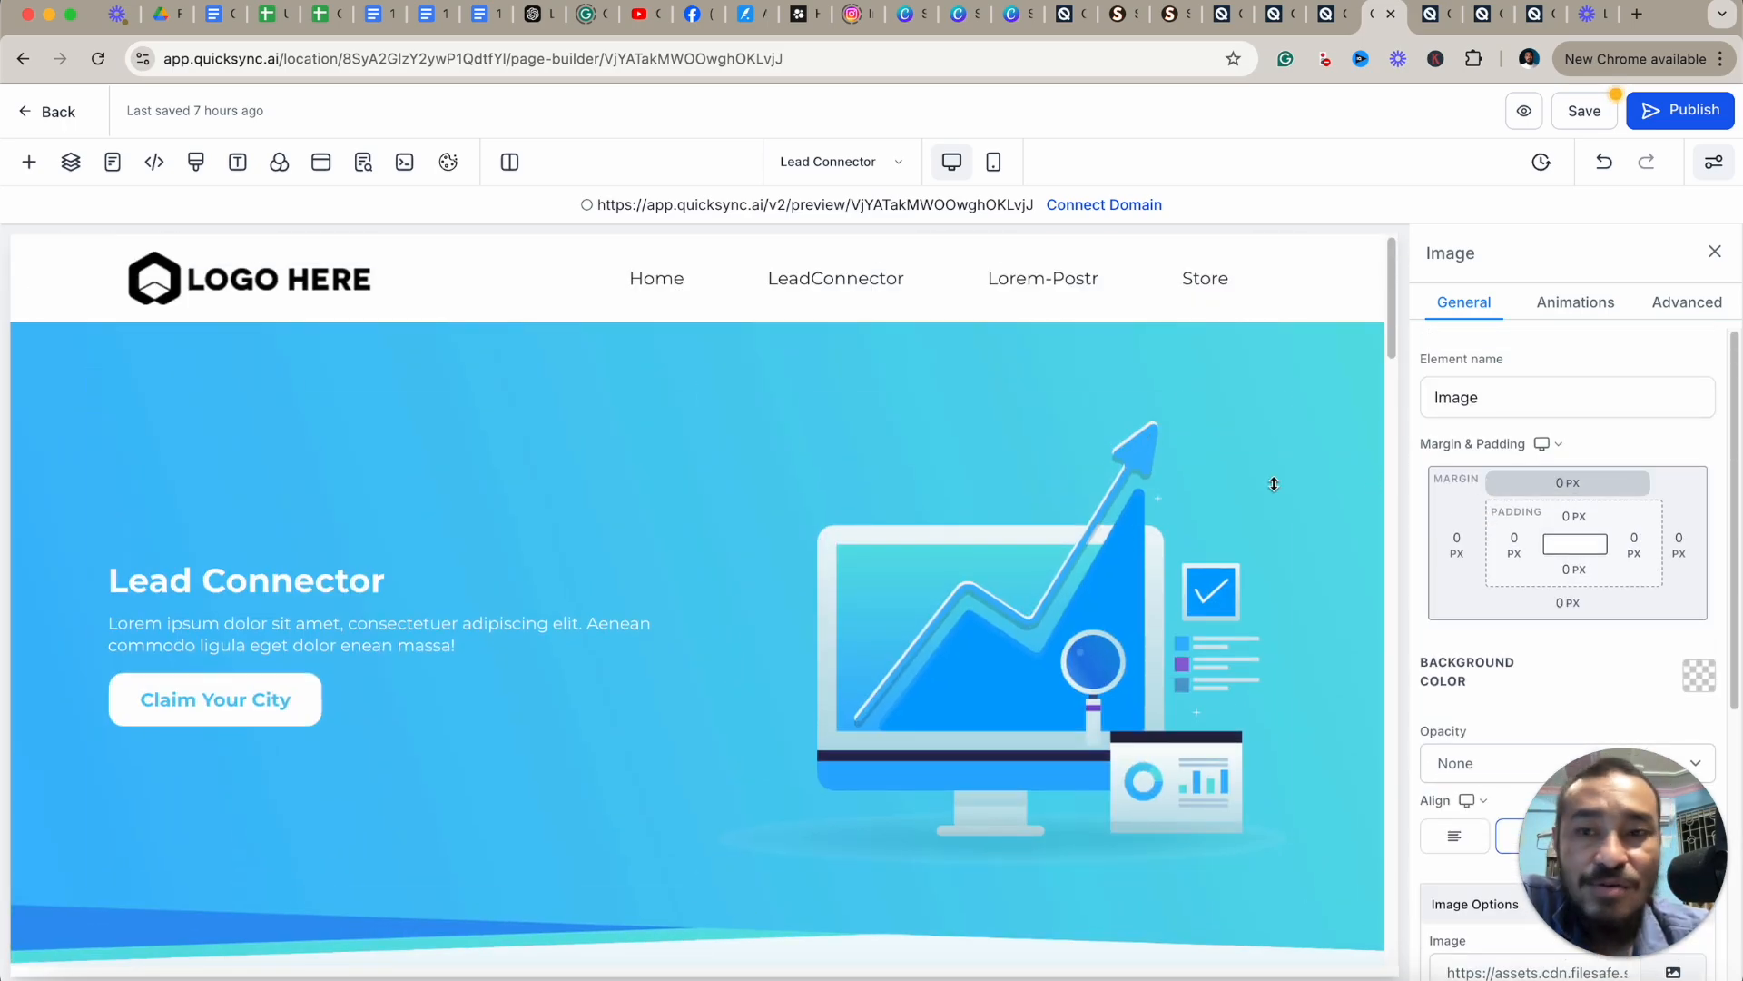
{"action": "left_click", "coordinate": [540, 350]}
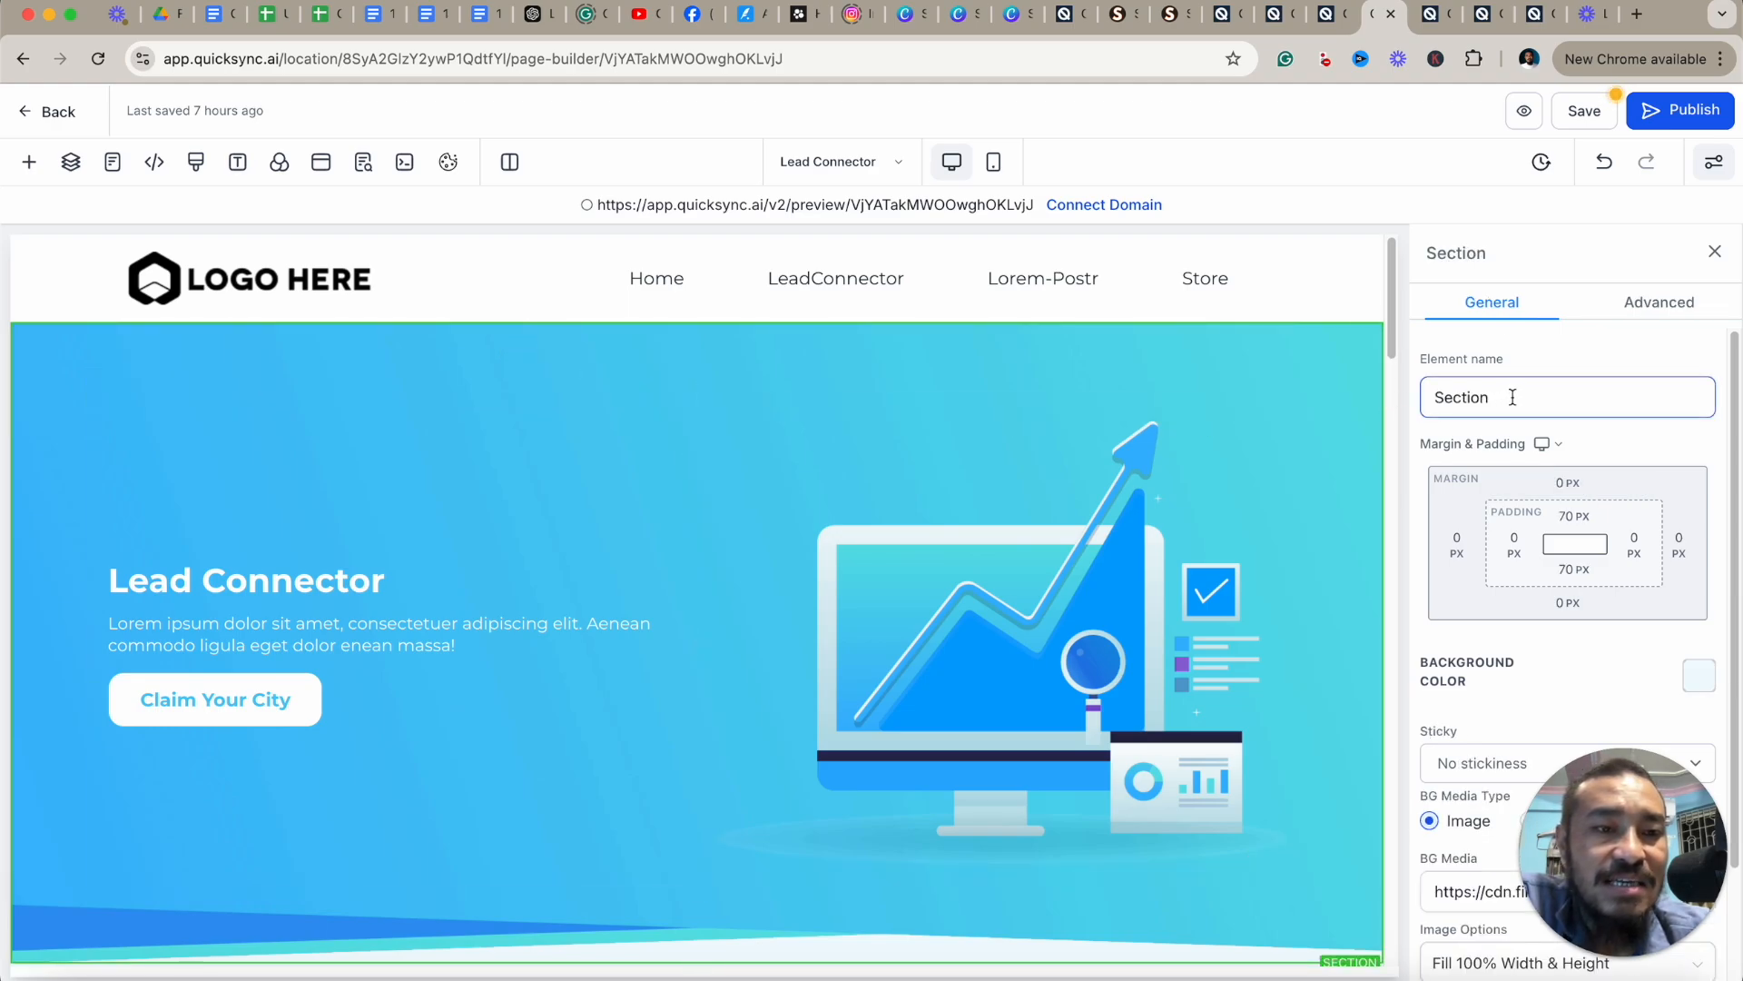
{"action": "left_click_drag", "start_coordinate": [1510, 396], "coordinate": [1426, 398]}
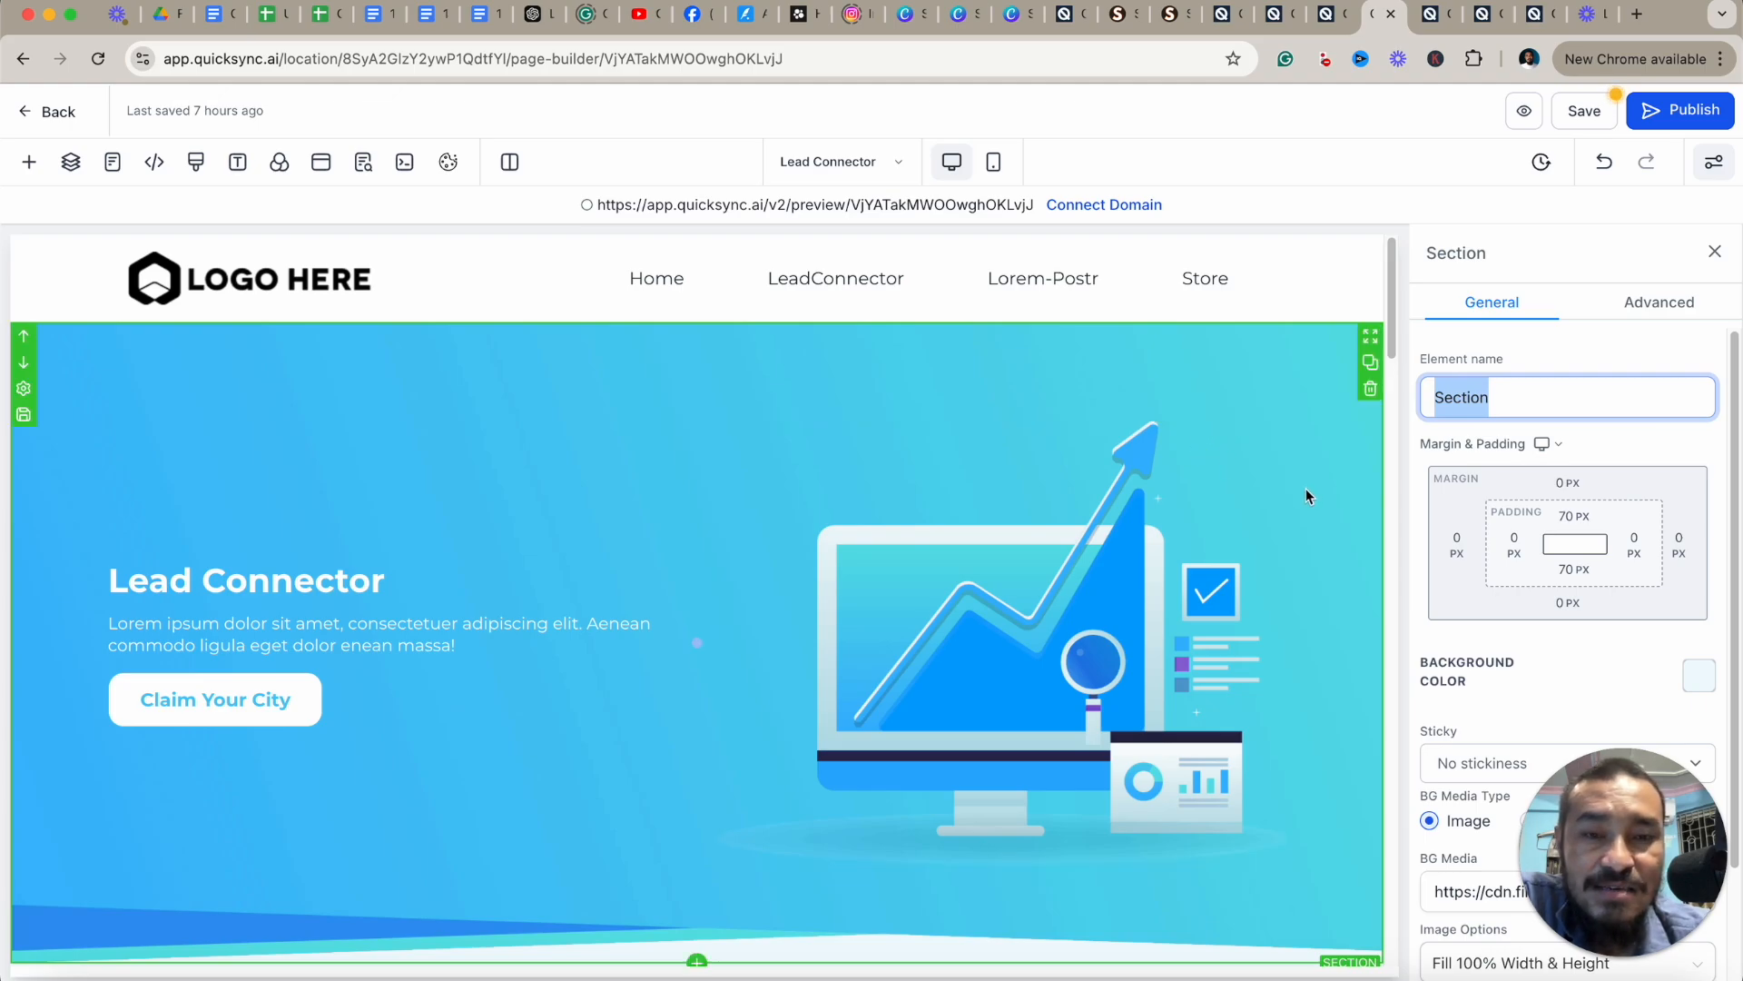
Open the Layers panel, expand the Page tree to see its sections, and close it.
{"action": "left_click", "coordinate": [71, 161]}
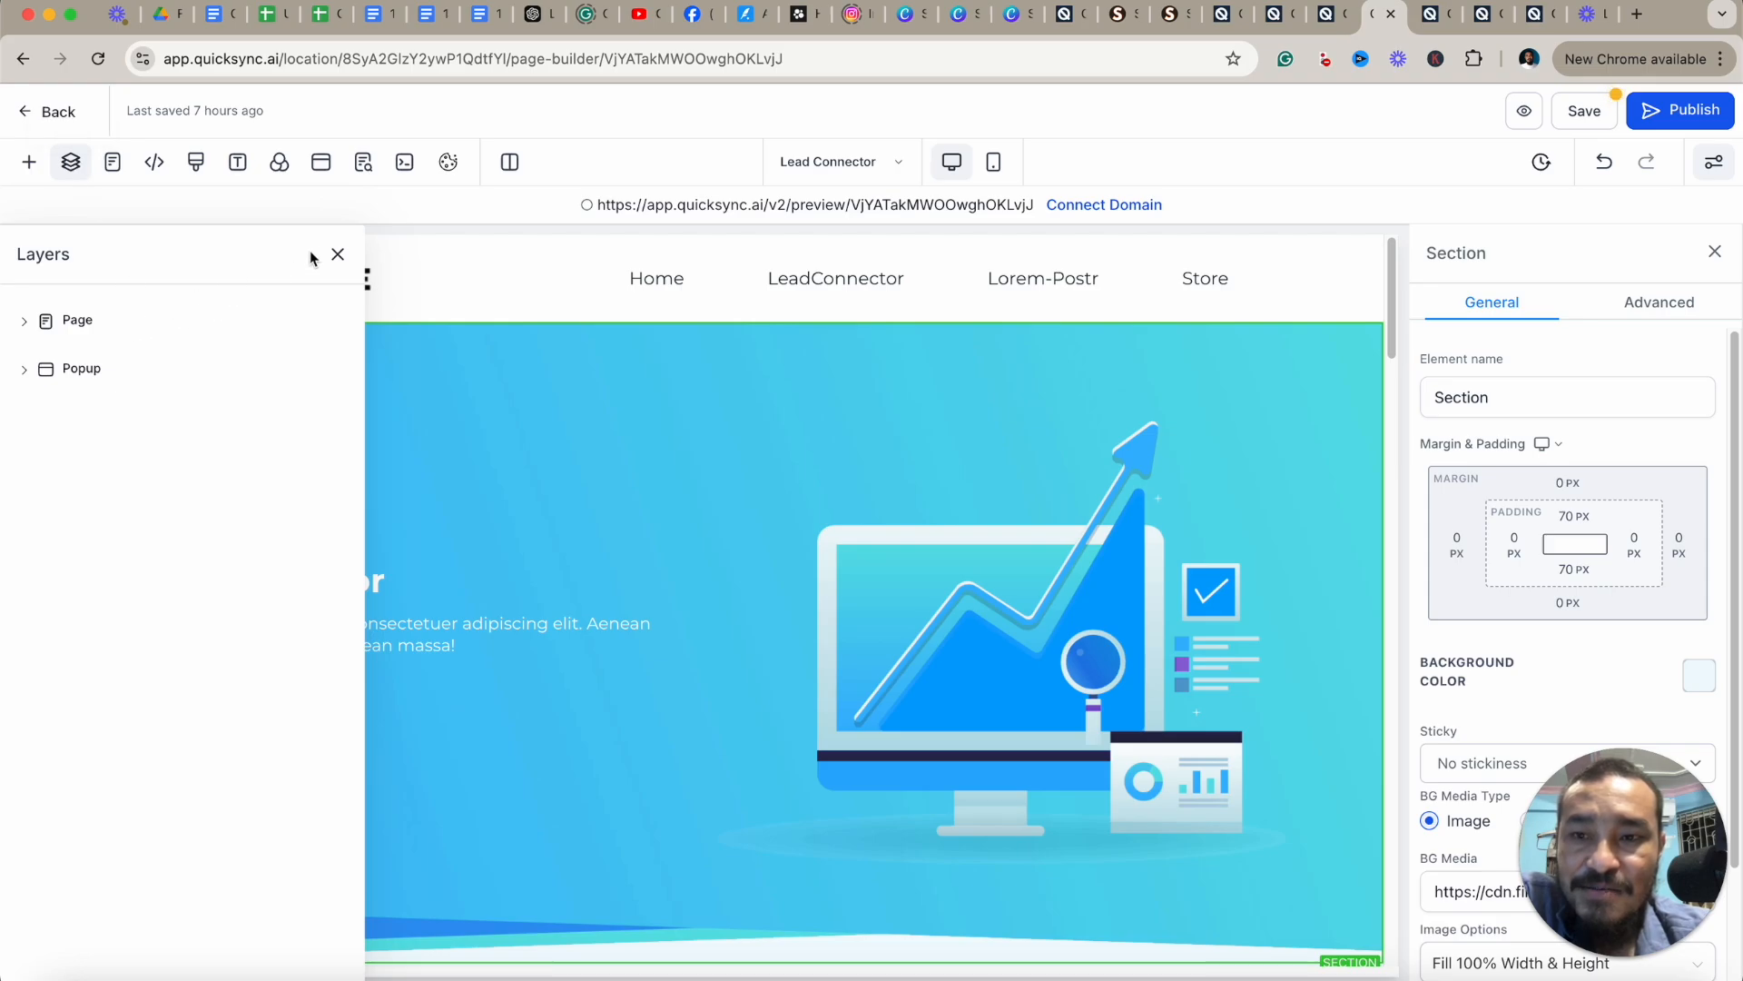
{"action": "left_click", "coordinate": [25, 320]}
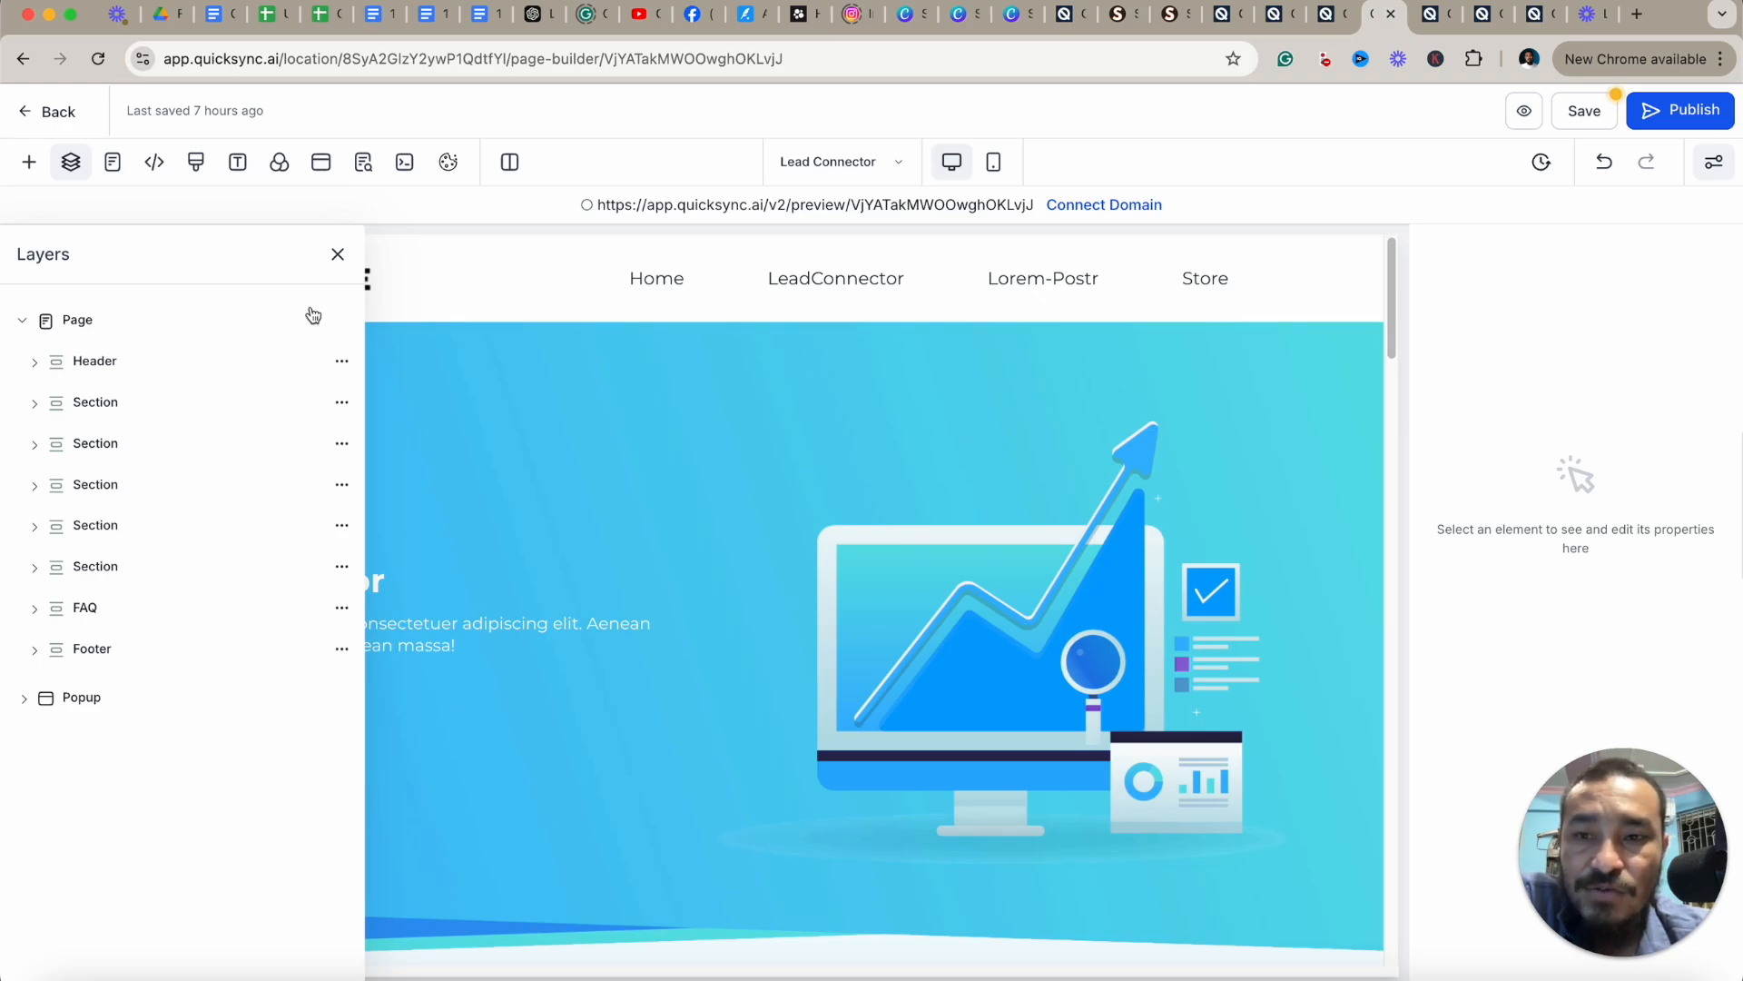
{"action": "left_click", "coordinate": [335, 256]}
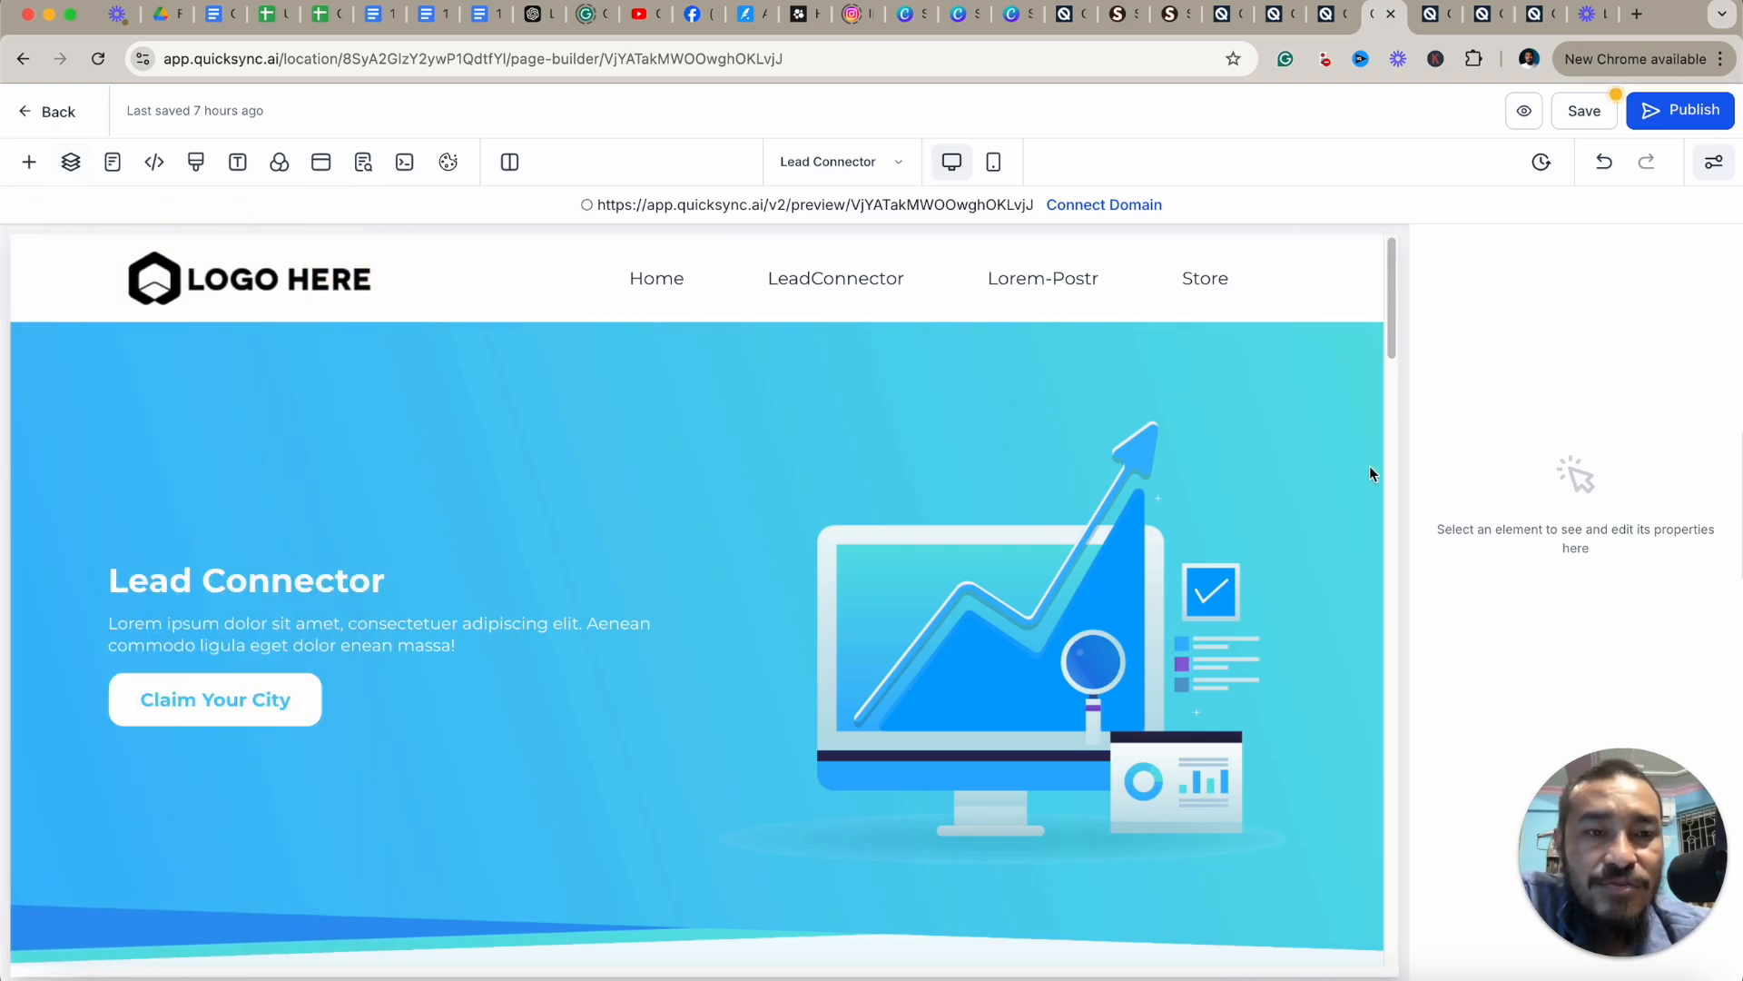
Select the hero image, reopen the Layers panel, and scroll down through the page sections.
{"action": "left_click", "coordinate": [1240, 500]}
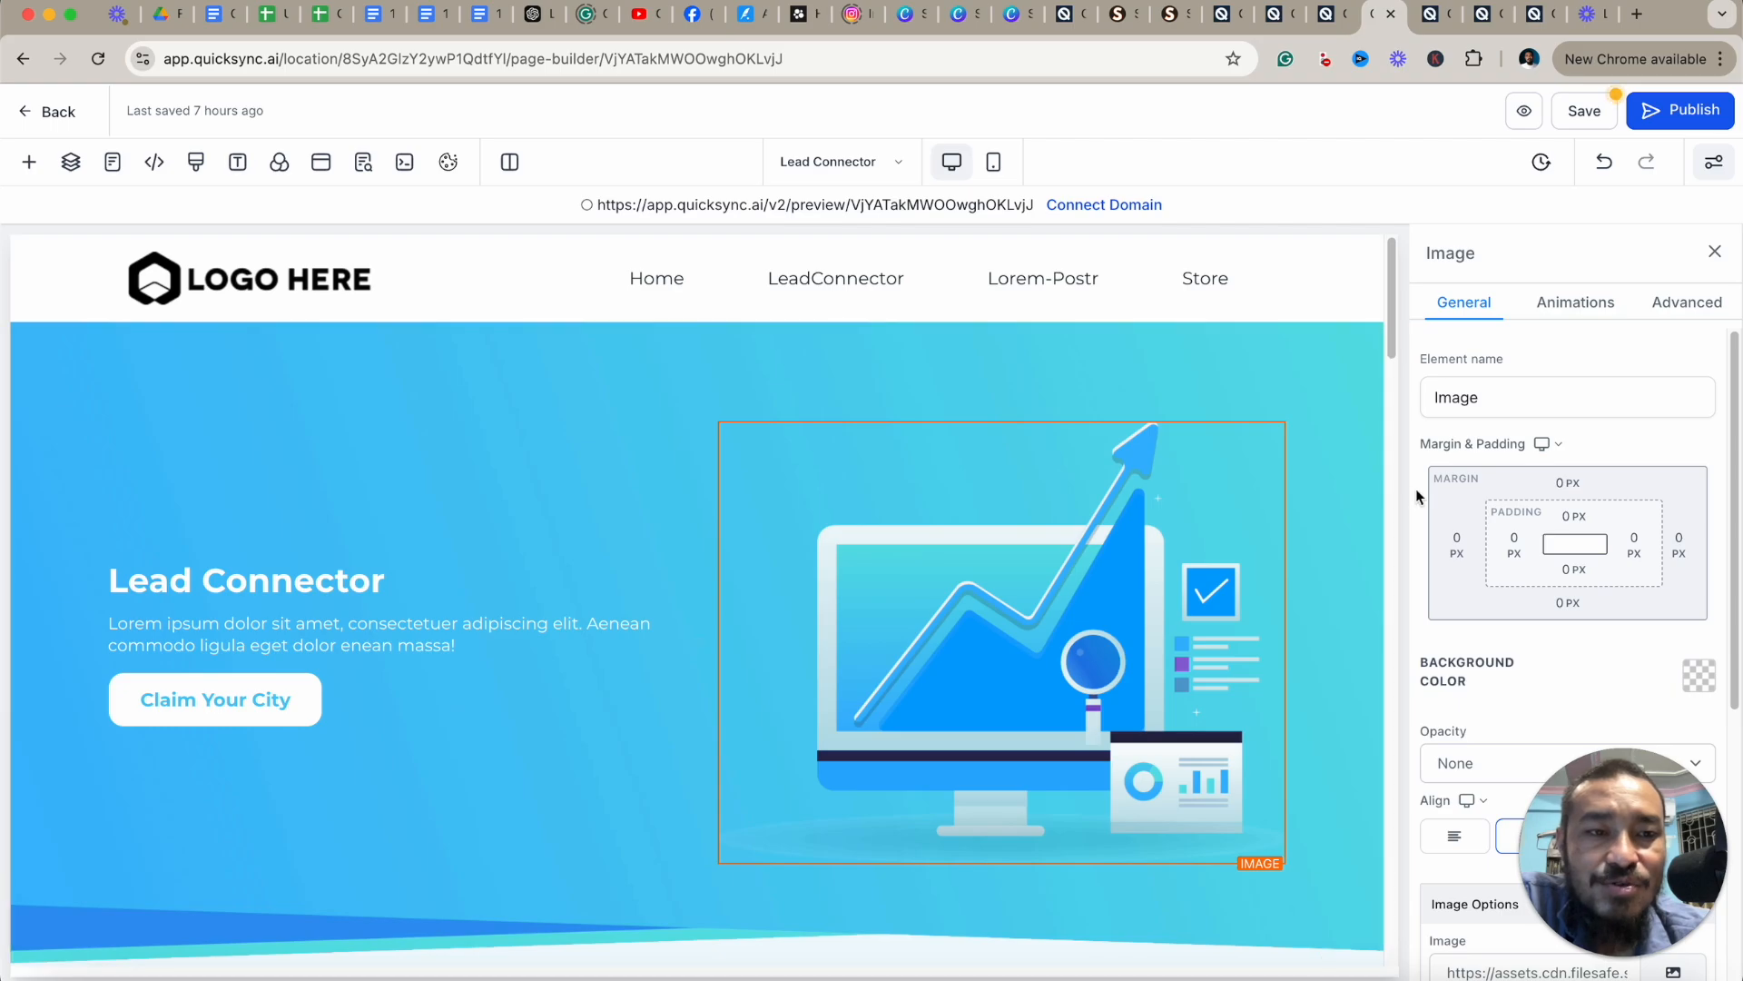
{"action": "left_click", "coordinate": [73, 165]}
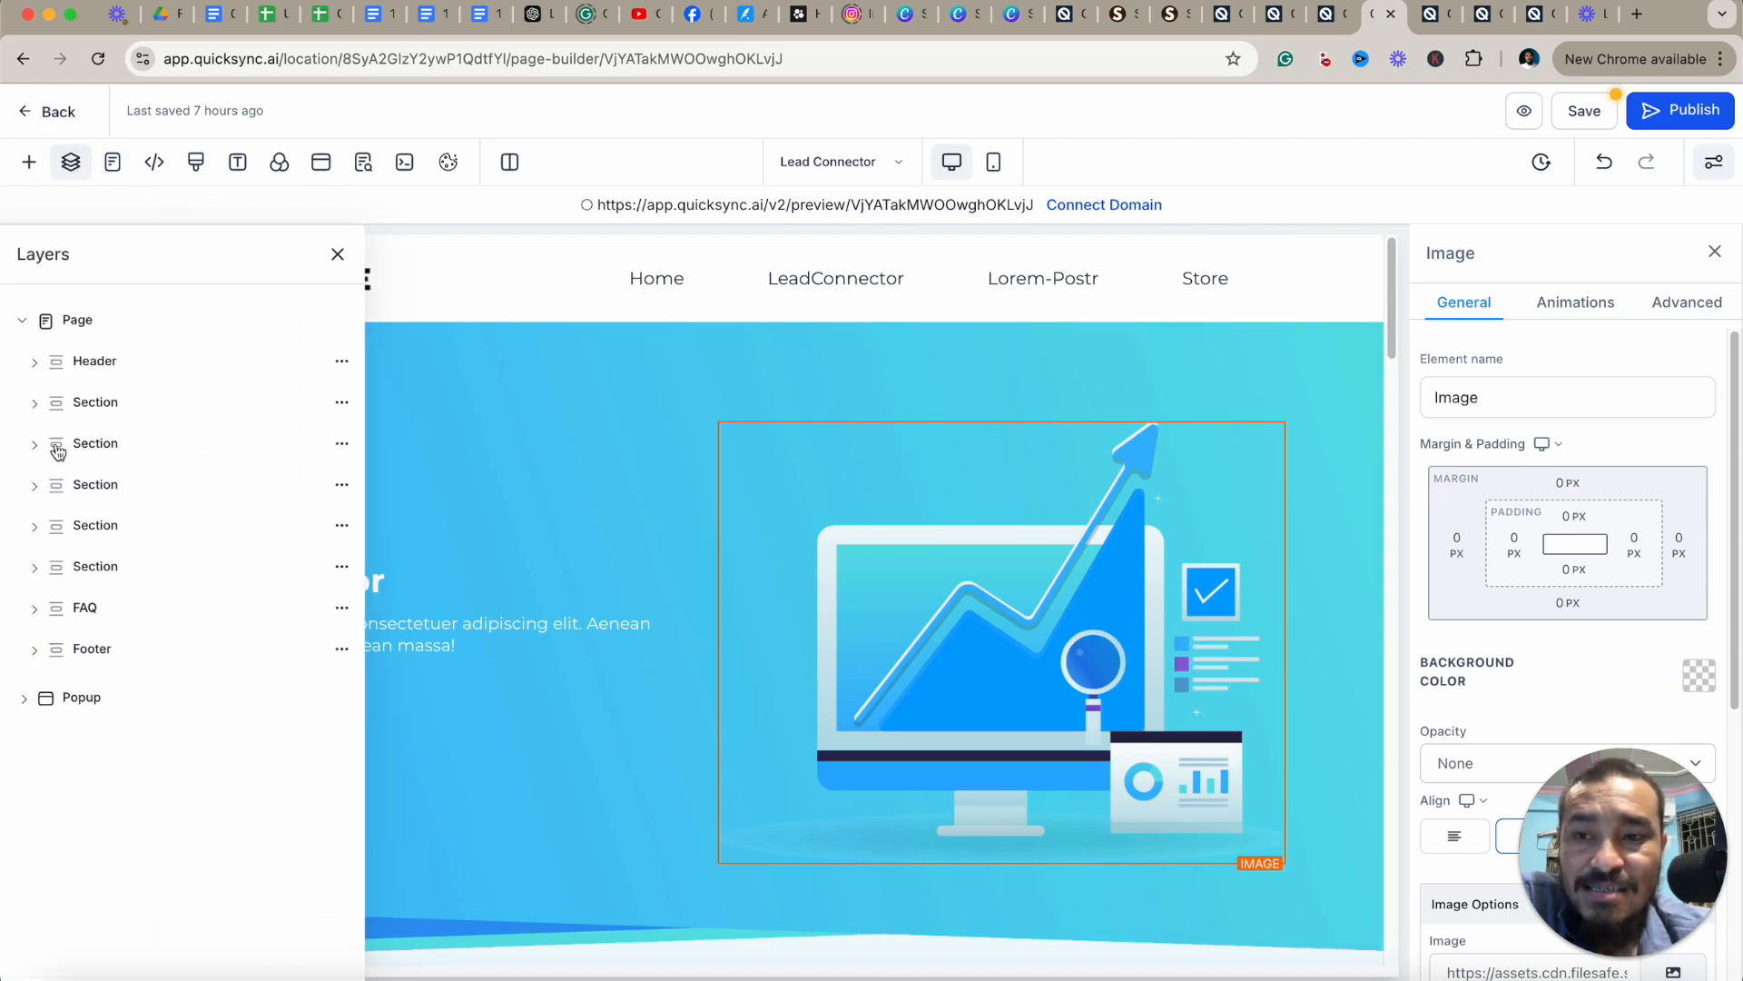
{"action": "left_click", "coordinate": [18, 323]}
{"action": "scroll", "coordinate": [182, 377], "scroll_direction": "down", "scroll_amount": 7}
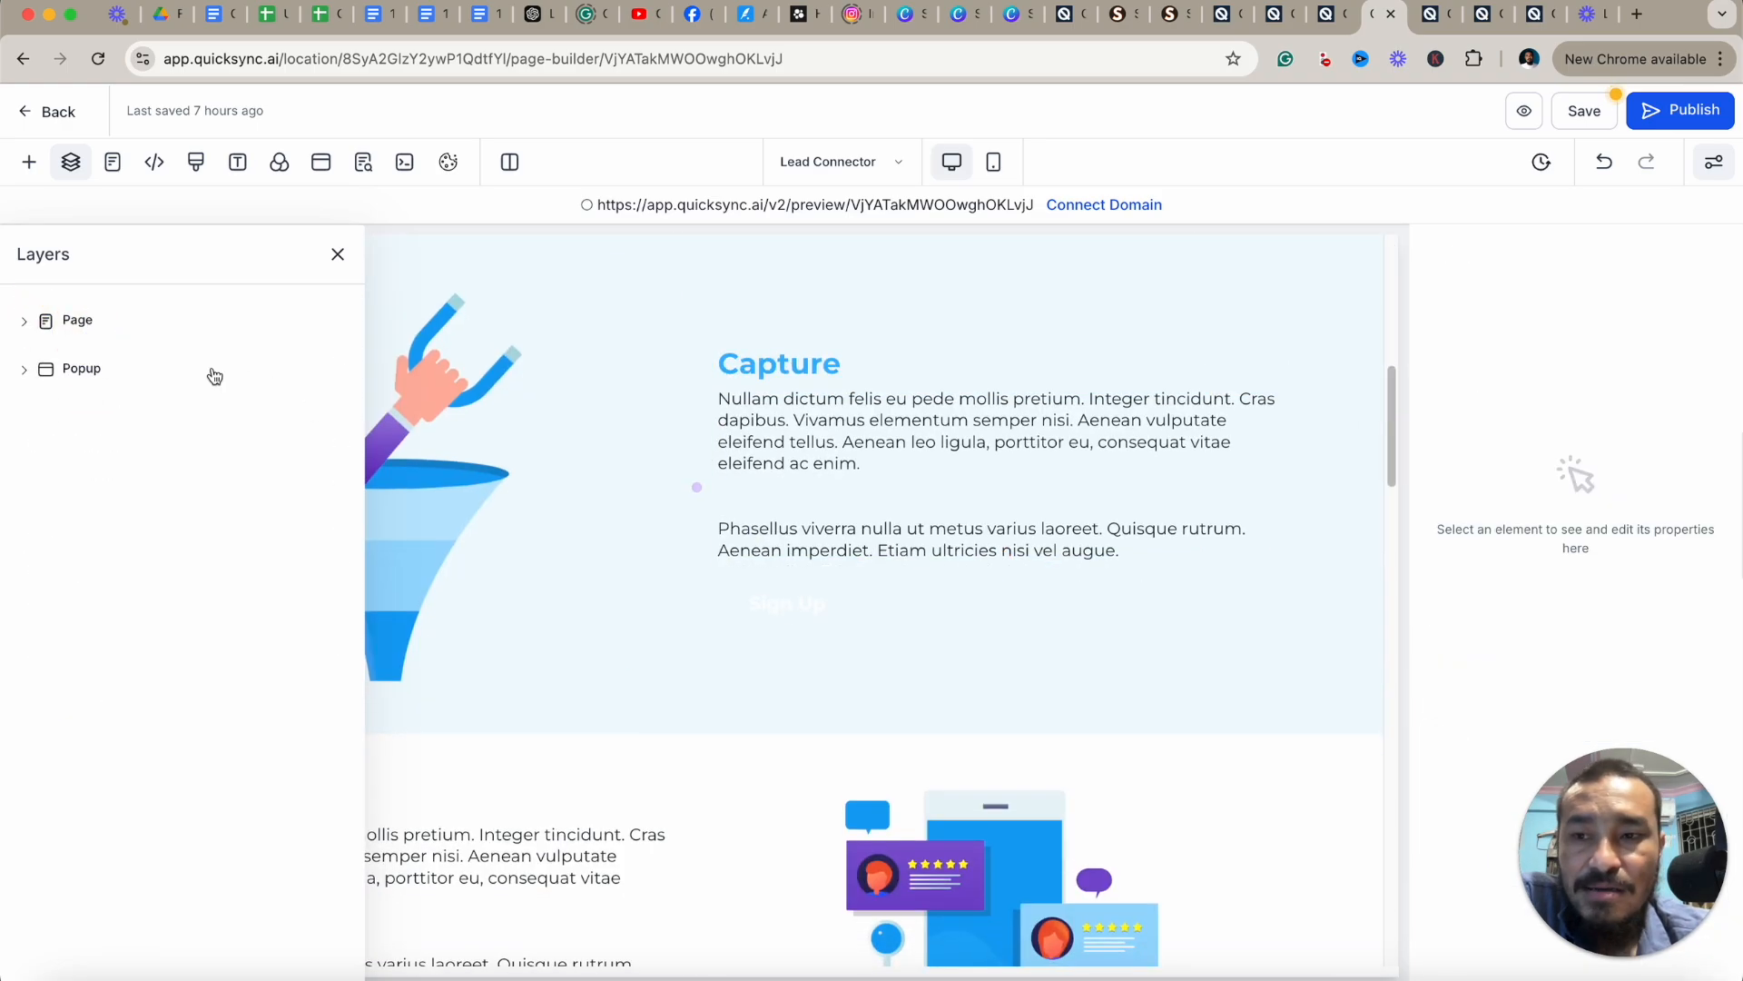
{"action": "scroll", "coordinate": [745, 554], "scroll_direction": "down", "scroll_amount": 15}
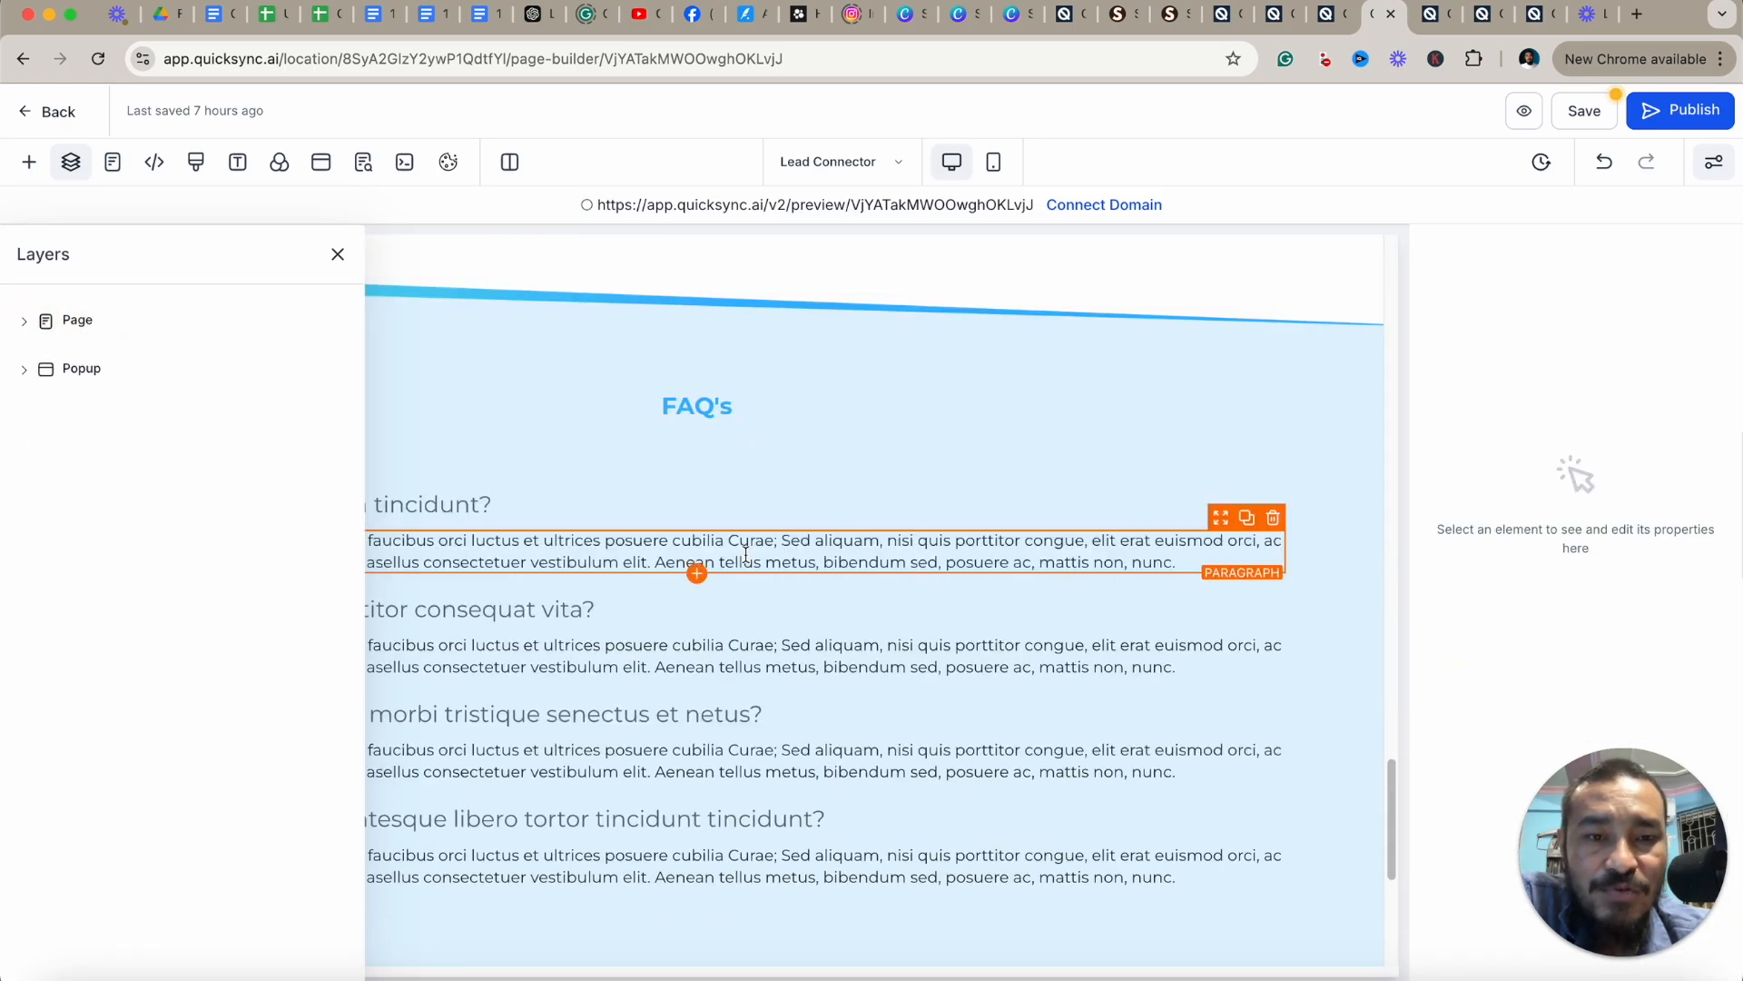
{"action": "scroll", "coordinate": [747, 554], "scroll_direction": "down", "scroll_amount": 3}
{"action": "scroll", "coordinate": [906, 594], "scroll_direction": "up", "scroll_amount": 8}
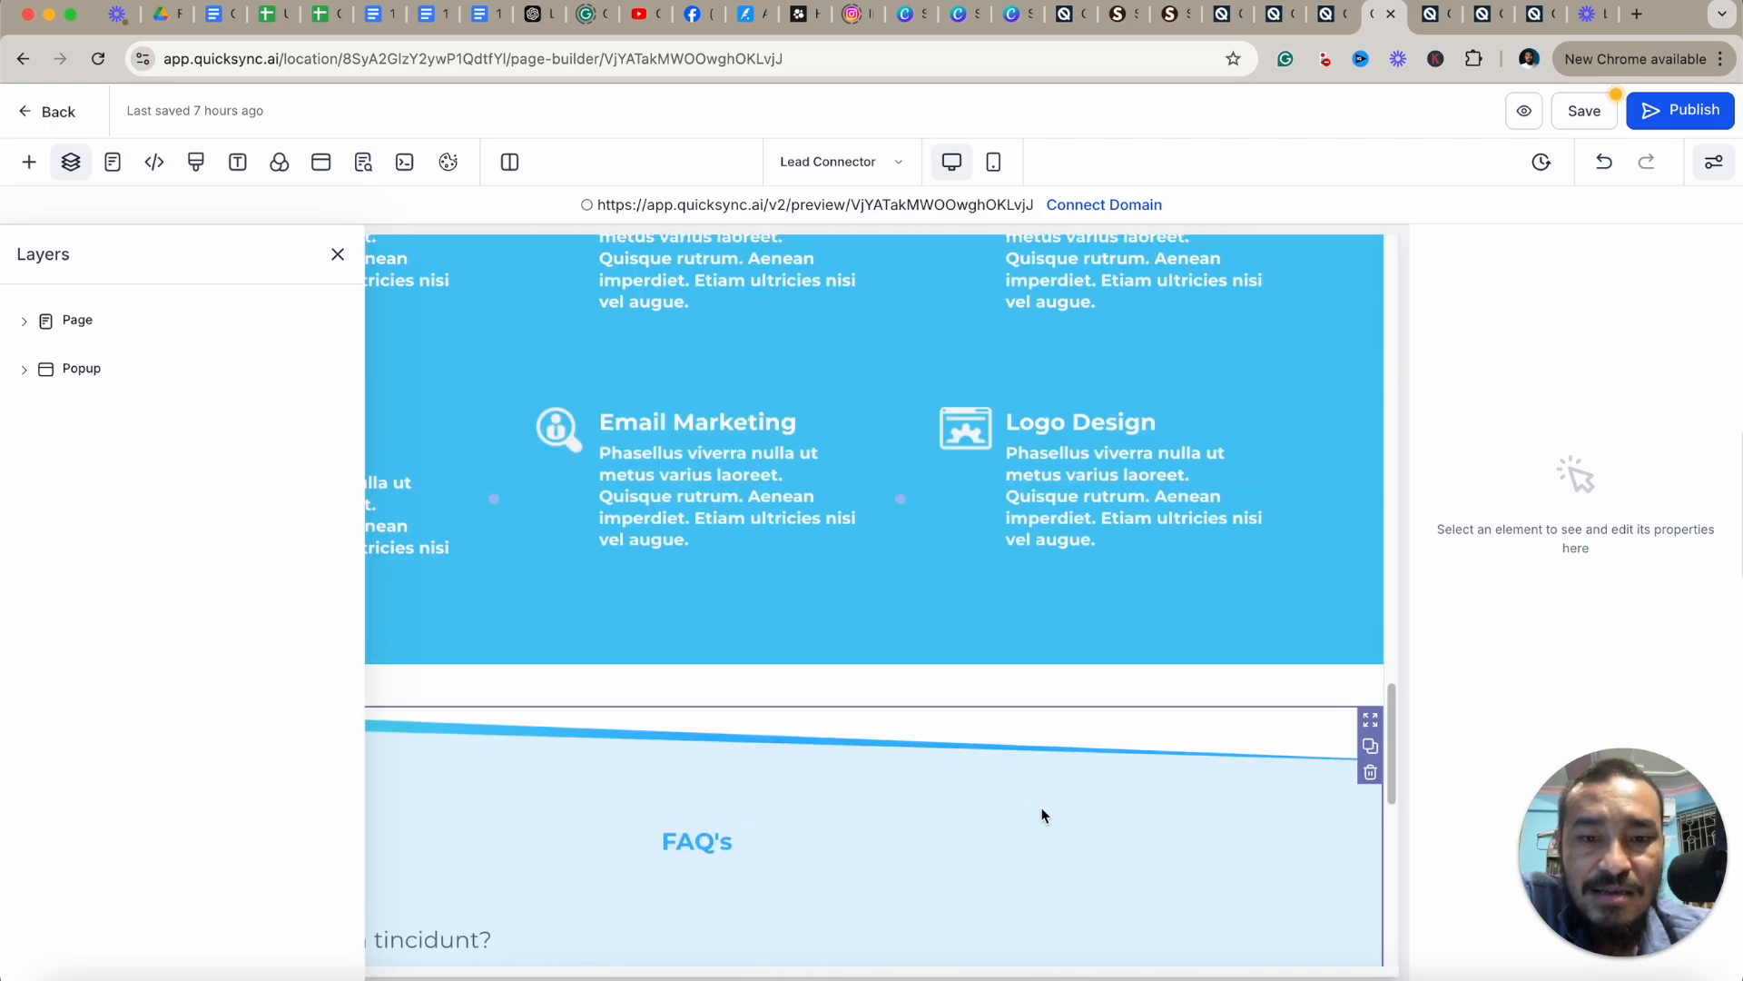
{"action": "scroll", "coordinate": [1153, 656], "scroll_direction": "up", "scroll_amount": 1}
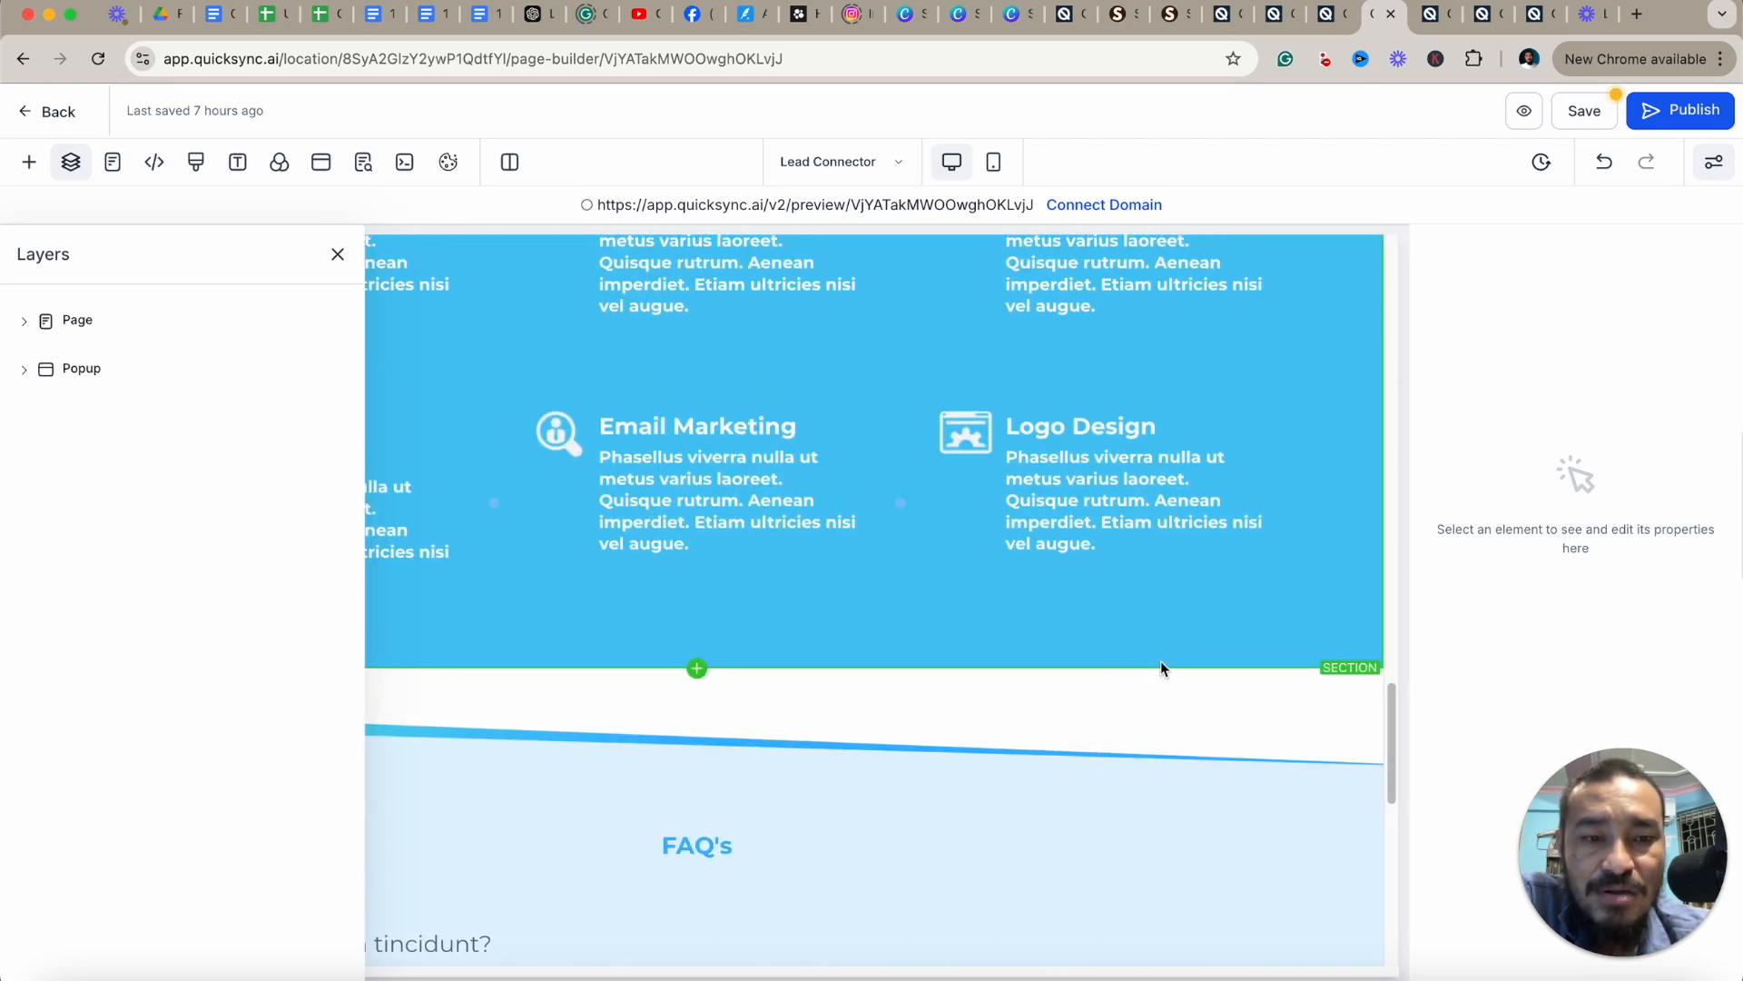
Select the Features of Lead Connector section and move it up one position, then back down.
{"action": "left_click", "coordinate": [1162, 666]}
{"action": "left_click", "coordinate": [337, 255]}
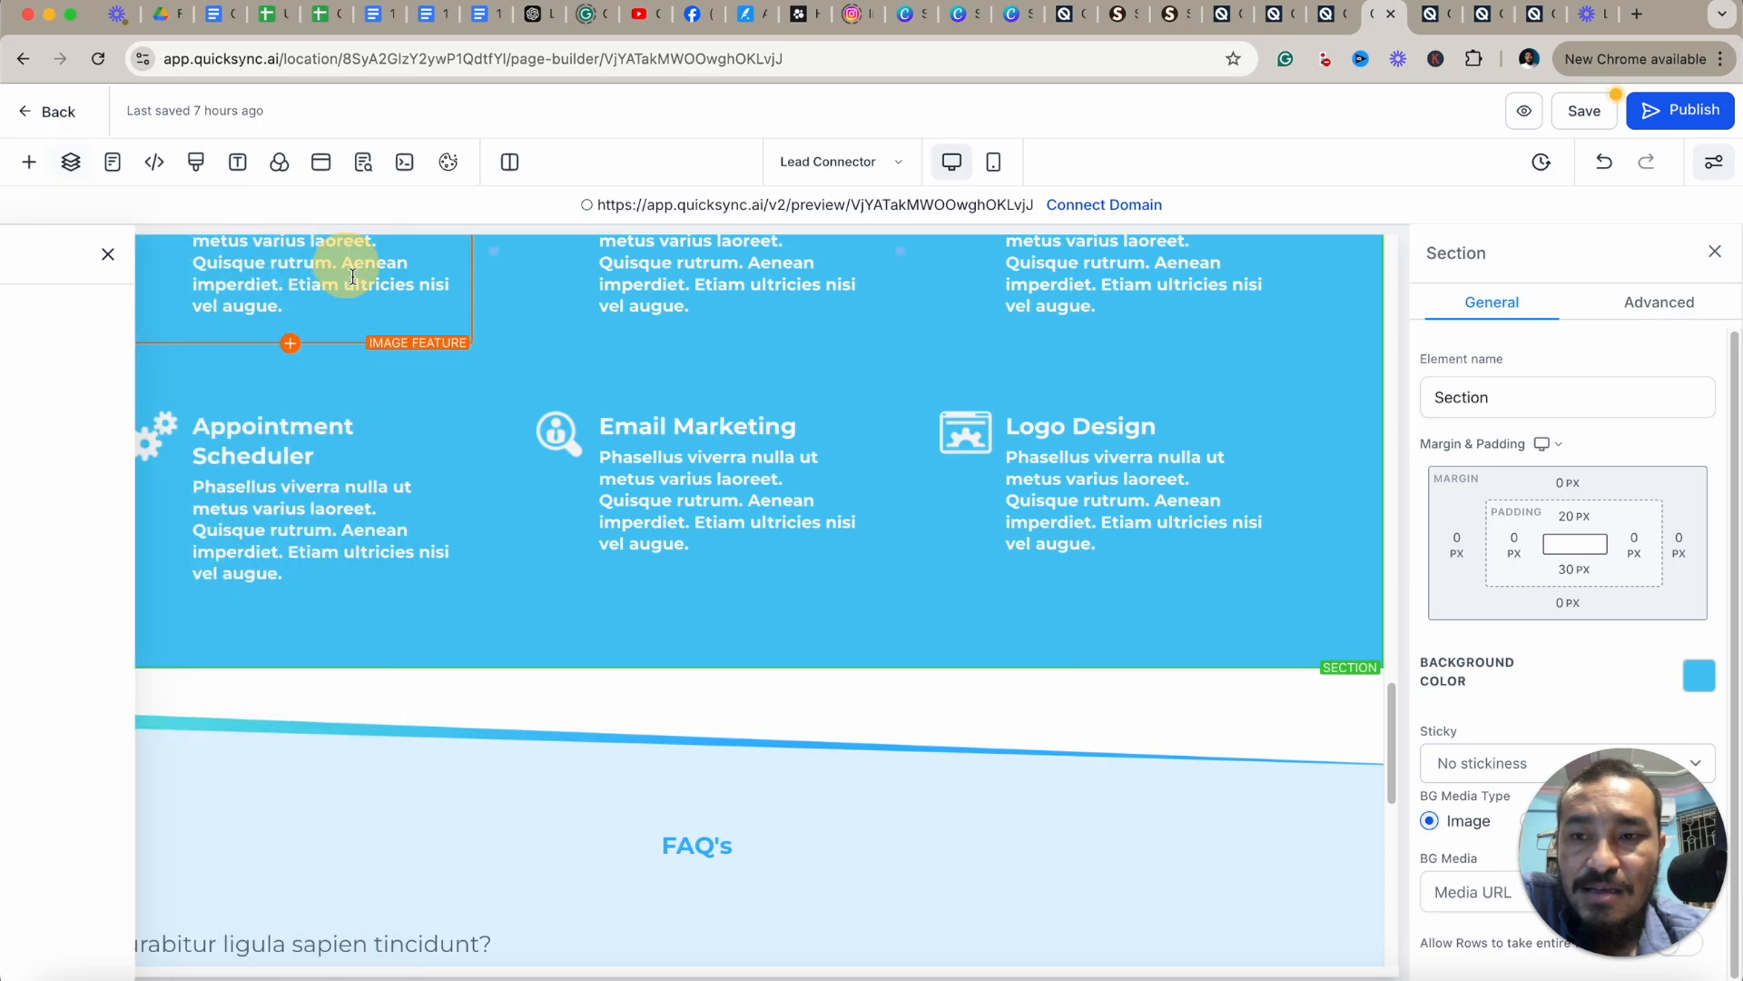
{"action": "scroll", "coordinate": [385, 374], "scroll_direction": "up", "scroll_amount": 6}
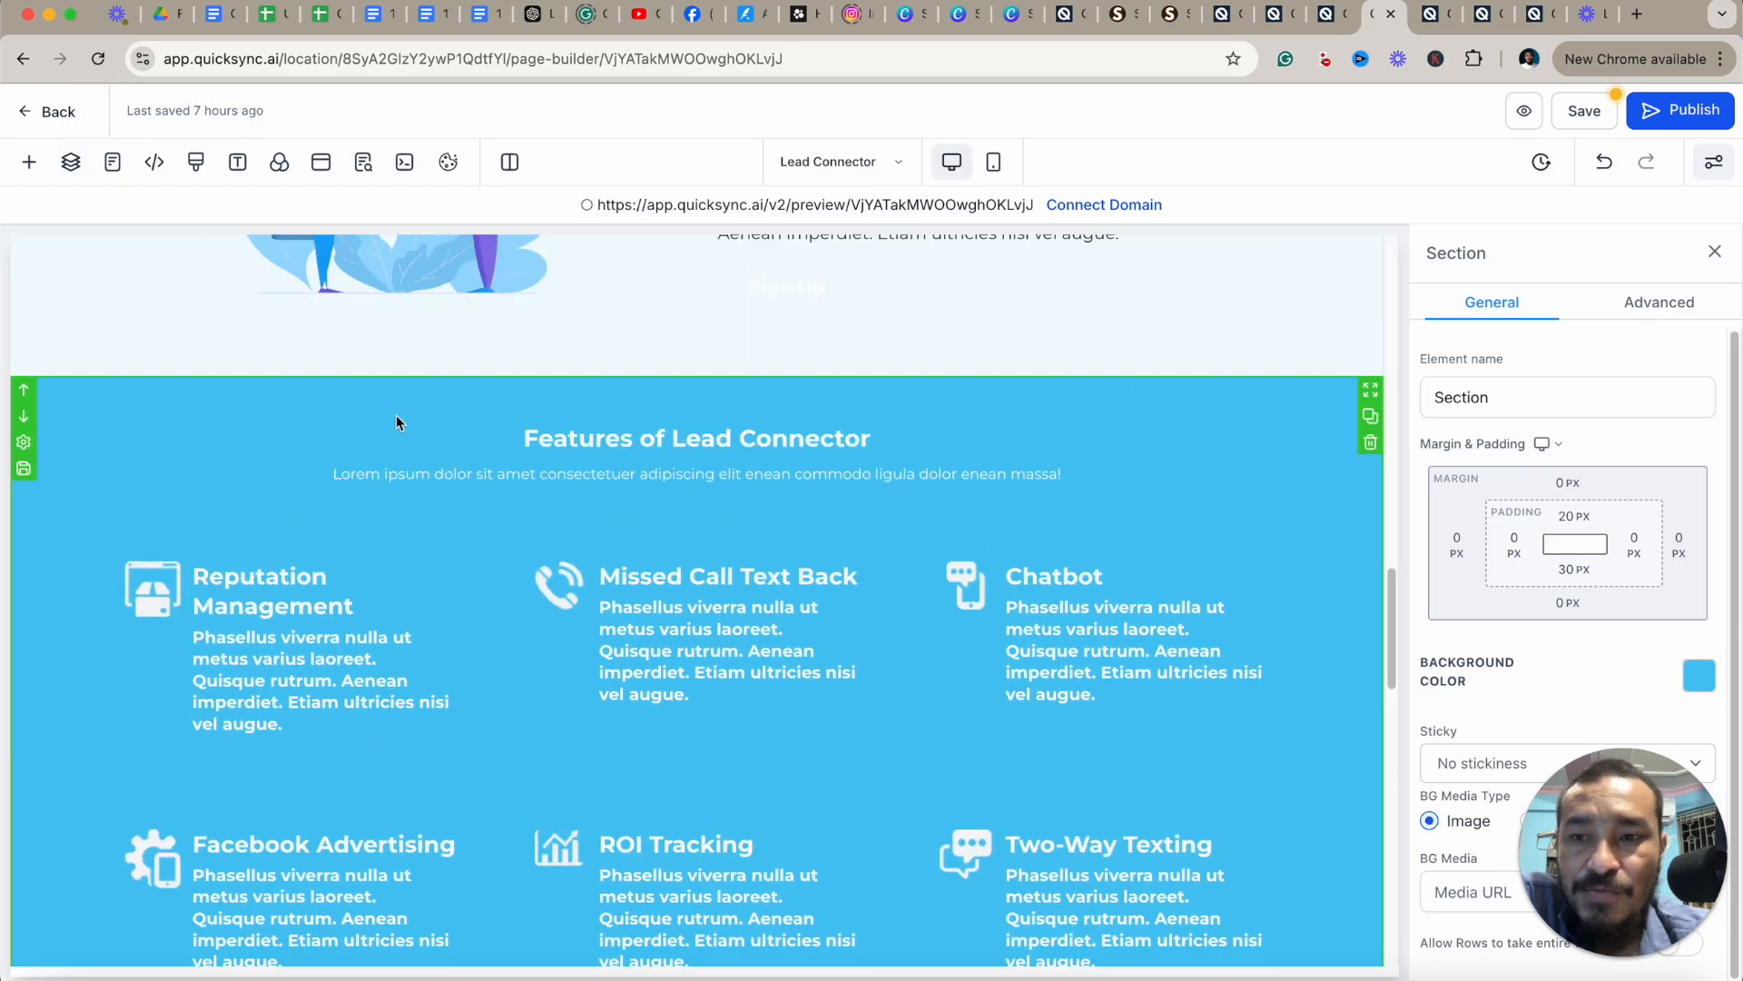
{"action": "left_click", "coordinate": [24, 397]}
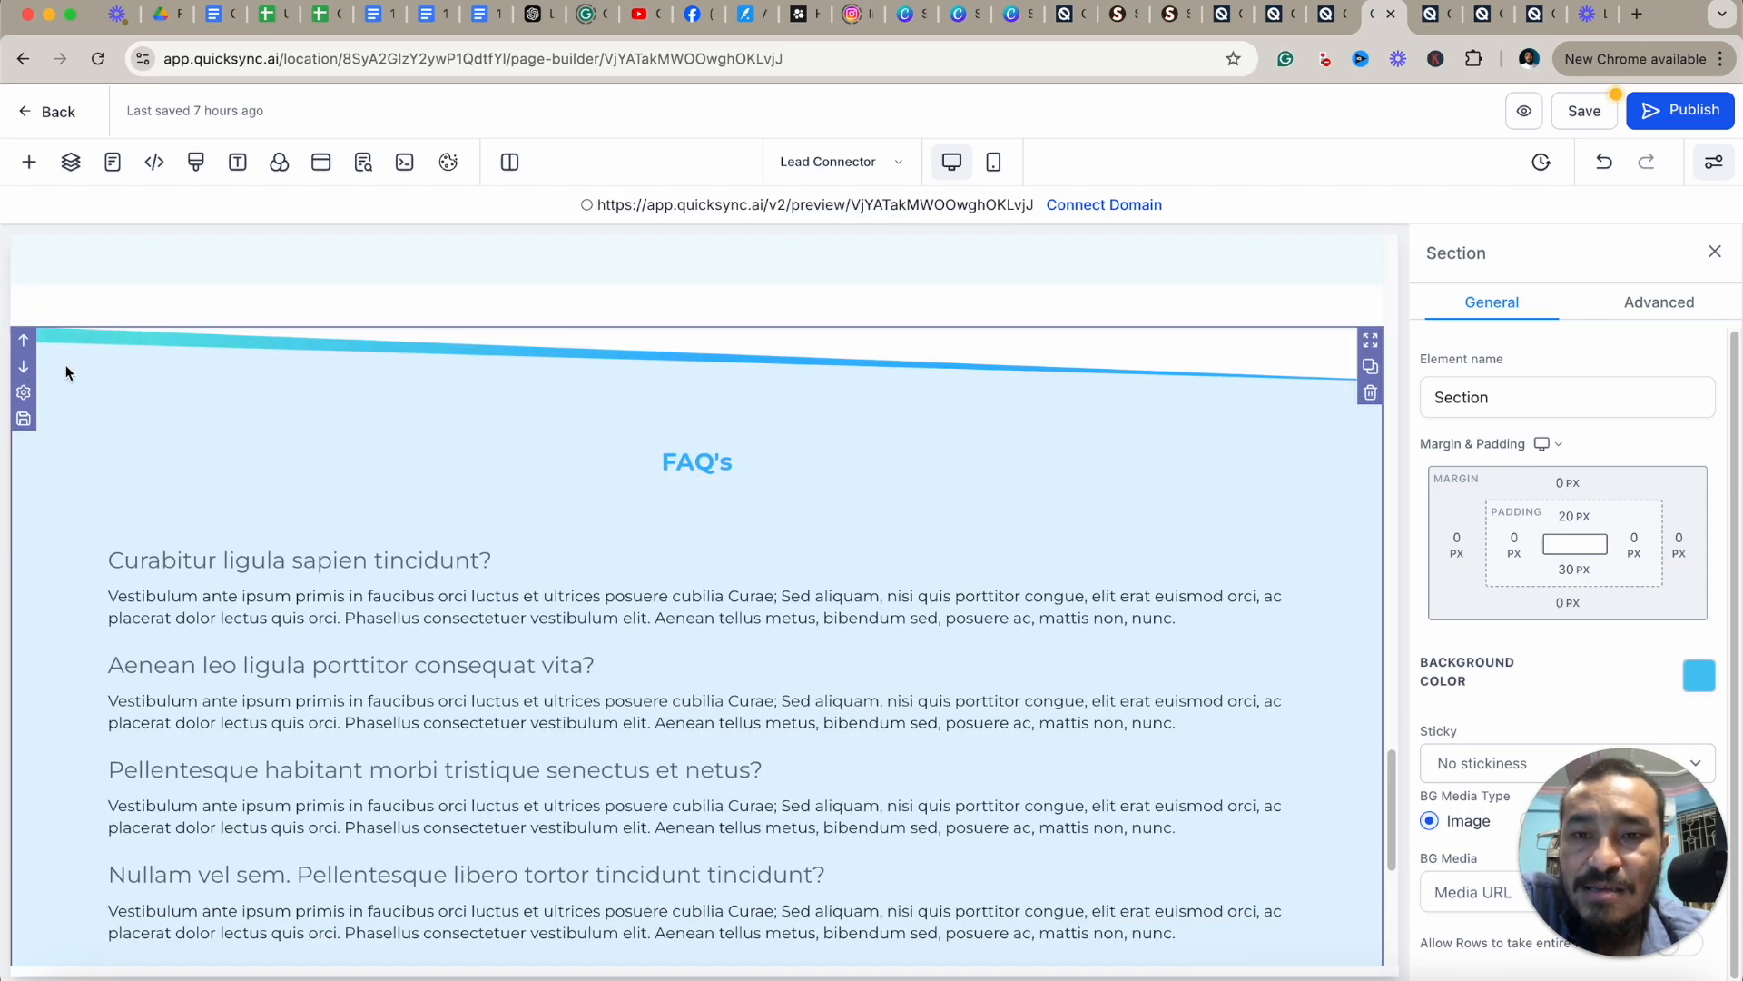
{"action": "scroll", "coordinate": [345, 389], "scroll_direction": "up", "scroll_amount": 10}
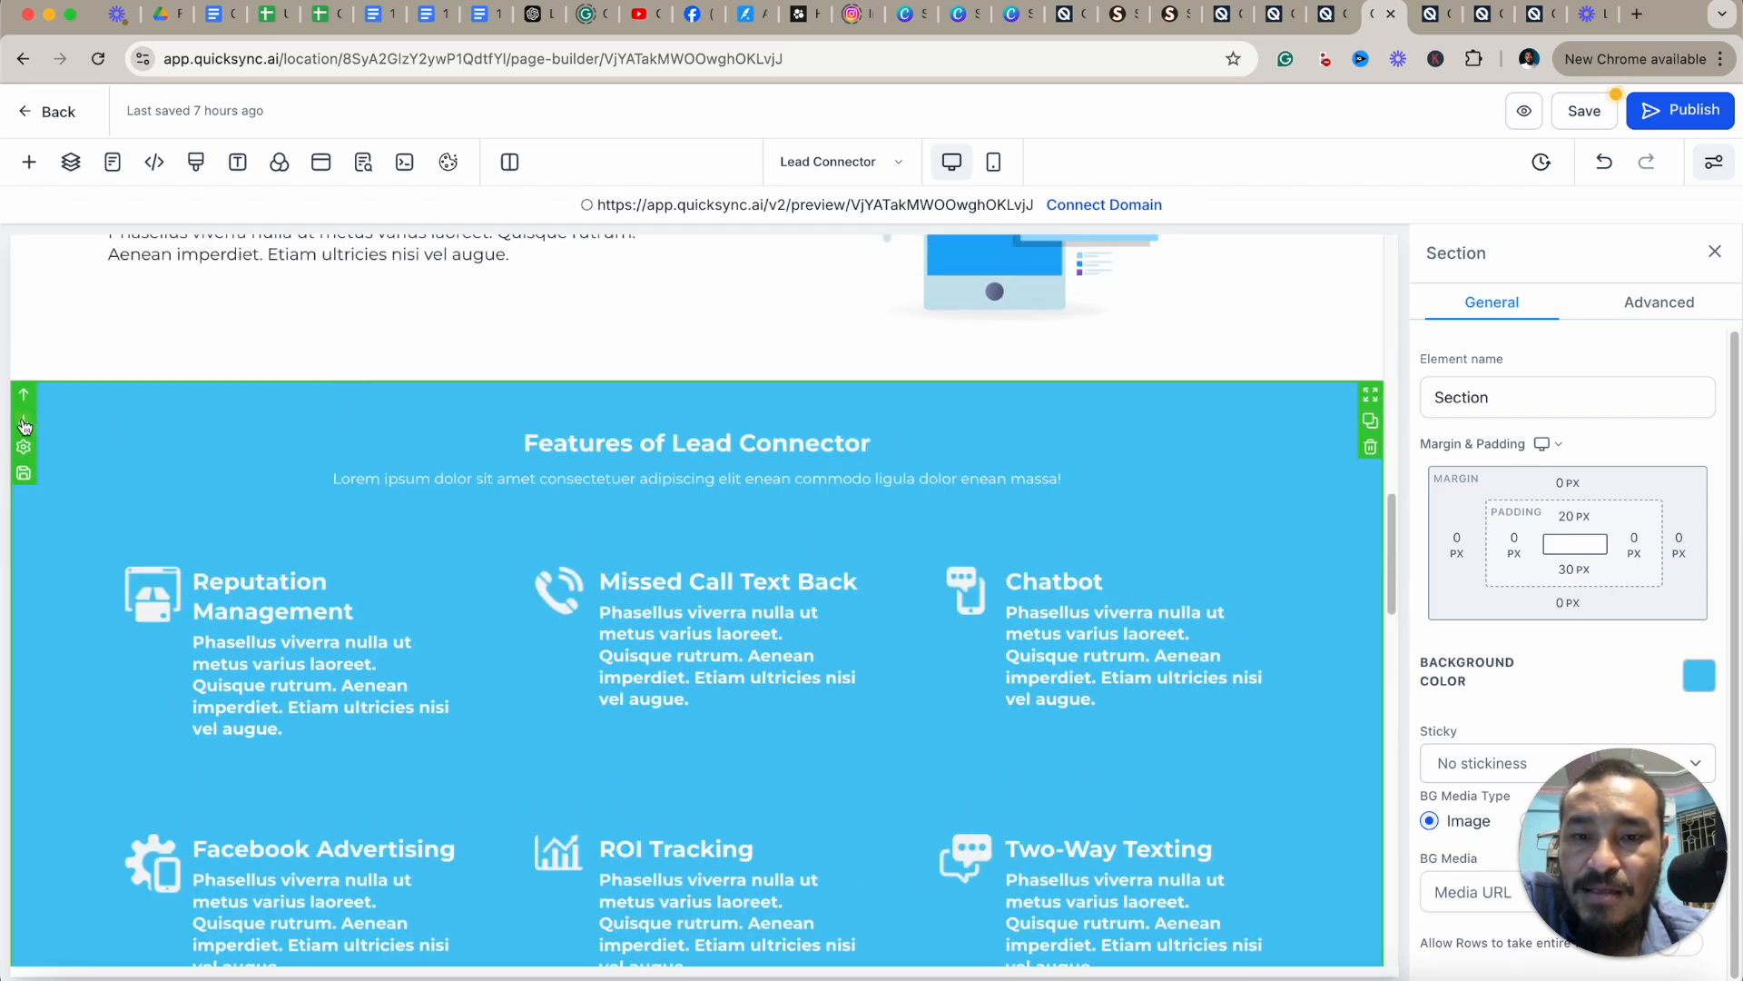
{"action": "left_click", "coordinate": [24, 423]}
{"action": "scroll", "coordinate": [710, 501], "scroll_direction": "down", "scroll_amount": 10}
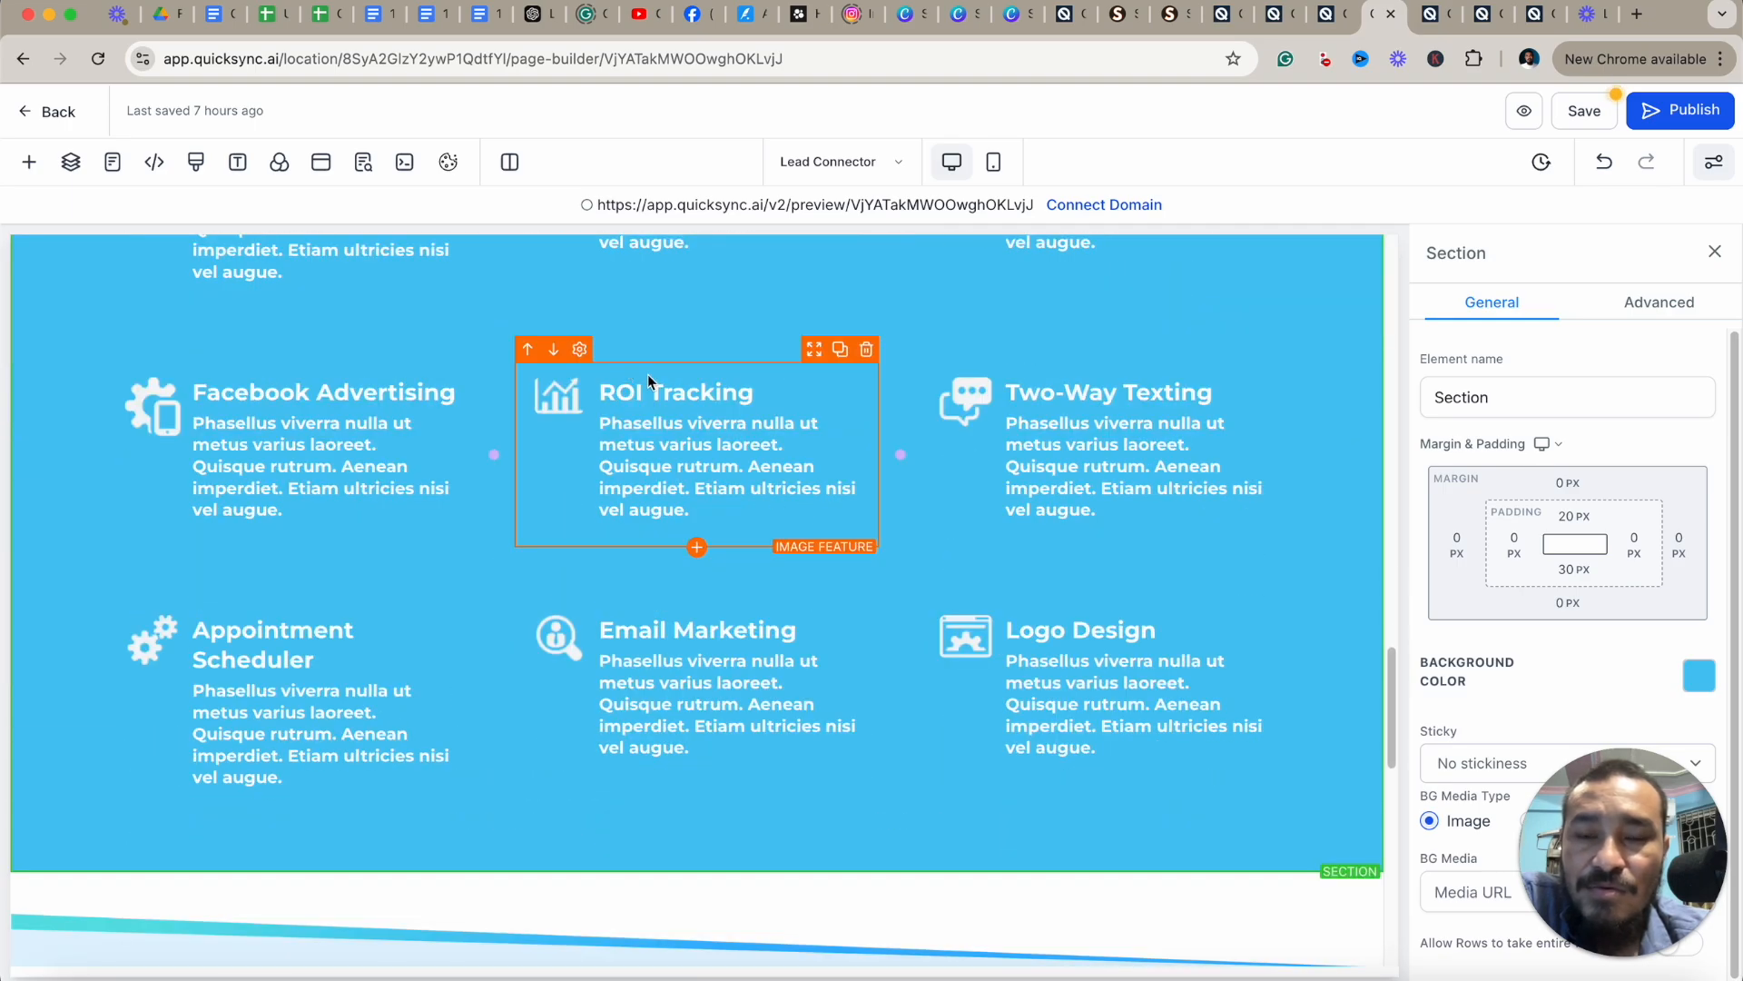
{"action": "scroll", "coordinate": [902, 506], "scroll_direction": "up", "scroll_amount": 5}
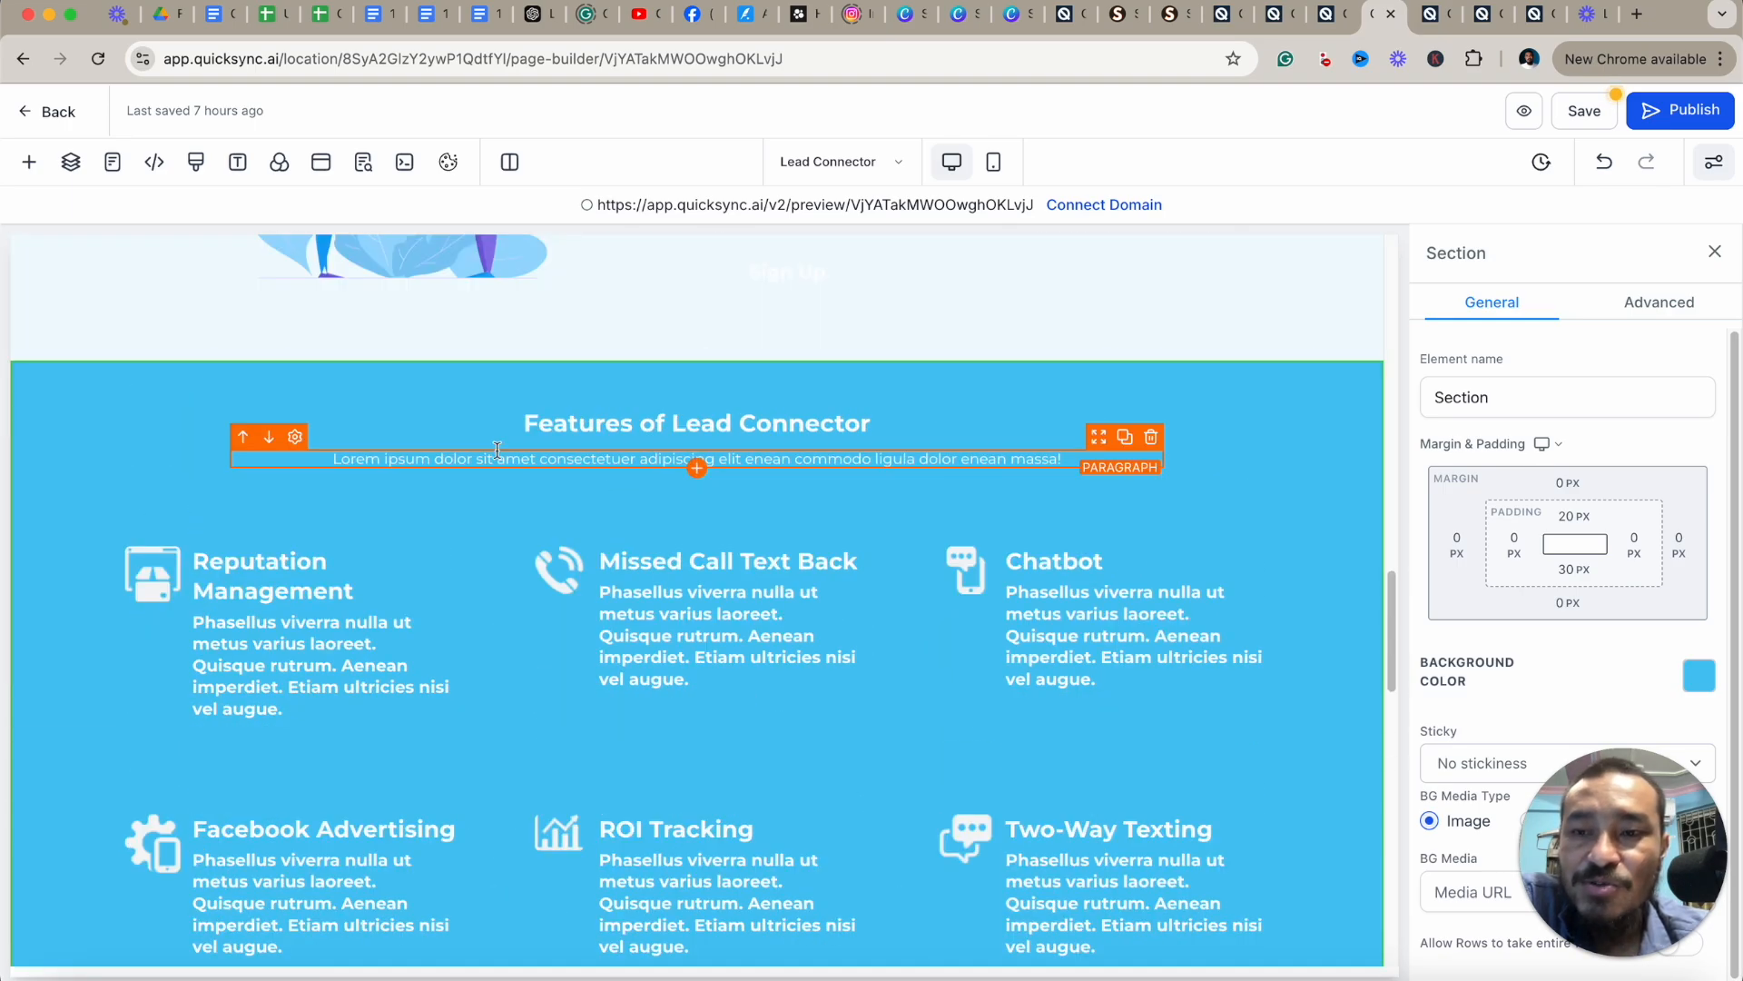
Open the Layers panel and expand the Page tree and its last Section to show its rows.
{"action": "left_click", "coordinate": [71, 162]}
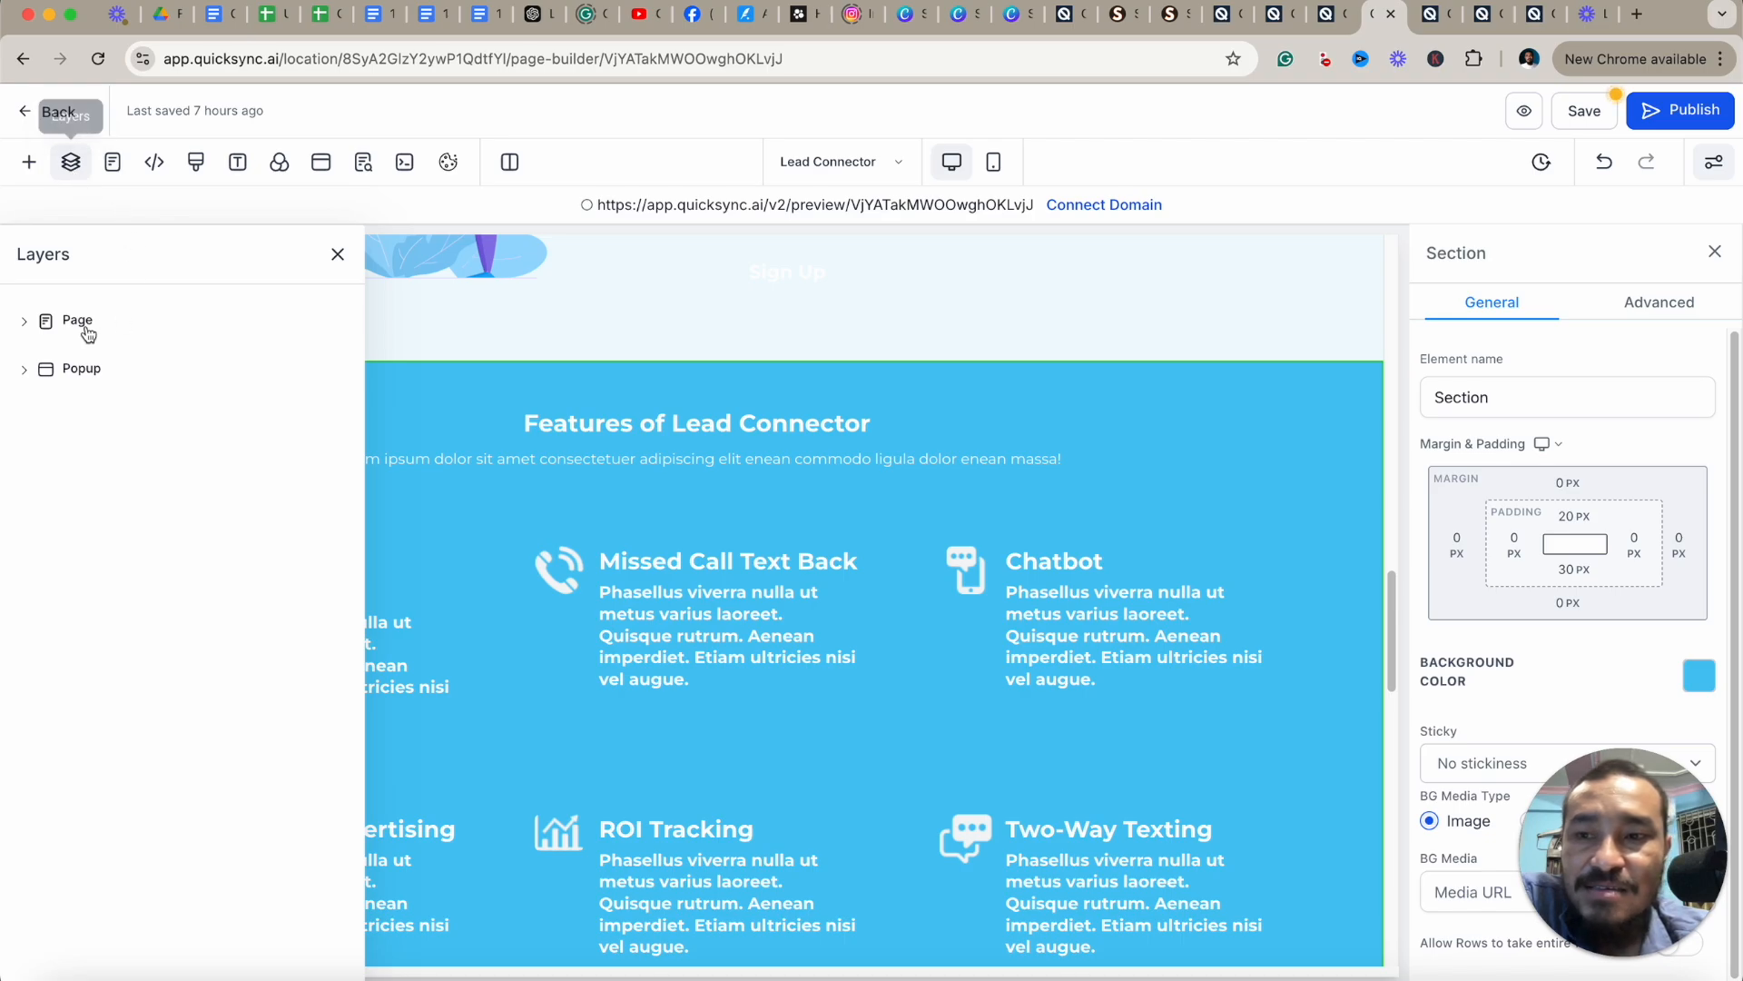
{"action": "left_click", "coordinate": [26, 320]}
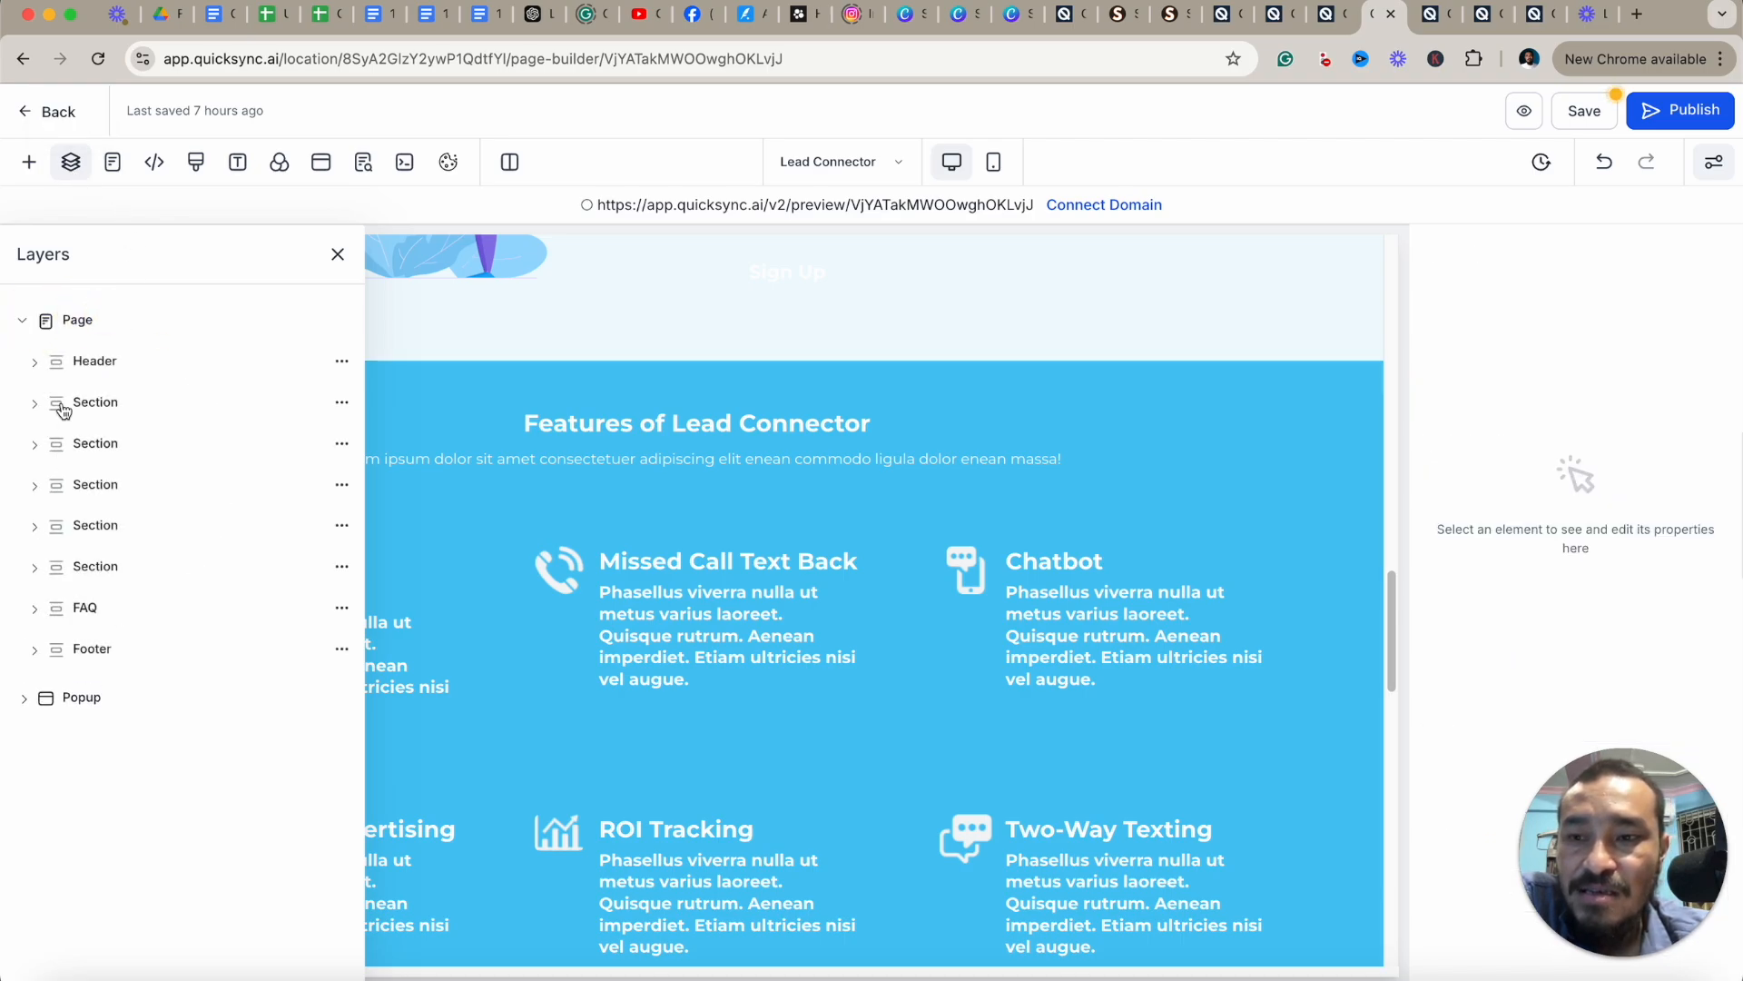
{"action": "left_click", "coordinate": [39, 567]}
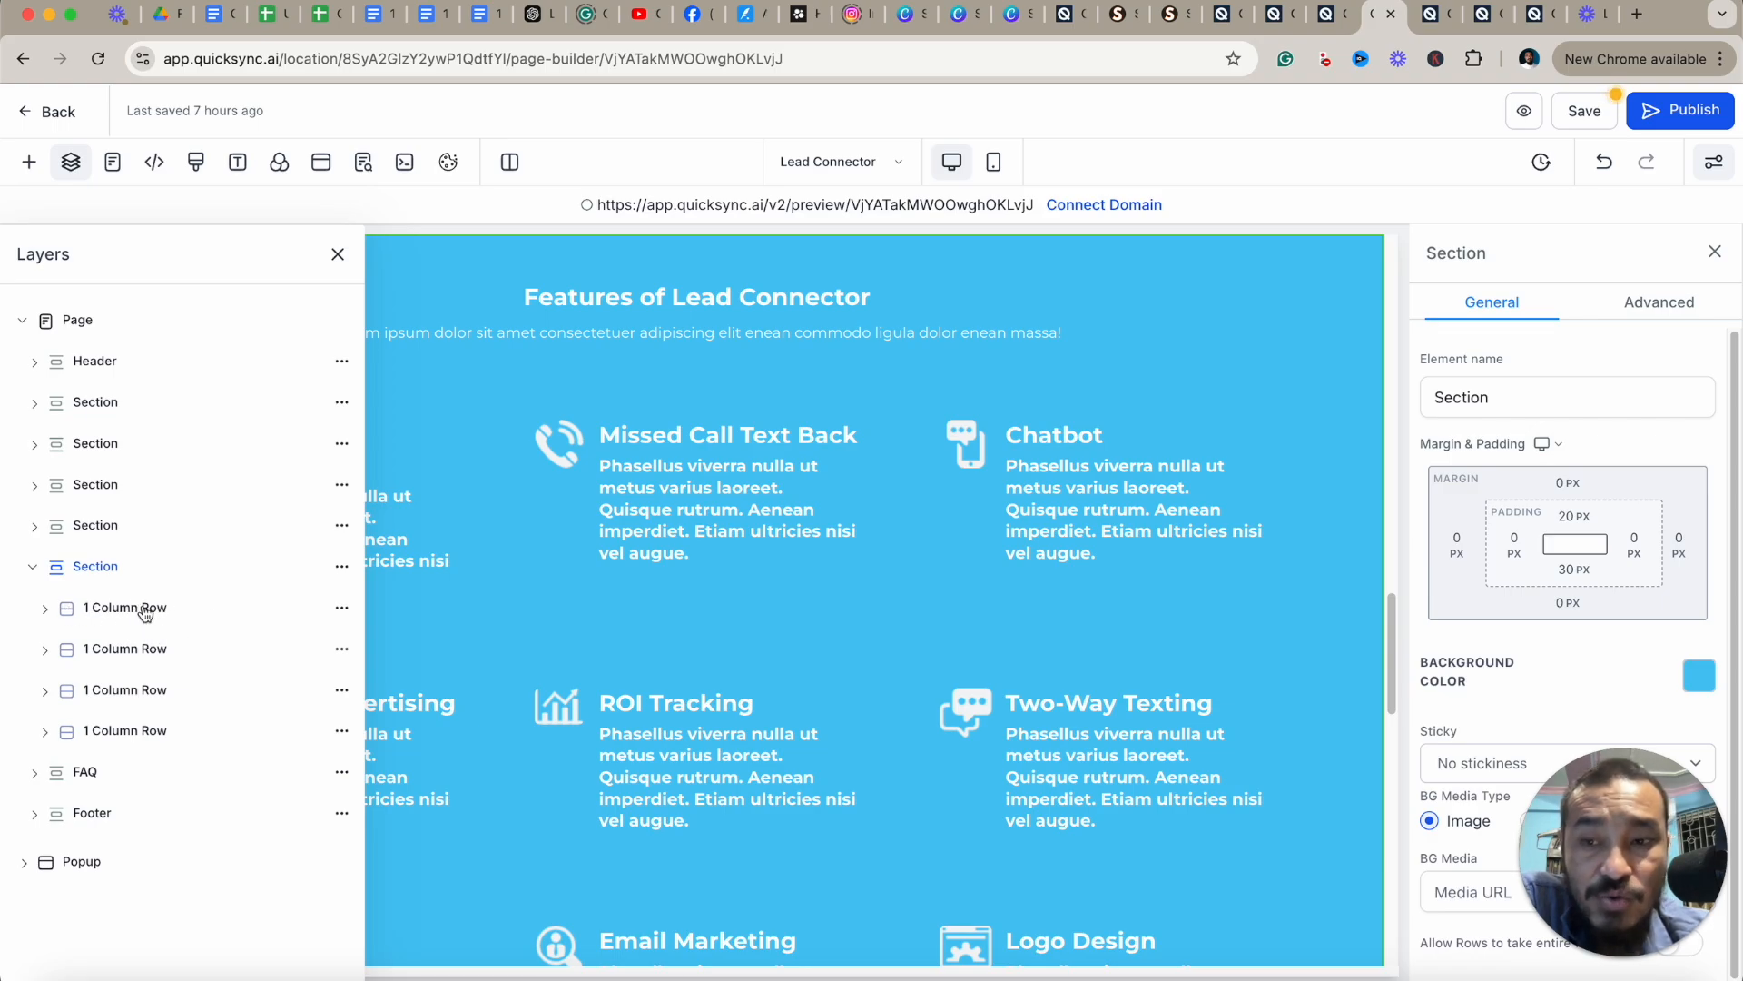
Move the Features of Lead Connector heading row down below the first two rows of features in the last section.
{"action": "left_click", "coordinate": [119, 649]}
{"action": "left_click_drag", "start_coordinate": [119, 652], "coordinate": [123, 601]}
{"action": "scroll", "coordinate": [592, 628], "scroll_direction": "up", "scroll_amount": 2}
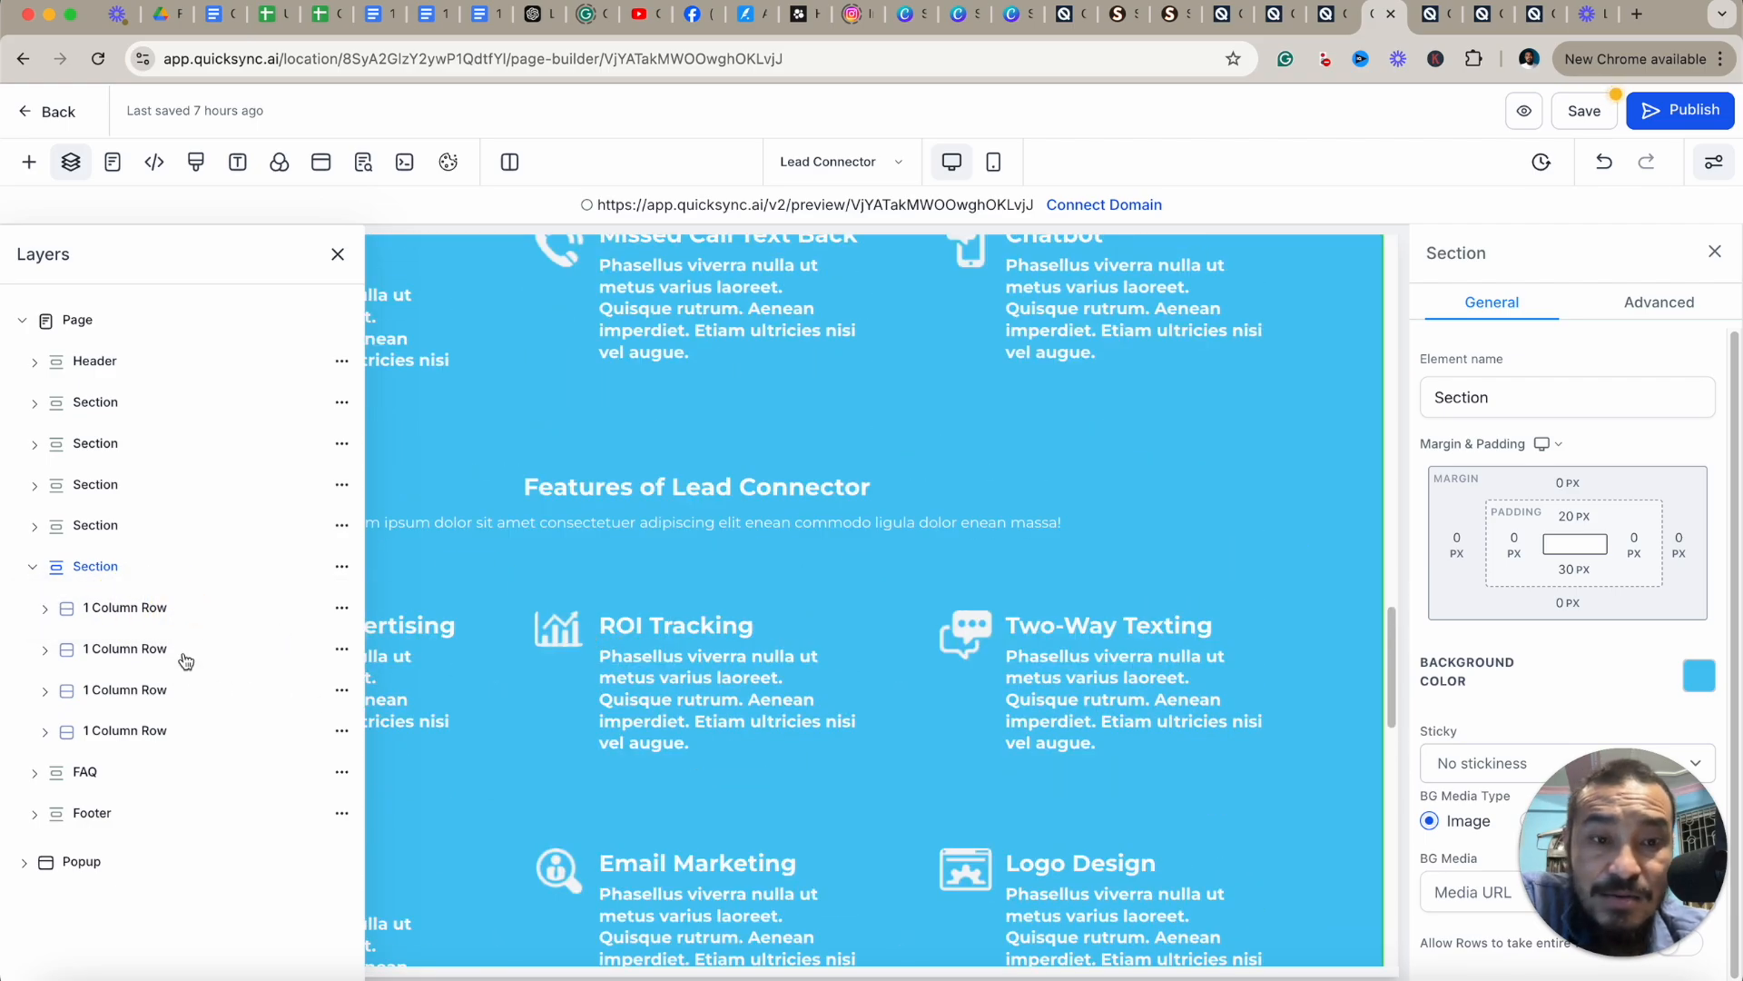
{"action": "scroll", "coordinate": [1026, 617], "scroll_direction": "up", "scroll_amount": 4}
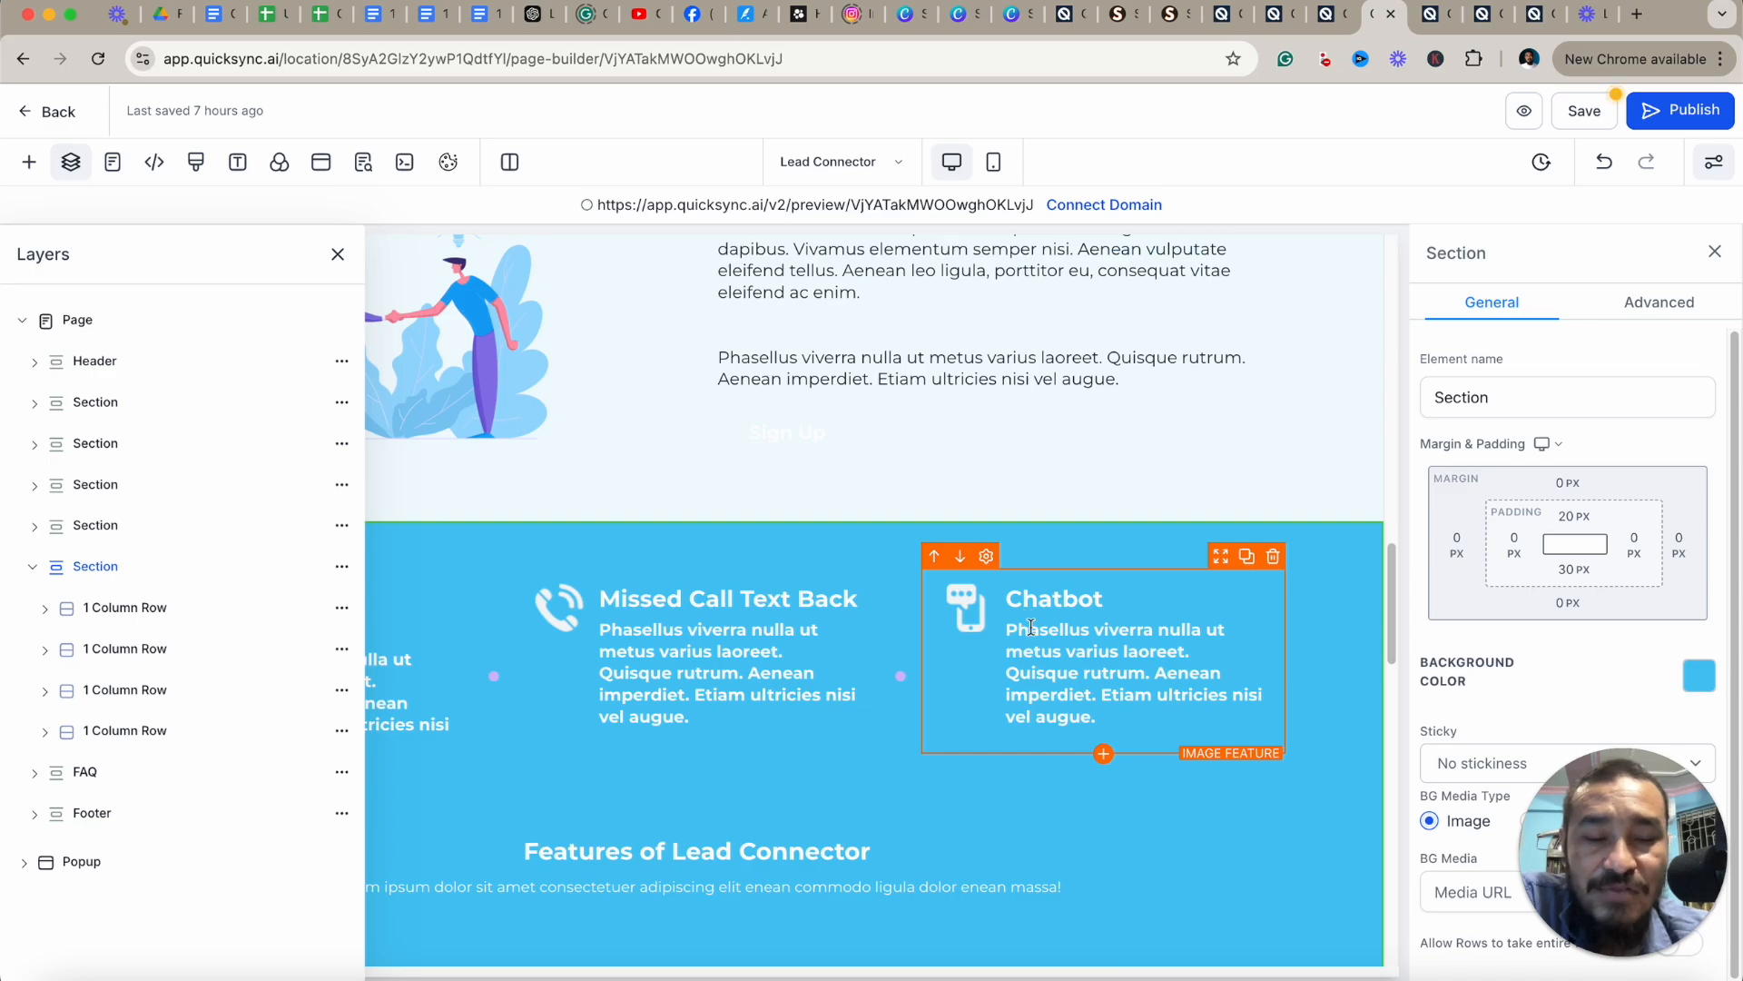
{"action": "scroll", "coordinate": [1054, 626], "scroll_direction": "down", "scroll_amount": 2}
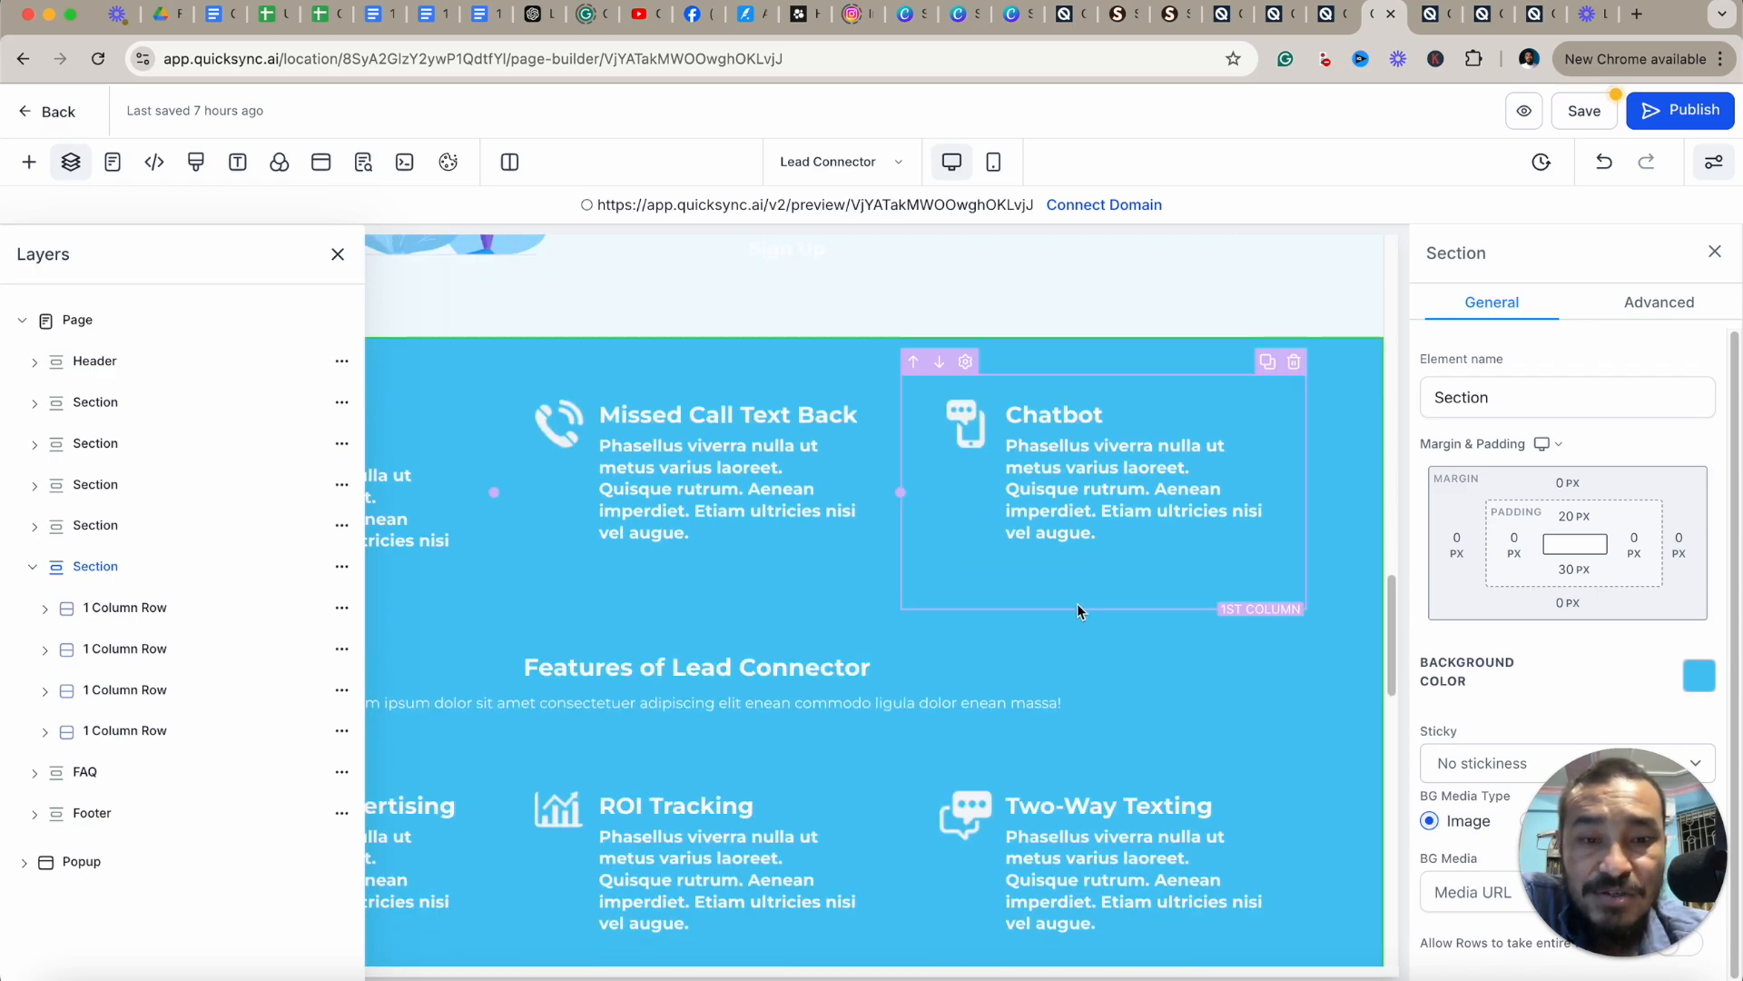
{"action": "left_click", "coordinate": [119, 702]}
{"action": "left_click_drag", "start_coordinate": [119, 702], "coordinate": [127, 641]}
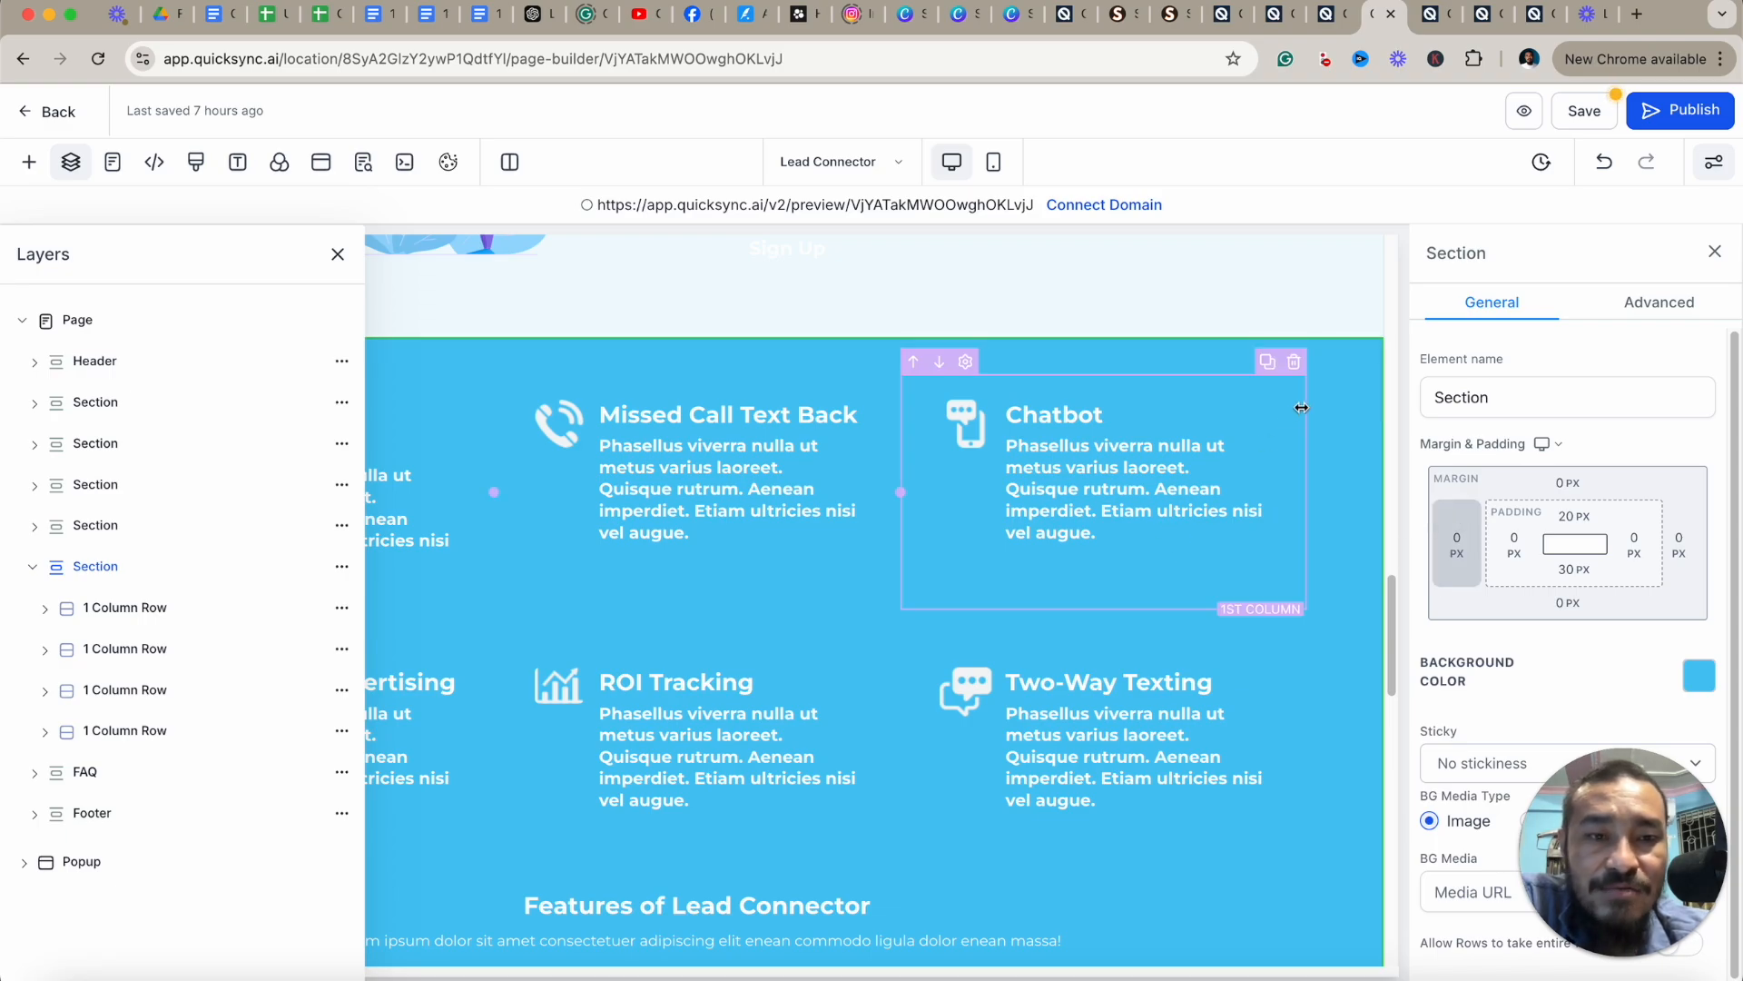
{"action": "scroll", "coordinate": [1307, 390], "scroll_direction": "down", "scroll_amount": 5}
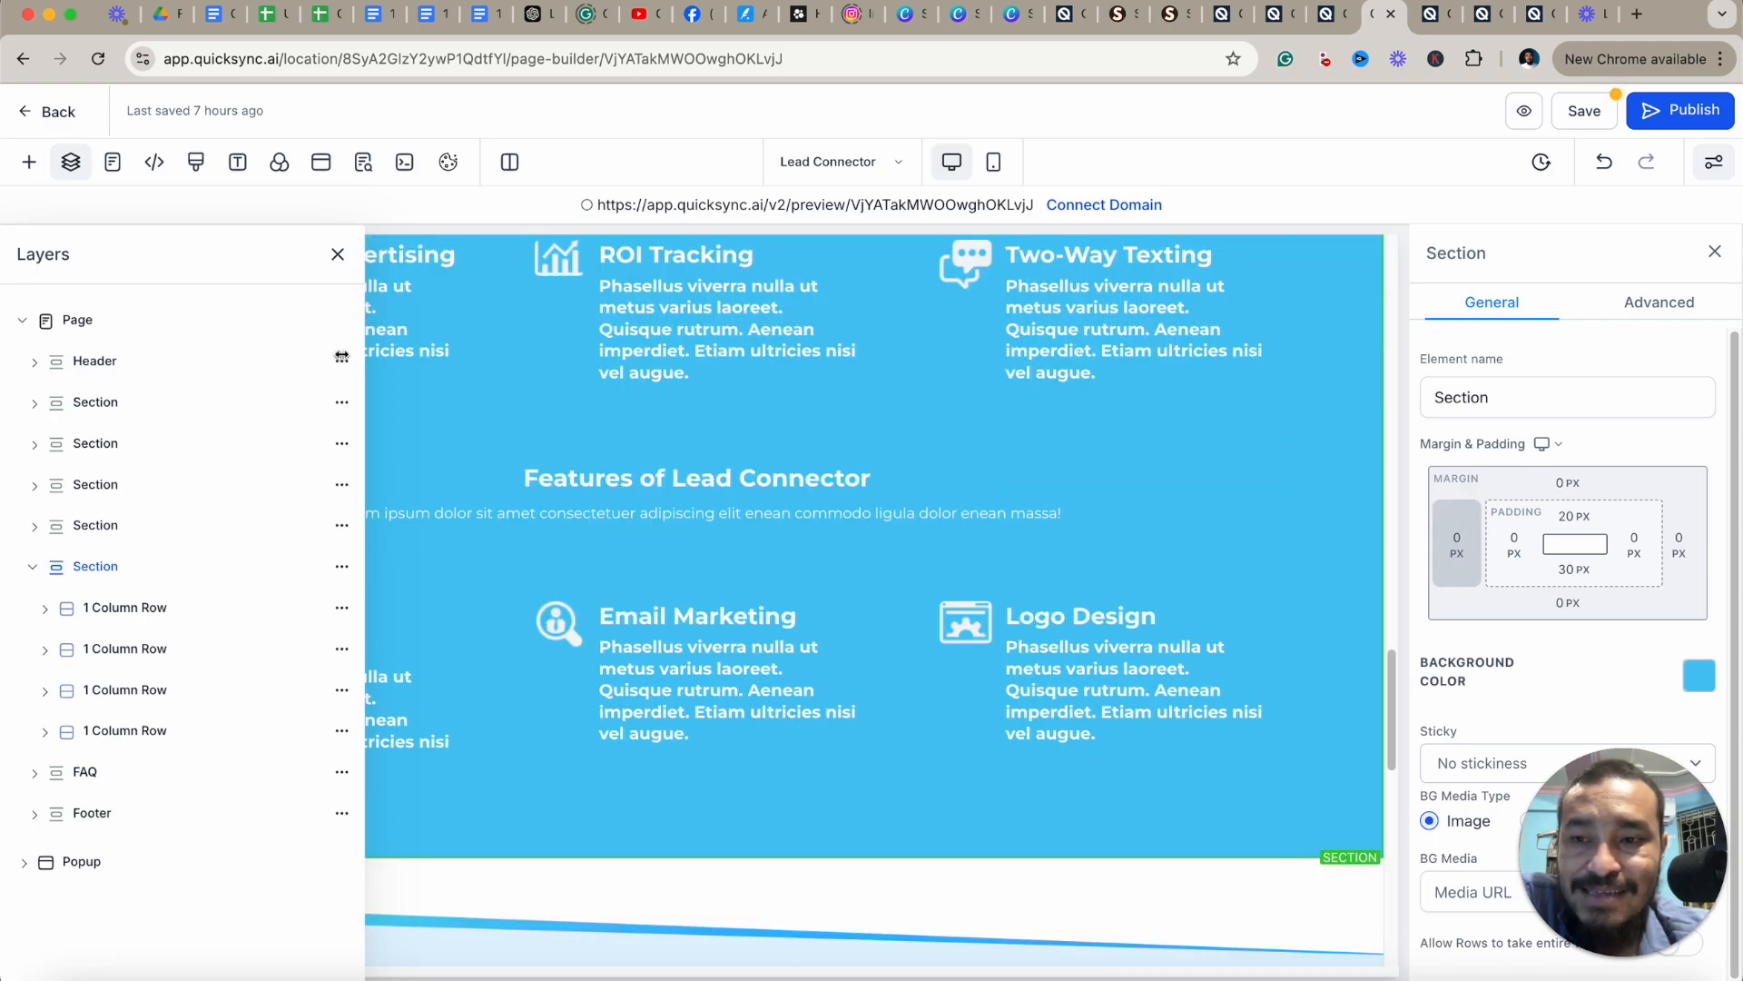
Move the expanded features section up one position above the preceding section, then close the Layers panel.
{"action": "left_click_drag", "start_coordinate": [90, 566], "coordinate": [92, 505]}
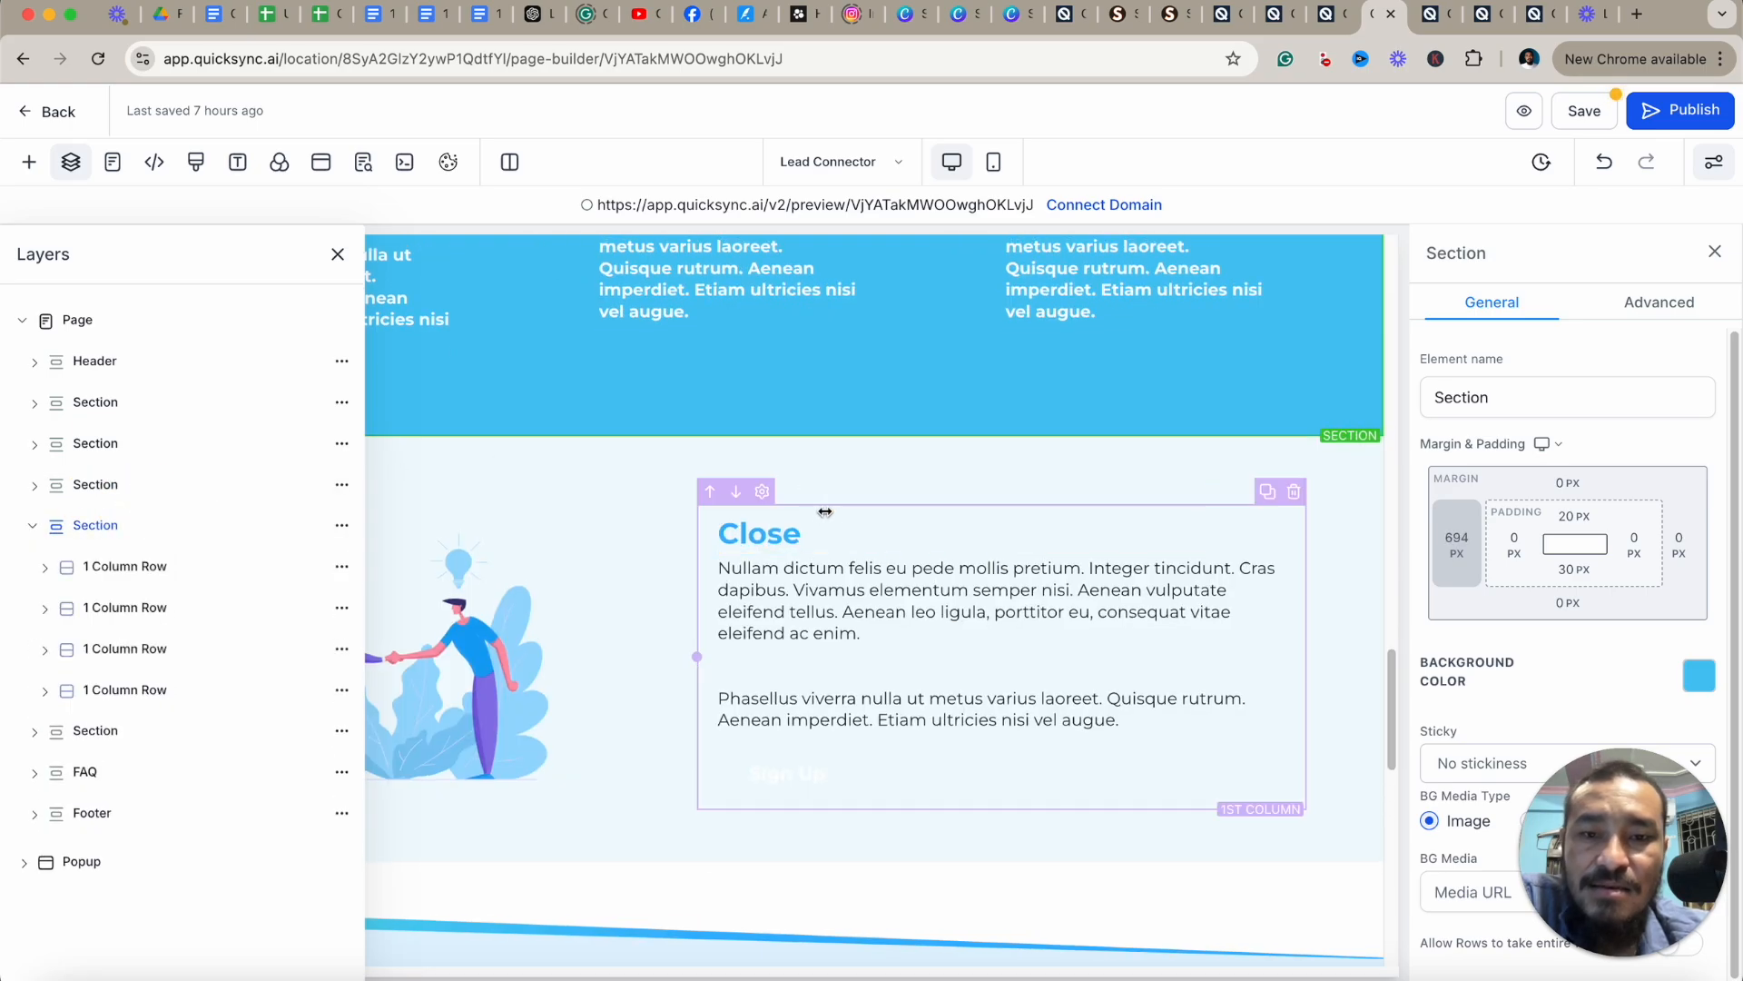
{"action": "scroll", "coordinate": [972, 510], "scroll_direction": "up", "scroll_amount": 2}
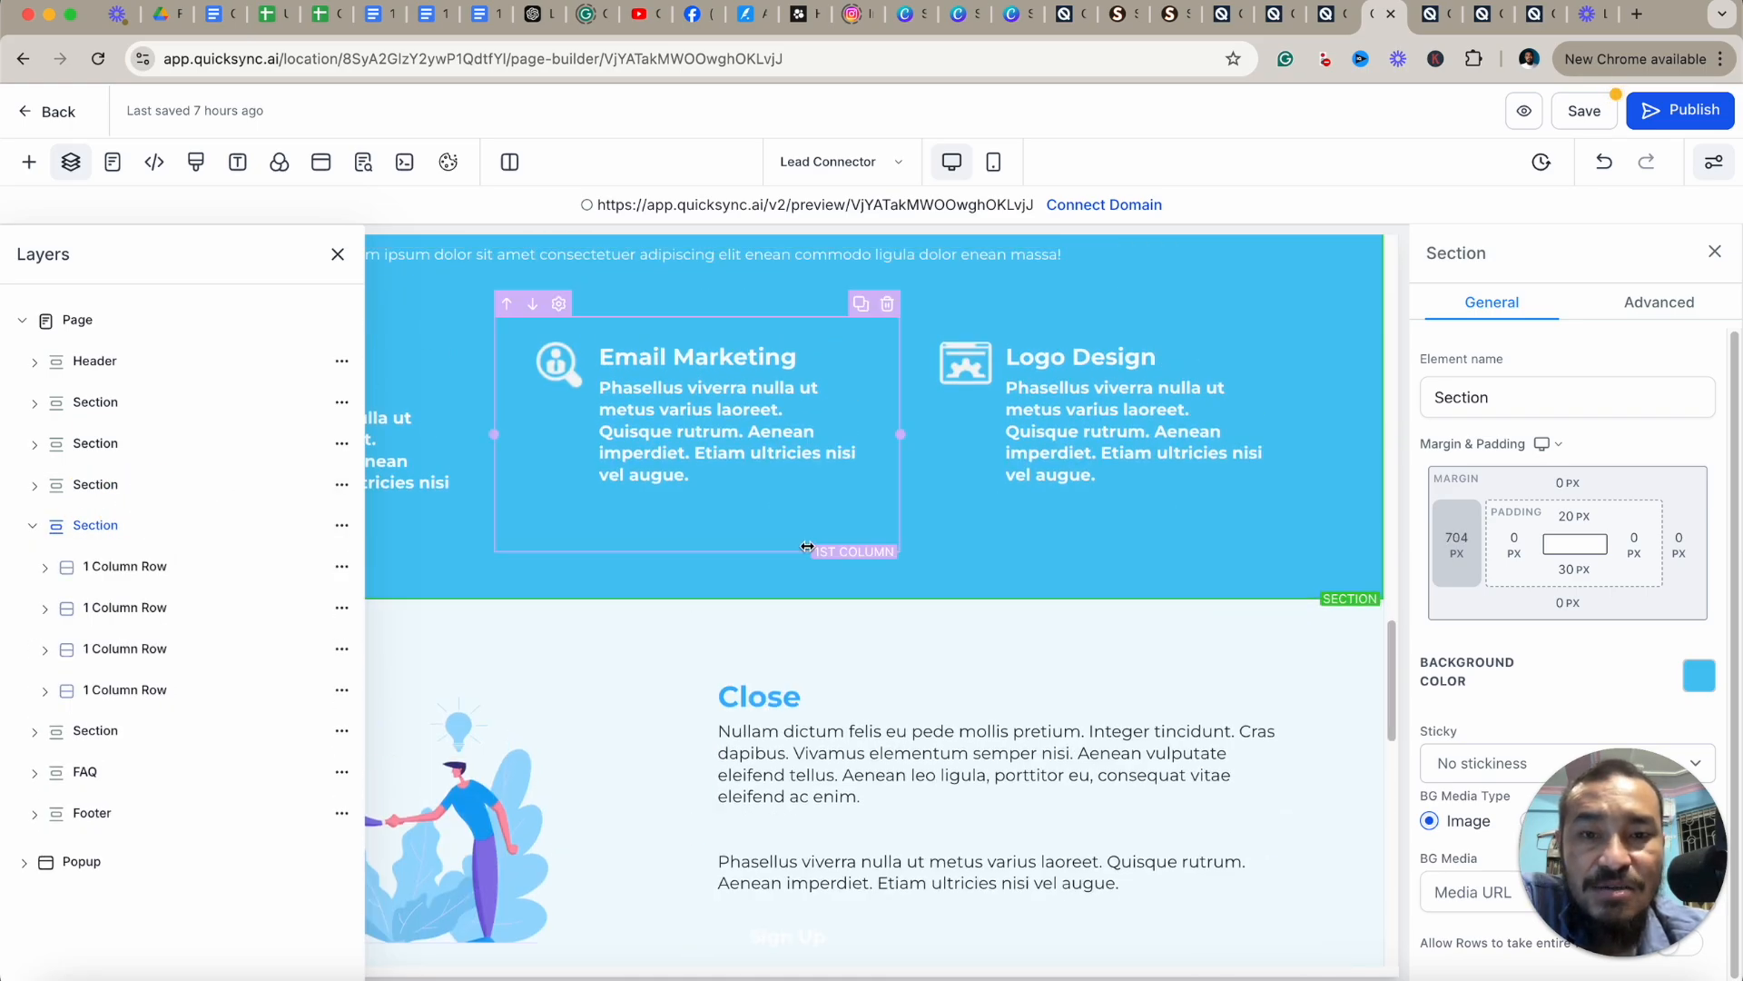
{"action": "scroll", "coordinate": [693, 818], "scroll_direction": "down", "scroll_amount": 5}
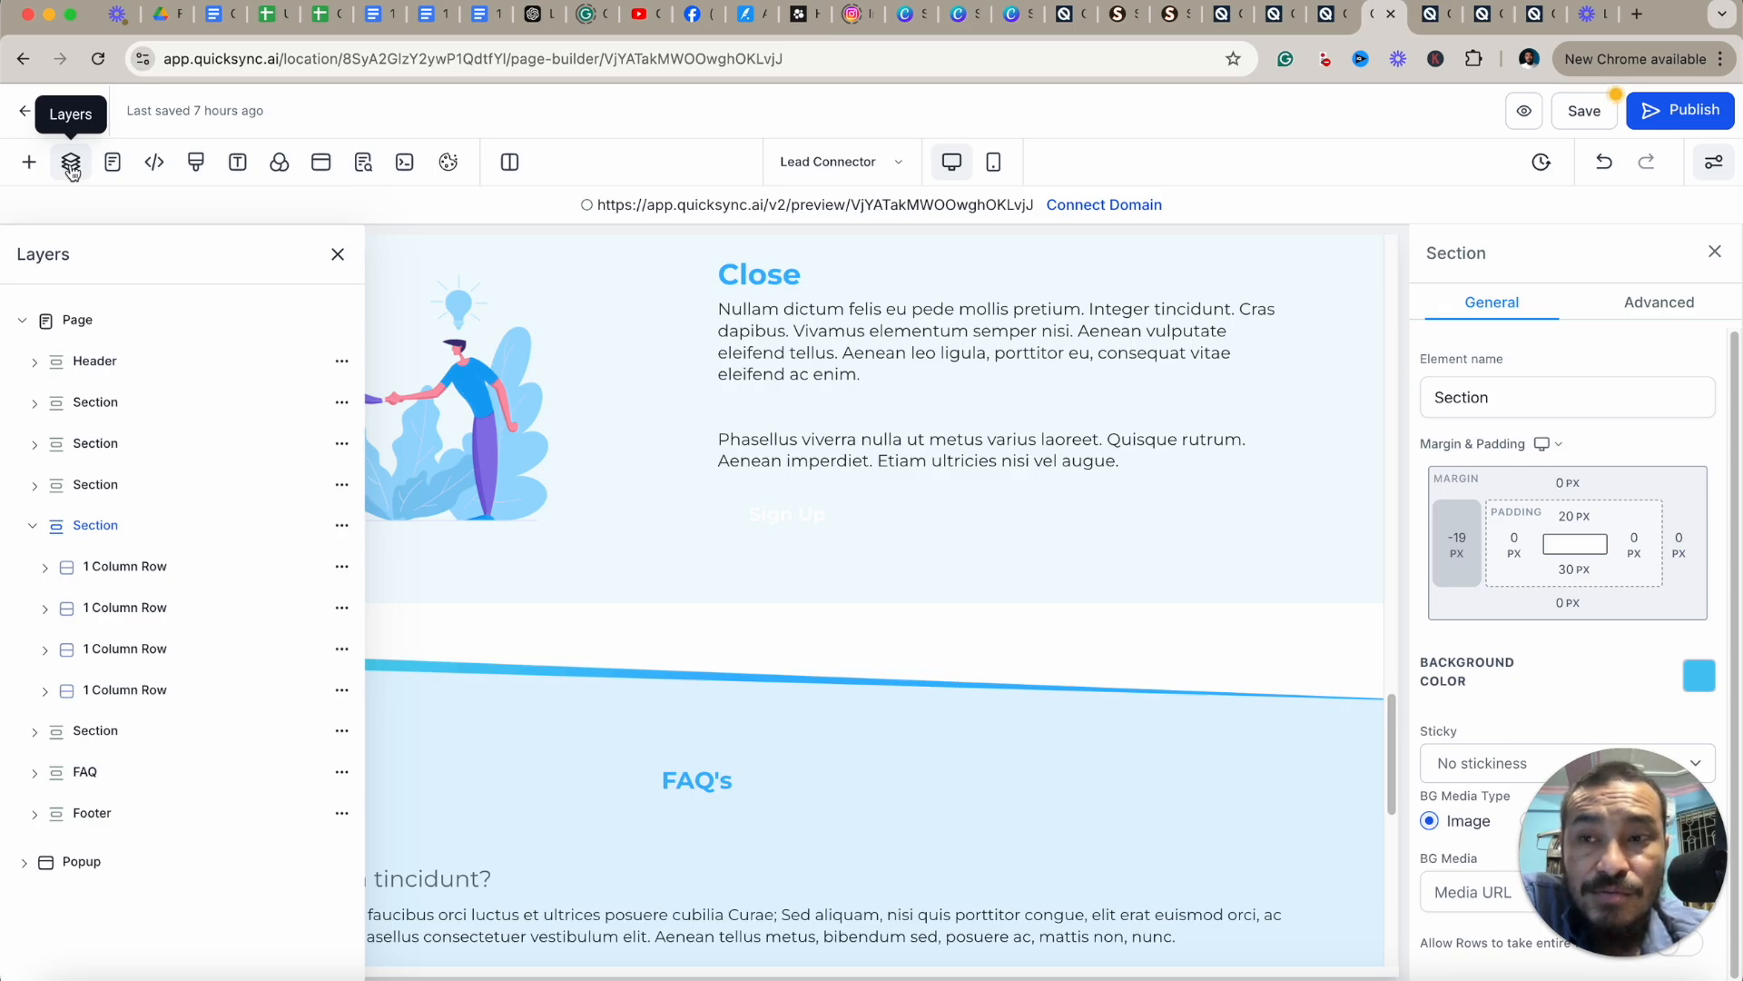
{"action": "left_click", "coordinate": [337, 255]}
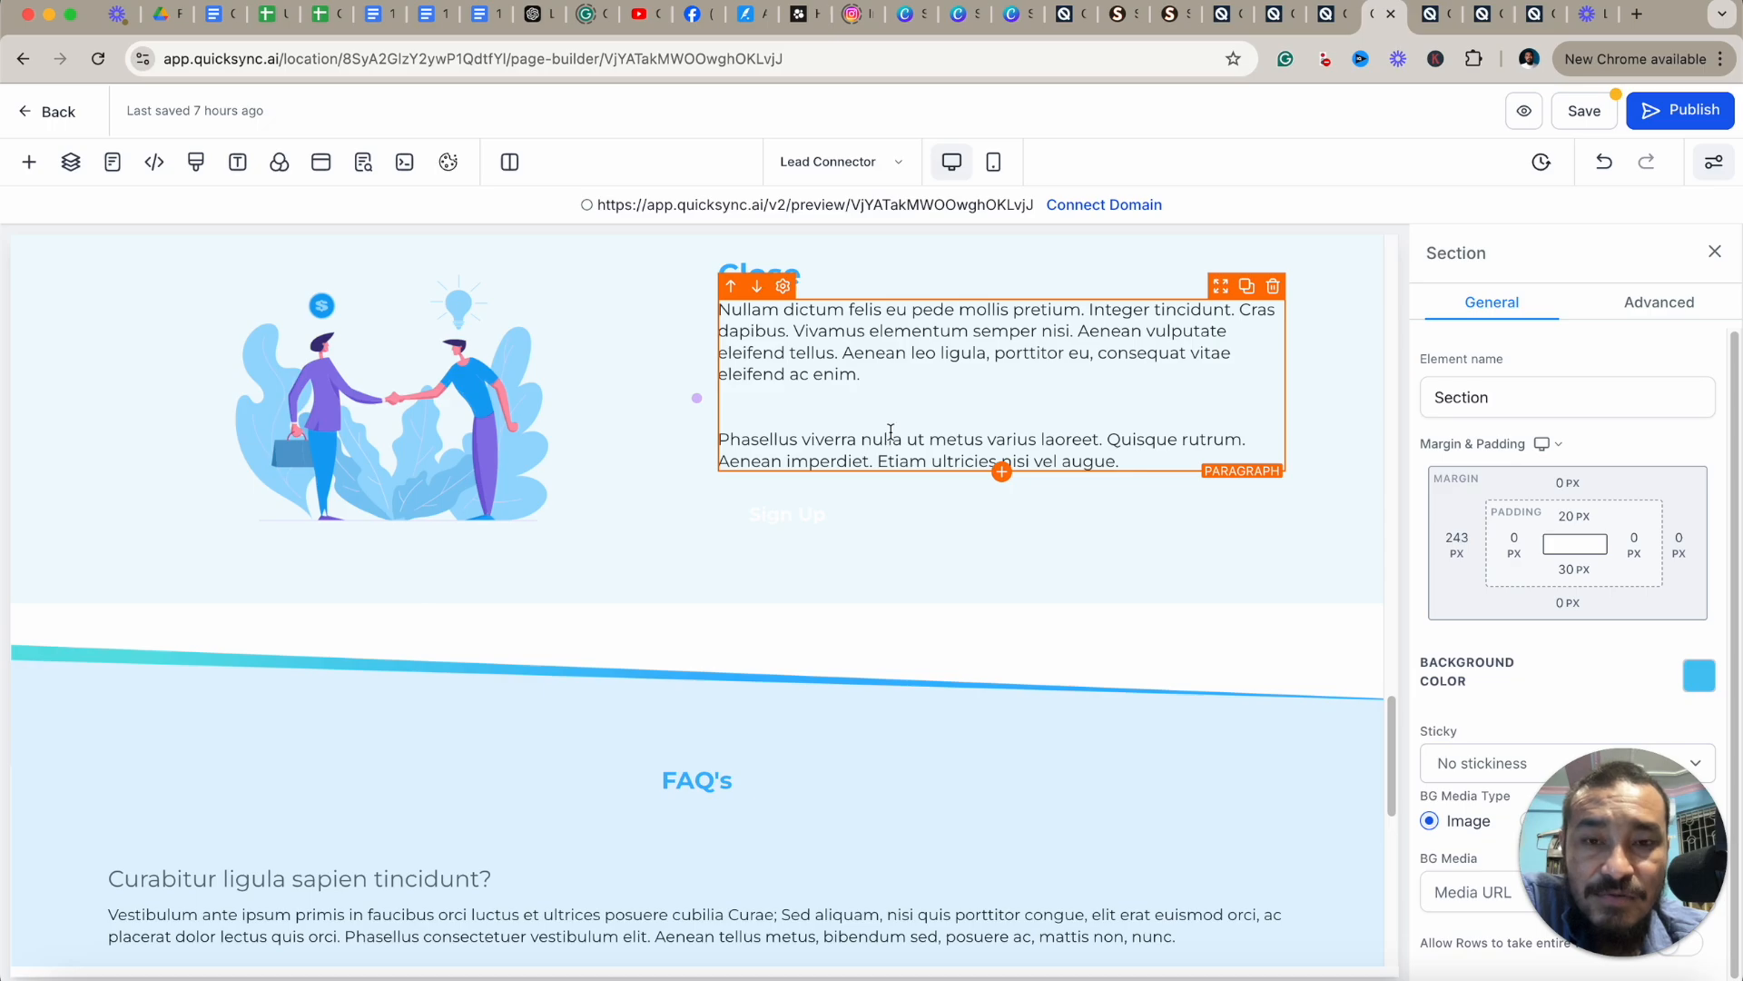
Scroll to the Nurture section, select it, and preview it in mobile mode before returning to desktop mode.
{"action": "scroll", "coordinate": [891, 431], "scroll_direction": "up", "scroll_amount": 5}
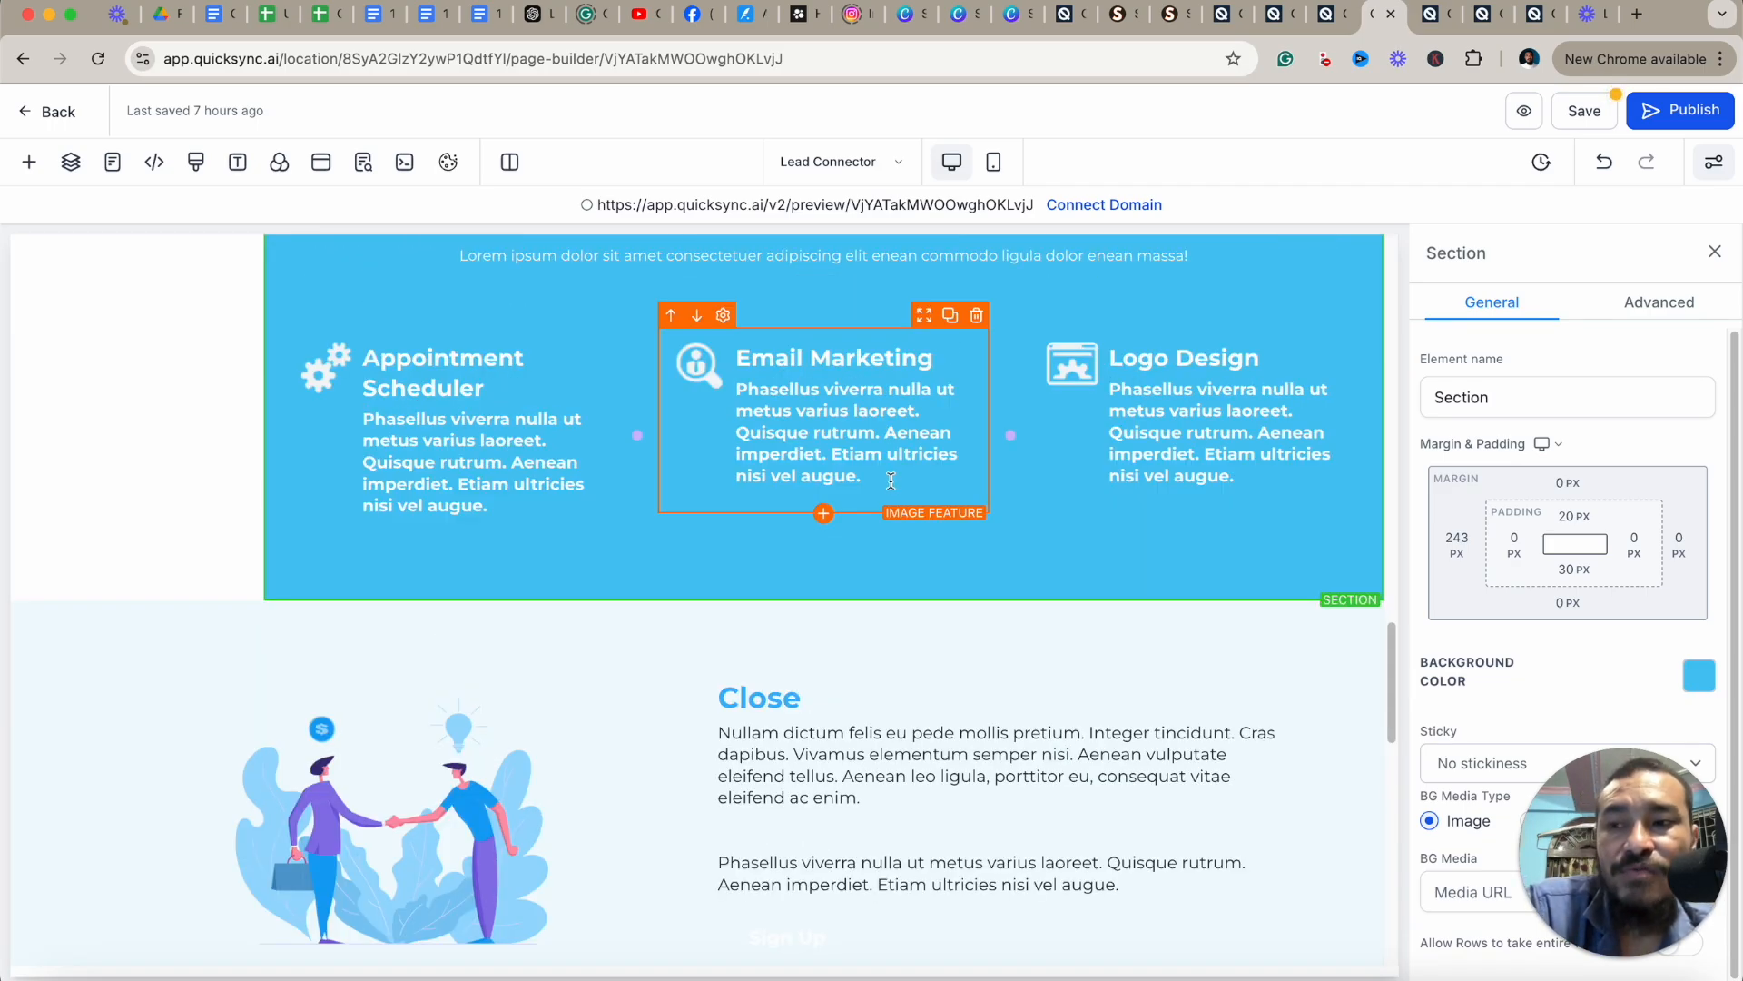
{"action": "scroll", "coordinate": [922, 459], "scroll_direction": "up", "scroll_amount": 20}
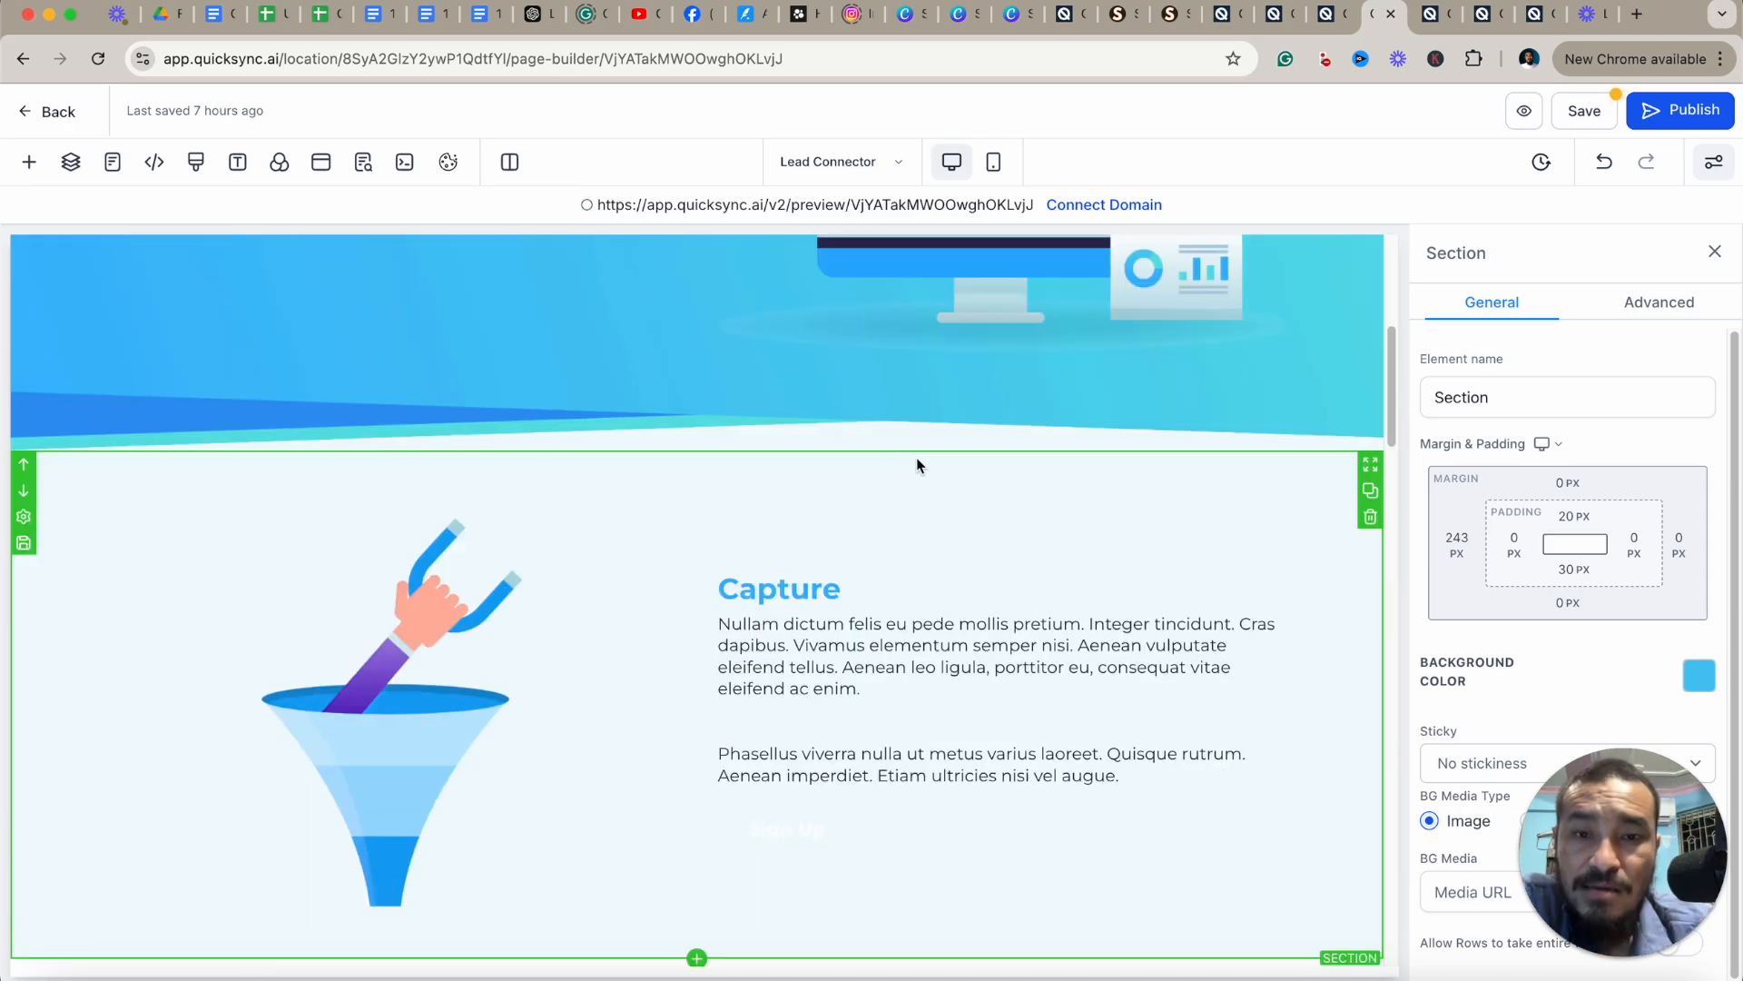
{"action": "scroll", "coordinate": [923, 459], "scroll_direction": "down", "scroll_amount": 14}
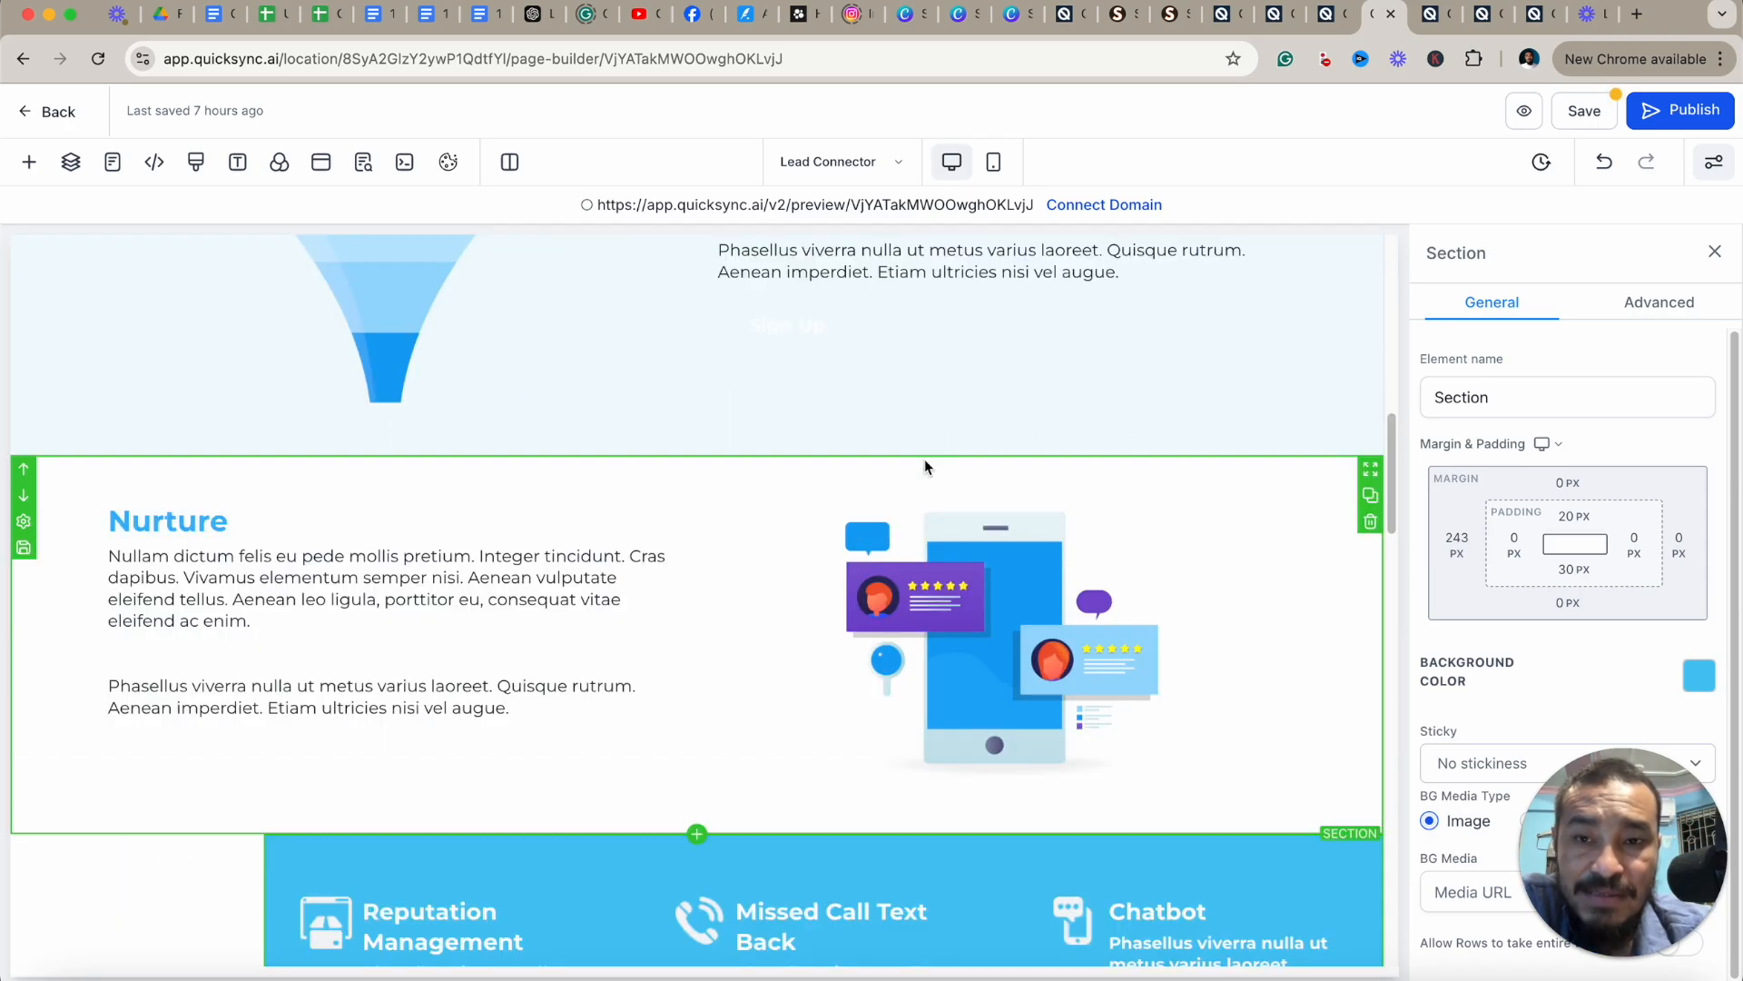
{"action": "scroll", "coordinate": [917, 472], "scroll_direction": "down", "scroll_amount": 3}
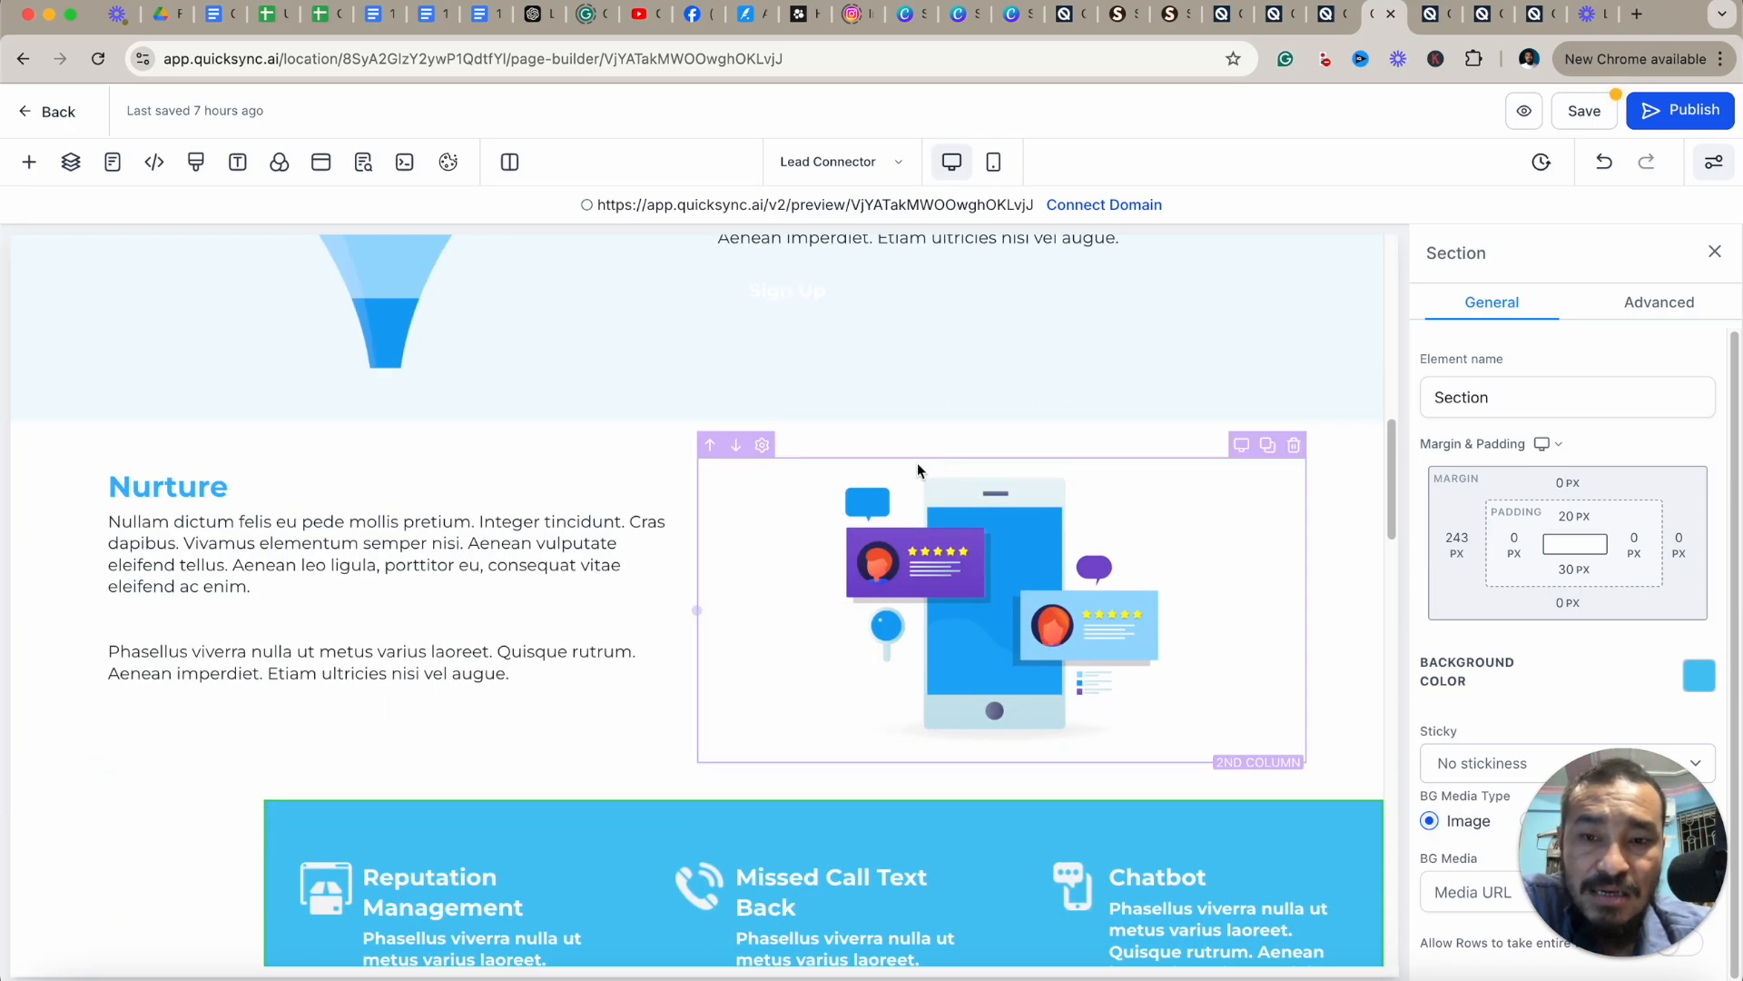
{"action": "scroll", "coordinate": [871, 454], "scroll_direction": "up", "scroll_amount": 5}
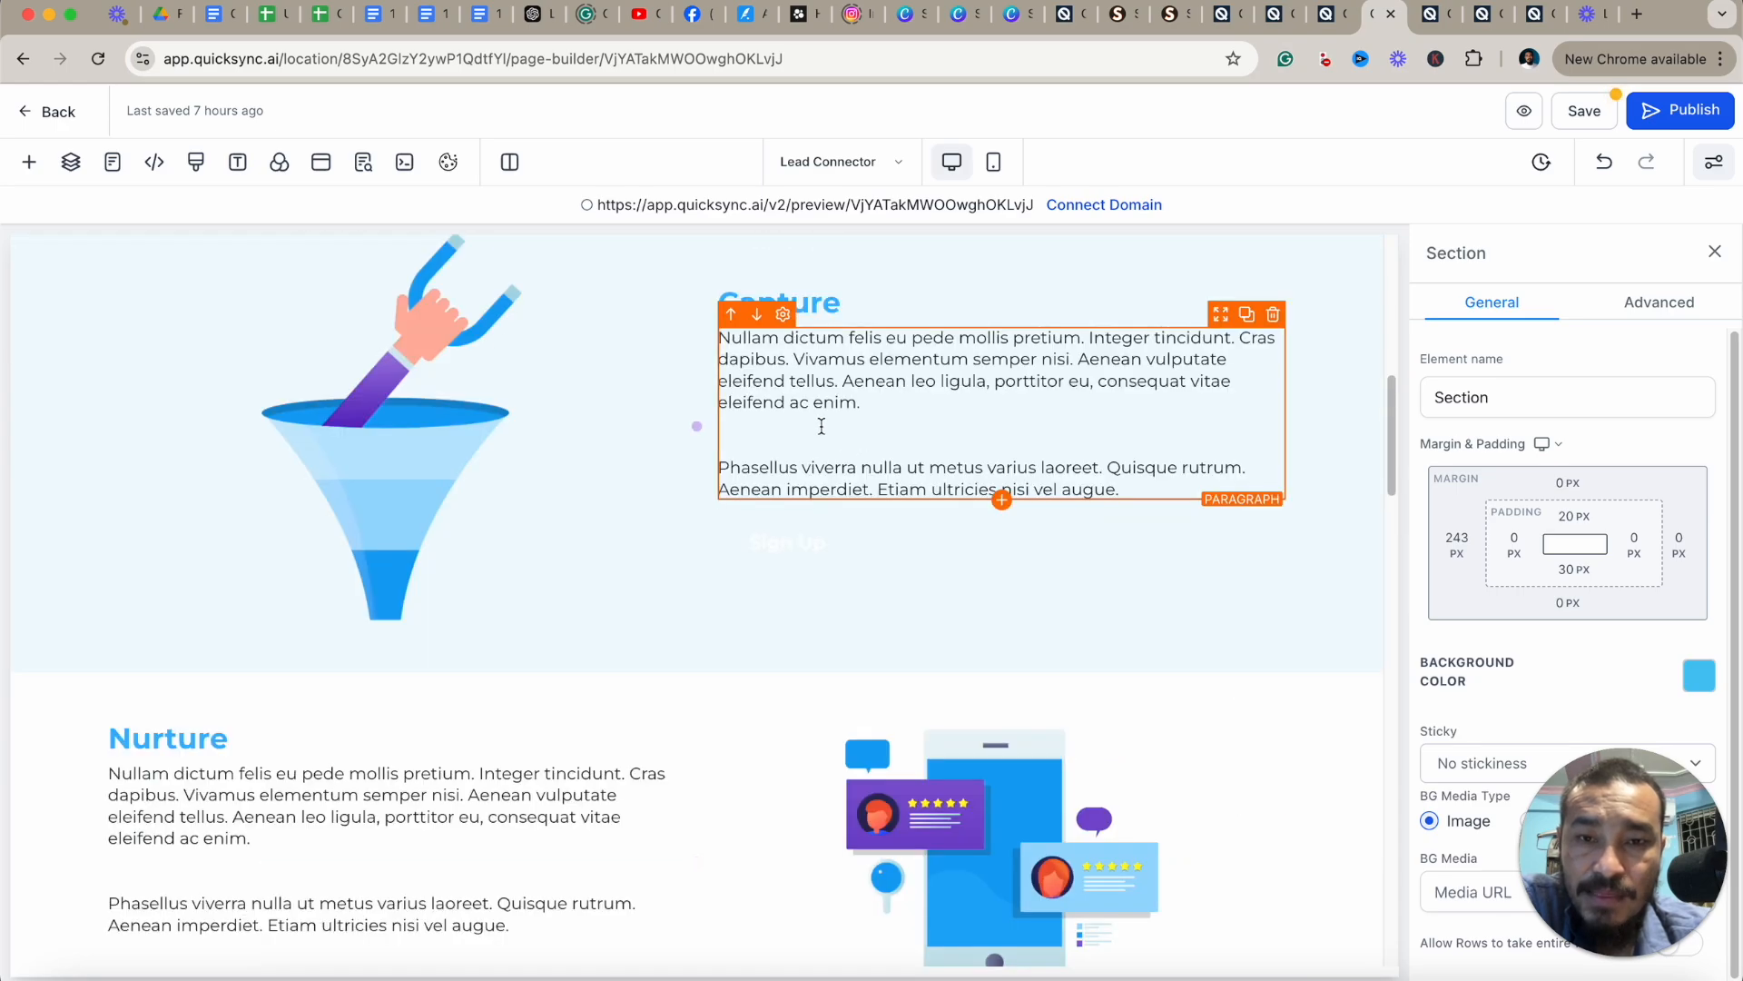
{"action": "scroll", "coordinate": [799, 441], "scroll_direction": "down", "scroll_amount": 3}
{"action": "left_click", "coordinate": [763, 478]}
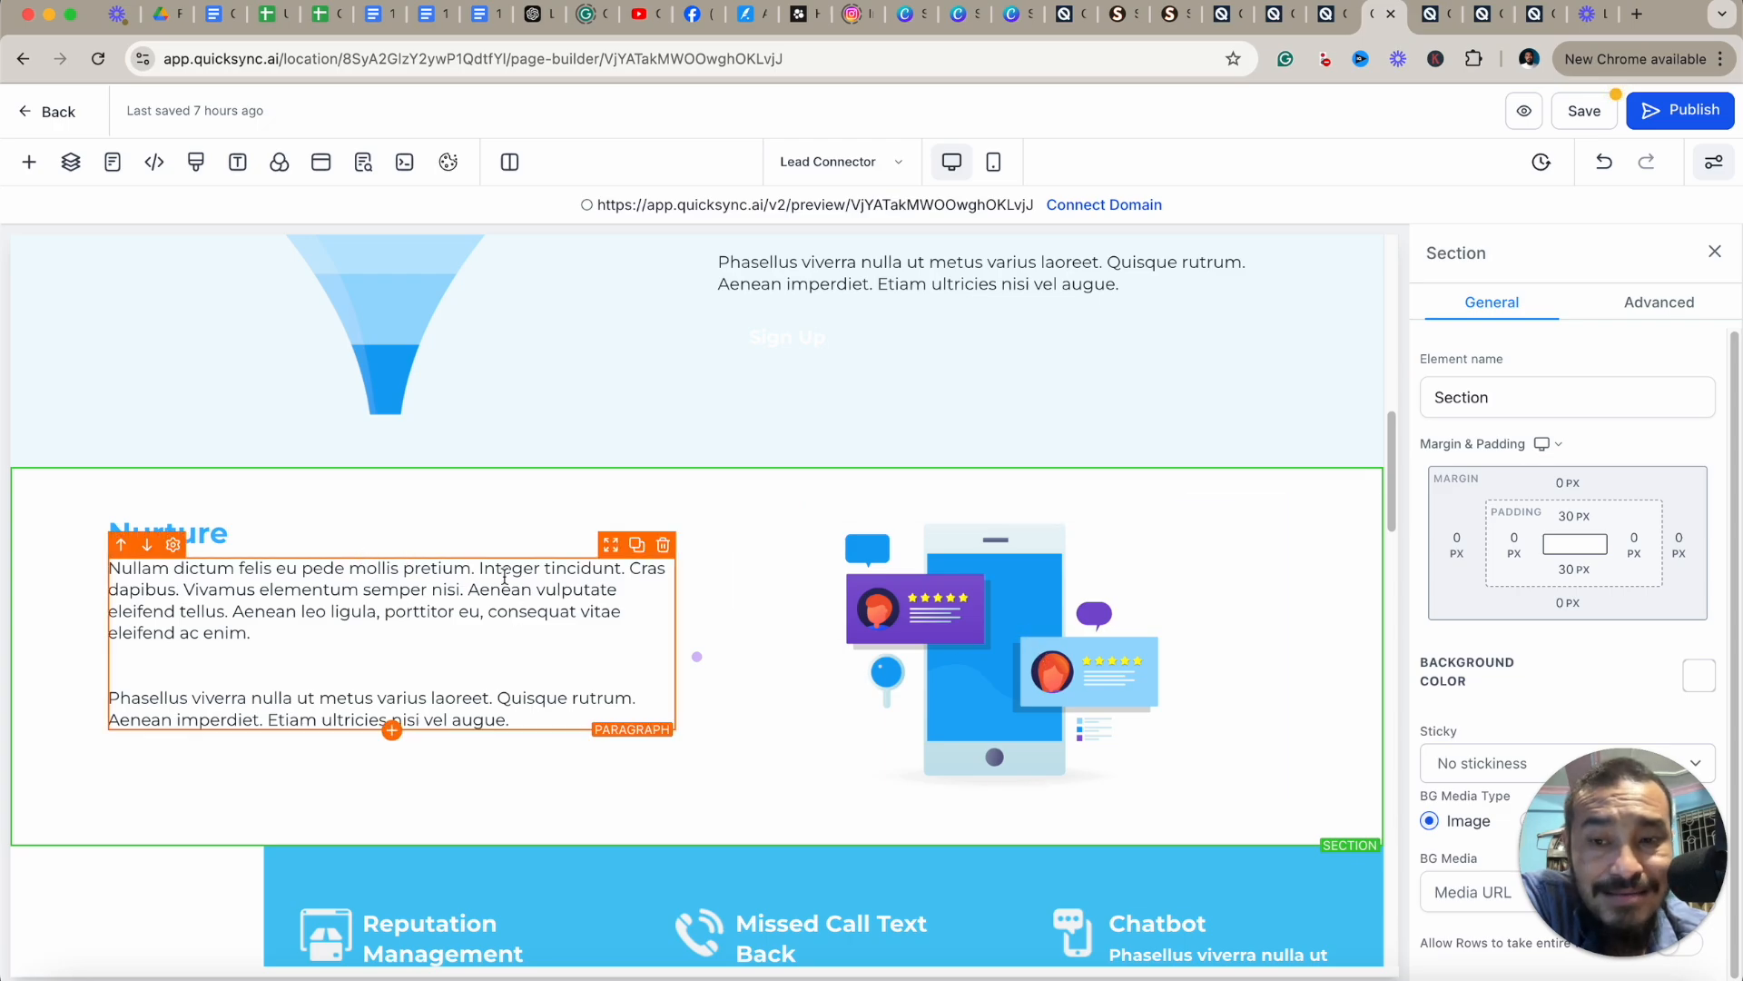
{"action": "left_click", "coordinate": [994, 162]}
{"action": "scroll", "coordinate": [778, 508], "scroll_direction": "down", "scroll_amount": 3}
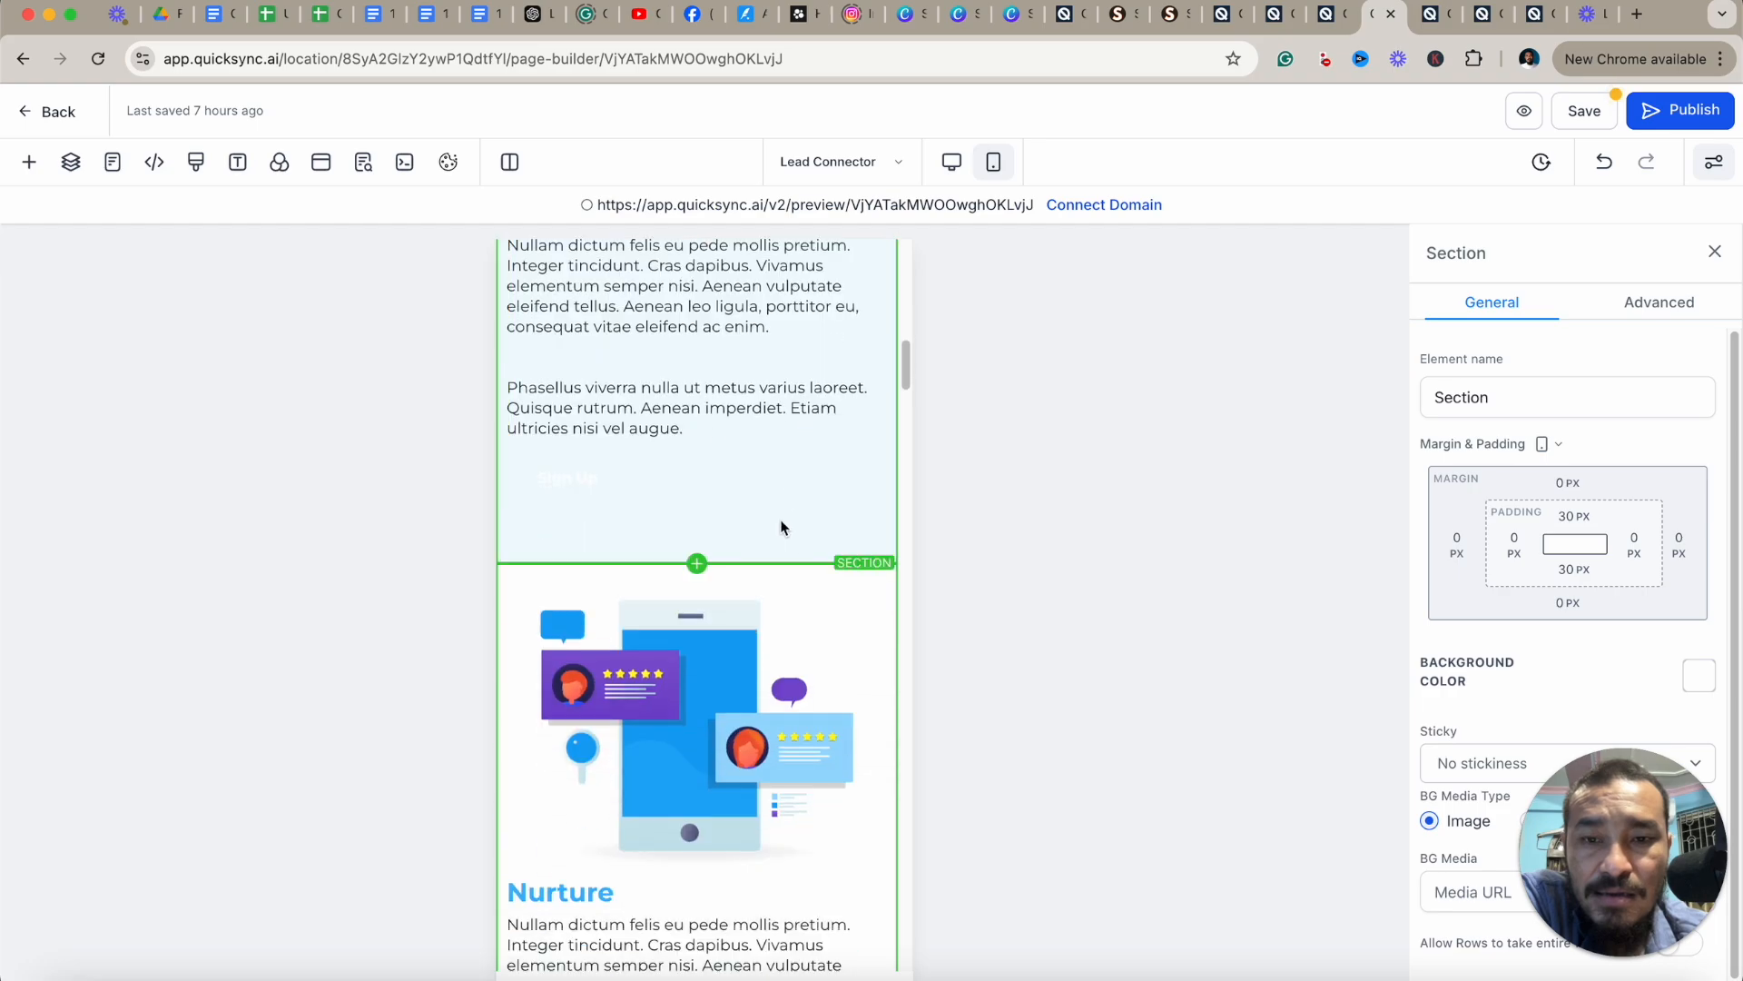
{"action": "scroll", "coordinate": [778, 522], "scroll_direction": "up", "scroll_amount": 2}
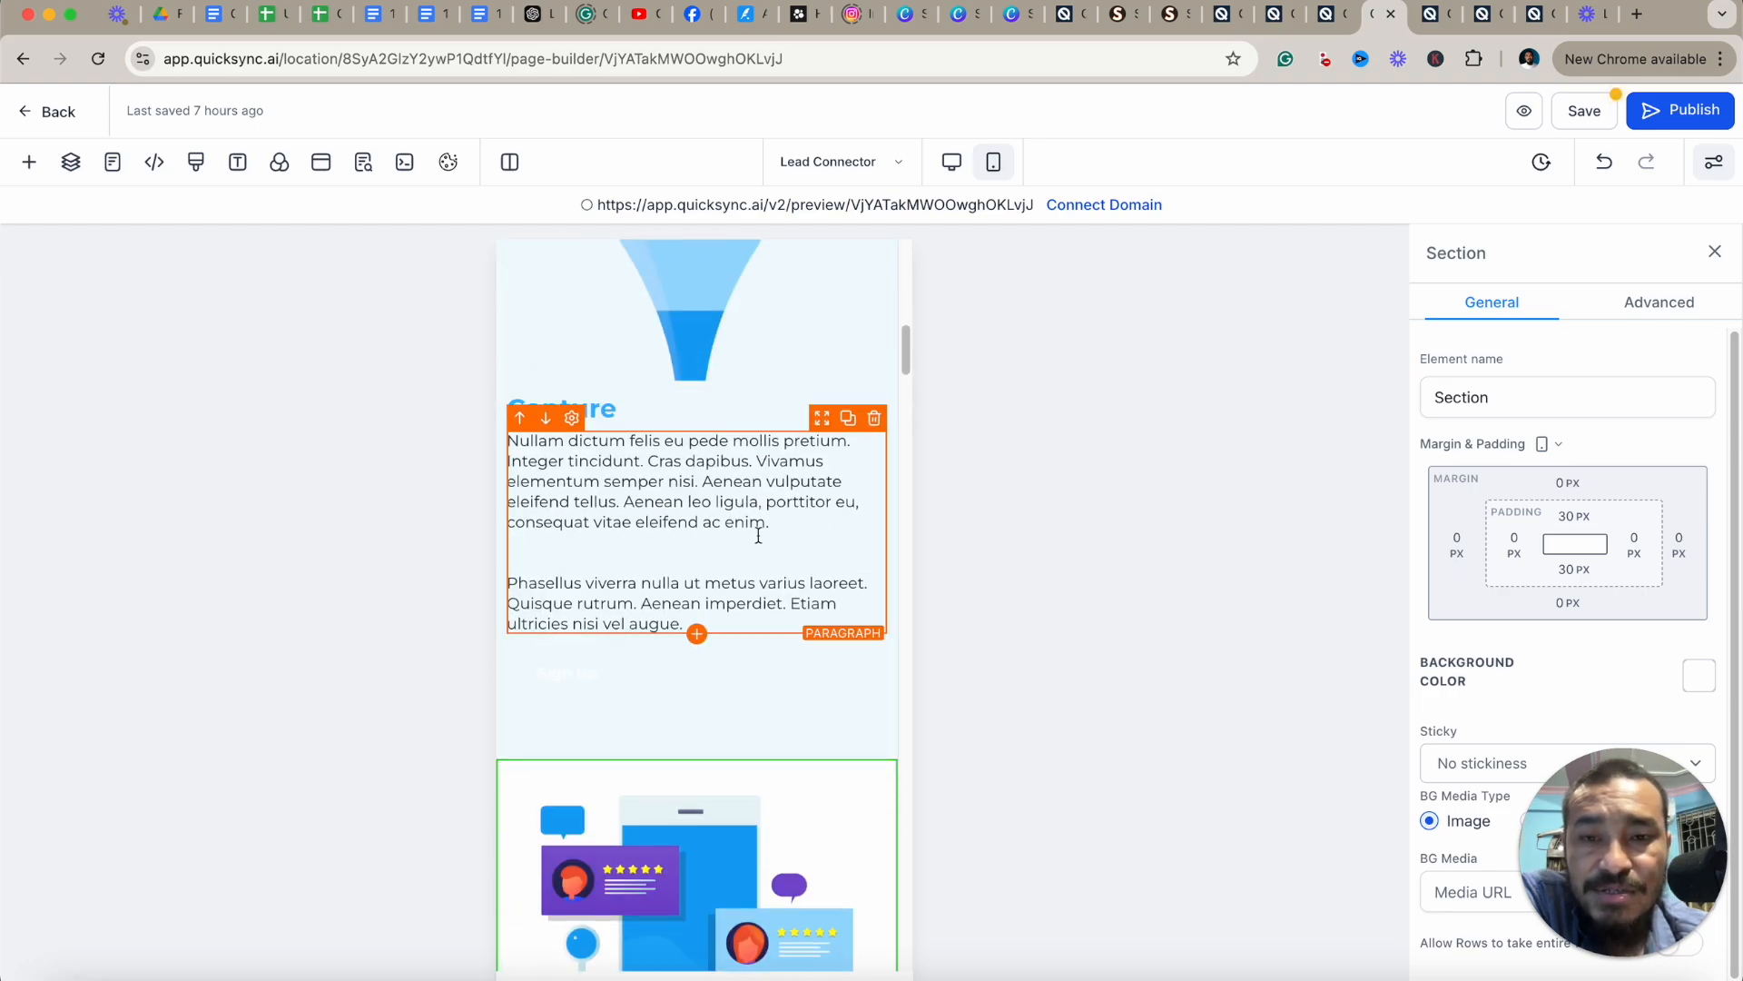
{"action": "scroll", "coordinate": [754, 708], "scroll_direction": "down", "scroll_amount": 2}
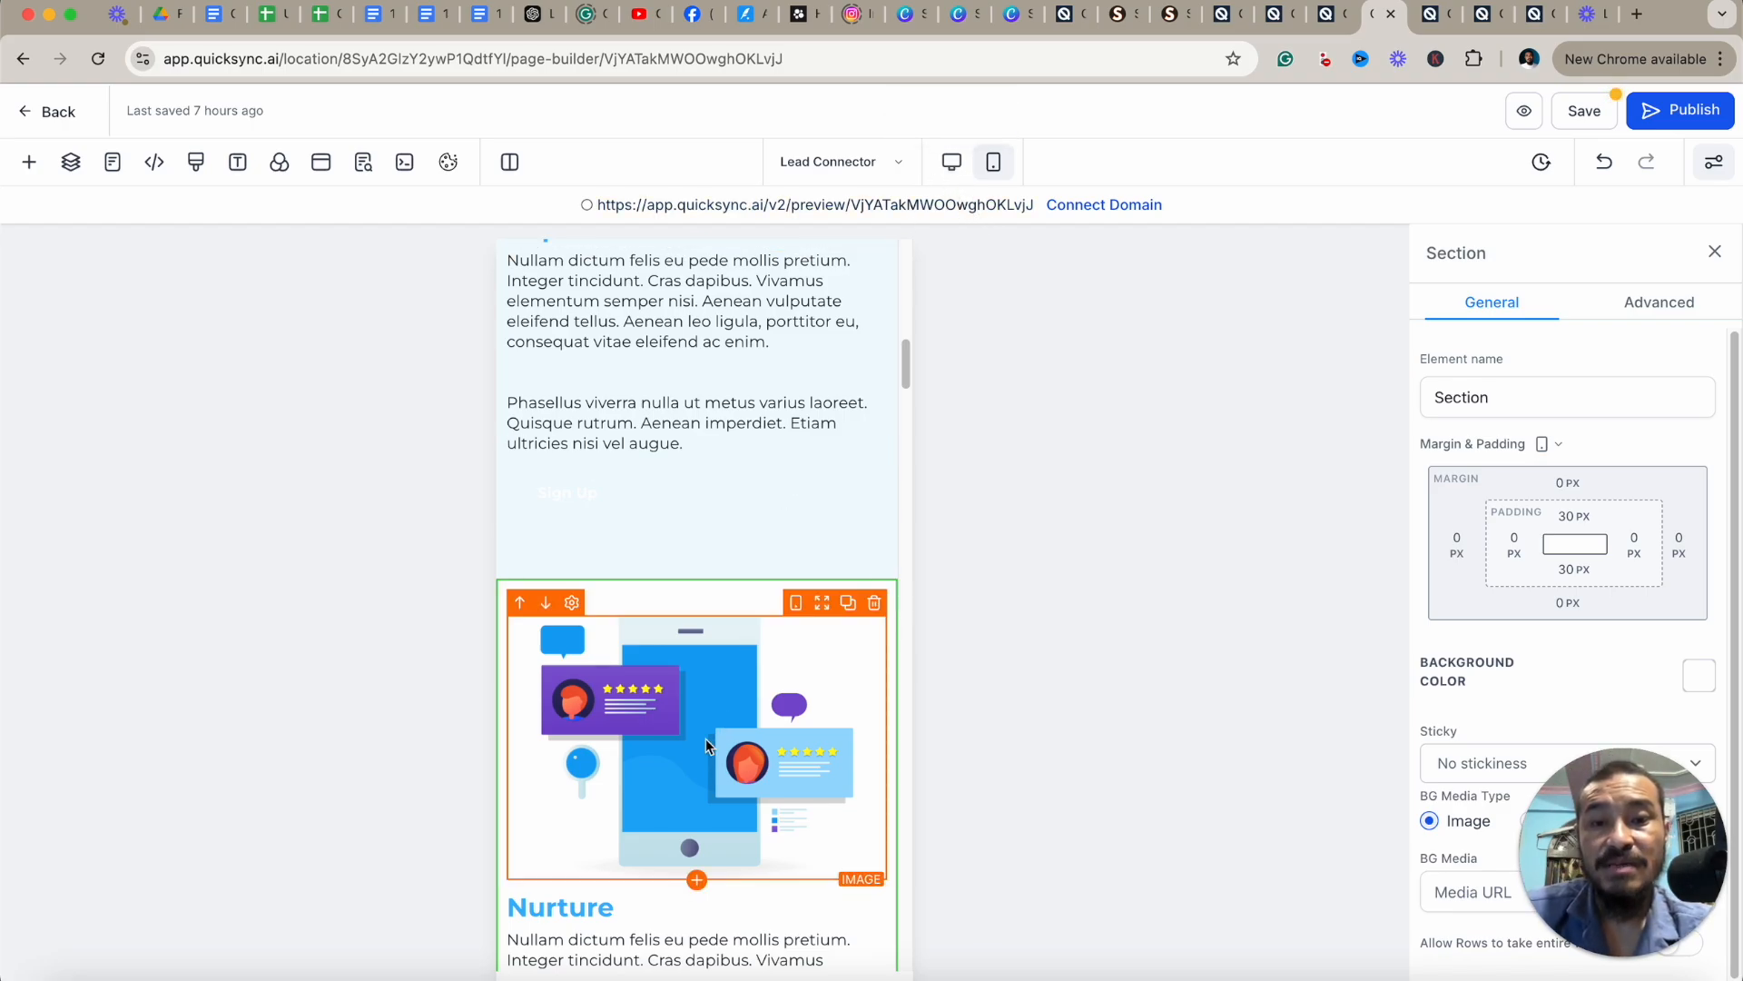
{"action": "left_click", "coordinate": [952, 161]}
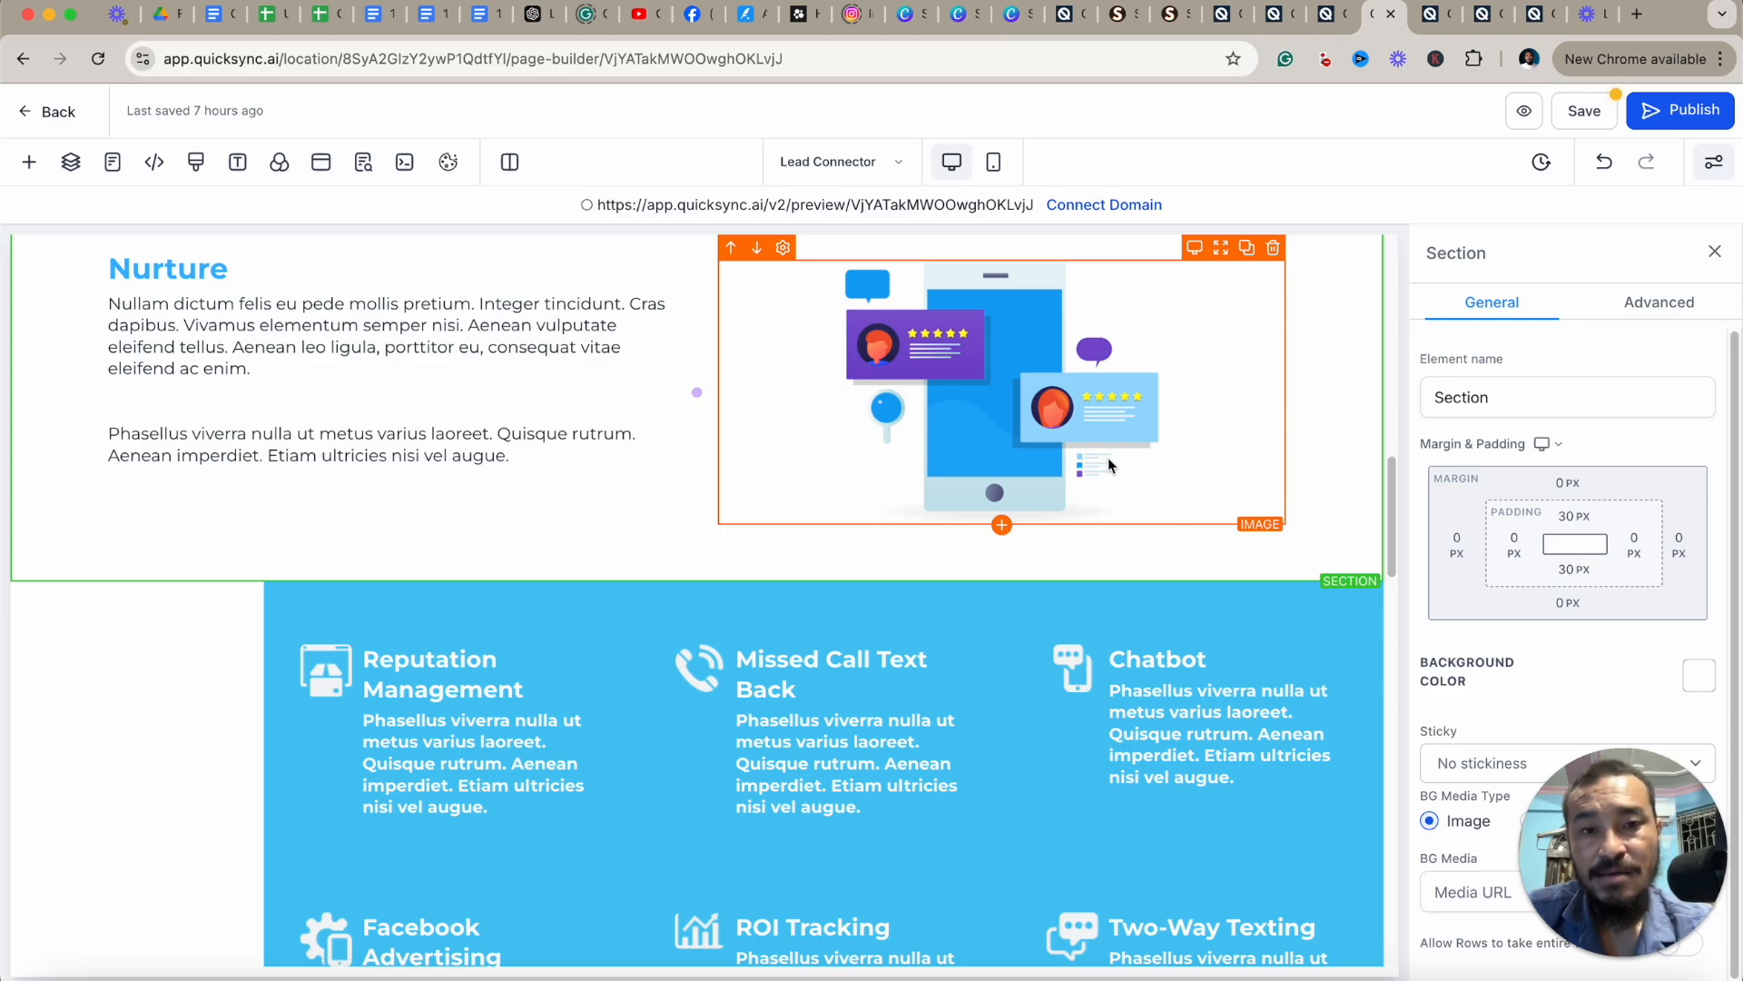
Duplicate the Nurture section.
{"action": "scroll", "coordinate": [1108, 458], "scroll_direction": "up", "scroll_amount": 2}
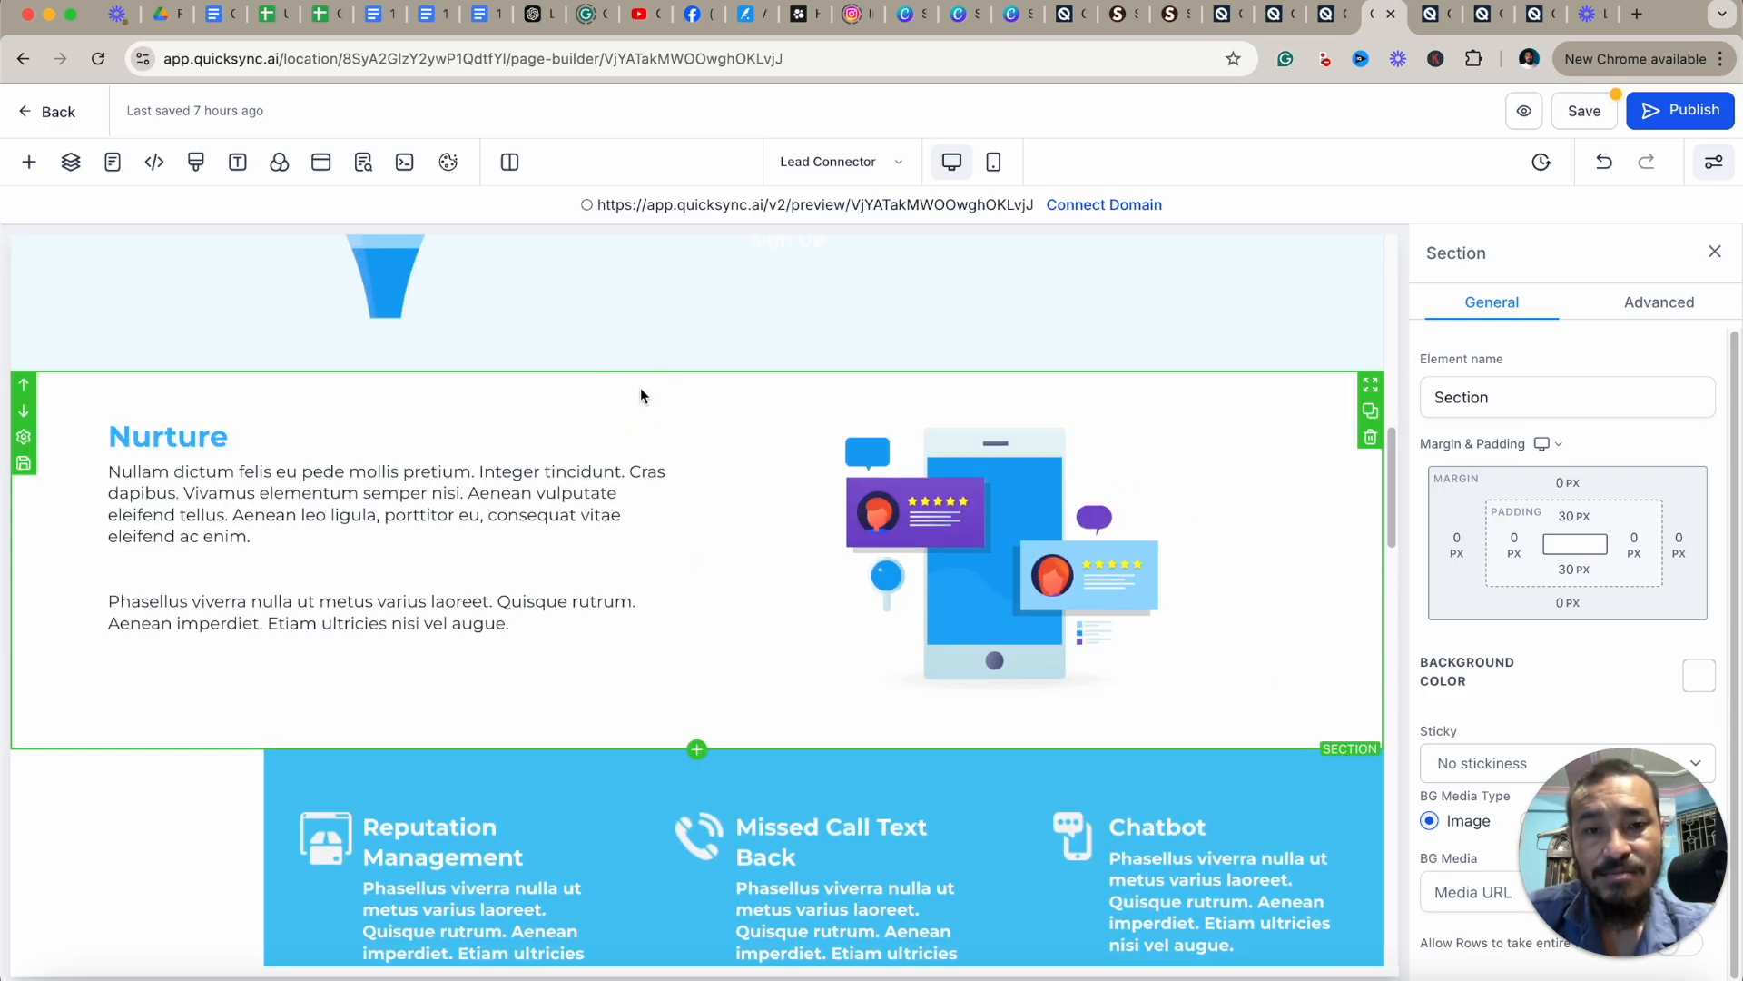
{"action": "left_click", "coordinate": [1371, 416]}
{"action": "scroll", "coordinate": [1240, 499], "scroll_direction": "down", "scroll_amount": 5}
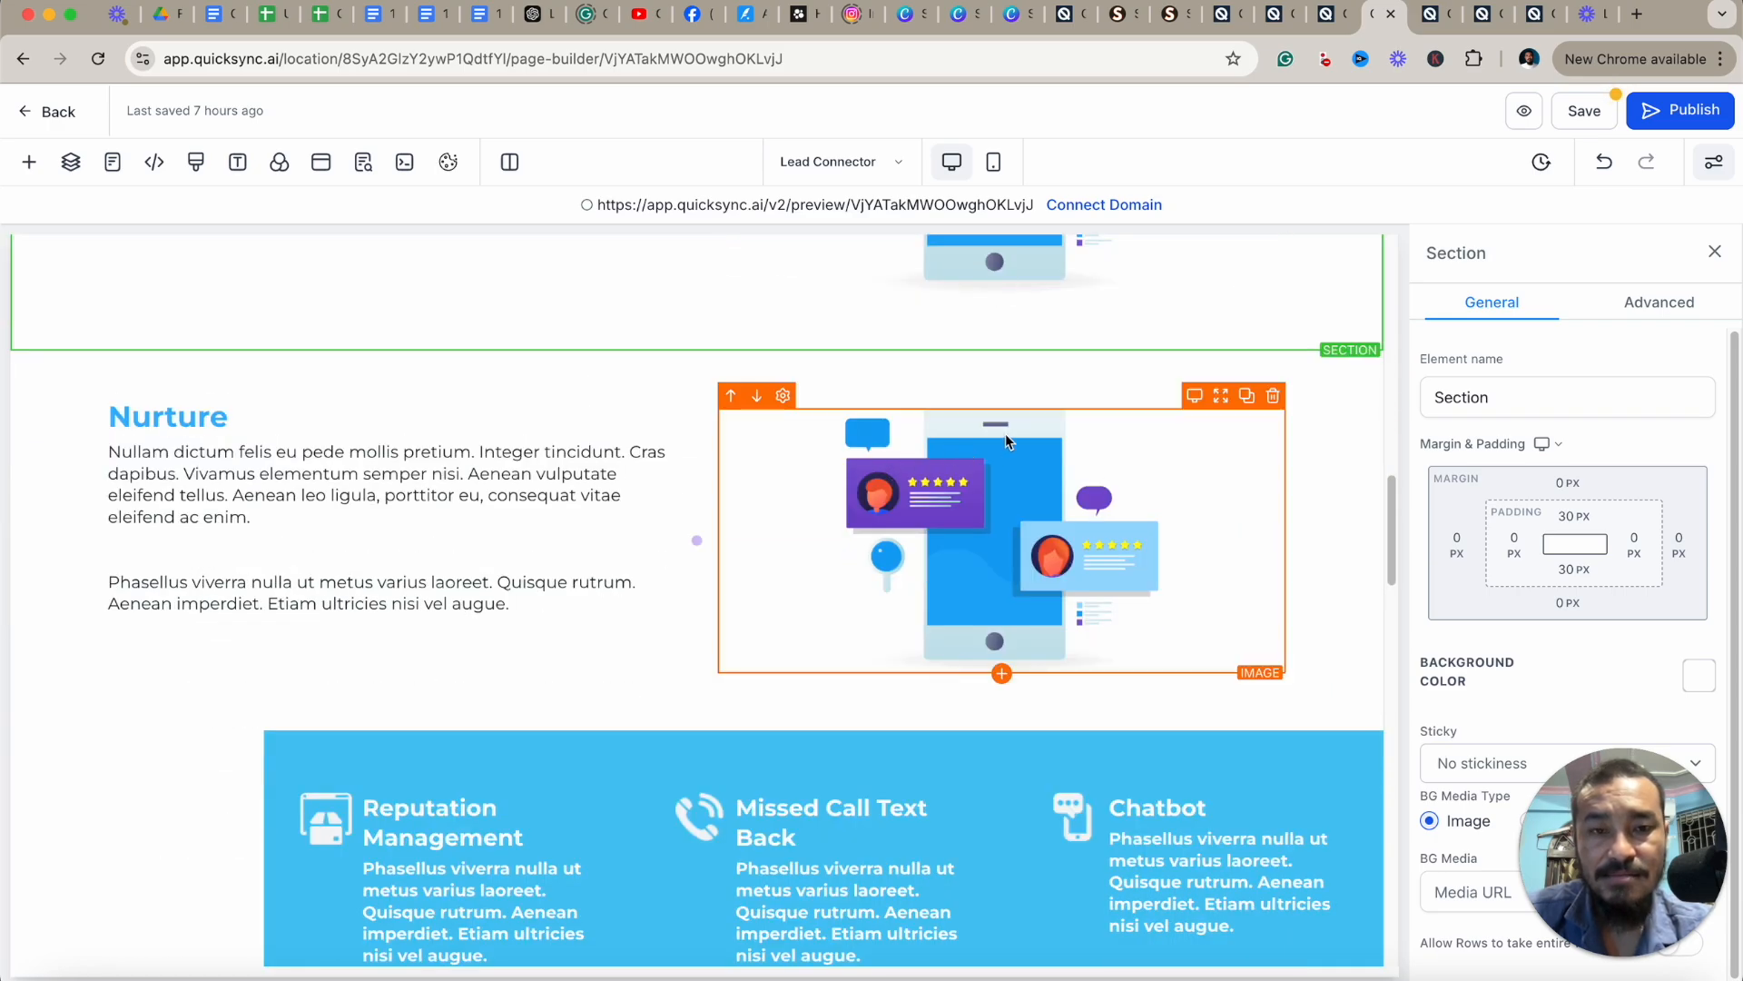
{"action": "scroll", "coordinate": [1081, 445], "scroll_direction": "up", "scroll_amount": 4}
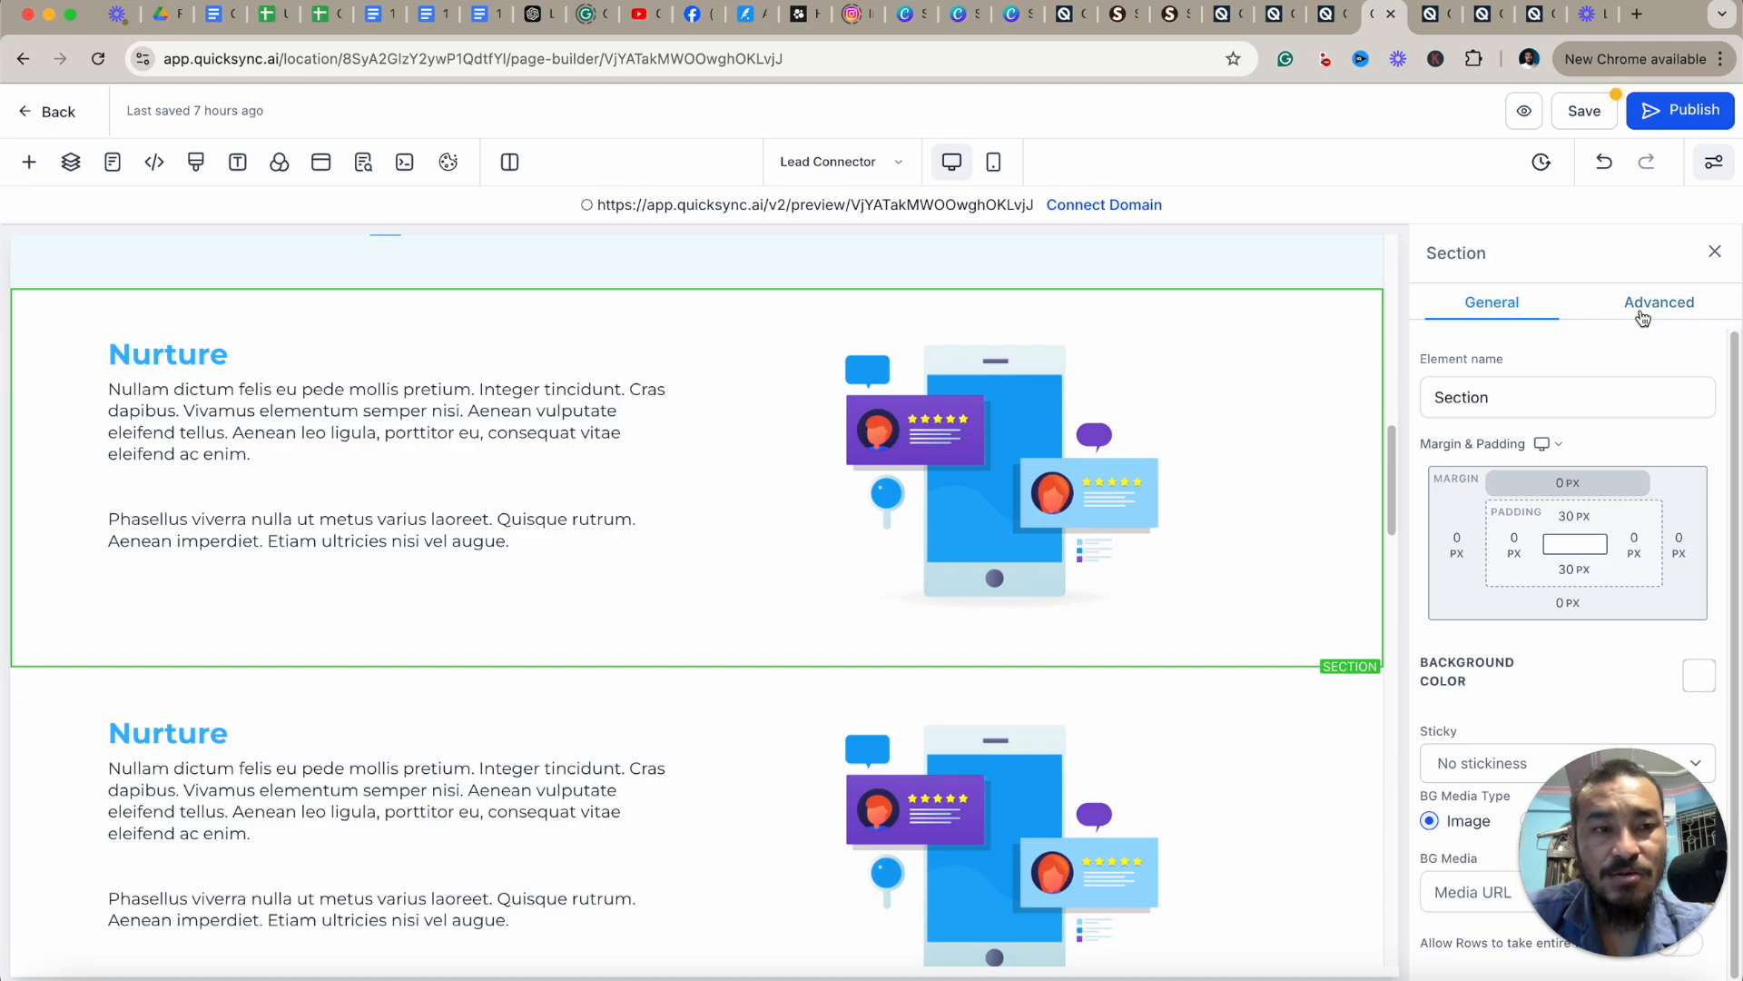
In the duplicated Nurture section's advanced settings, turn off its visibility on mobile.
{"action": "left_click", "coordinate": [1643, 313]}
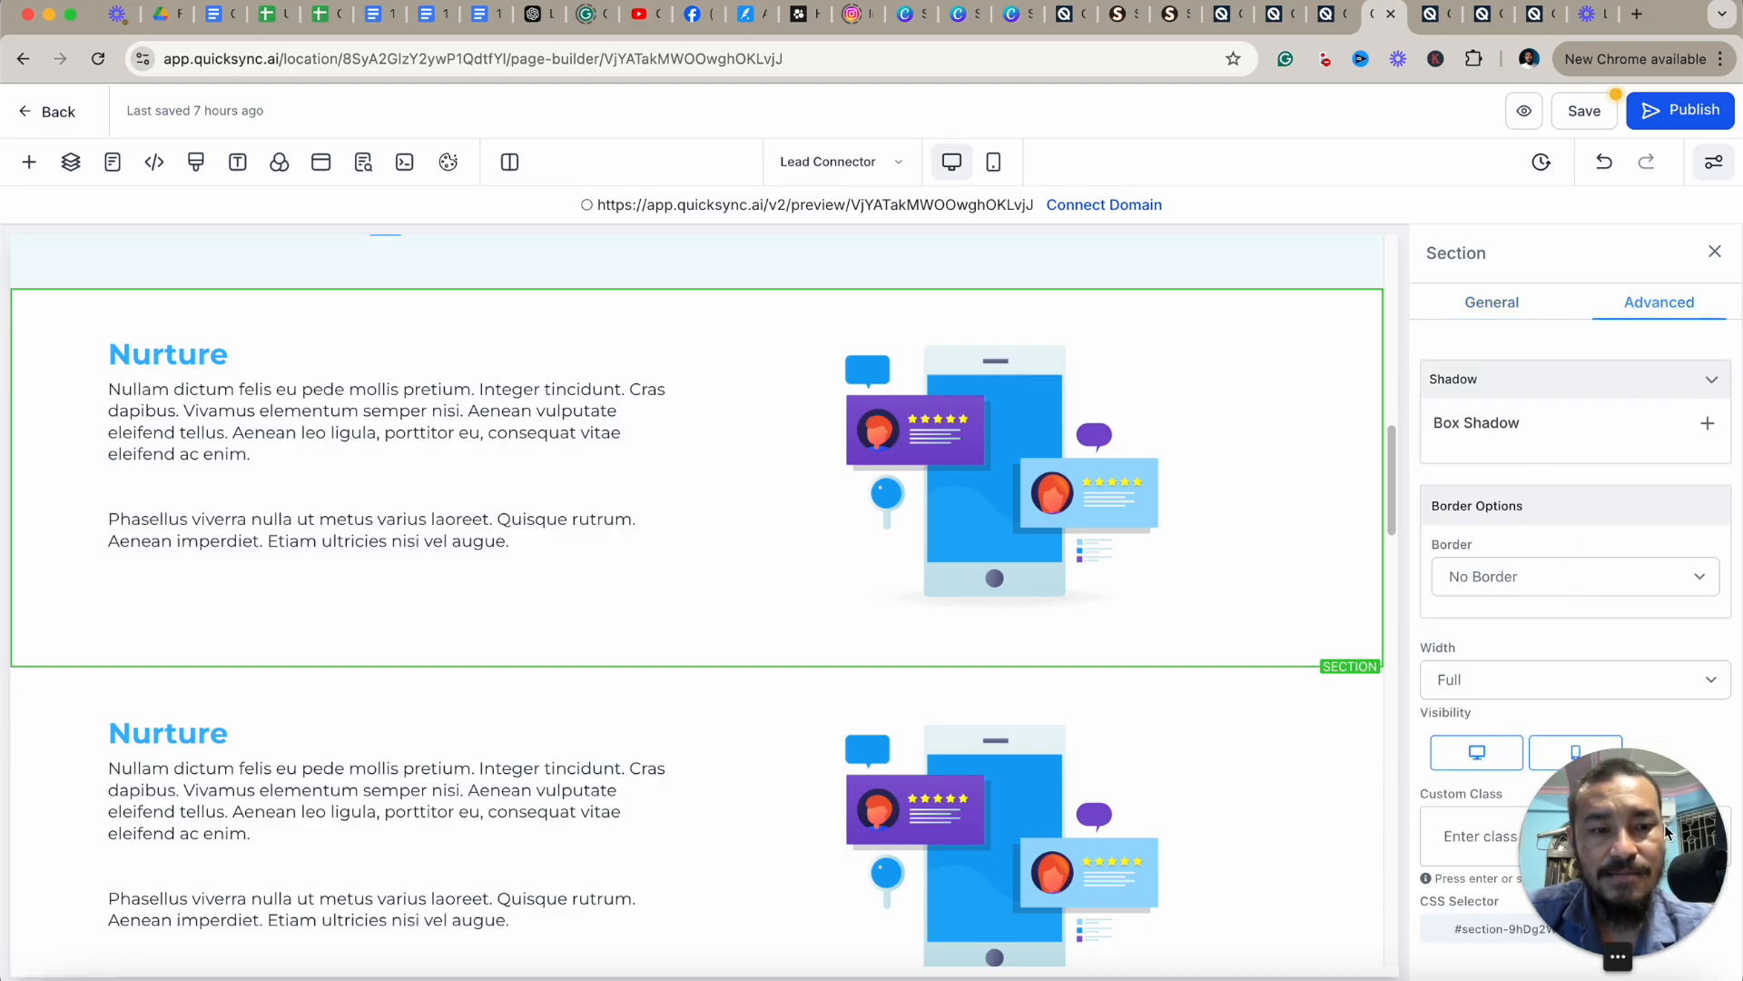
{"action": "left_click_drag", "start_coordinate": [1668, 832], "coordinate": [1300, 832]}
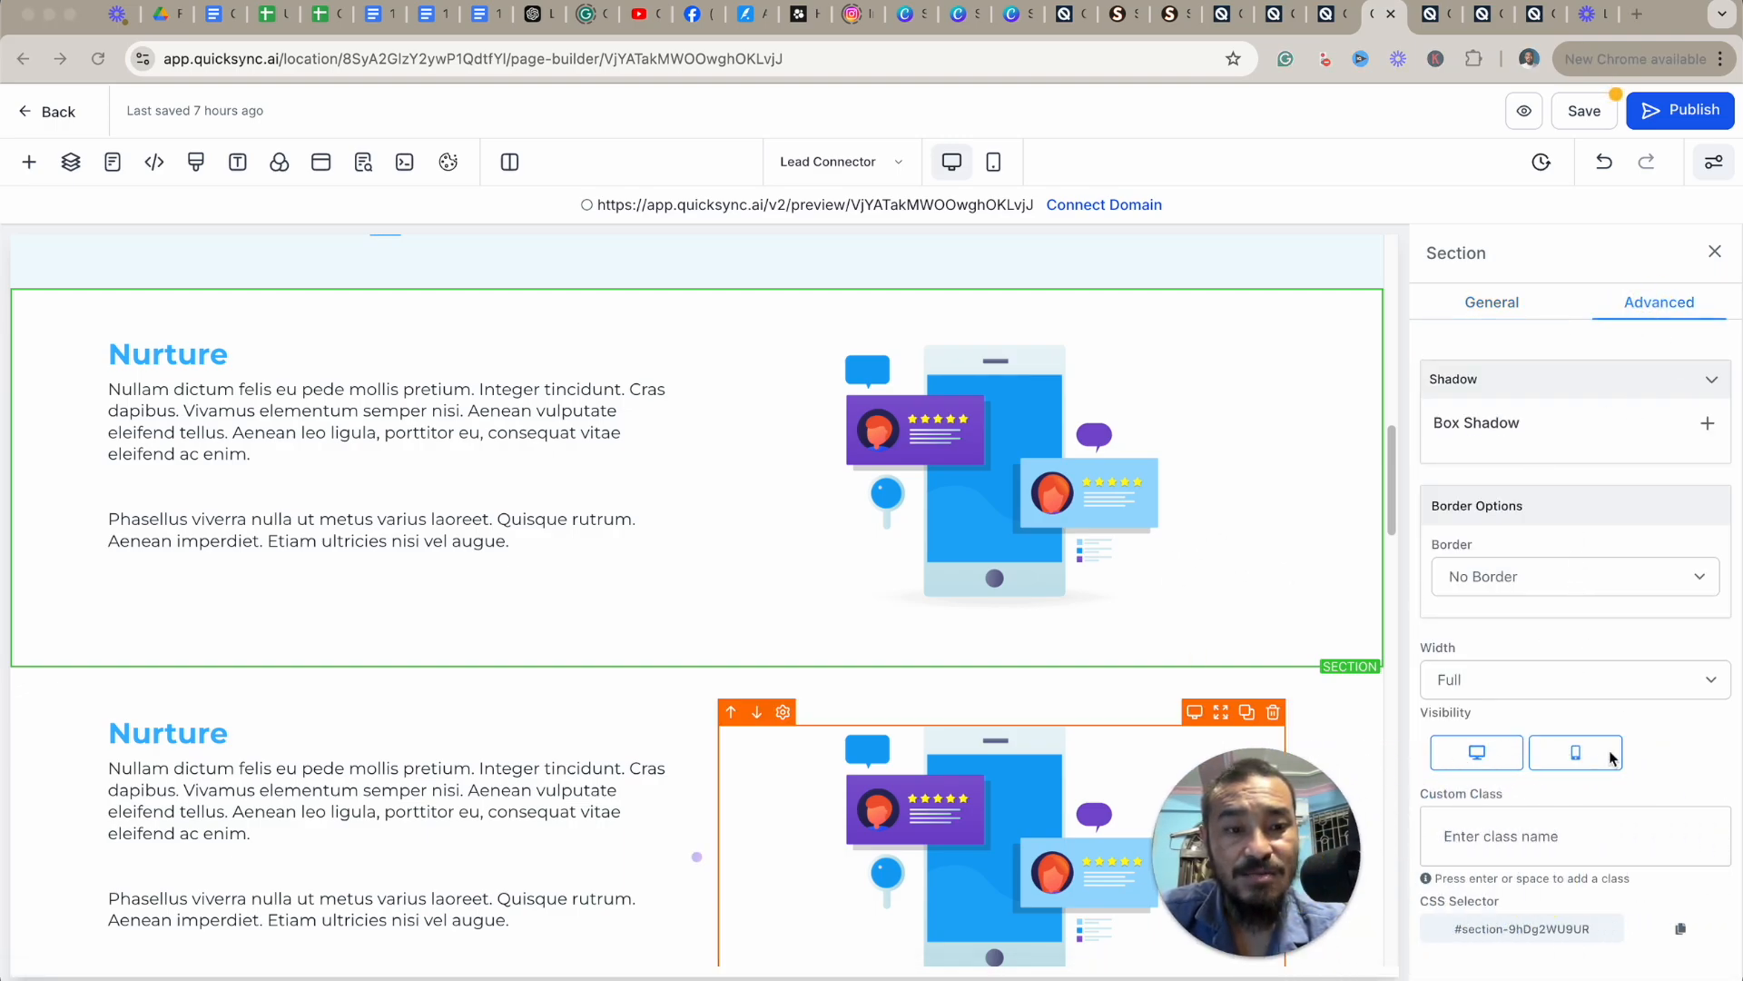
{"action": "left_click", "coordinate": [1576, 751]}
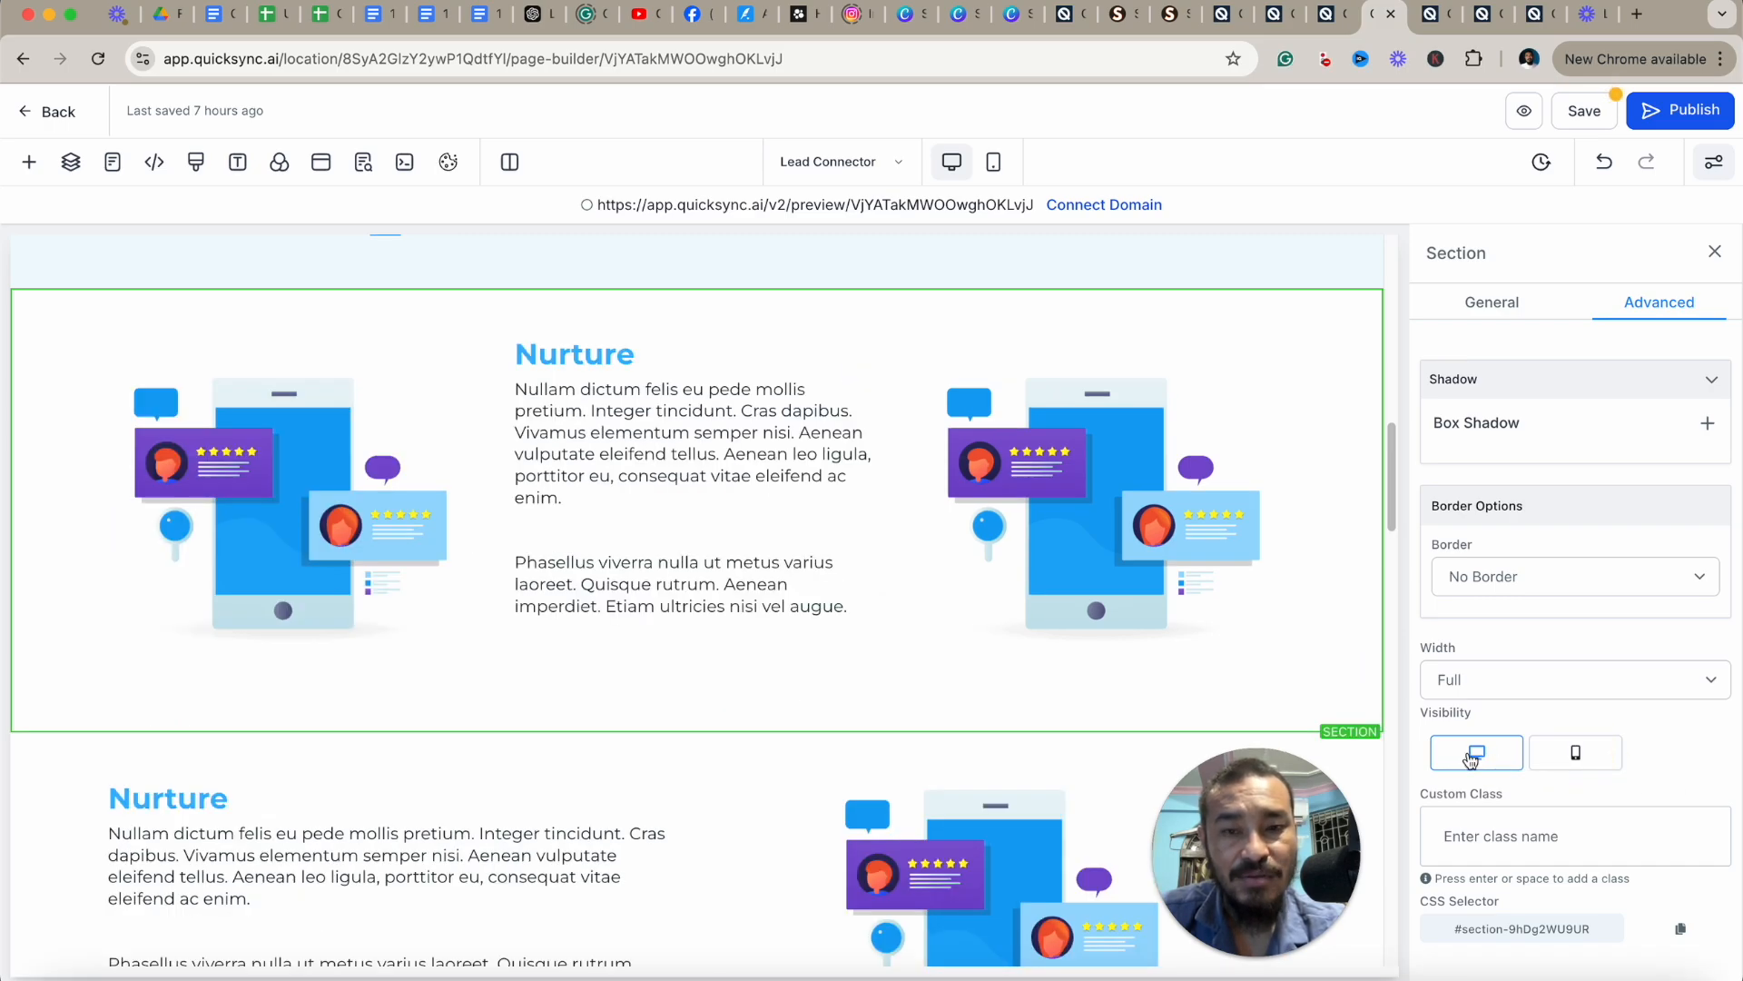
Select the original Nurture section and turn off its visibility on desktop in its advanced settings.
{"action": "scroll", "coordinate": [1059, 585], "scroll_direction": "down", "scroll_amount": 4}
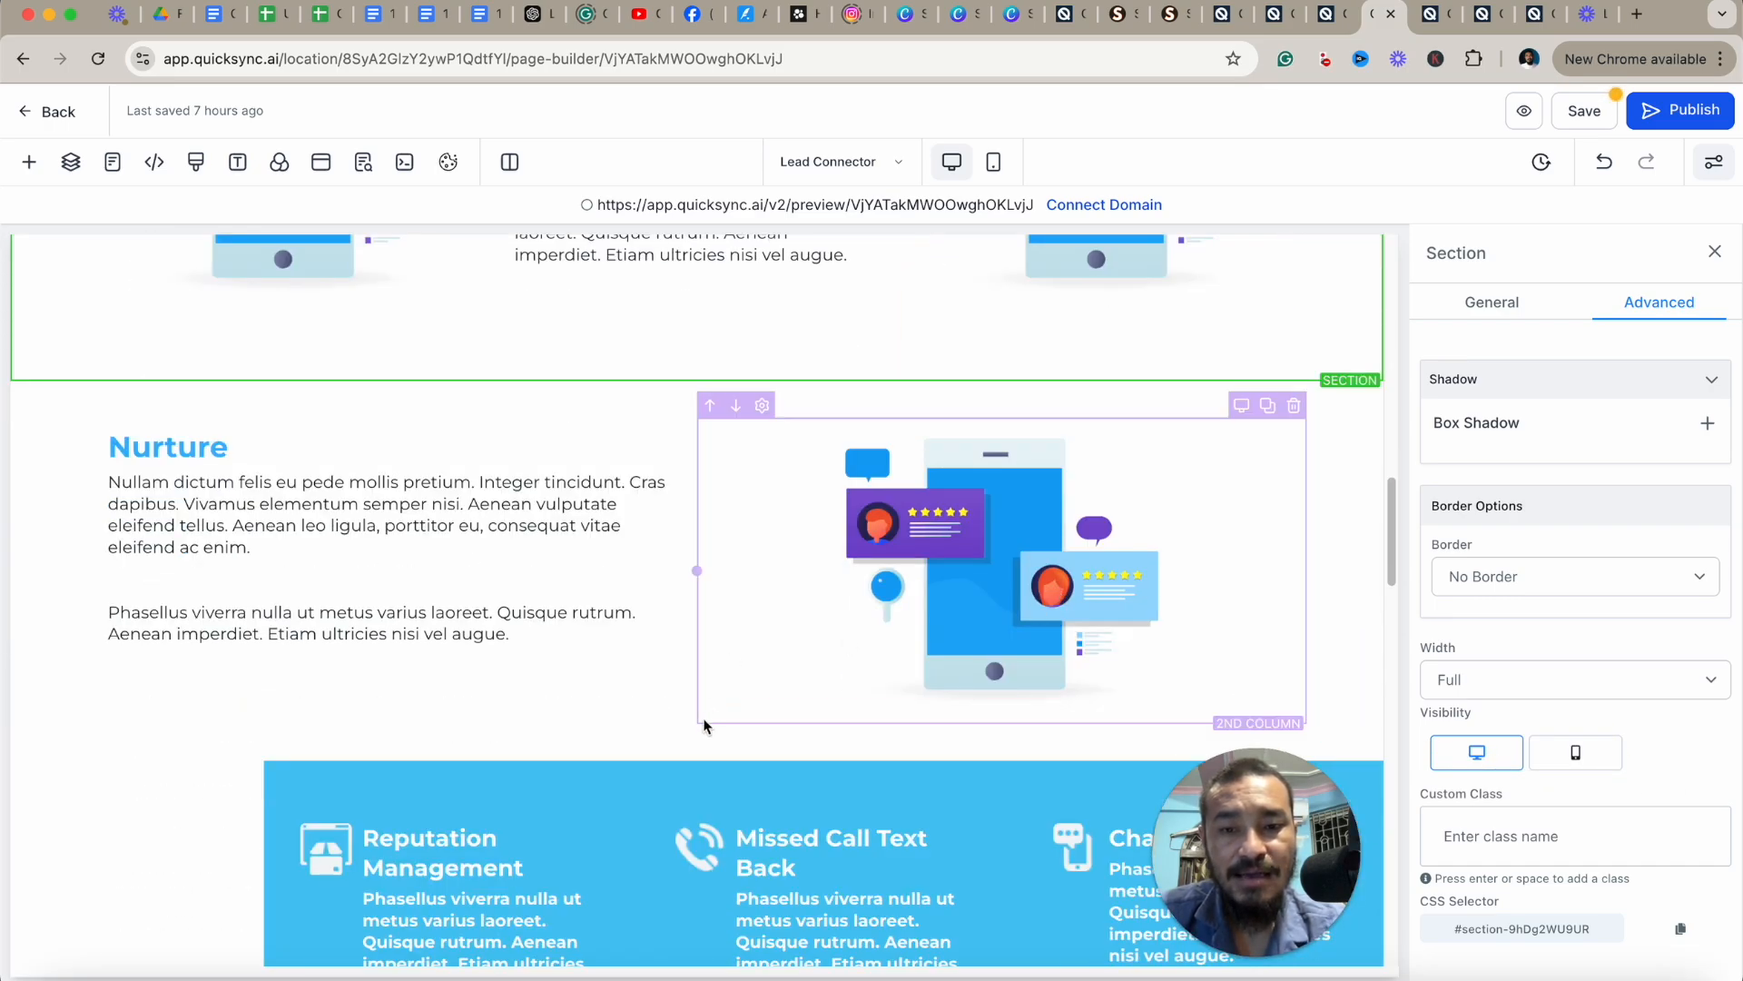
{"action": "left_click", "coordinate": [662, 739]}
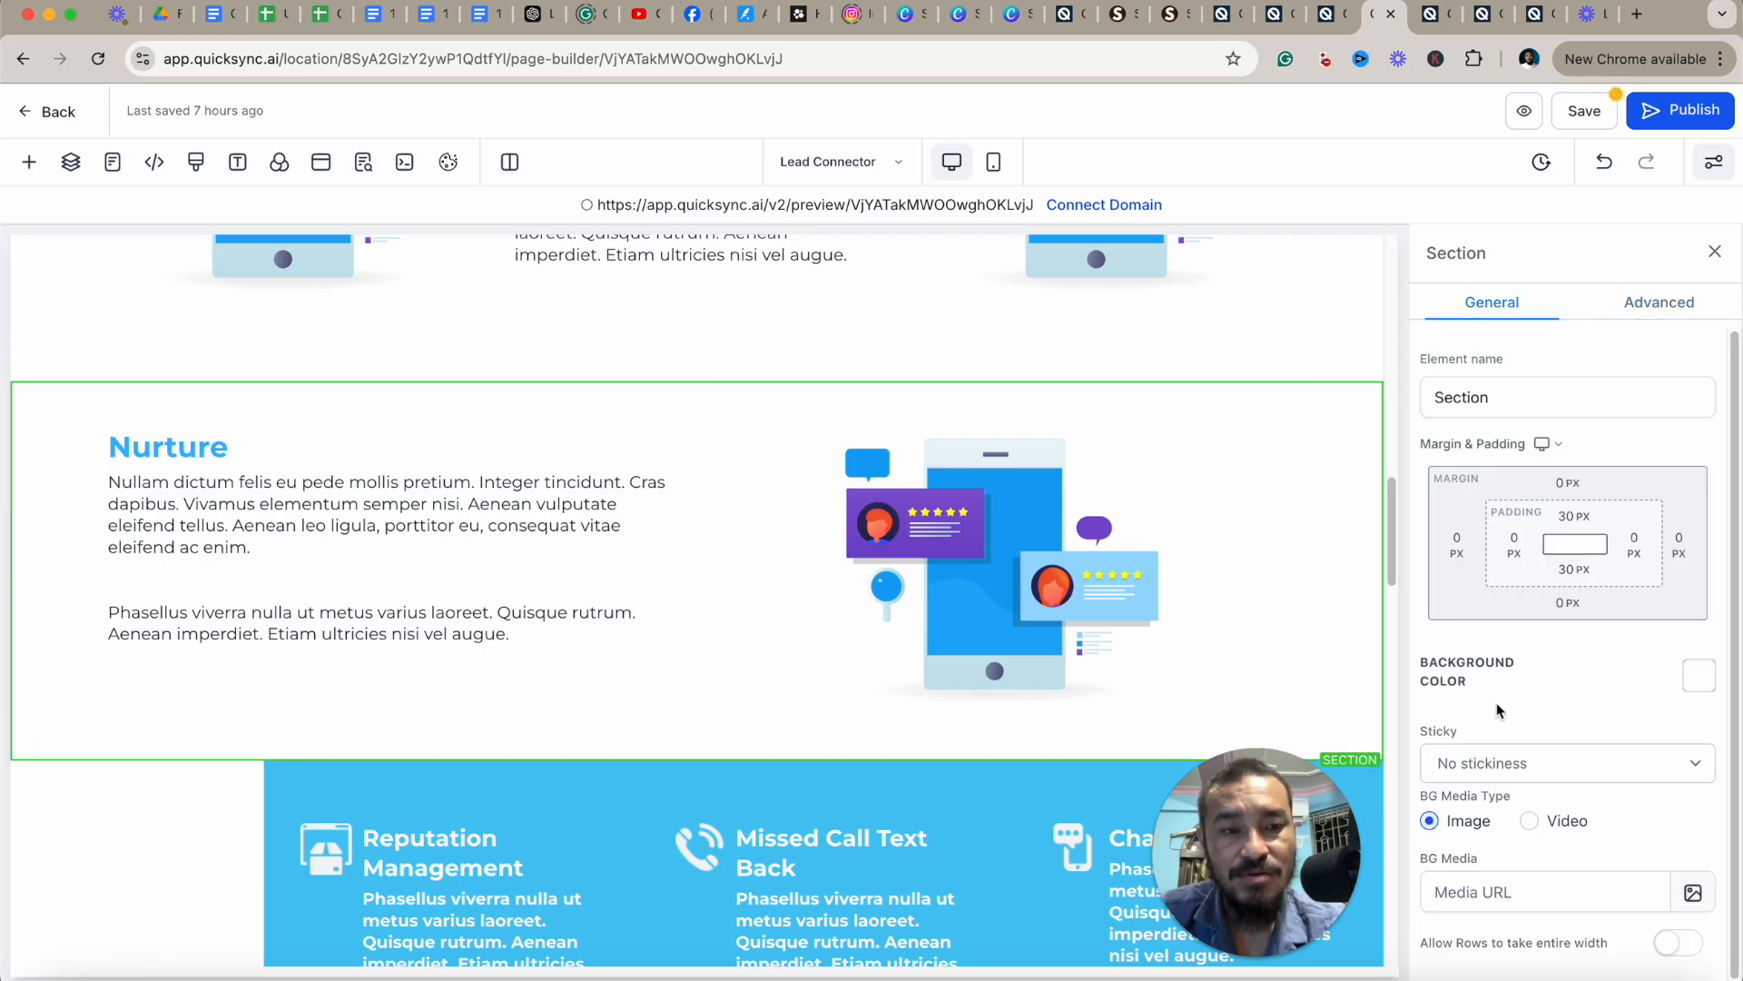
{"action": "left_click", "coordinate": [1661, 307]}
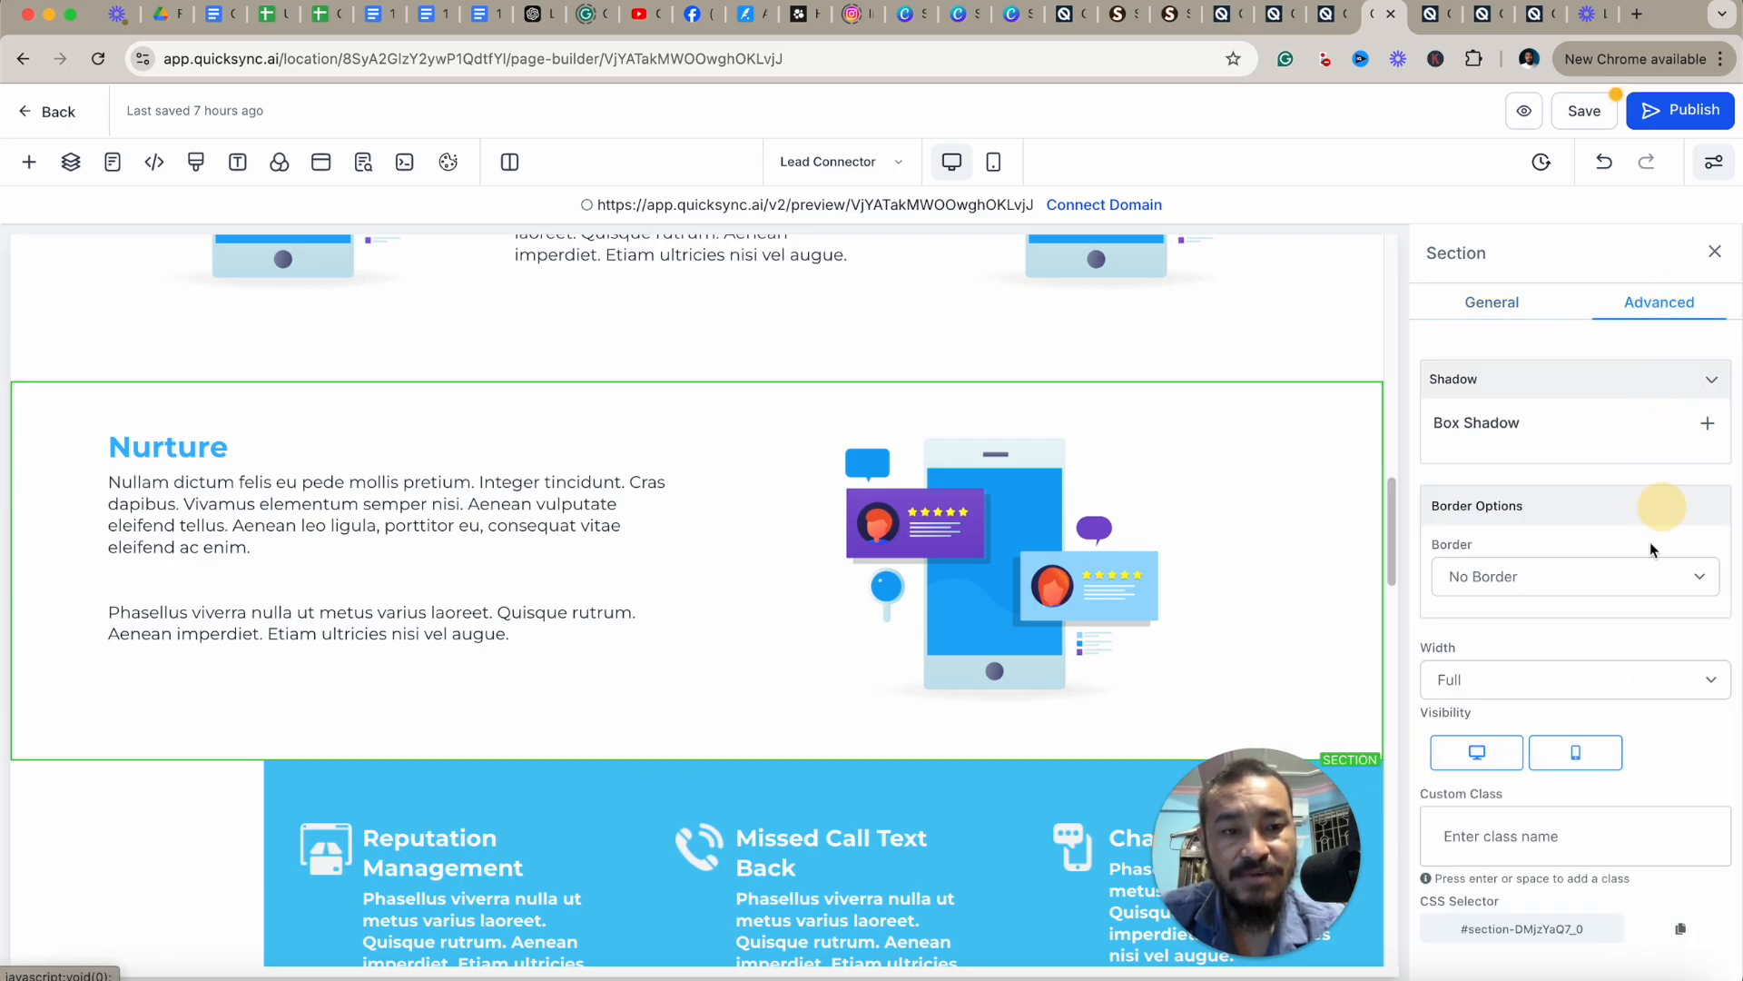
{"action": "left_click", "coordinate": [1480, 767]}
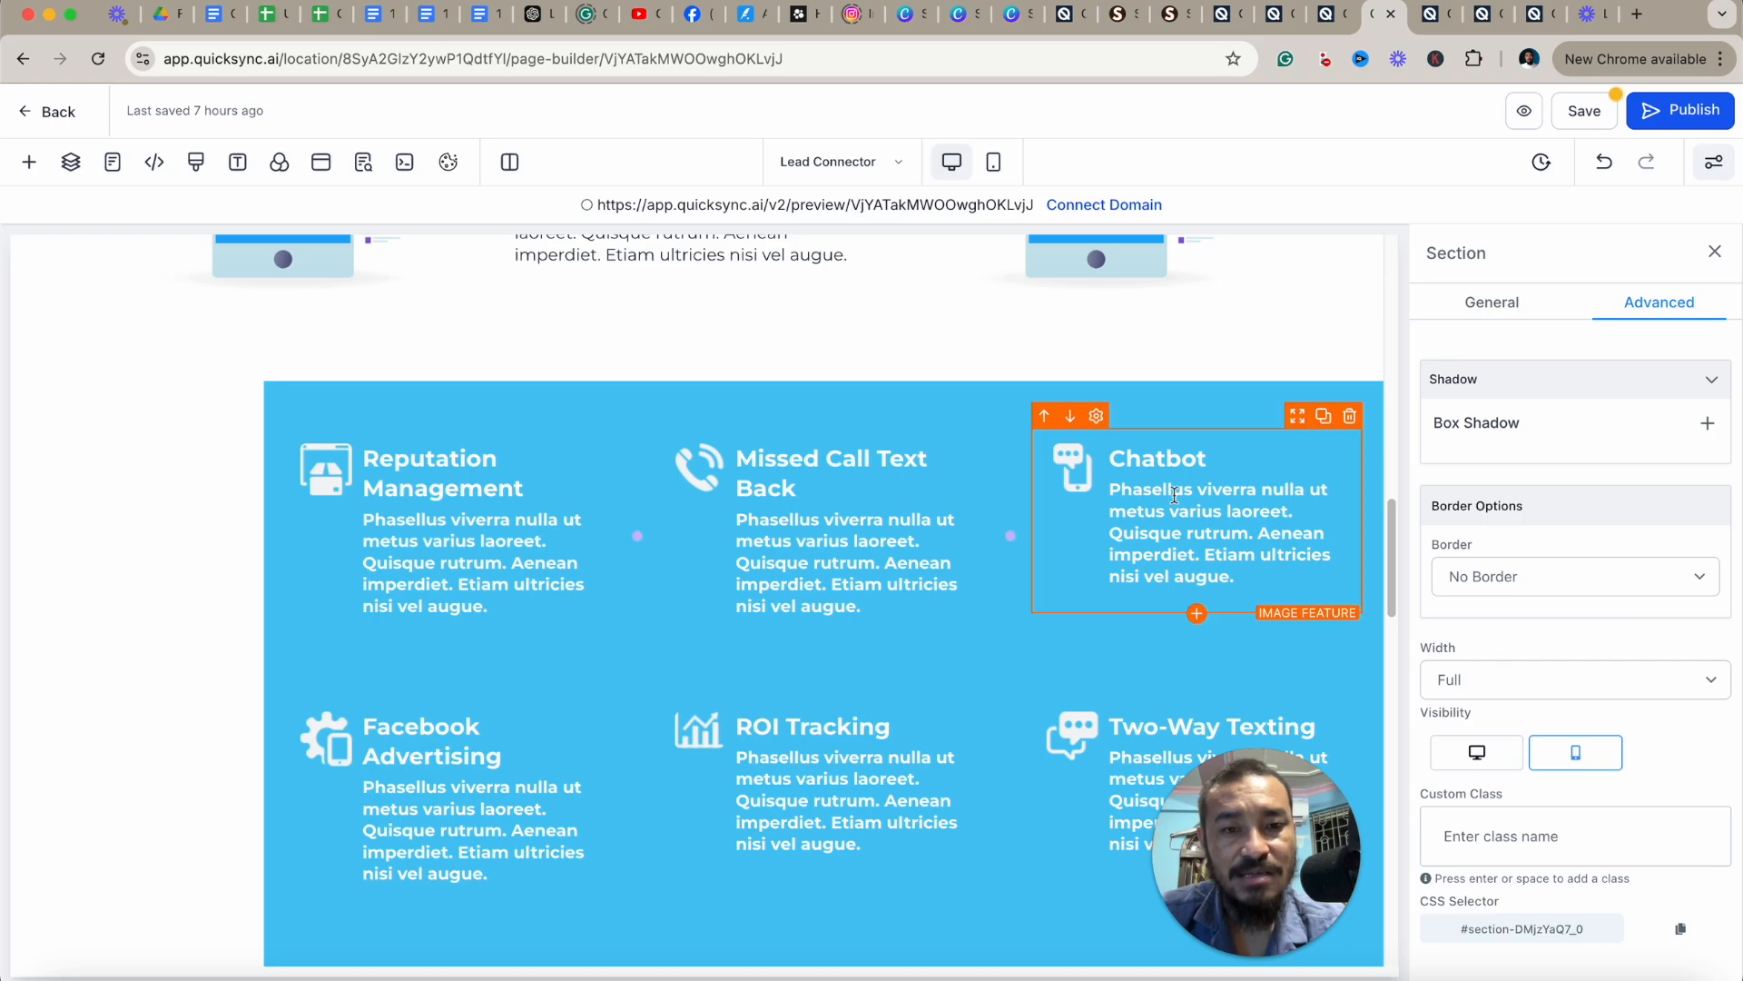
Preview the Nurture sections in mobile mode, then switch back to desktop mode.
{"action": "scroll", "coordinate": [820, 564], "scroll_direction": "up", "scroll_amount": 3}
{"action": "scroll", "coordinate": [862, 444], "scroll_direction": "up", "scroll_amount": 2}
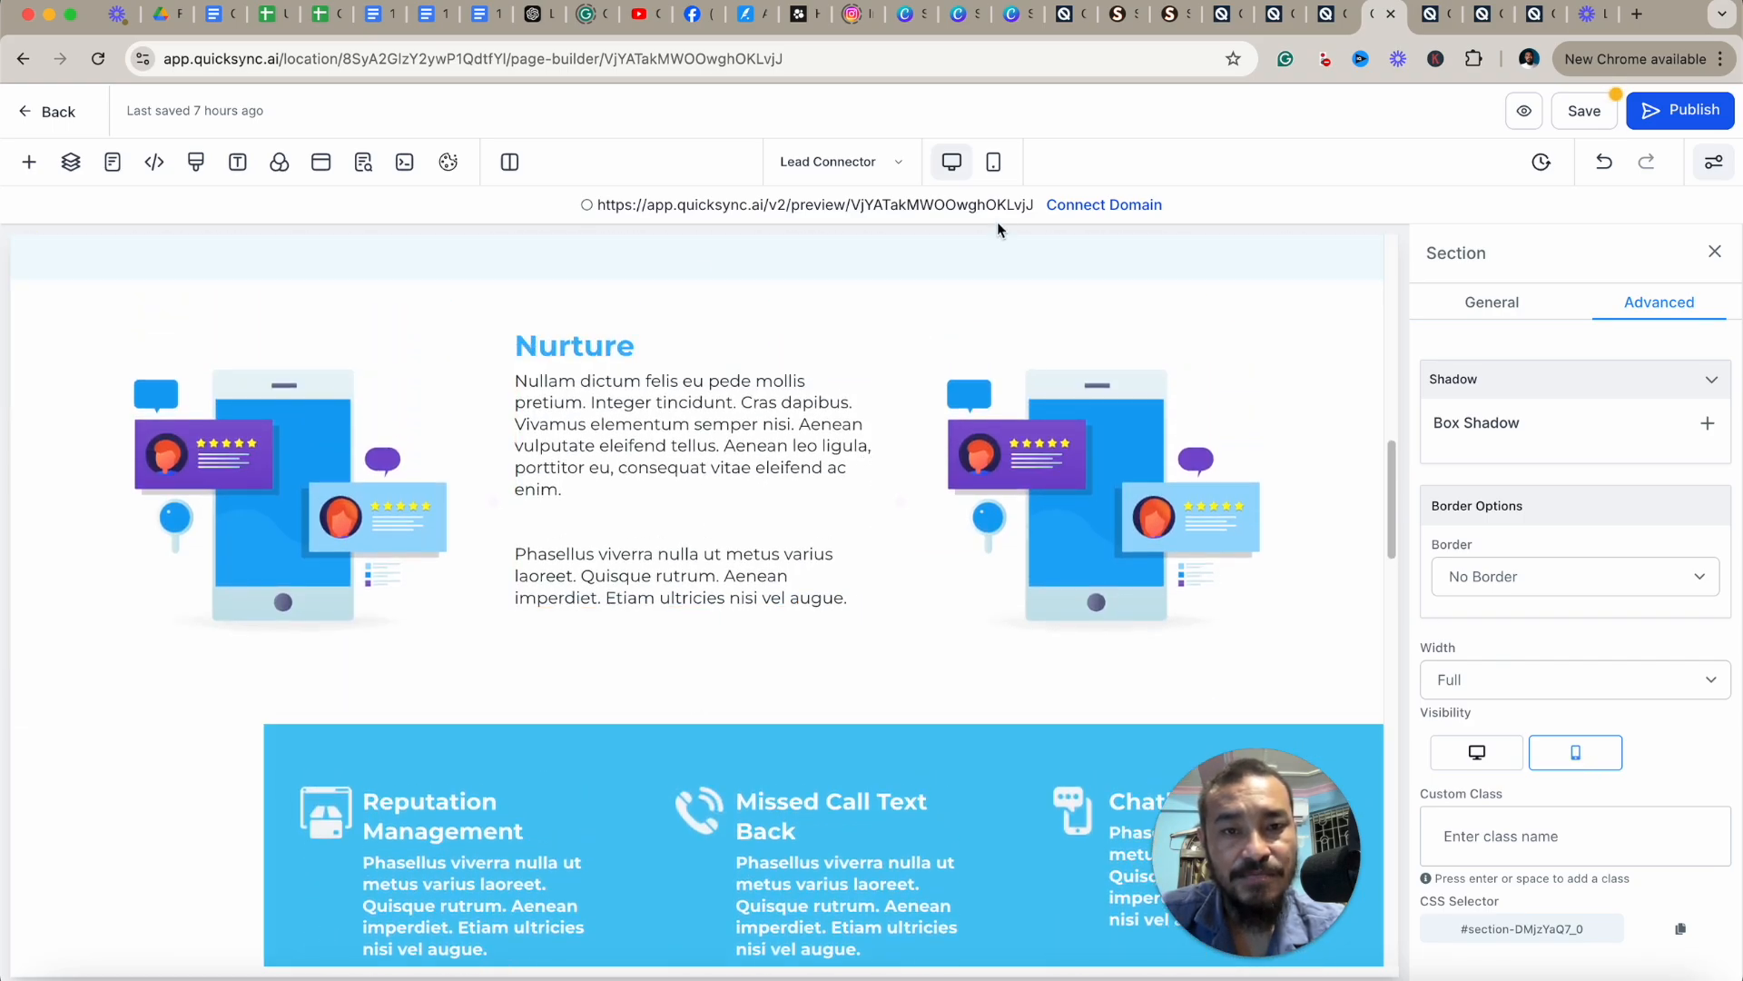
{"action": "left_click", "coordinate": [993, 162]}
{"action": "scroll", "coordinate": [756, 674], "scroll_direction": "down", "scroll_amount": 2}
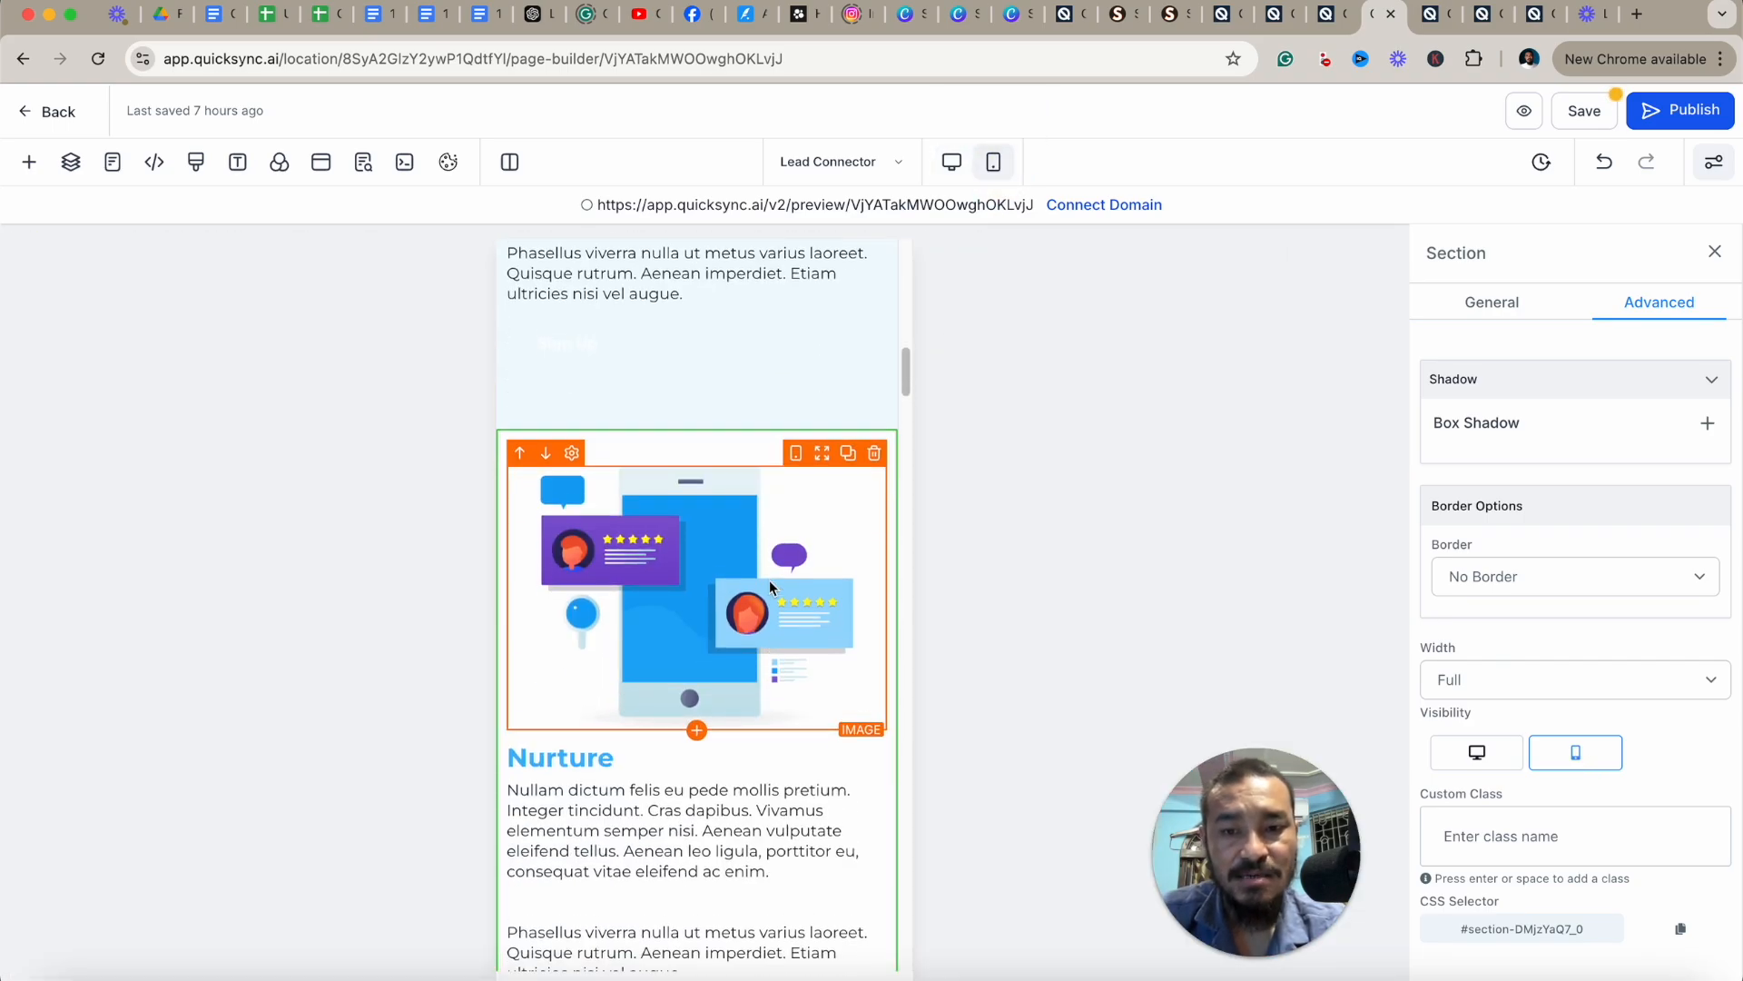
{"action": "scroll", "coordinate": [770, 590], "scroll_direction": "up", "scroll_amount": 6}
{"action": "scroll", "coordinate": [770, 590], "scroll_direction": "up", "scroll_amount": 2}
{"action": "scroll", "coordinate": [707, 604], "scroll_direction": "down", "scroll_amount": 8}
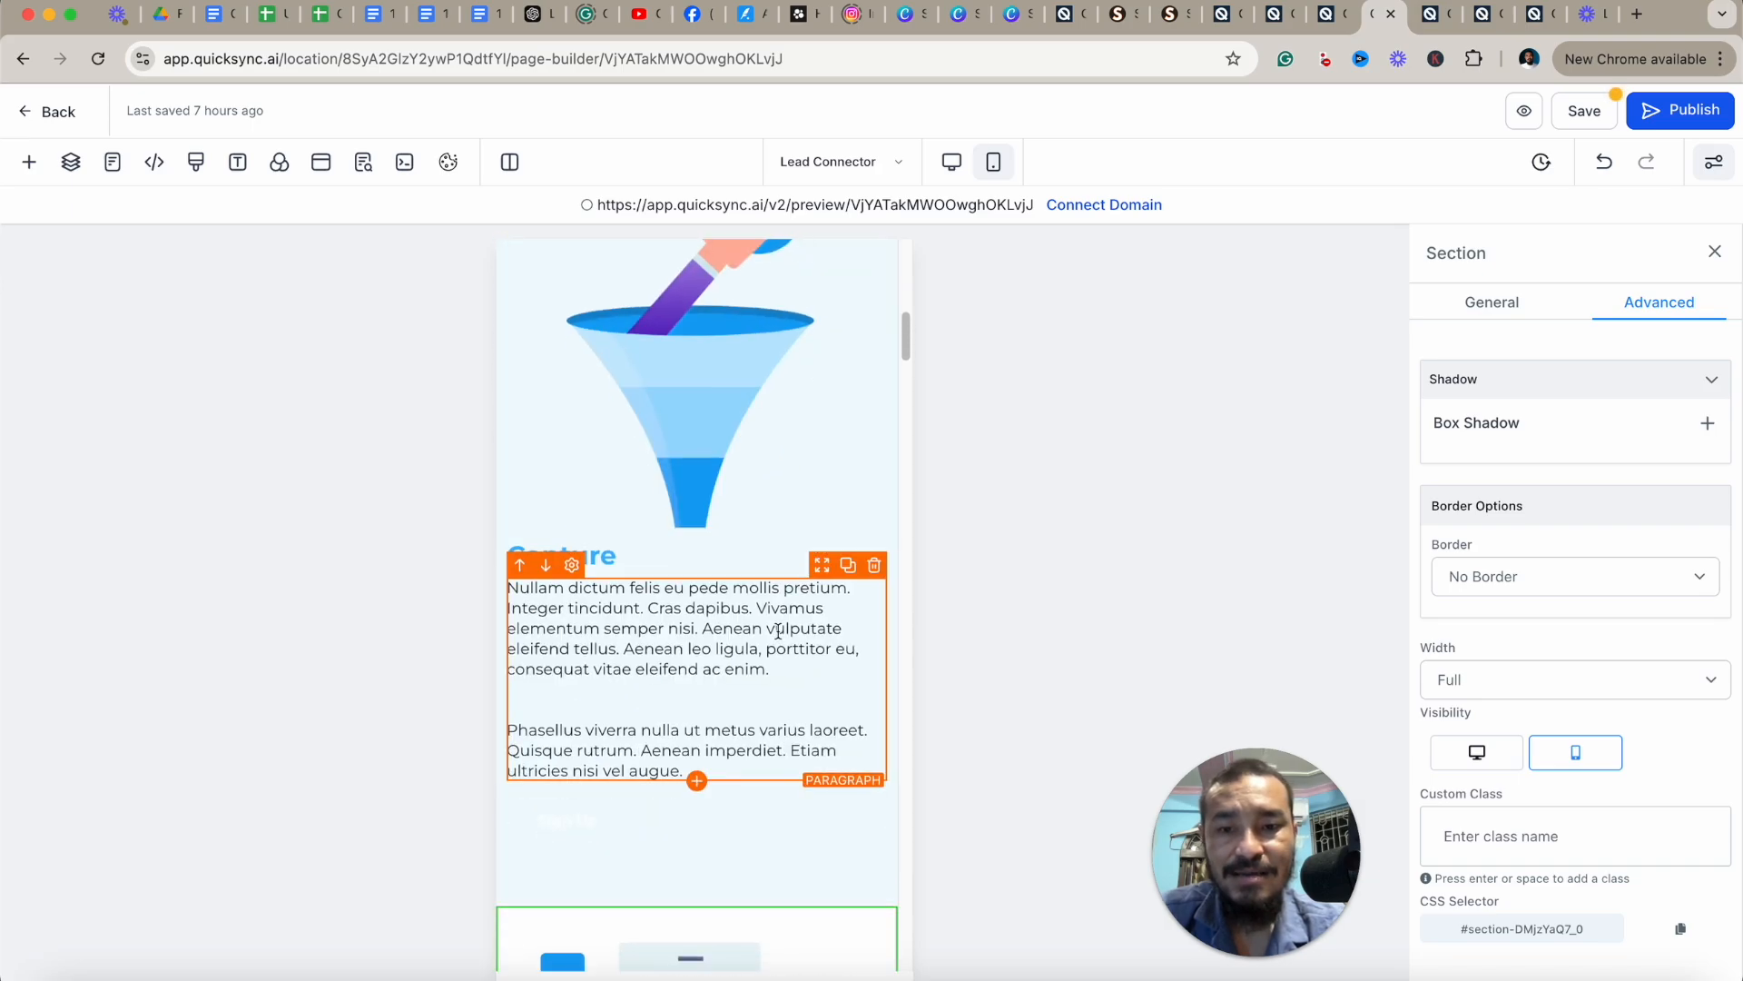
{"action": "scroll", "coordinate": [707, 604], "scroll_direction": "down", "scroll_amount": 5}
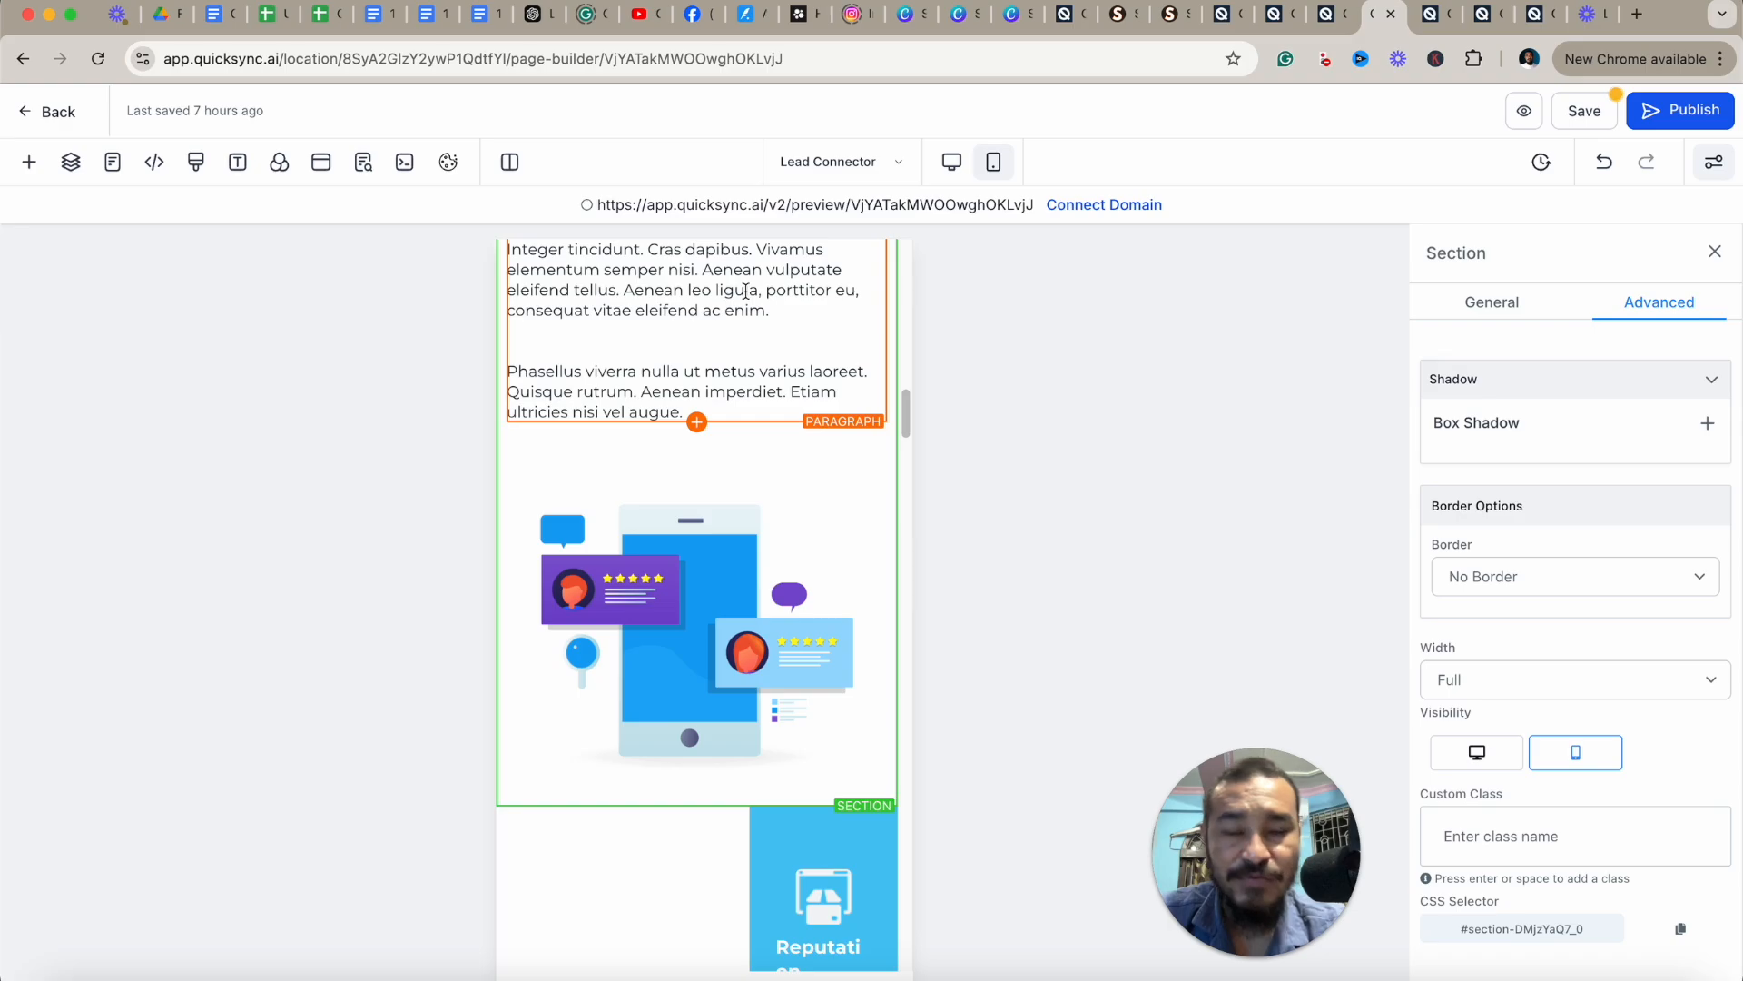
{"action": "scroll", "coordinate": [745, 291], "scroll_direction": "up", "scroll_amount": 5}
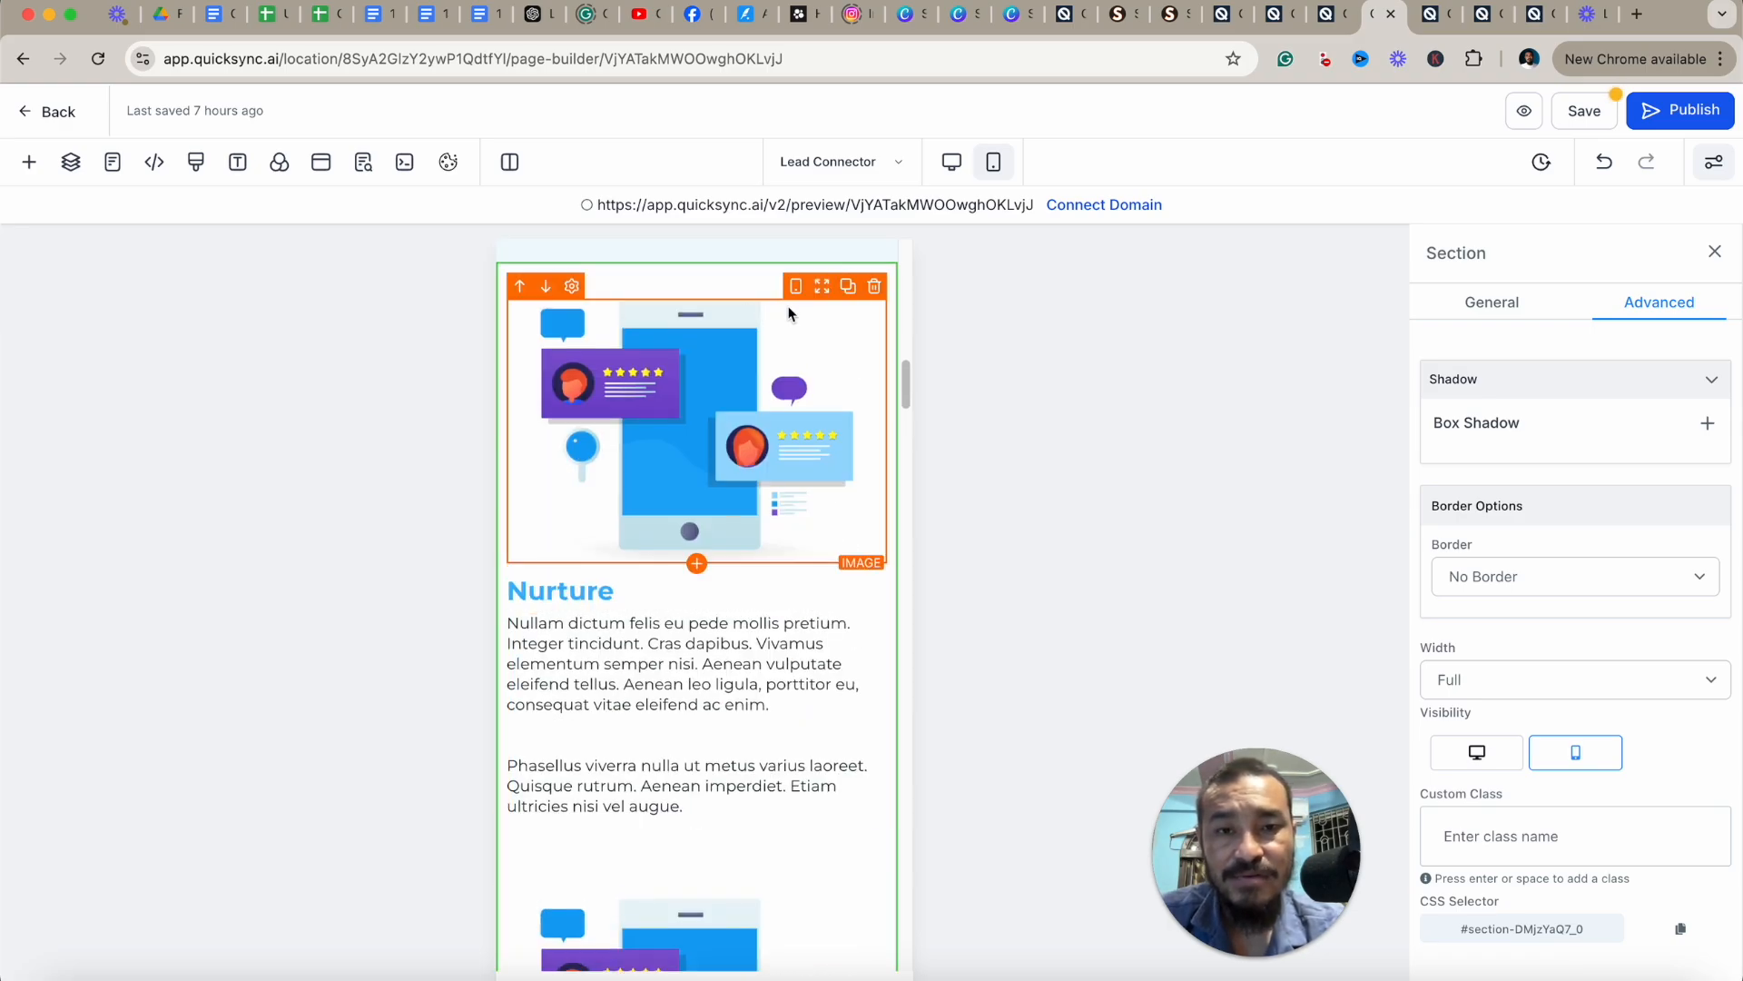
{"action": "left_click", "coordinate": [951, 164]}
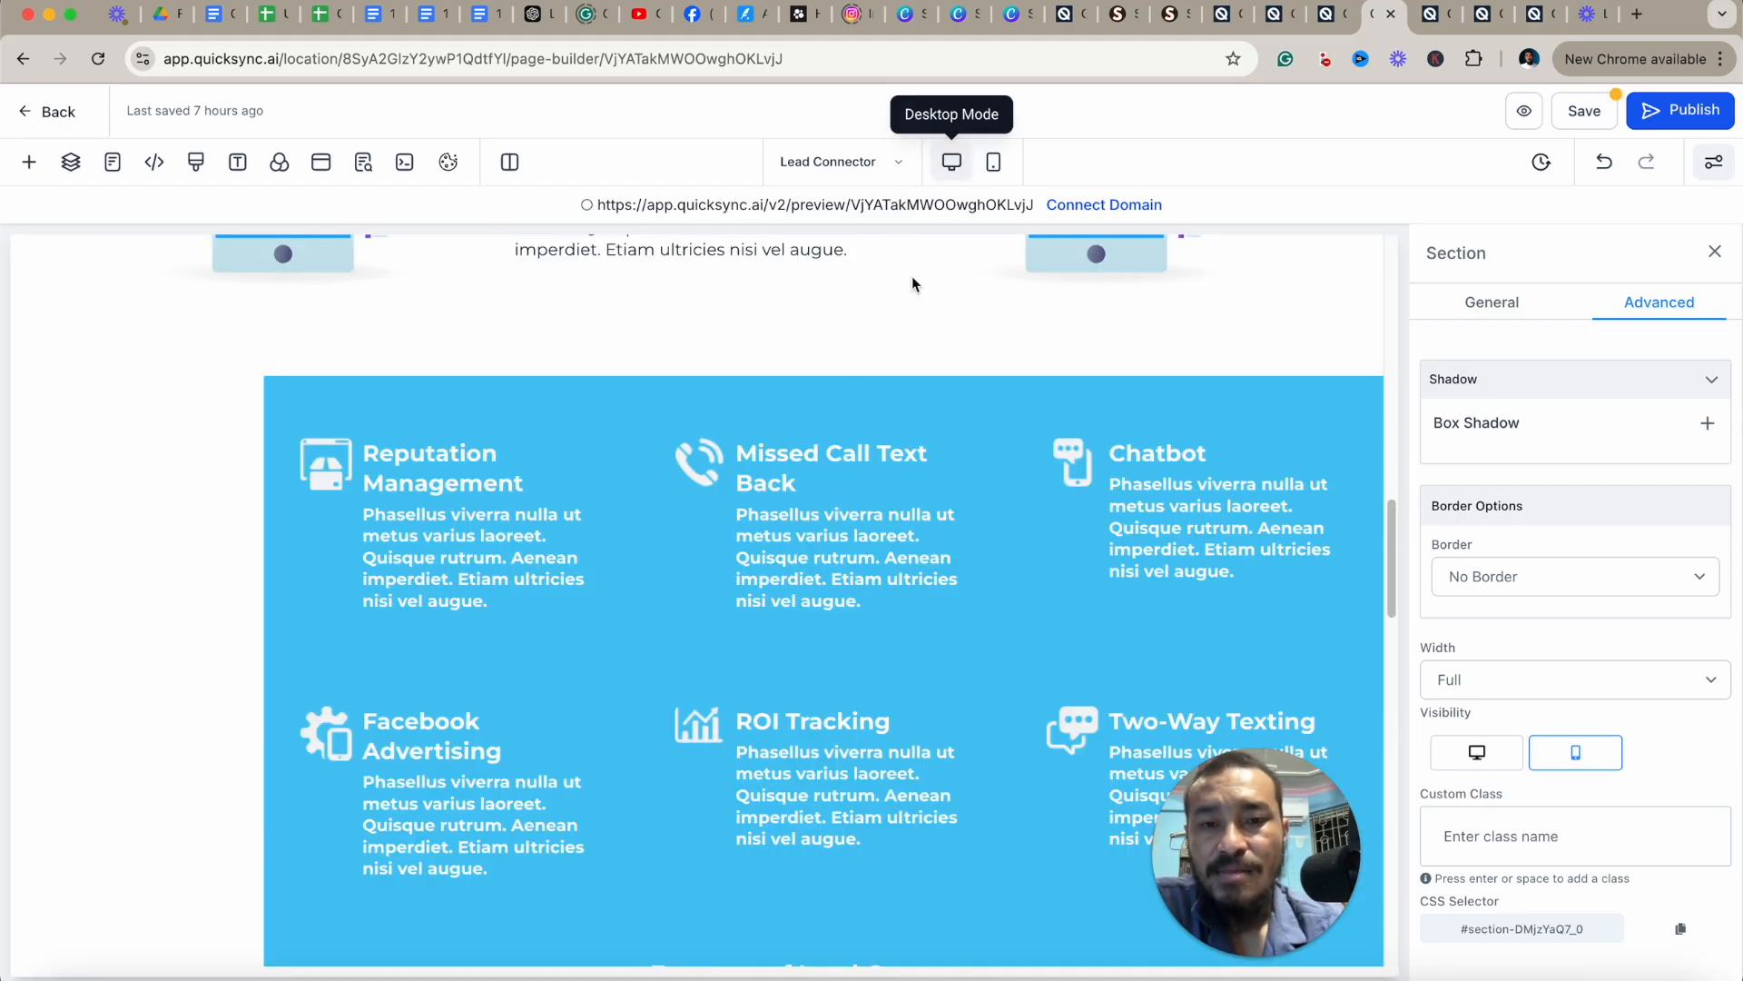
Select the hero's Claim Your City button and review its advanced visibility settings.
{"action": "scroll", "coordinate": [915, 280], "scroll_direction": "up", "scroll_amount": 8}
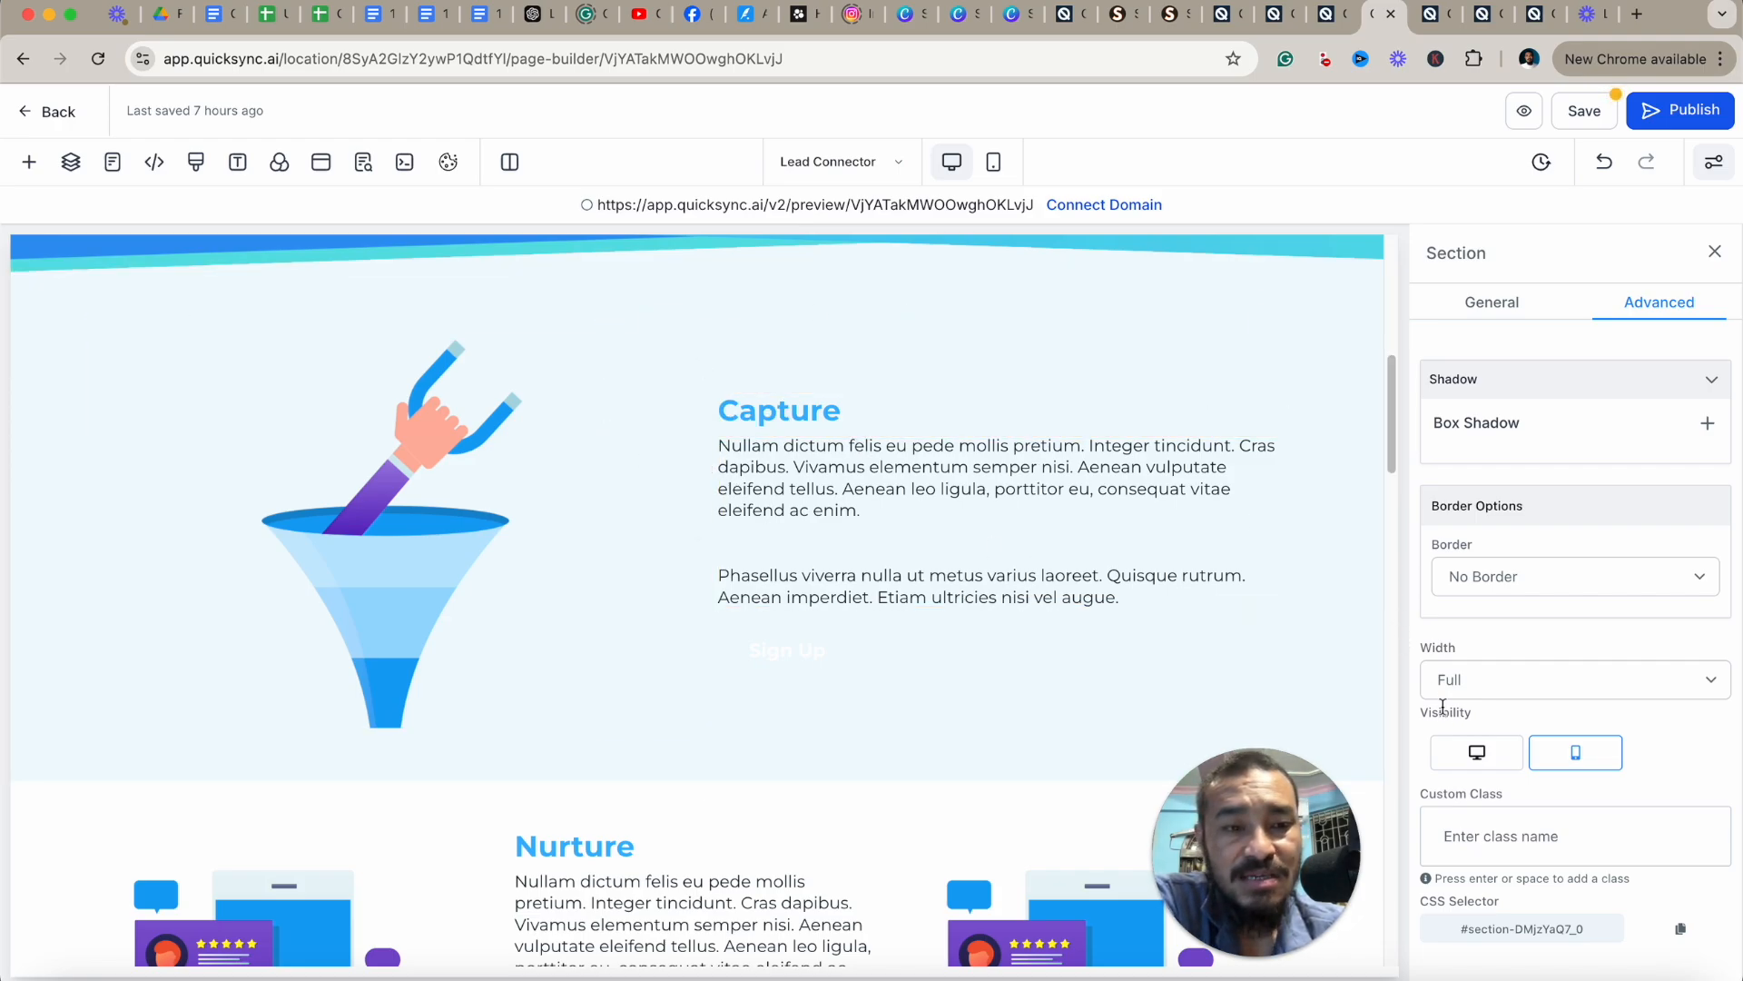
{"action": "left_click", "coordinate": [792, 411]}
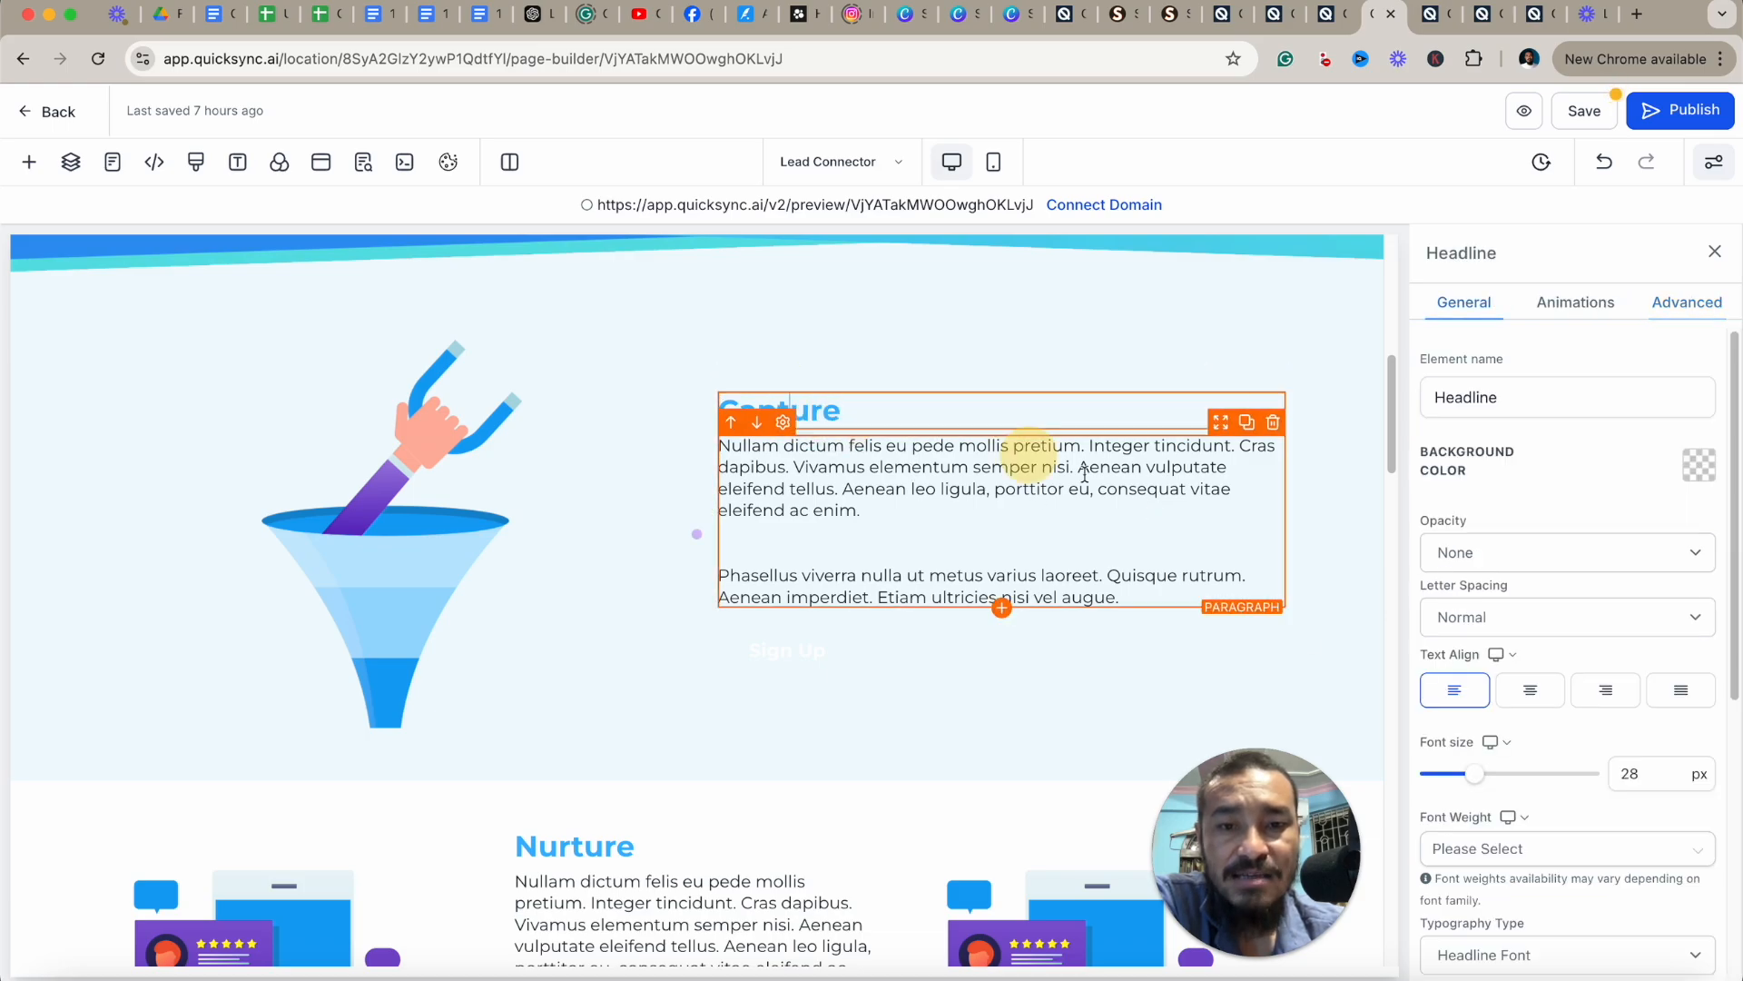
{"action": "scroll", "coordinate": [1137, 358], "scroll_direction": "up", "scroll_amount": 10}
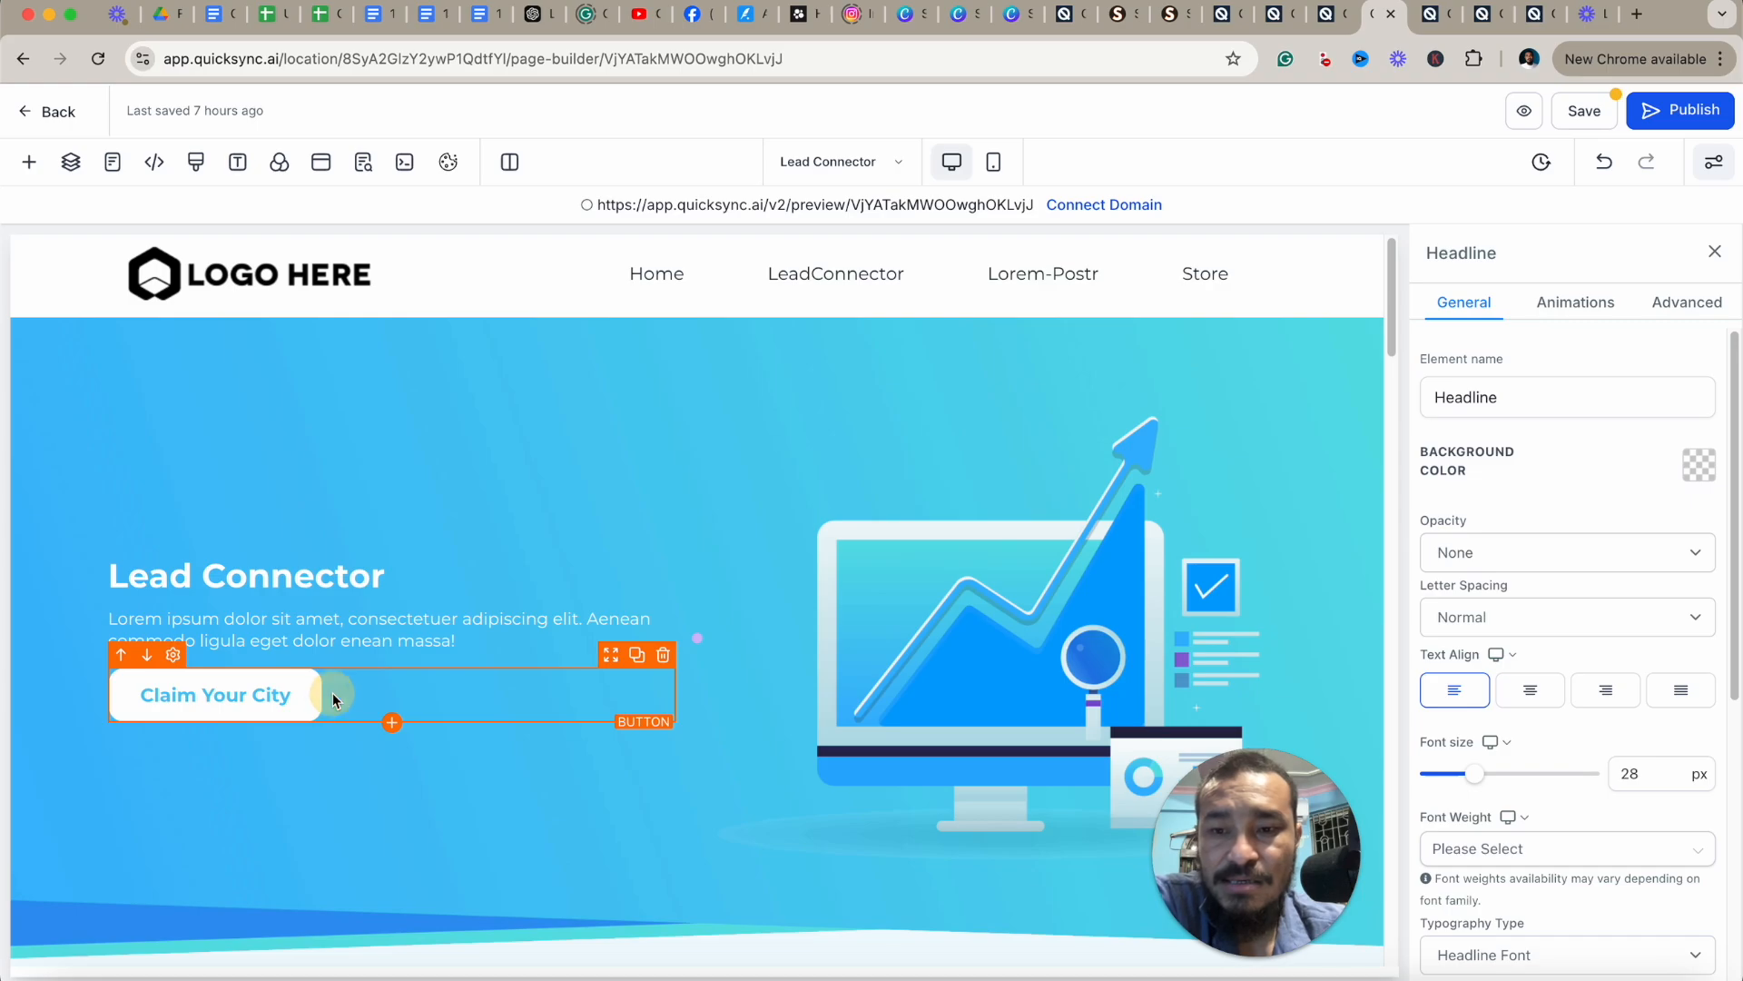
{"action": "left_click", "coordinate": [332, 695]}
{"action": "left_click", "coordinate": [1669, 305]}
{"action": "scroll", "coordinate": [1638, 619], "scroll_direction": "down", "scroll_amount": 3}
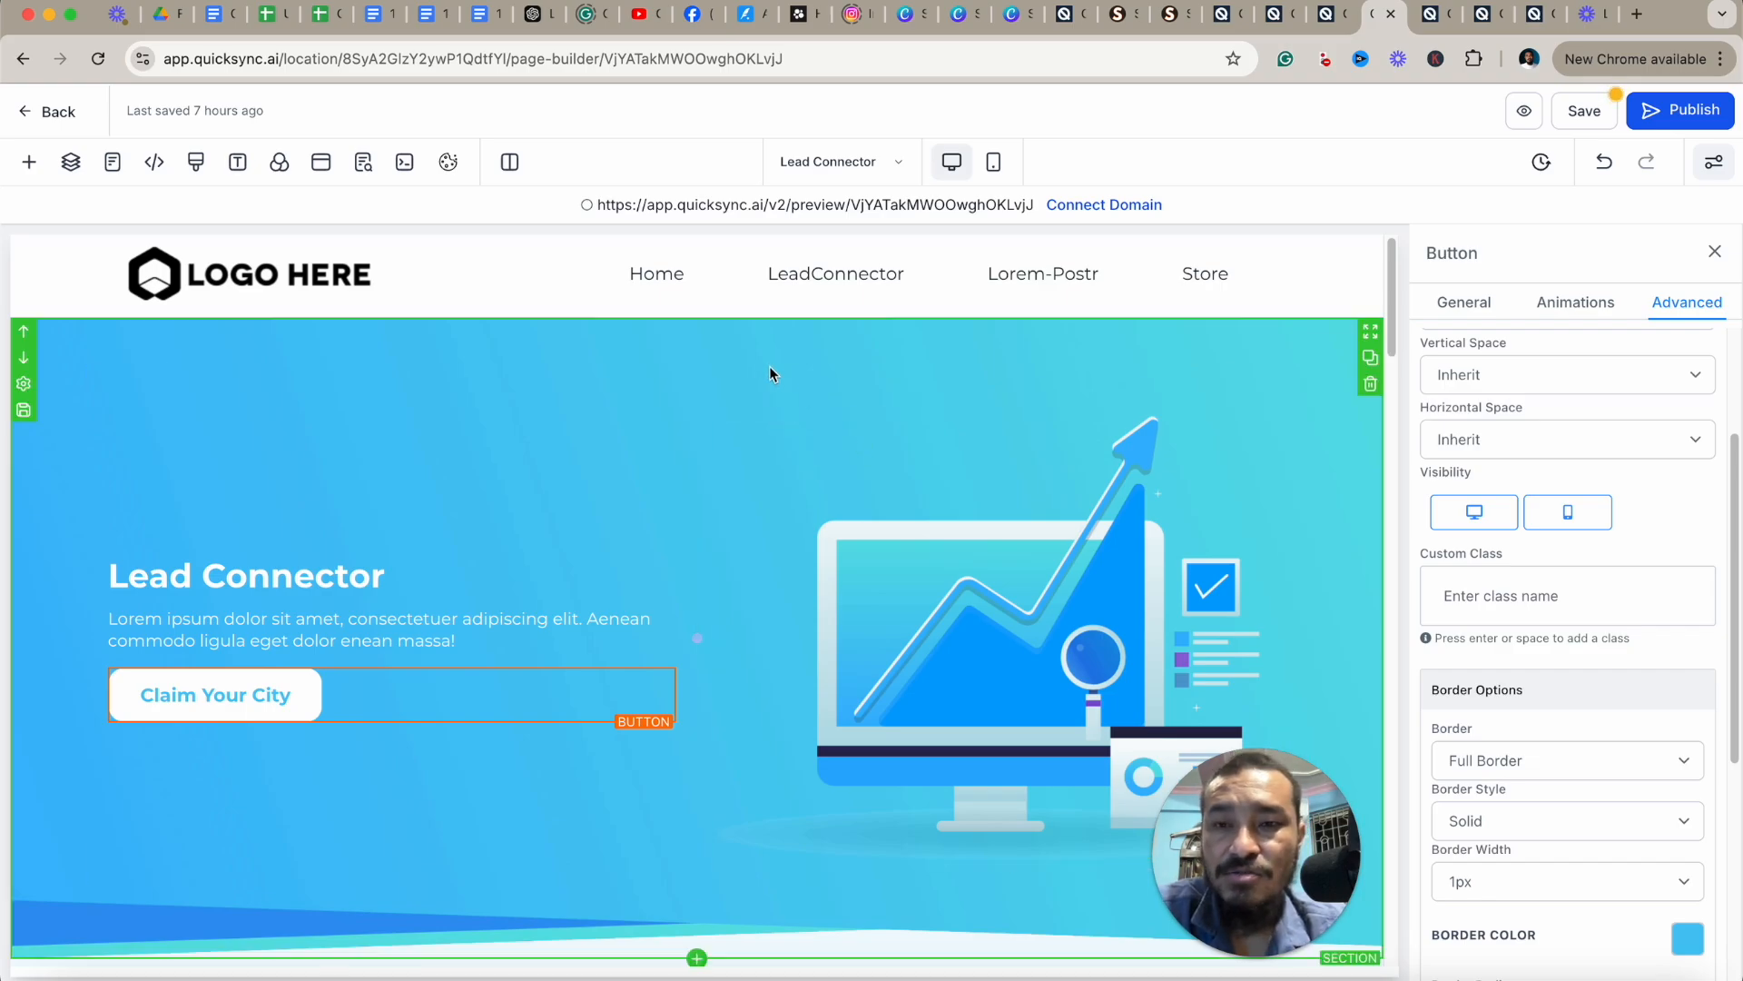
Add a Button element below the Claim Your City button in the hero section.
{"action": "left_click", "coordinate": [29, 162]}
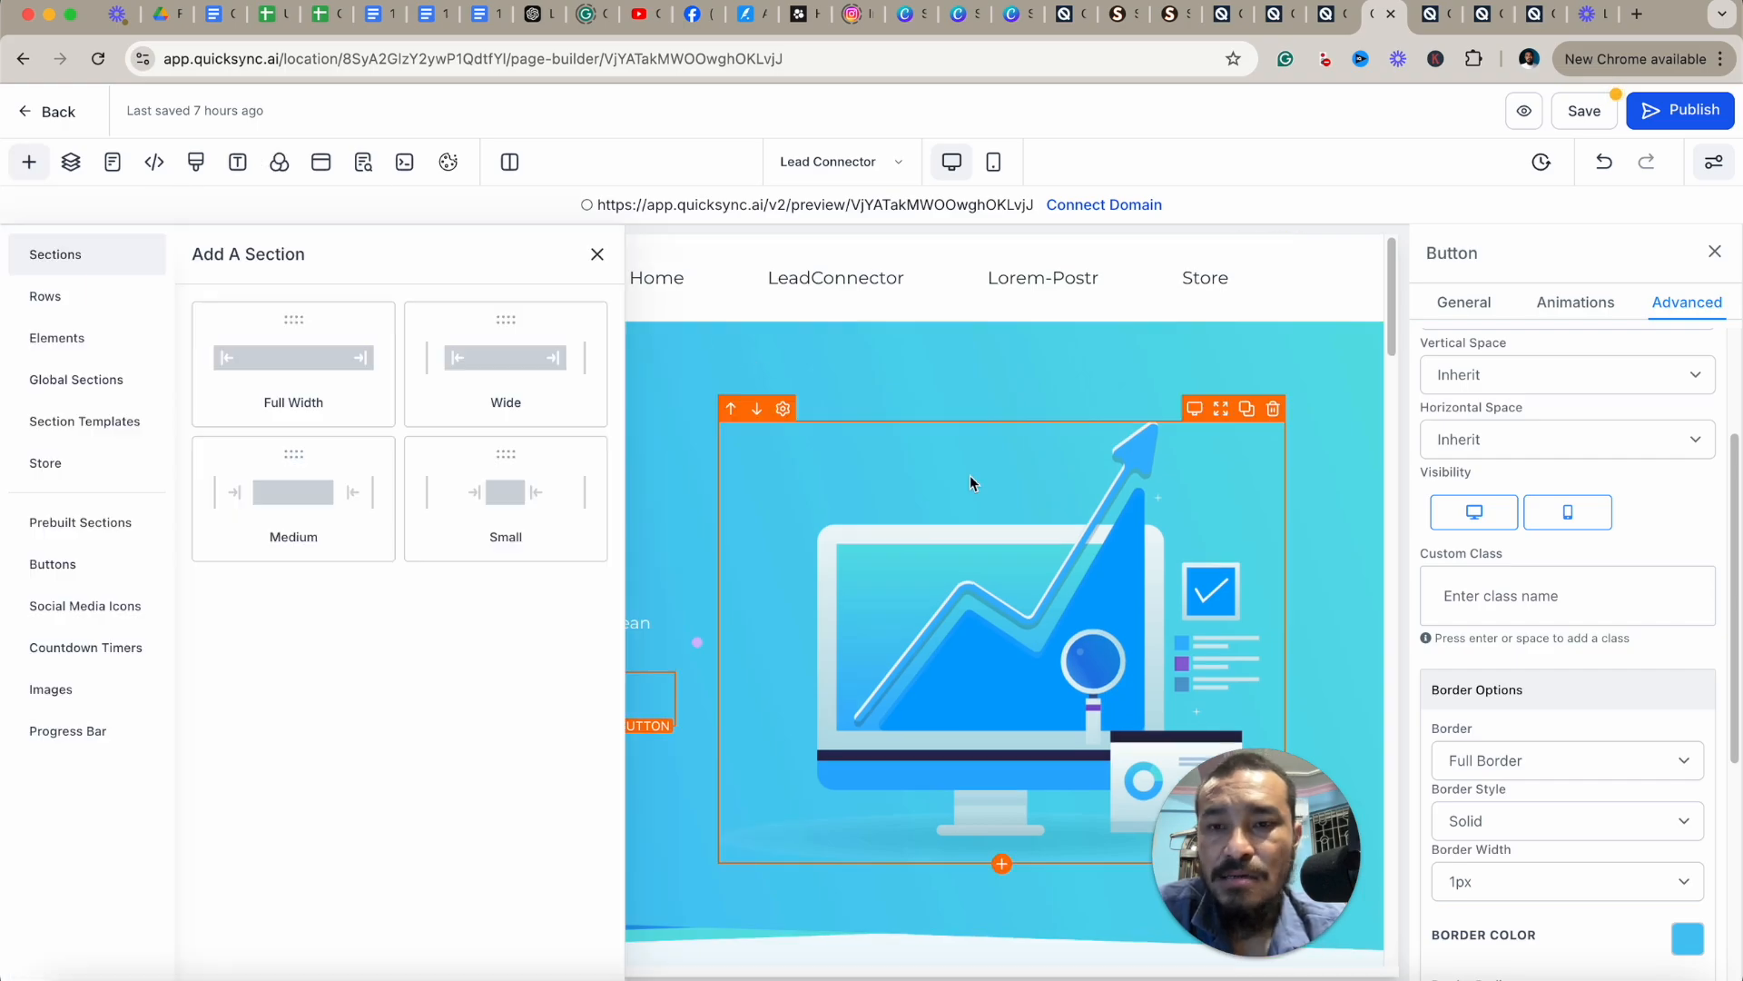
{"action": "left_click", "coordinate": [90, 336]}
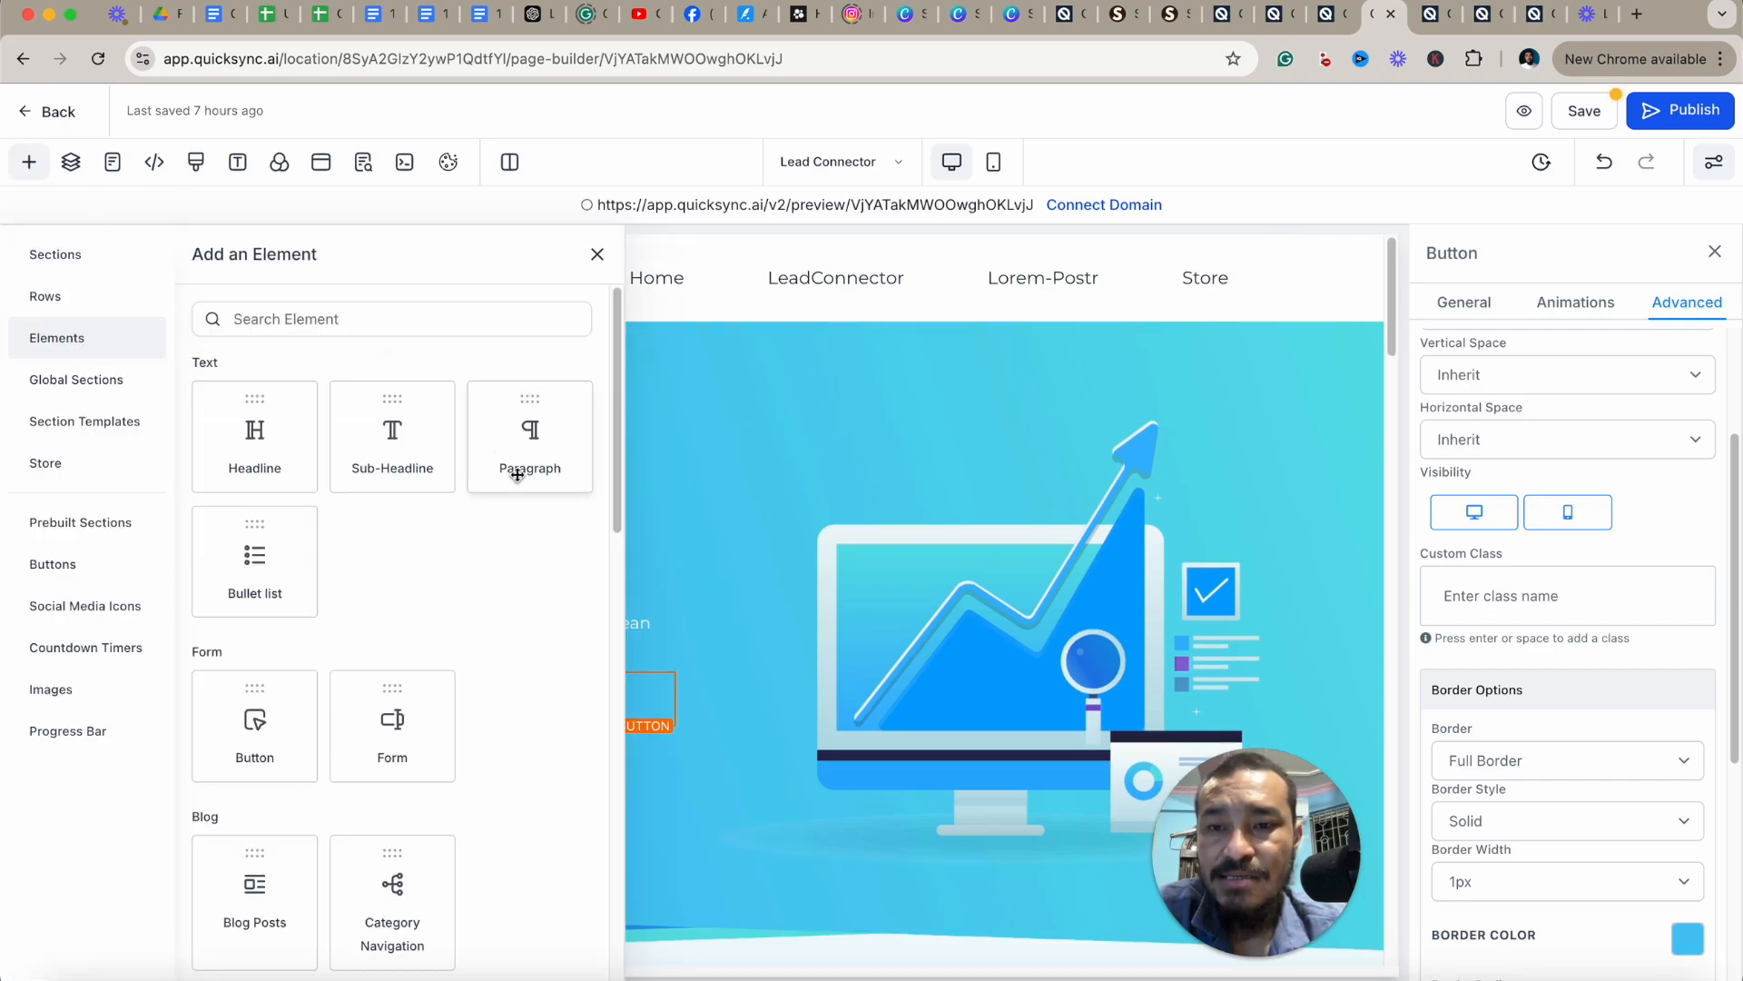
{"action": "scroll", "coordinate": [509, 627], "scroll_direction": "down", "scroll_amount": 1}
{"action": "left_click_drag", "start_coordinate": [281, 699], "coordinate": [443, 728]}
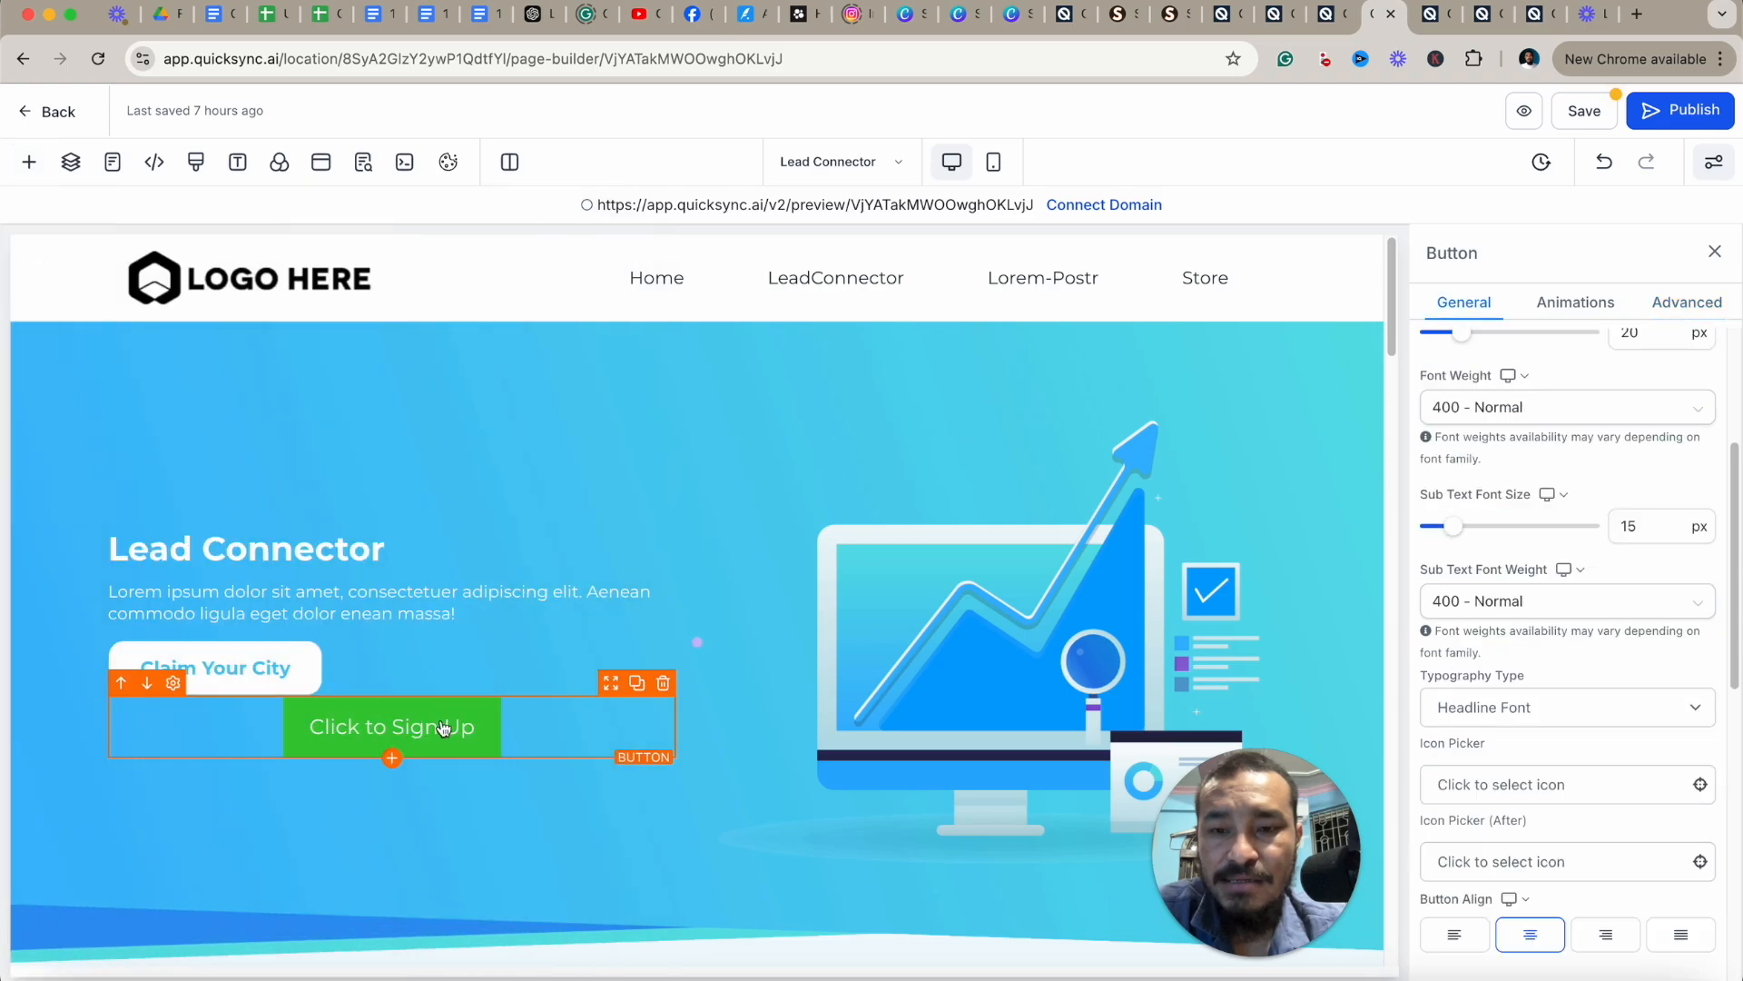
{"action": "left_click", "coordinate": [1575, 302]}
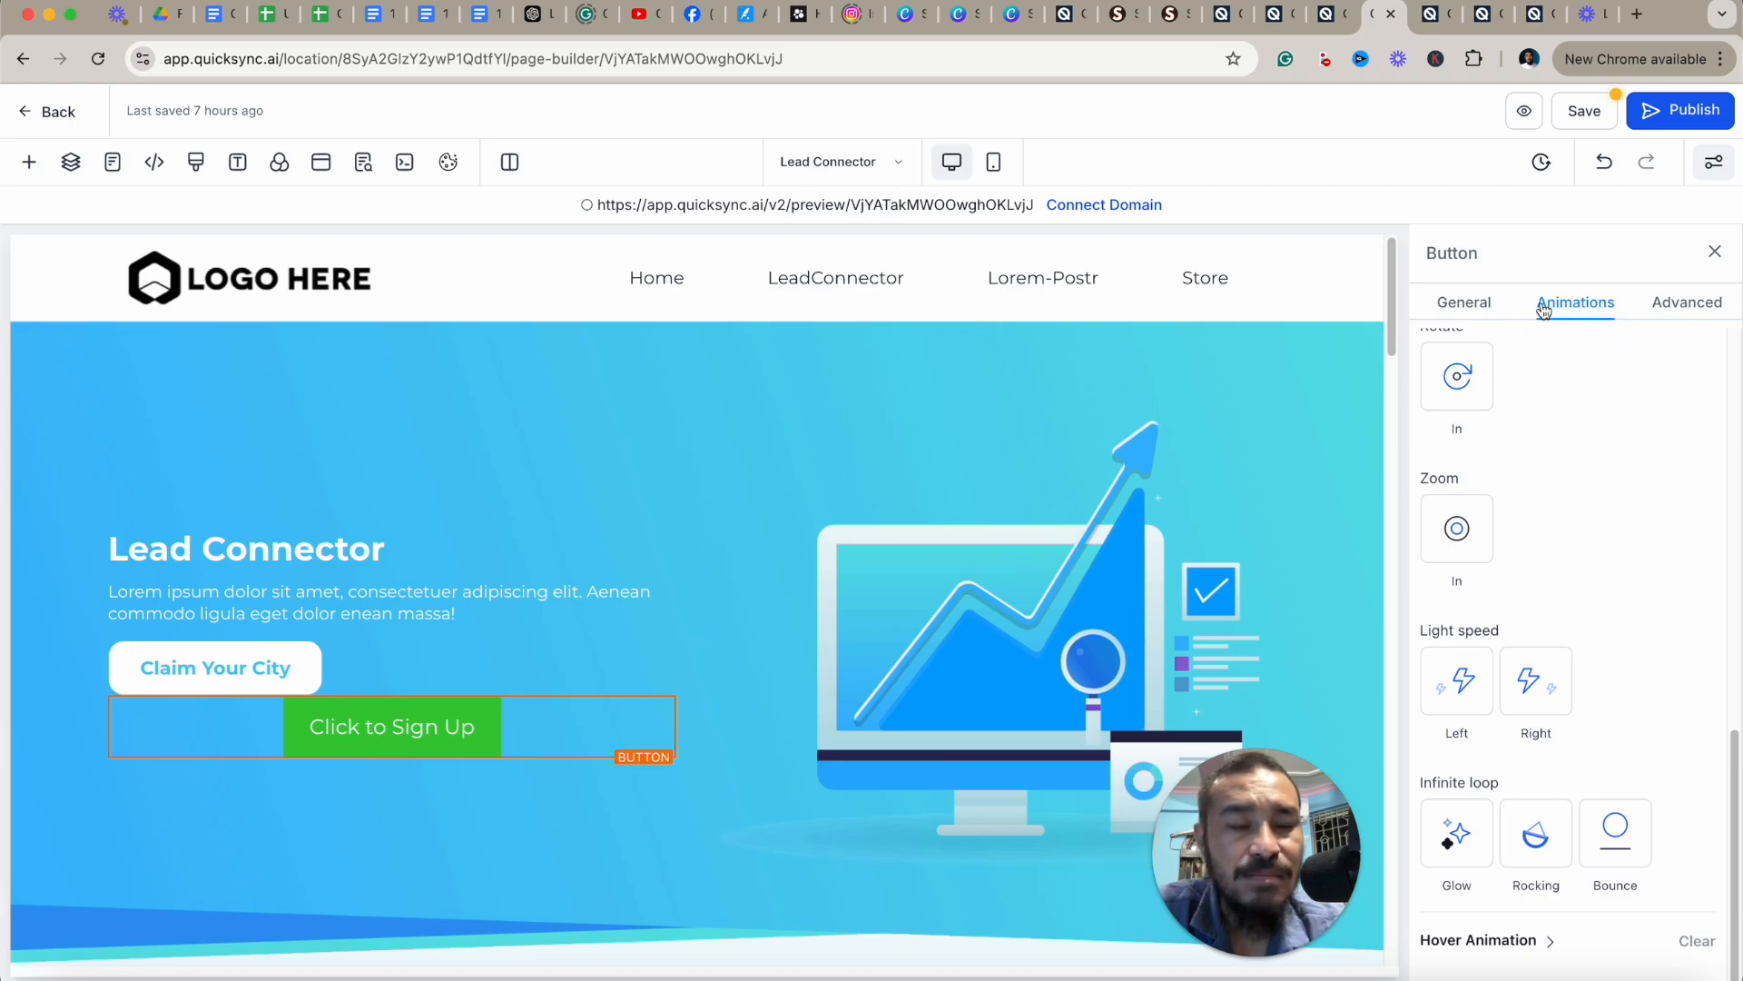
{"action": "left_click", "coordinate": [668, 687]}
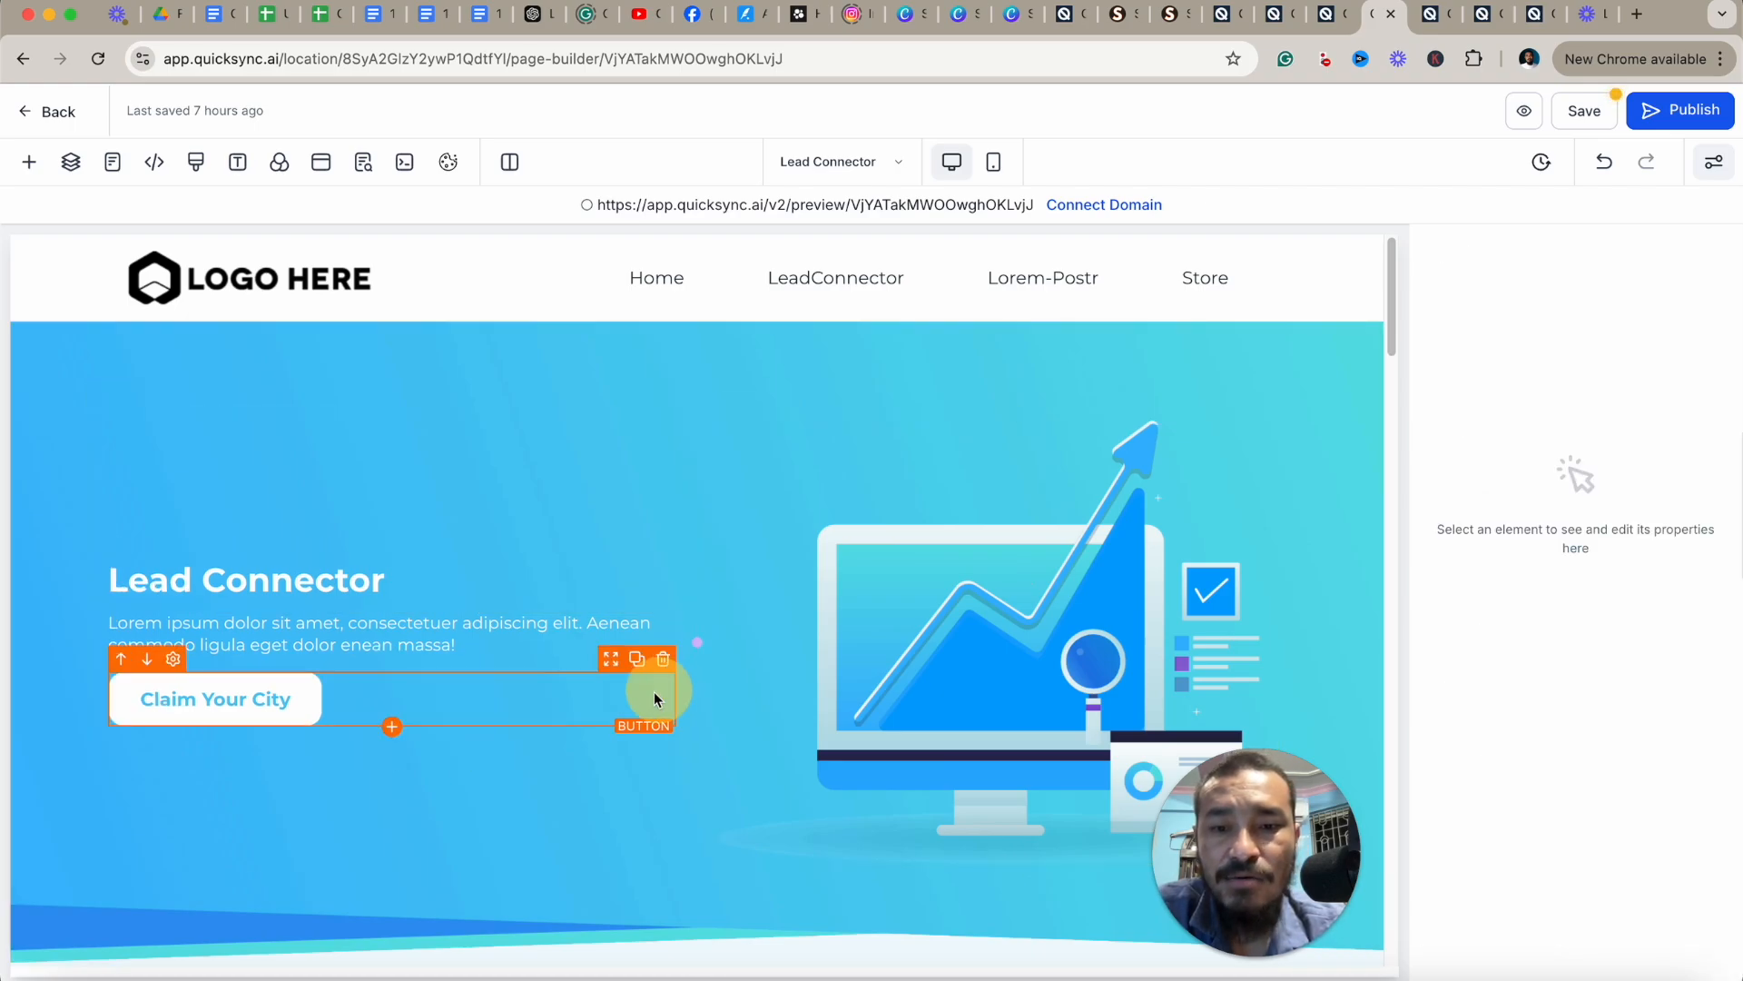
Add a green button preset from the button library below the hero's Claim Your City button.
{"action": "left_click", "coordinate": [30, 163]}
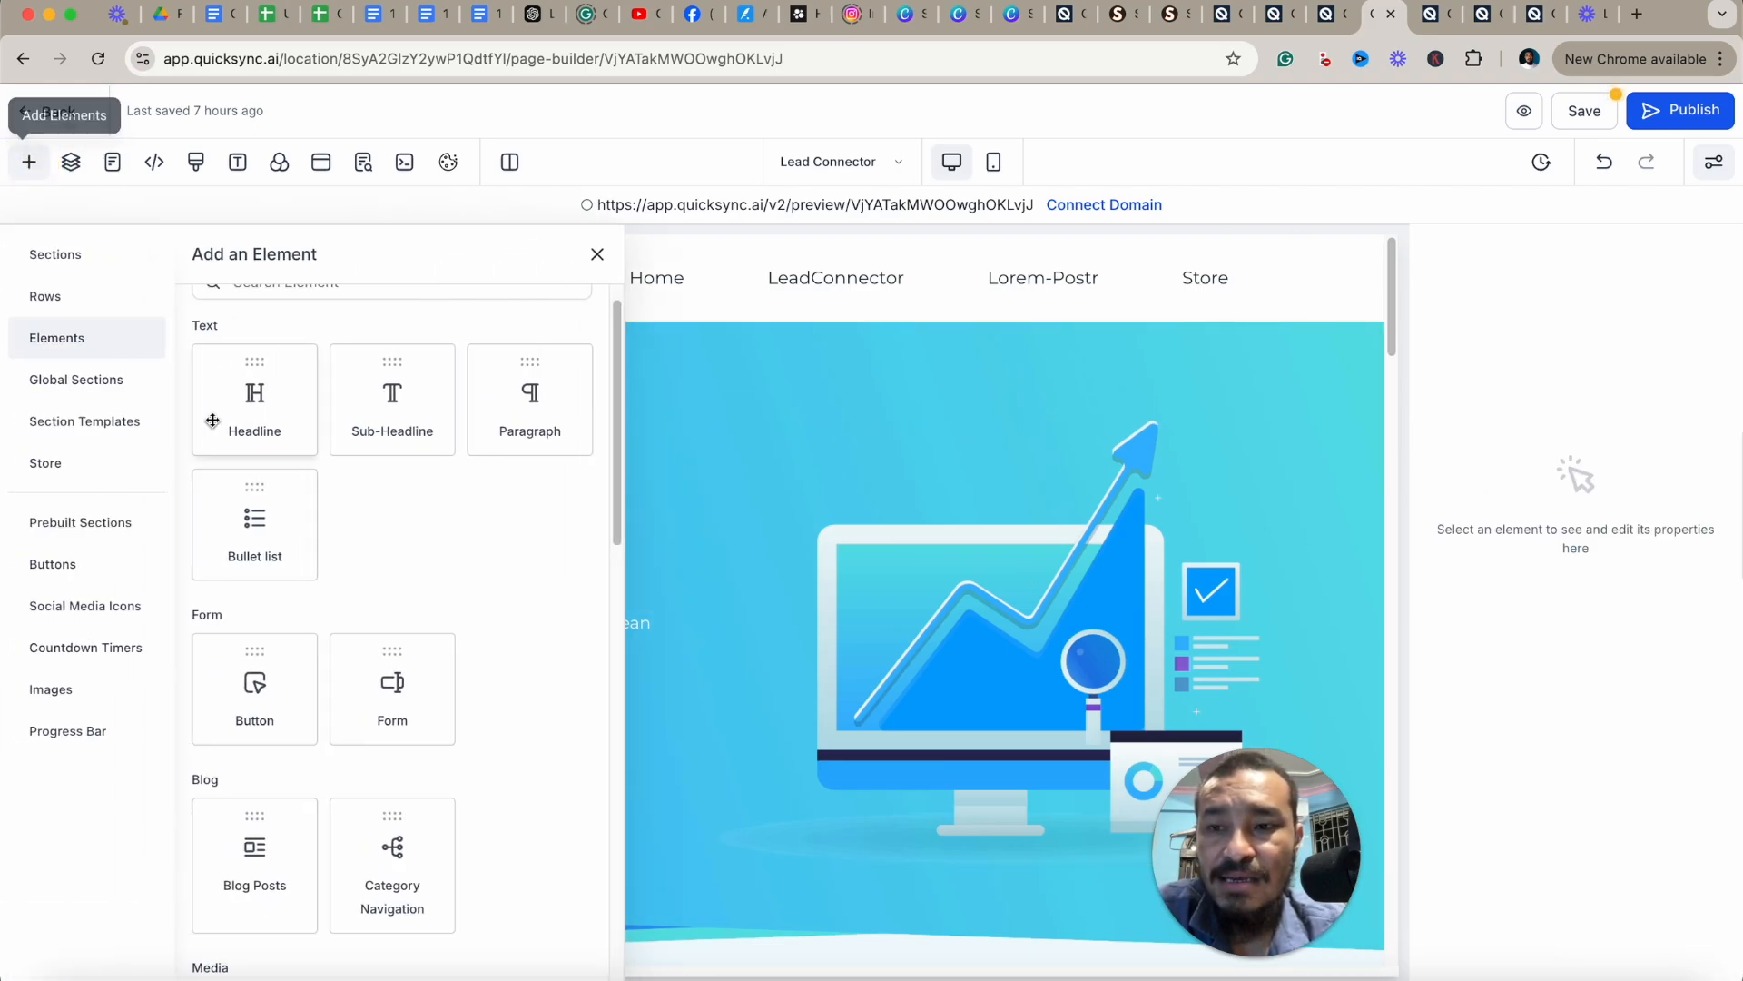
{"action": "left_click", "coordinate": [51, 566]}
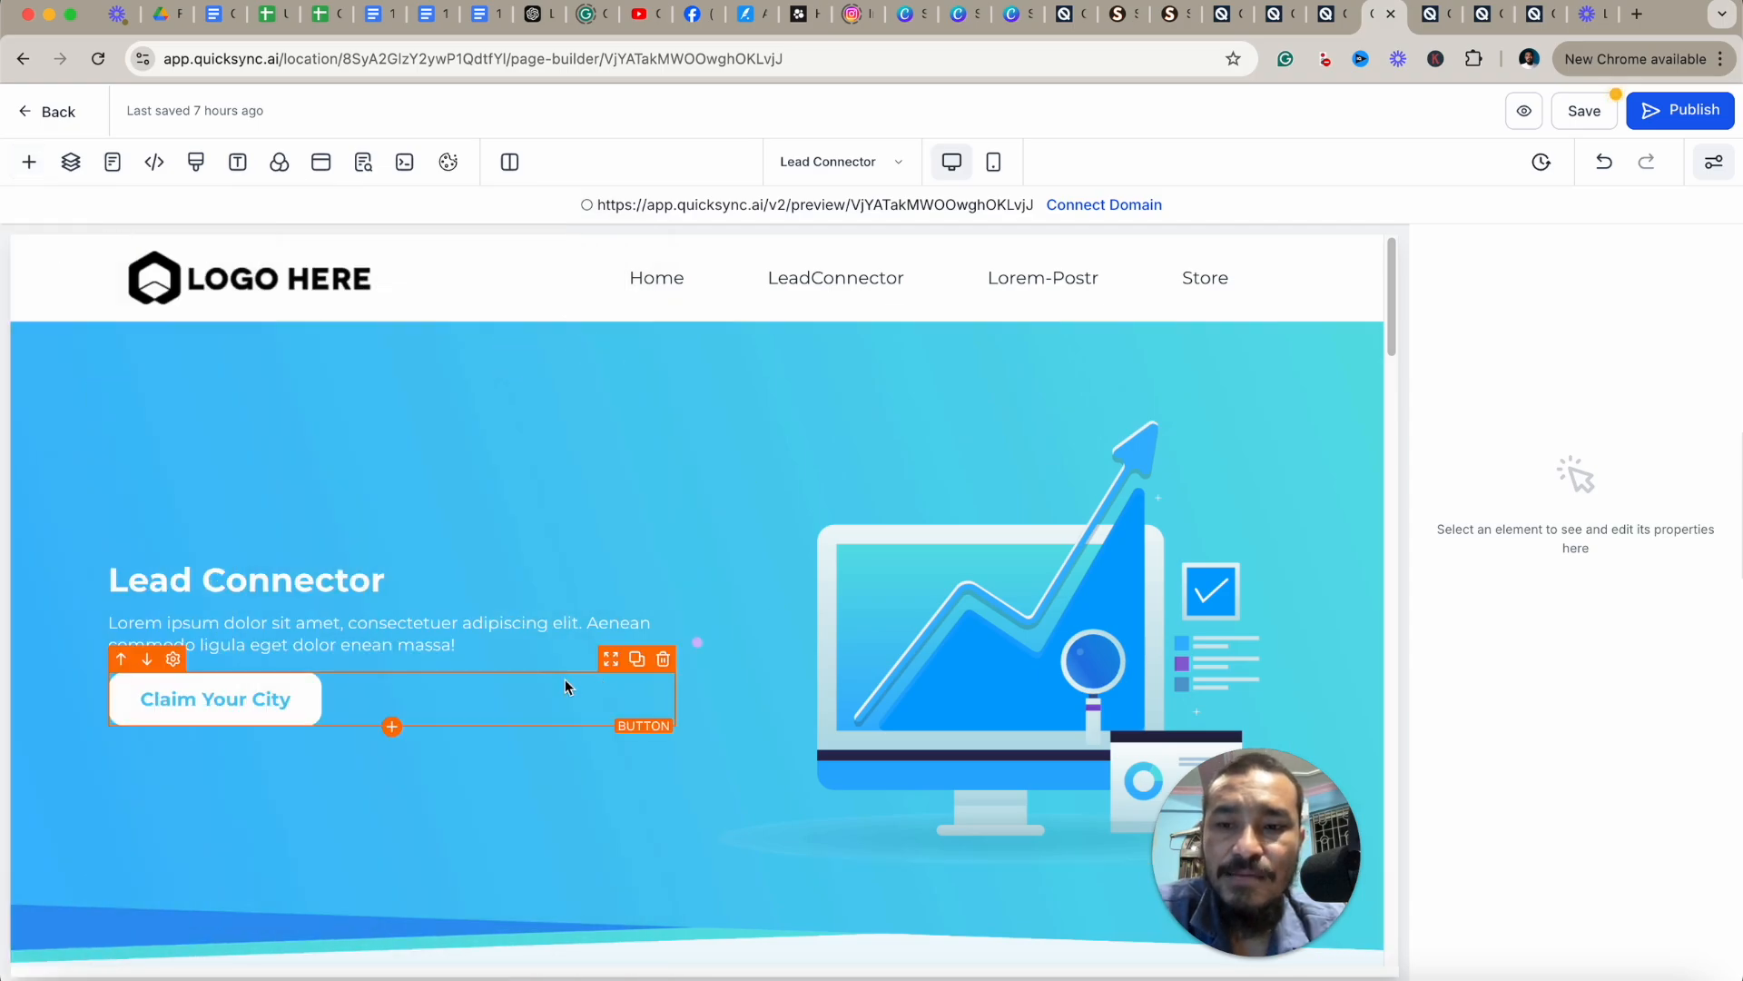
{"action": "left_click", "coordinate": [35, 171]}
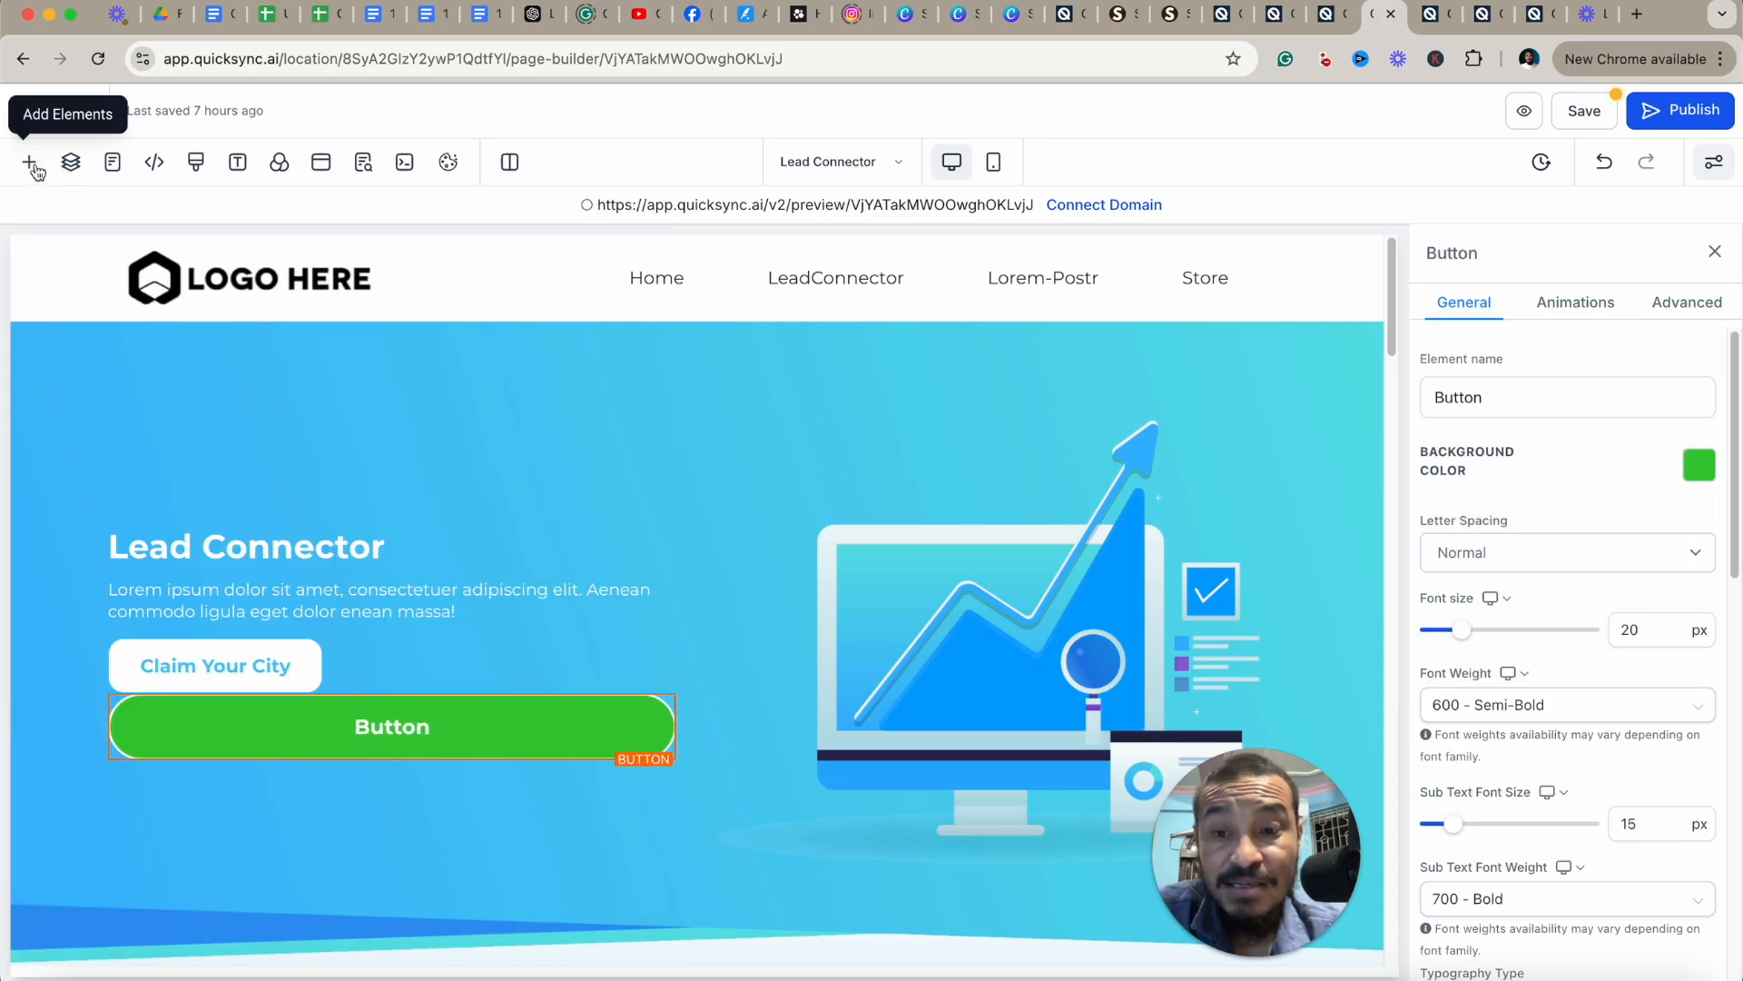
{"action": "left_click", "coordinate": [33, 167]}
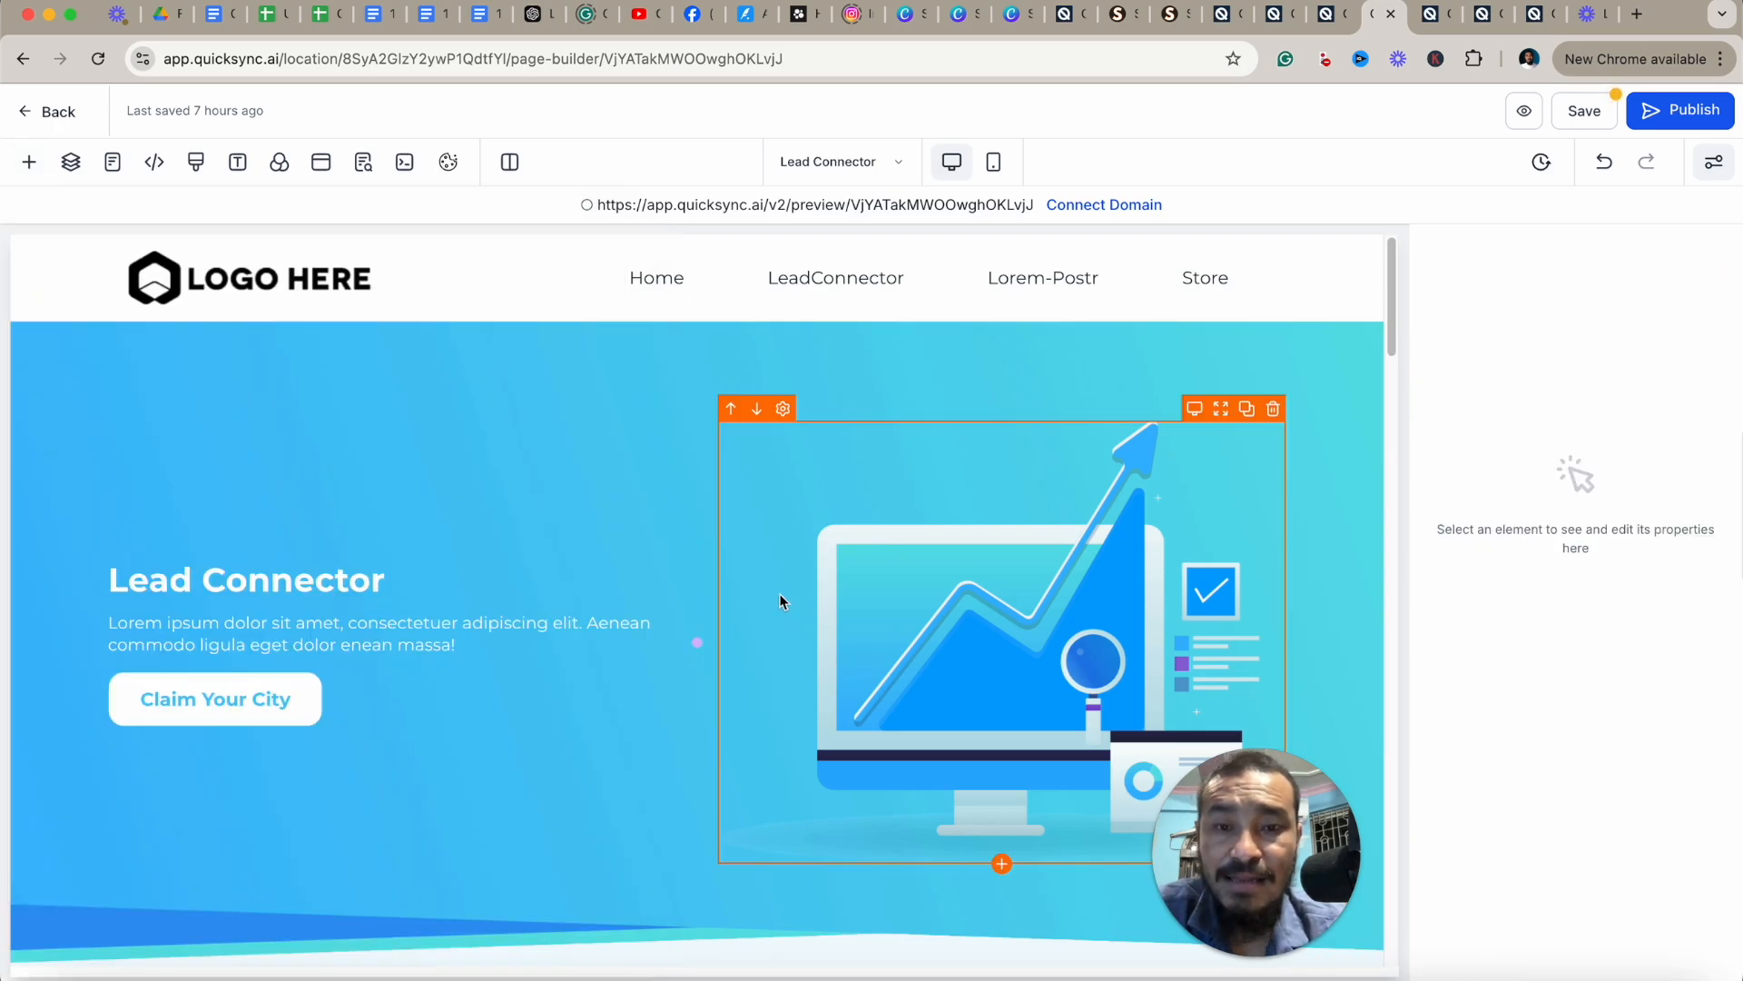
{"action": "scroll", "coordinate": [780, 601], "scroll_direction": "down", "scroll_amount": 5}
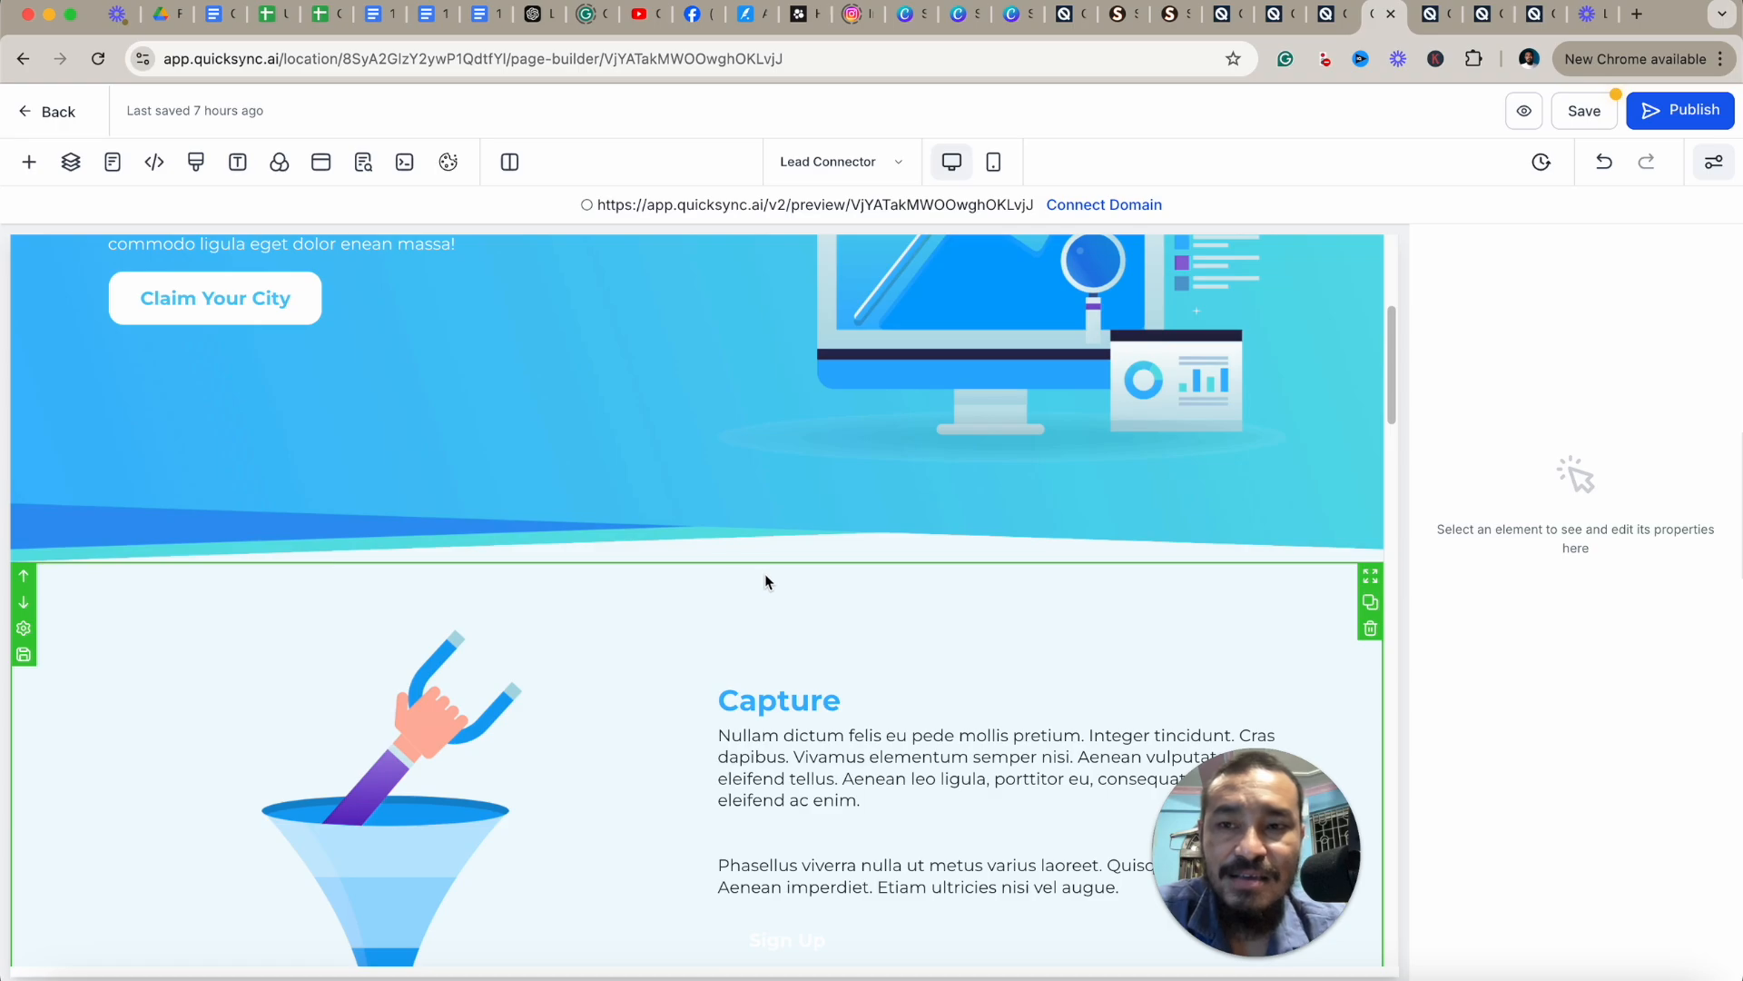
Add a prebuilt Testimonials section below the hero section.
{"action": "left_click", "coordinate": [30, 164]}
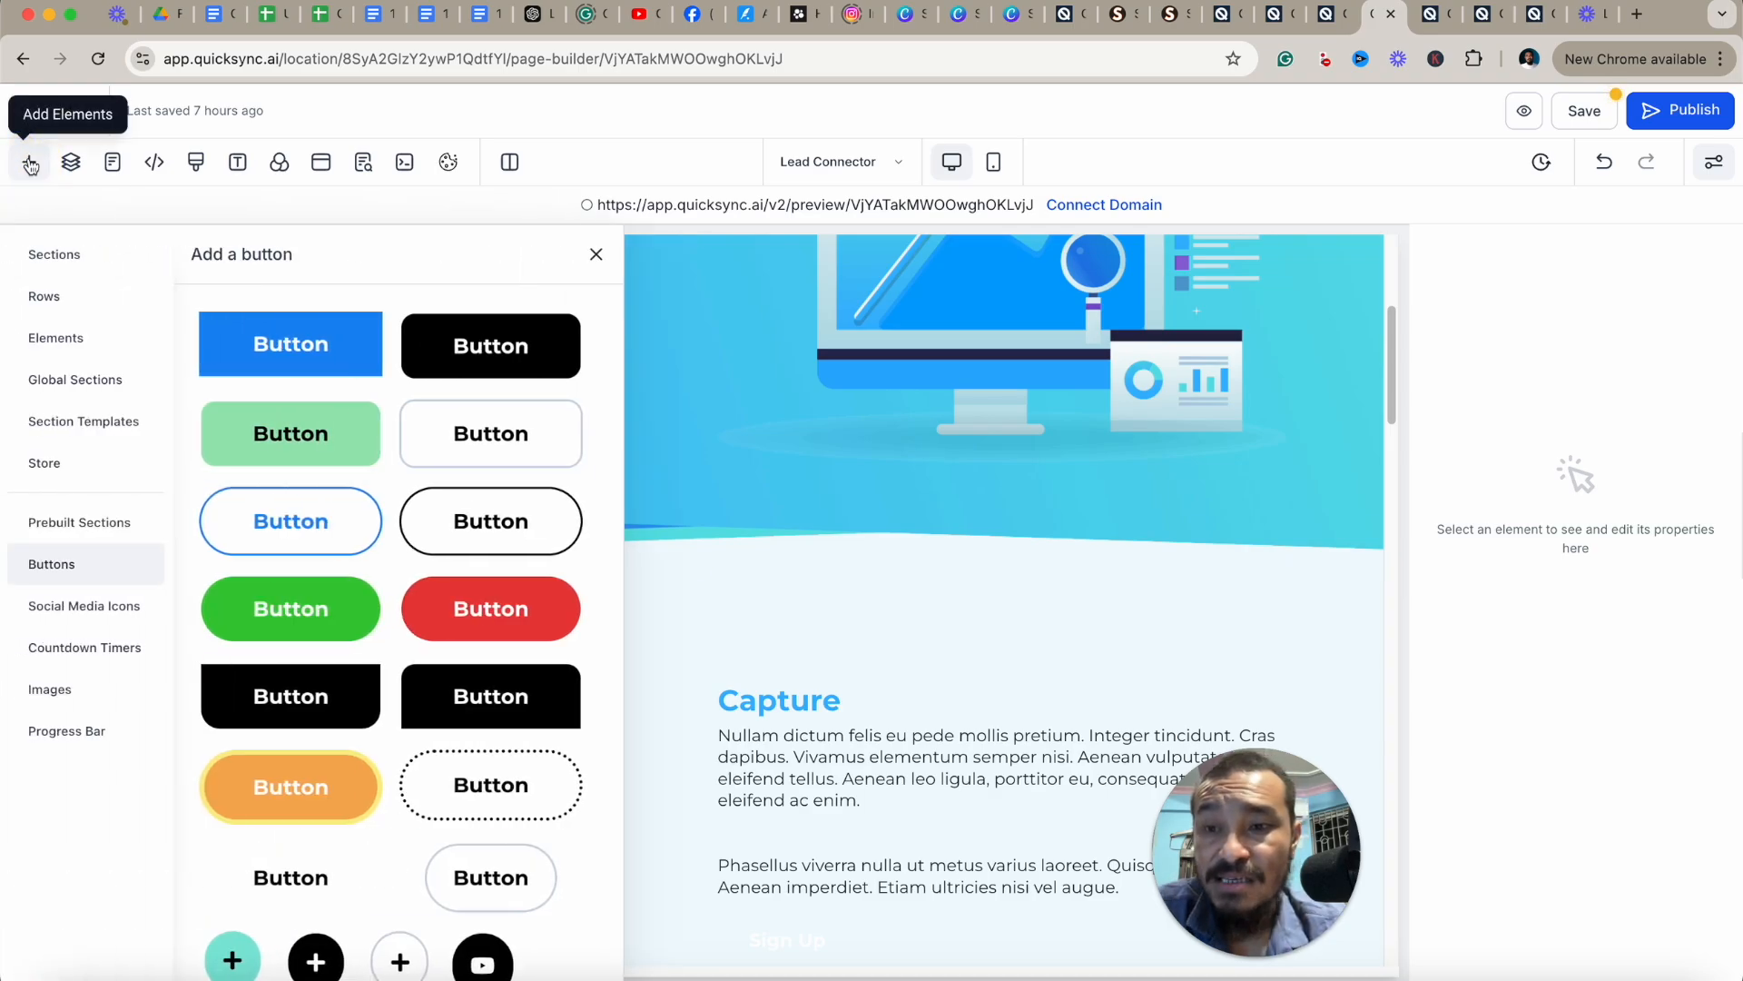
{"action": "left_click", "coordinate": [102, 521]}
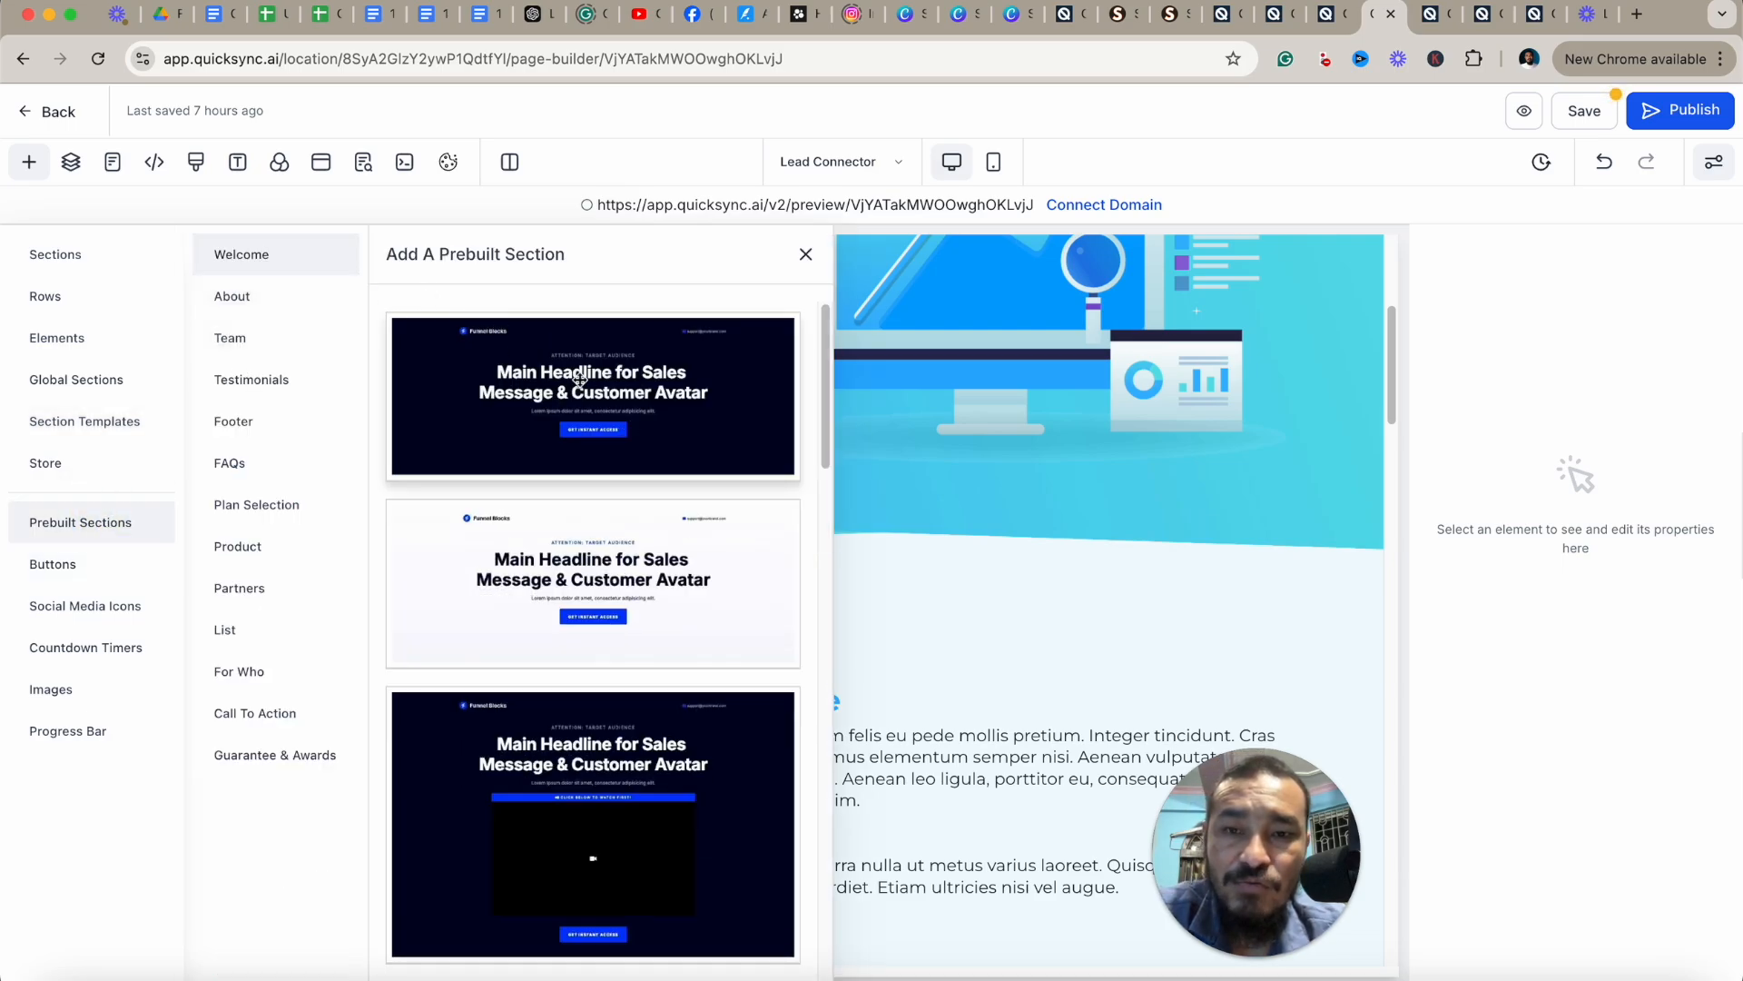
{"action": "left_click", "coordinate": [263, 298]}
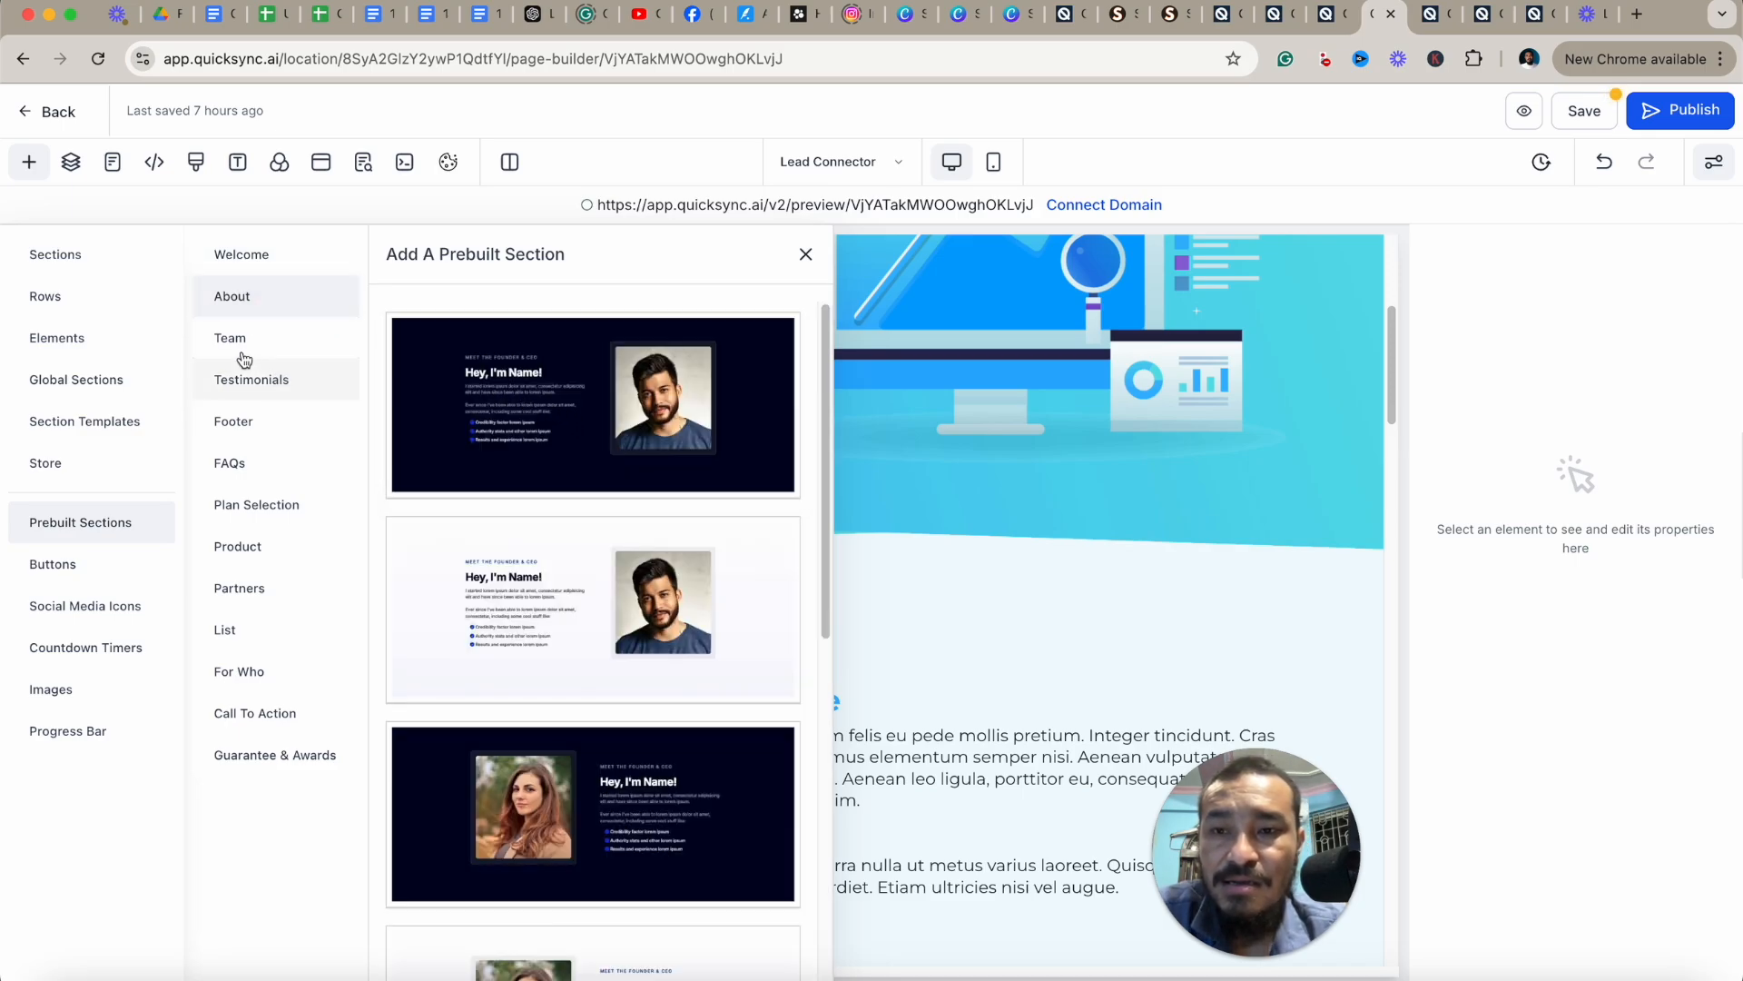
{"action": "left_click", "coordinate": [263, 338]}
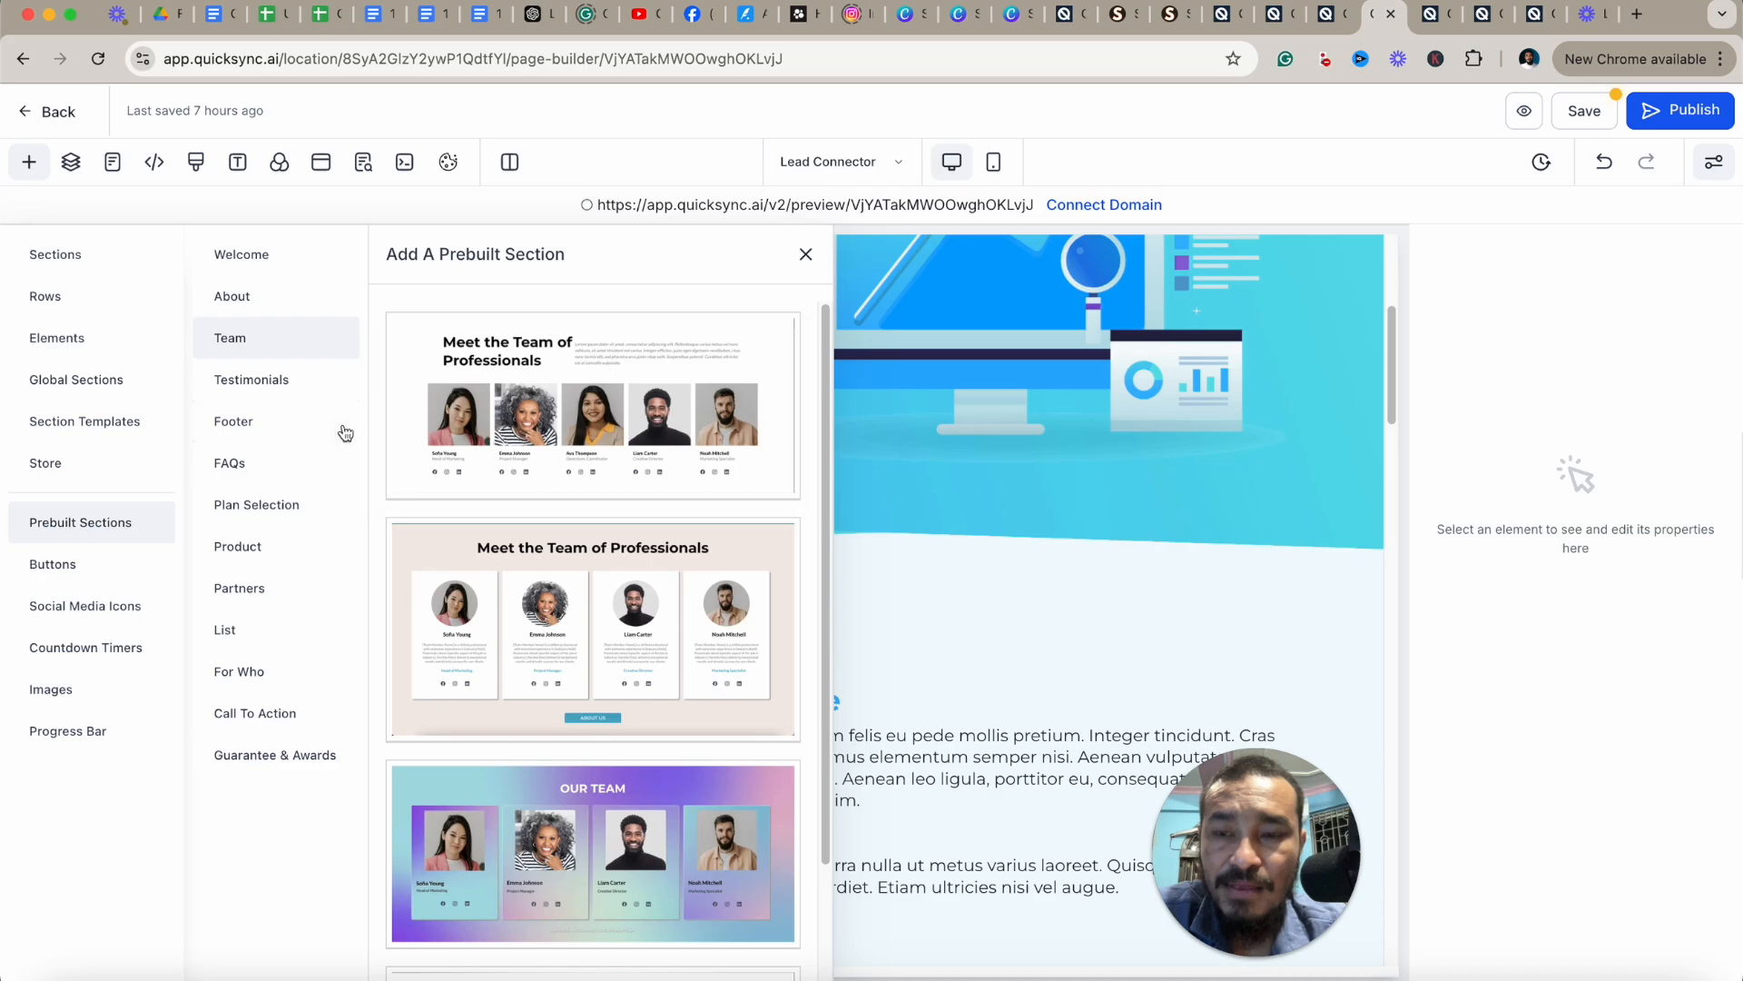
{"action": "left_click", "coordinate": [252, 381]}
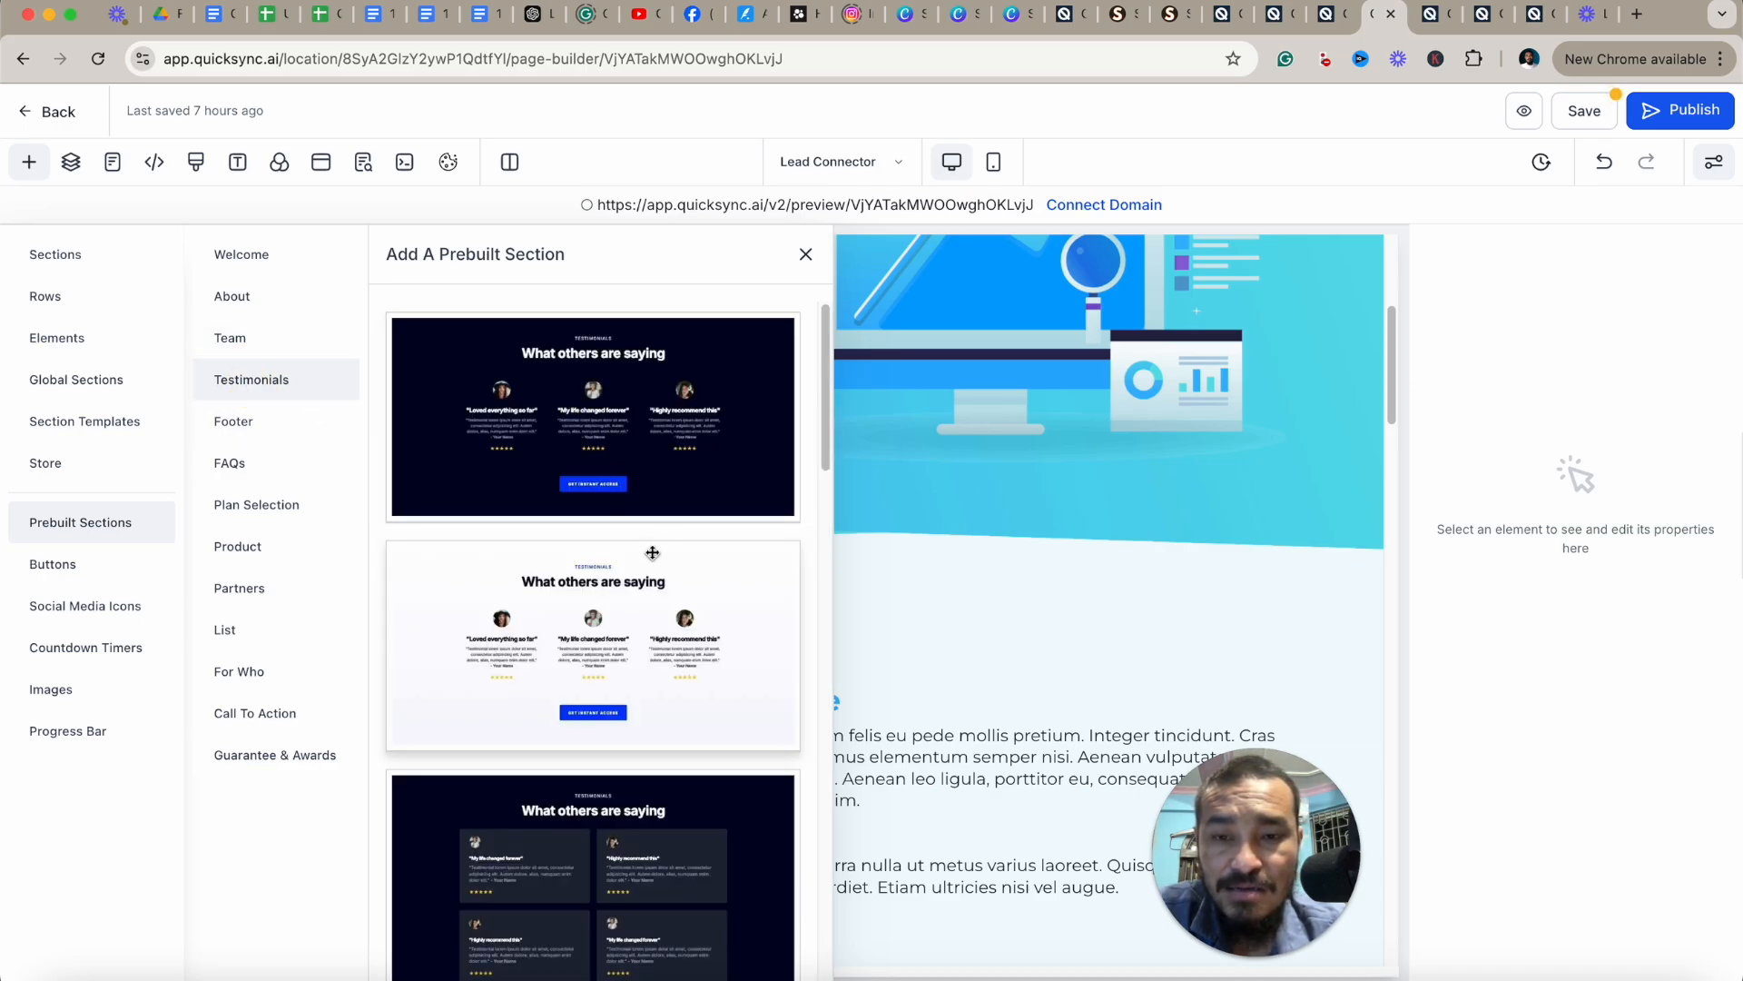
{"action": "left_click_drag", "start_coordinate": [622, 606], "coordinate": [1053, 553]}
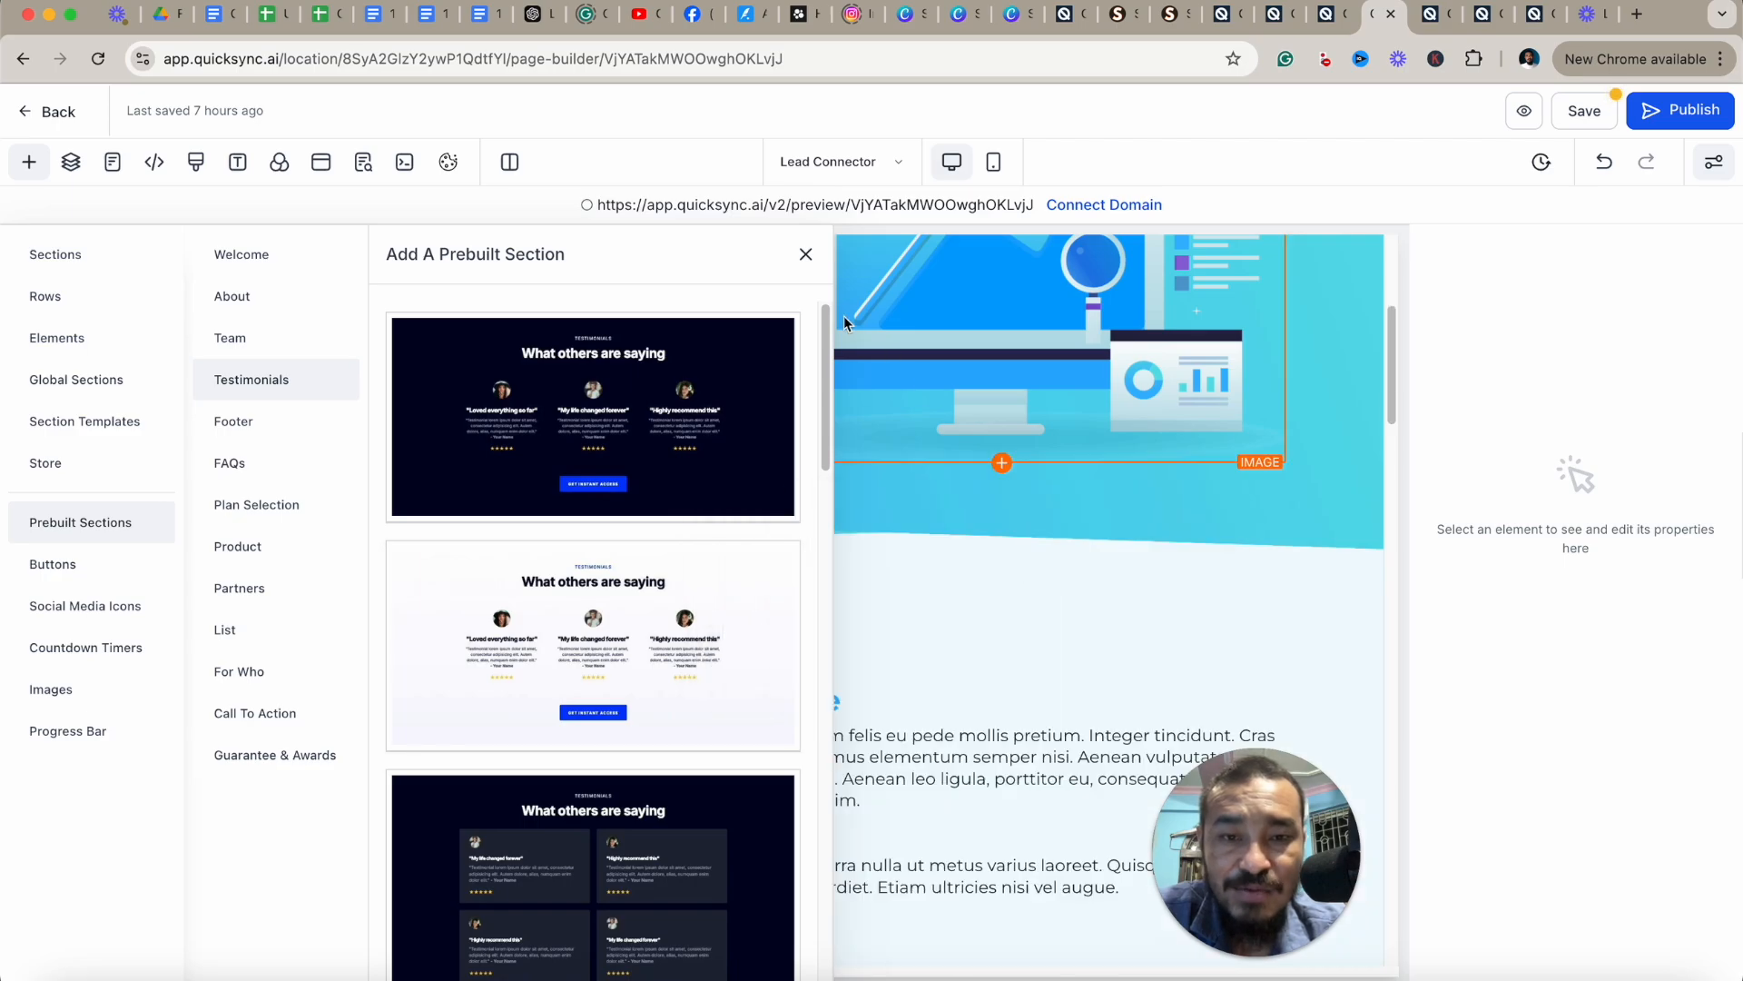
{"action": "left_click", "coordinate": [806, 260]}
{"action": "scroll", "coordinate": [981, 563], "scroll_direction": "down", "scroll_amount": 5}
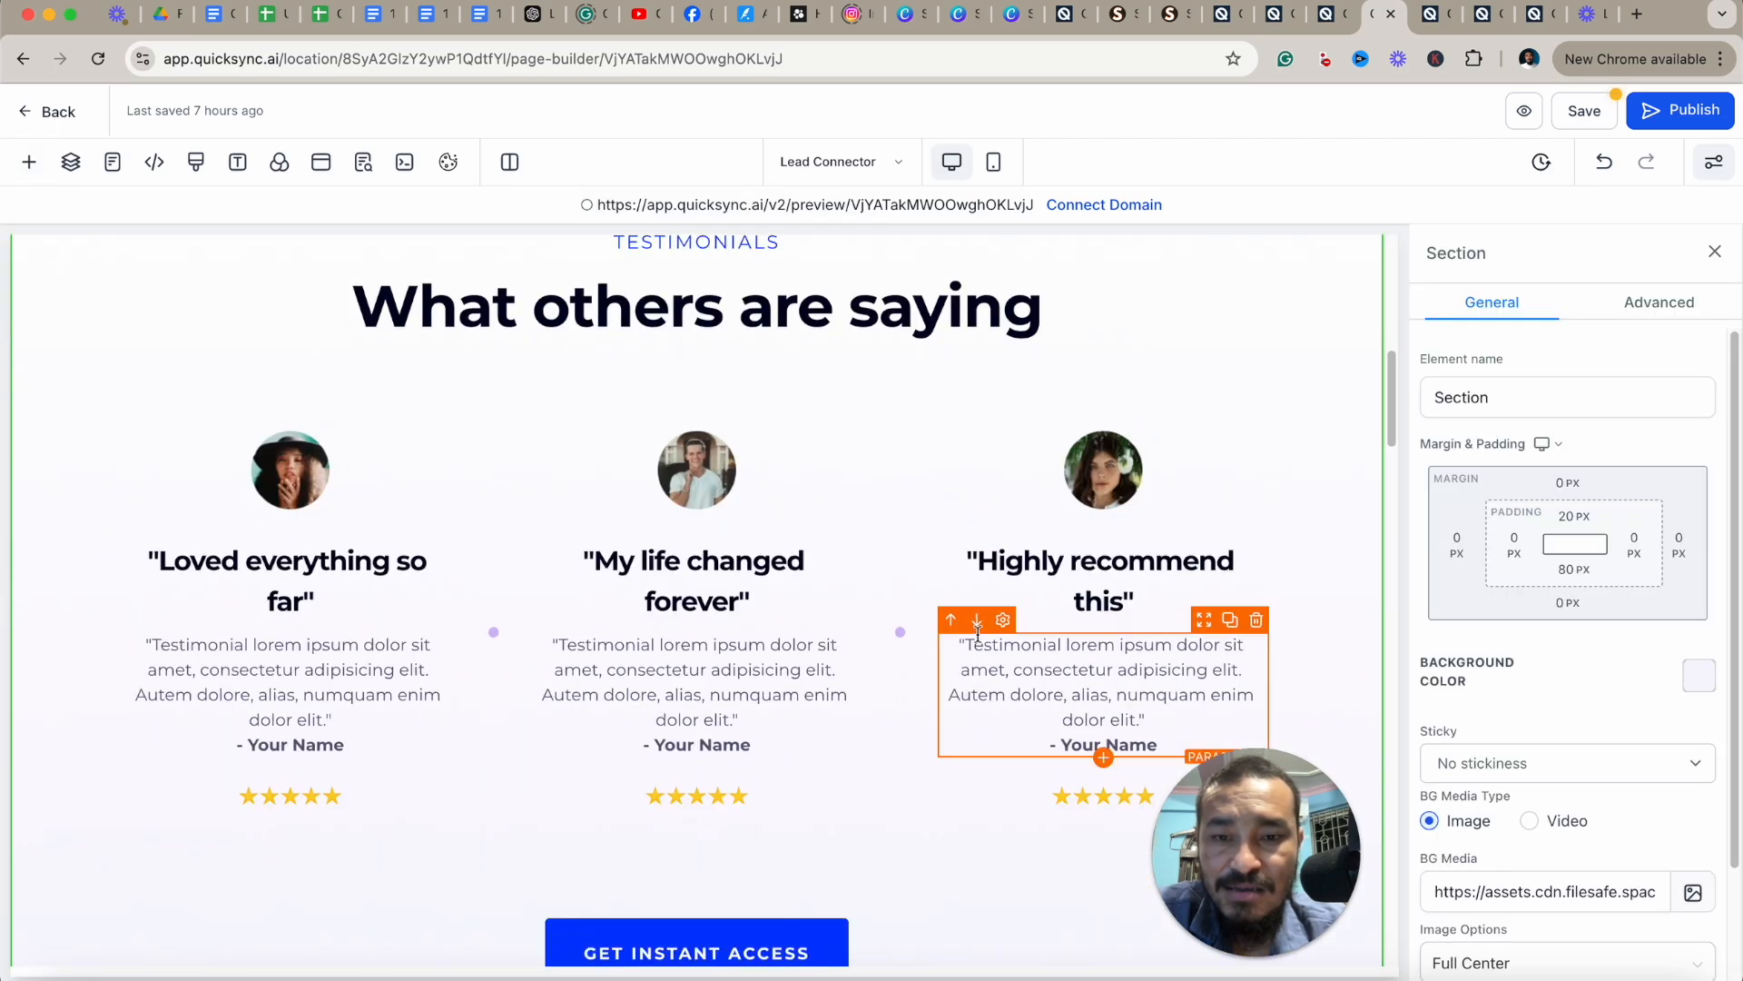
Select the testimonial paragraphs and section, and open the section's background color picker.
{"action": "left_click", "coordinate": [1118, 652]}
{"action": "left_click", "coordinate": [573, 665]}
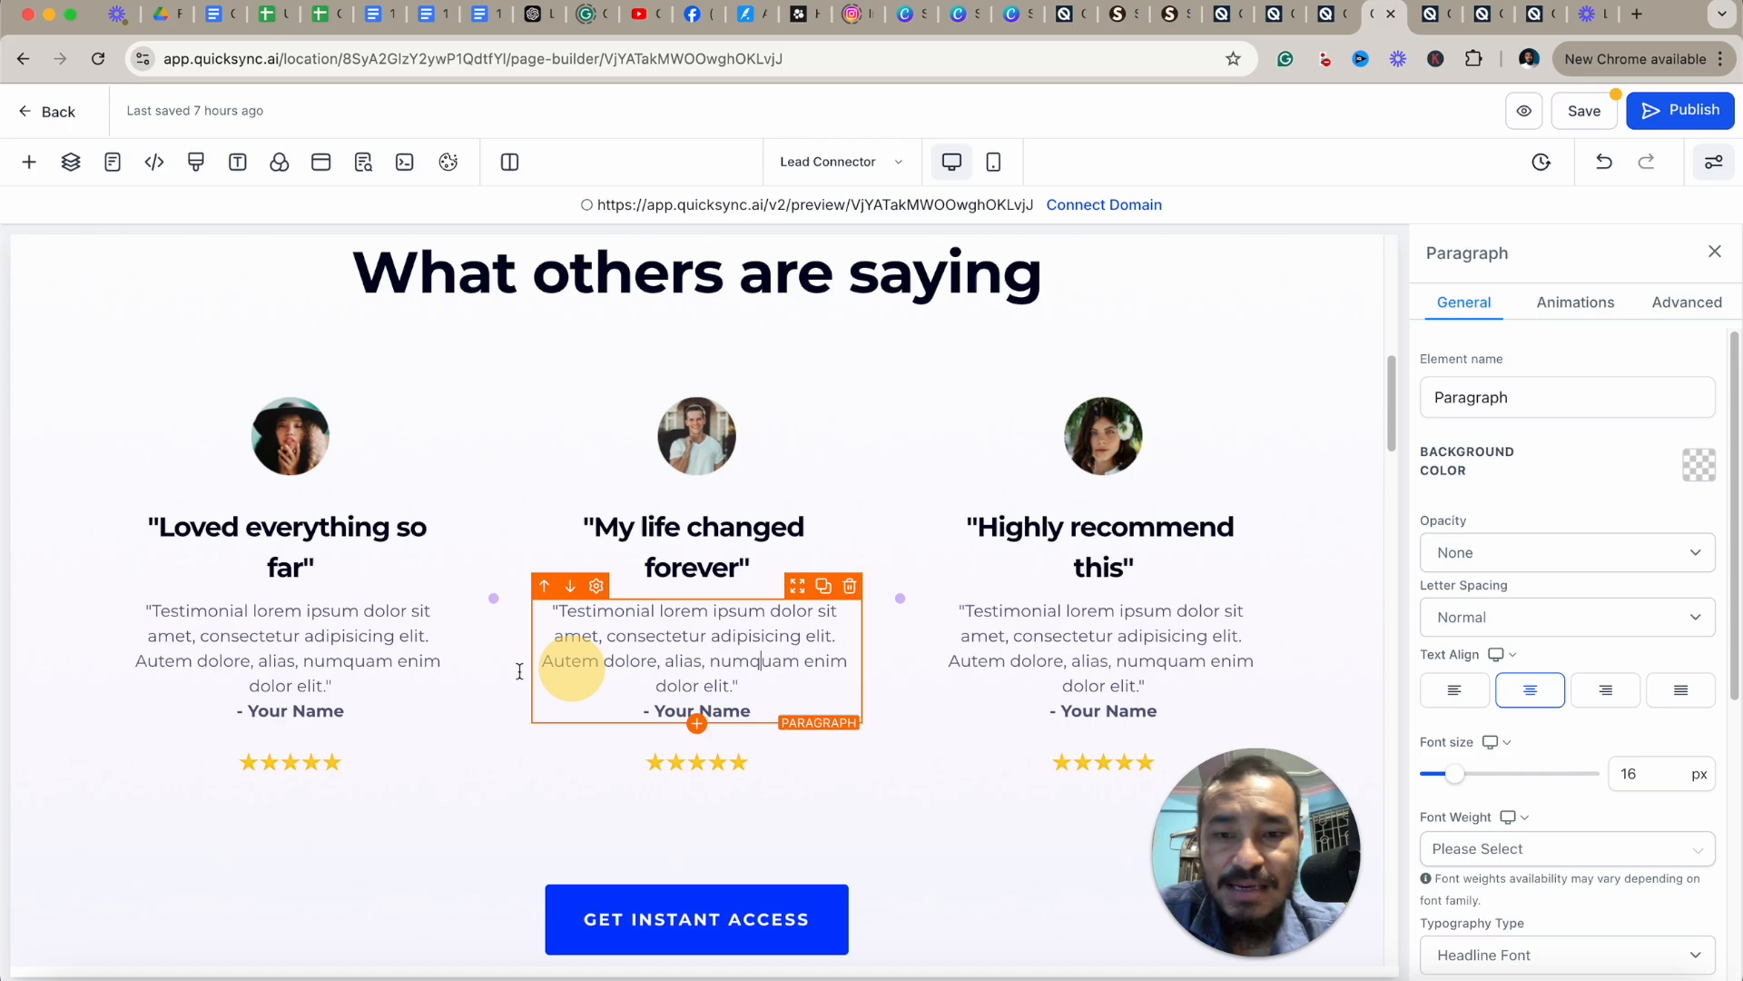
{"action": "left_click", "coordinate": [363, 657]}
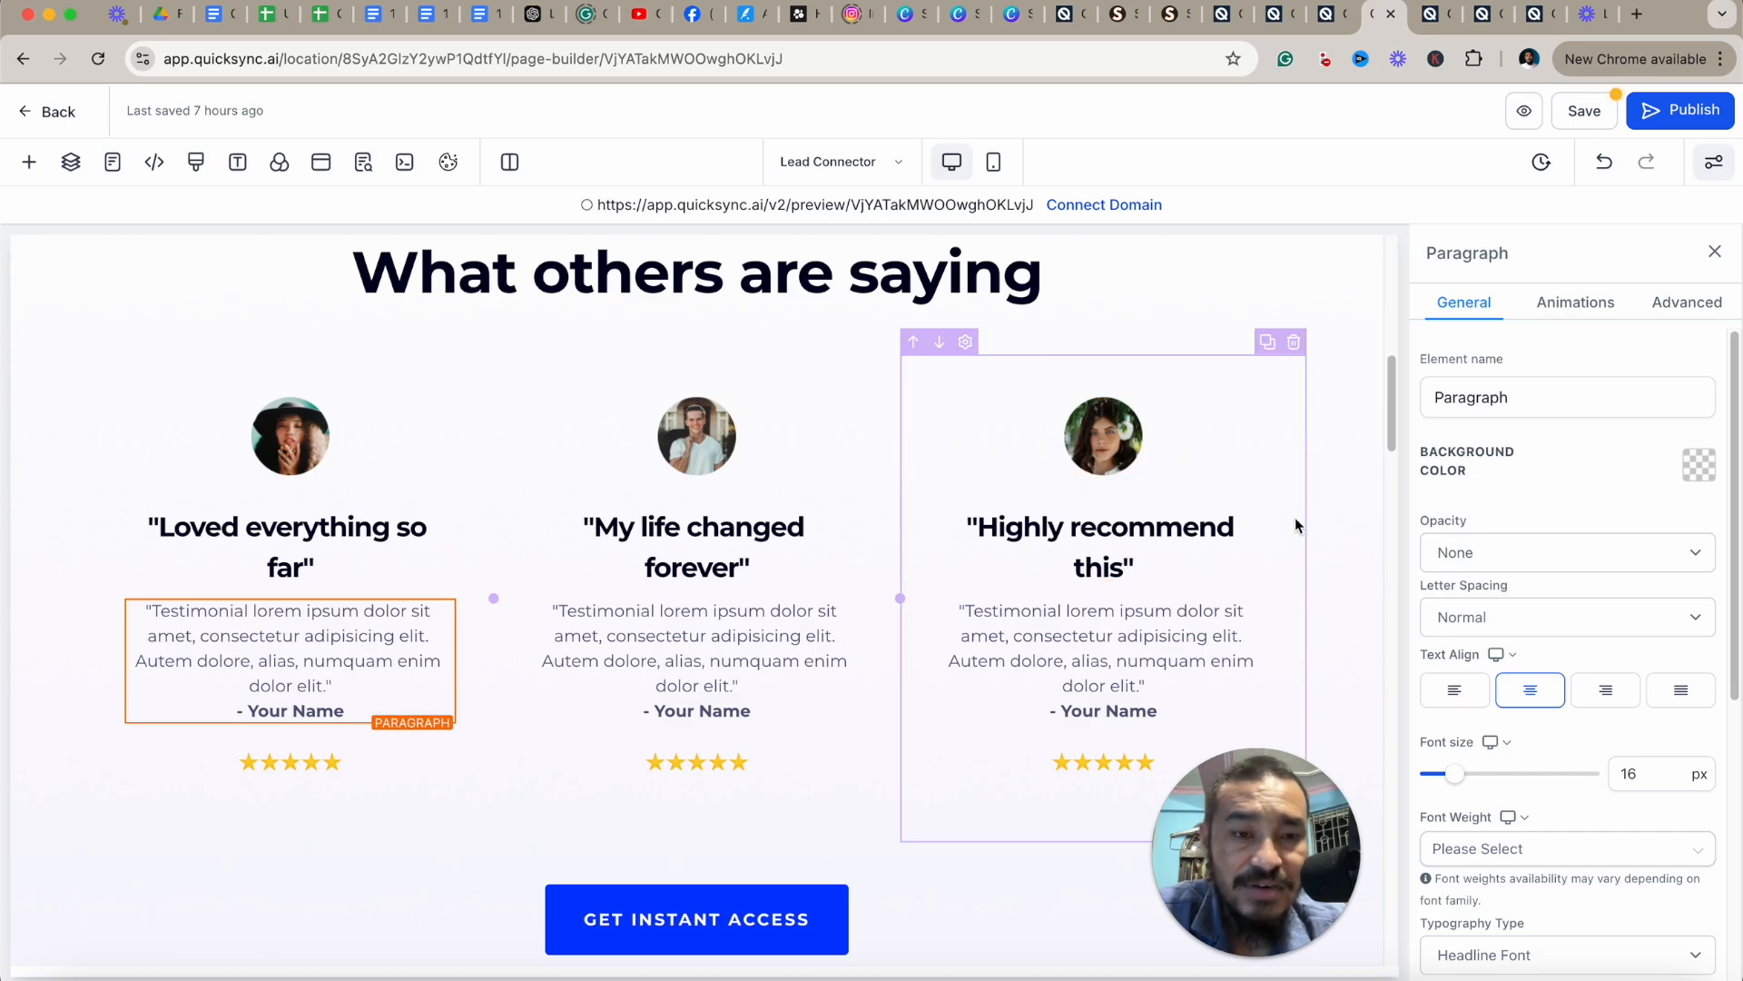
{"action": "left_click", "coordinate": [1332, 491]}
{"action": "left_click", "coordinate": [1707, 687]}
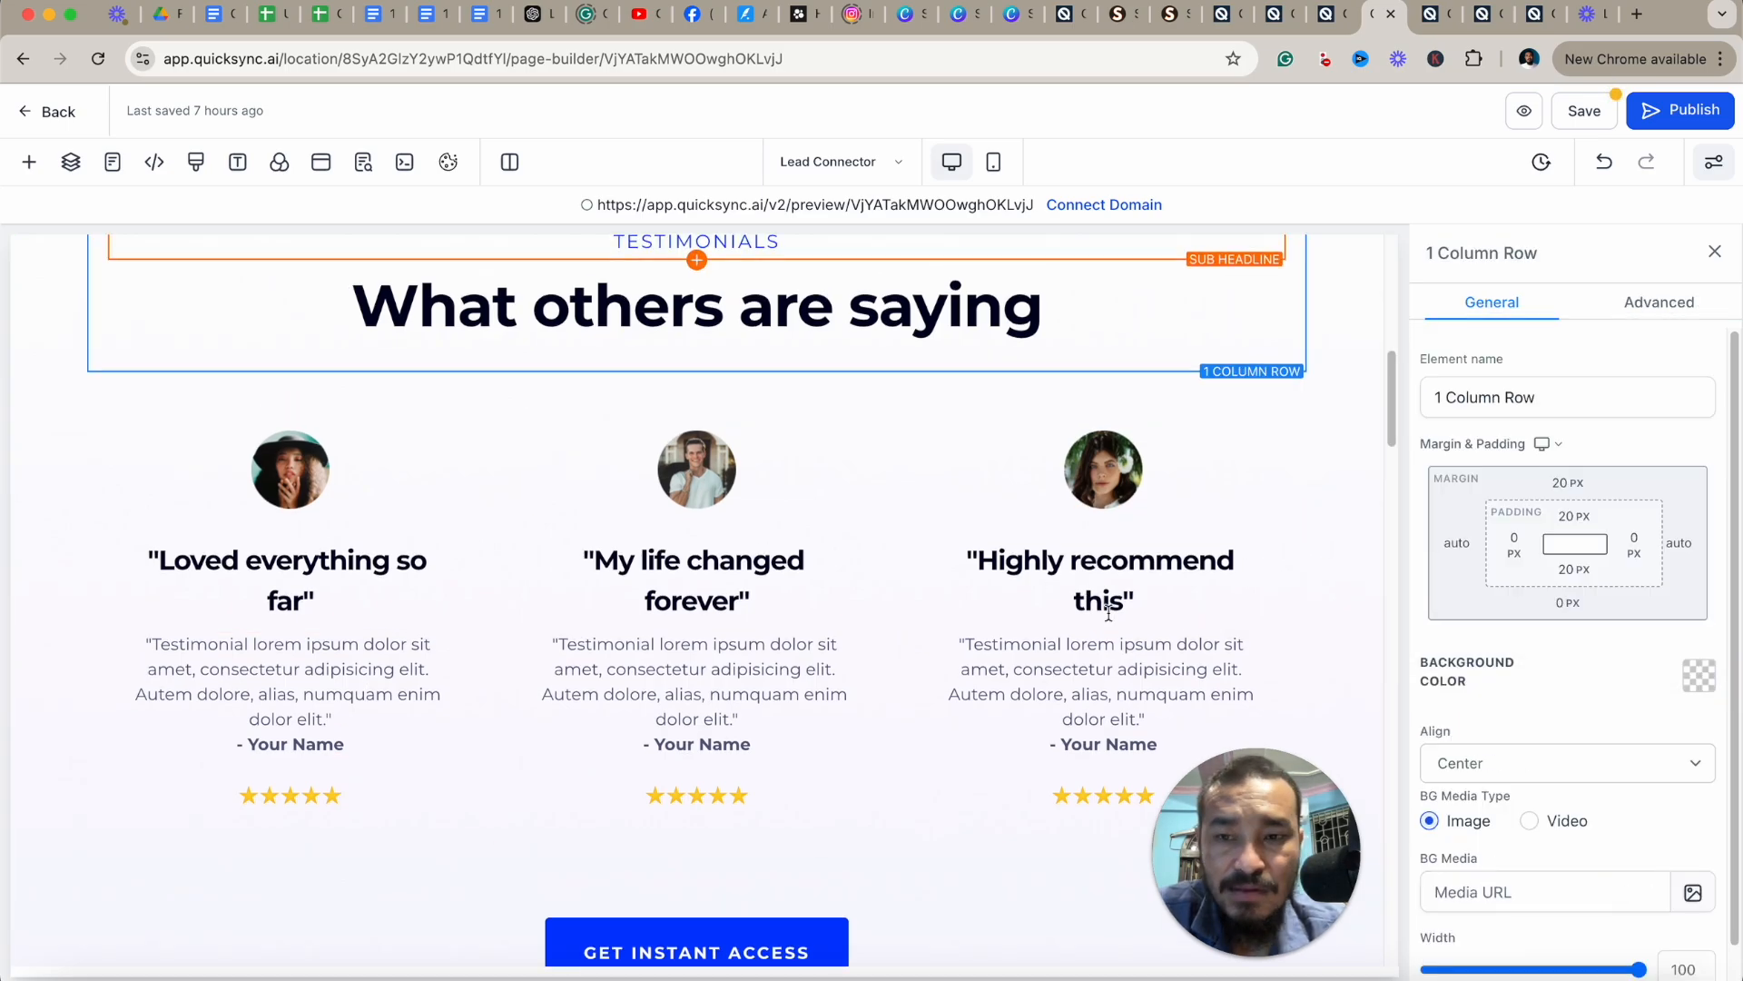
{"action": "scroll", "coordinate": [1109, 613], "scroll_direction": "down", "scroll_amount": 7}
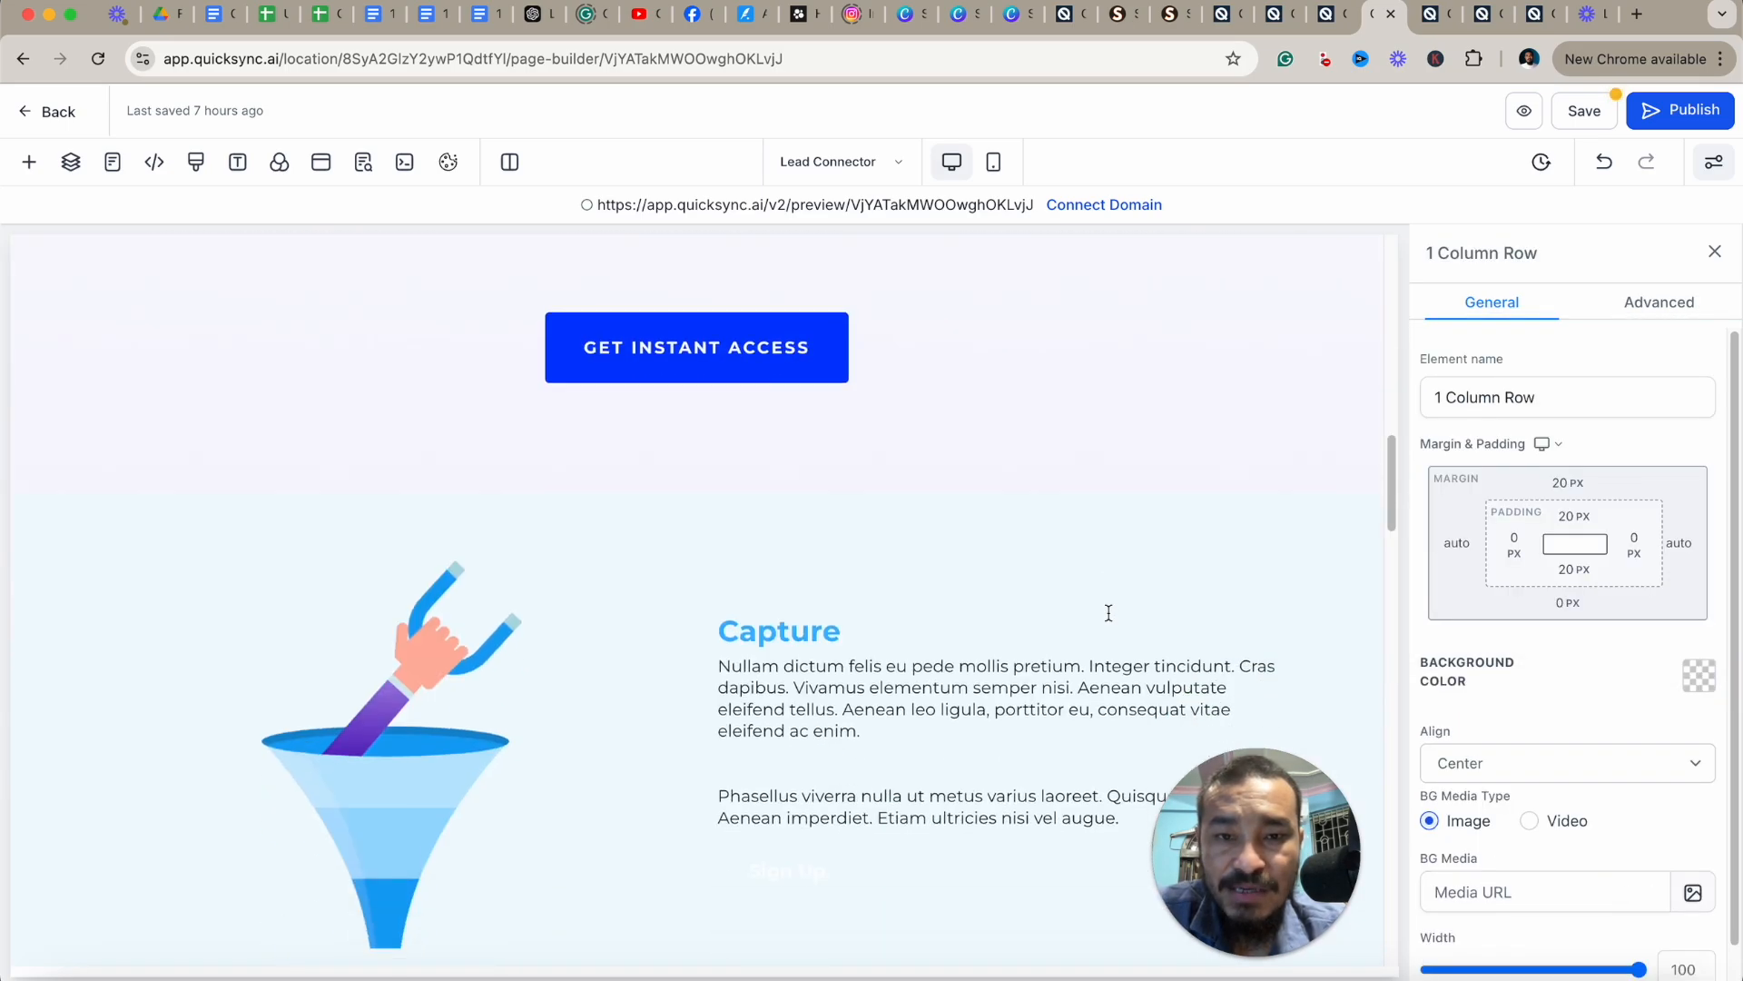
{"action": "scroll", "coordinate": [1109, 613], "scroll_direction": "up", "scroll_amount": 5}
{"action": "scroll", "coordinate": [1109, 613], "scroll_direction": "up", "scroll_amount": 1}
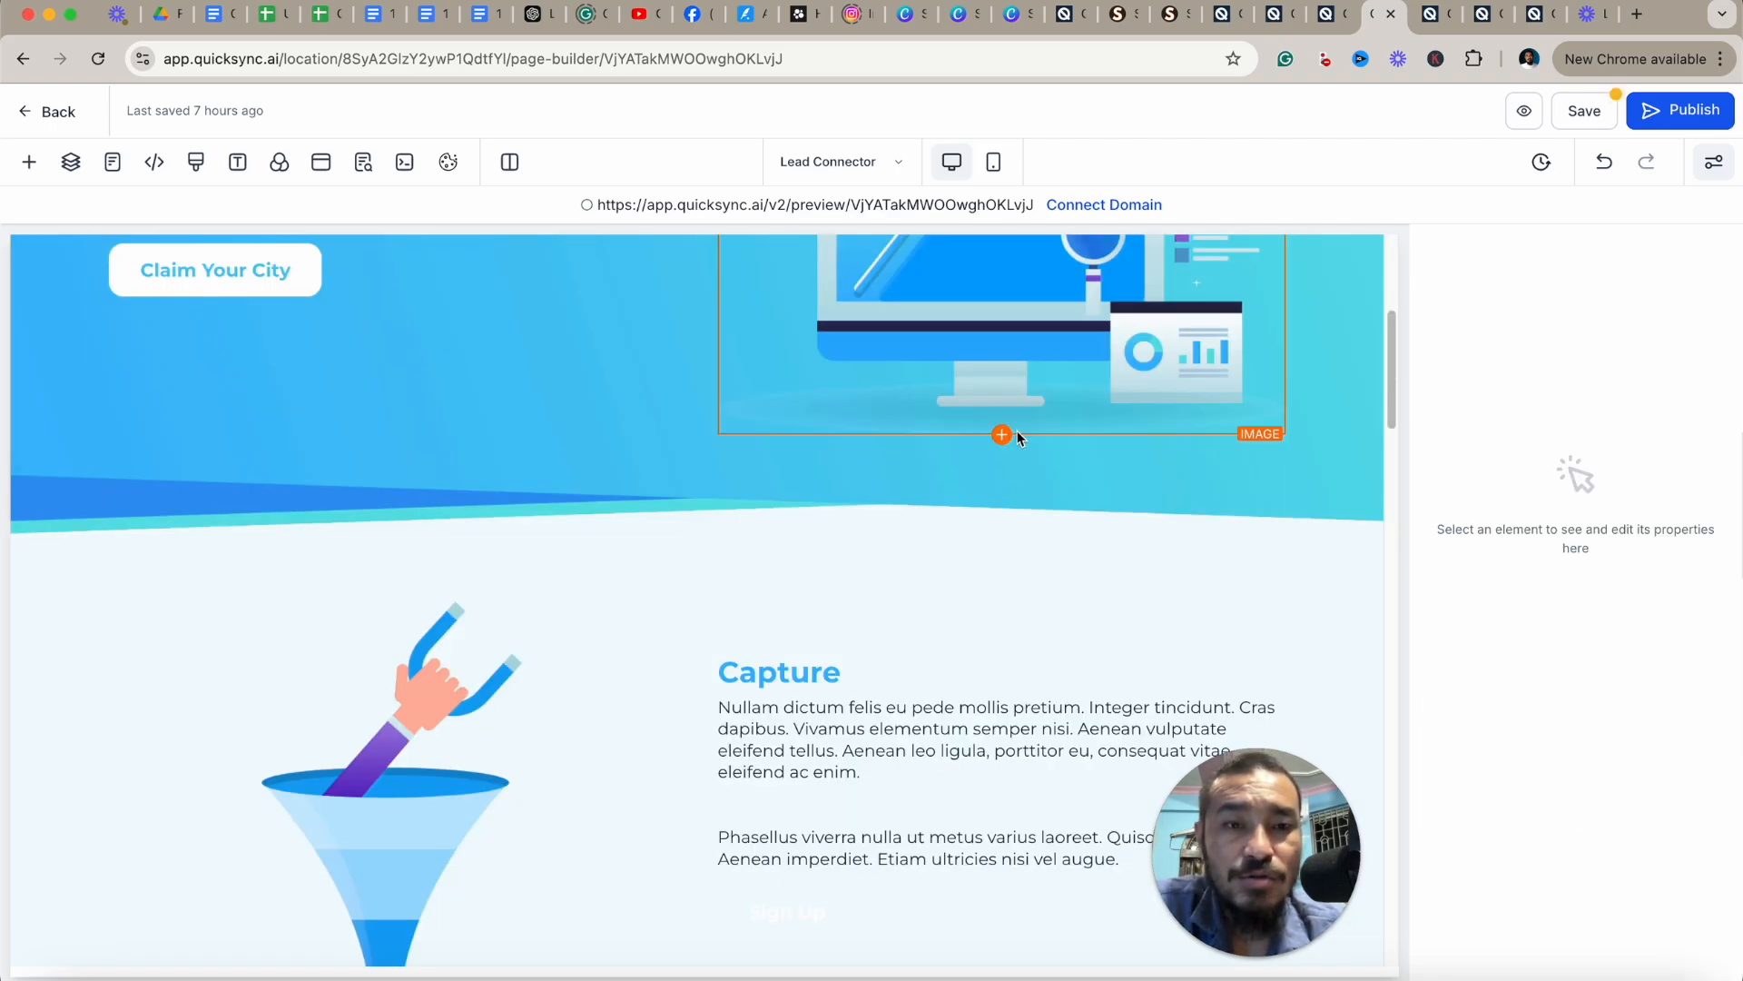
Add a square social media icons element below the Nurture section's text and open the Facebook icon's link settings.
{"action": "left_click", "coordinate": [1151, 523]}
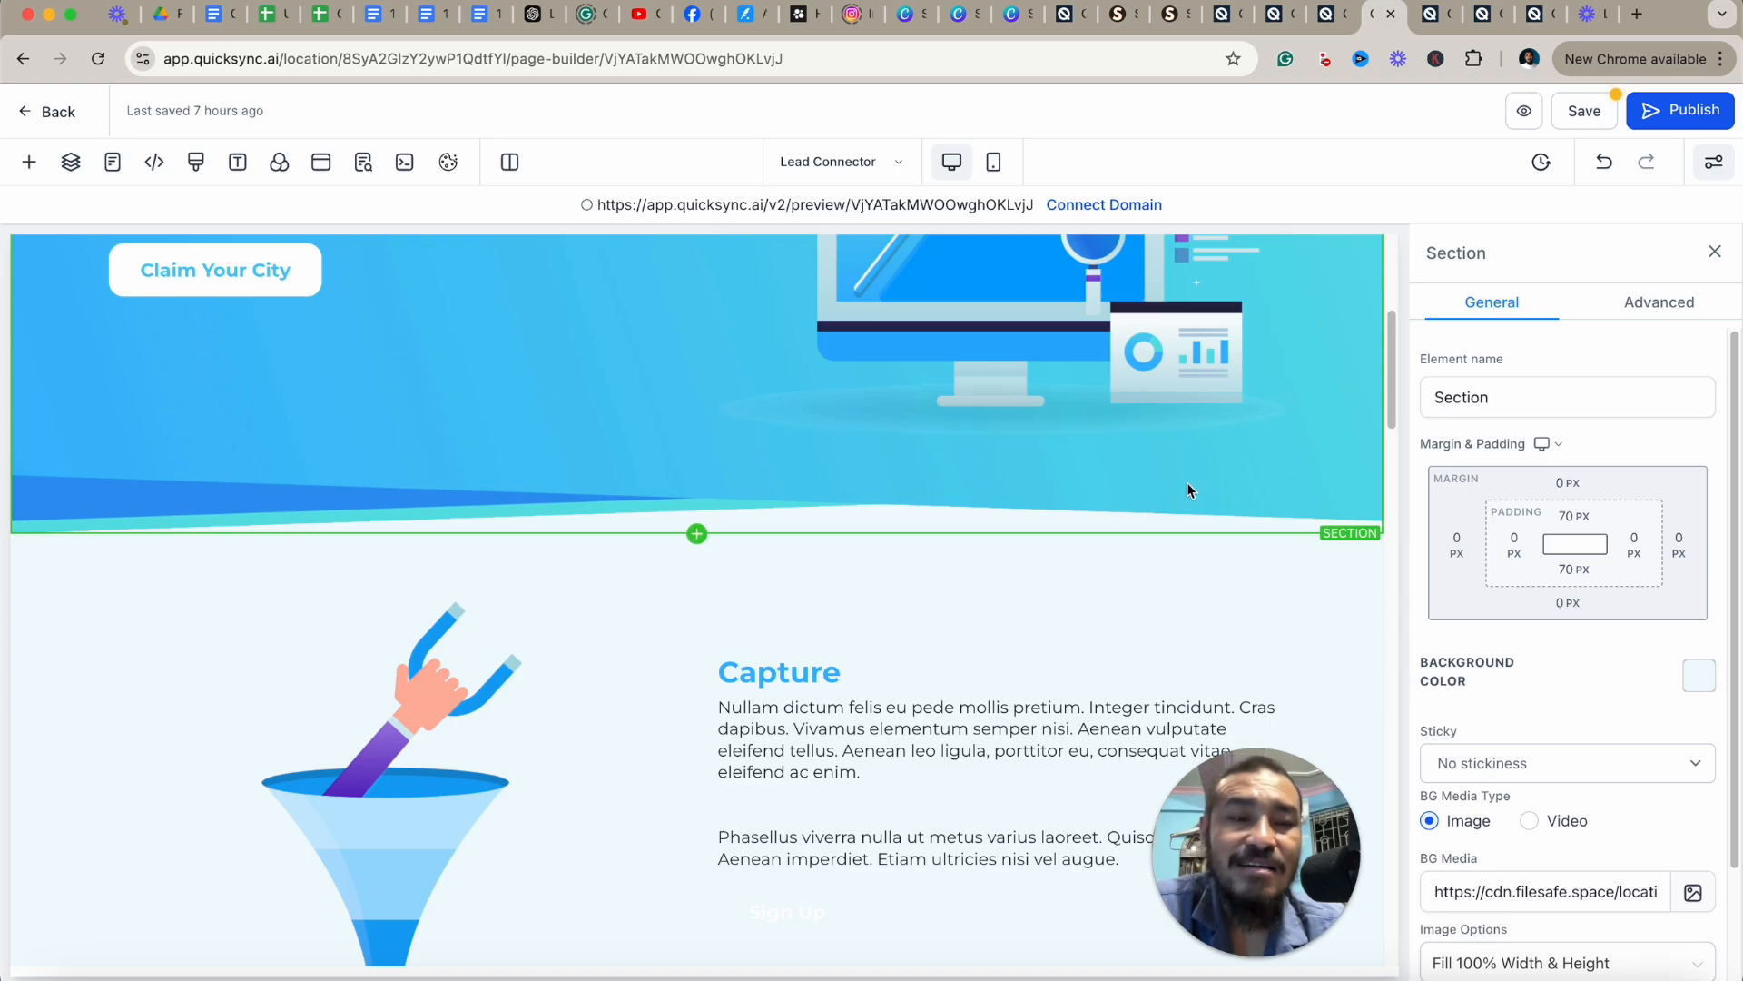
{"action": "scroll", "coordinate": [1448, 478], "scroll_direction": "down", "scroll_amount": 3}
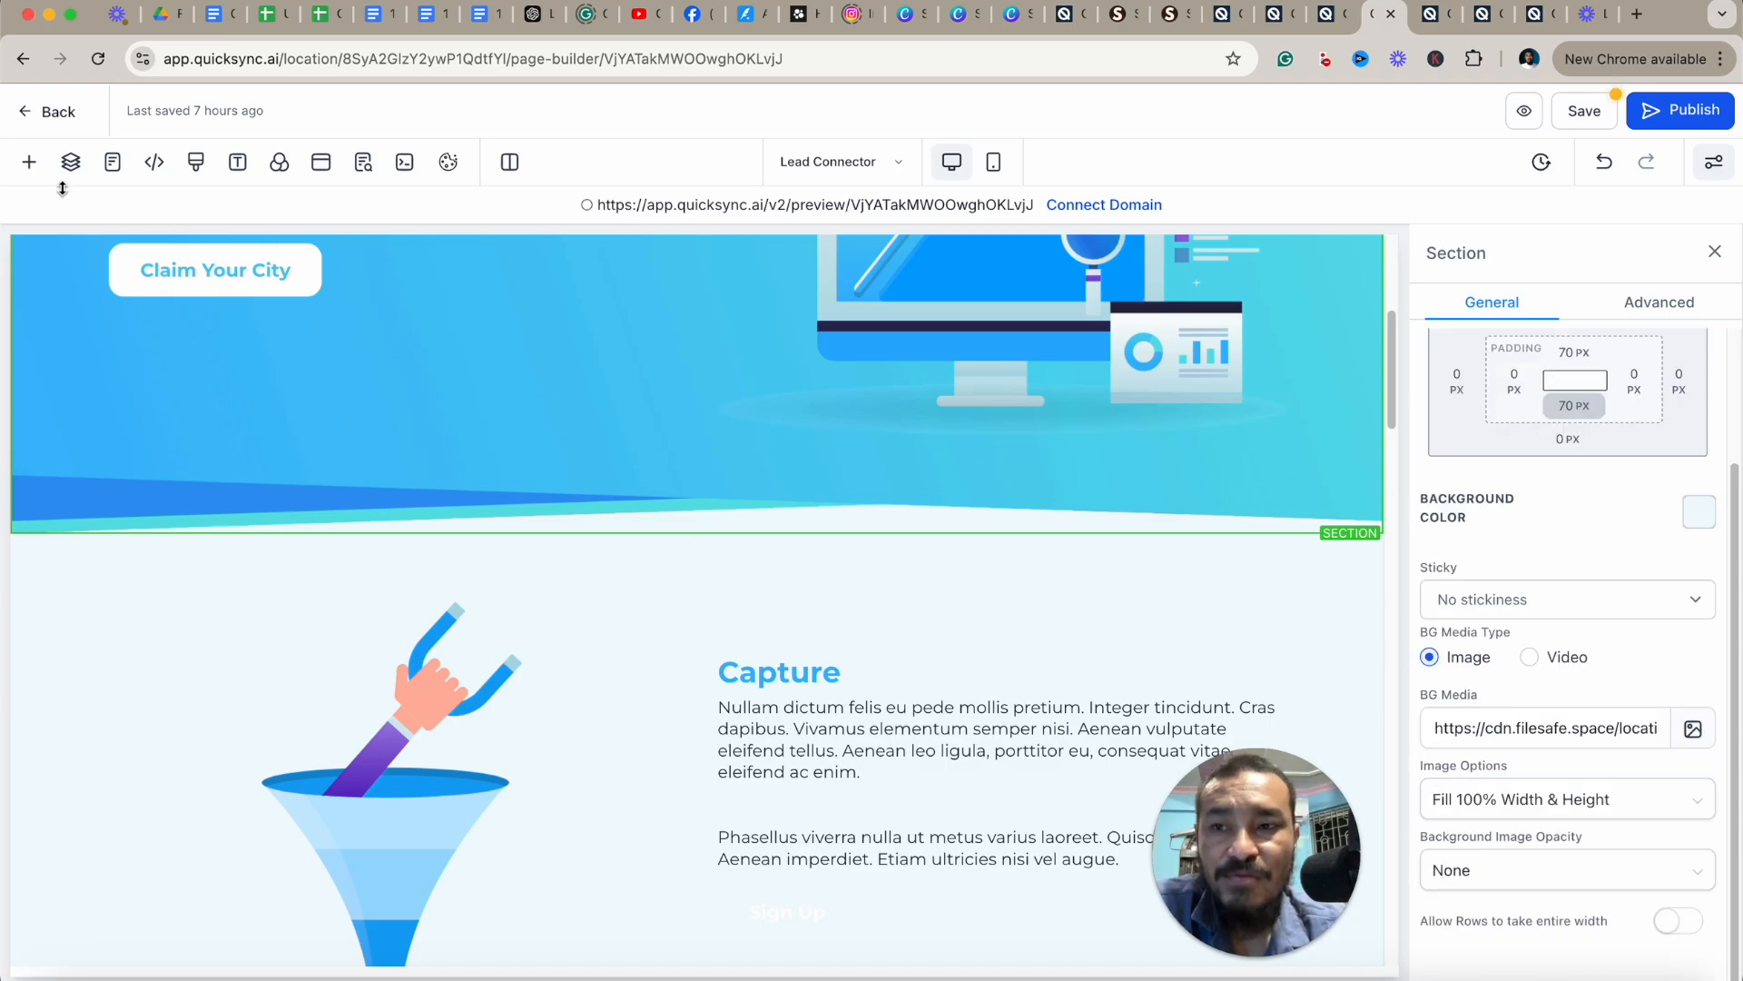
{"action": "left_click", "coordinate": [29, 164]}
{"action": "left_click", "coordinate": [84, 334]}
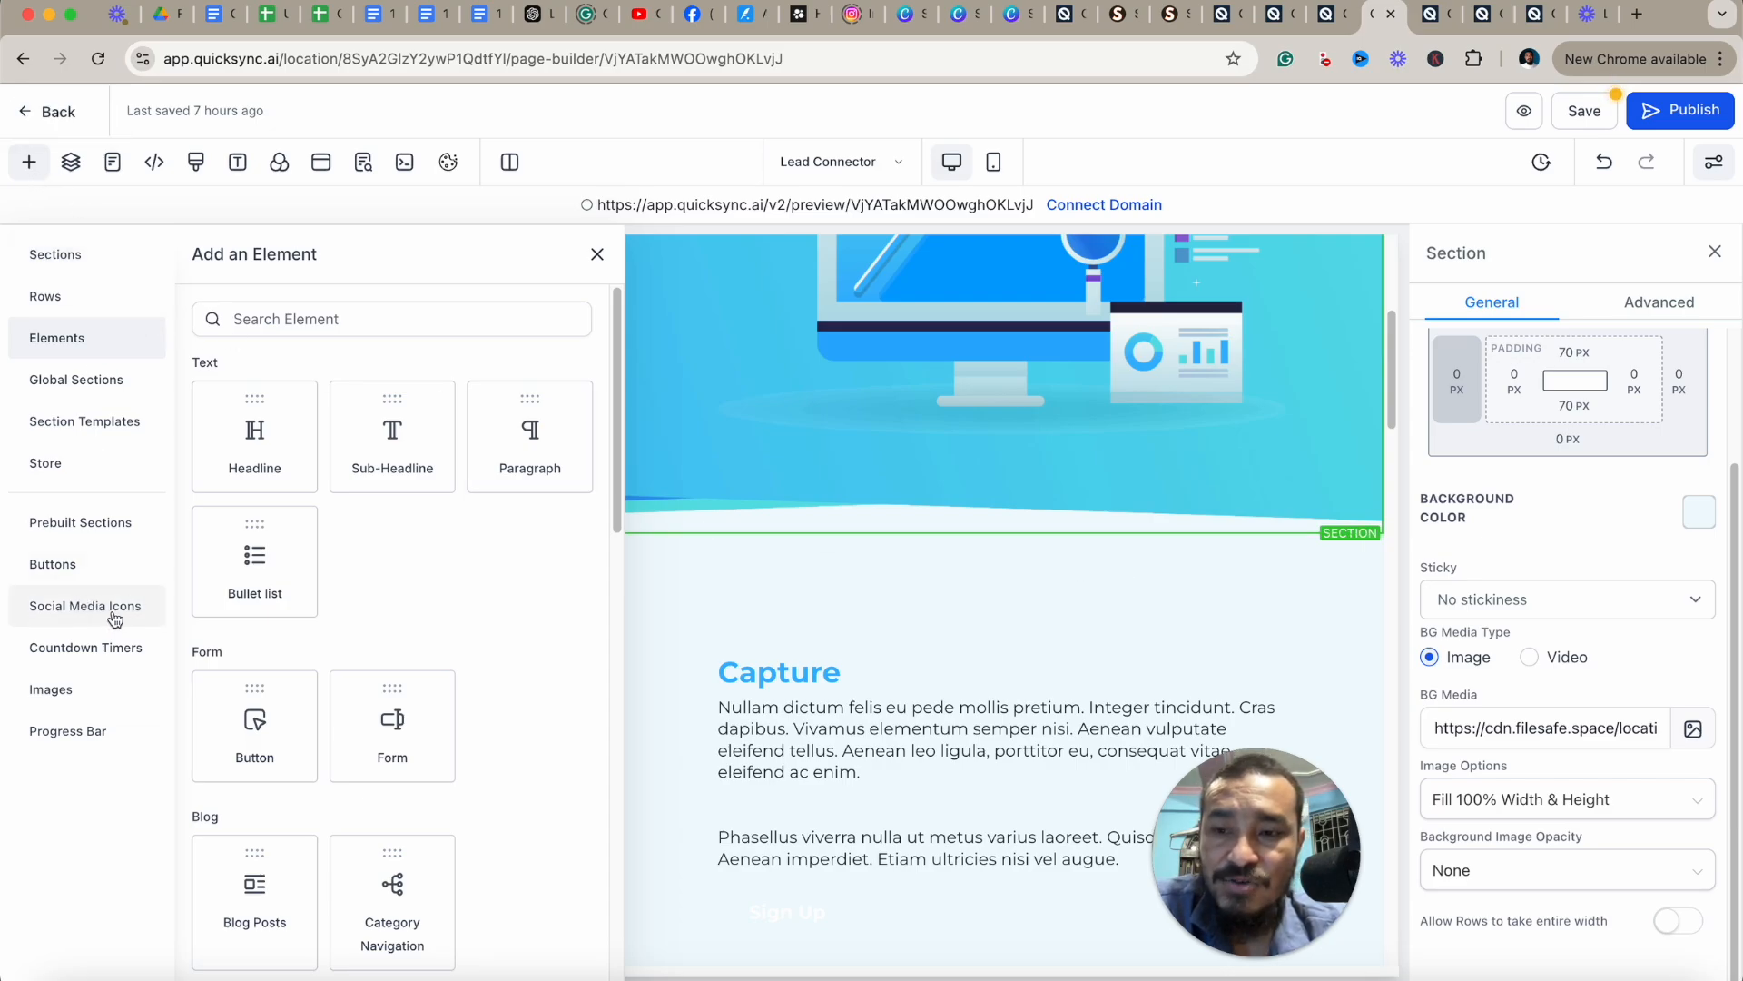
{"action": "left_click", "coordinate": [75, 617]}
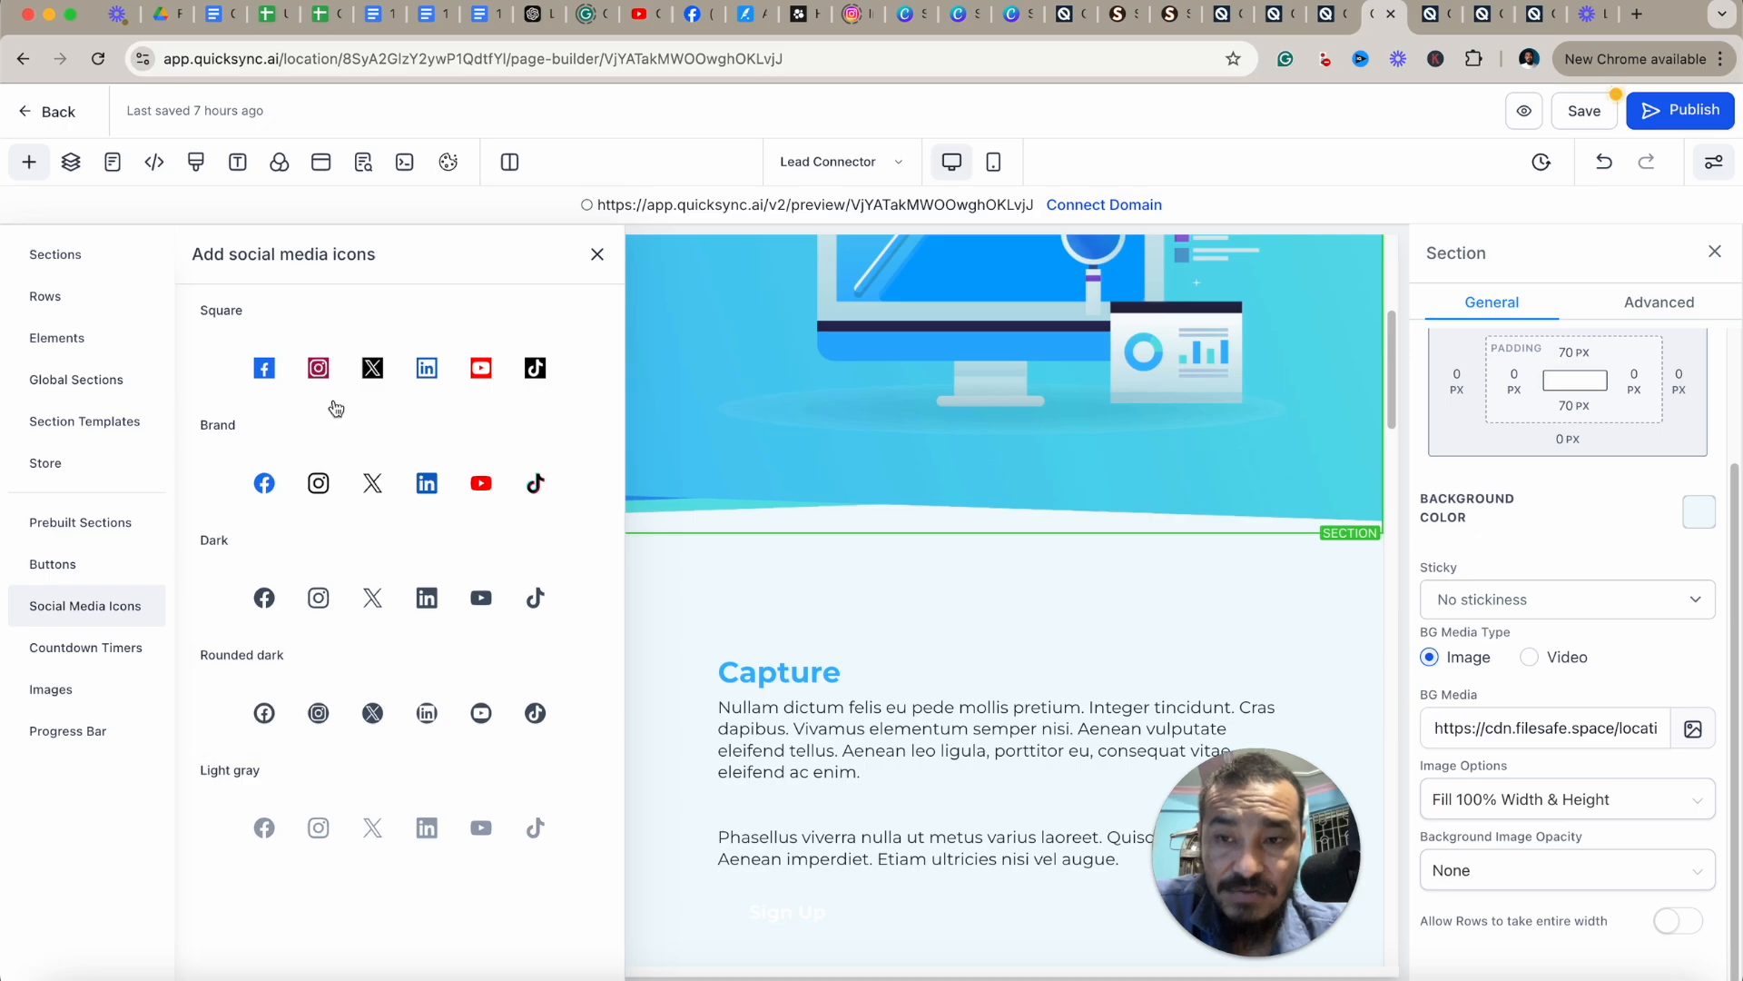
{"action": "left_click", "coordinate": [117, 611]}
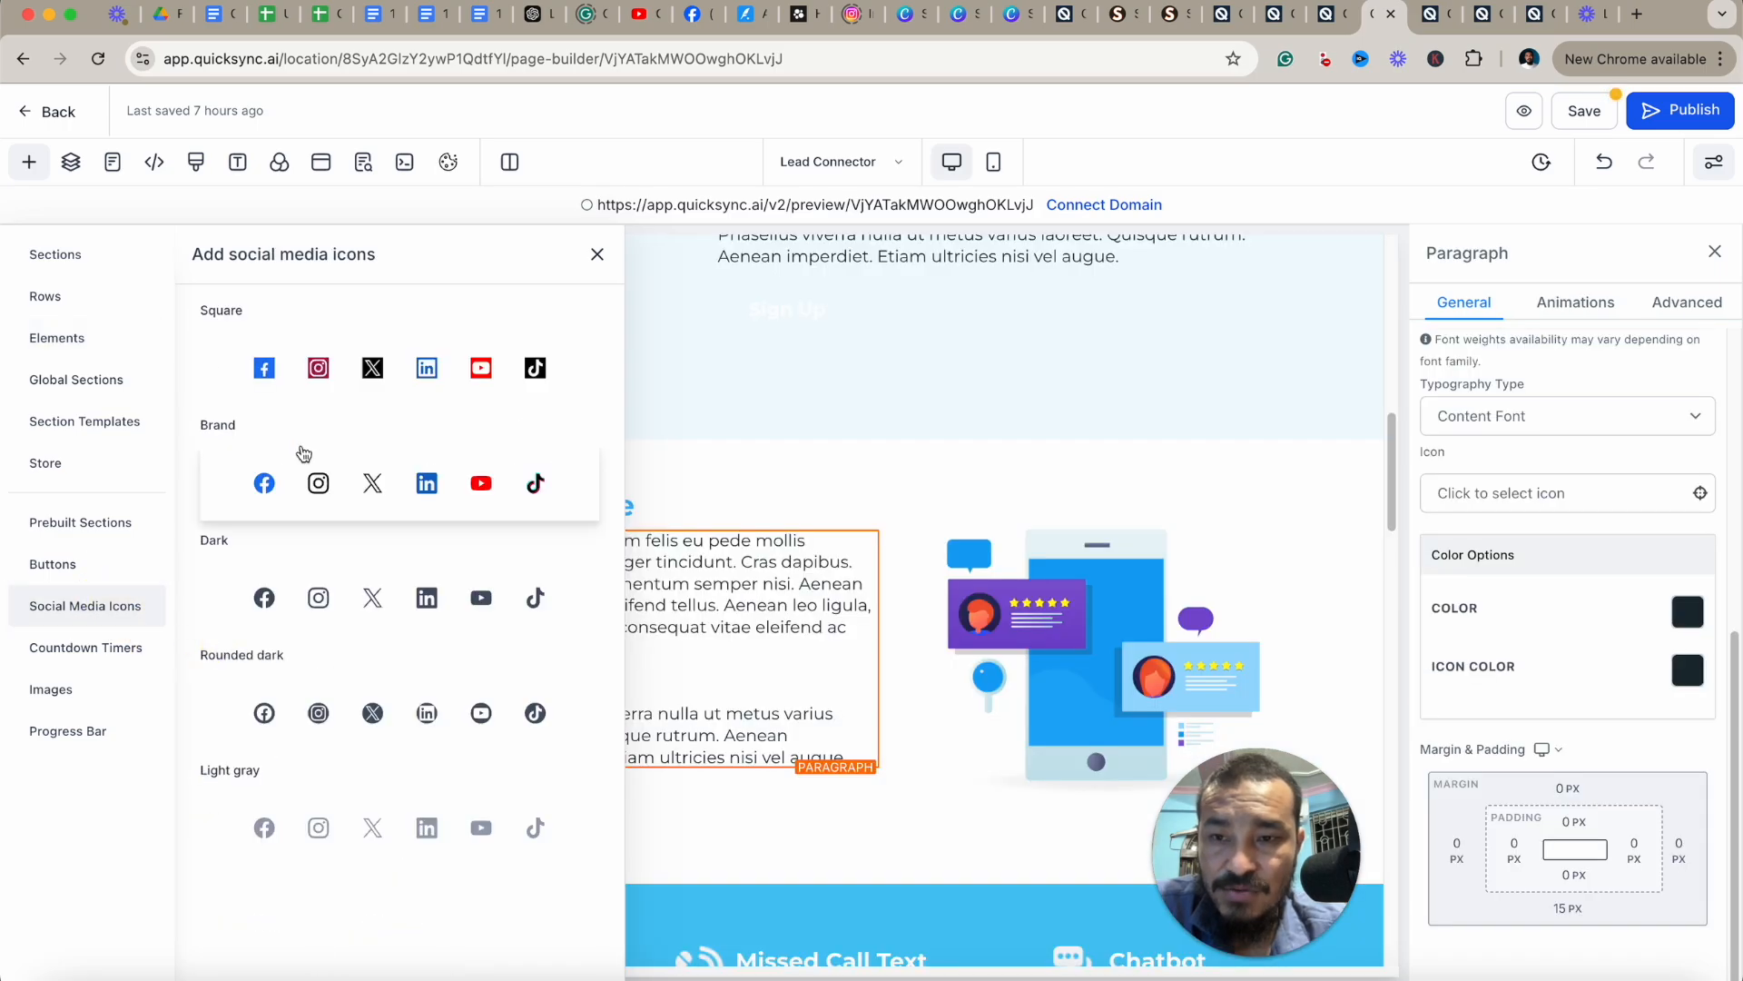
{"action": "left_click_drag", "start_coordinate": [299, 371], "coordinate": [723, 827]}
{"action": "scroll", "coordinate": [923, 765], "scroll_direction": "down", "scroll_amount": 2}
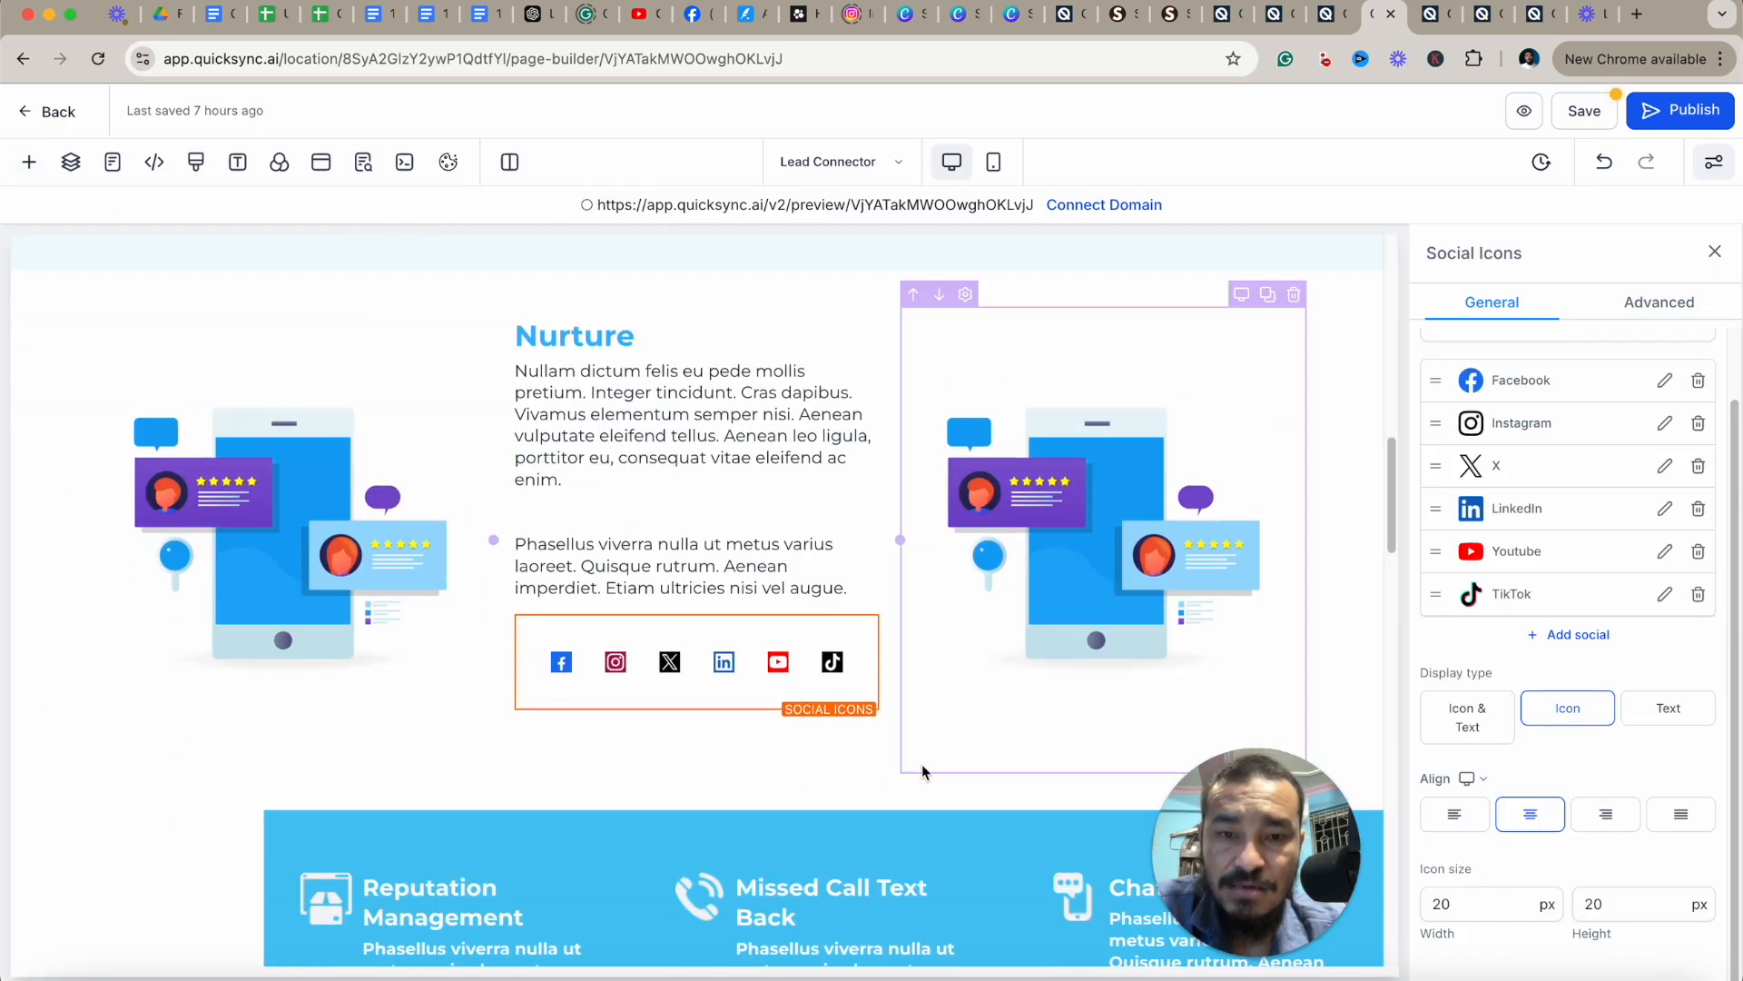
{"action": "left_click", "coordinate": [1663, 382]}
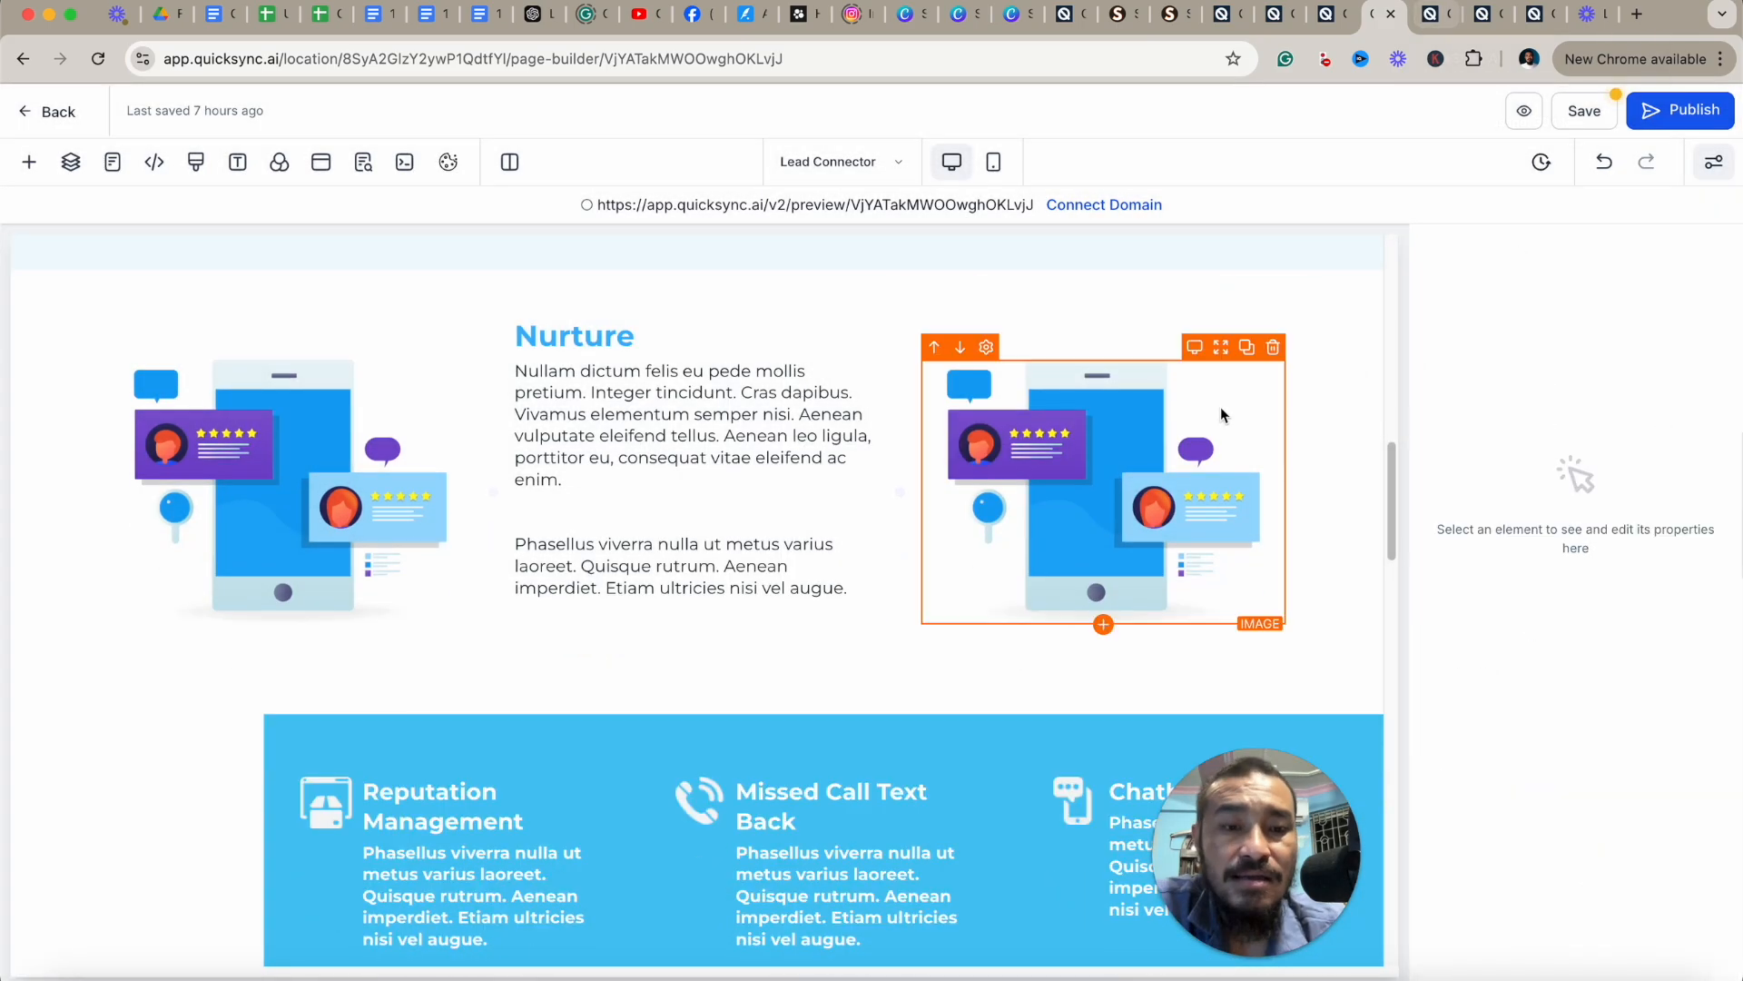
{"action": "left_click", "coordinate": [865, 603]}
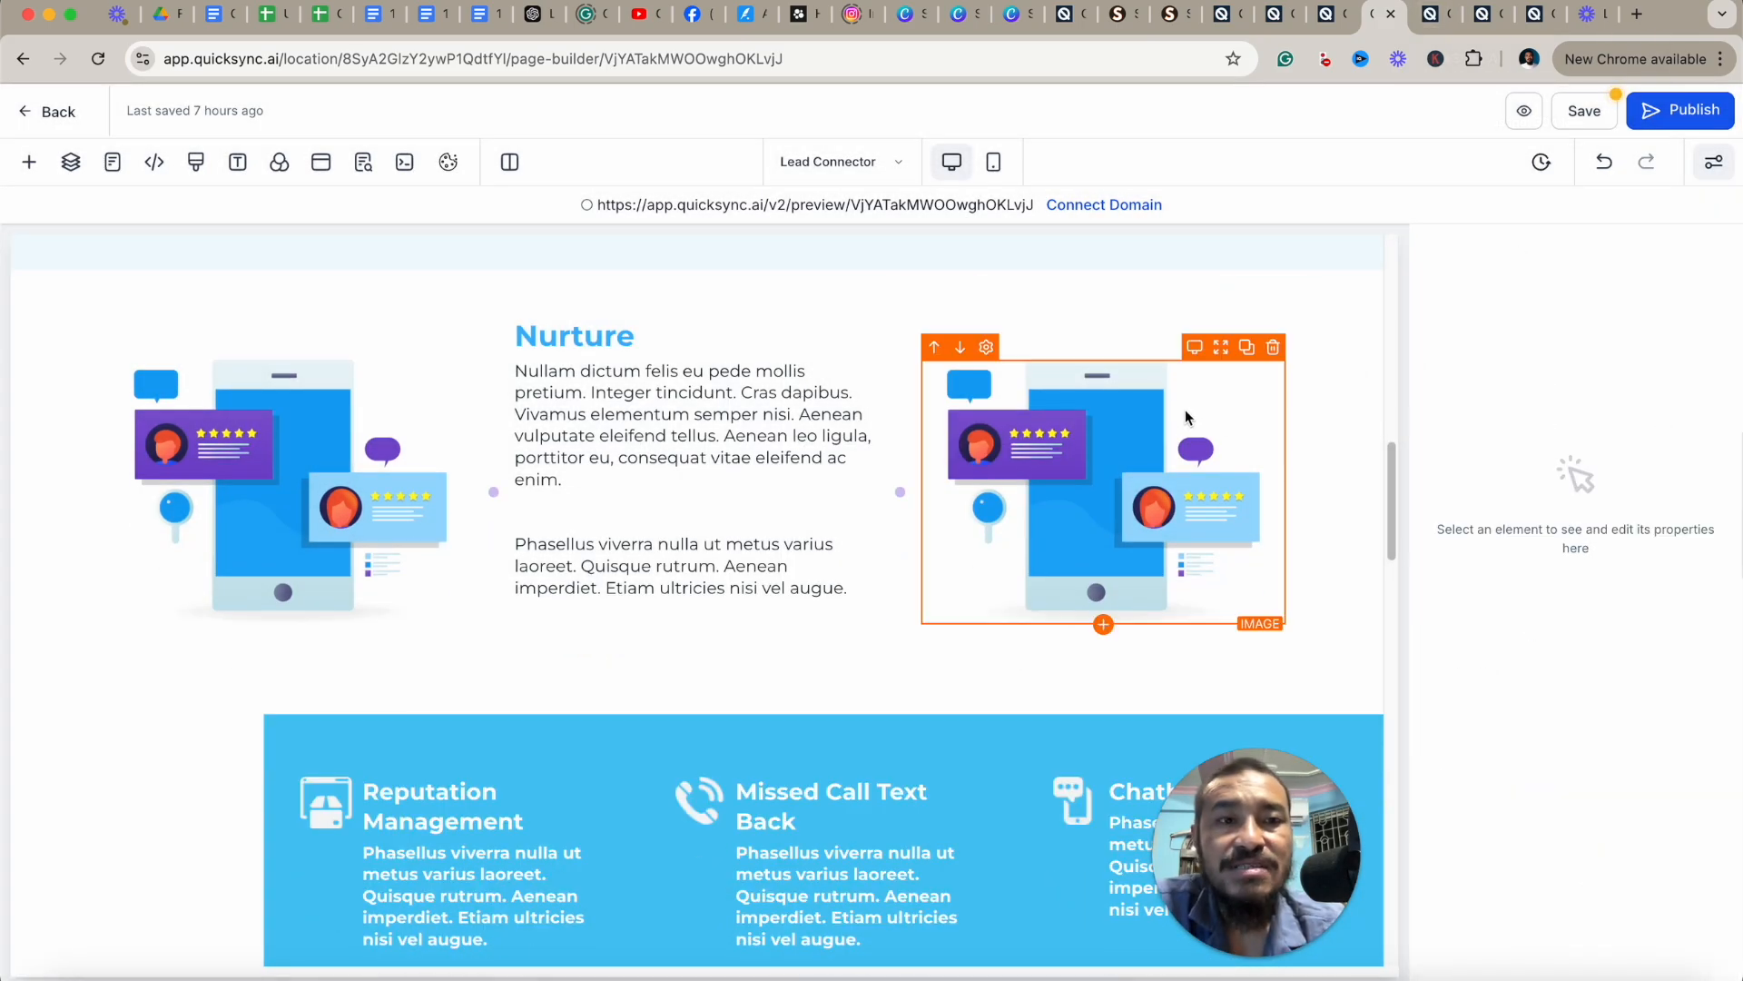
Switch to the QuickSync dashboard tab and open the Marketing area.
{"action": "left_click", "coordinate": [1433, 18]}
{"action": "left_click", "coordinate": [1469, 20]}
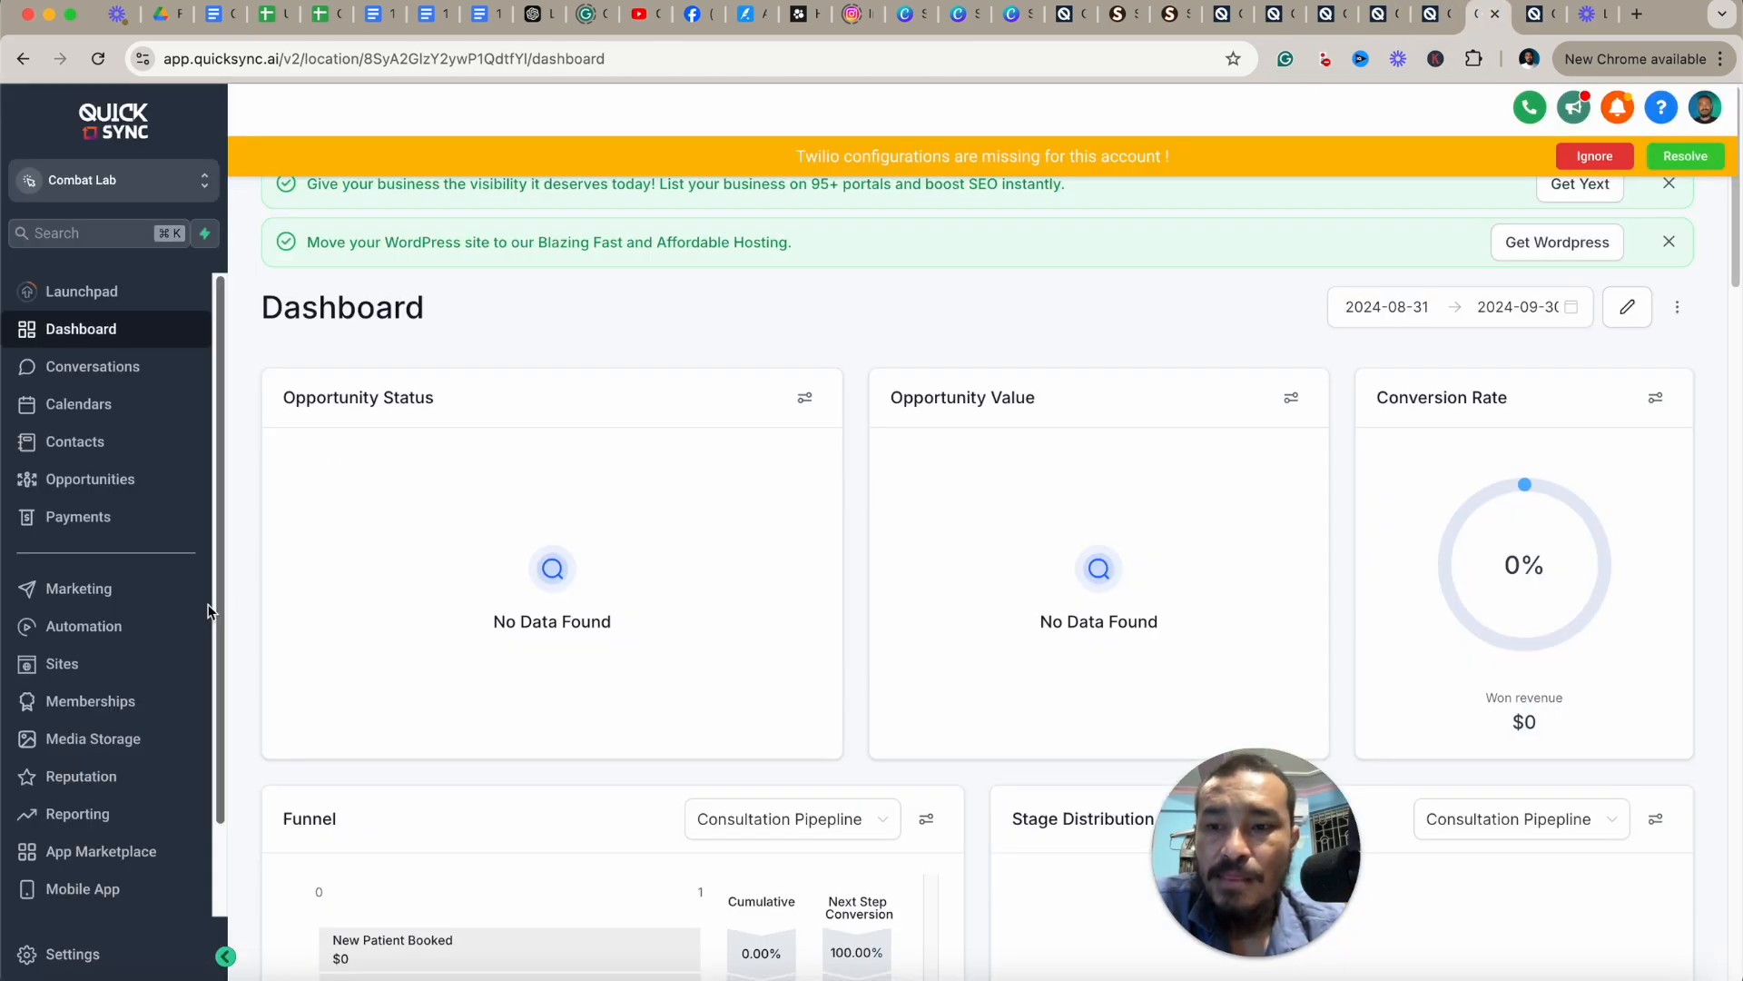
{"action": "left_click", "coordinate": [81, 587]}
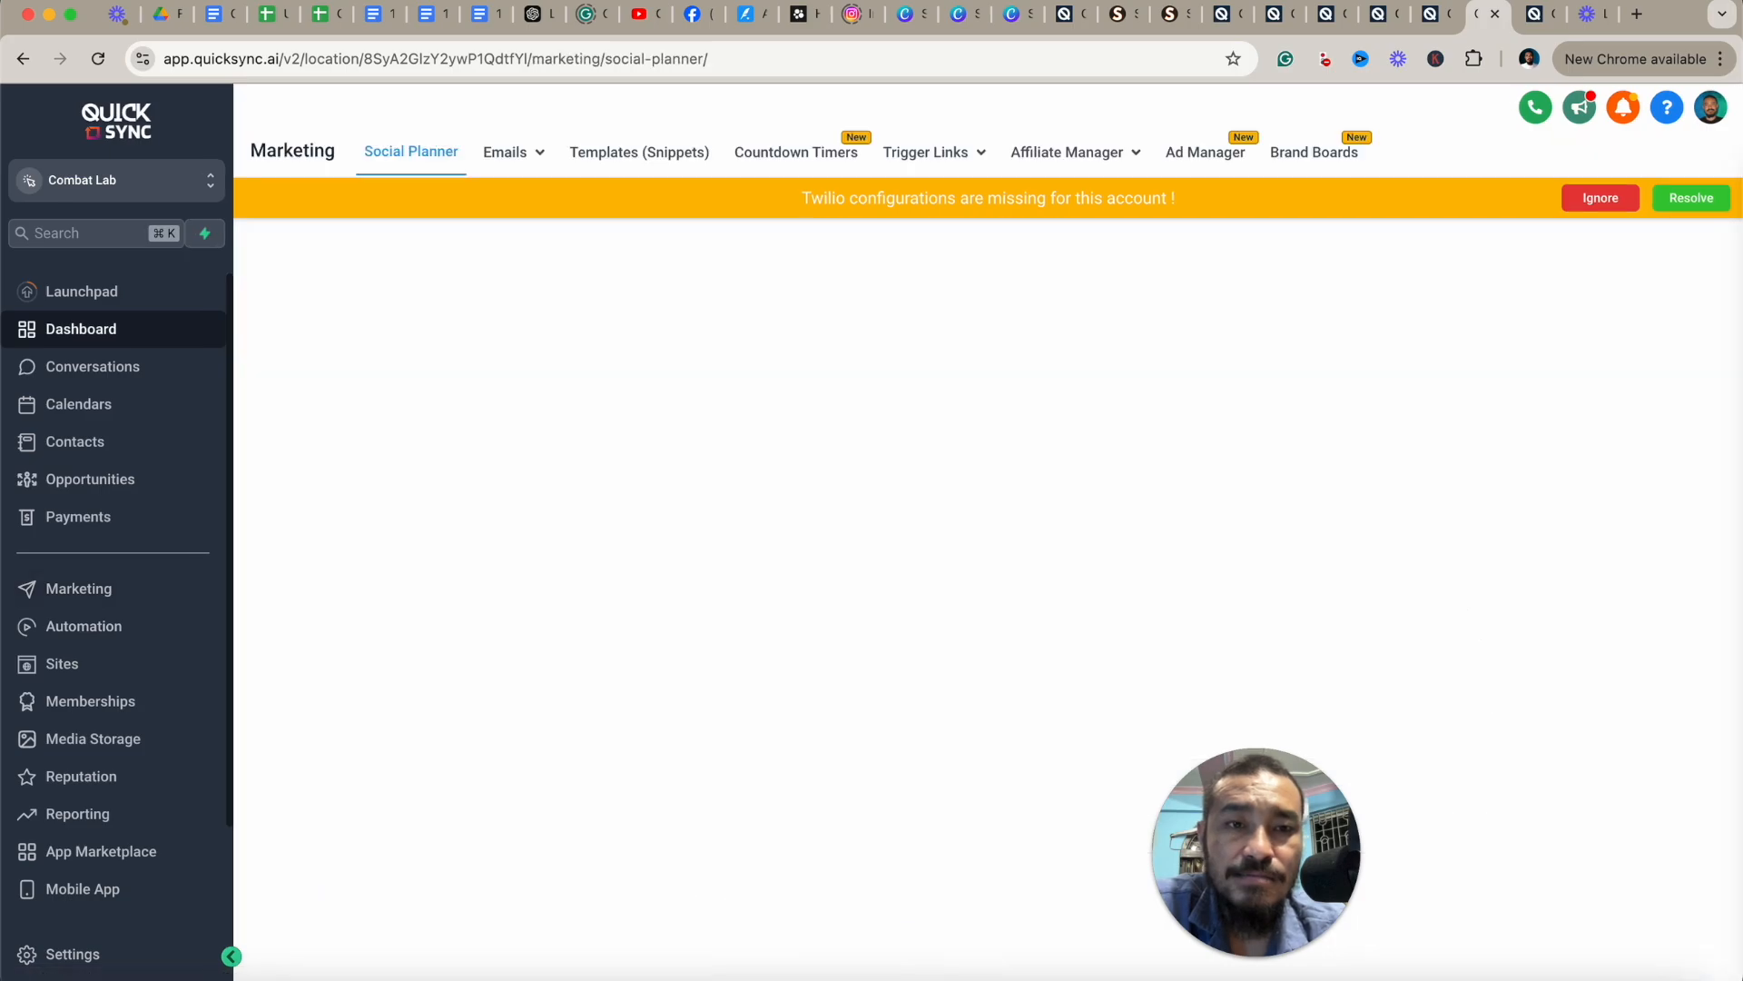
Open Countdown Timers and start a new timer, choosing the Simple Timer template.
{"action": "left_click", "coordinate": [809, 154]}
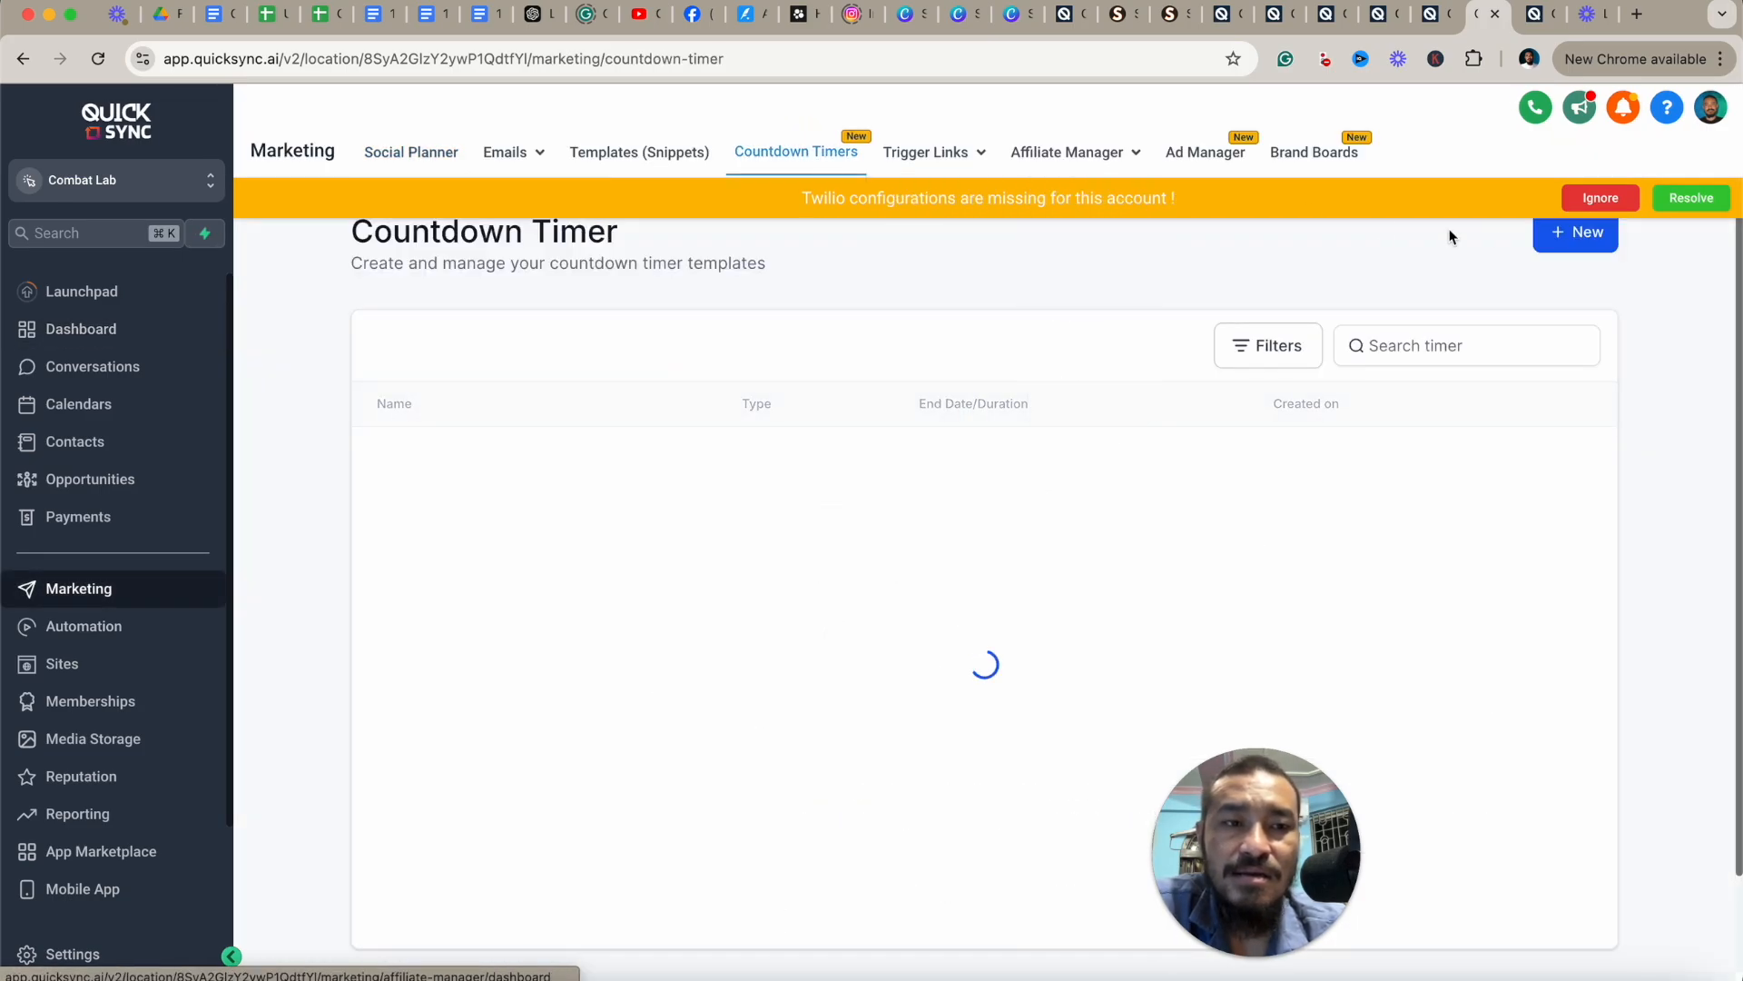
{"action": "left_click", "coordinate": [1587, 229]}
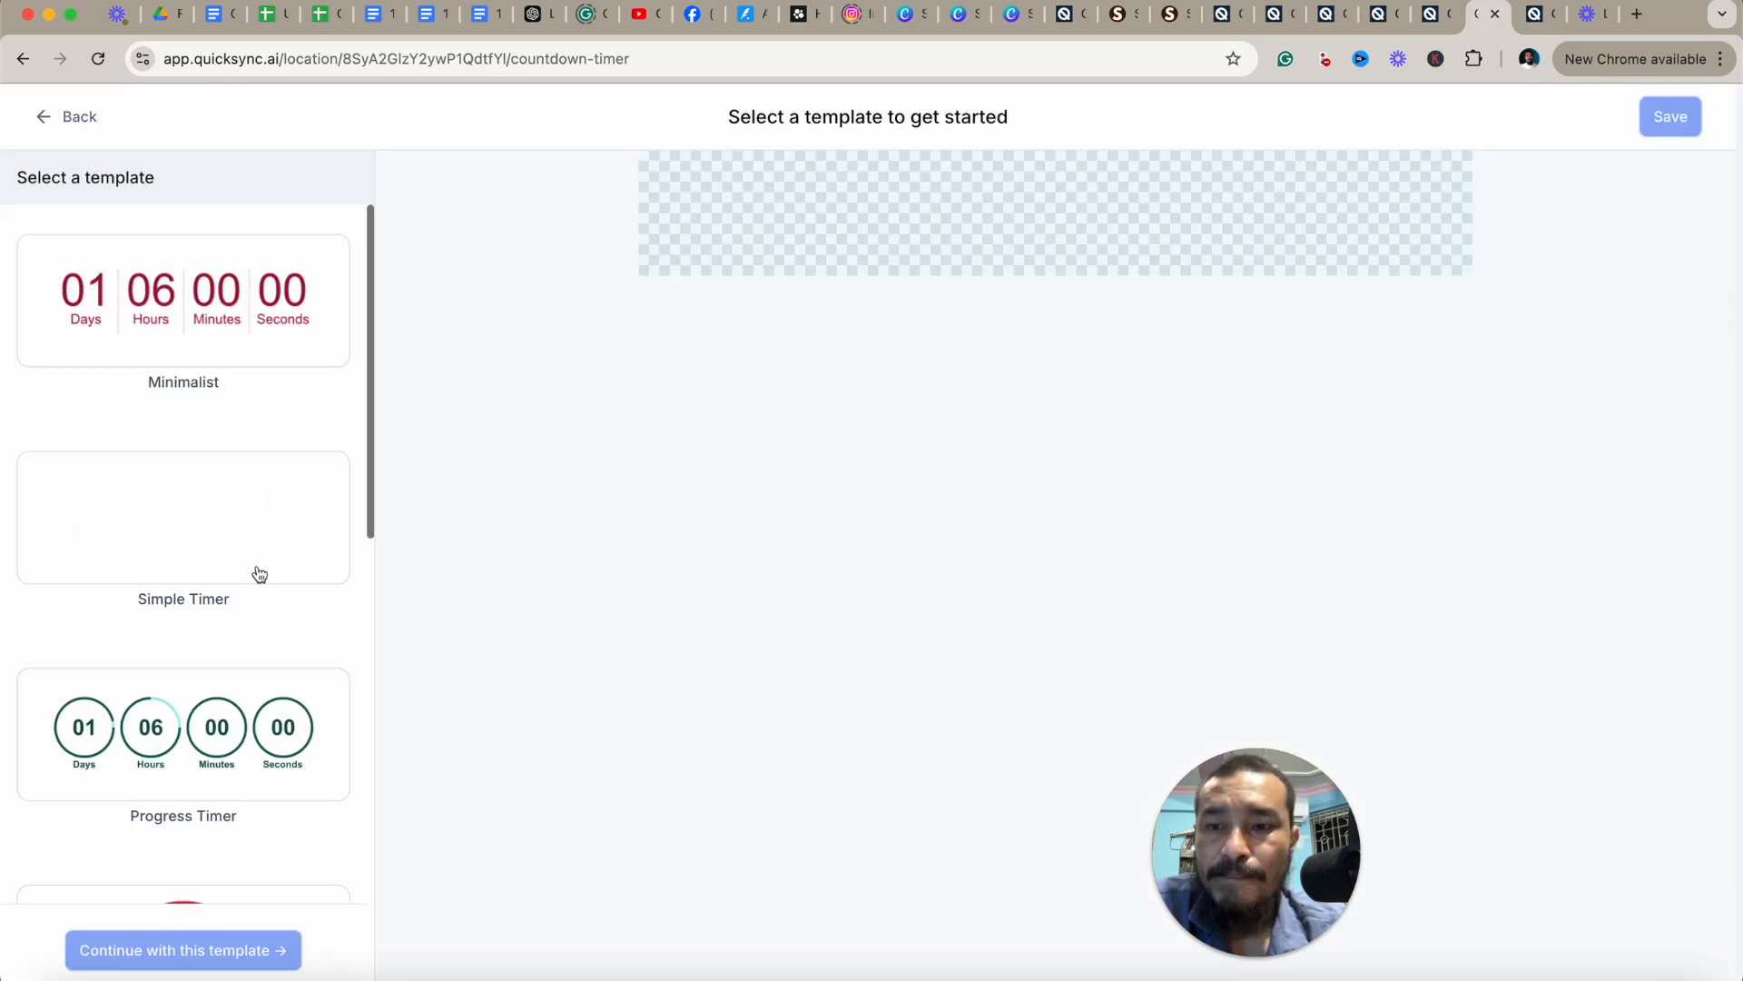
{"action": "scroll", "coordinate": [258, 576], "scroll_direction": "down", "scroll_amount": 4}
{"action": "scroll", "coordinate": [259, 574], "scroll_direction": "down", "scroll_amount": 2}
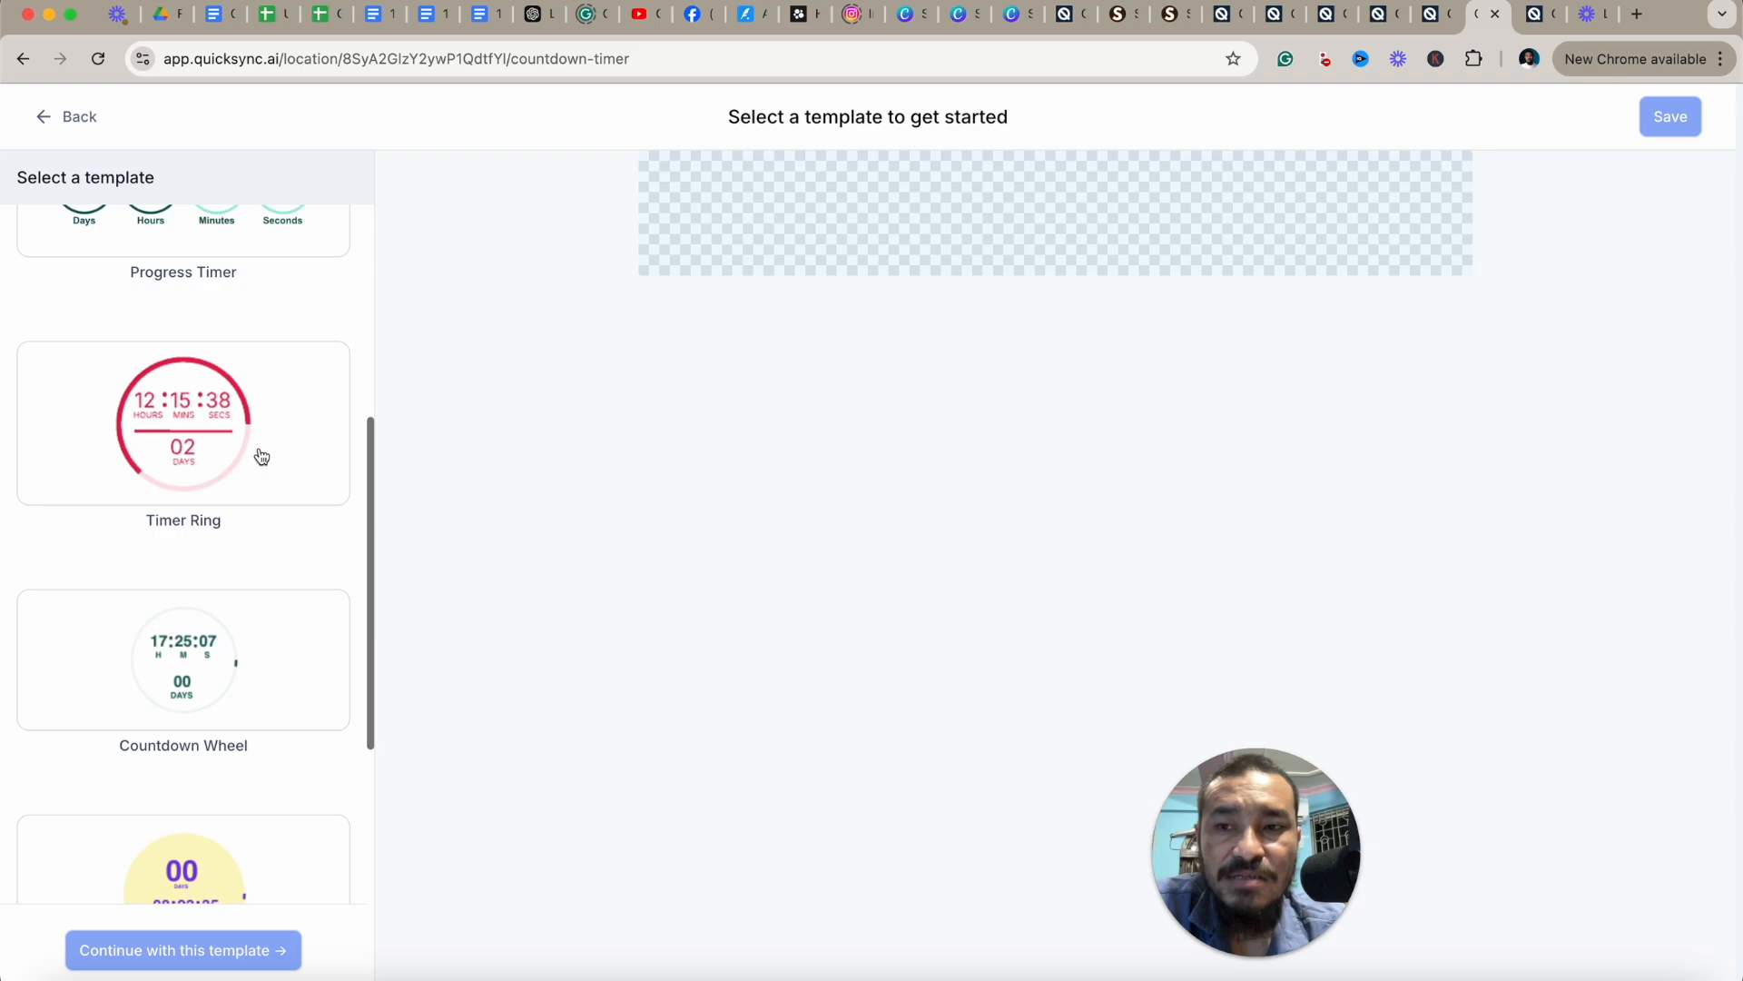
{"action": "scroll", "coordinate": [261, 456], "scroll_direction": "up", "scroll_amount": 5}
{"action": "left_click", "coordinate": [224, 393]}
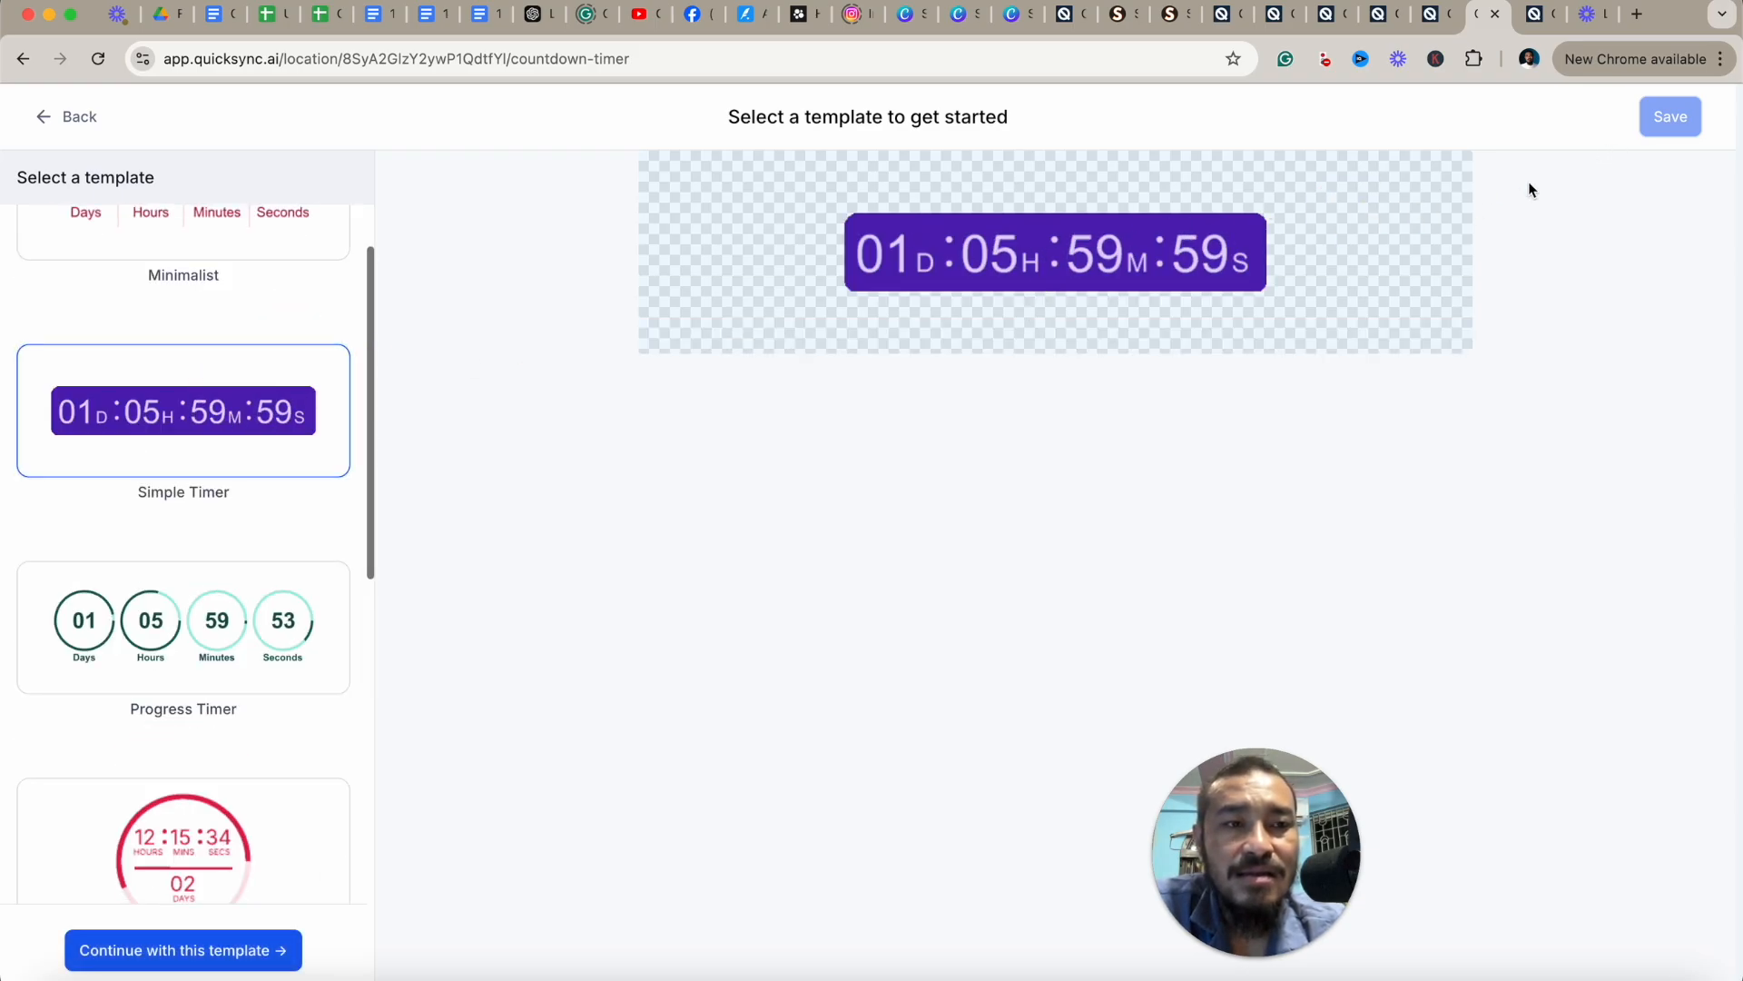
Continue with the Simple Timer template and save the untitled fixed countdown timer.
{"action": "scroll", "coordinate": [317, 681], "scroll_direction": "down", "scroll_amount": 7}
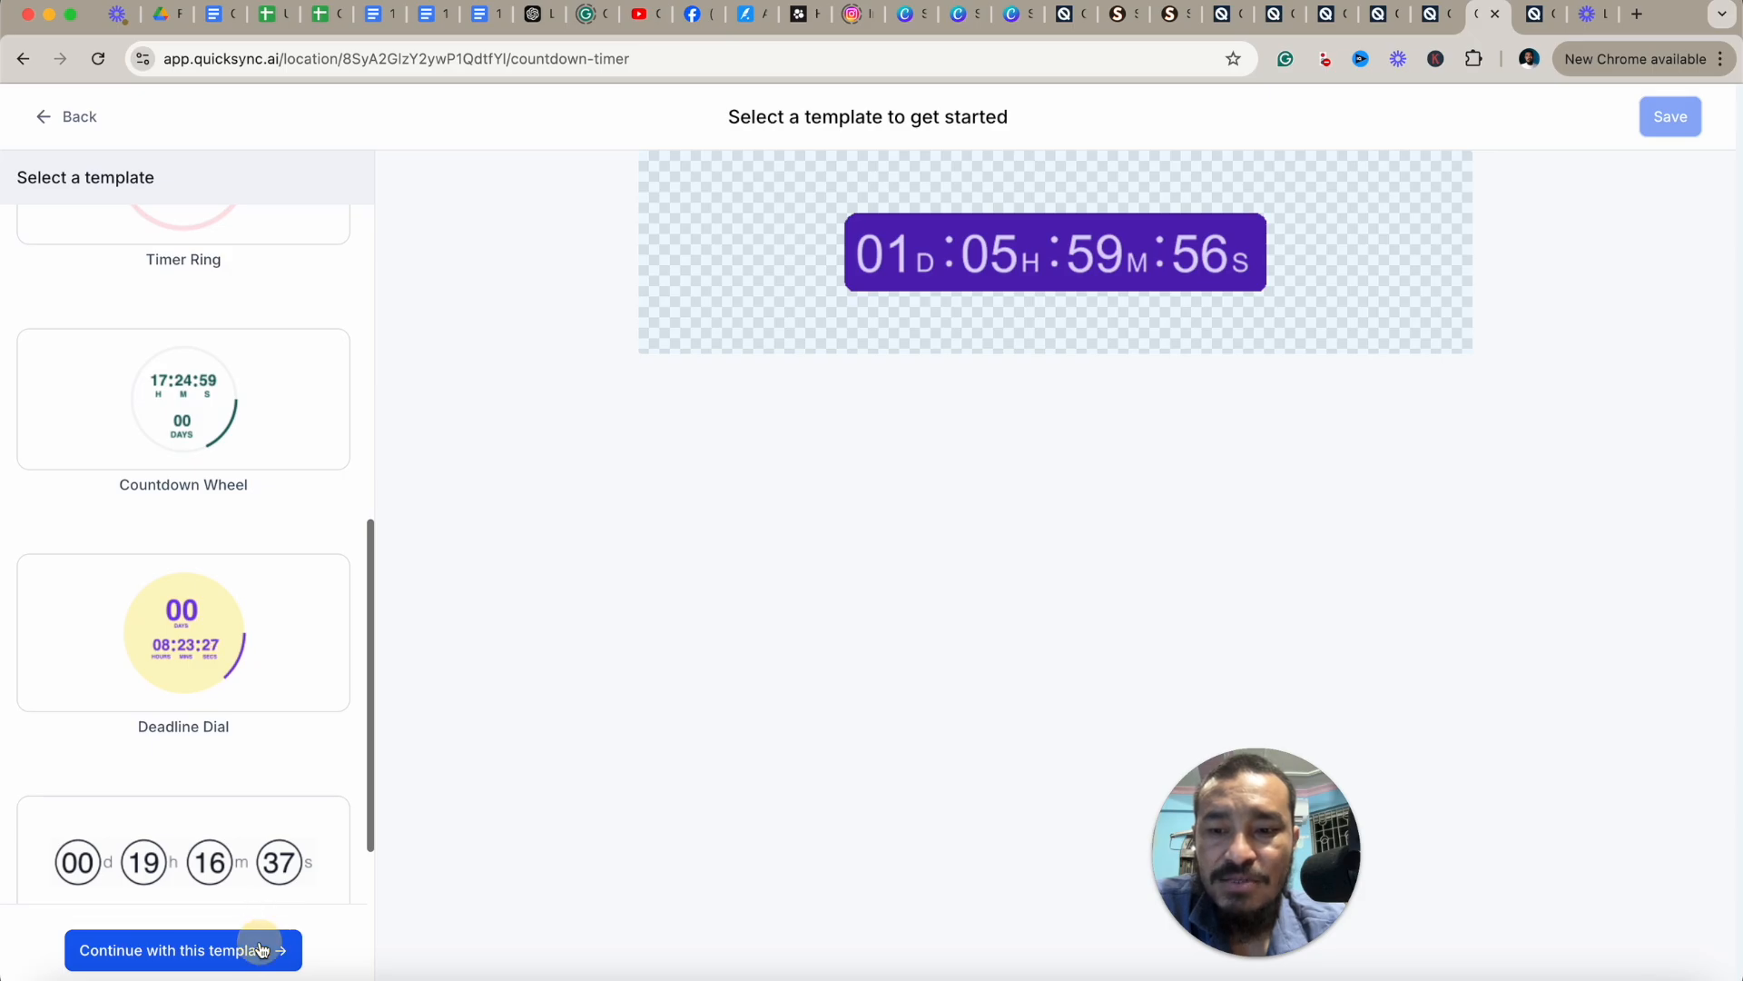
{"action": "left_click", "coordinate": [253, 946]}
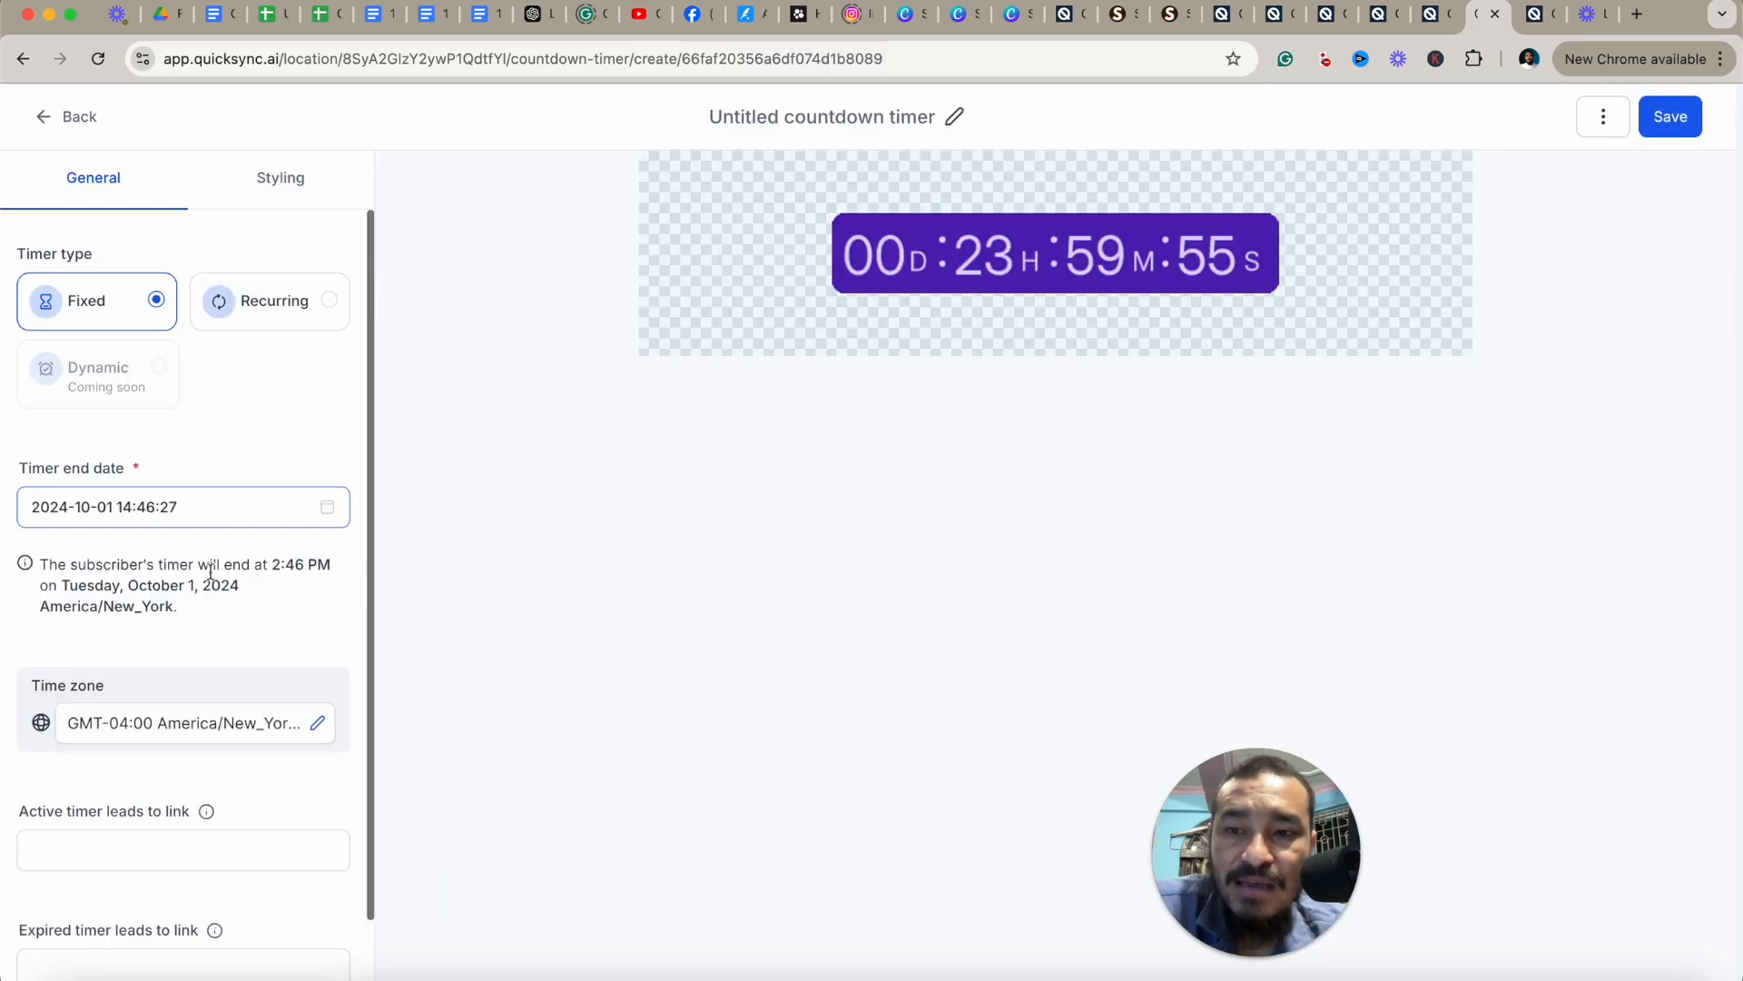
{"action": "scroll", "coordinate": [209, 654], "scroll_direction": "down", "scroll_amount": 1}
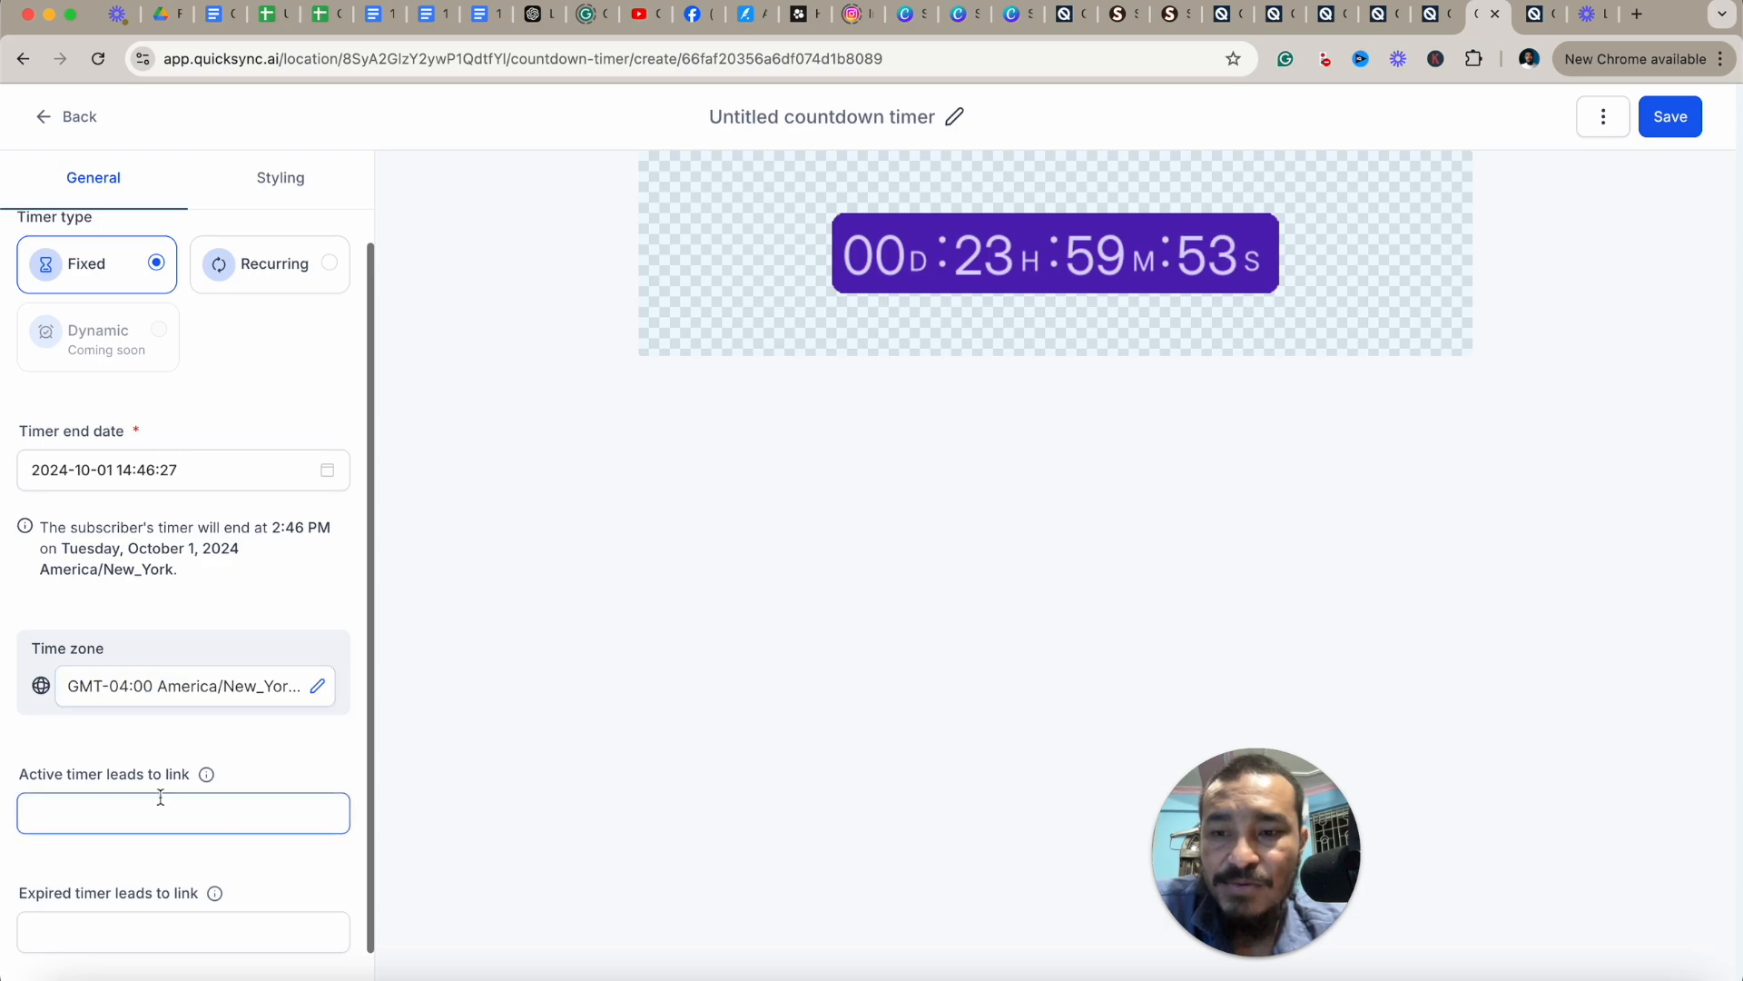
{"action": "scroll", "coordinate": [155, 803], "scroll_direction": "down", "scroll_amount": 1}
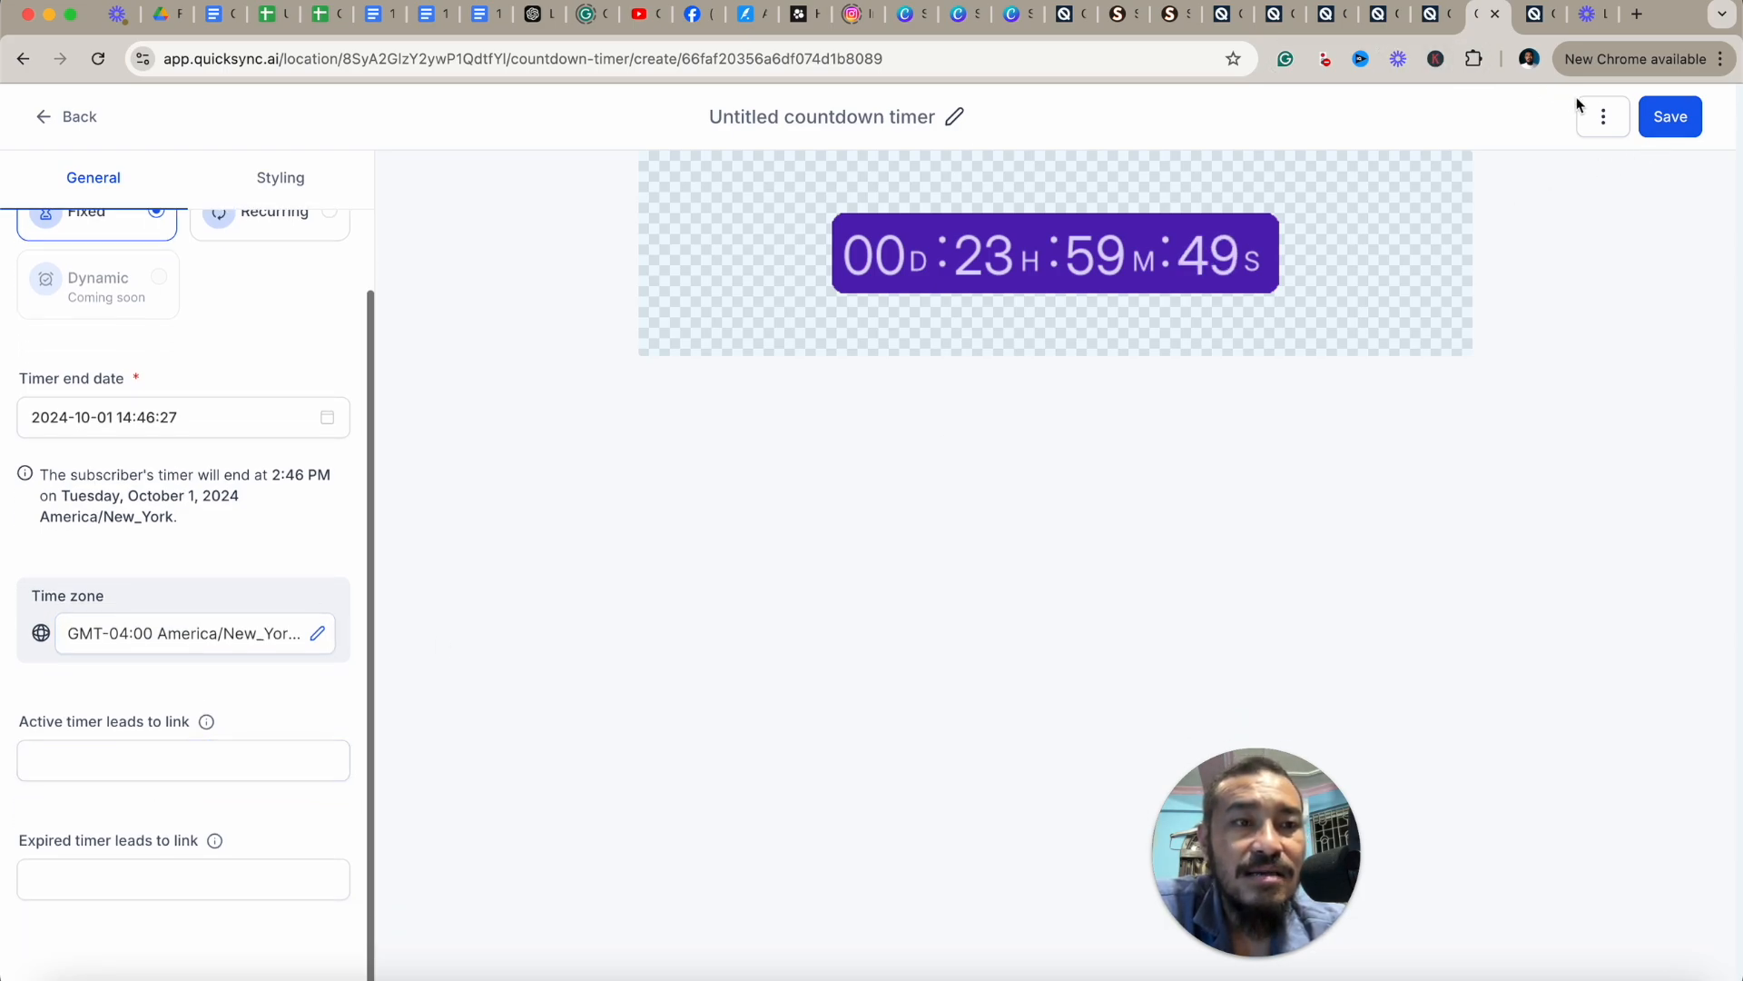
{"action": "left_click", "coordinate": [1667, 115]}
Switch to the website page builder tab, reload it, and open the Countdown Timers elements list.
{"action": "left_click", "coordinate": [1331, 16]}
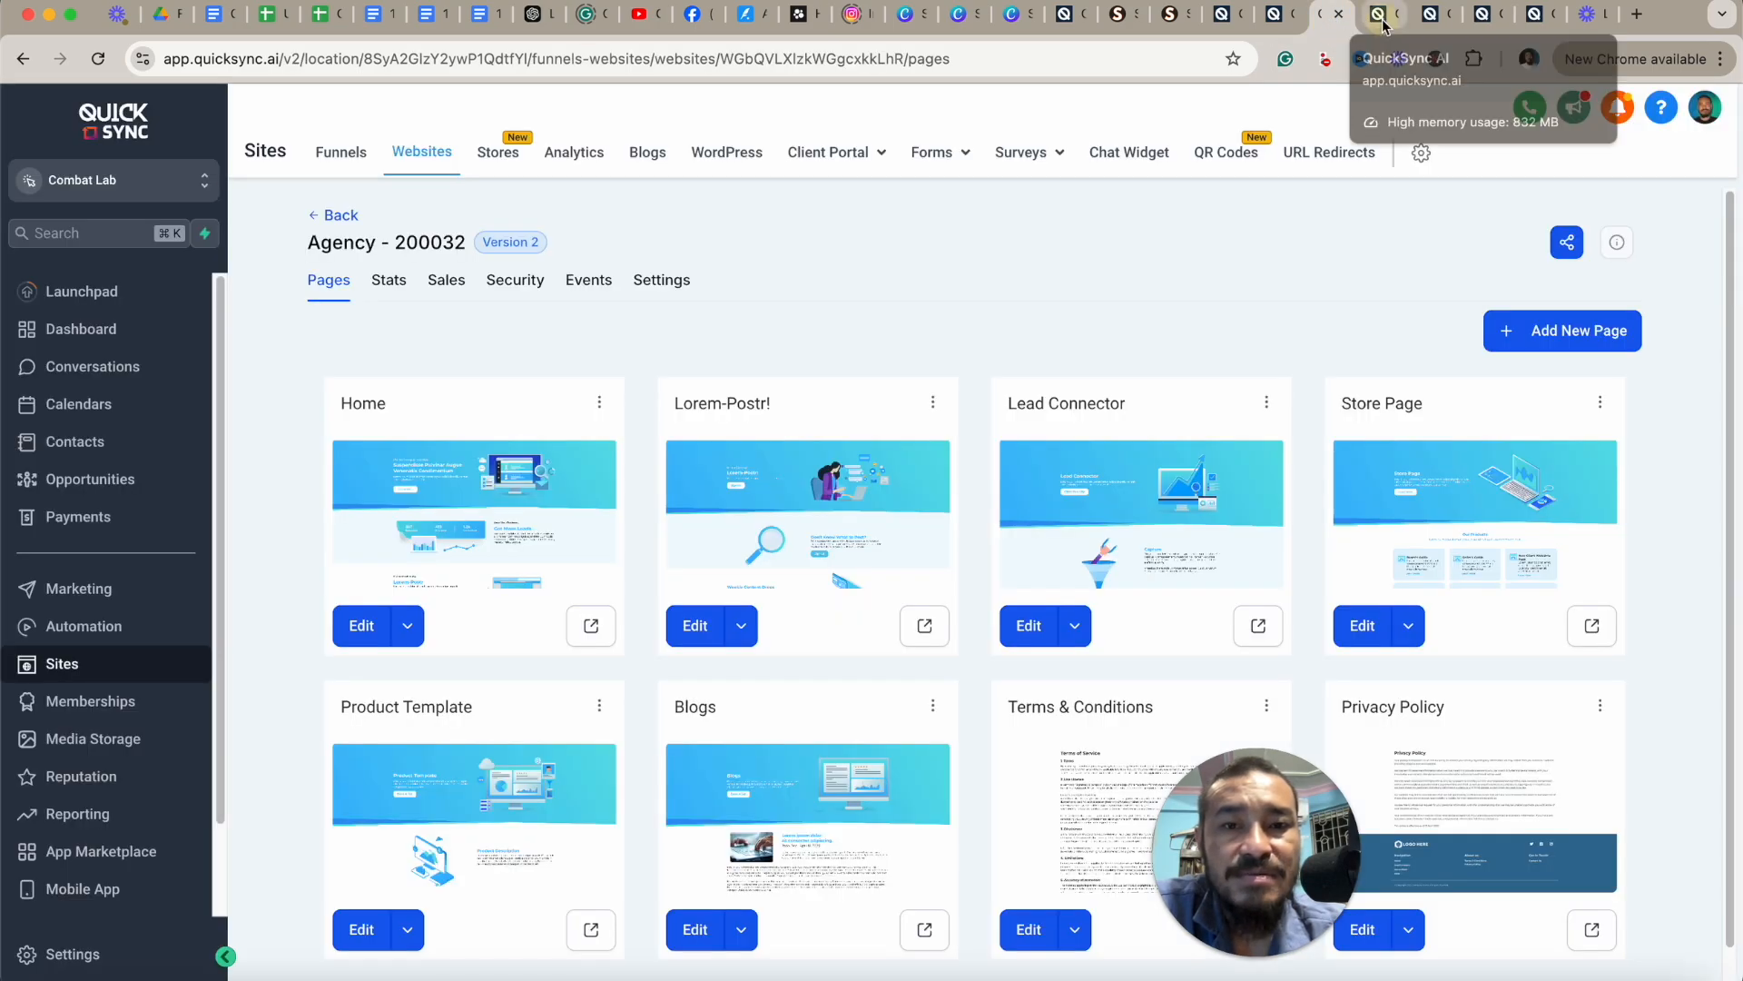
{"action": "left_click", "coordinate": [1383, 20]}
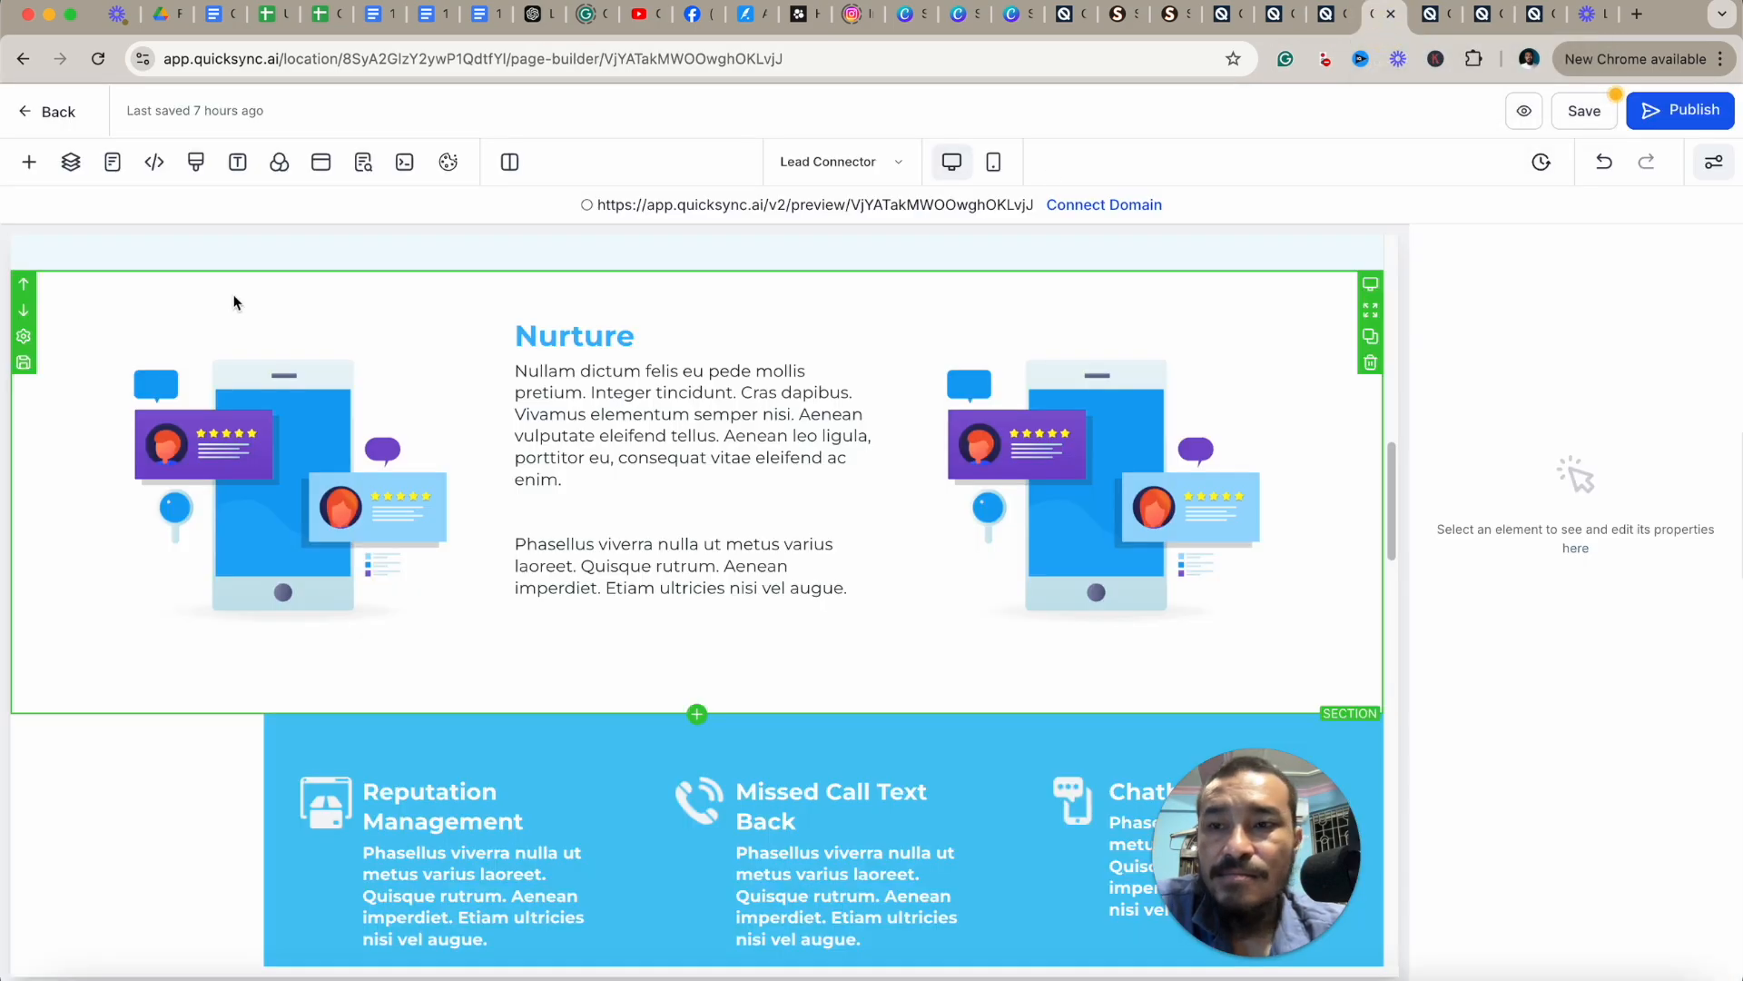
{"action": "left_click", "coordinate": [29, 162]}
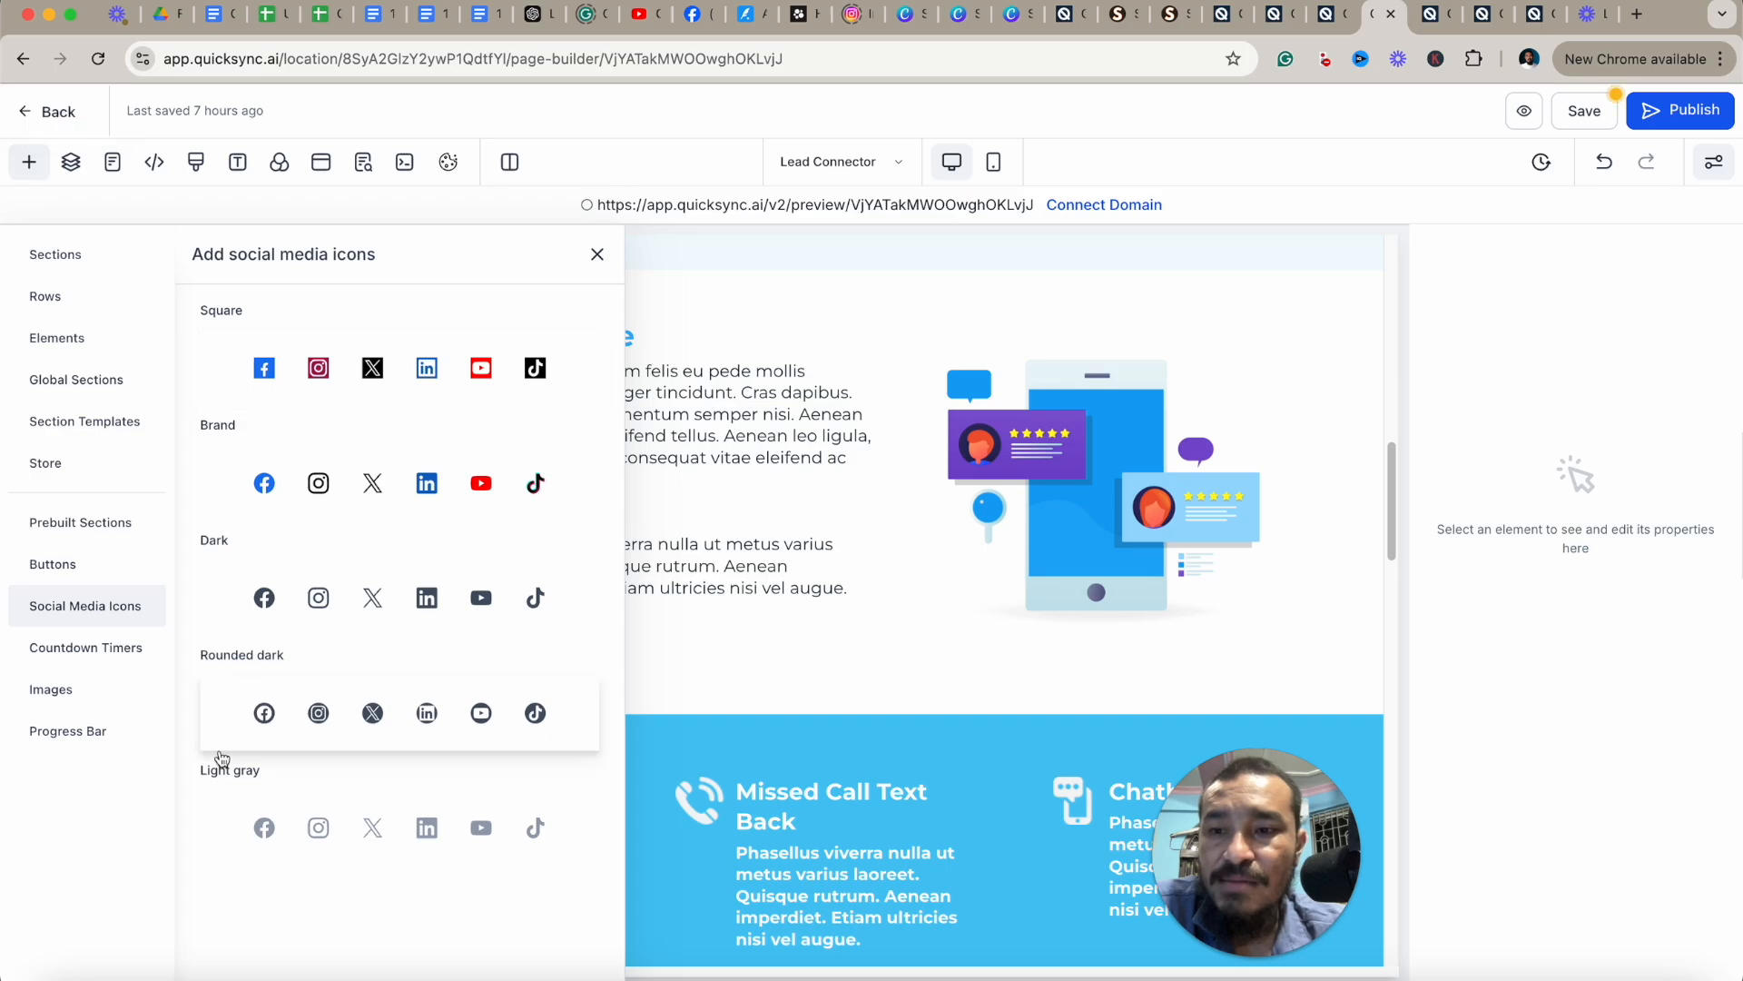
{"action": "left_click", "coordinate": [105, 650]}
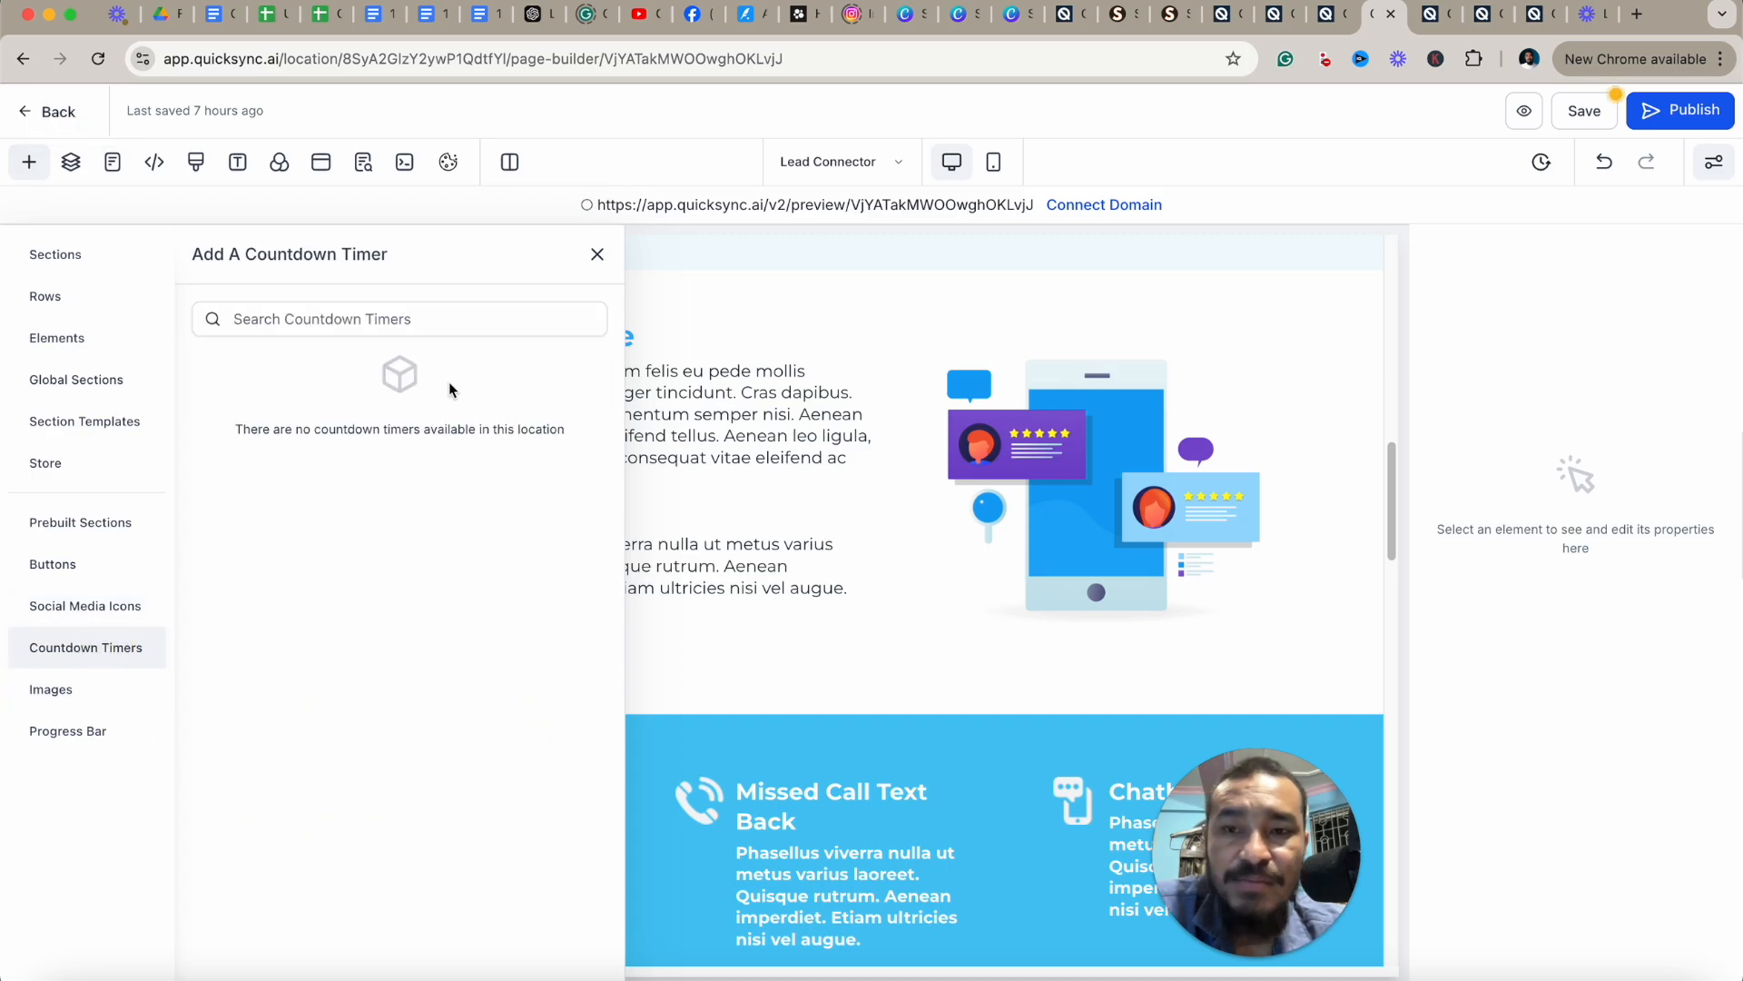
{"action": "left_click", "coordinate": [98, 58]}
{"action": "left_click", "coordinate": [922, 381]}
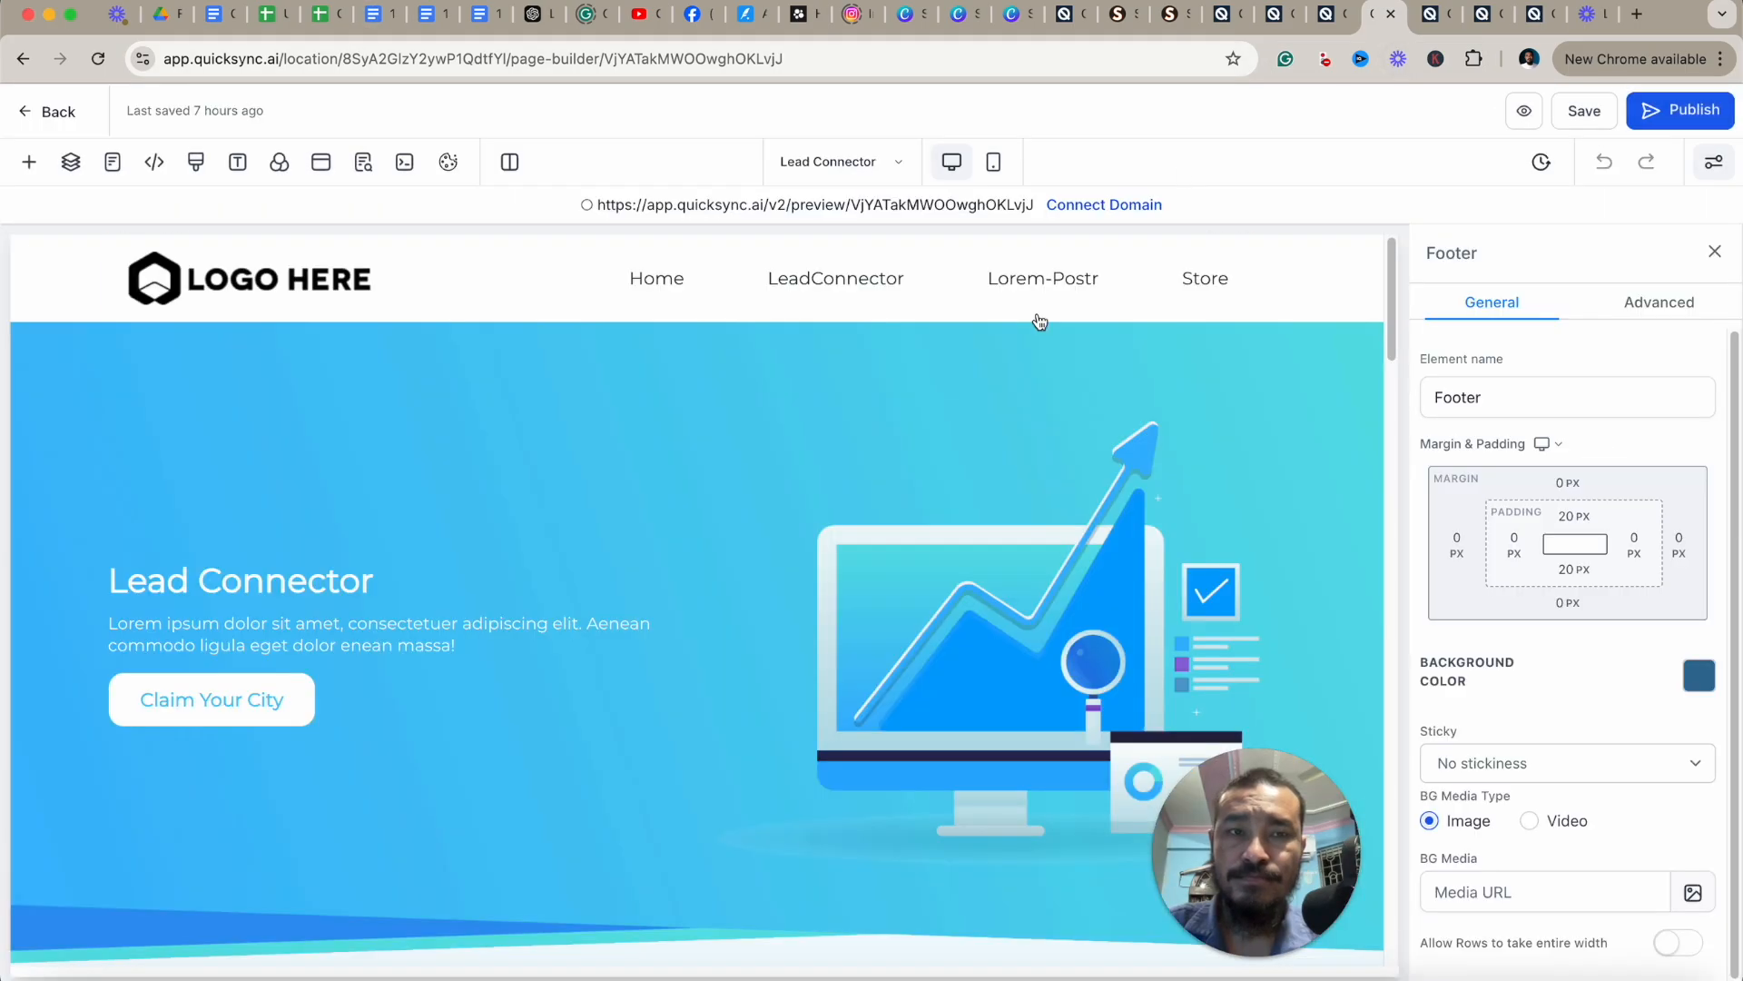
{"action": "left_click", "coordinate": [29, 163]}
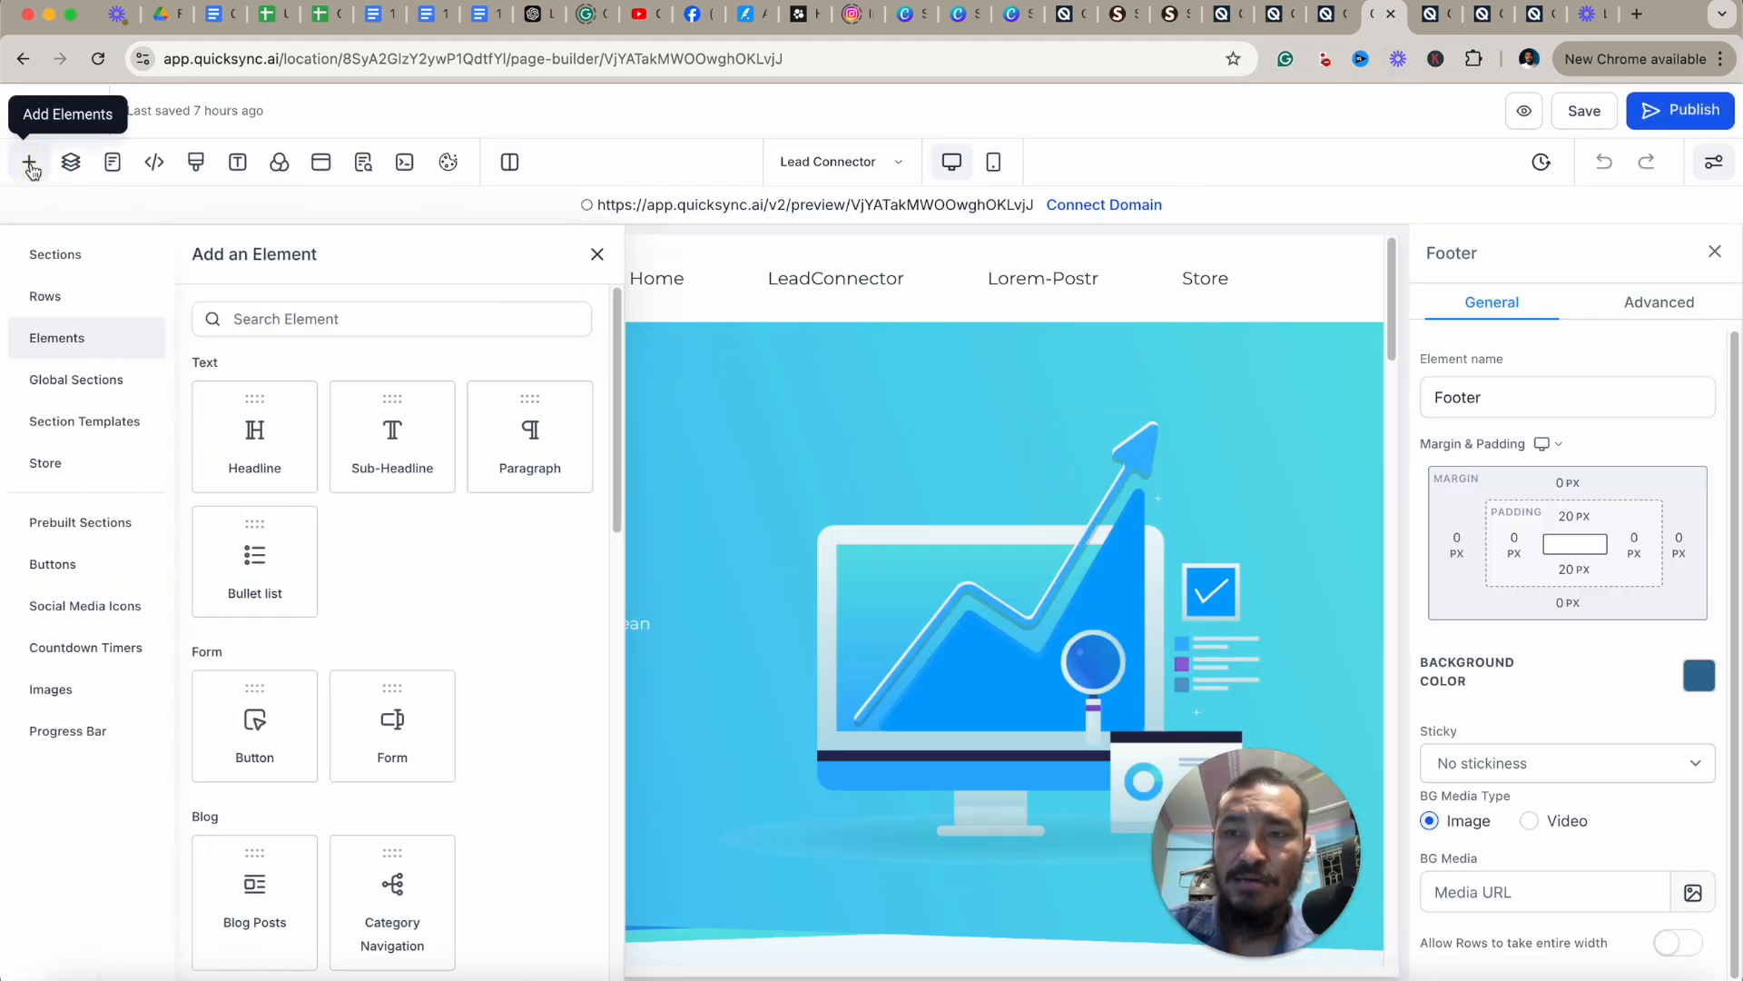
{"action": "left_click", "coordinate": [85, 648]}
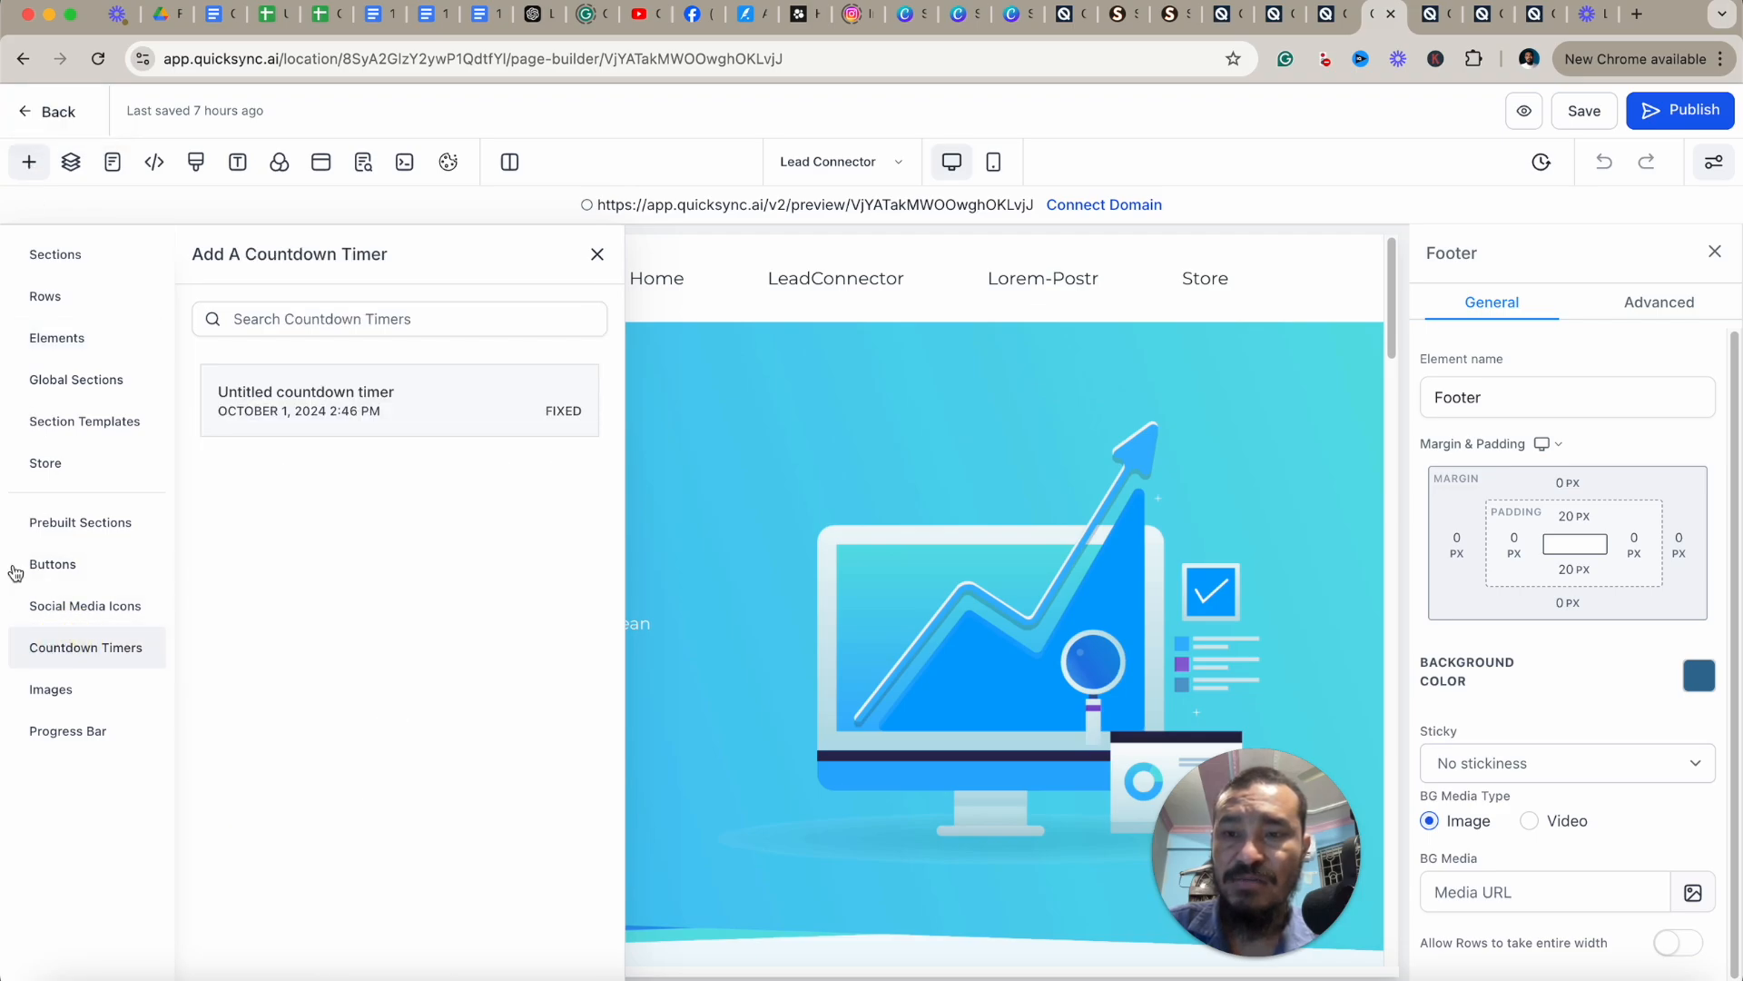
Insert the untitled countdown timer below the page header, then delete it.
{"action": "left_click", "coordinate": [419, 406]}
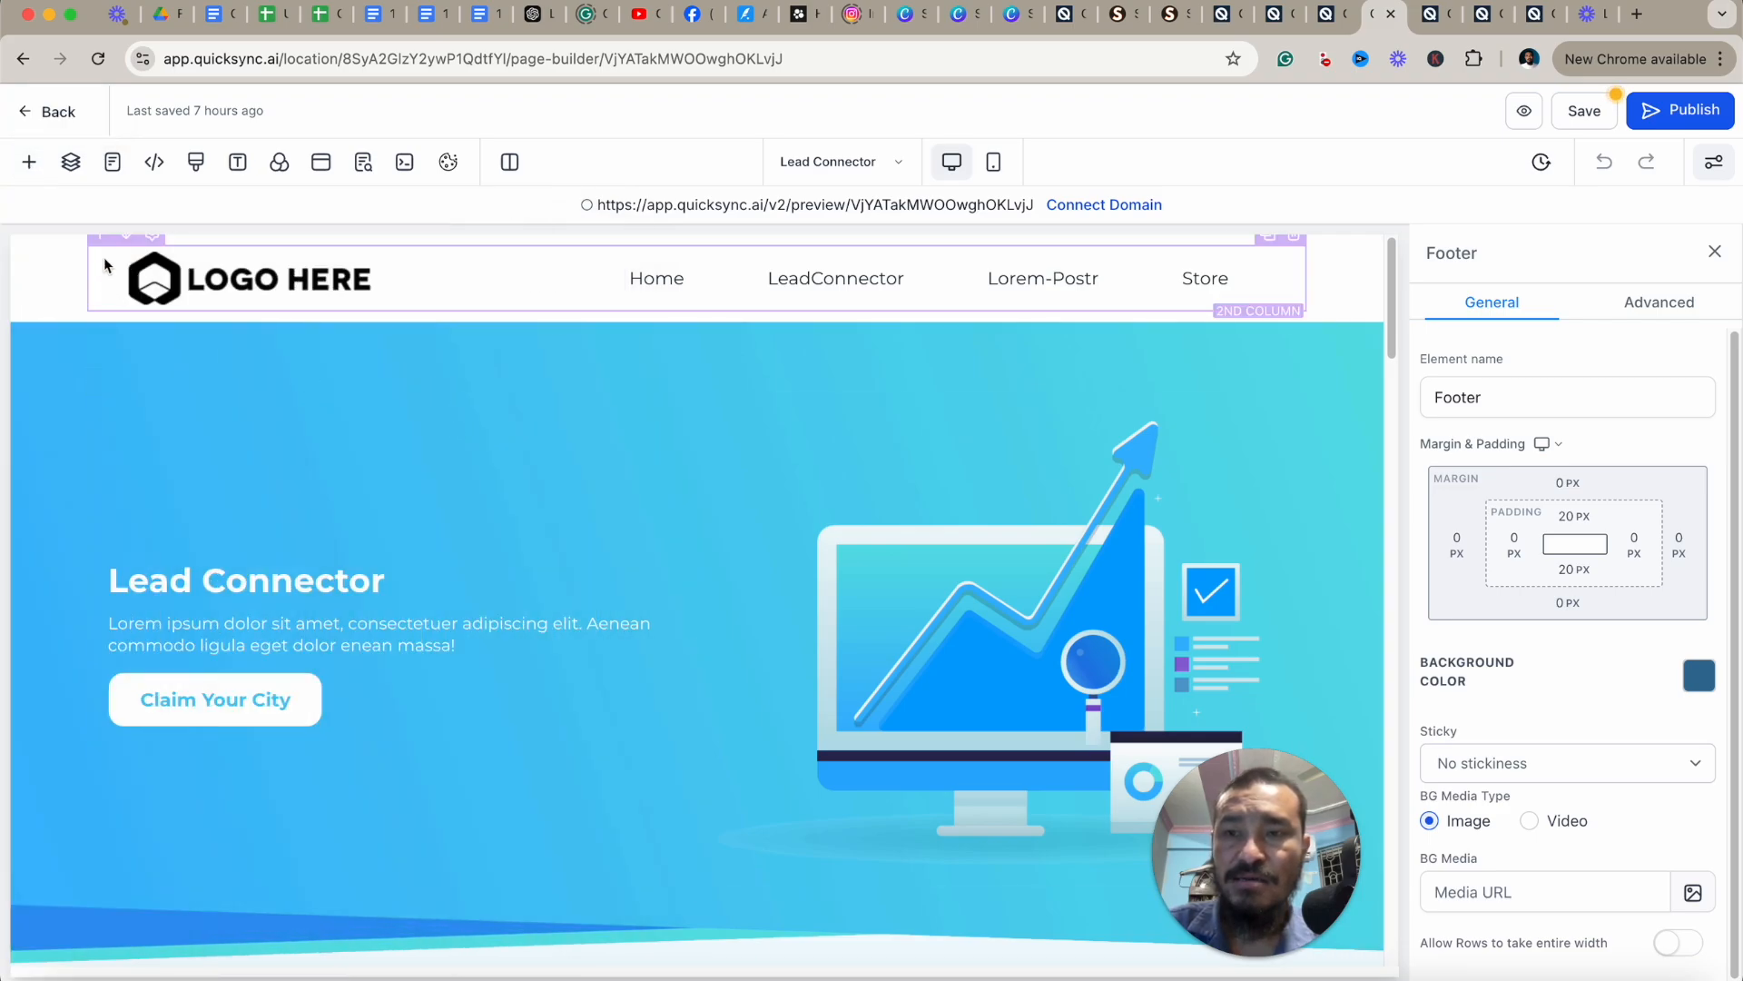
{"action": "left_click", "coordinate": [29, 162]}
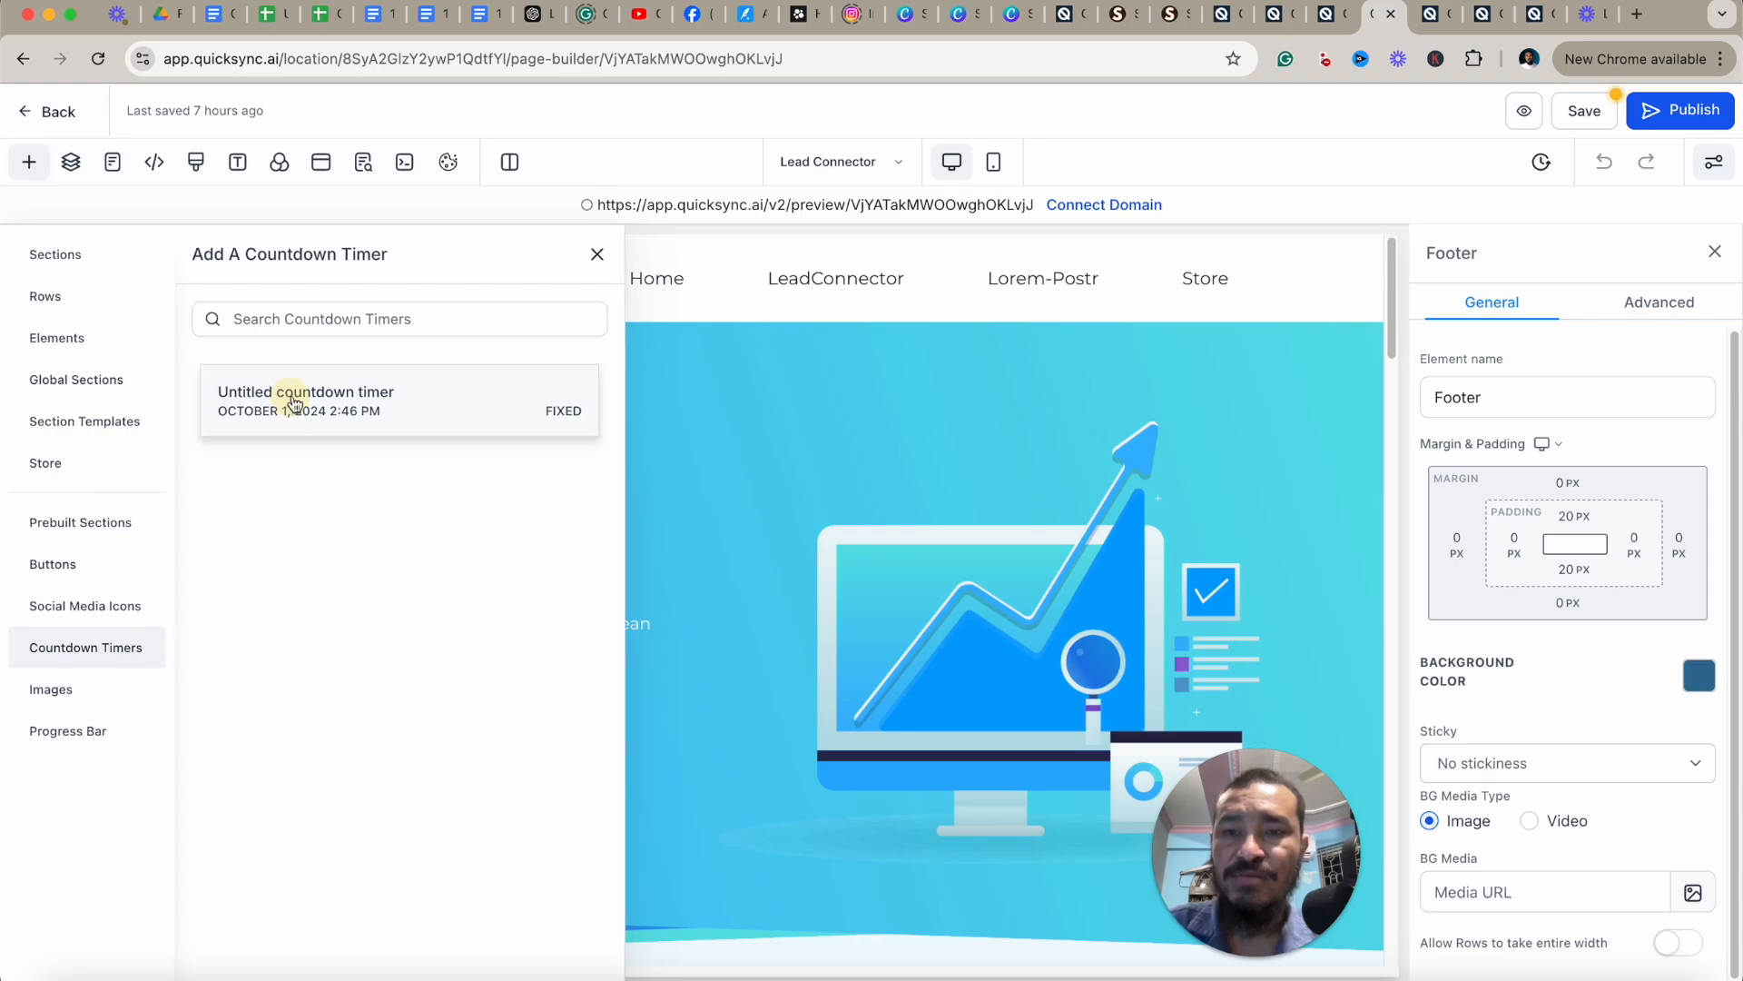
{"action": "left_click_drag", "start_coordinate": [292, 397], "coordinate": [768, 358]}
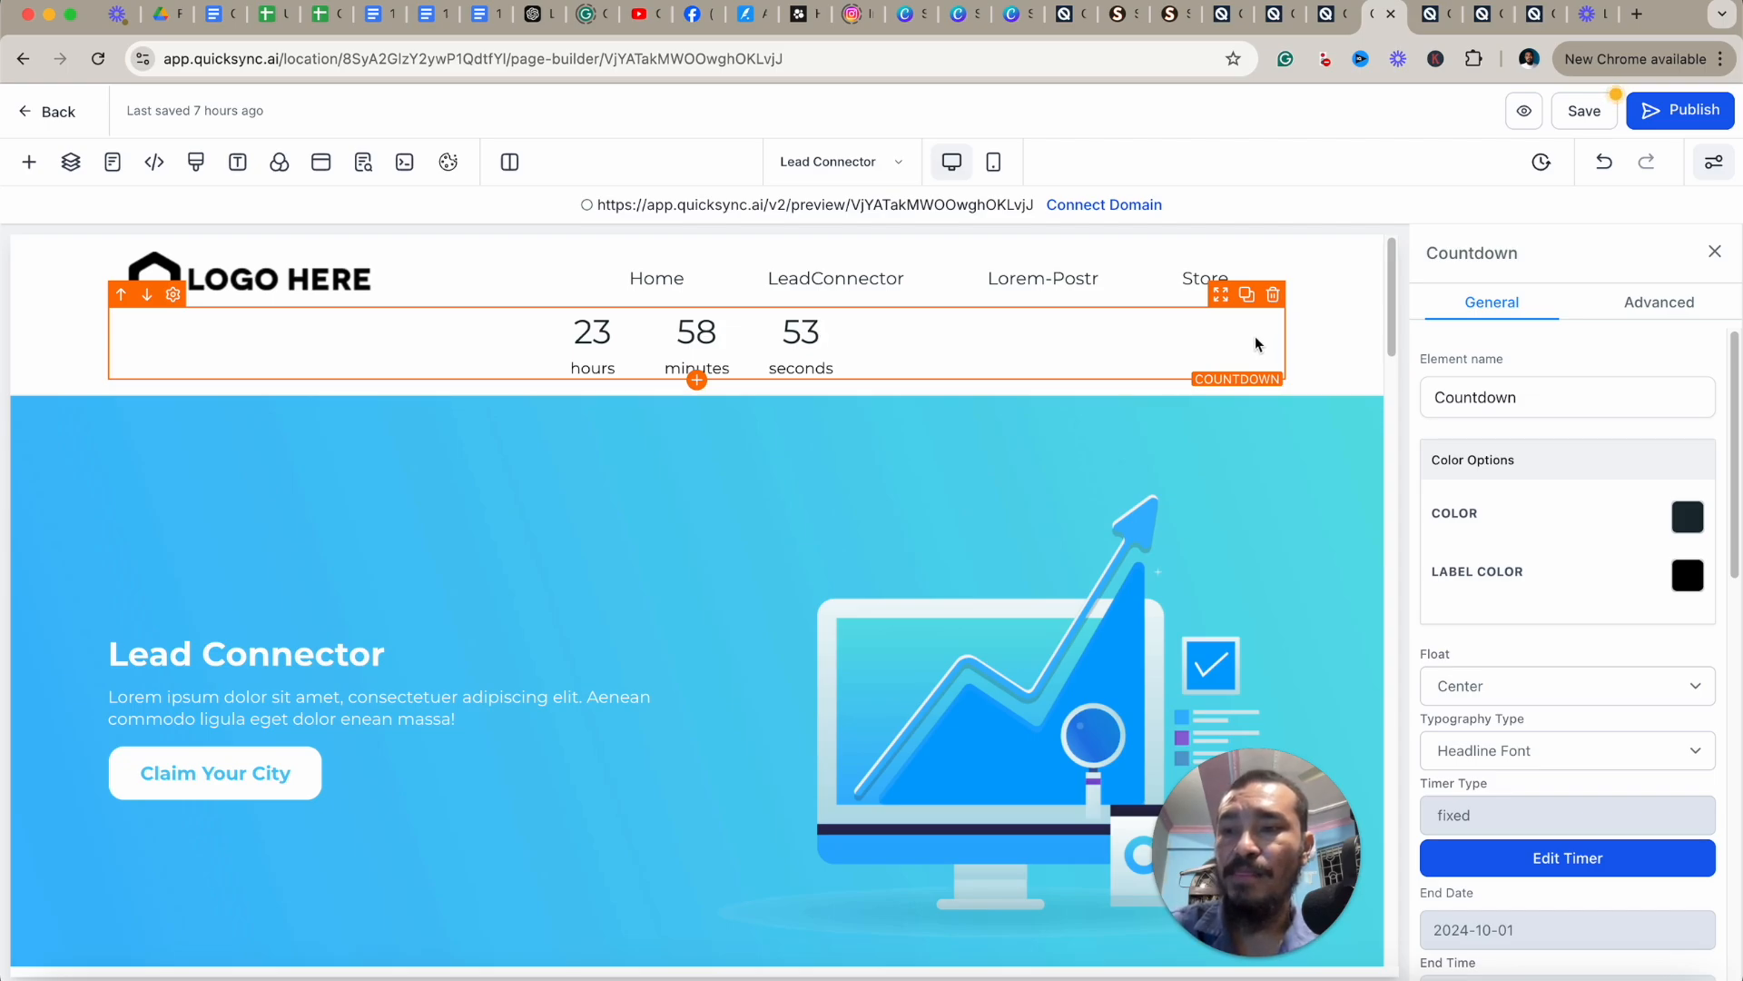
{"action": "left_click", "coordinate": [1273, 296]}
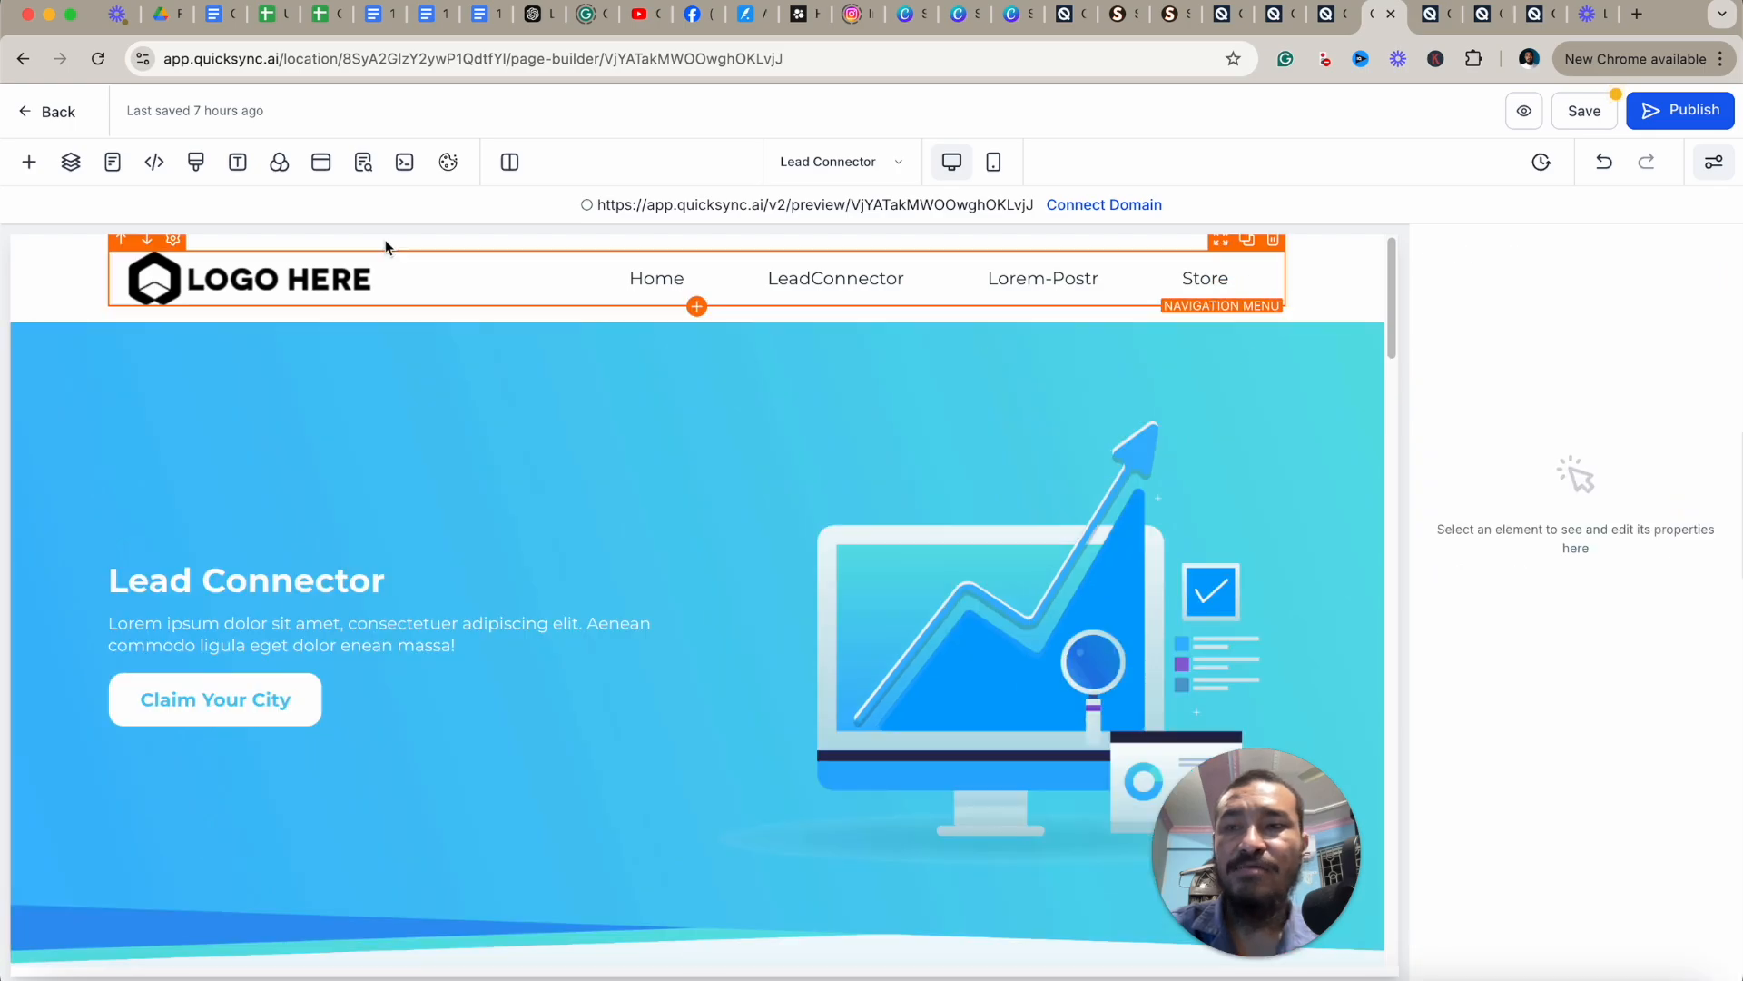
Open the Store elements panel to view the online store option, then close it.
{"action": "left_click", "coordinate": [29, 162]}
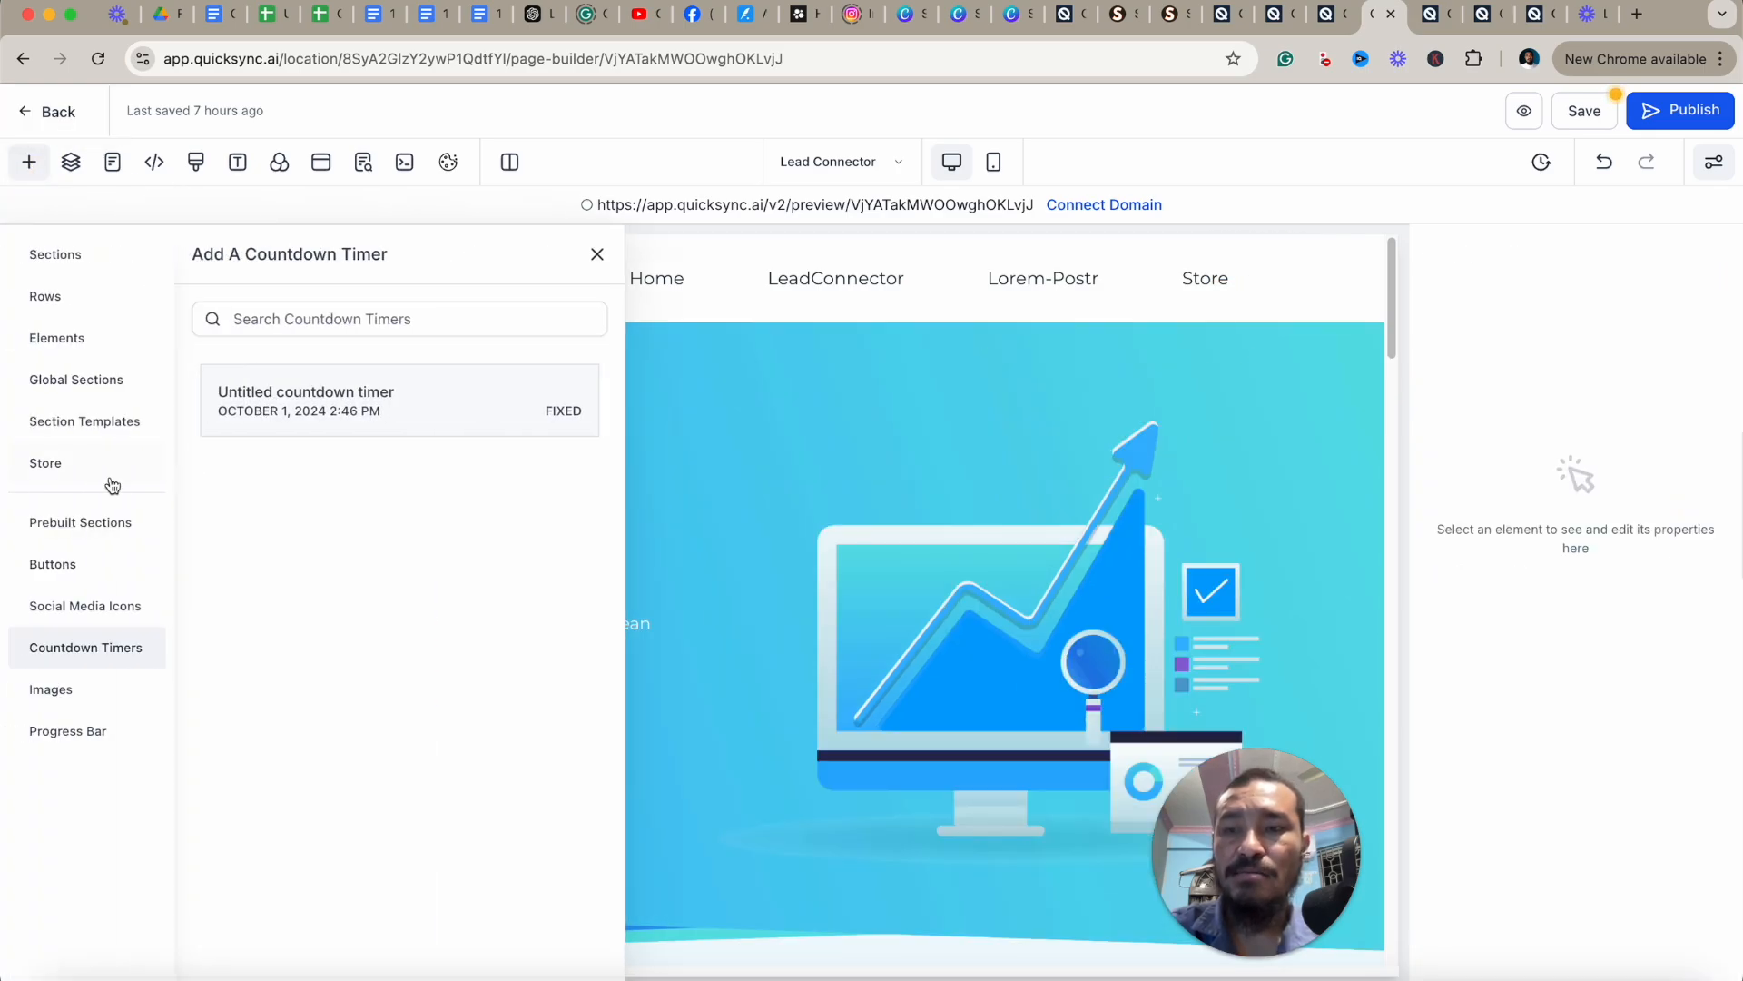
{"action": "left_click", "coordinate": [50, 465]}
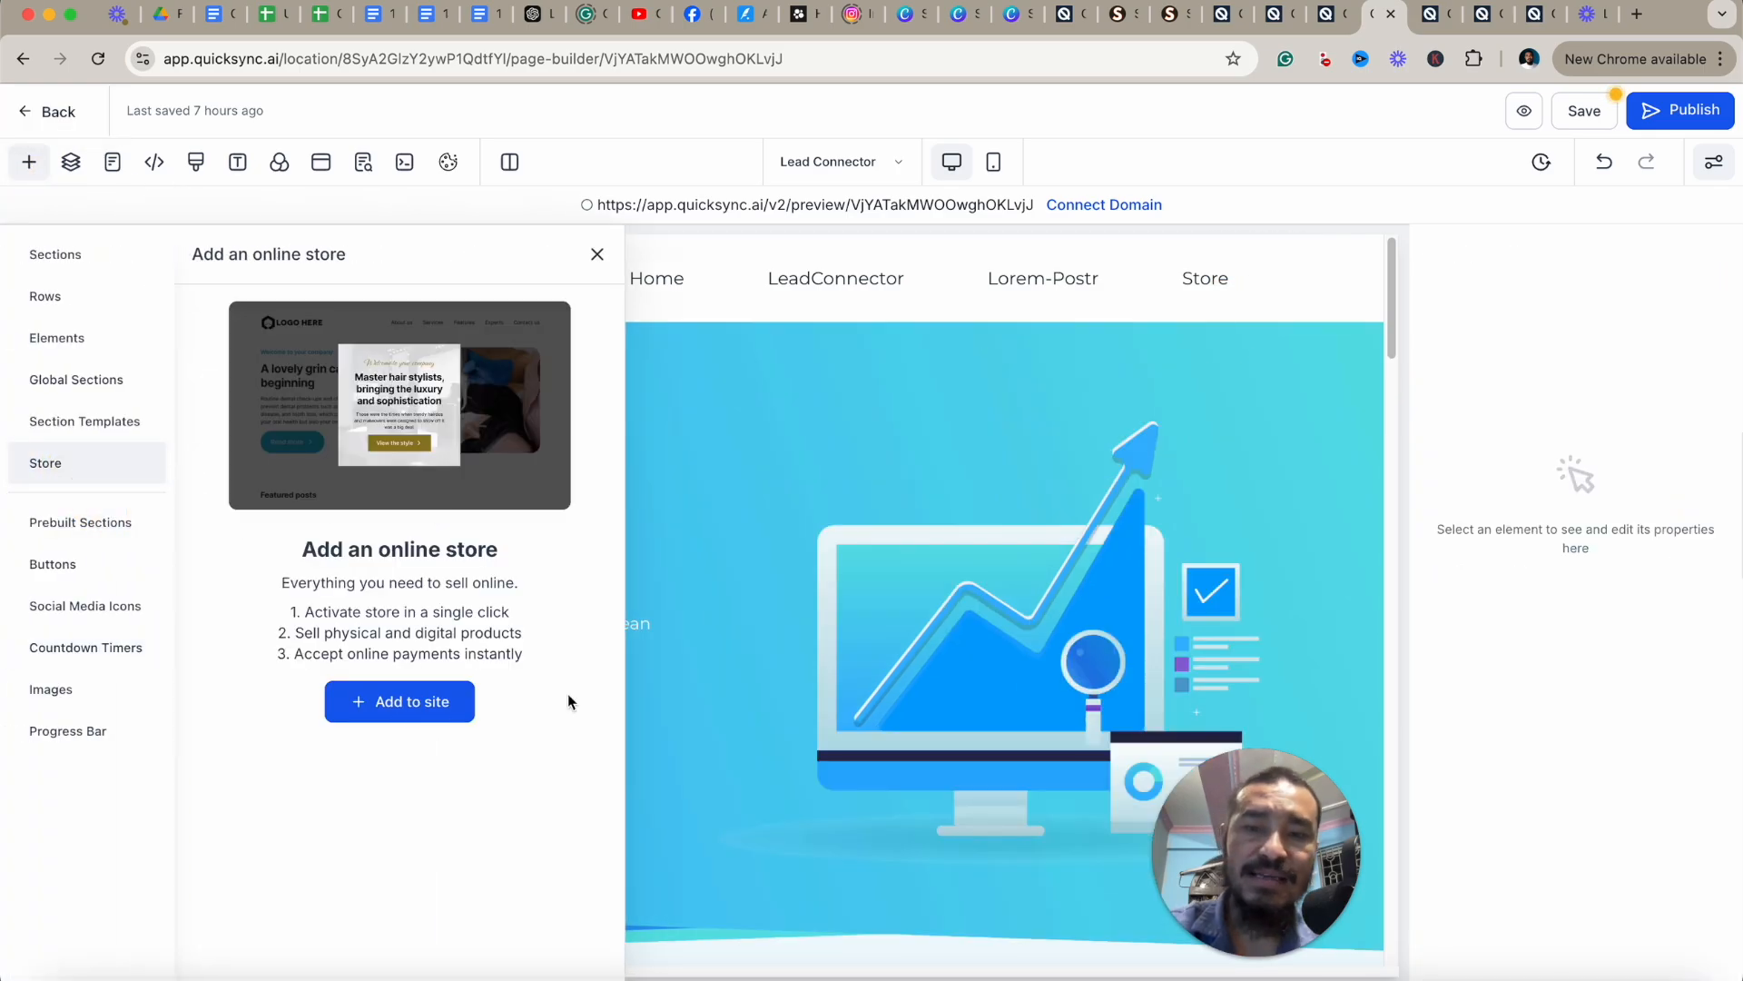
{"action": "left_click", "coordinate": [600, 270]}
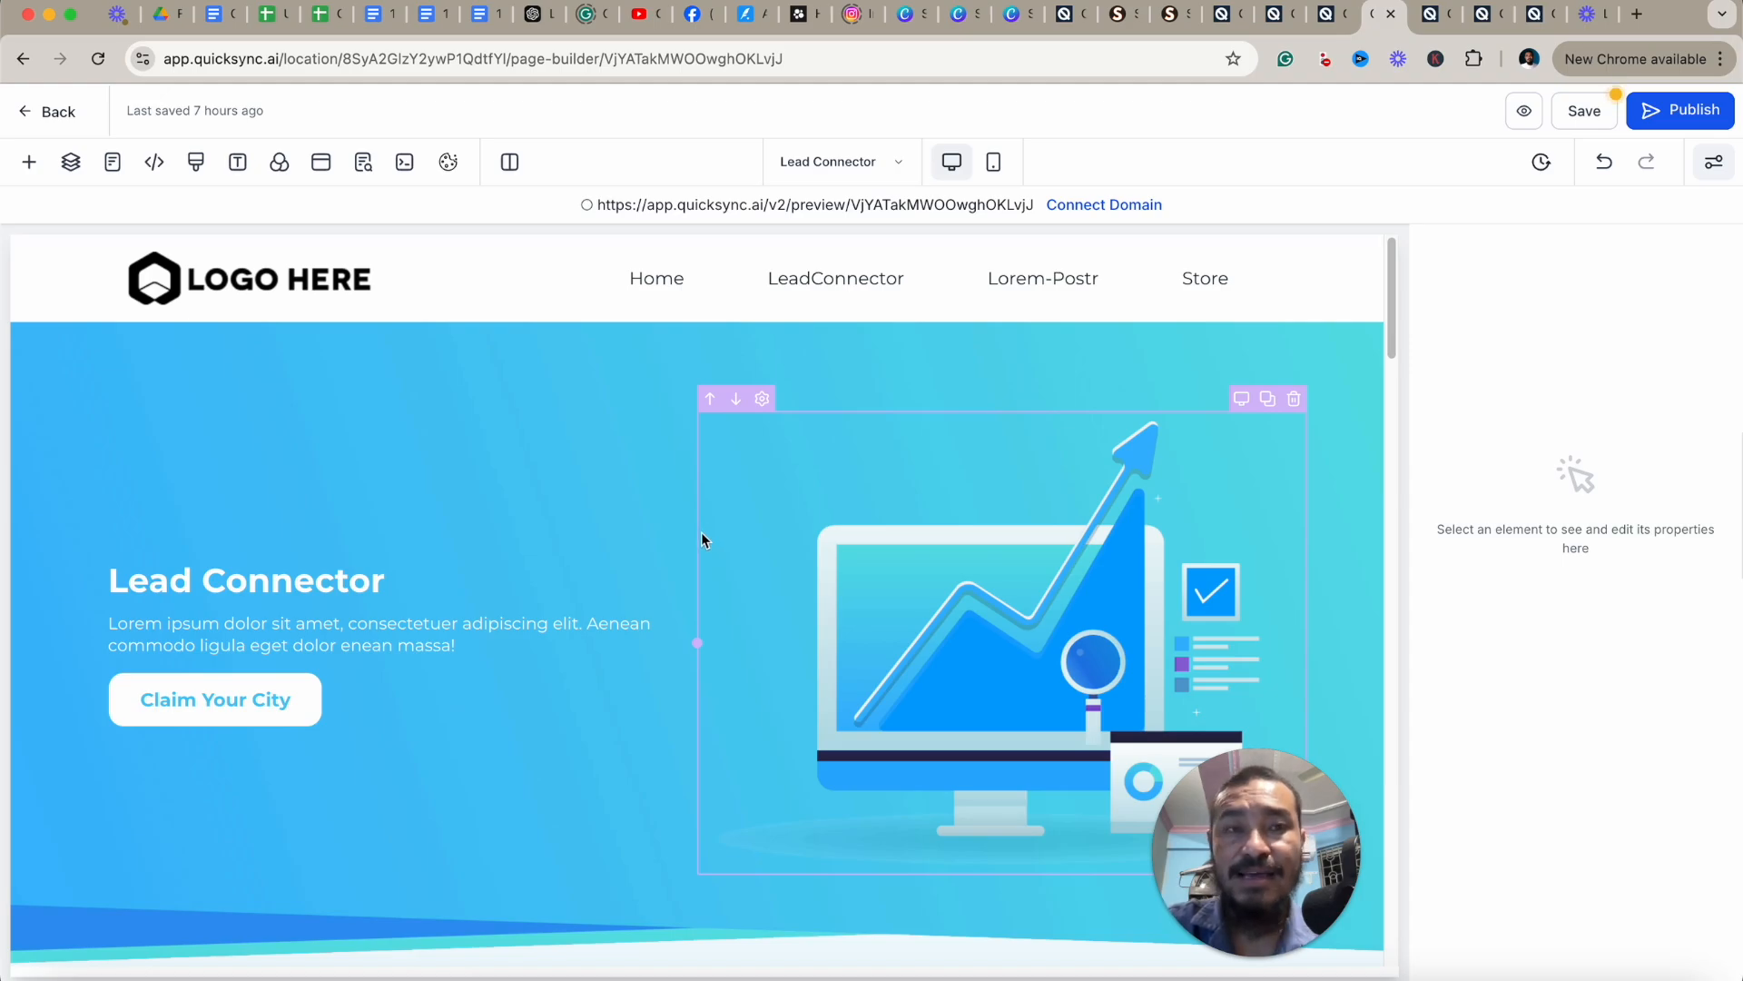
Switch to the Settings tab and open the Domains page.
{"action": "left_click", "coordinate": [1480, 20]}
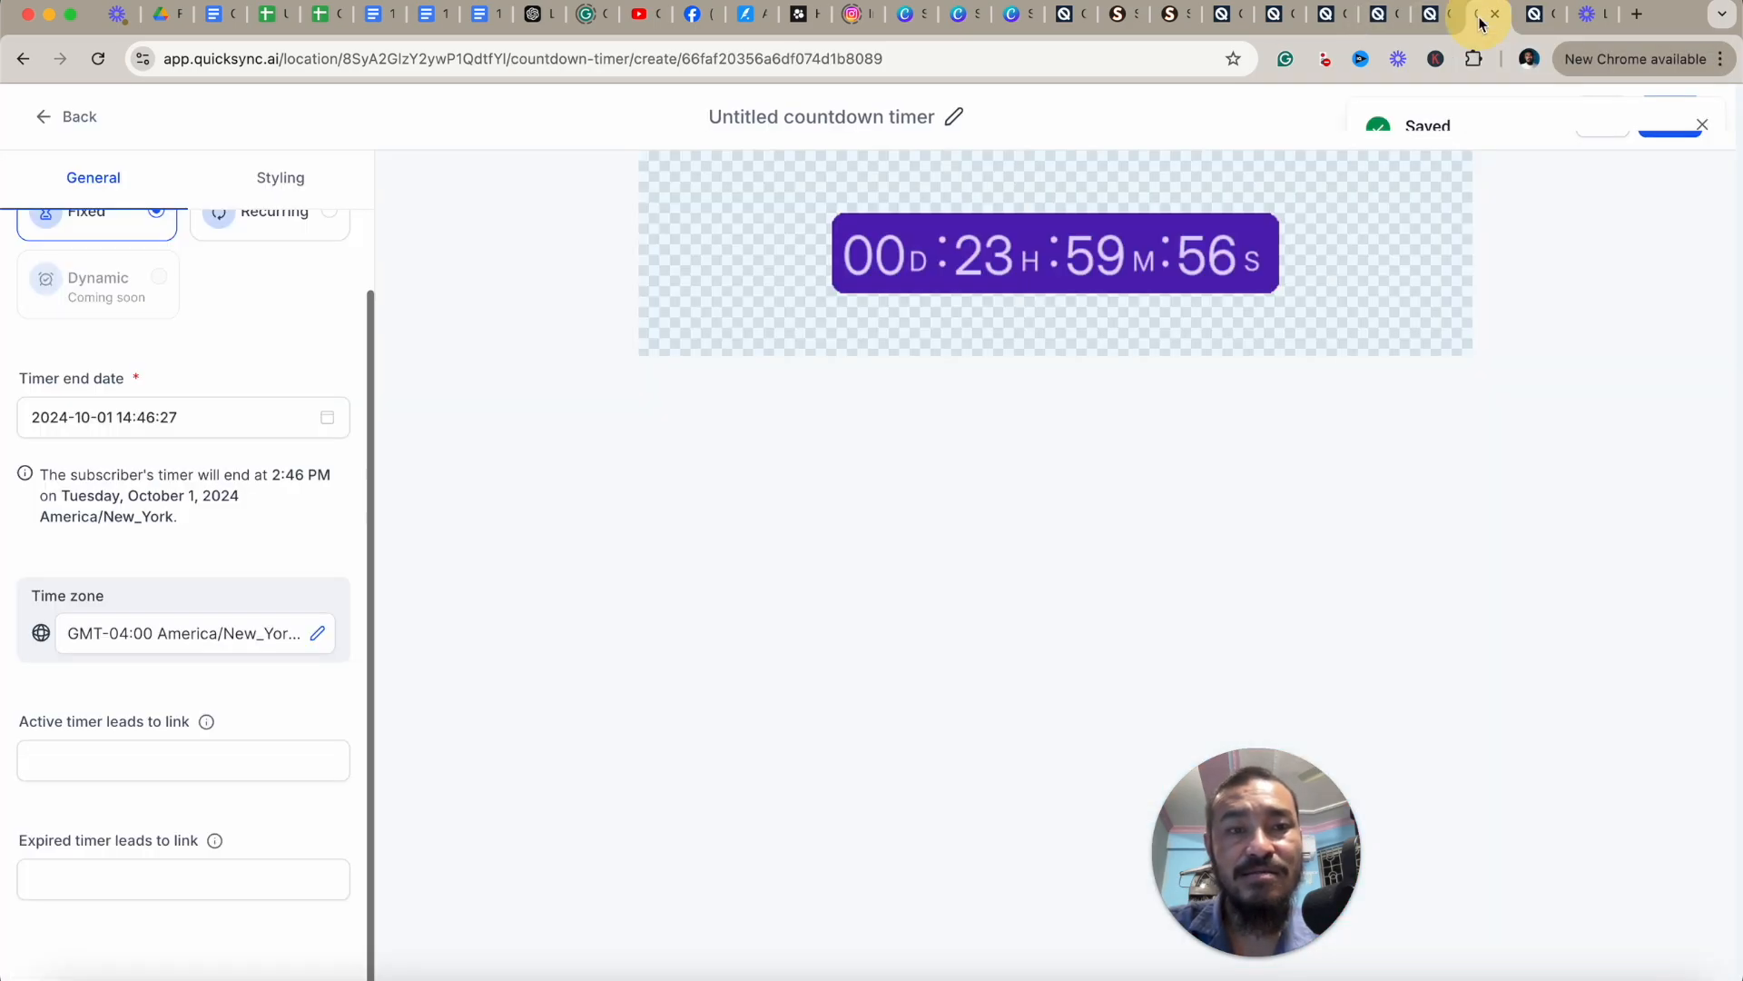
{"action": "left_click", "coordinate": [1534, 14]}
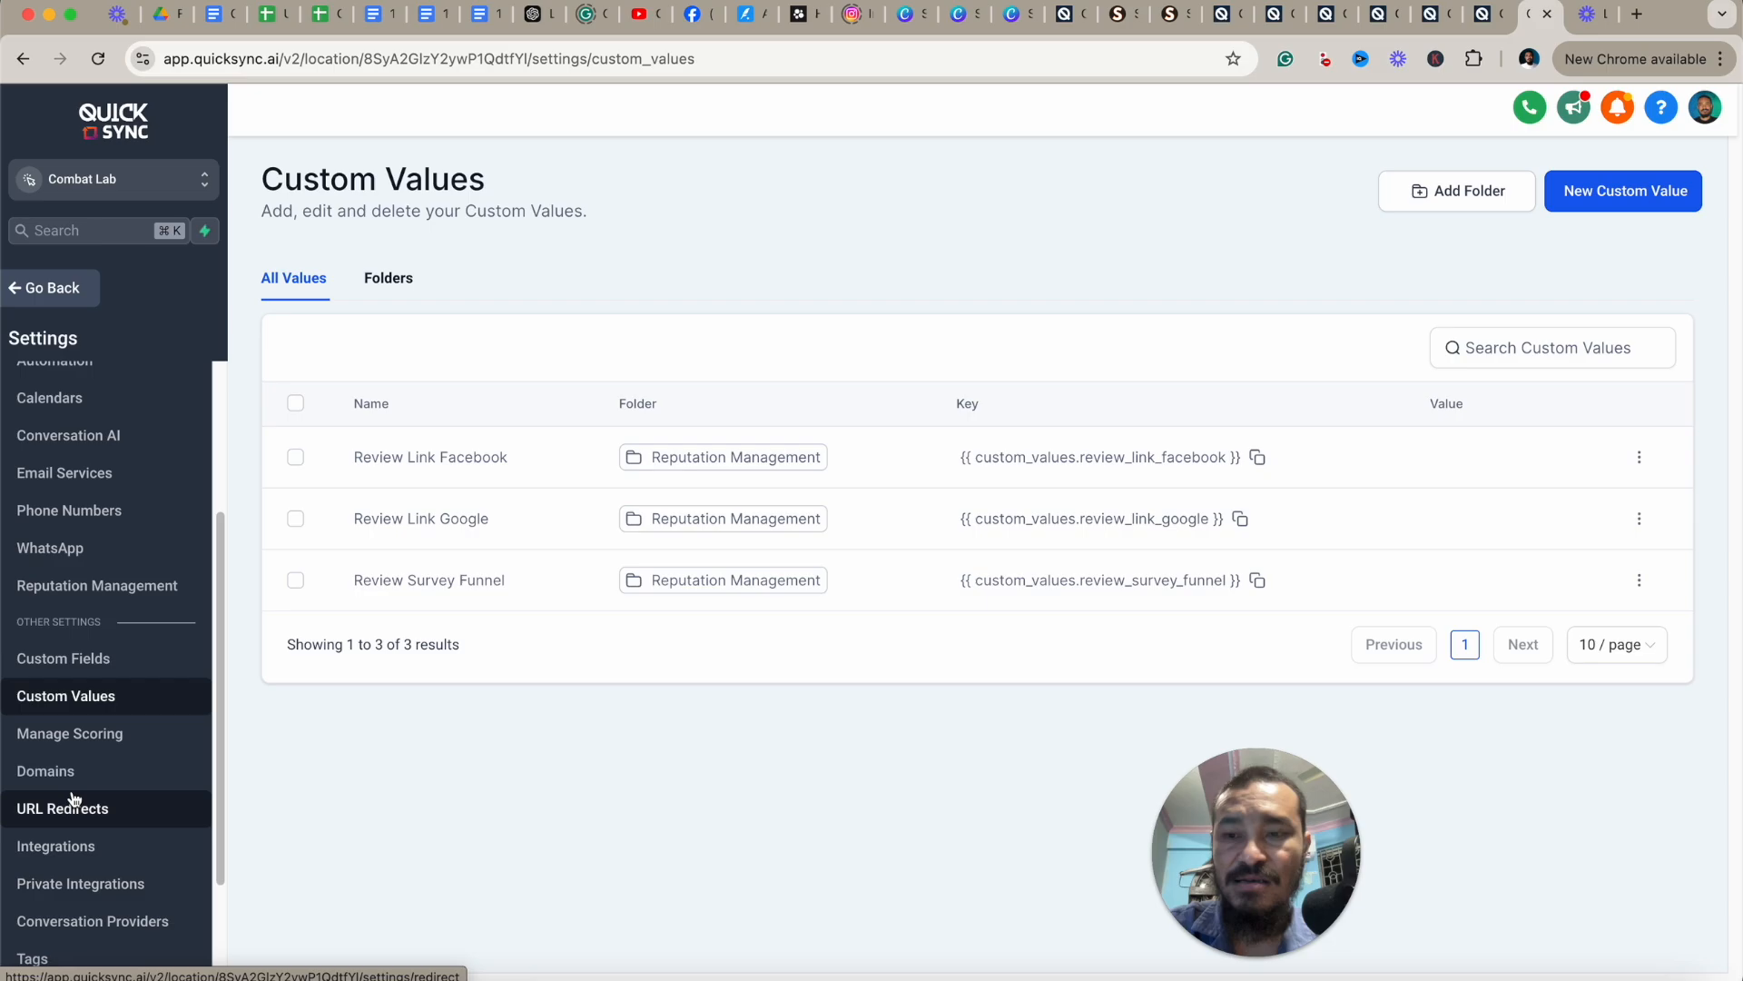
{"action": "left_click", "coordinate": [4, 752]}
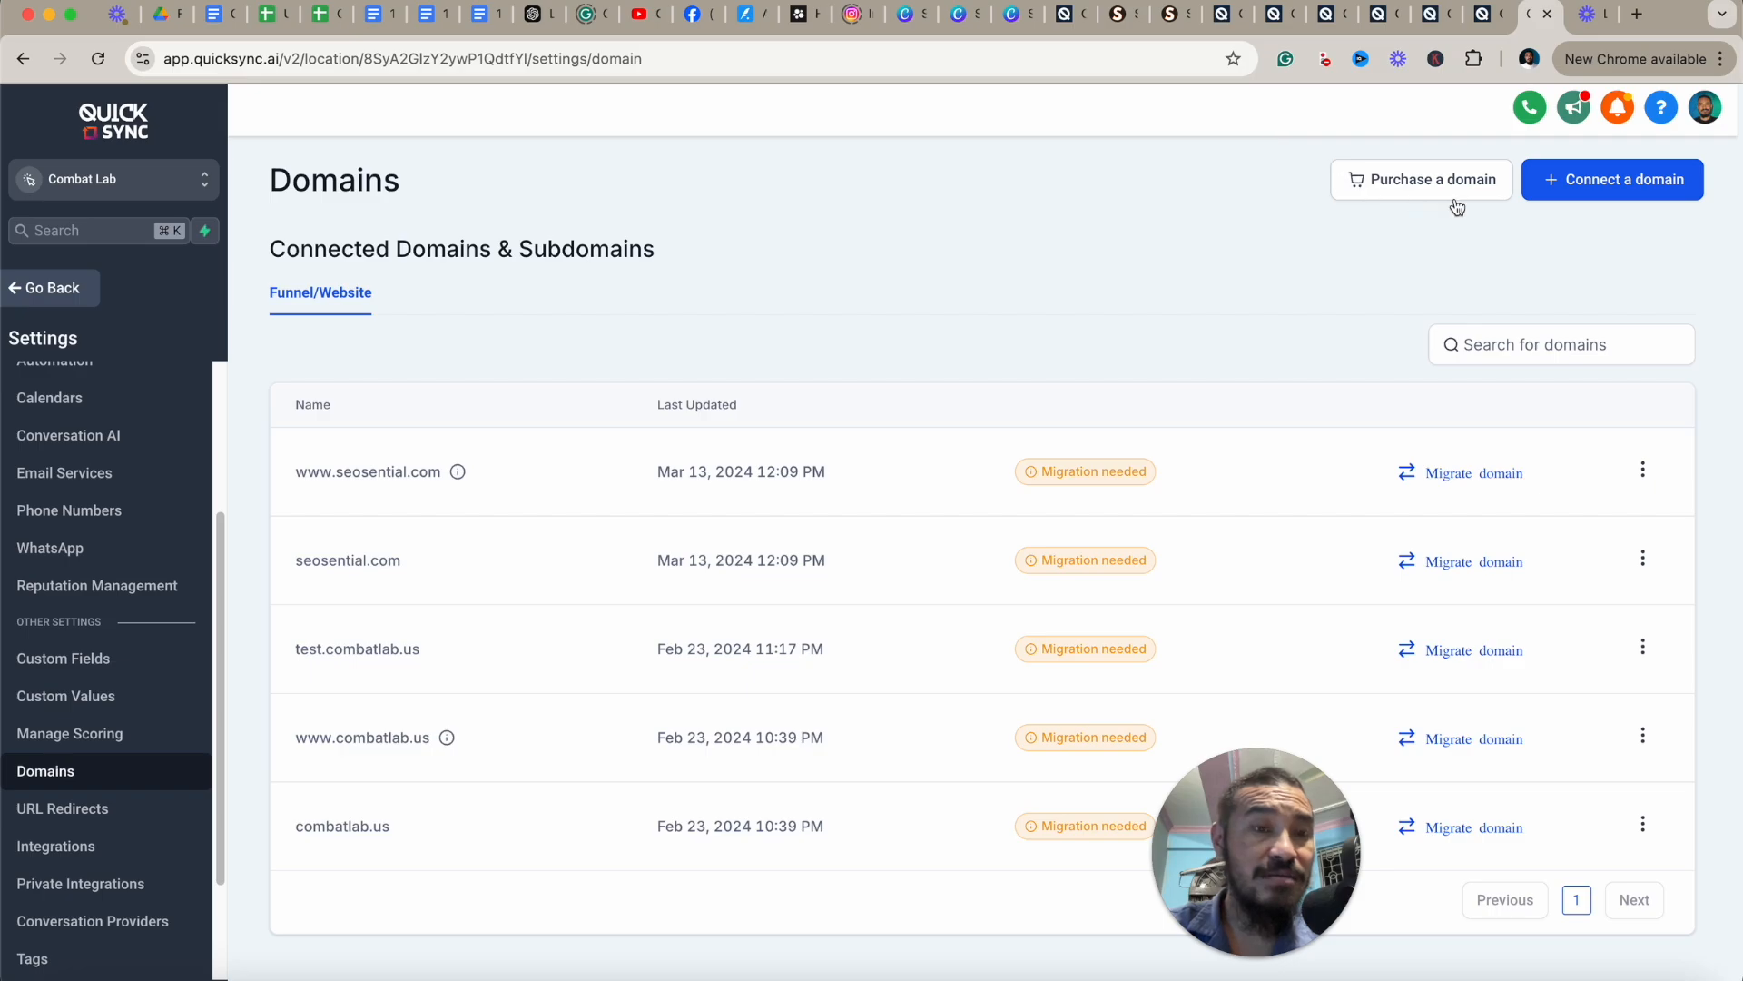
Search the domain purchase page for saasagncy, review the offered domains, and return to Domains.
{"action": "left_click", "coordinate": [1404, 190]}
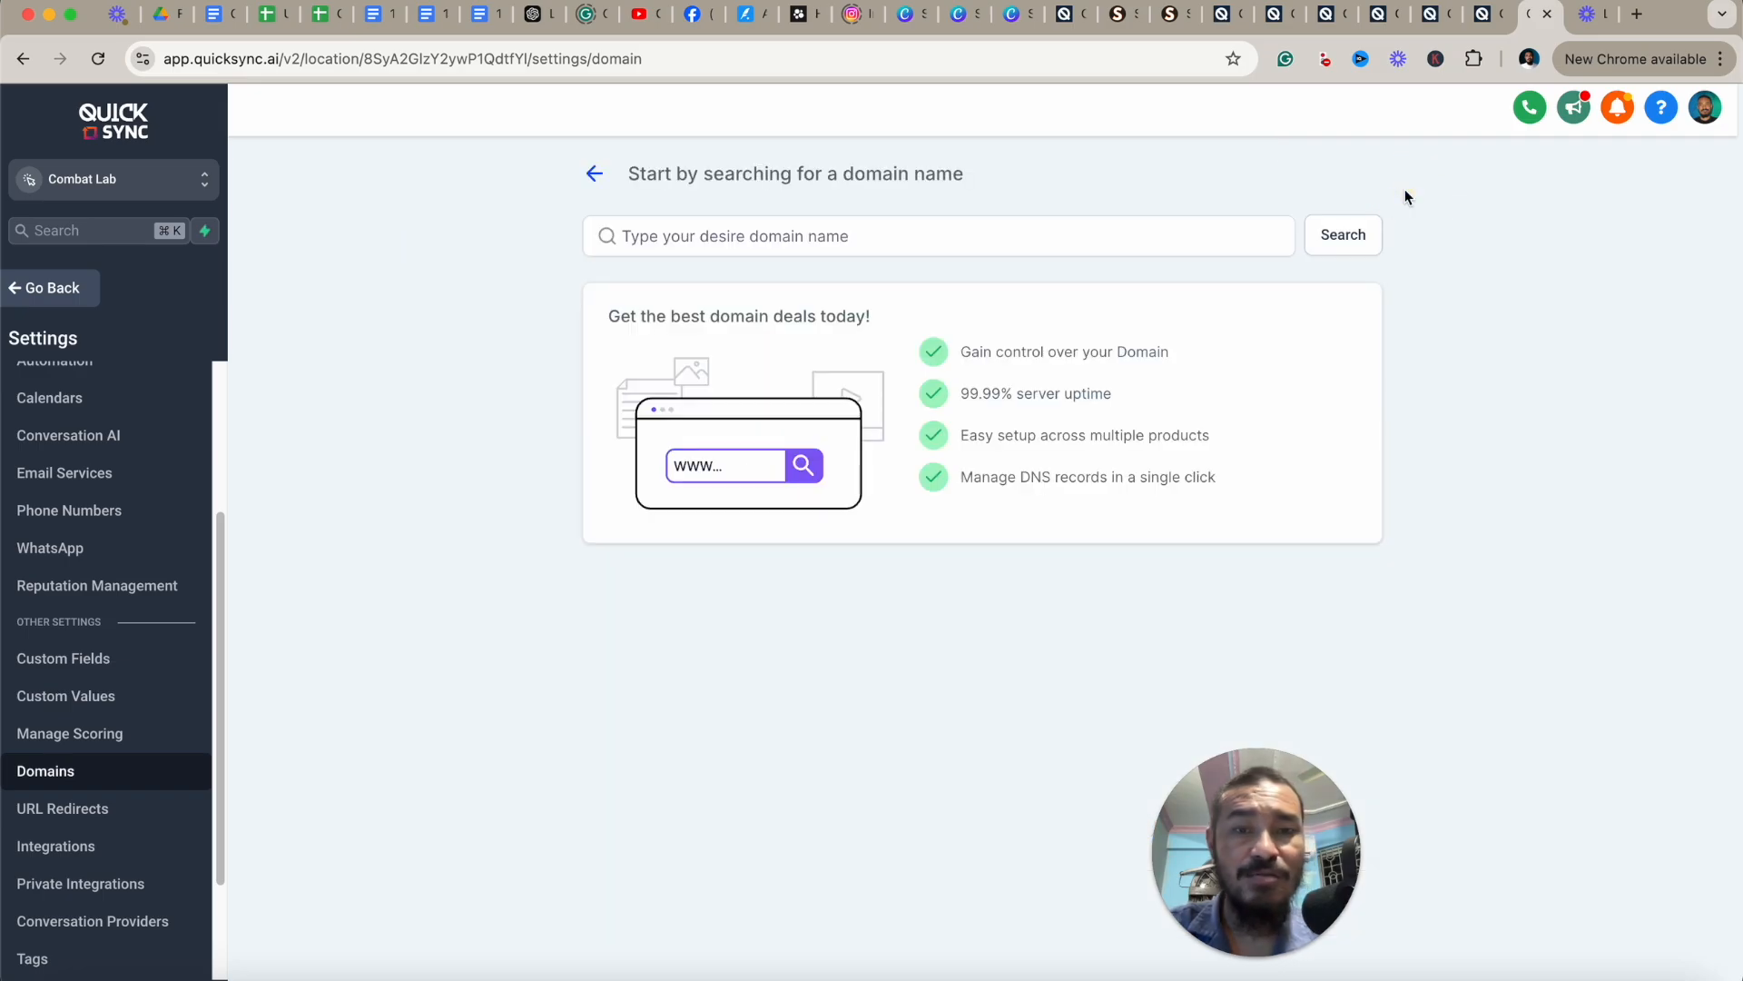
{"action": "left_click", "coordinate": [858, 245]}
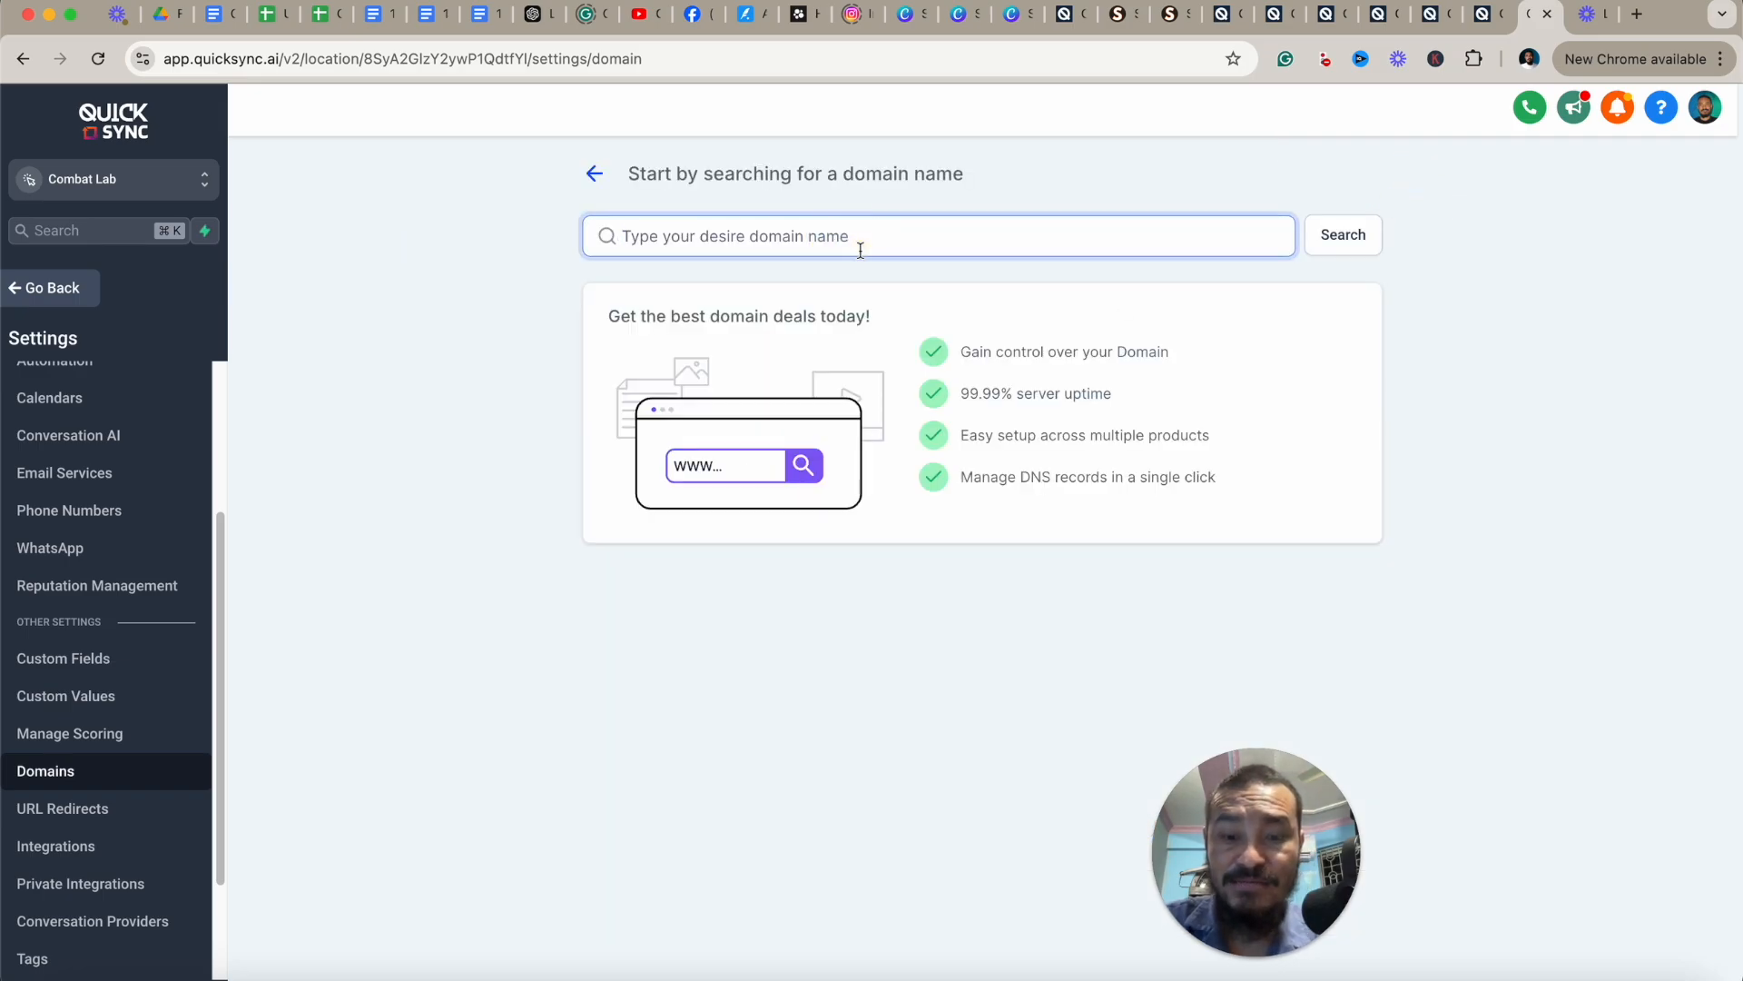
{"action": "type", "text": "saasagncy"}
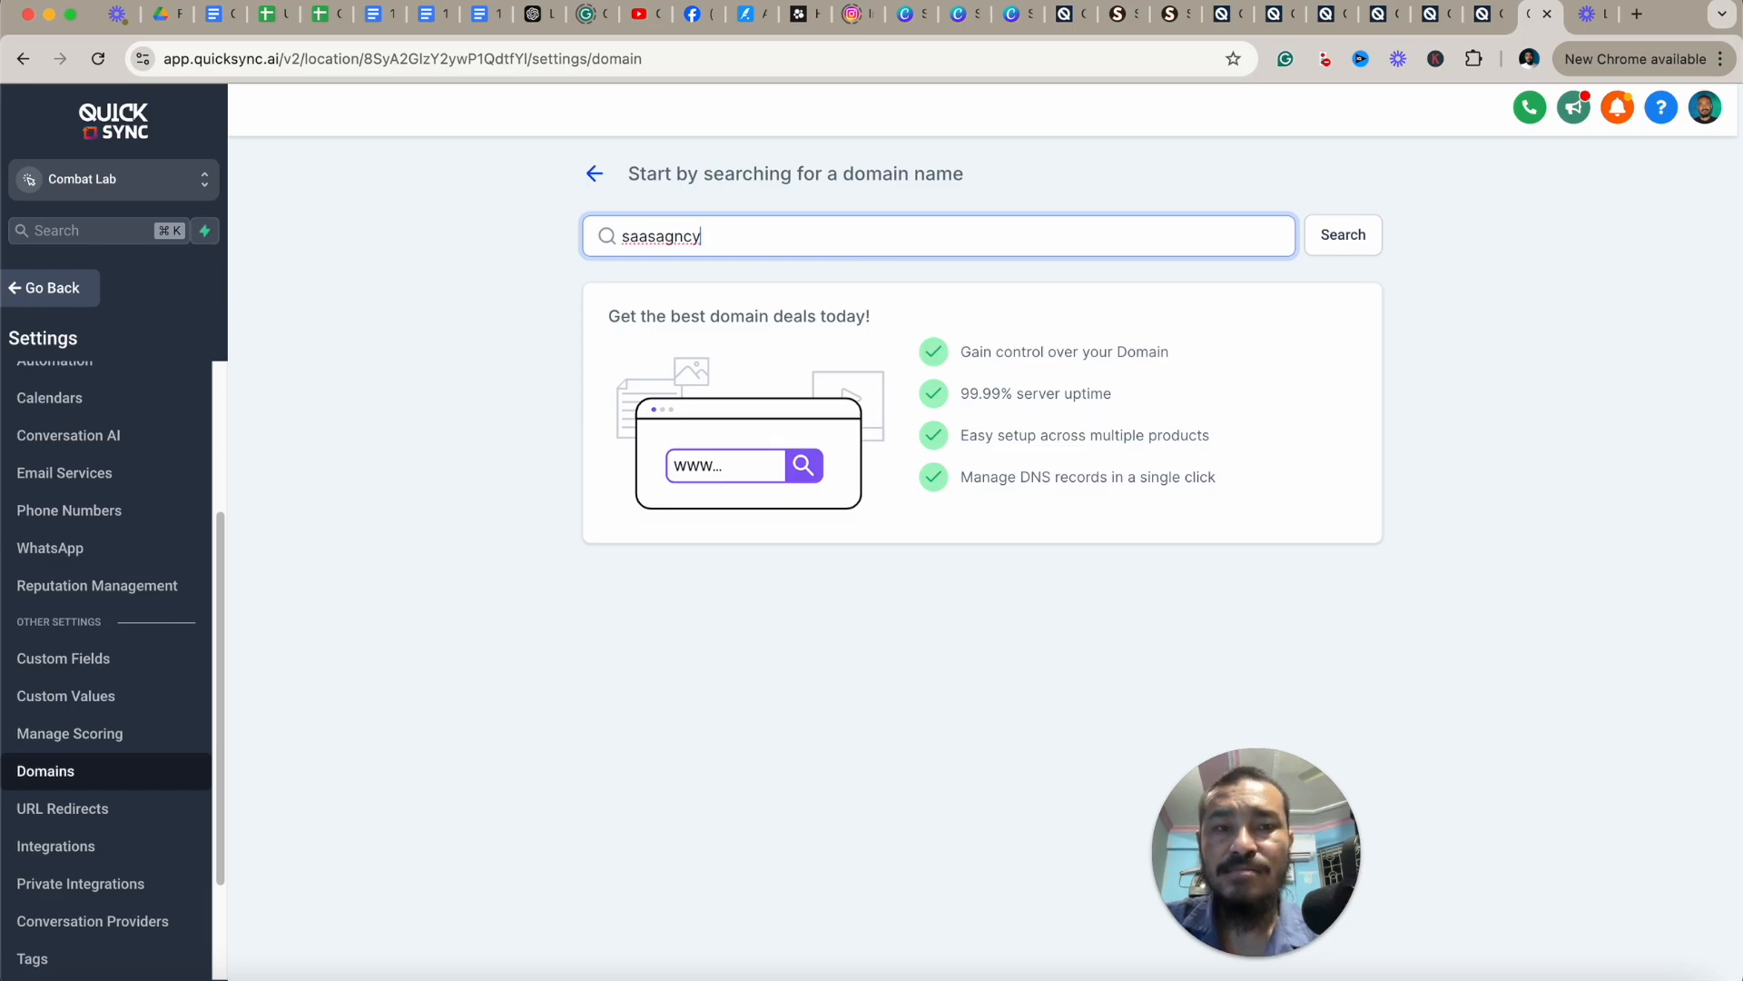
{"action": "key", "text": "Return"}
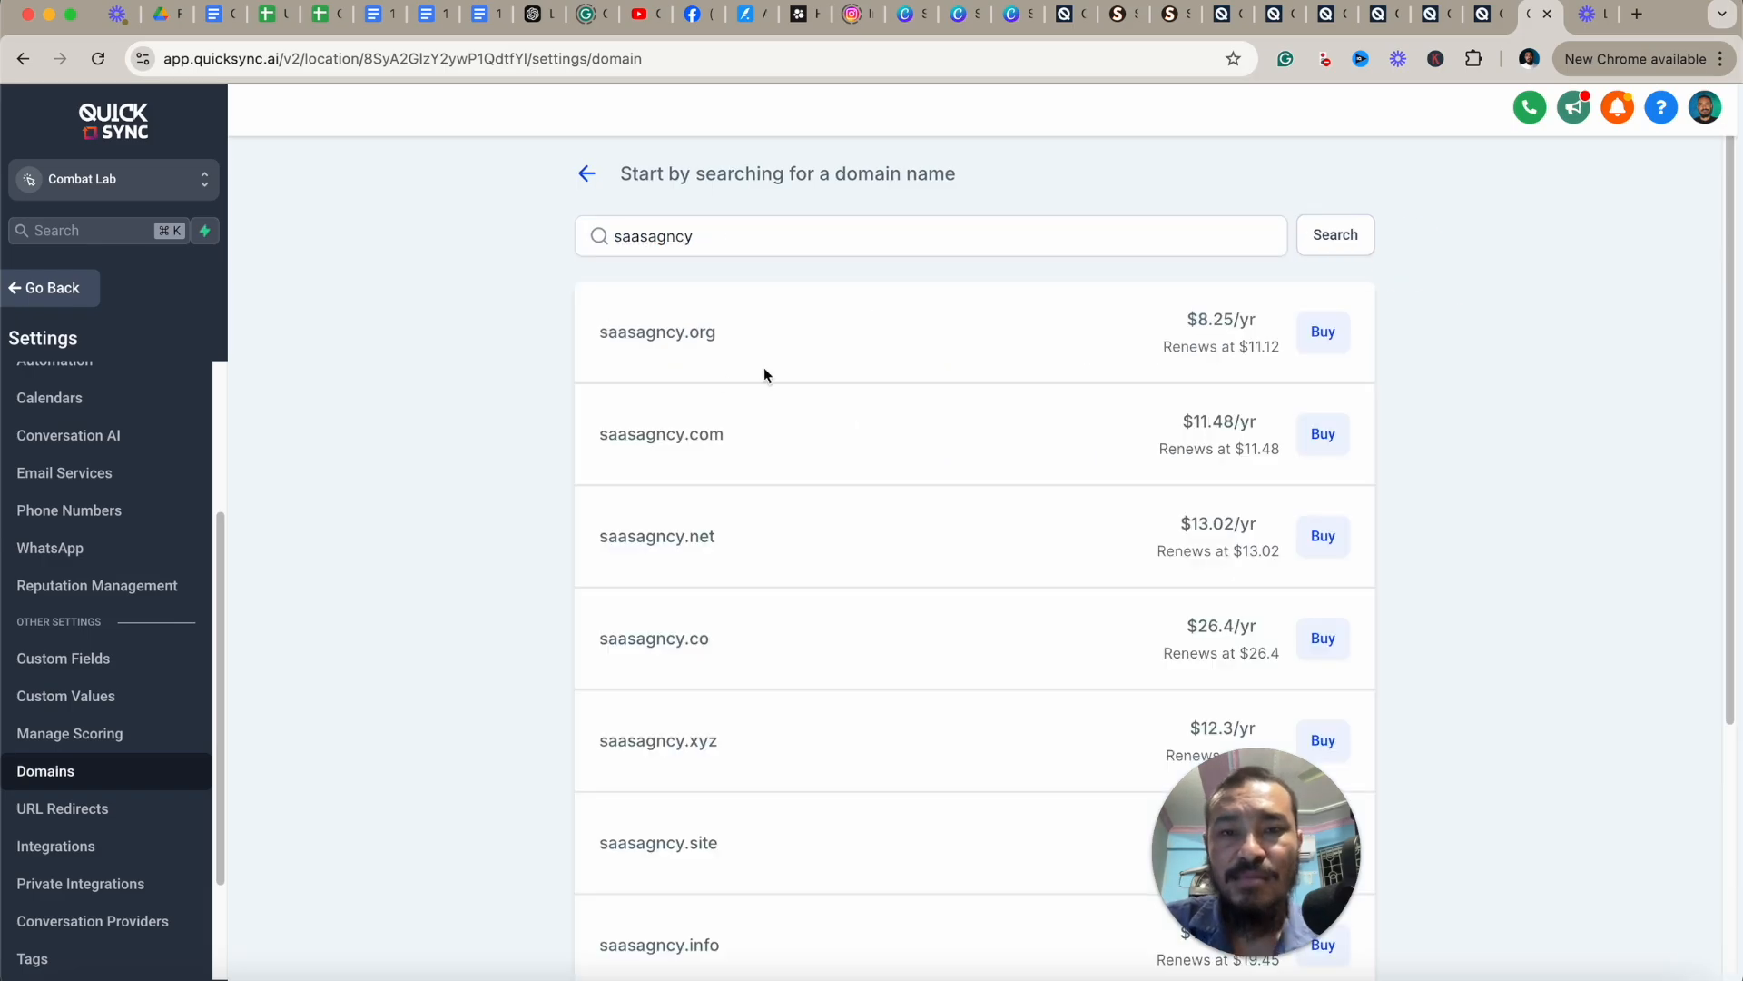
{"action": "scroll", "coordinate": [1089, 509], "scroll_direction": "down", "scroll_amount": 1}
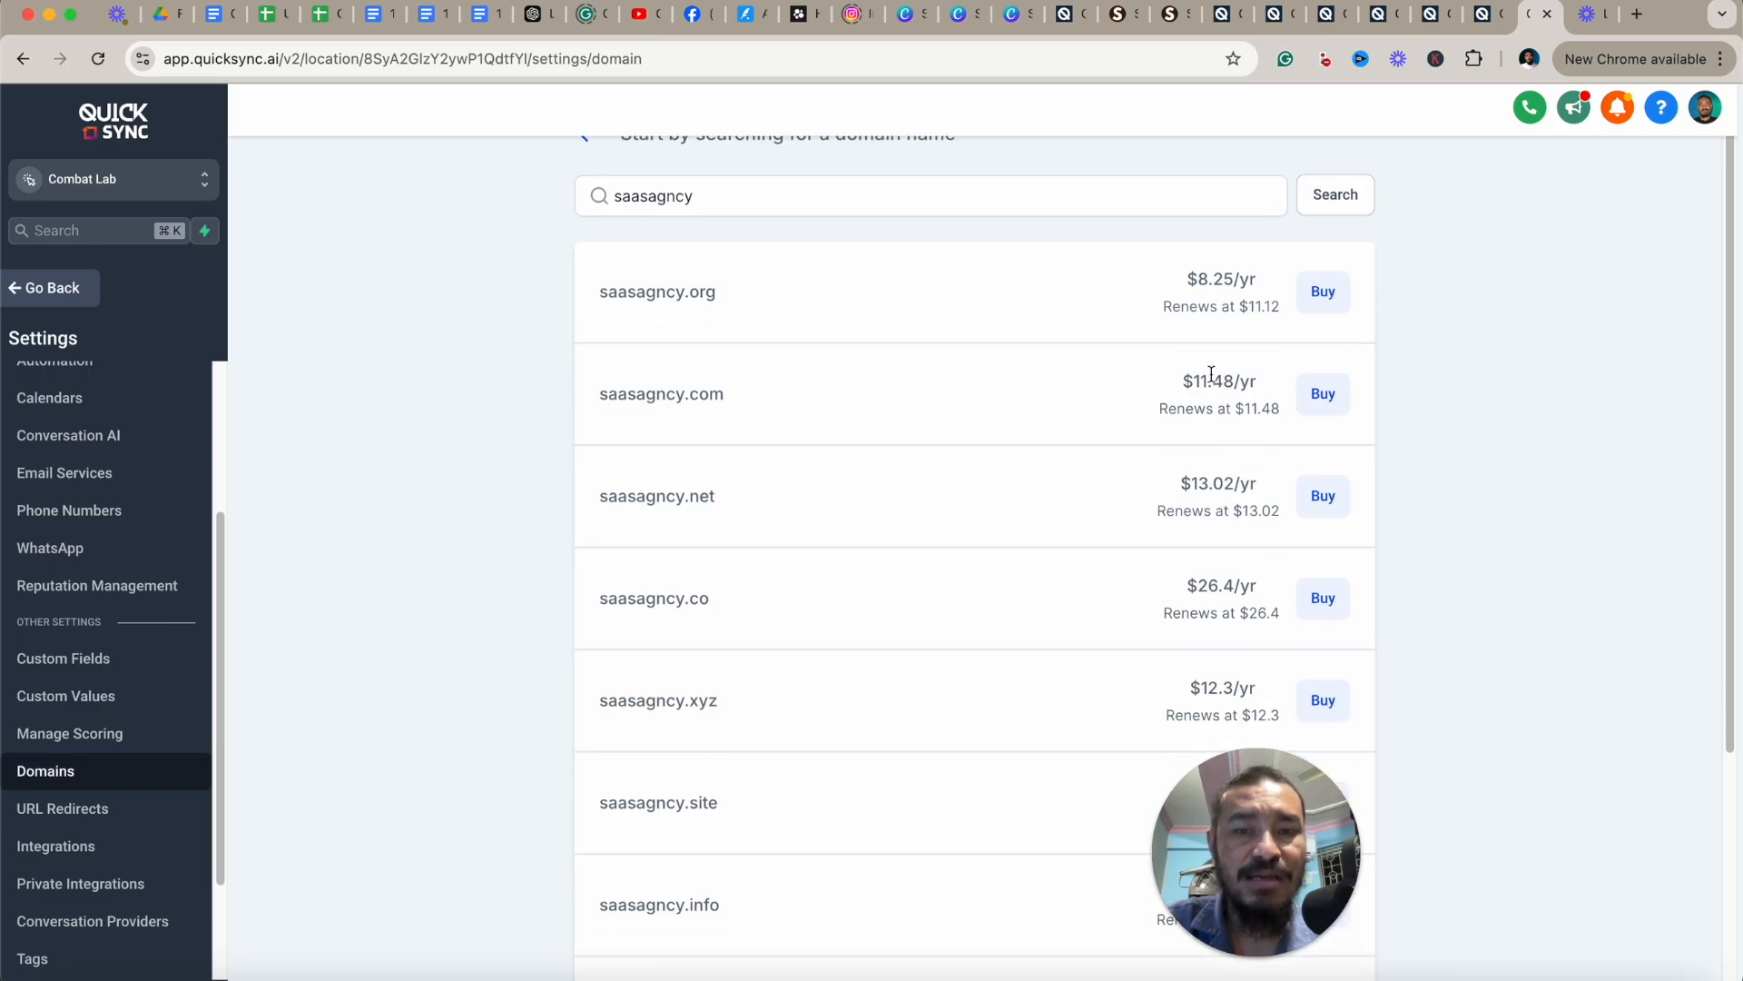
{"action": "scroll", "coordinate": [1126, 389], "scroll_direction": "up", "scroll_amount": 1}
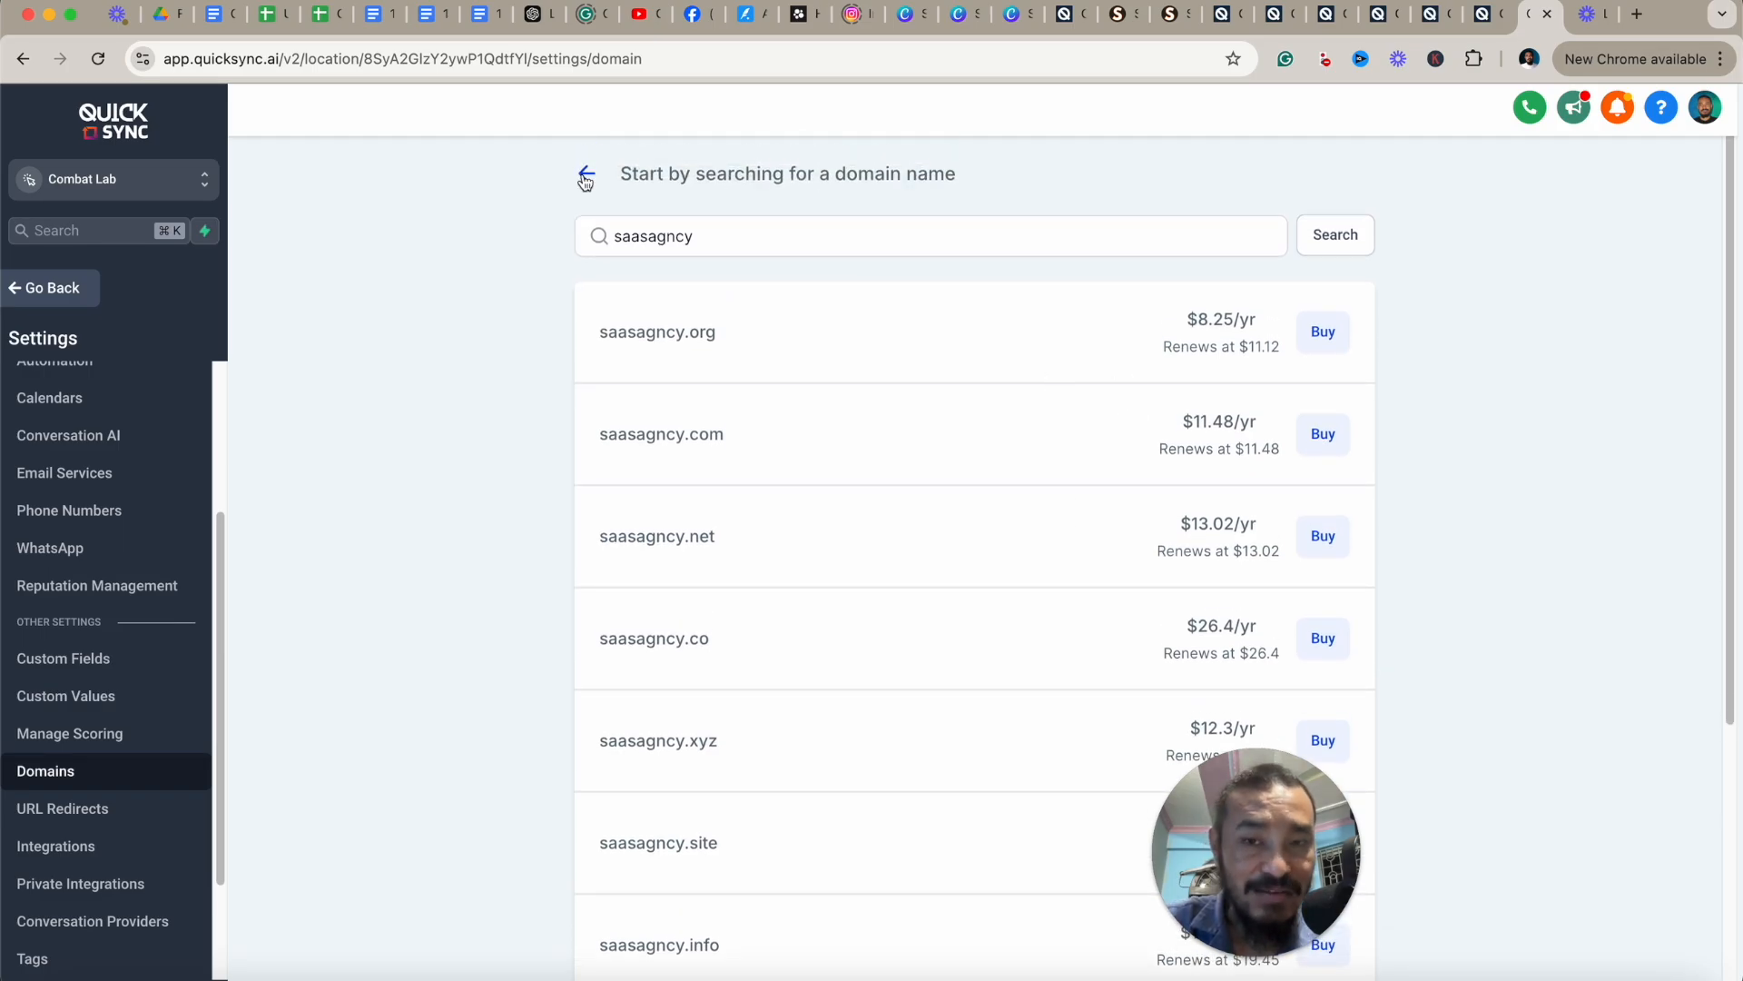
{"action": "left_click", "coordinate": [585, 178]}
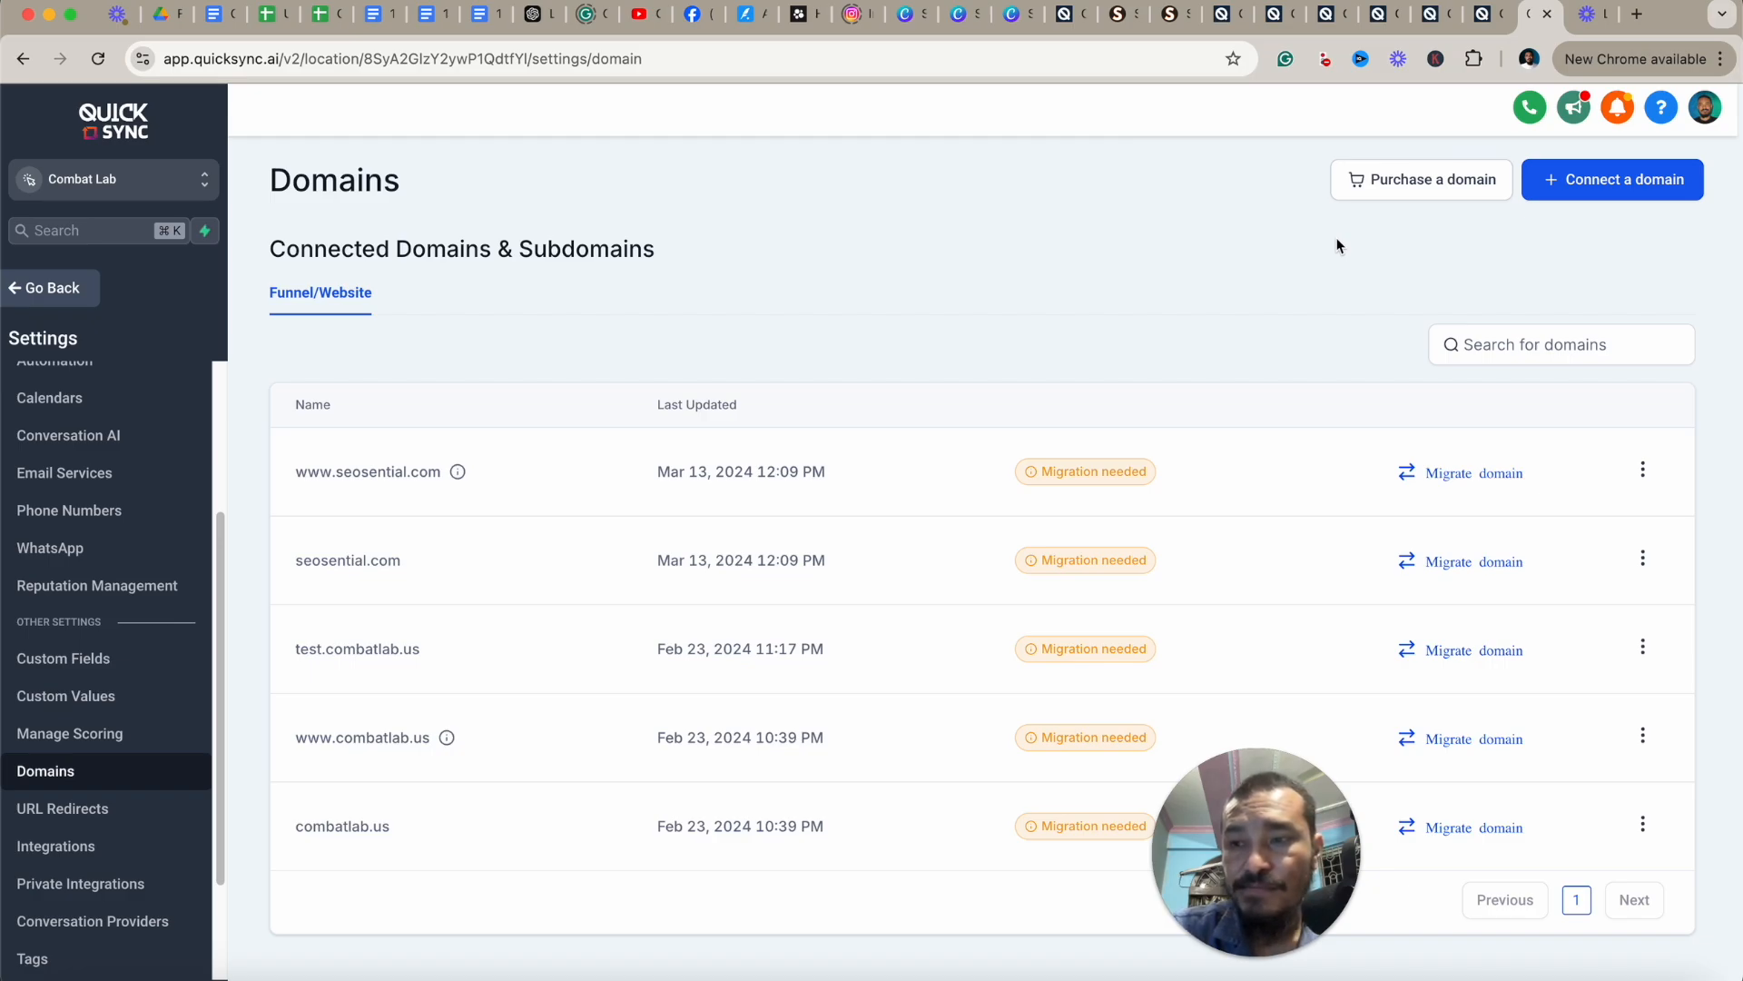
Return to the page builder tab and select the words "consequat vitae" in the Capture section's paragraph.
{"action": "left_click", "coordinate": [1385, 14]}
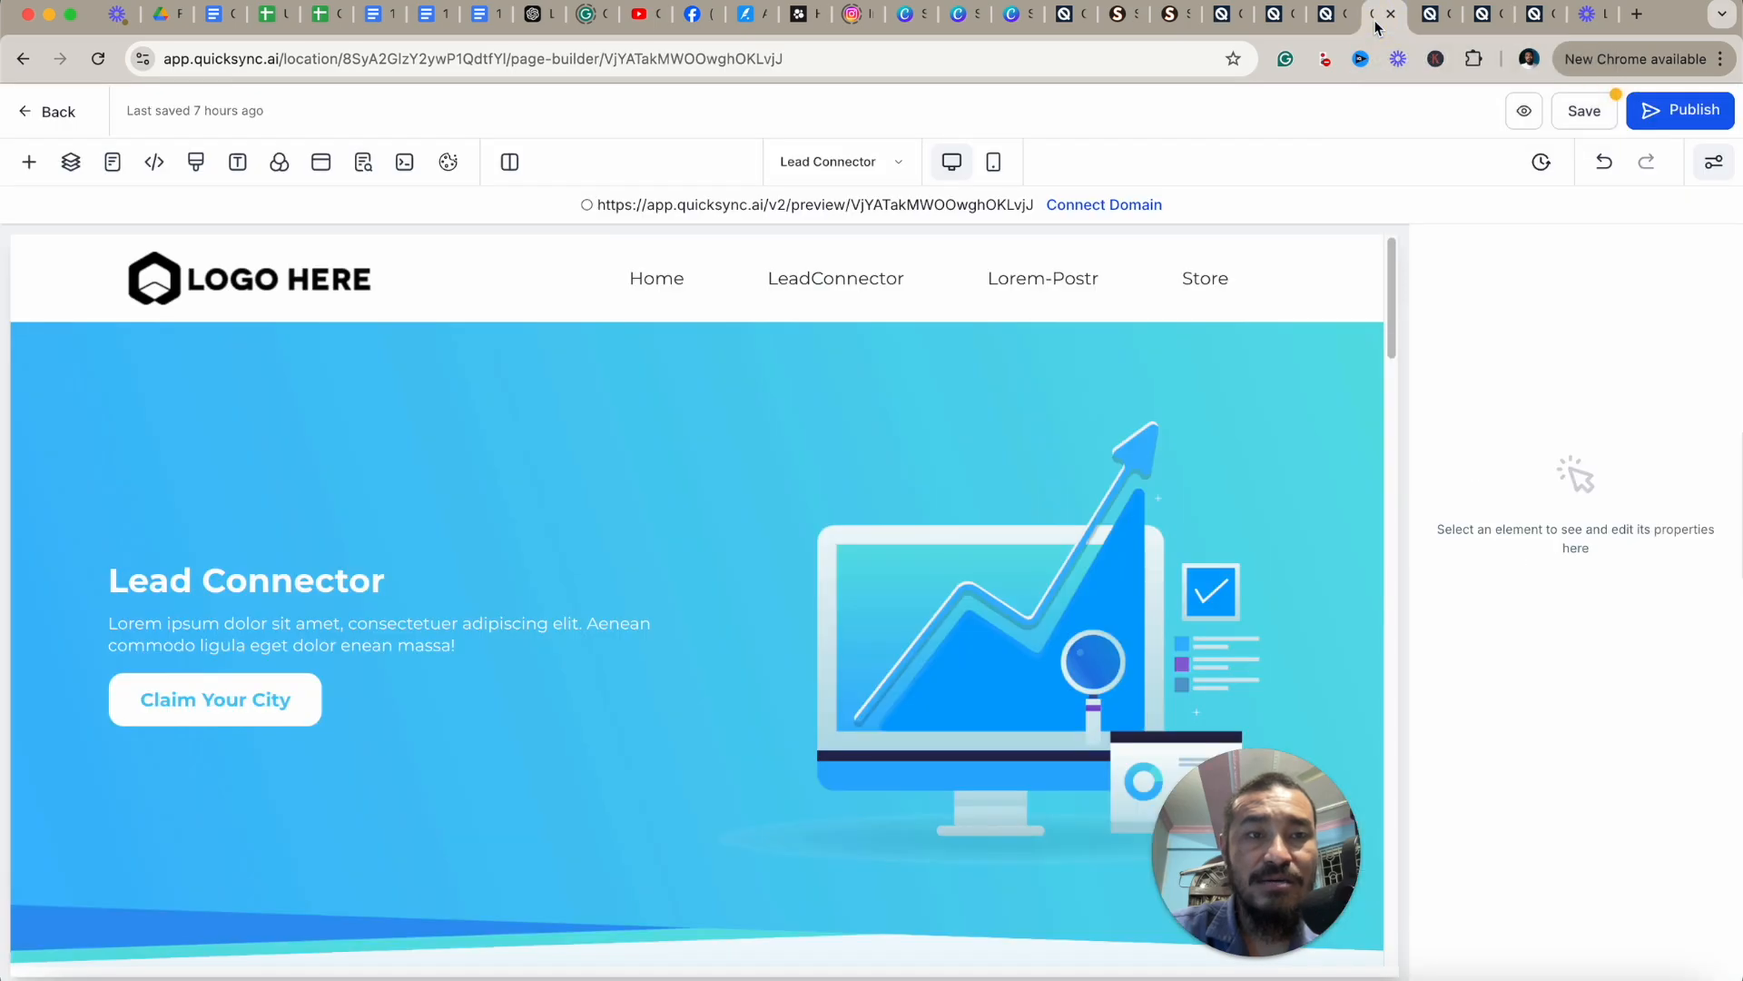
{"action": "scroll", "coordinate": [1128, 428], "scroll_direction": "down", "scroll_amount": 10}
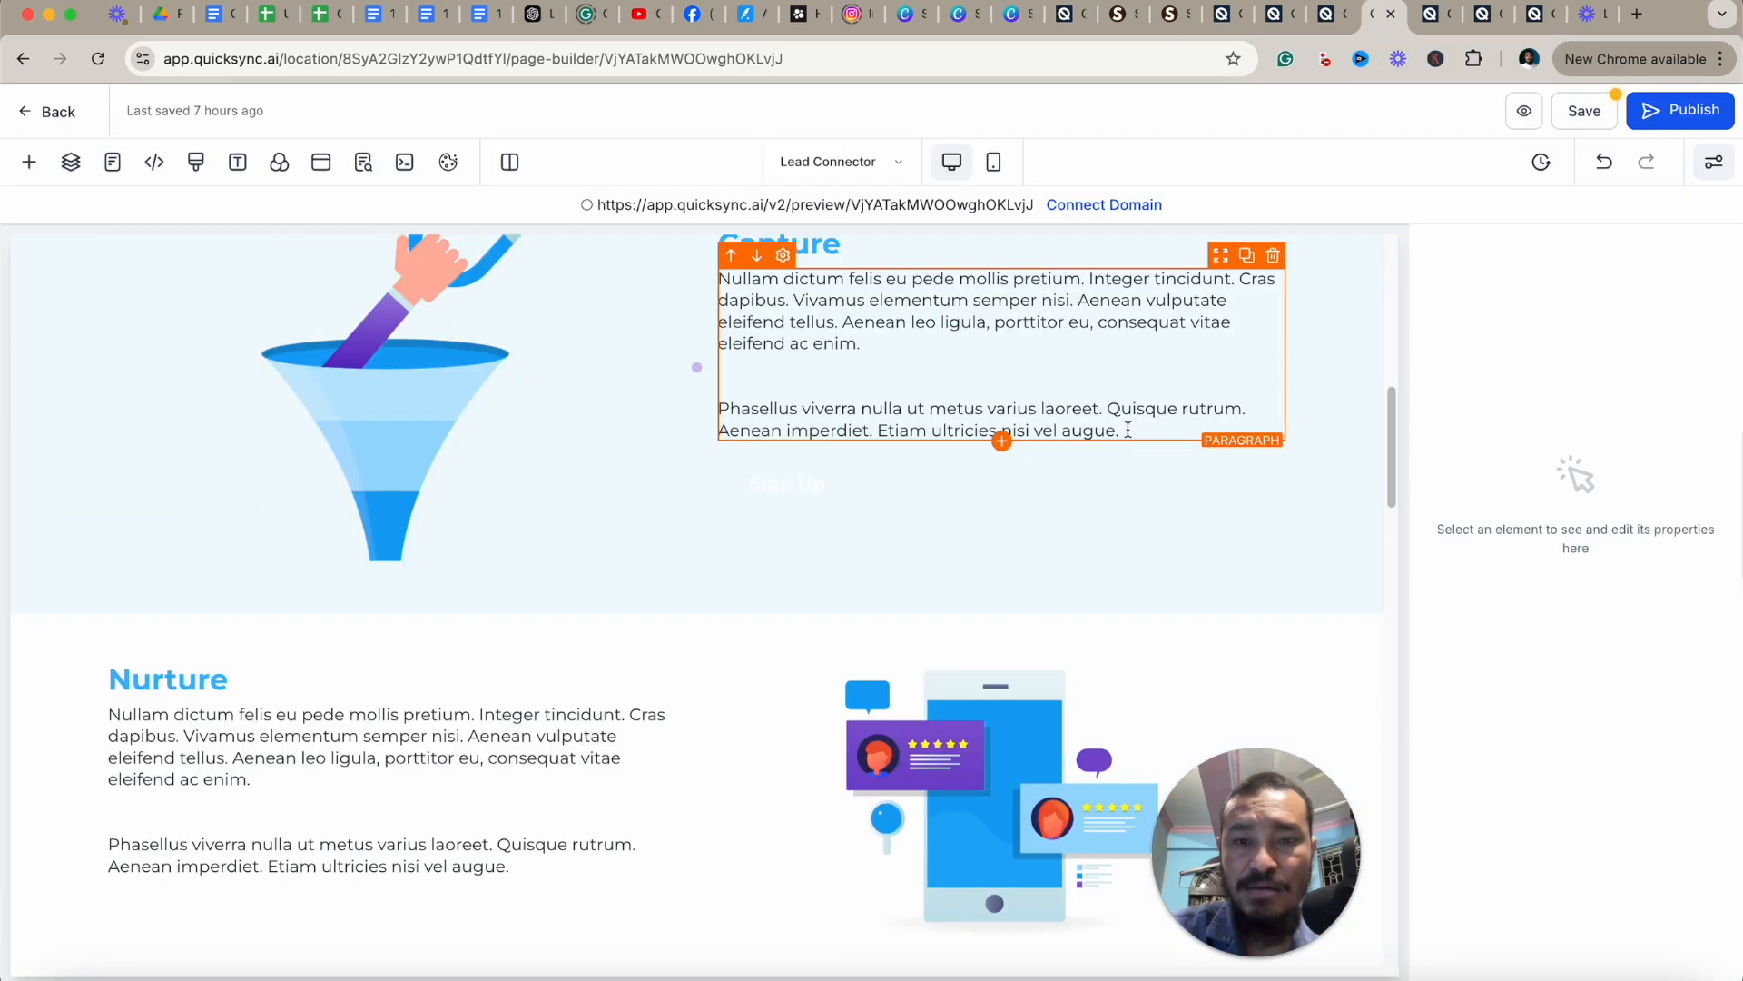
{"action": "left_click", "coordinate": [1094, 324]}
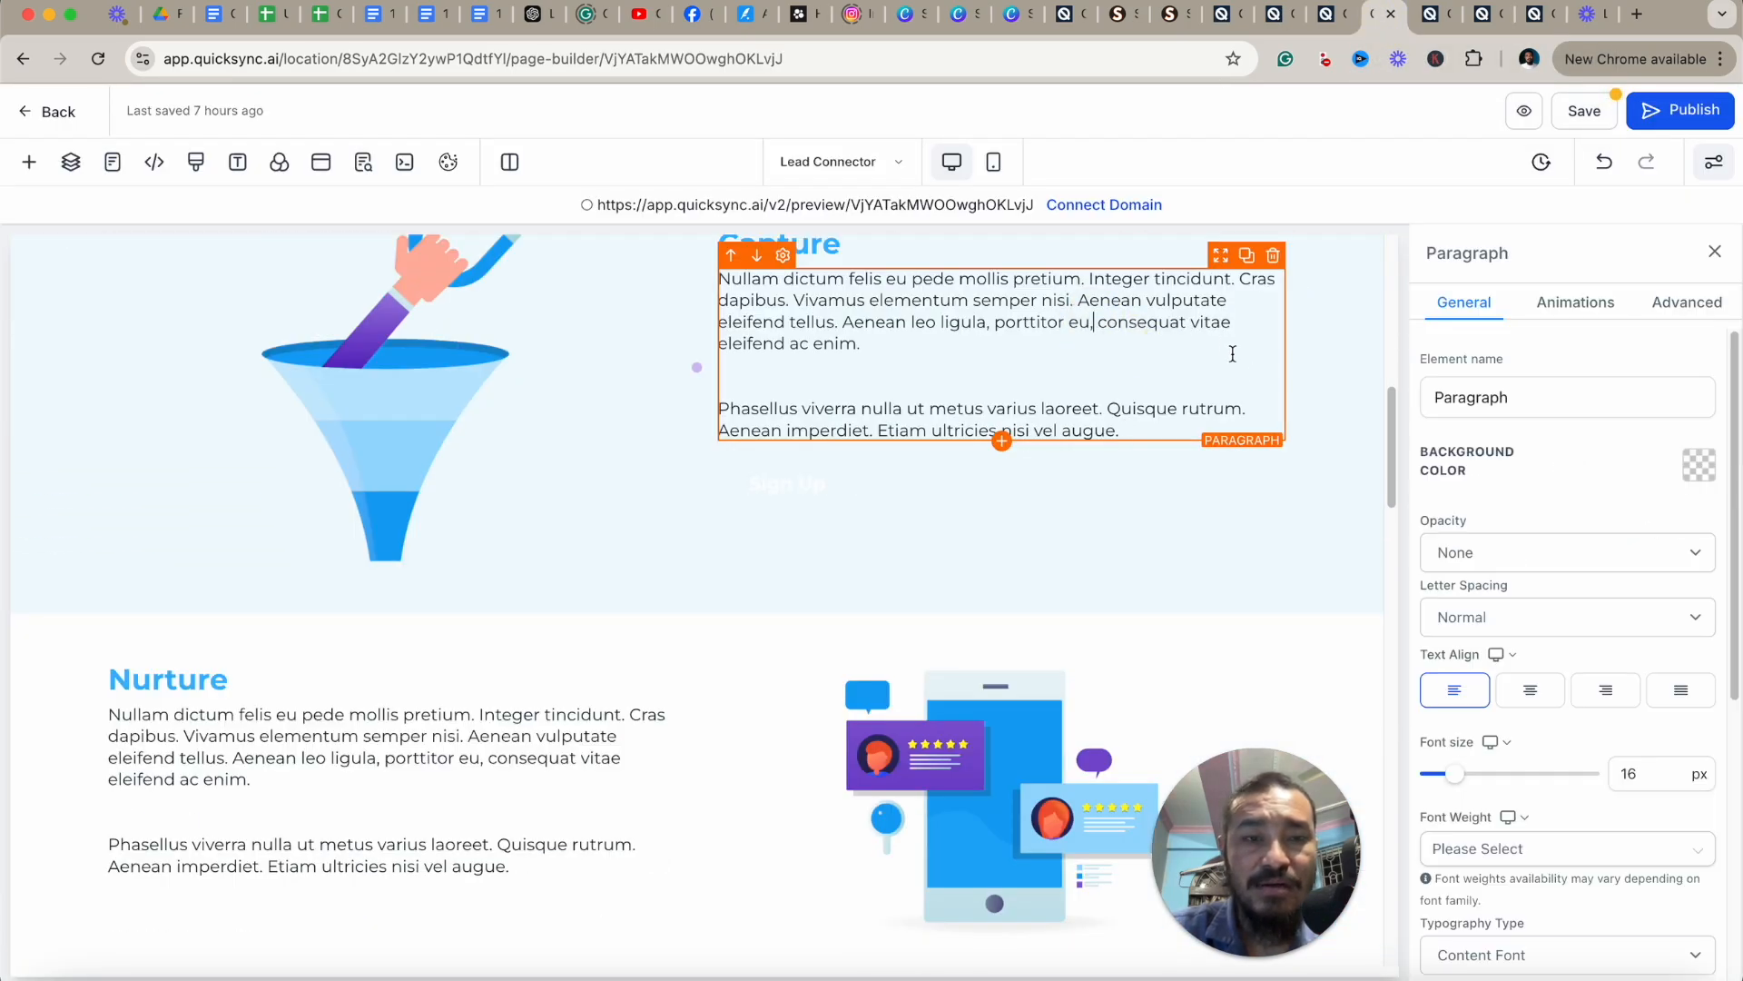
{"action": "left_click_drag", "start_coordinate": [1234, 323], "coordinate": [1094, 324]}
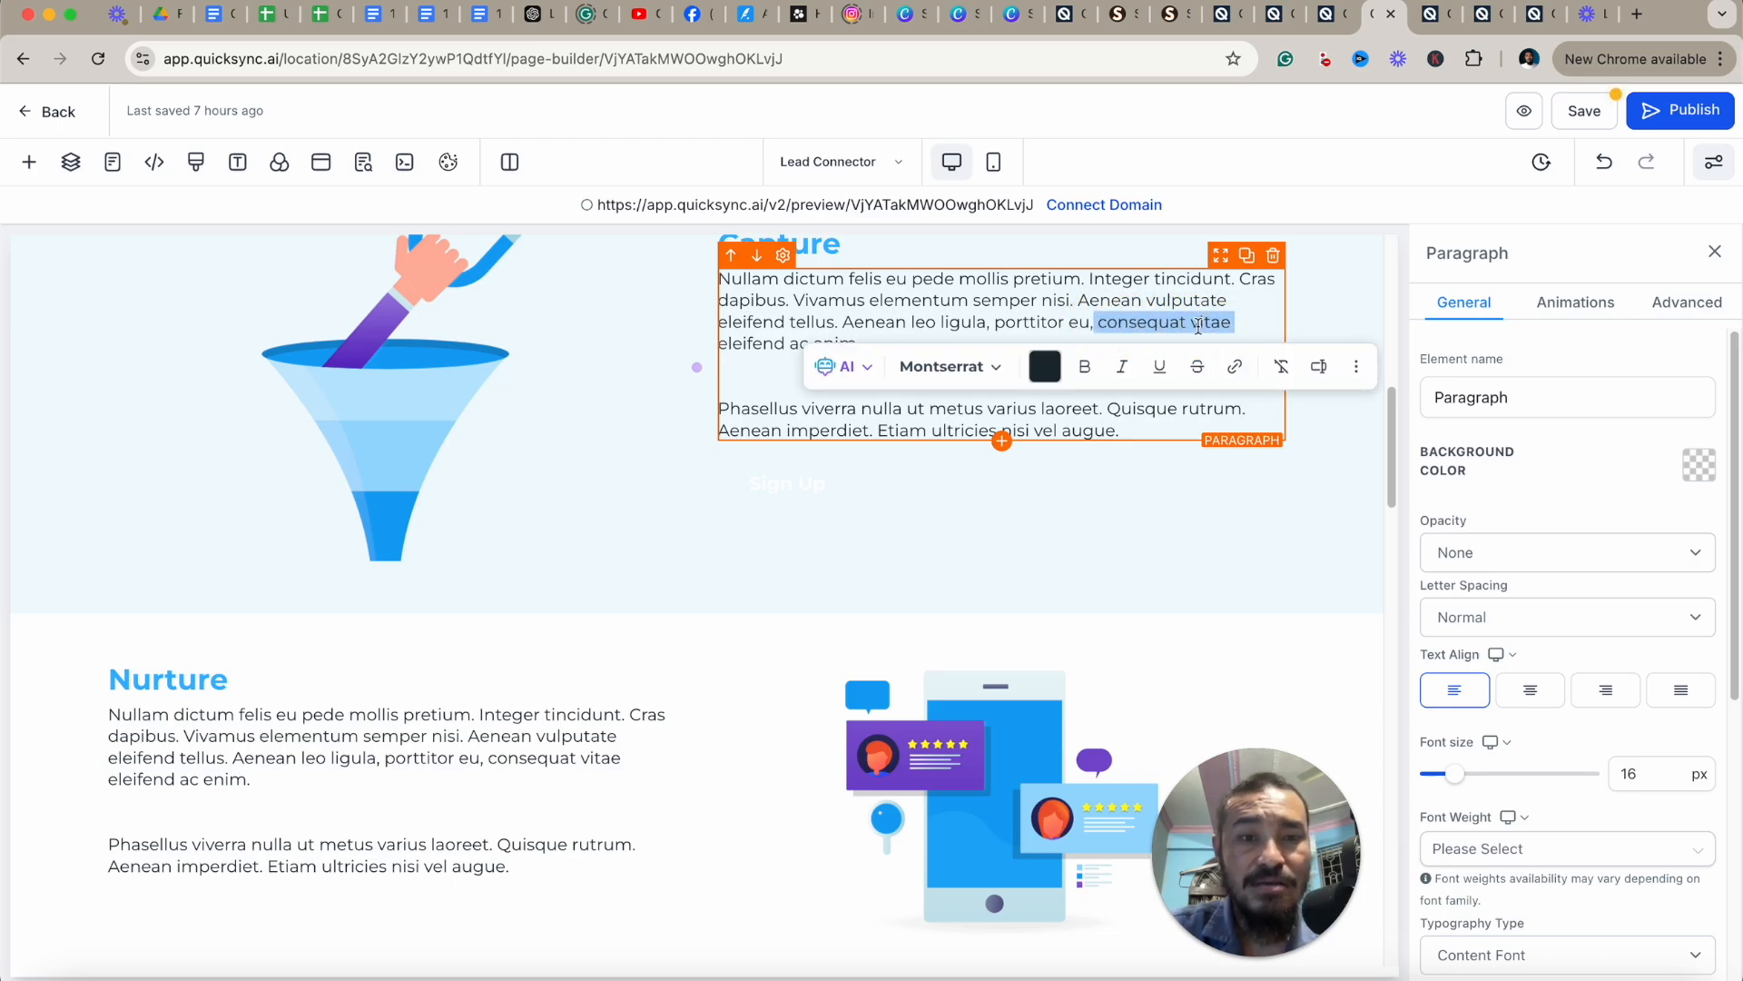
{"action": "left_click", "coordinate": [1200, 321]}
{"action": "left_click_drag", "start_coordinate": [1232, 323], "coordinate": [1098, 324]}
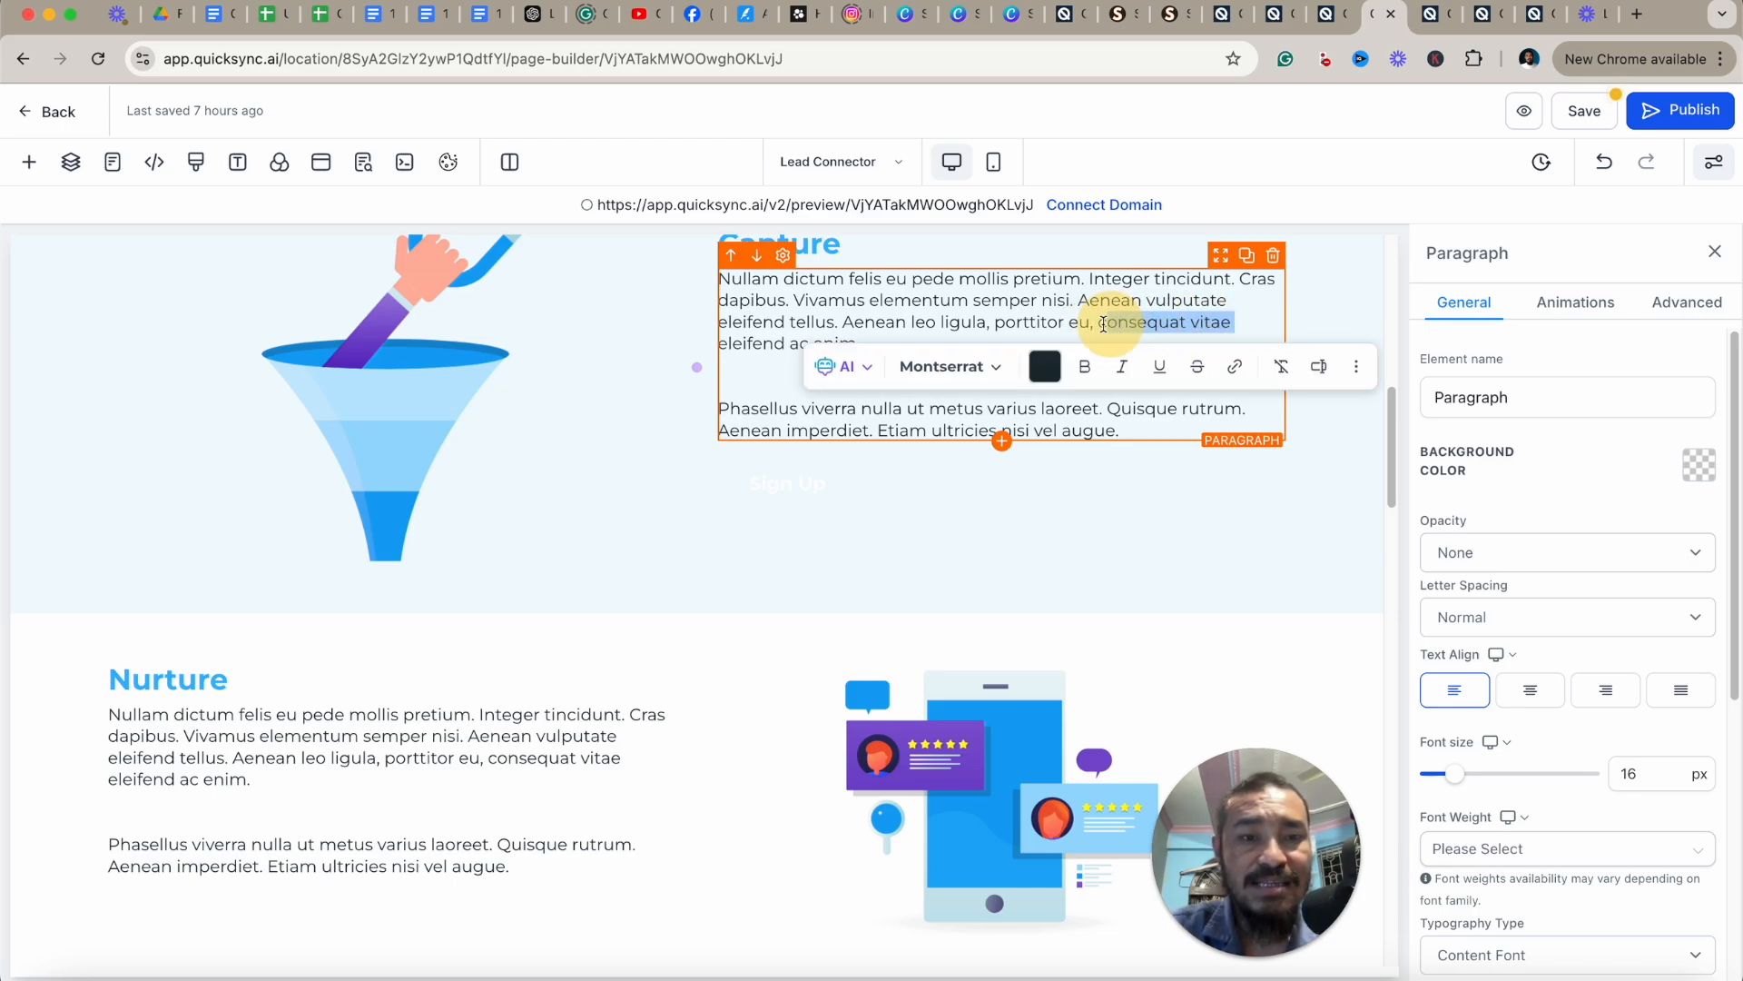
Change the text color of "consequat vitae" in the Capture paragraph to the gray brand color.
{"action": "scroll", "coordinate": [1585, 690], "scroll_direction": "down", "scroll_amount": 5}
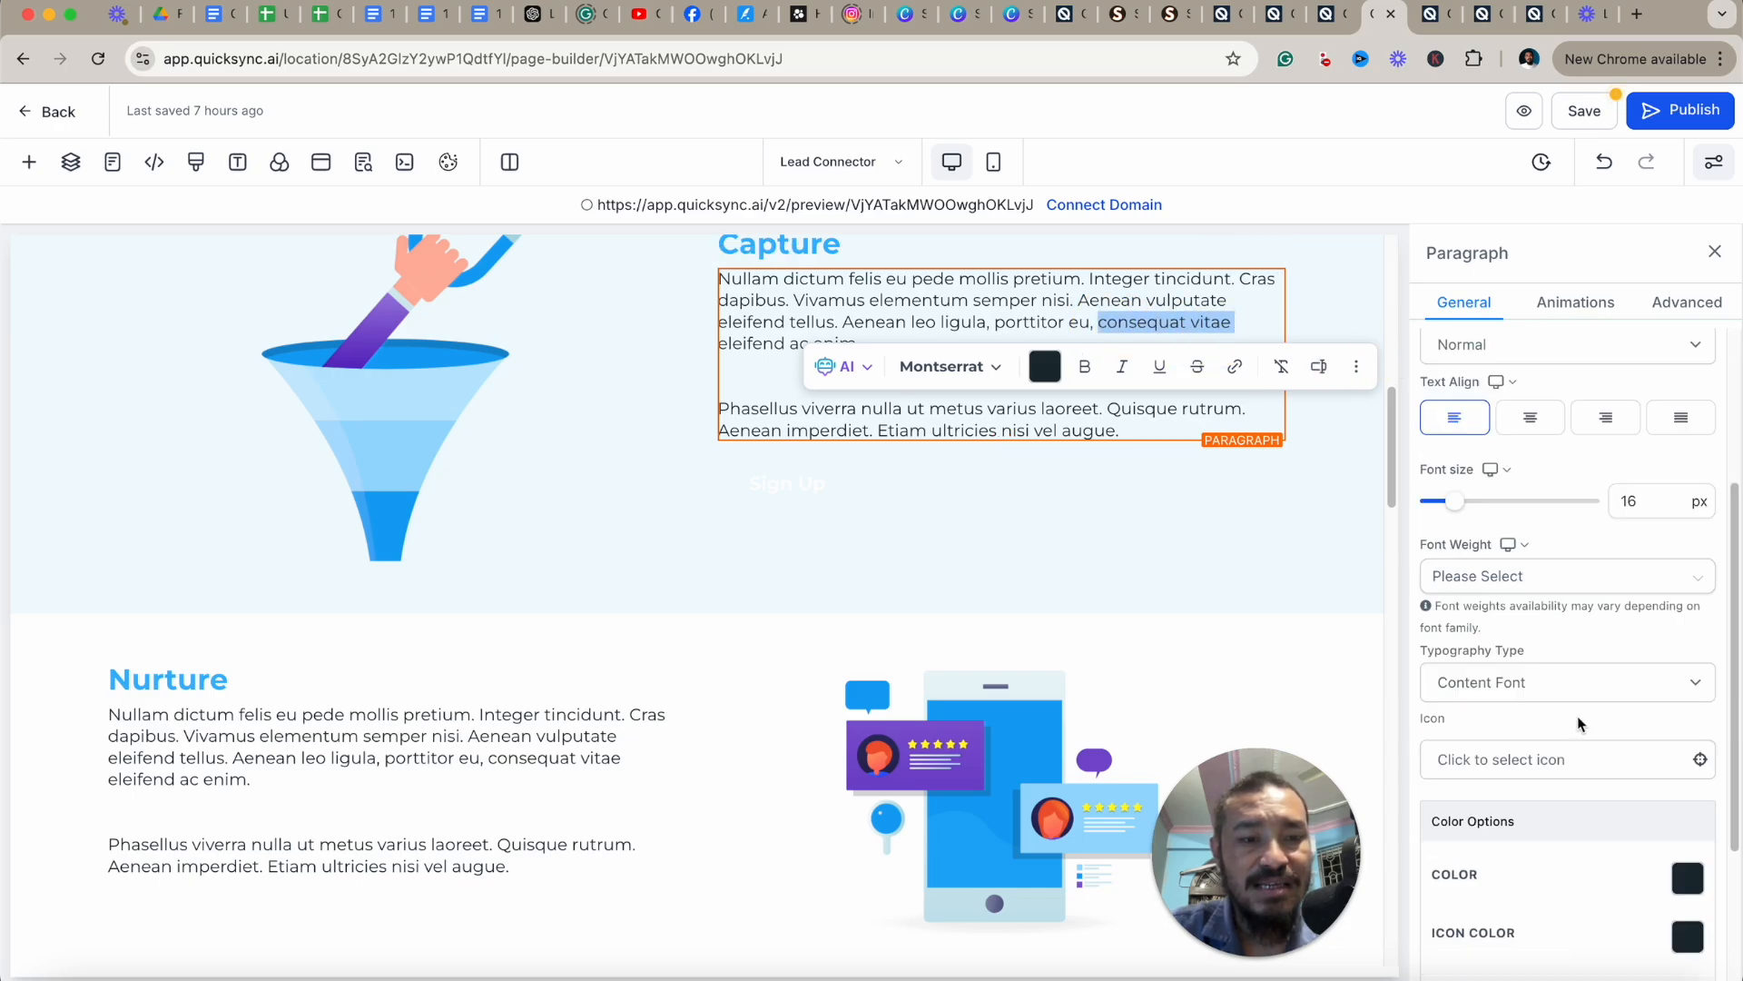
{"action": "scroll", "coordinate": [1621, 728], "scroll_direction": "down", "scroll_amount": 1}
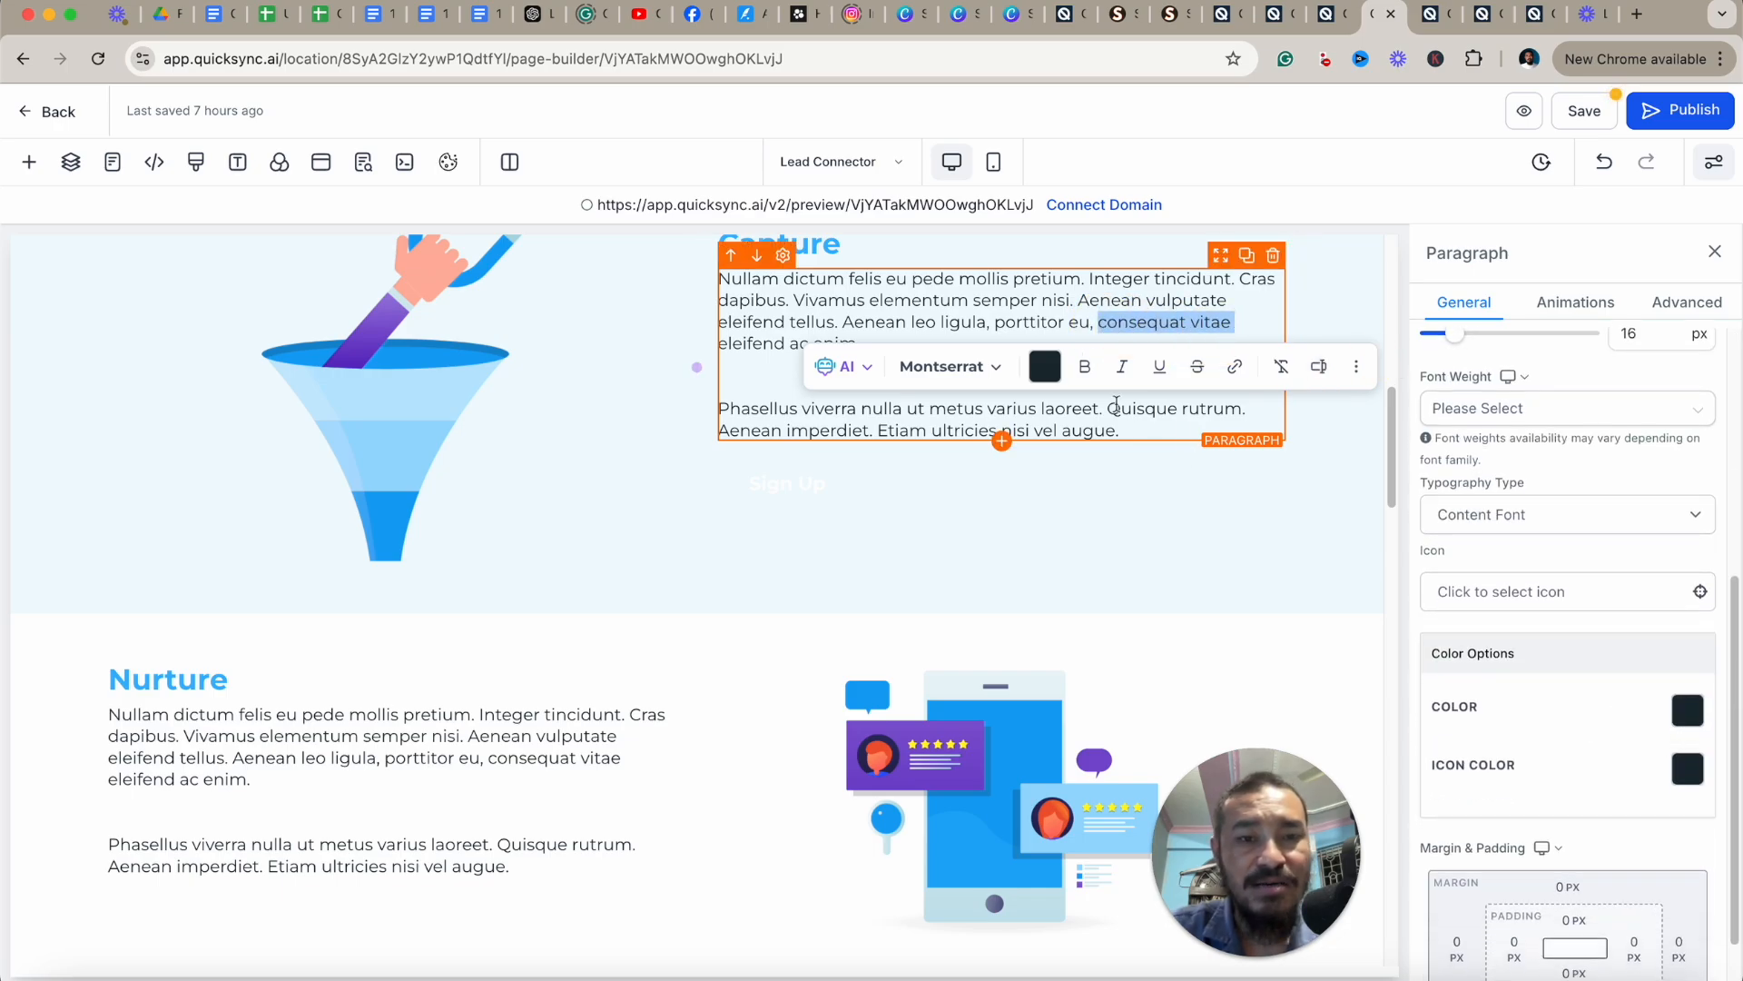
{"action": "left_click", "coordinate": [1197, 334]}
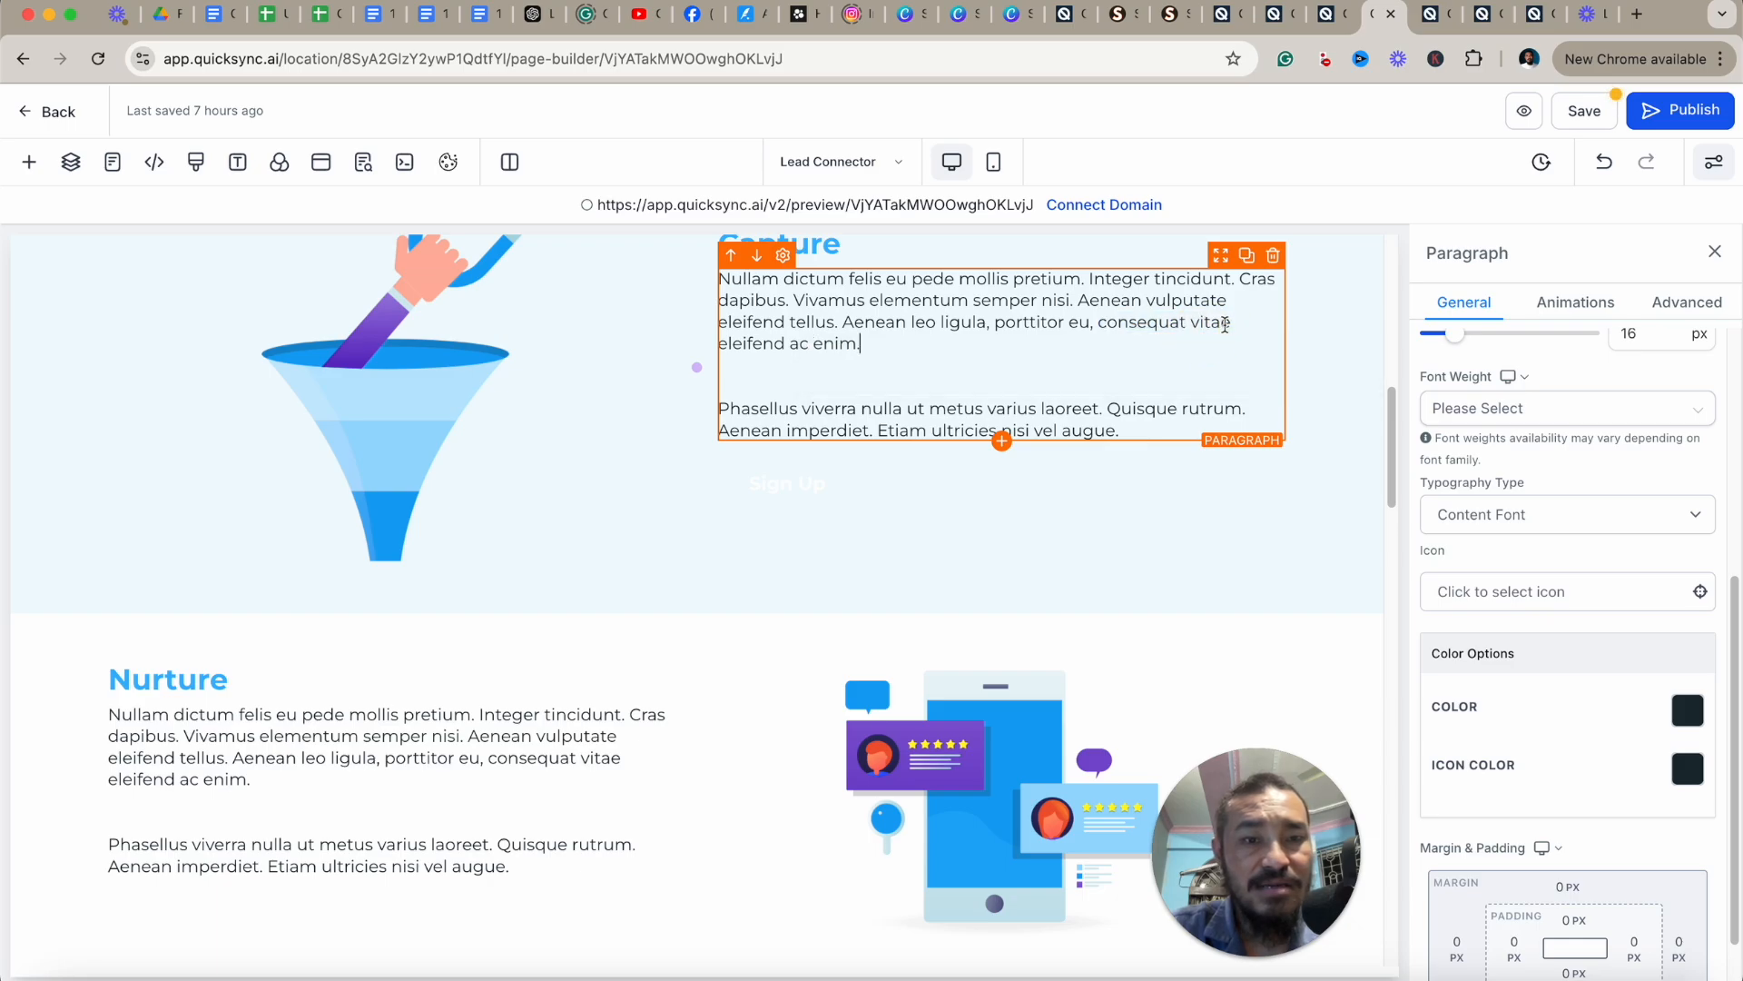
{"action": "left_click_drag", "start_coordinate": [1243, 324], "coordinate": [1099, 326]}
{"action": "left_click", "coordinate": [1045, 366]}
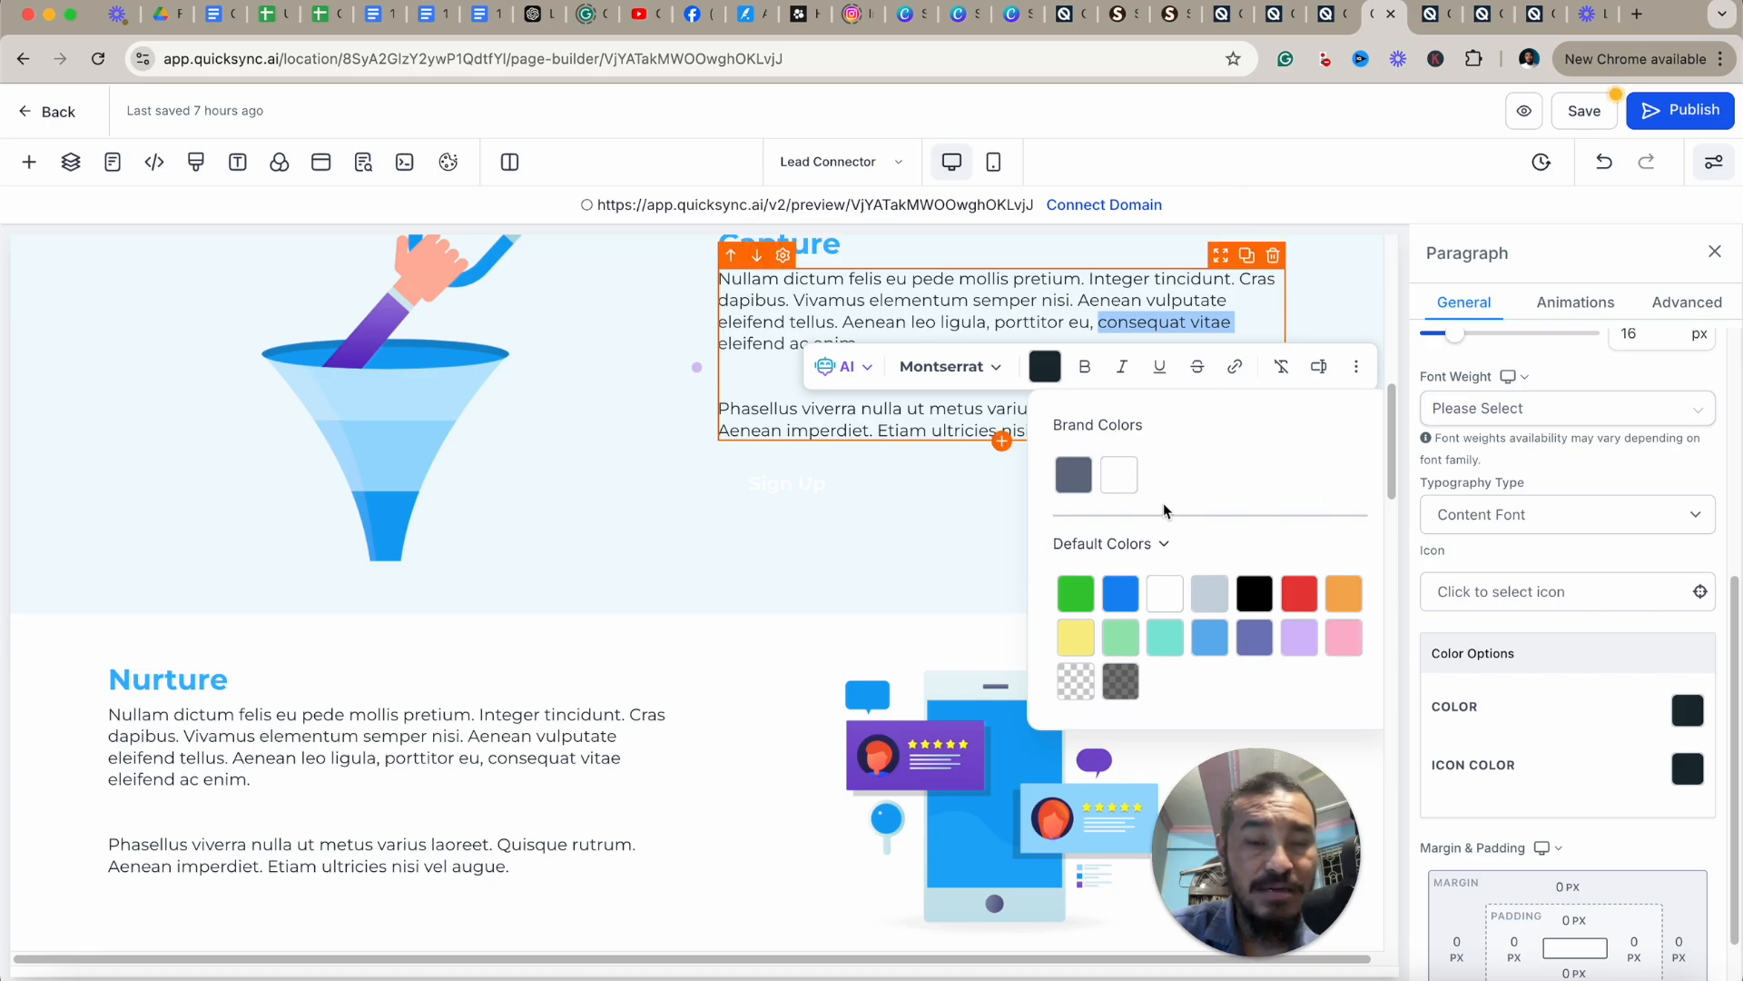
{"action": "left_click", "coordinate": [1120, 472]}
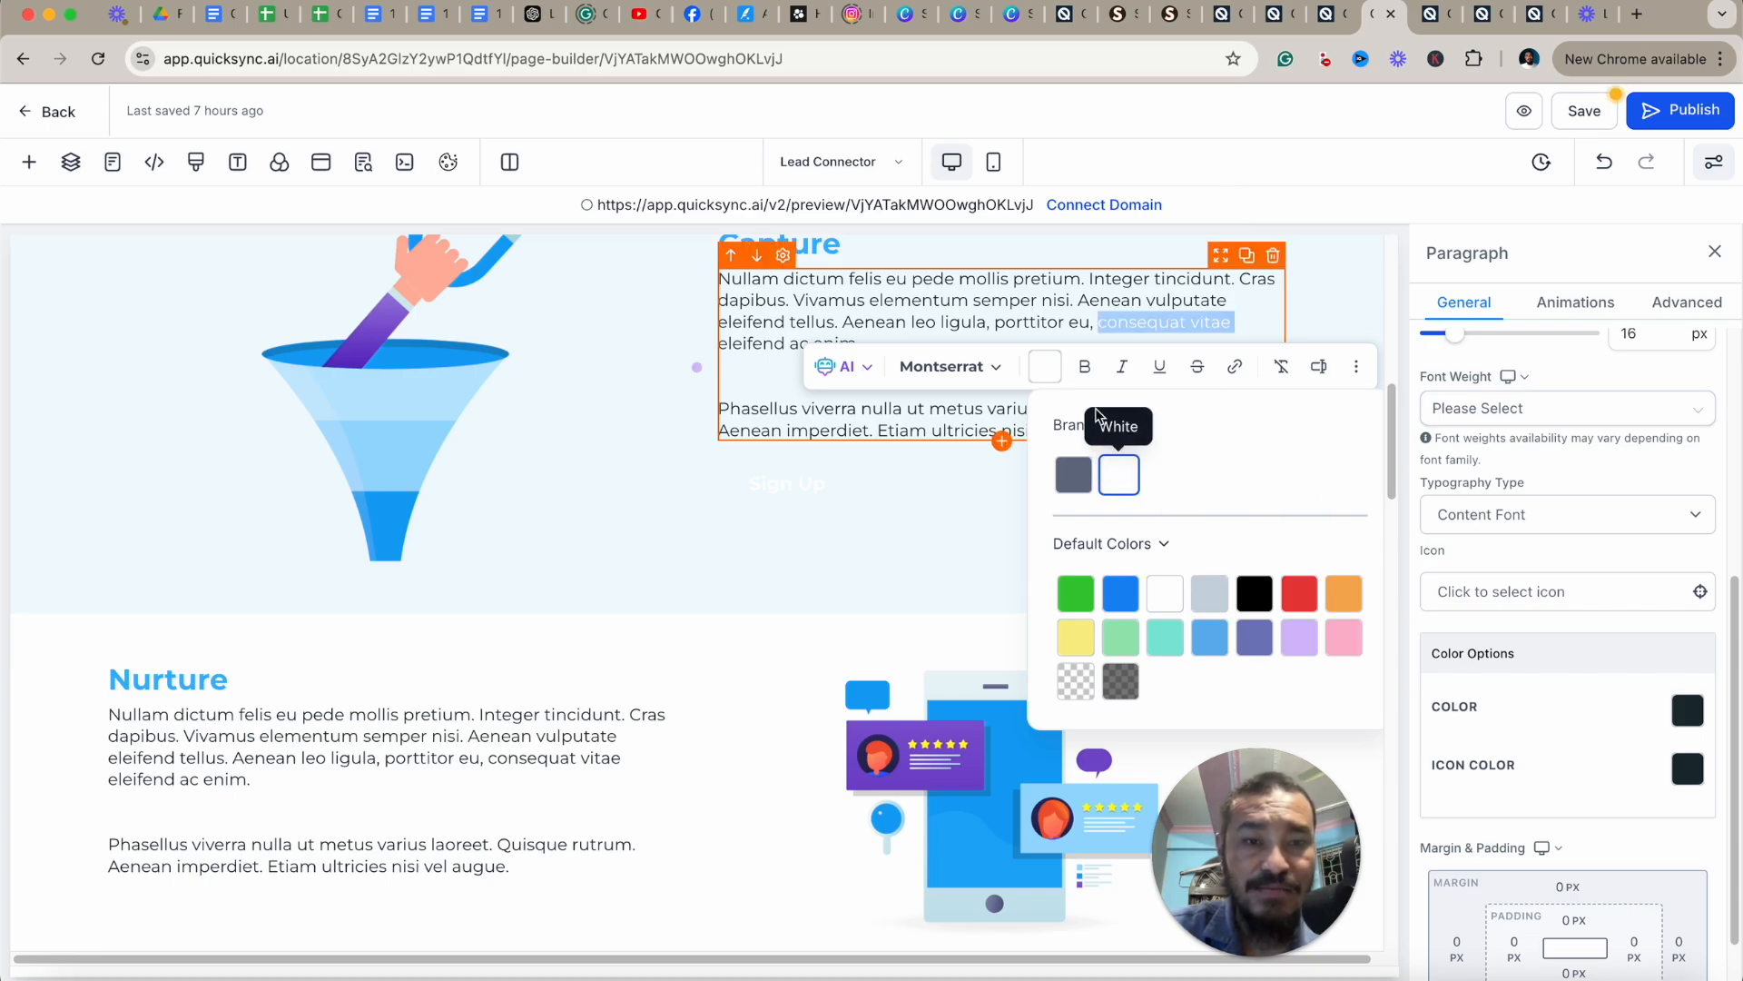
{"action": "left_click", "coordinate": [1074, 474]}
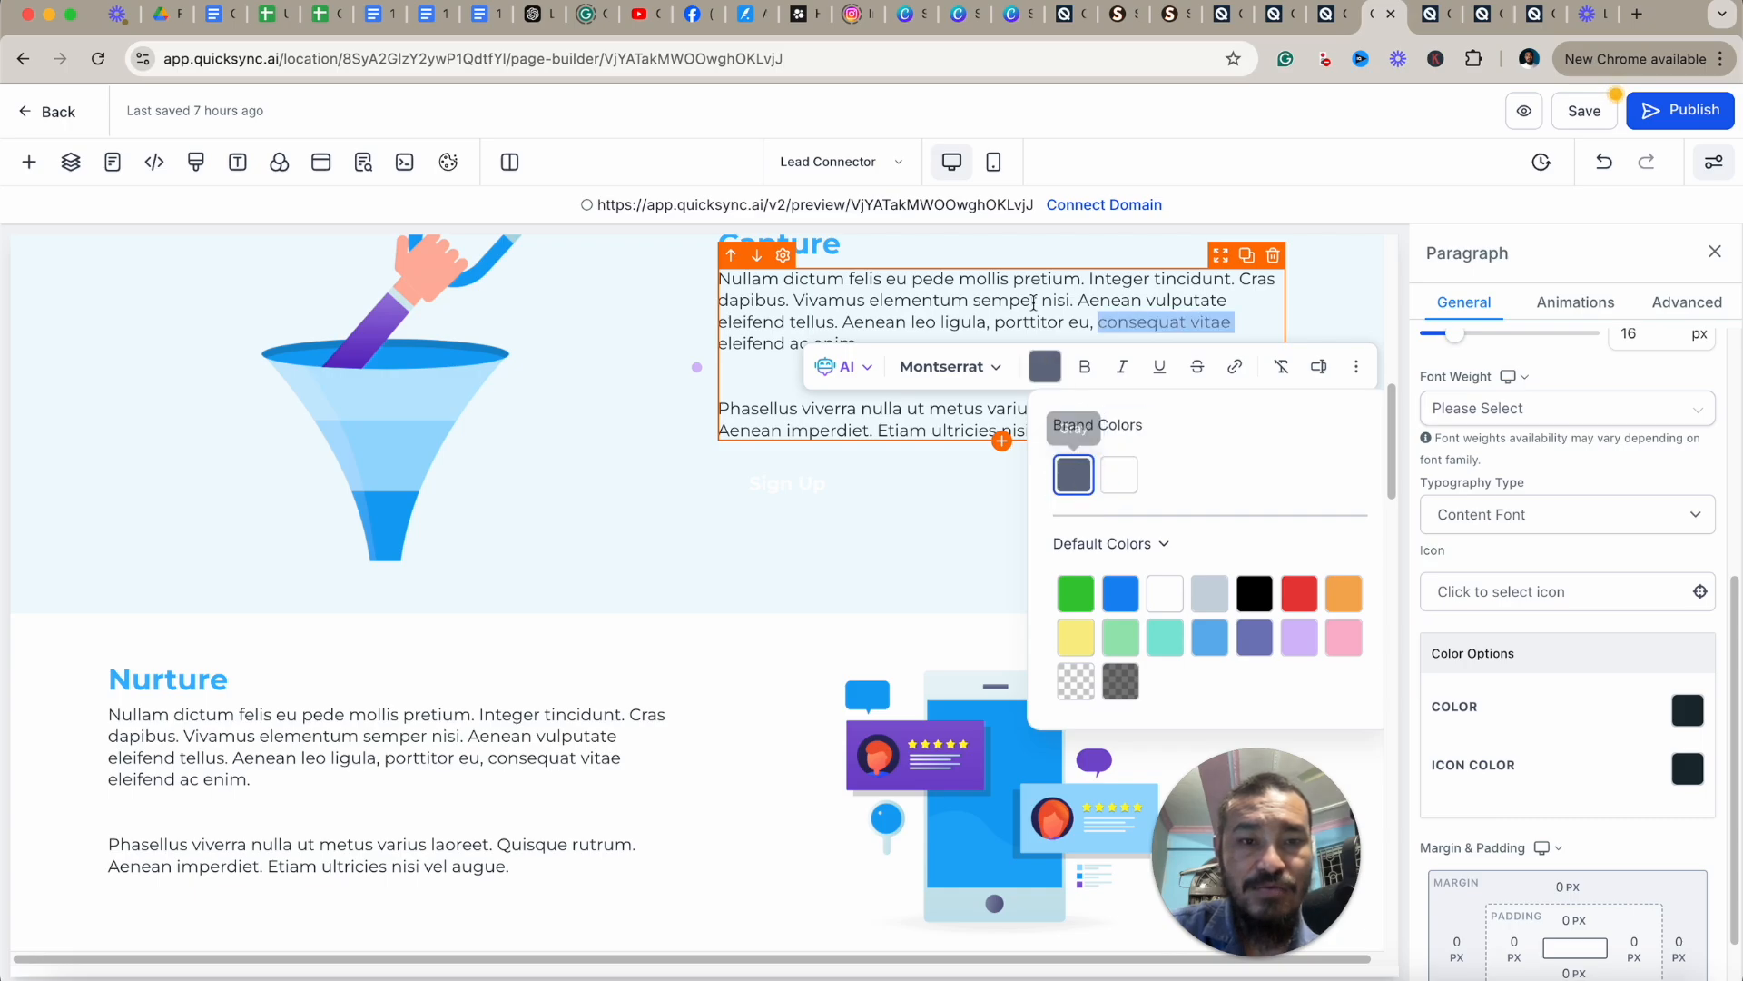
{"action": "left_click", "coordinate": [1045, 299]}
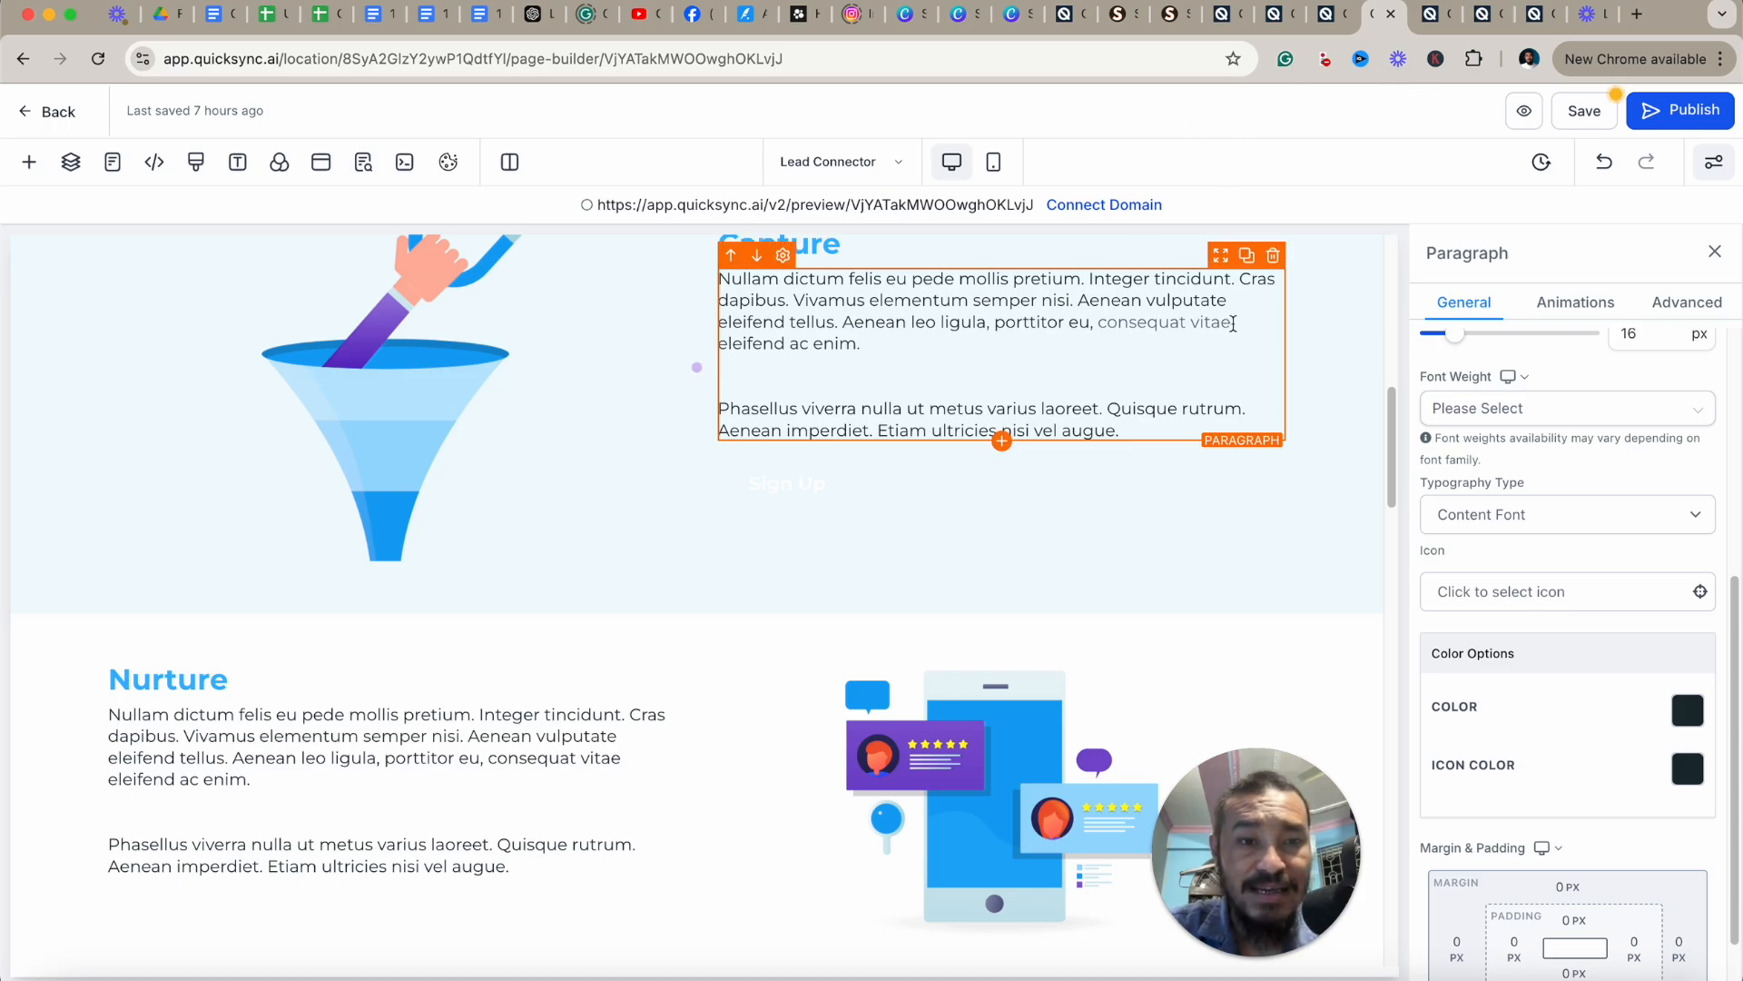
Reselect "consequat vitae" and reopen its text color picker to check the applied brand color.
{"action": "left_click_drag", "start_coordinate": [1233, 325], "coordinate": [1100, 324]}
{"action": "left_click", "coordinate": [1045, 371]}
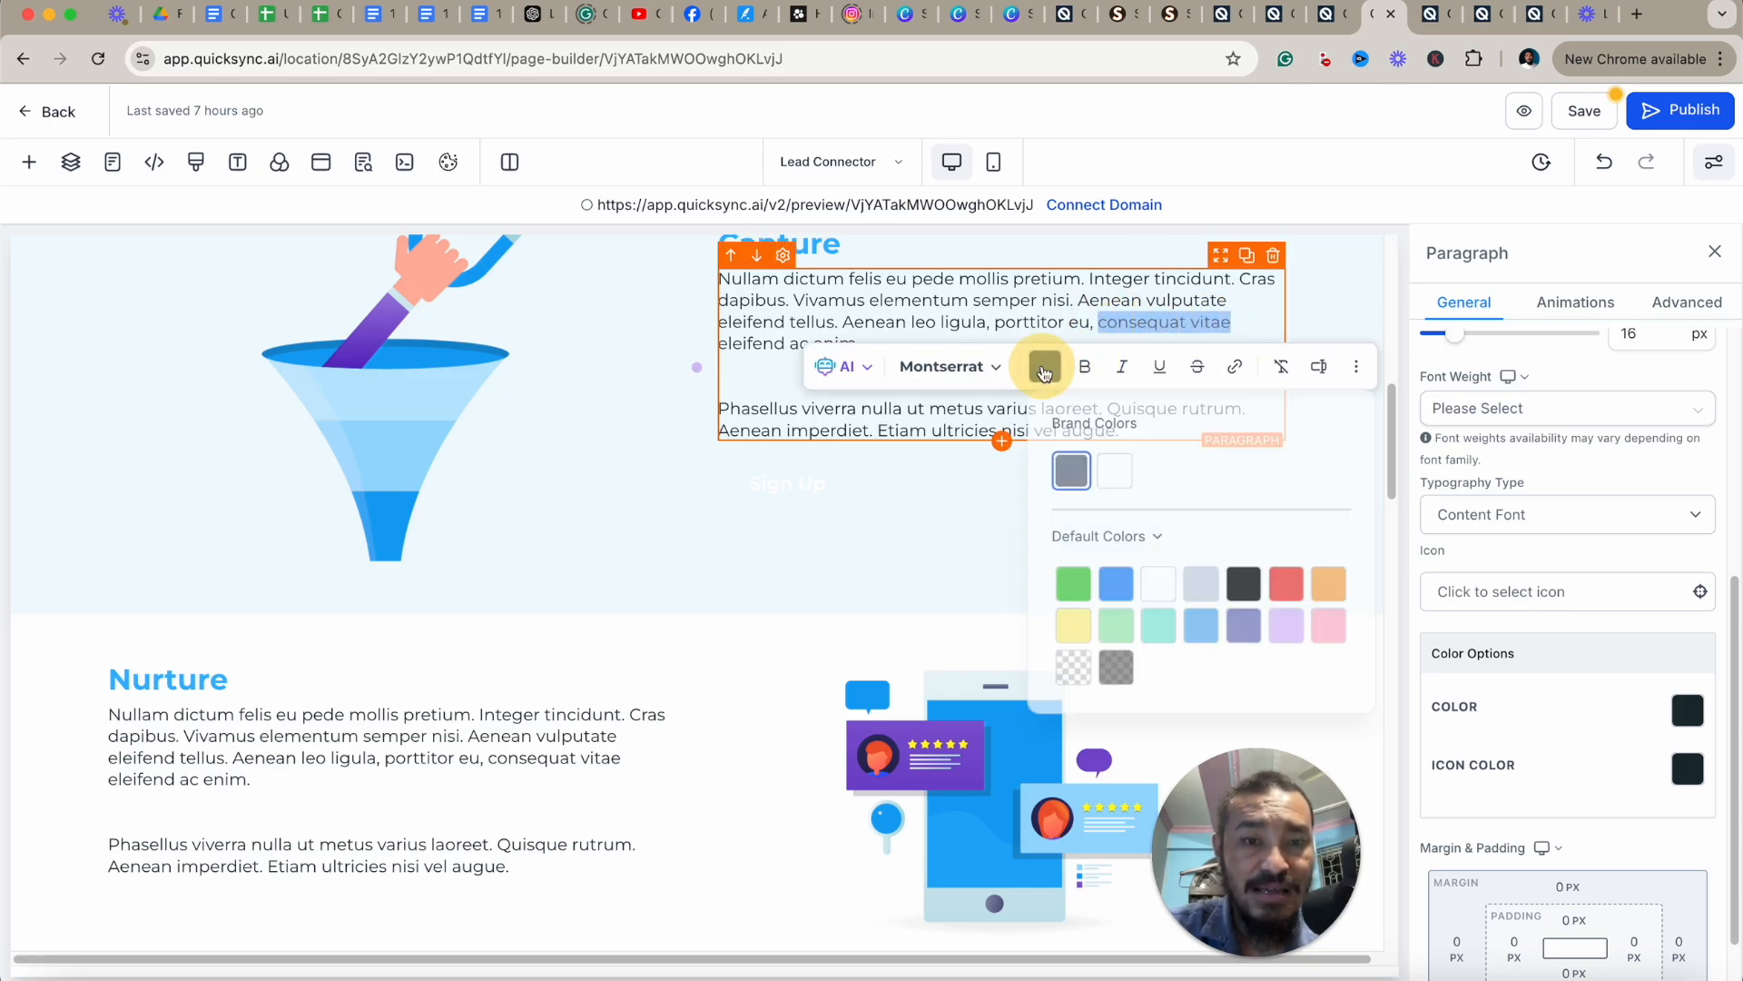
{"action": "left_click", "coordinate": [1000, 280]}
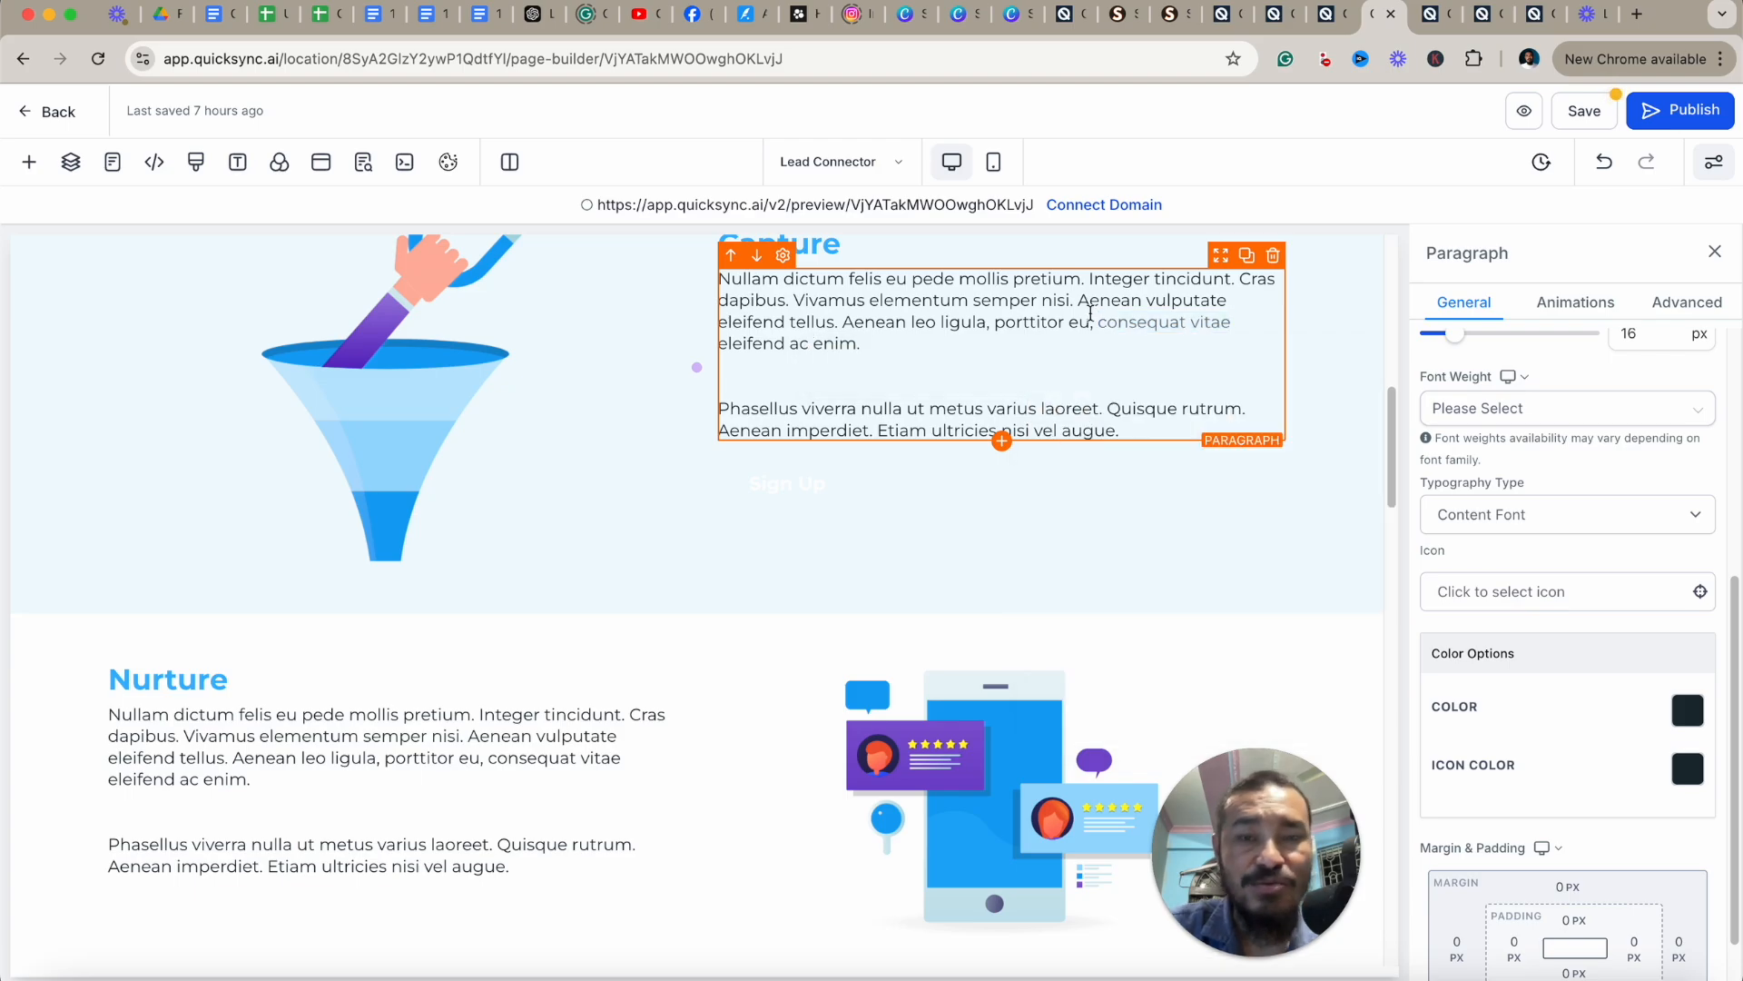